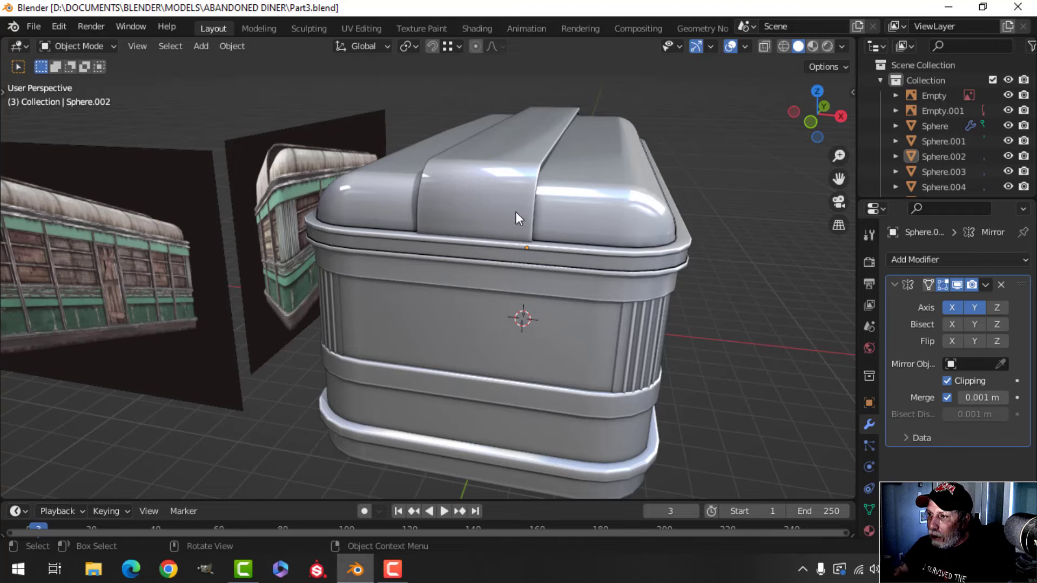
Widen the raised central roof strip by scaling its mesh along the global X axis
{"action": "middle_click_drag", "start_coordinate": [641, 271], "coordinate": [596, 258]}
{"action": "middle_click_drag", "start_coordinate": [474, 252], "coordinate": [488, 273]}
{"action": "left_click", "coordinate": [453, 214]}
{"action": "key", "text": "Tab"}
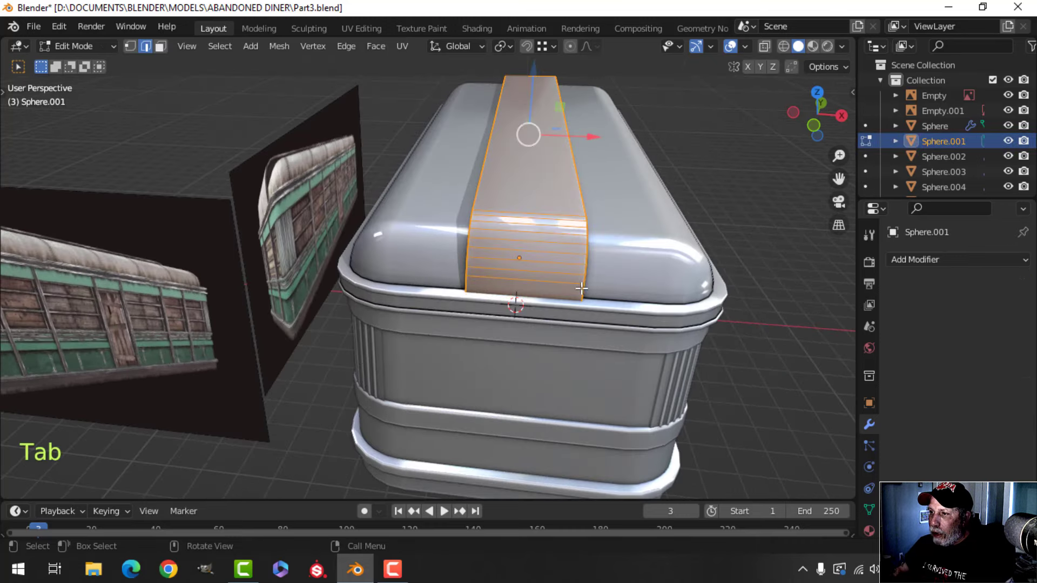
{"action": "middle_click_drag", "start_coordinate": [630, 291], "coordinate": [608, 294]}
{"action": "key", "text": "s"}
{"action": "key", "text": "x"}
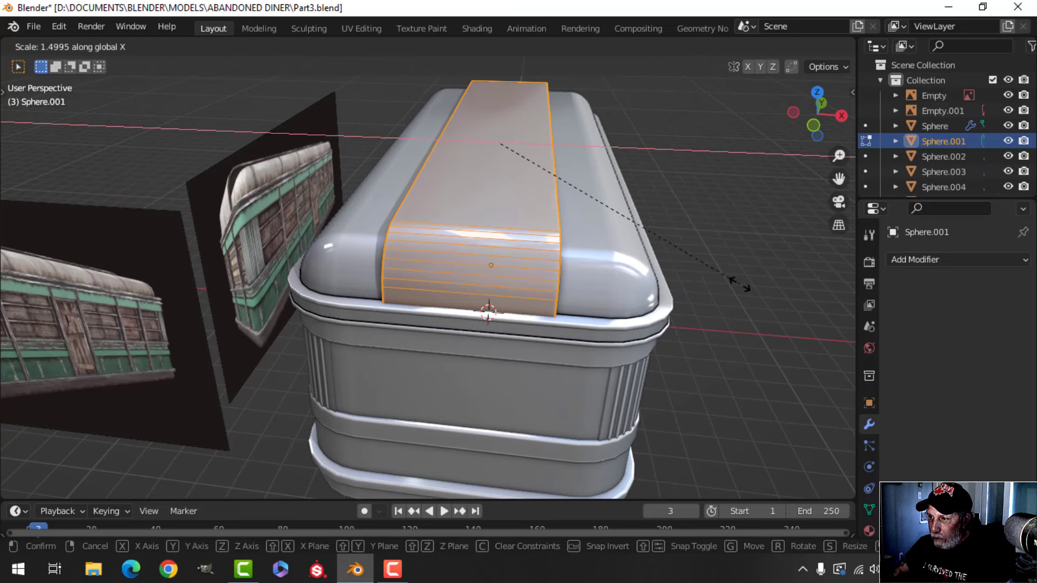
{"action": "left_click", "coordinate": [802, 282]}
{"action": "middle_click_drag", "start_coordinate": [680, 259], "coordinate": [552, 264]}
{"action": "scroll", "coordinate": [553, 264], "scroll_direction": "up", "scroll_amount": 1}
{"action": "mouse_move", "coordinate": [443, 252]}
{"action": "middle_mouse_down", "text": "shift"}
{"action": "mouse_move", "coordinate": [472, 254]}
{"action": "mouse_move", "coordinate": [440, 233]}
{"action": "middle_mouse_up", "text": "shift"}
{"action": "key", "text": "alt+a"}
{"action": "key", "text": "Tab"}
{"action": "scroll", "coordinate": [415, 251], "scroll_direction": "down", "scroll_amount": 1}
{"action": "key", "text": "alt+a"}
Duplicate the side-wall post nearest the fluted corner and move the copy about -3.57 m along Y, beyond the end wall
{"action": "mouse_move", "coordinate": [408, 272]}
{"action": "middle_mouse_down", "text": "shift"}
{"action": "mouse_move", "coordinate": [408, 257]}
{"action": "mouse_move", "coordinate": [433, 271]}
{"action": "mouse_move", "coordinate": [433, 239]}
{"action": "mouse_move", "coordinate": [436, 254]}
{"action": "mouse_move", "coordinate": [408, 252]}
{"action": "middle_mouse_up", "text": "shift"}
{"action": "scroll", "coordinate": [433, 270], "scroll_direction": "up", "scroll_amount": 2}
{"action": "scroll", "coordinate": [433, 239], "scroll_direction": "down", "scroll_amount": 1}
{"action": "middle_click_drag", "start_coordinate": [321, 244], "coordinate": [437, 255], "text": "shift"}
{"action": "left_click", "coordinate": [469, 216]}
{"action": "key", "text": "Tab"}
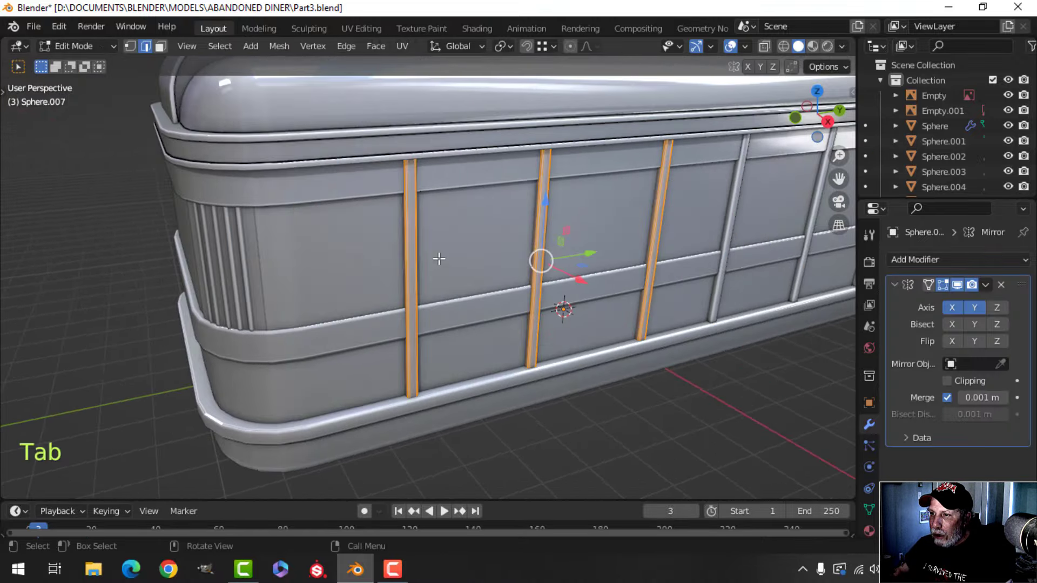
{"action": "left_click", "coordinate": [416, 243]}
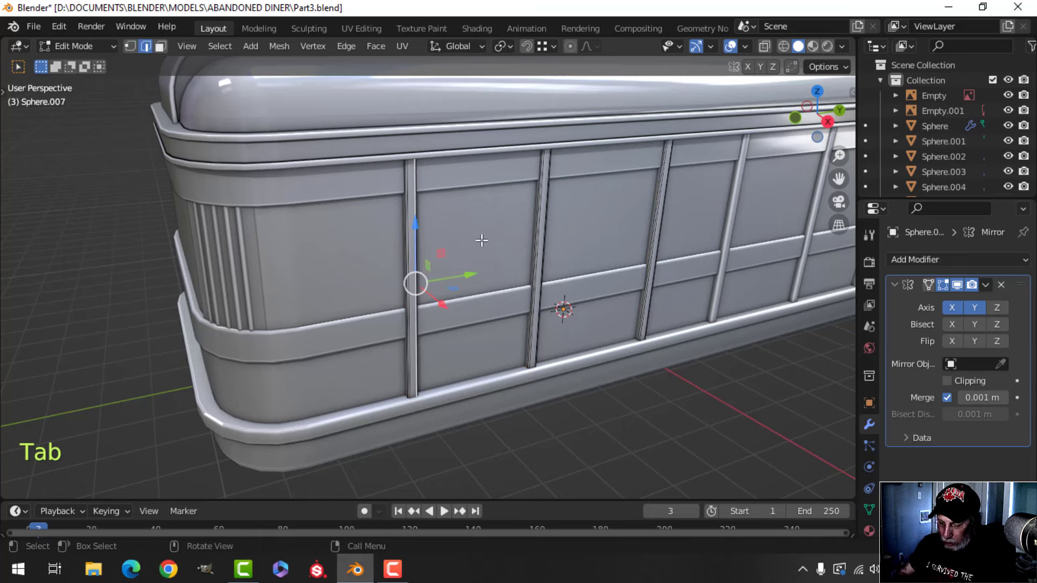
{"action": "key", "text": "ctrl+l"}
{"action": "scroll", "coordinate": [481, 239], "scroll_direction": "down", "scroll_amount": 4}
{"action": "key", "text": "shift+d"}
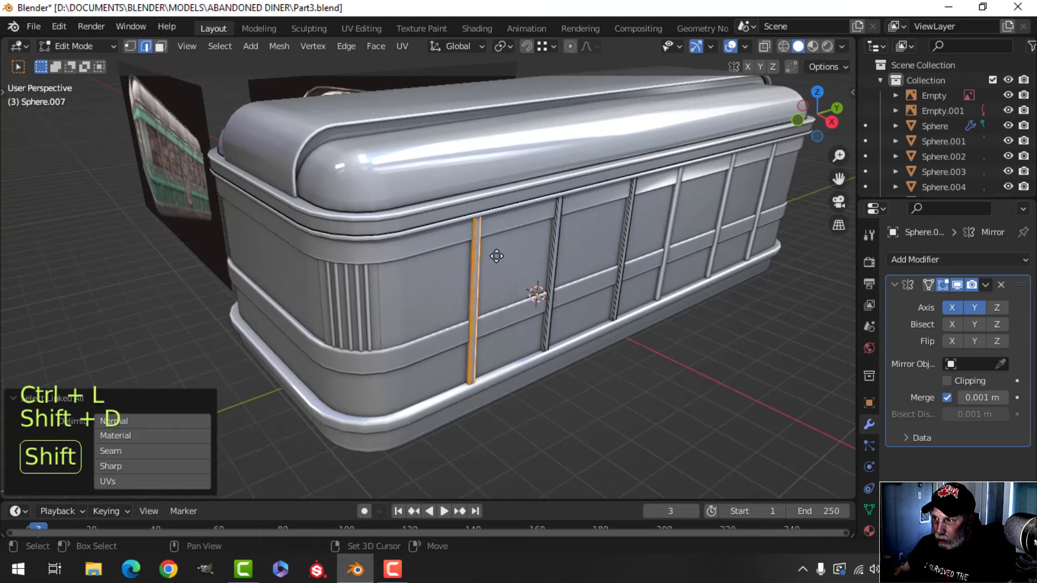
{"action": "right_click", "coordinate": [496, 256]}
{"action": "left_click_drag", "start_coordinate": [529, 284], "coordinate": [375, 301]}
{"action": "middle_click_drag", "start_coordinate": [375, 301], "coordinate": [406, 308]}
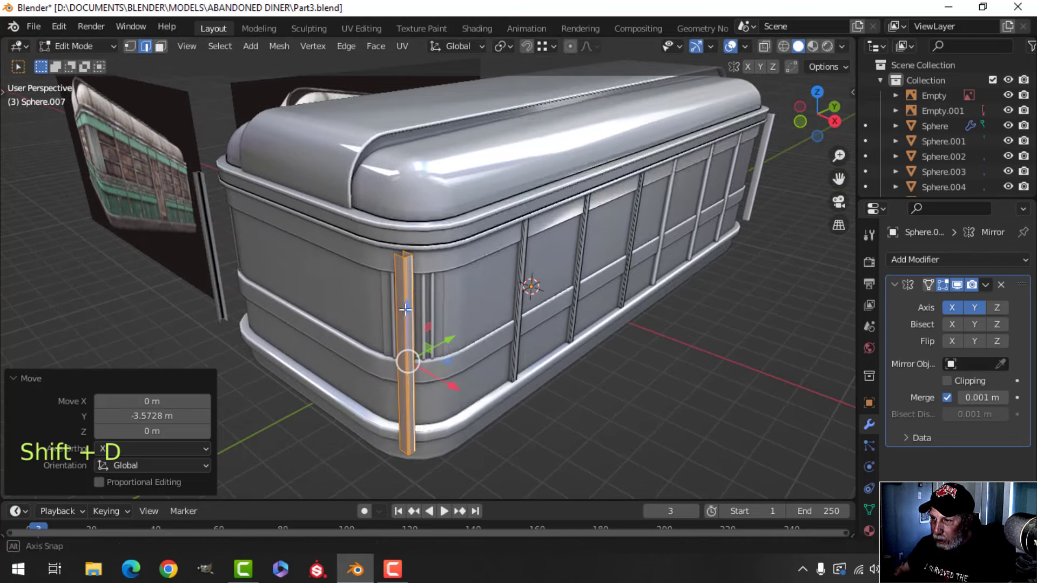
Move the copied post about -2.35 m along X onto the end wall and rotate it -90° about Z
{"action": "left_click_drag", "start_coordinate": [443, 387], "coordinate": [369, 346]}
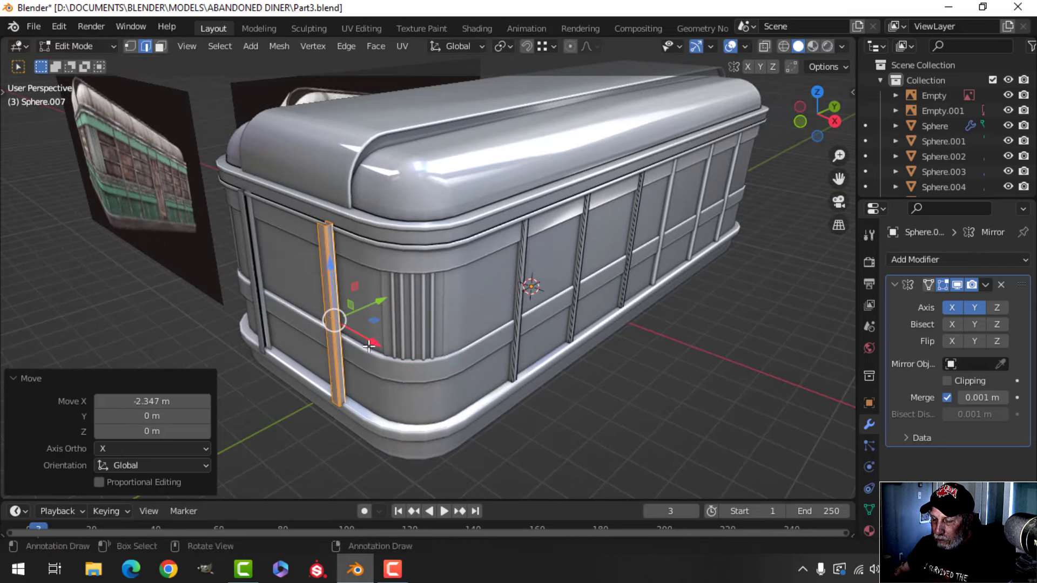
{"action": "middle_click_drag", "start_coordinate": [369, 346], "coordinate": [427, 328]}
{"action": "scroll", "coordinate": [432, 339], "scroll_direction": "up", "scroll_amount": 1}
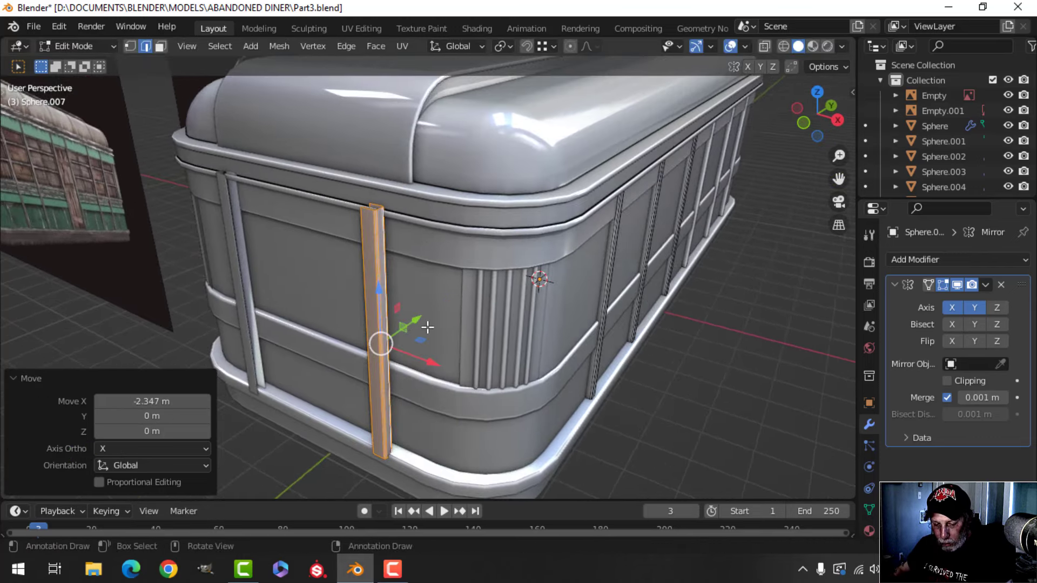
{"action": "key", "text": "r"}
{"action": "key", "text": "9"}
{"action": "key", "text": "0"}
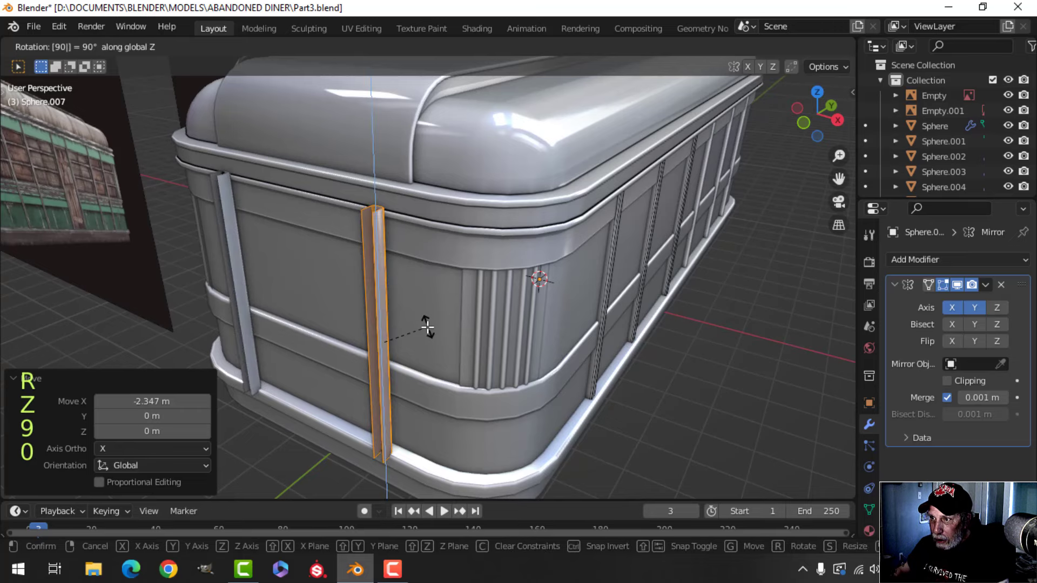
{"action": "key", "text": "minus"}
{"action": "left_click", "coordinate": [427, 327]}
Move the copied post about 0.11 m along Y so it sits against the end wall, and deselect everything
{"action": "middle_click_drag", "start_coordinate": [430, 328], "coordinate": [321, 279]}
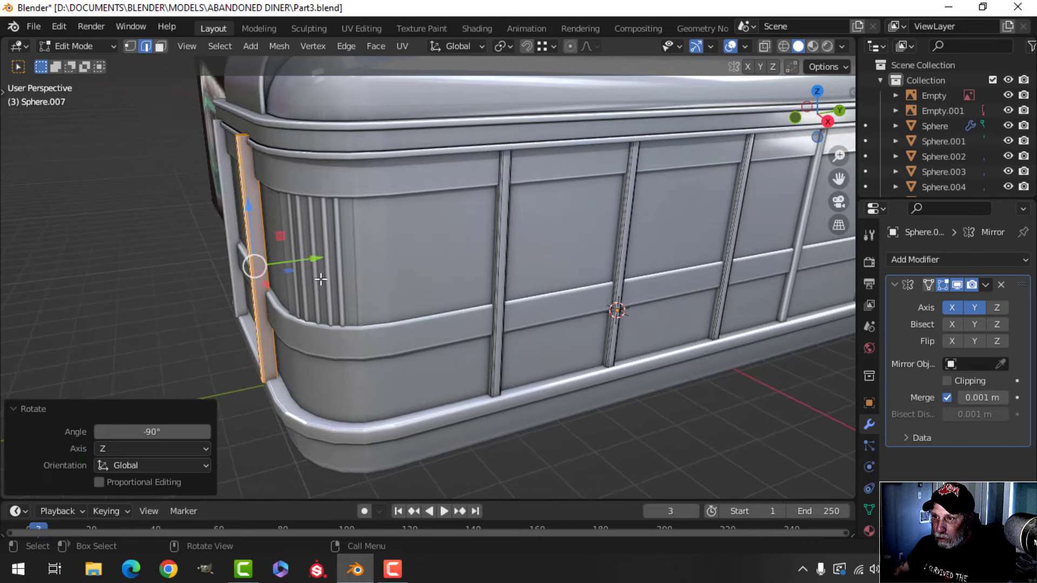
{"action": "left_click_drag", "start_coordinate": [316, 259], "coordinate": [324, 258]}
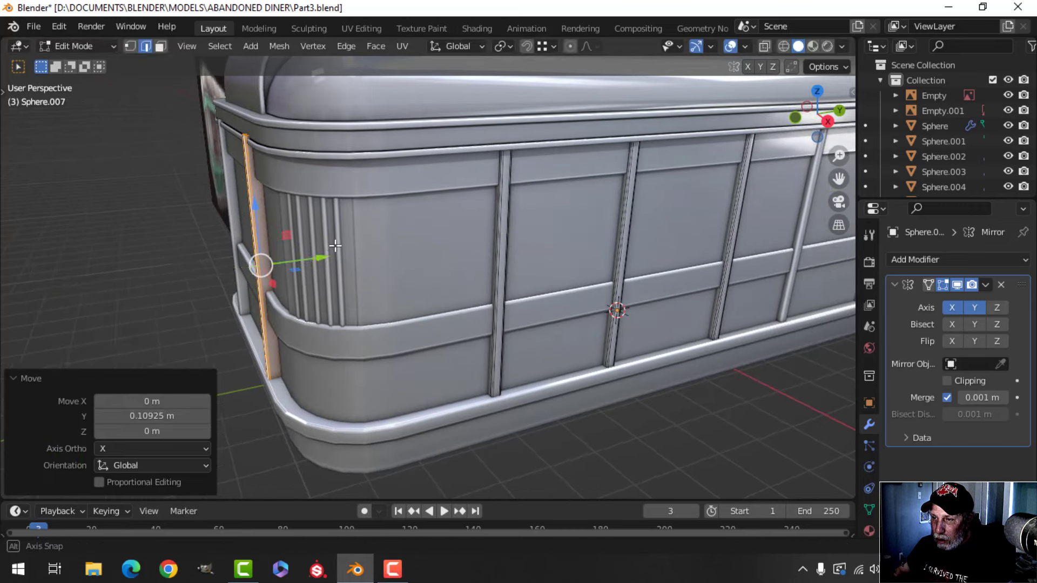
{"action": "middle_click_drag", "start_coordinate": [324, 259], "coordinate": [375, 238]}
{"action": "scroll", "coordinate": [347, 259], "scroll_direction": "up", "scroll_amount": 2}
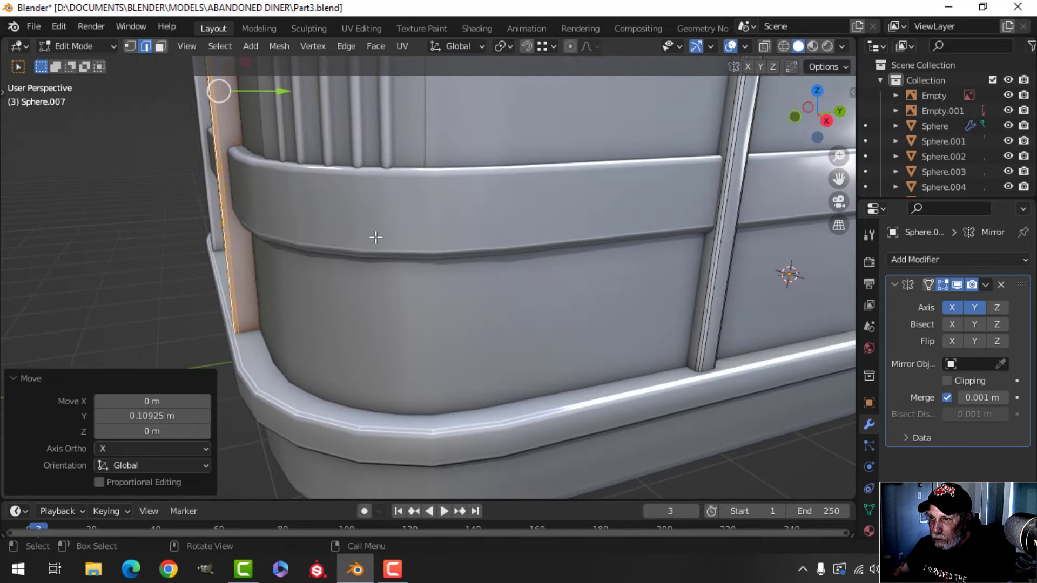
{"action": "scroll", "coordinate": [374, 238], "scroll_direction": "down", "scroll_amount": 1}
{"action": "key", "text": "Tab"}
{"action": "middle_click_drag", "start_coordinate": [357, 360], "coordinate": [346, 329]}
{"action": "key", "text": "alt+a"}
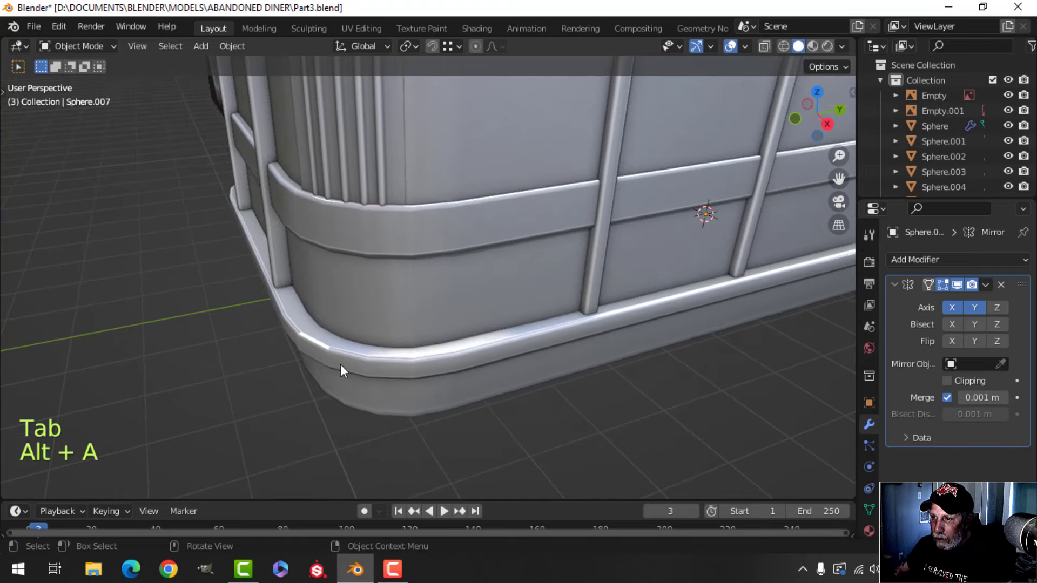
Open the base skirt's mesh for editing, try a small move along Y and undo it
{"action": "left_click", "coordinate": [340, 364]}
{"action": "scroll", "coordinate": [381, 352], "scroll_direction": "down", "scroll_amount": 1}
{"action": "mouse_move", "coordinate": [402, 361]}
{"action": "middle_mouse_down"}
{"action": "mouse_move", "coordinate": [381, 352]}
{"action": "mouse_move", "coordinate": [405, 354]}
{"action": "mouse_move", "coordinate": [393, 354]}
{"action": "middle_mouse_up"}
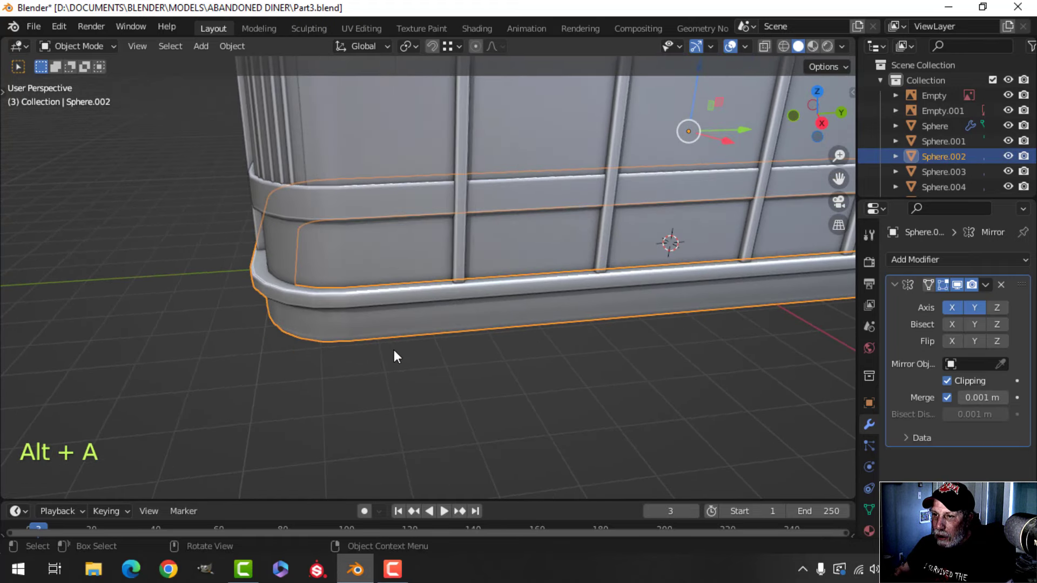
{"action": "key", "text": "Tab"}
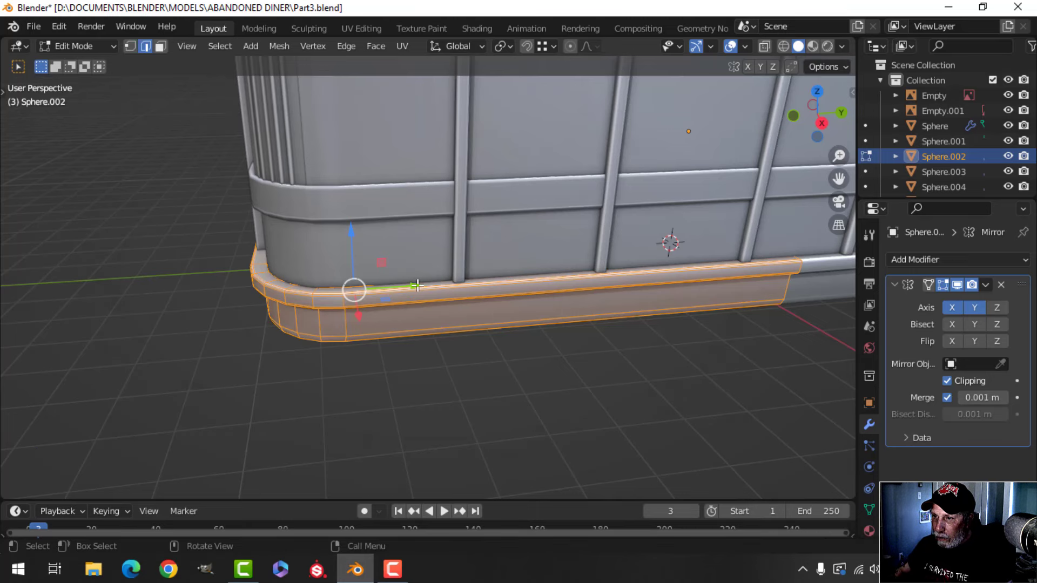
{"action": "left_click_drag", "start_coordinate": [416, 283], "coordinate": [411, 282]}
{"action": "key", "text": "ctrl+z"}
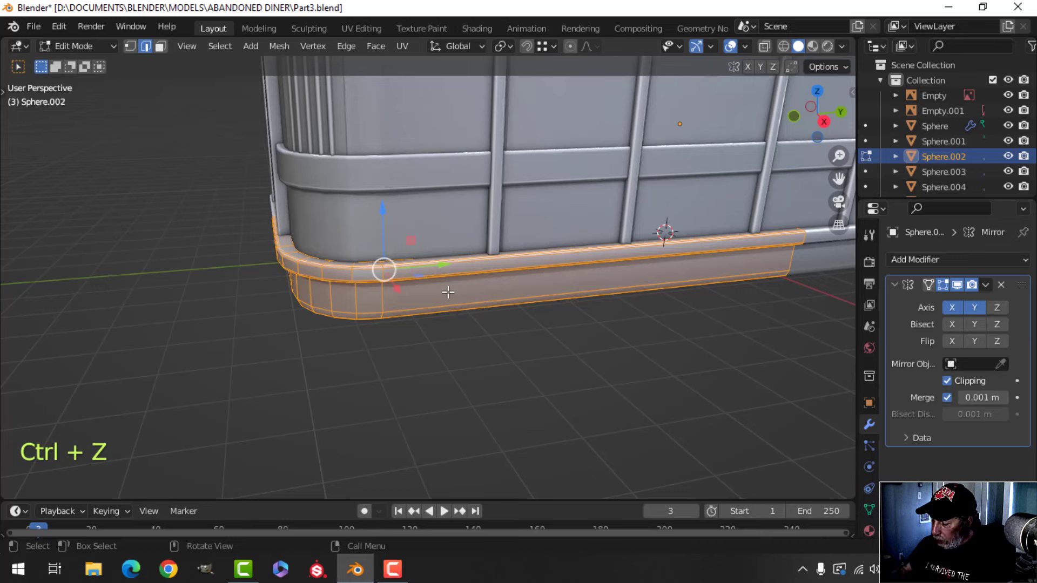
Select the end section of the base skirt in a wireframe side view and move it about -0.157 m along Y
{"action": "key", "text": "KP_3"}
{"action": "key", "text": "z"}
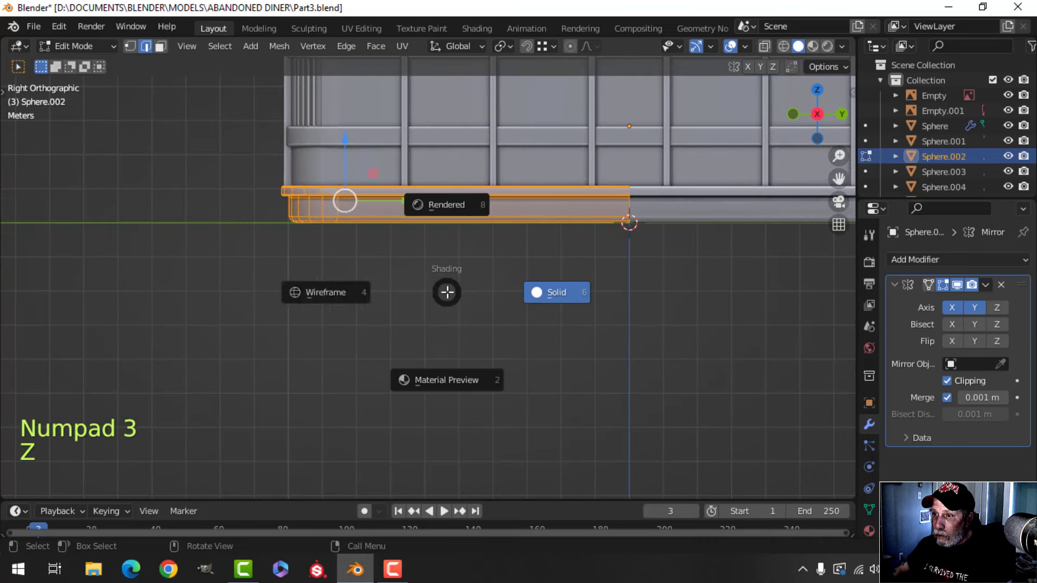
{"action": "left_click", "coordinate": [327, 292]}
{"action": "key", "text": "alt+a"}
{"action": "key", "text": "b"}
{"action": "left_click_drag", "start_coordinate": [227, 151], "coordinate": [415, 287]}
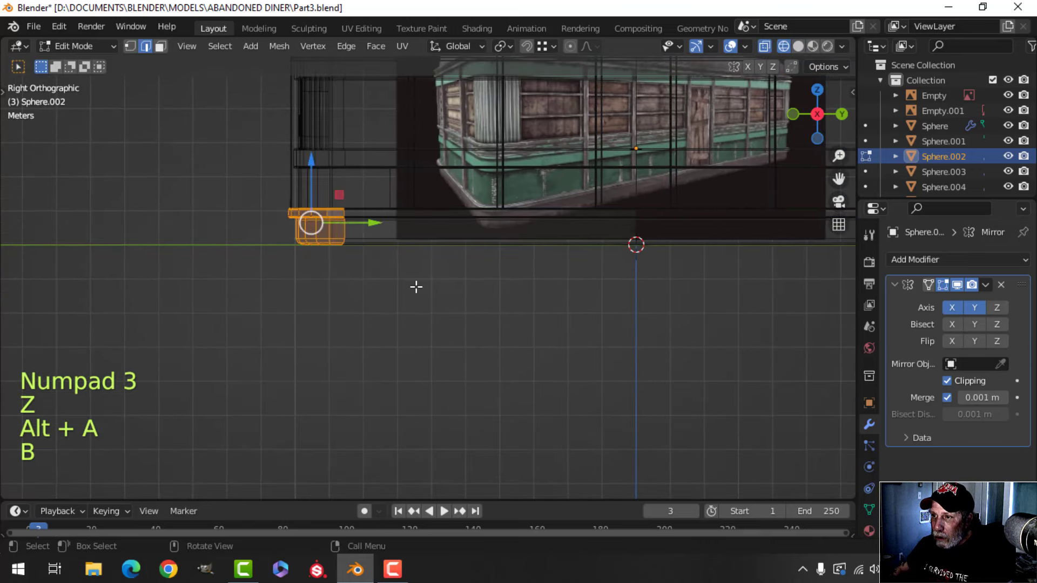
{"action": "left_click_drag", "start_coordinate": [376, 220], "coordinate": [366, 216]}
{"action": "key", "text": "z"}
{"action": "left_click", "coordinate": [469, 218]}
{"action": "middle_click_drag", "start_coordinate": [437, 238], "coordinate": [514, 291]}
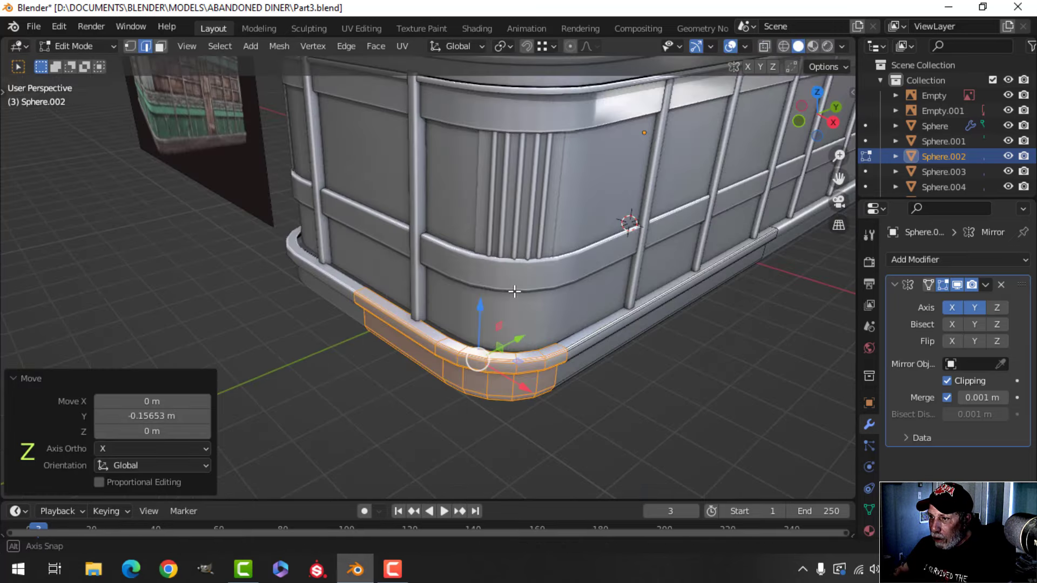
{"action": "key", "text": "Tab"}
{"action": "key", "text": "alt+a"}
Scale the inner top edge loop of the base skirt's ledge inward to close the gap around the wall corner
{"action": "scroll", "coordinate": [549, 323], "scroll_direction": "up", "scroll_amount": 8}
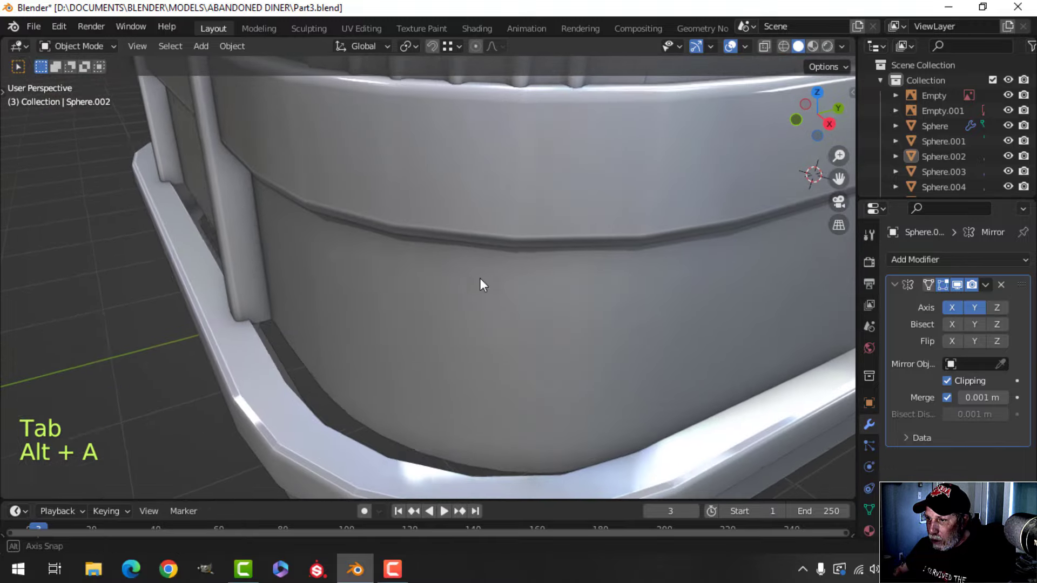
{"action": "middle_click_drag", "start_coordinate": [400, 280], "coordinate": [377, 259], "text": "shift"}
{"action": "middle_click_drag", "start_coordinate": [404, 276], "coordinate": [394, 280]}
{"action": "middle_click_drag", "start_coordinate": [295, 318], "coordinate": [313, 303], "text": "shift"}
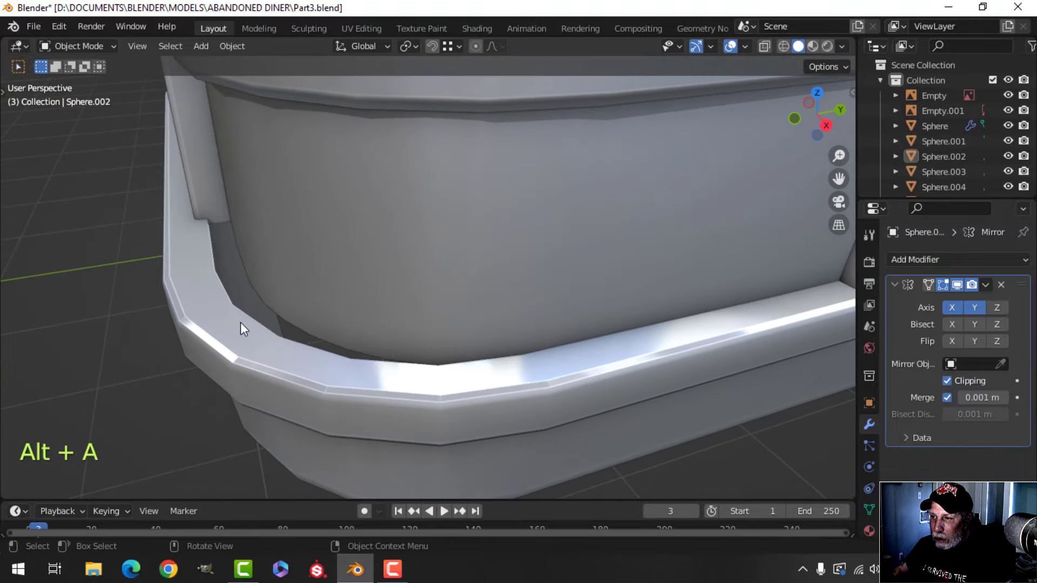
{"action": "middle_click_drag", "start_coordinate": [241, 322], "coordinate": [311, 287]}
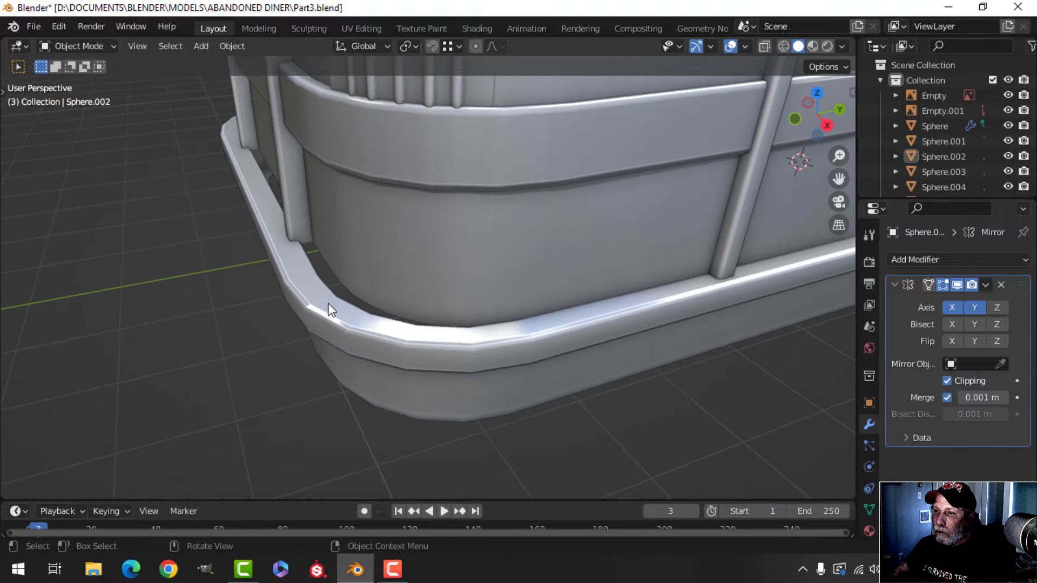
{"action": "key", "text": "Tab"}
{"action": "key", "text": "2"}
{"action": "key", "text": "alt+a"}
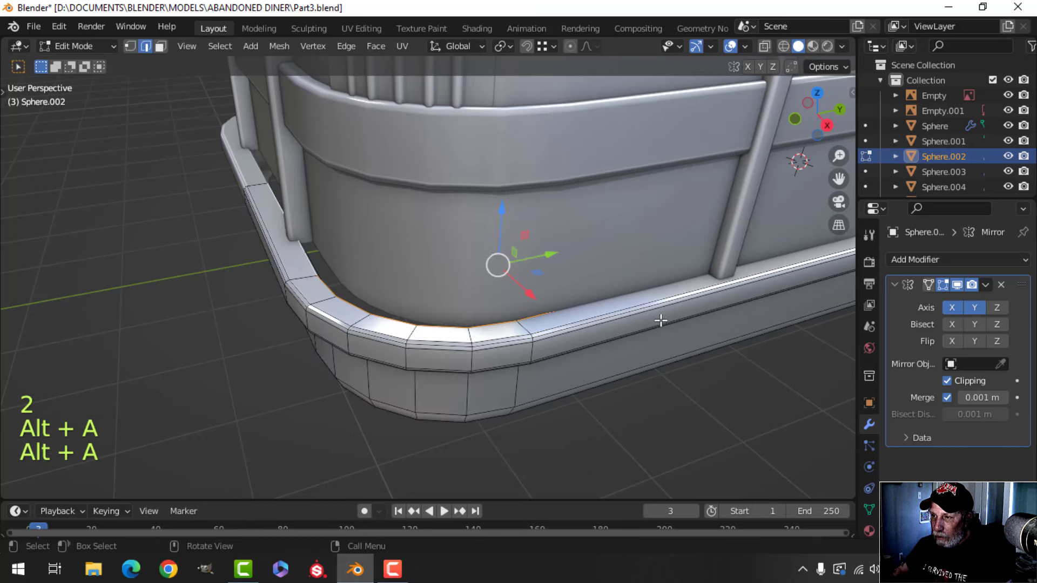
{"action": "key", "text": "s"}
{"action": "left_click", "coordinate": [625, 307]}
{"action": "key", "text": "Tab"}
{"action": "scroll", "coordinate": [507, 325], "scroll_direction": "down", "scroll_amount": 3}
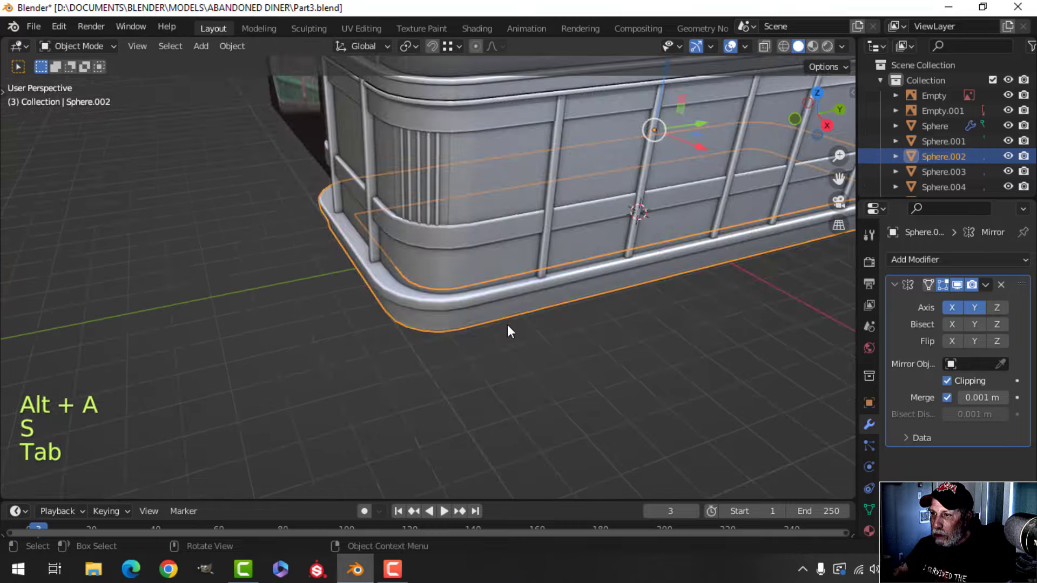
{"action": "key", "text": "alt+a"}
Compare the diner model's ends and corners with the reference images
{"action": "middle_click_drag", "start_coordinate": [507, 325], "coordinate": [457, 361]}
{"action": "scroll", "coordinate": [571, 319], "scroll_direction": "up", "scroll_amount": 2}
{"action": "scroll", "coordinate": [443, 299], "scroll_direction": "down", "scroll_amount": 3}
{"action": "middle_click_drag", "start_coordinate": [457, 361], "coordinate": [503, 348]}
{"action": "scroll", "coordinate": [443, 360], "scroll_direction": "up", "scroll_amount": 3}
{"action": "scroll", "coordinate": [452, 382], "scroll_direction": "down", "scroll_amount": 2}
{"action": "middle_click_drag", "start_coordinate": [194, 272], "coordinate": [458, 323], "text": "shift"}
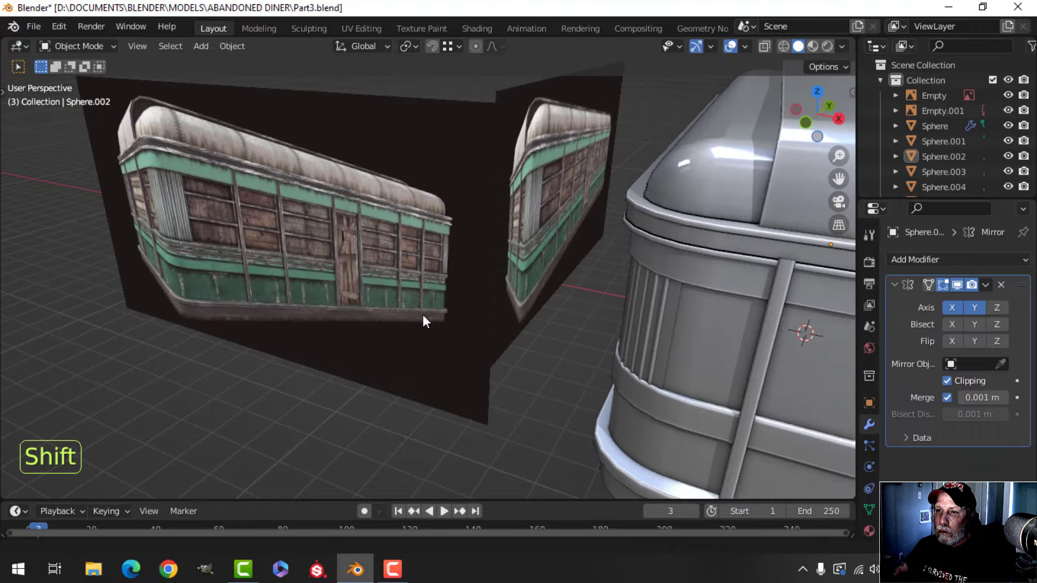
{"action": "middle_click_drag", "start_coordinate": [696, 346], "coordinate": [432, 307], "text": "shift"}
{"action": "scroll", "coordinate": [369, 275], "scroll_direction": "down", "scroll_amount": 3}
{"action": "middle_click_drag", "start_coordinate": [432, 307], "coordinate": [413, 288]}
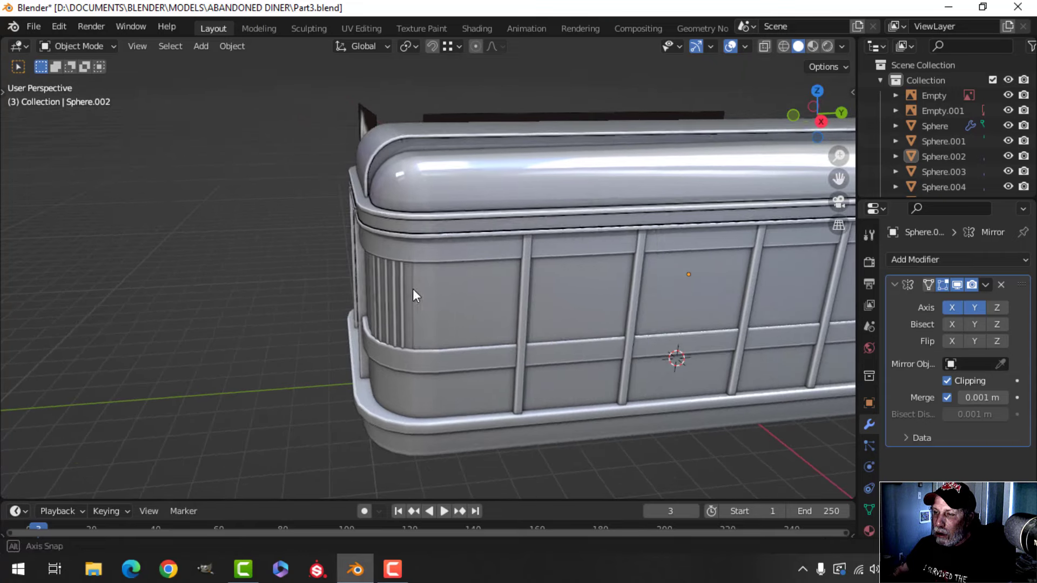
Select the end section of the main roof and its trim in a wireframe side view and move it about -0.13 m along Y
{"action": "left_click", "coordinate": [384, 224]}
{"action": "middle_click_drag", "start_coordinate": [405, 251], "coordinate": [423, 236], "text": "shift"}
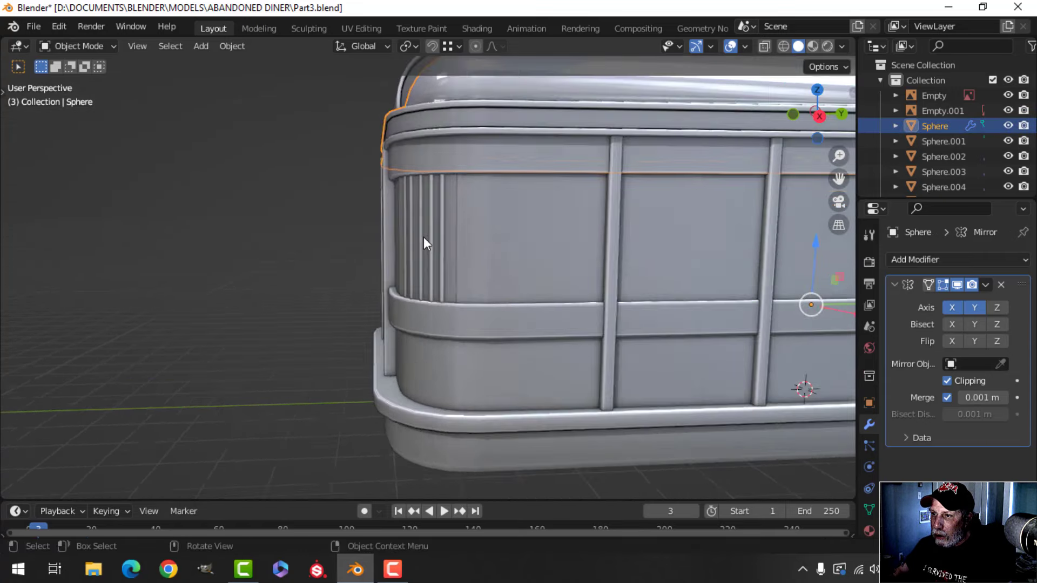
{"action": "key", "text": "KP_3"}
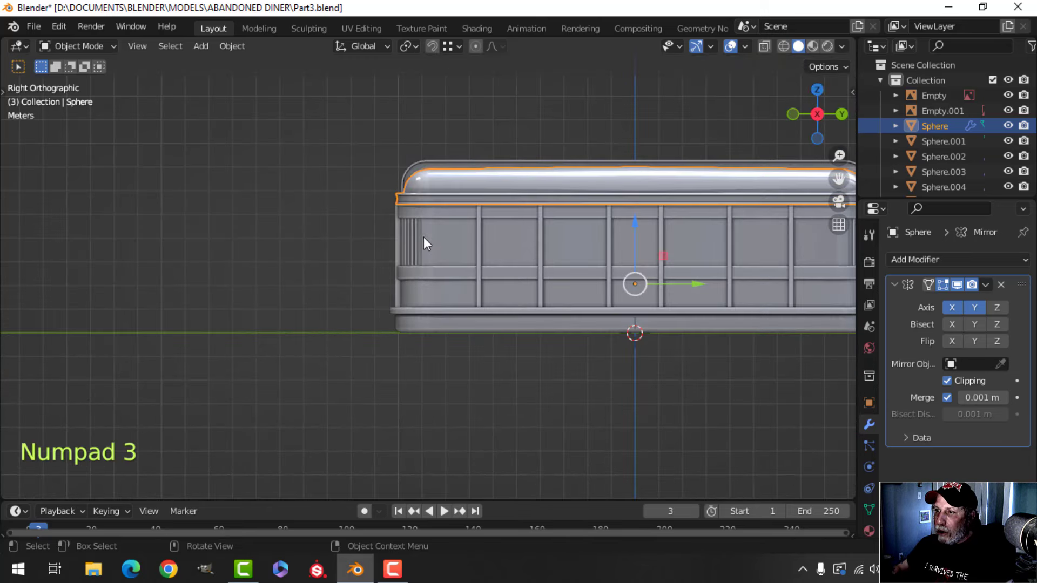
{"action": "key", "text": "Tab"}
{"action": "scroll", "coordinate": [437, 243], "scroll_direction": "up", "scroll_amount": 2}
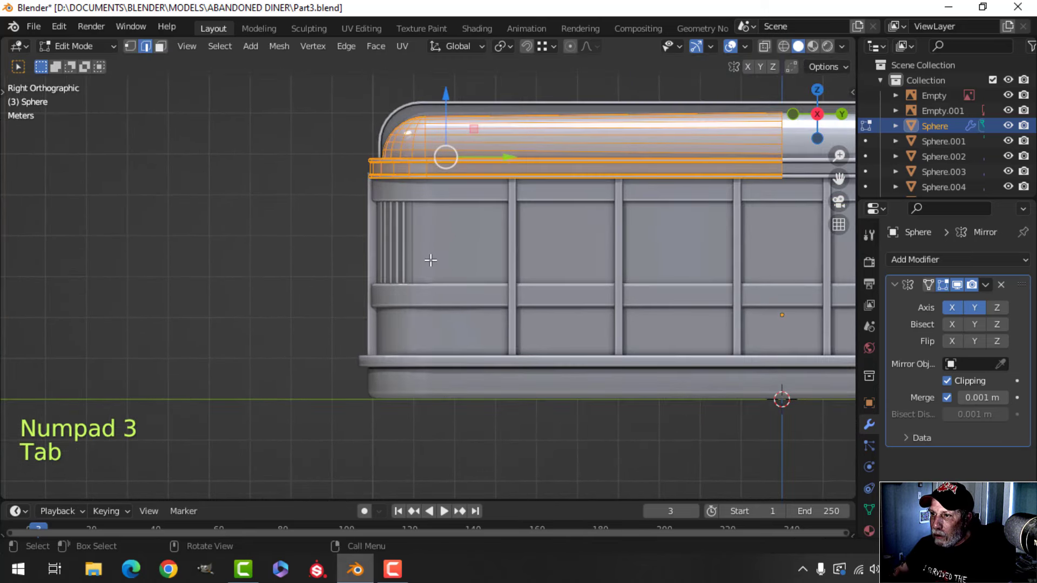
{"action": "key", "text": "alt+a"}
{"action": "key", "text": "z"}
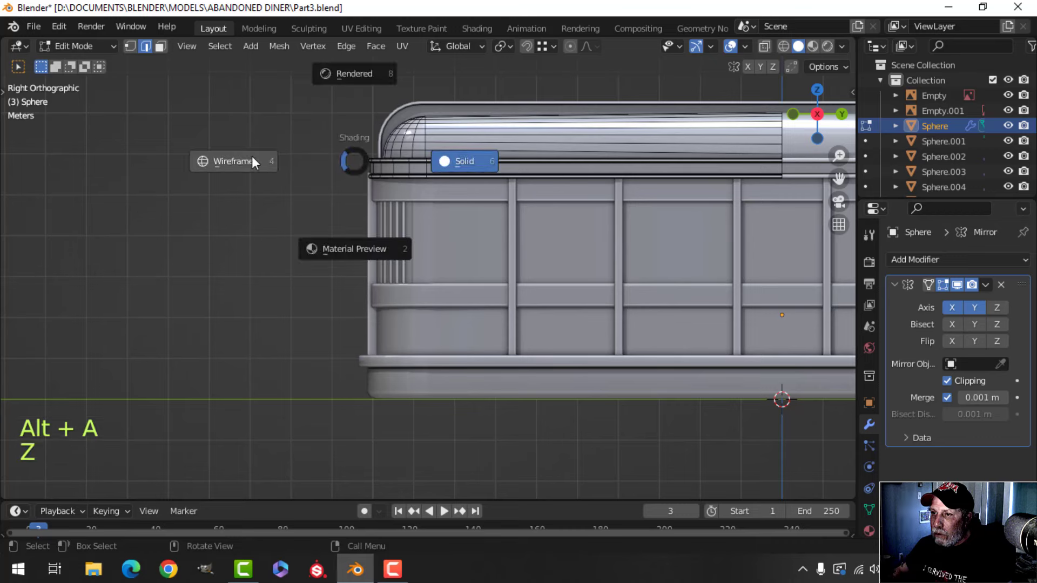
{"action": "left_click", "coordinate": [232, 160]}
{"action": "key", "text": "b"}
{"action": "left_click_drag", "start_coordinate": [270, 56], "coordinate": [468, 202]}
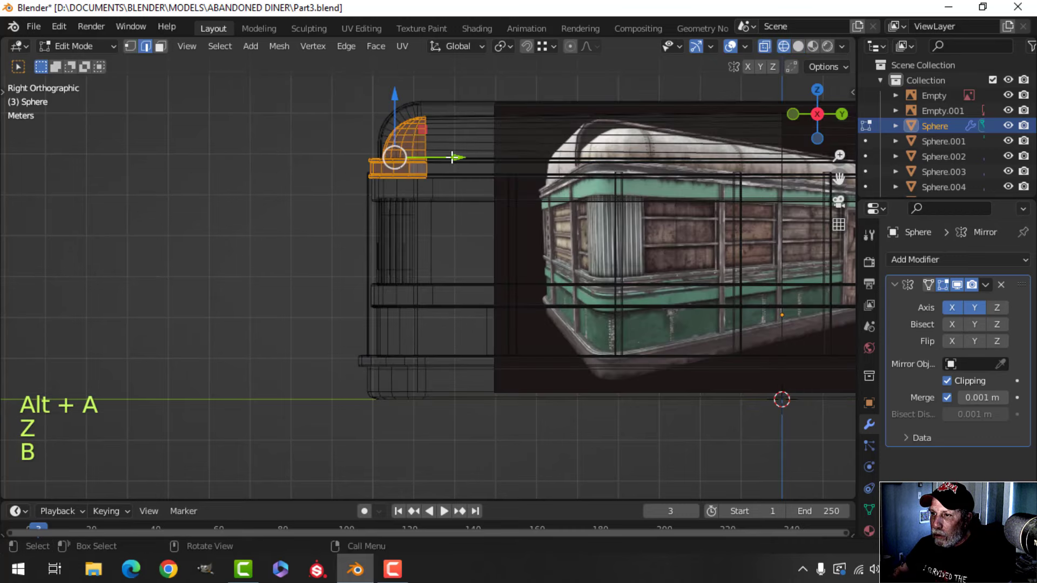
{"action": "left_click_drag", "start_coordinate": [452, 157], "coordinate": [445, 154]}
{"action": "key", "text": "z"}
{"action": "left_click", "coordinate": [475, 154]}
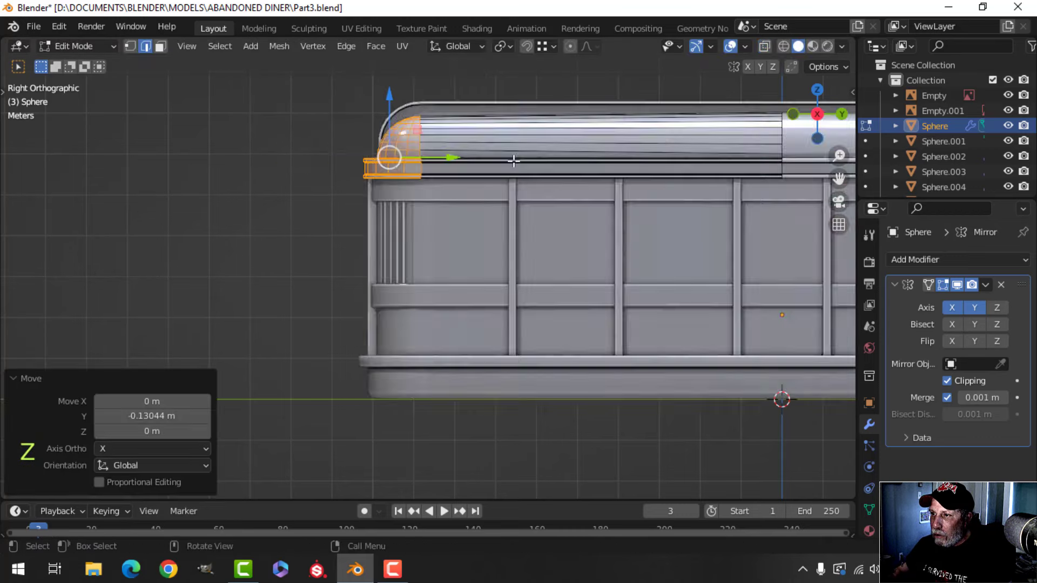
{"action": "middle_click_drag", "start_coordinate": [475, 155], "coordinate": [494, 214]}
{"action": "key", "text": "Tab"}
{"action": "key", "text": "alt+a"}
Select the curved end of the raised roof strip in a wireframe side view and move it outward along Y
{"action": "left_click", "coordinate": [415, 141]}
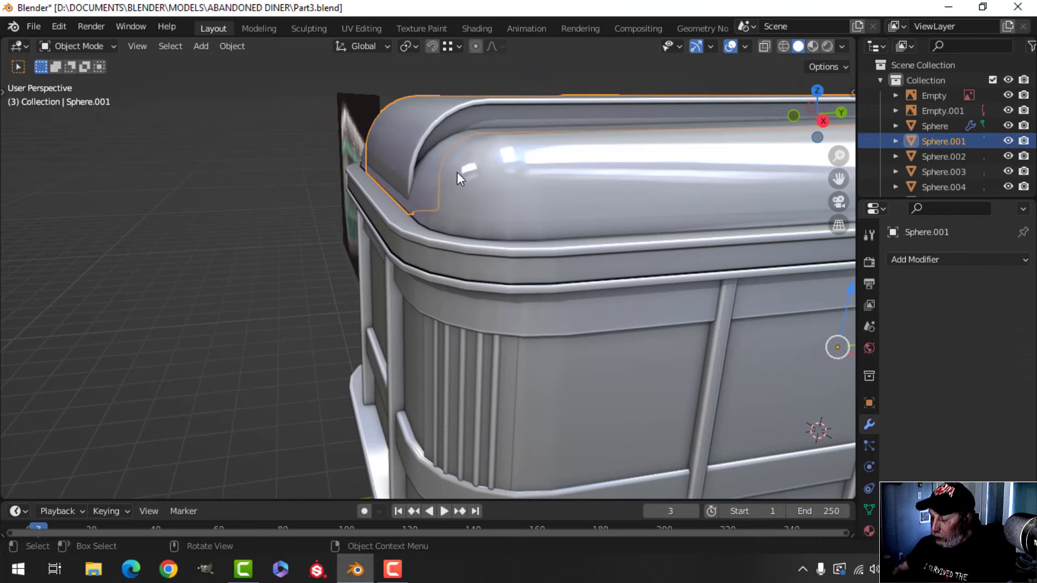
{"action": "key", "text": "KP_3"}
{"action": "key", "text": "Tab"}
{"action": "key", "text": "z"}
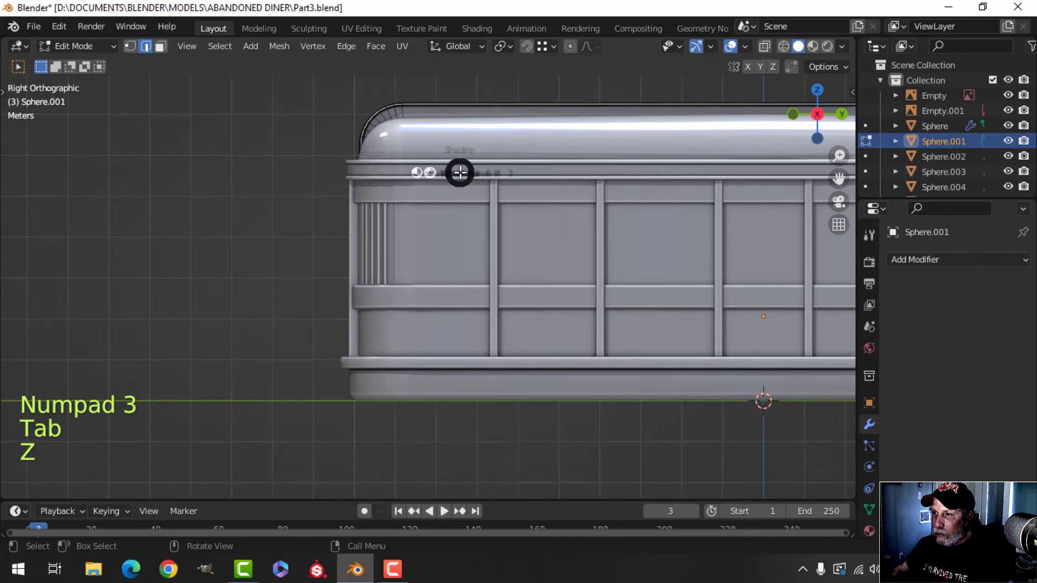
{"action": "left_click", "coordinate": [370, 169]}
{"action": "left_click_drag", "start_coordinate": [317, 70], "coordinate": [424, 186]}
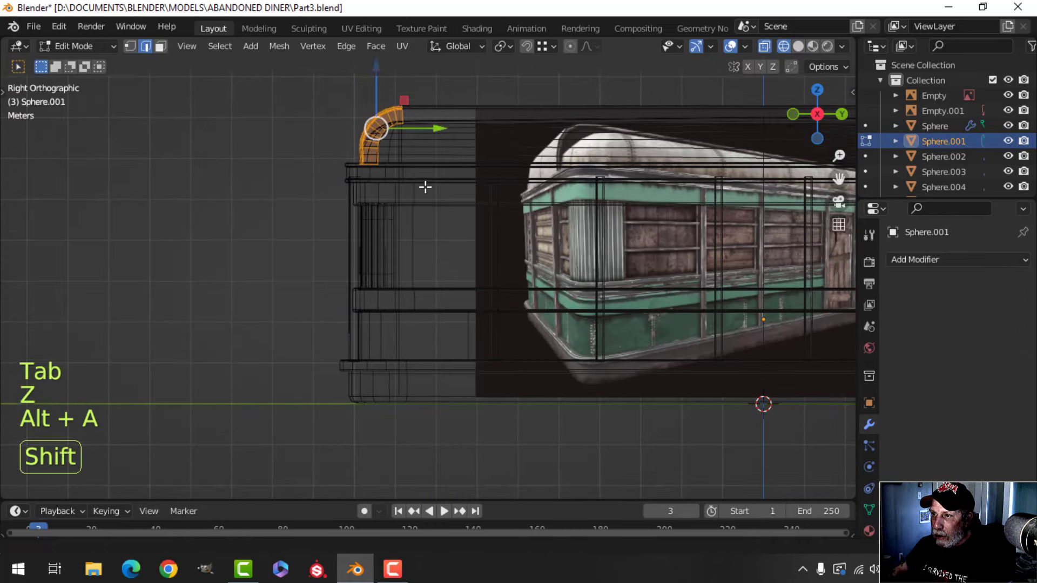
{"action": "scroll", "coordinate": [432, 213], "scroll_direction": "up", "scroll_amount": 5}
{"action": "key", "text": "z"}
{"action": "left_click", "coordinate": [540, 249]}
{"action": "mouse_move", "coordinate": [535, 249]}
{"action": "middle_mouse_down"}
{"action": "mouse_move", "coordinate": [495, 241]}
{"action": "mouse_move", "coordinate": [509, 223]}
{"action": "middle_mouse_up"}
{"action": "left_click_drag", "start_coordinate": [478, 175], "coordinate": [459, 174]}
{"action": "key", "text": "Tab"}
{"action": "scroll", "coordinate": [468, 211], "scroll_direction": "down", "scroll_amount": 7}
{"action": "key", "text": "alt+a"}
Examine the diner's end wall, its posts and the window-level wall panel's mesh layout
{"action": "middle_click_drag", "start_coordinate": [474, 266], "coordinate": [458, 246], "text": "shift"}
{"action": "mouse_move", "coordinate": [465, 246]}
{"action": "middle_mouse_down"}
{"action": "mouse_move", "coordinate": [548, 247]}
{"action": "mouse_move", "coordinate": [484, 246]}
{"action": "mouse_move", "coordinate": [529, 226]}
{"action": "mouse_move", "coordinate": [459, 240]}
{"action": "middle_mouse_up"}
{"action": "scroll", "coordinate": [549, 247], "scroll_direction": "down", "scroll_amount": 5}
{"action": "scroll", "coordinate": [529, 232], "scroll_direction": "up", "scroll_amount": 3}
{"action": "scroll", "coordinate": [545, 237], "scroll_direction": "down", "scroll_amount": 1}
{"action": "middle_click_drag", "start_coordinate": [459, 239], "coordinate": [504, 245]}
{"action": "scroll", "coordinate": [475, 241], "scroll_direction": "down", "scroll_amount": 2}
{"action": "scroll", "coordinate": [465, 239], "scroll_direction": "up", "scroll_amount": 3}
{"action": "left_click", "coordinate": [504, 245]}
{"action": "key", "text": "Tab"}
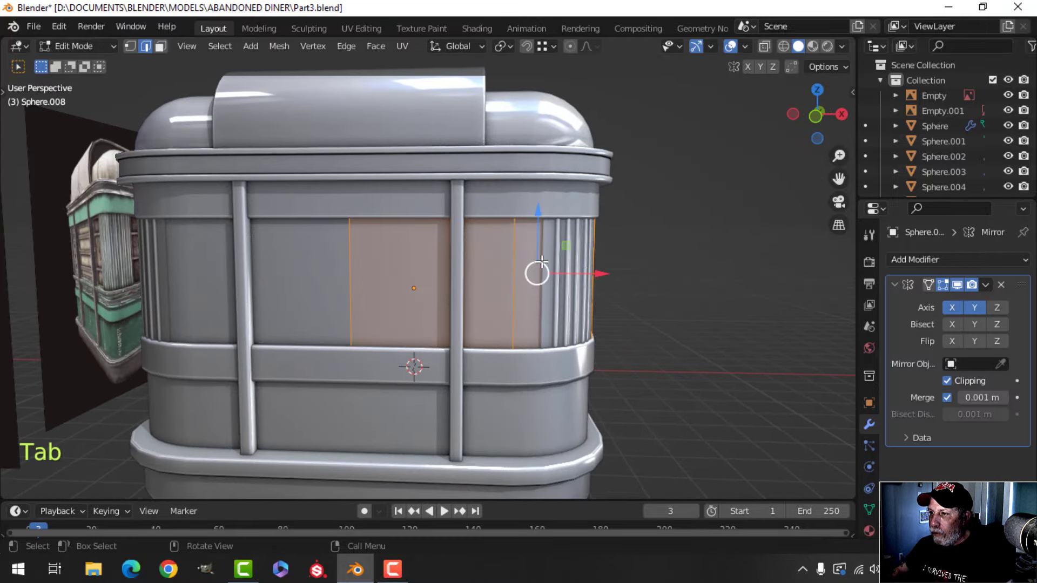
{"action": "key", "text": "alt+a"}
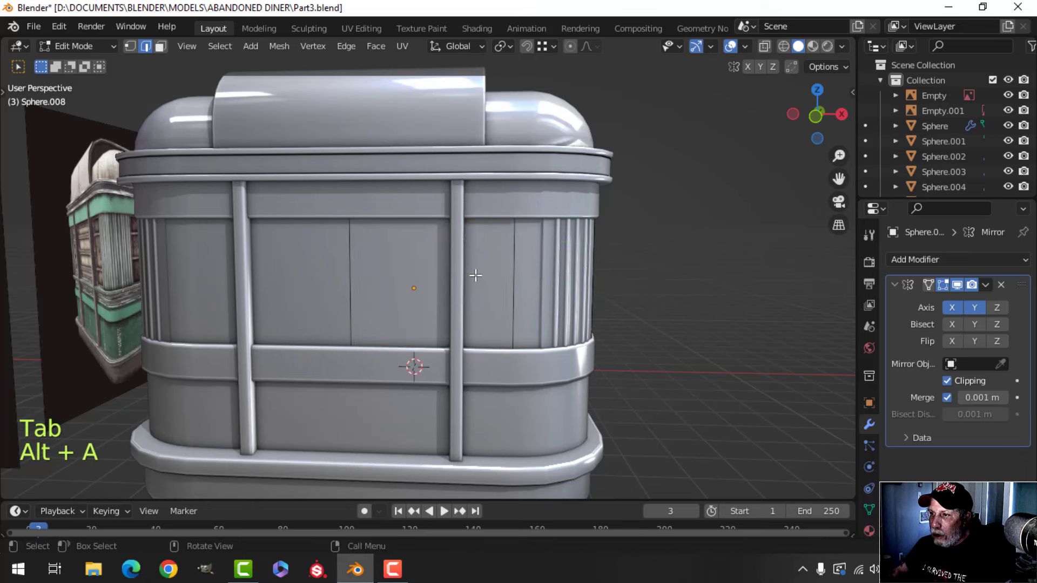
{"action": "key", "text": "Tab"}
Separate the selected end-wall post from the side posts into its own object
{"action": "left_click", "coordinate": [456, 262]}
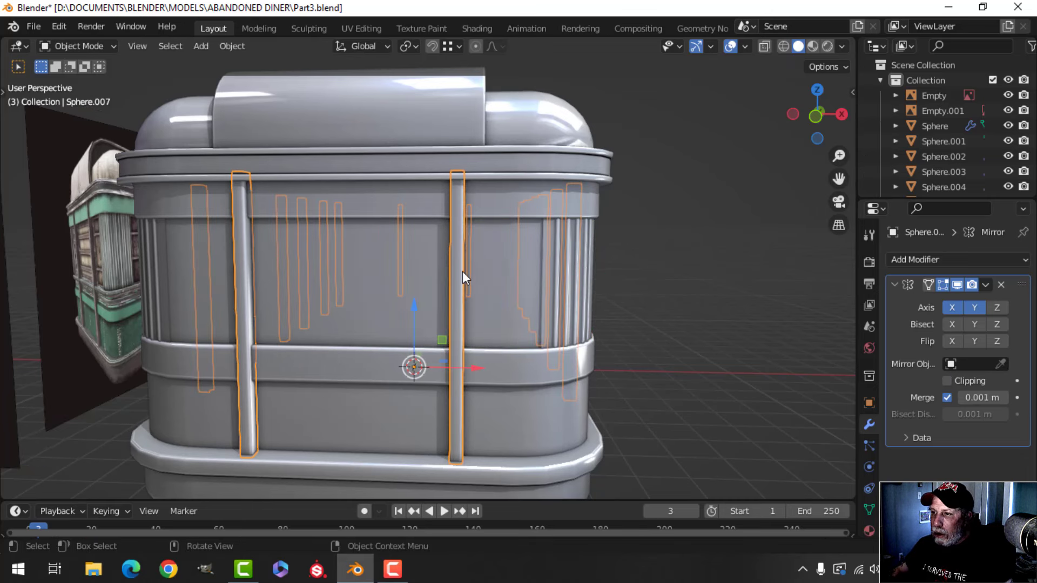
{"action": "key", "text": "Tab"}
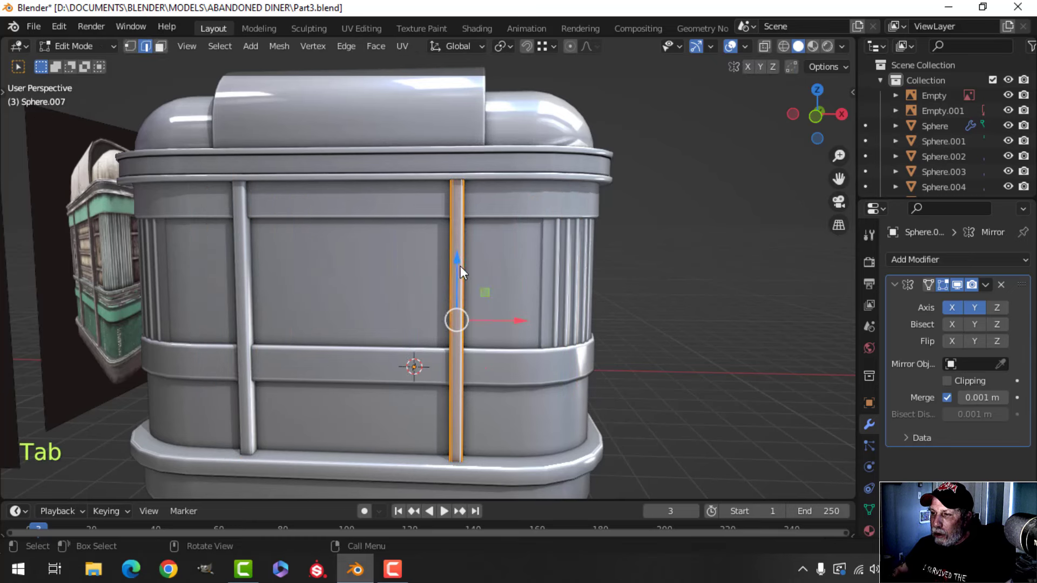
{"action": "key", "text": "p"}
{"action": "left_click", "coordinate": [499, 257]}
{"action": "key", "text": "Tab"}
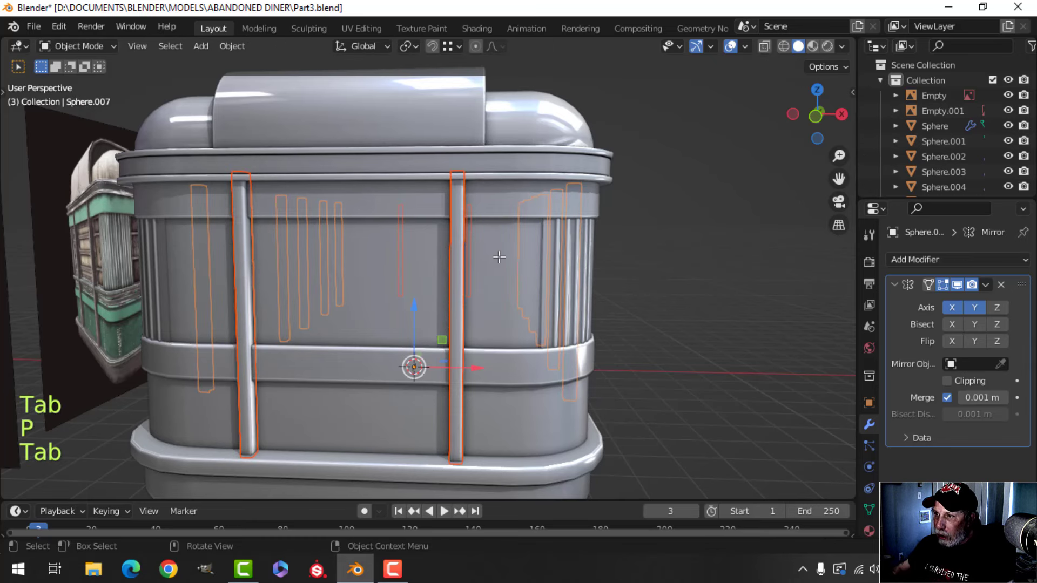
Move the whole separated end-wall post inward along X, closer to the end wall's centre
{"action": "left_click", "coordinate": [460, 236]}
{"action": "key", "text": "Tab"}
{"action": "key", "text": "a"}
{"action": "left_click_drag", "start_coordinate": [517, 321], "coordinate": [494, 314]}
{"action": "key", "text": "Tab"}
{"action": "key", "text": "alt+a"}
{"action": "middle_click_drag", "start_coordinate": [513, 289], "coordinate": [439, 267]}
{"action": "left_click", "coordinate": [465, 272]}
{"action": "key", "text": "Tab"}
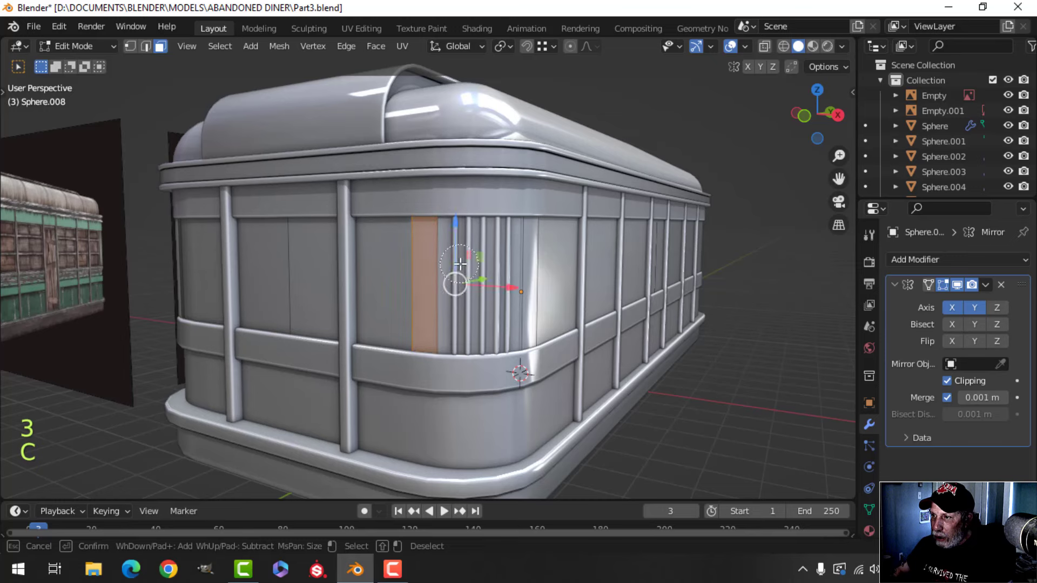
{"action": "key", "text": "Escape"}
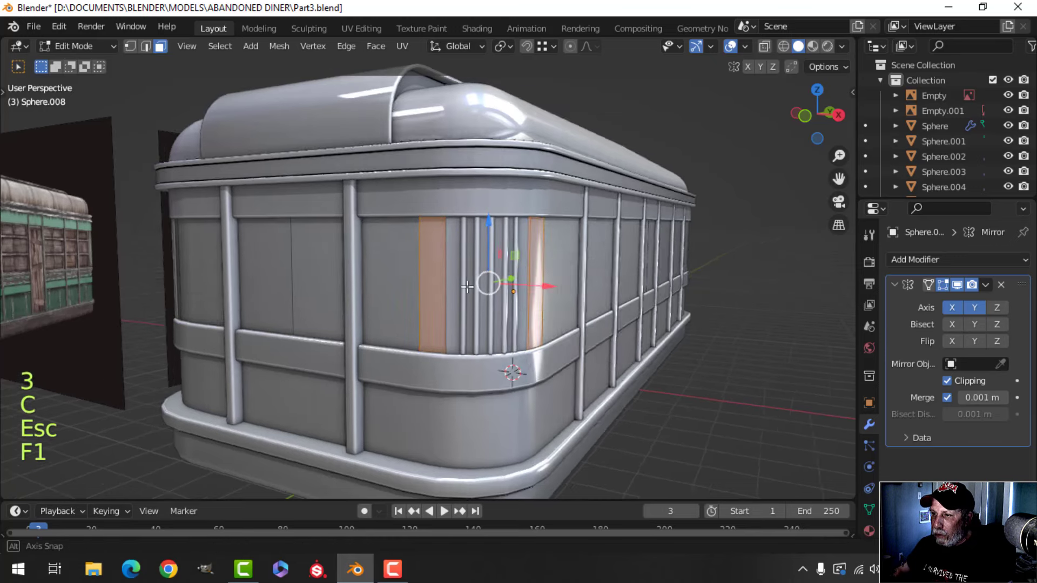
{"action": "mouse_move", "coordinate": [489, 281]}
{"action": "middle_mouse_down"}
{"action": "mouse_move", "coordinate": [509, 282]}
{"action": "mouse_move", "coordinate": [483, 276]}
{"action": "mouse_move", "coordinate": [465, 296]}
{"action": "mouse_move", "coordinate": [393, 324]}
{"action": "mouse_move", "coordinate": [483, 296]}
{"action": "middle_mouse_up"}
{"action": "scroll", "coordinate": [479, 299], "scroll_direction": "down", "scroll_amount": 1}
{"action": "scroll", "coordinate": [467, 293], "scroll_direction": "down", "scroll_amount": 1}
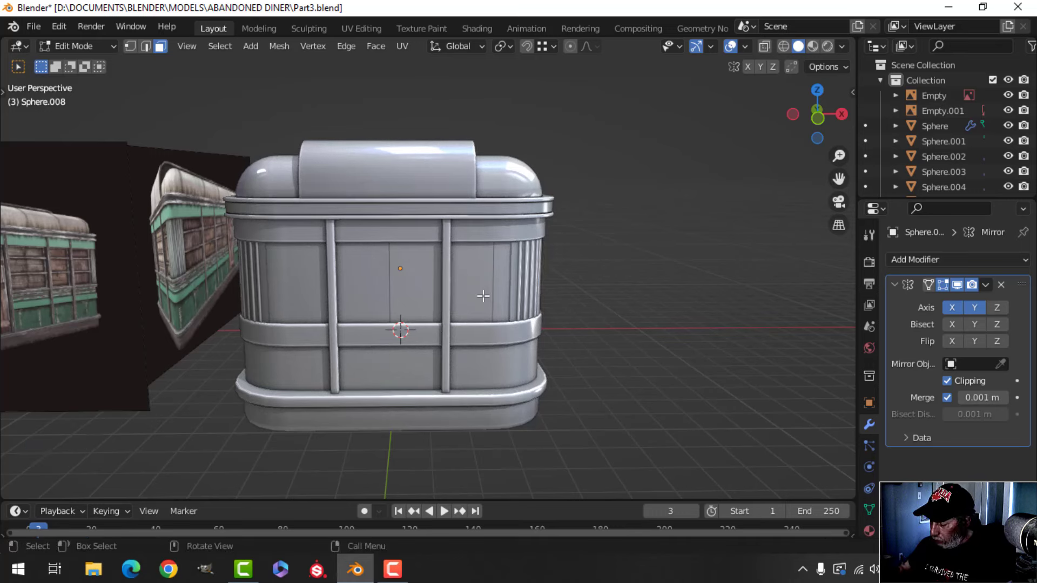
Select every object in the scene and open the meshes together for editing with all their geometry selected
{"action": "key", "text": "KP_1"}
{"action": "key", "text": "Tab"}
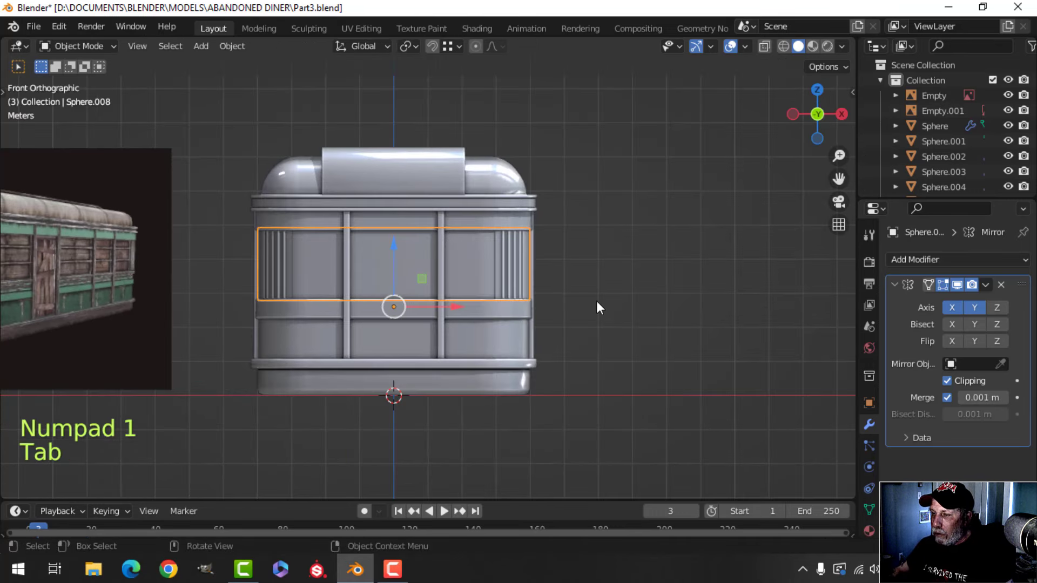
{"action": "key", "text": "a"}
{"action": "key", "text": "Tab"}
{"action": "key", "text": "z"}
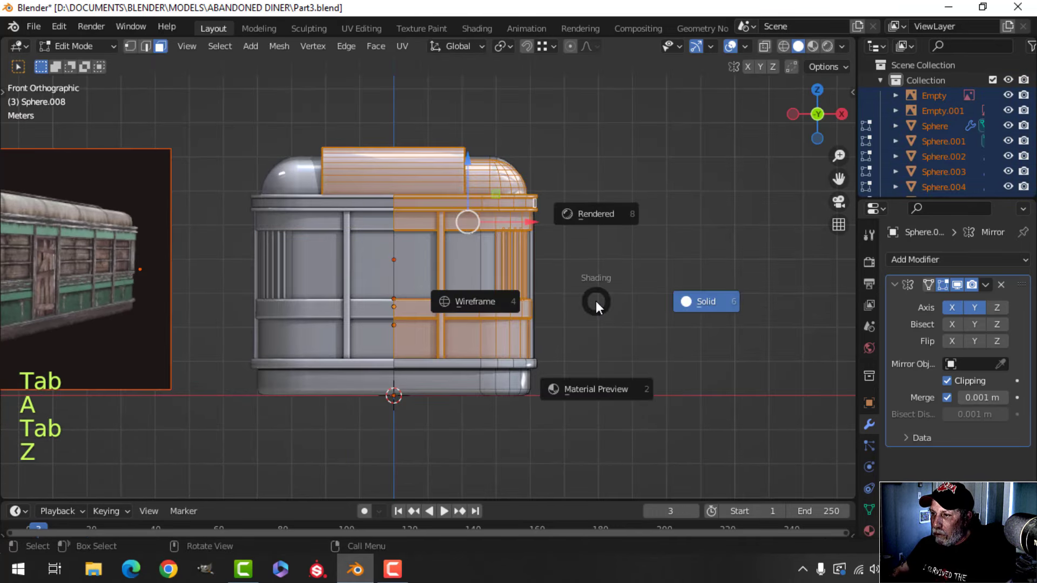
{"action": "left_click", "coordinate": [595, 301]}
{"action": "key", "text": "a"}
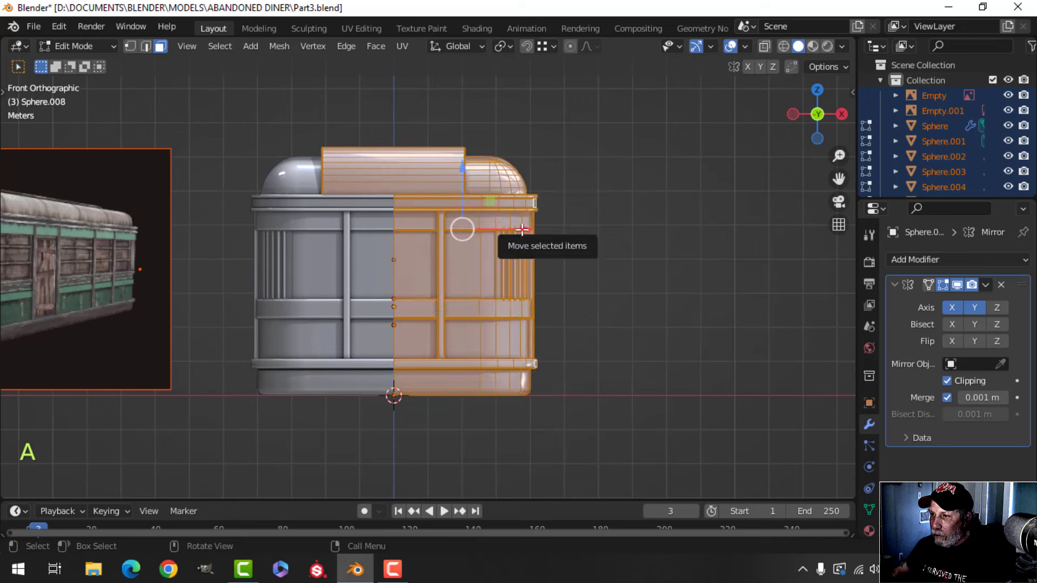
{"action": "left_click_drag", "start_coordinate": [522, 229], "coordinate": [537, 229]}
{"action": "key", "text": "ctrl+z"}
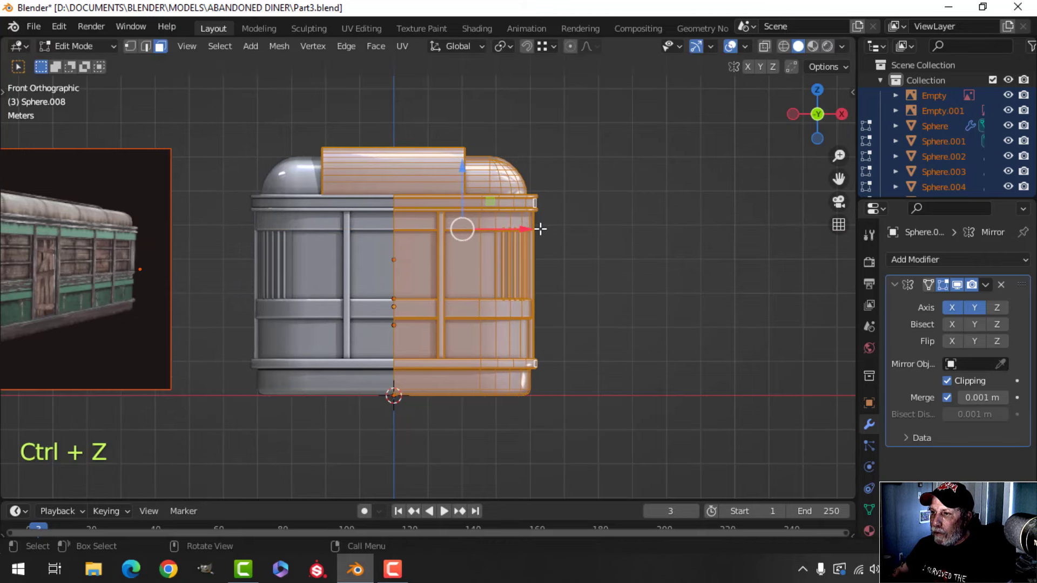
{"action": "middle_click_drag", "start_coordinate": [540, 229], "coordinate": [547, 262]}
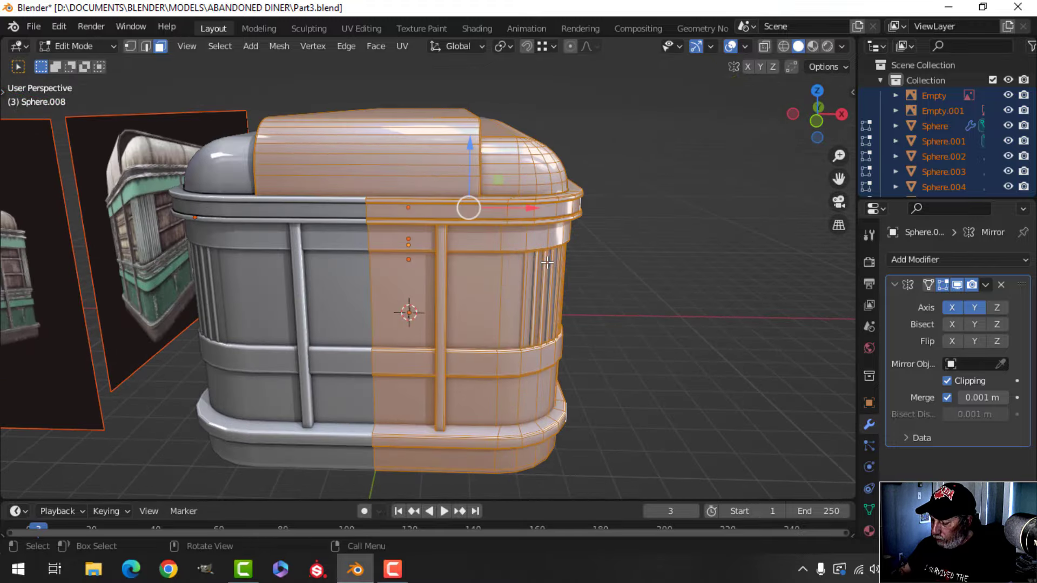
Box-select the positive-X half of the diner in a front wireframe view and move it outward along X to widen the building
{"action": "key", "text": "KP_1"}
{"action": "key", "text": "z"}
{"action": "left_click", "coordinate": [486, 259]}
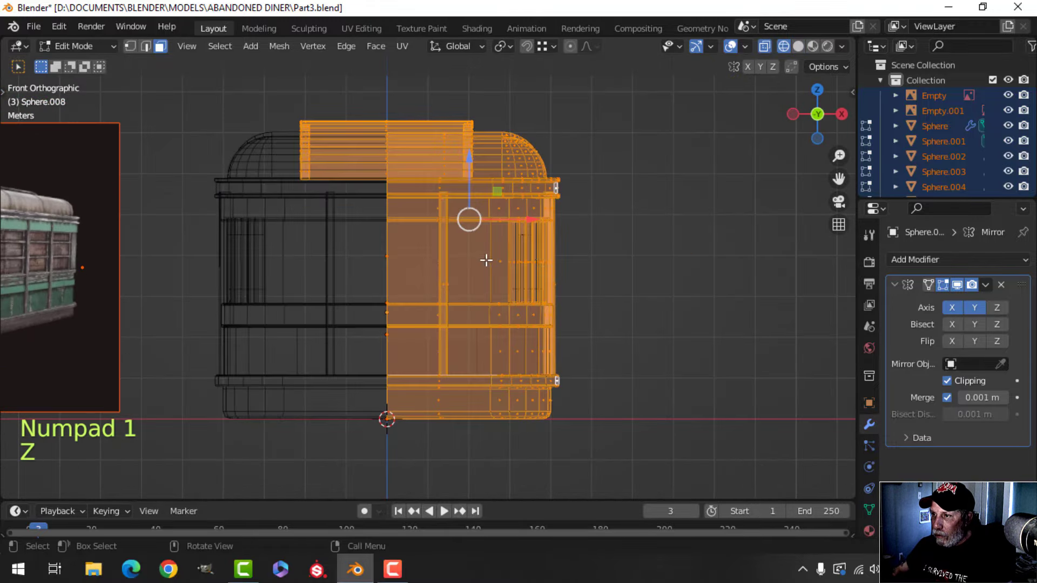
{"action": "key", "text": "alt+a"}
{"action": "key", "text": "b"}
{"action": "left_click_drag", "start_coordinate": [601, 486], "coordinate": [386, 82]}
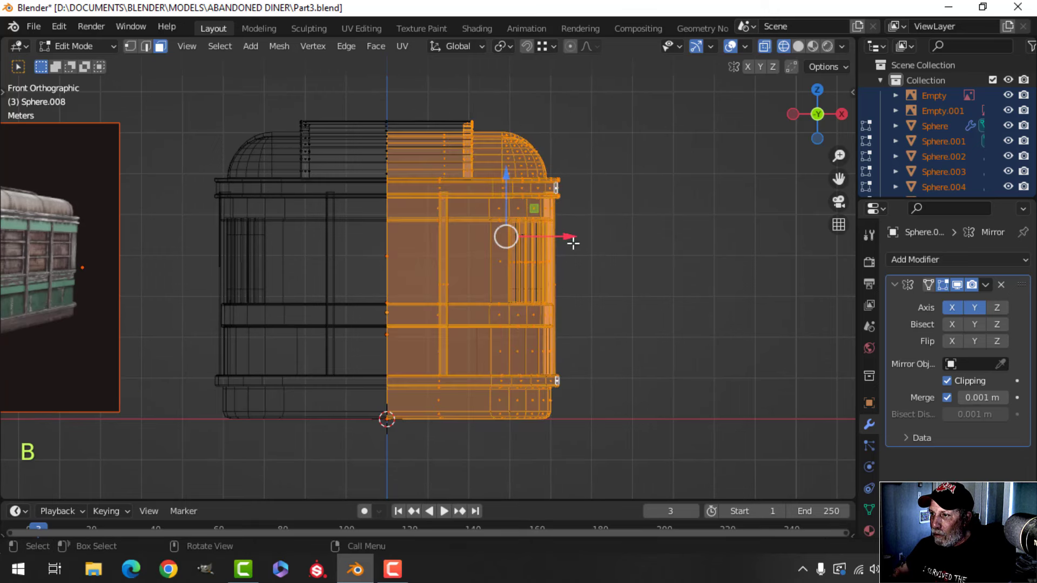
{"action": "left_click_drag", "start_coordinate": [568, 236], "coordinate": [590, 231]}
{"action": "key", "text": "alt+a"}
{"action": "key", "text": "z"}
{"action": "left_click", "coordinate": [692, 235]}
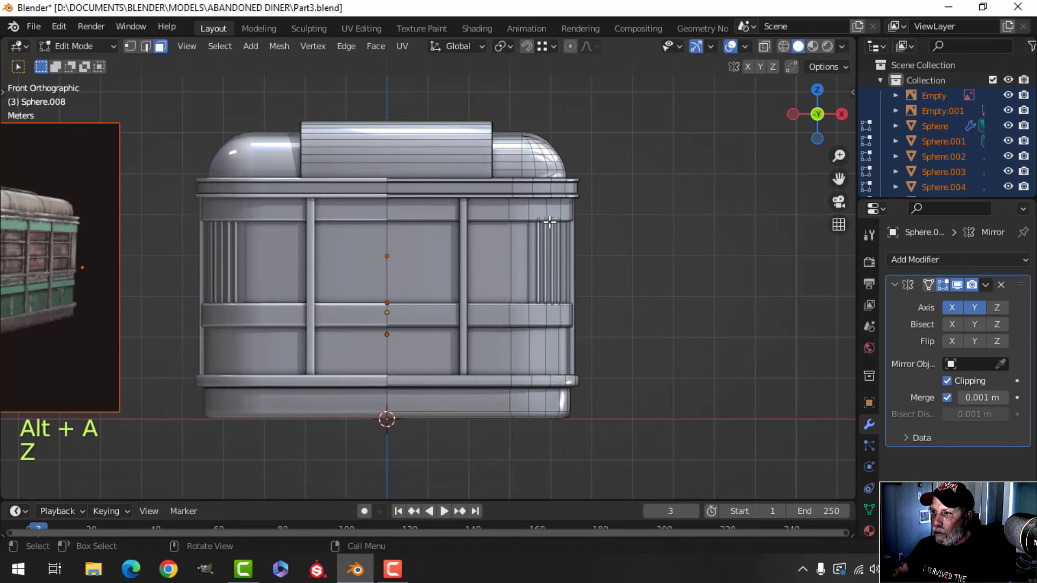
{"action": "key", "text": "Tab"}
{"action": "key", "text": "alt+a"}
Move the entire raised roof strip about -0.217 m along X to recentre it on the roof
{"action": "middle_click_drag", "start_coordinate": [501, 231], "coordinate": [463, 238]}
{"action": "left_click", "coordinate": [416, 144]}
{"action": "scroll", "coordinate": [432, 154], "scroll_direction": "down", "scroll_amount": 2}
{"action": "middle_click_drag", "start_coordinate": [465, 168], "coordinate": [447, 191]}
{"action": "key", "text": "Tab"}
{"action": "key", "text": "a"}
{"action": "scroll", "coordinate": [465, 260], "scroll_direction": "down", "scroll_amount": 2}
{"action": "key", "text": "KP_1"}
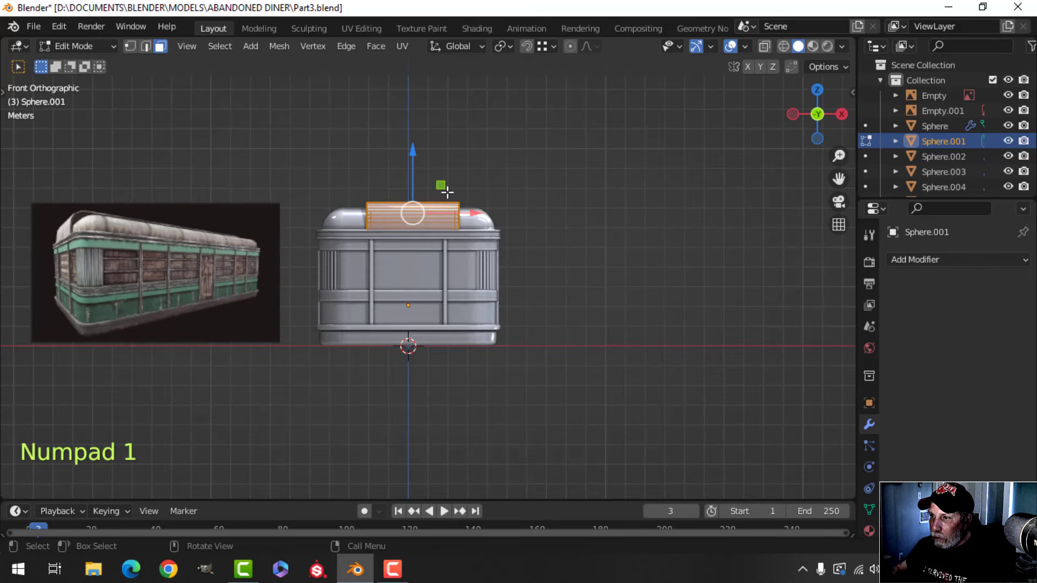
{"action": "scroll", "coordinate": [447, 191], "scroll_direction": "up", "scroll_amount": 3}
{"action": "scroll", "coordinate": [447, 192], "scroll_direction": "up", "scroll_amount": 1}
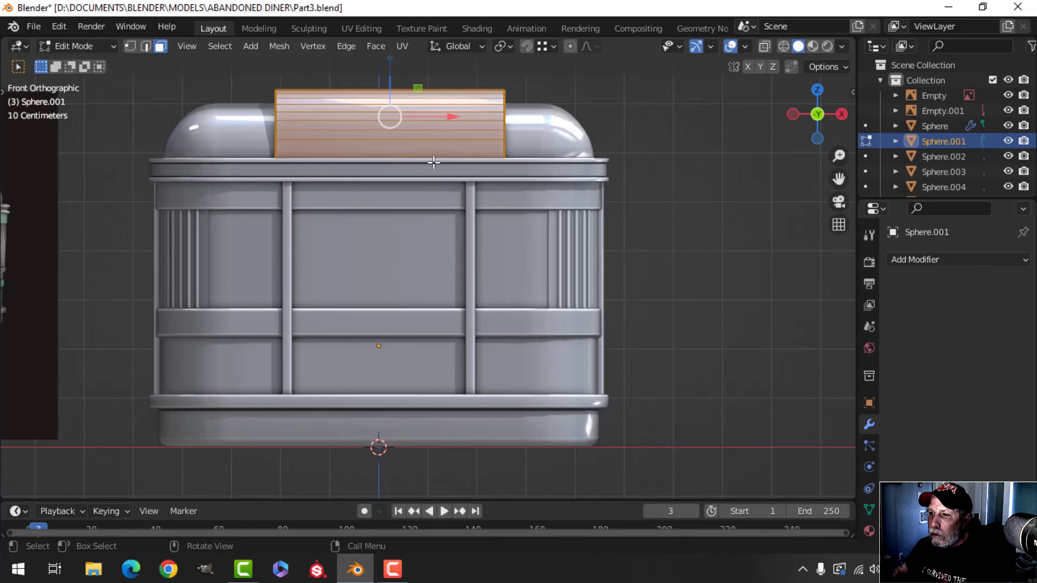
{"action": "middle_click_drag", "start_coordinate": [443, 199], "coordinate": [456, 282], "text": "shift"}
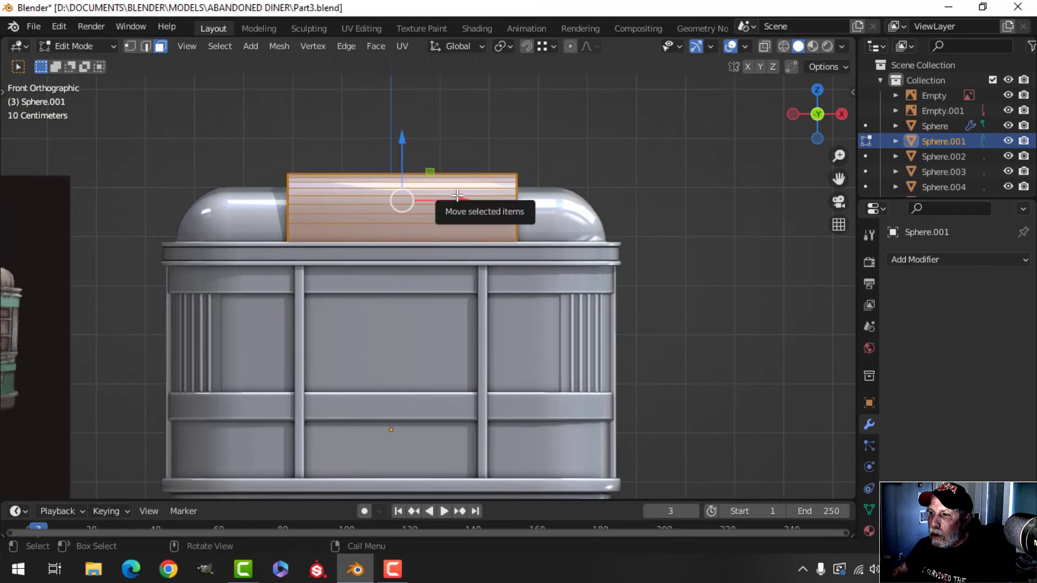
{"action": "left_click_drag", "start_coordinate": [458, 195], "coordinate": [444, 189]}
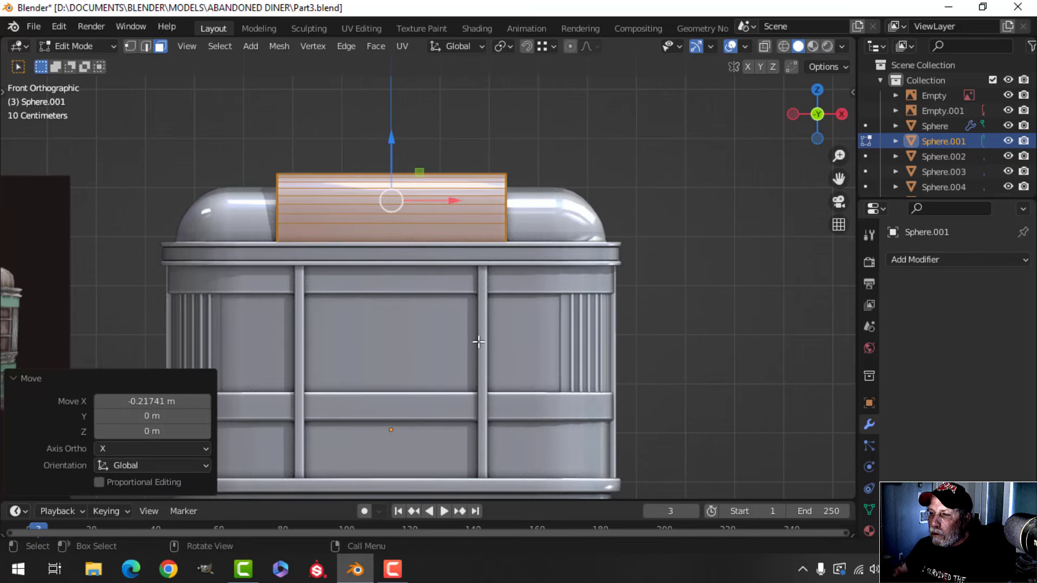
{"action": "key", "text": "Tab"}
Move the mirrored end-wall post inward along X so the pair sits closer together
{"action": "left_click", "coordinate": [481, 347]}
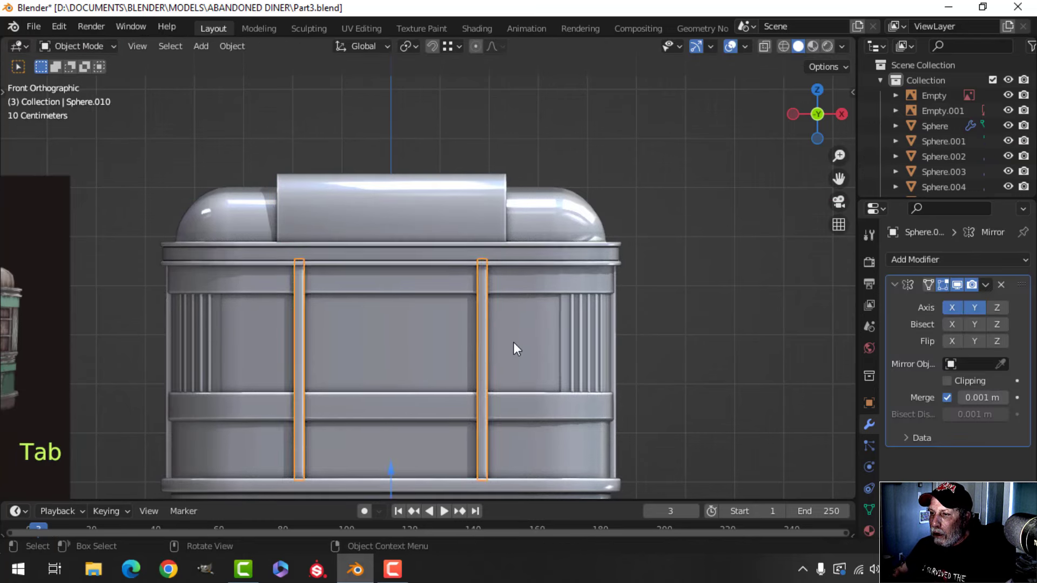
{"action": "key", "text": "Tab"}
{"action": "key", "text": "a"}
{"action": "left_click_drag", "start_coordinate": [544, 369], "coordinate": [524, 348]}
{"action": "key", "text": "Tab"}
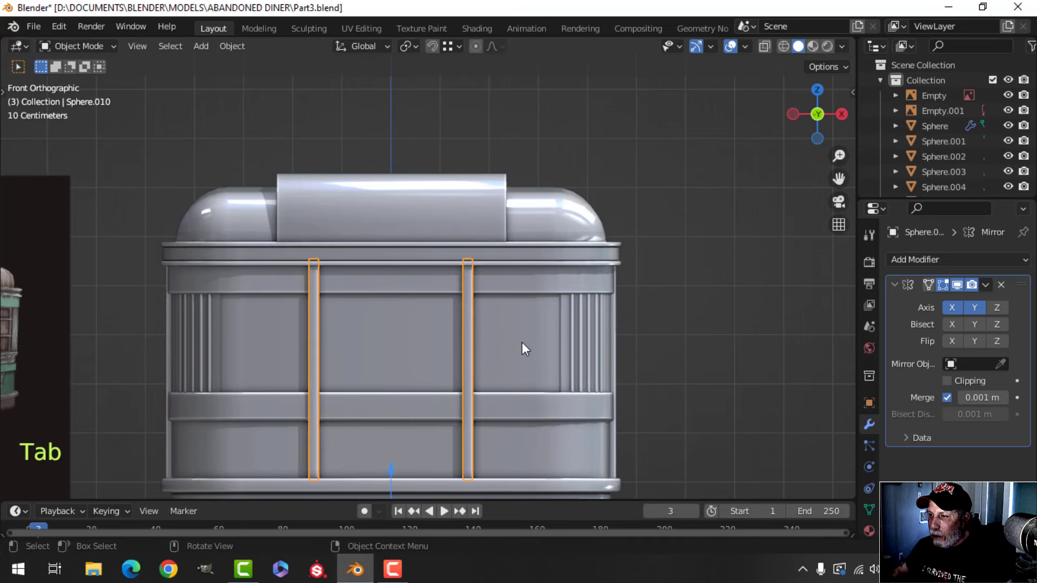
{"action": "left_click", "coordinate": [524, 341]}
{"action": "key", "text": "Tab"}
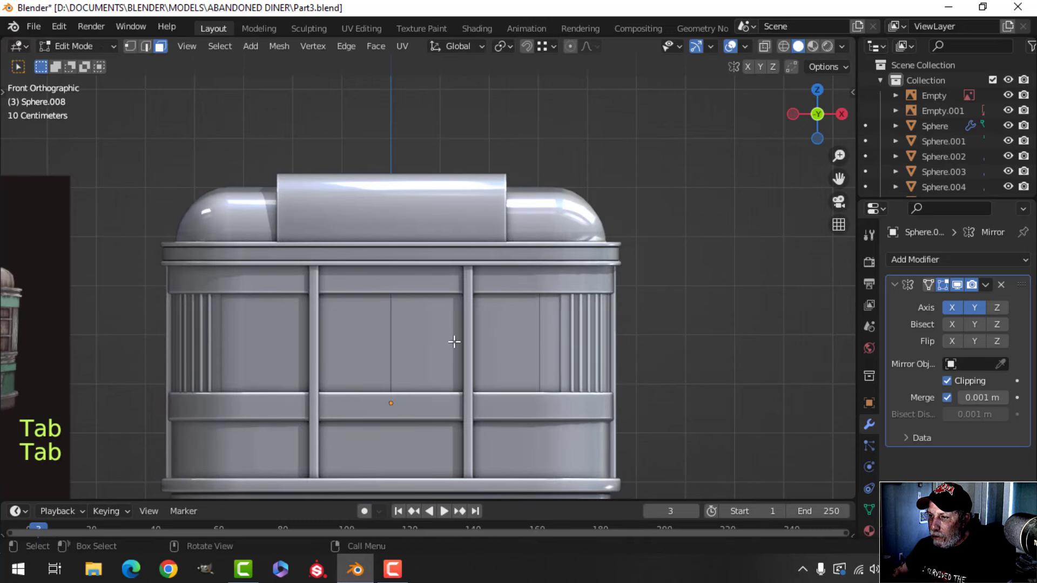
{"action": "scroll", "coordinate": [662, 347], "scroll_direction": "down", "scroll_amount": 3}
{"action": "middle_click_drag", "start_coordinate": [662, 348], "coordinate": [615, 336]}
Open all the diner's objects together for editing in a front wireframe view
{"action": "key", "text": "KP_1"}
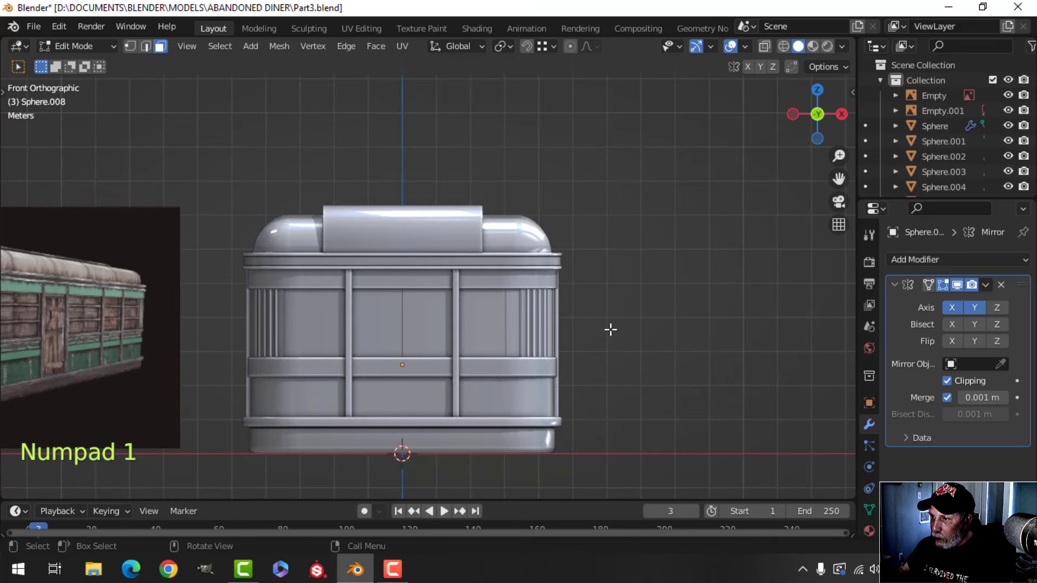
{"action": "key", "text": "z"}
{"action": "left_click", "coordinate": [513, 331]}
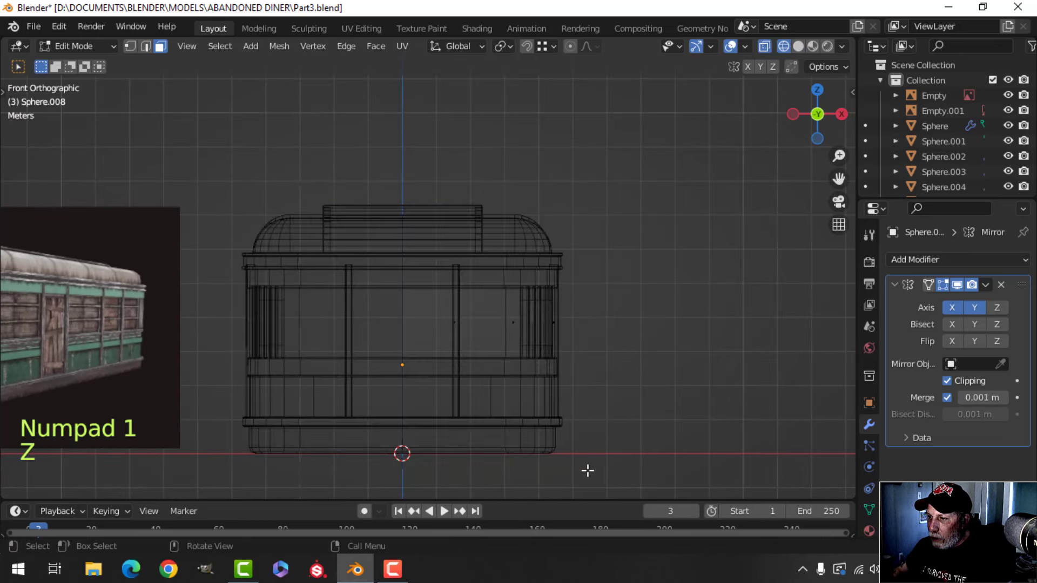
{"action": "key", "text": "Tab"}
{"action": "key", "text": "alt+a"}
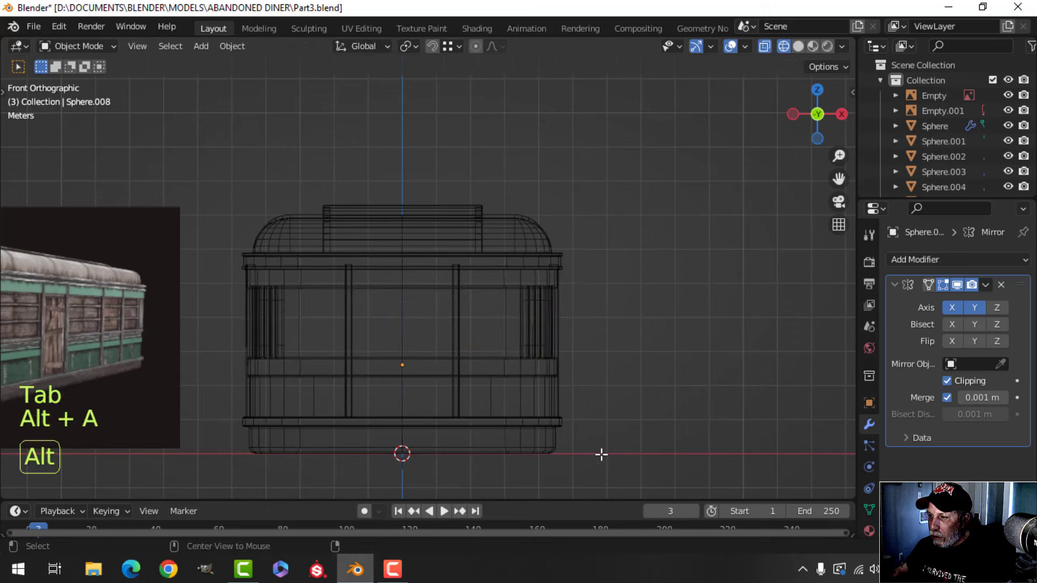
{"action": "key", "text": "Tab"}
{"action": "key", "text": "a"}
{"action": "key", "text": "Tab"}
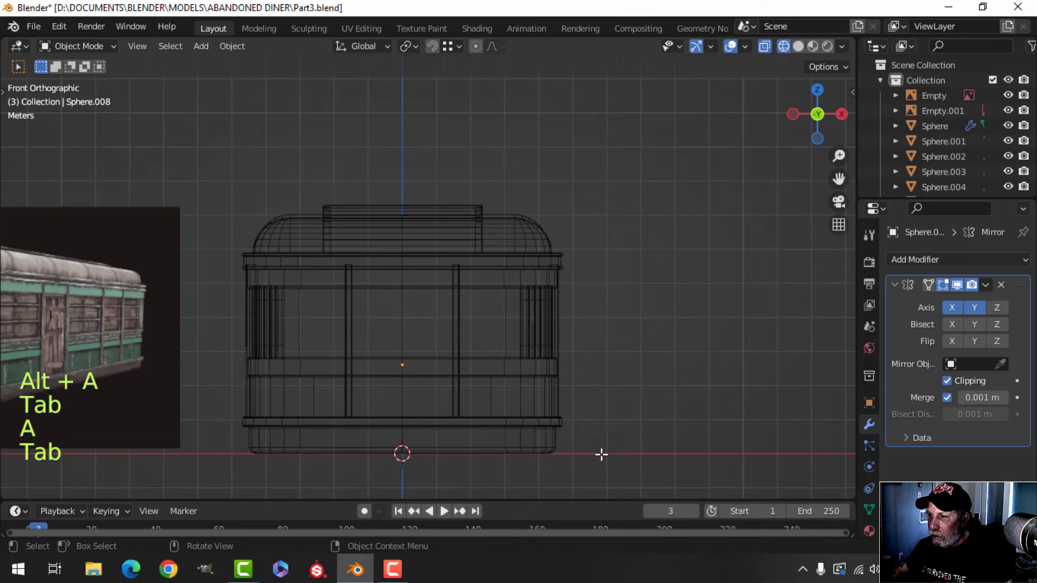
{"action": "key", "text": "a"}
{"action": "key", "text": "Tab"}
{"action": "key", "text": "a"}
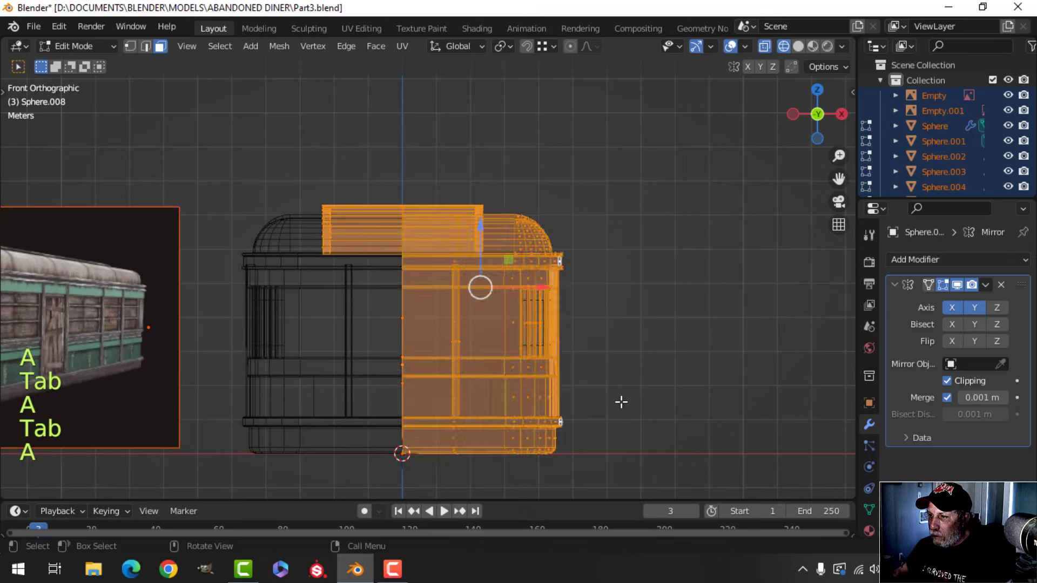
Box-select the outer corner section beyond the end-wall post and move it about 0.648 m along X
{"action": "key", "text": "alt+a"}
{"action": "middle_click_drag", "start_coordinate": [618, 403], "coordinate": [616, 354], "text": "shift"}
{"action": "key", "text": "b"}
{"action": "left_click_drag", "start_coordinate": [596, 463], "coordinate": [484, 122]}
{"action": "left_click_drag", "start_coordinate": [587, 266], "coordinate": [622, 254]}
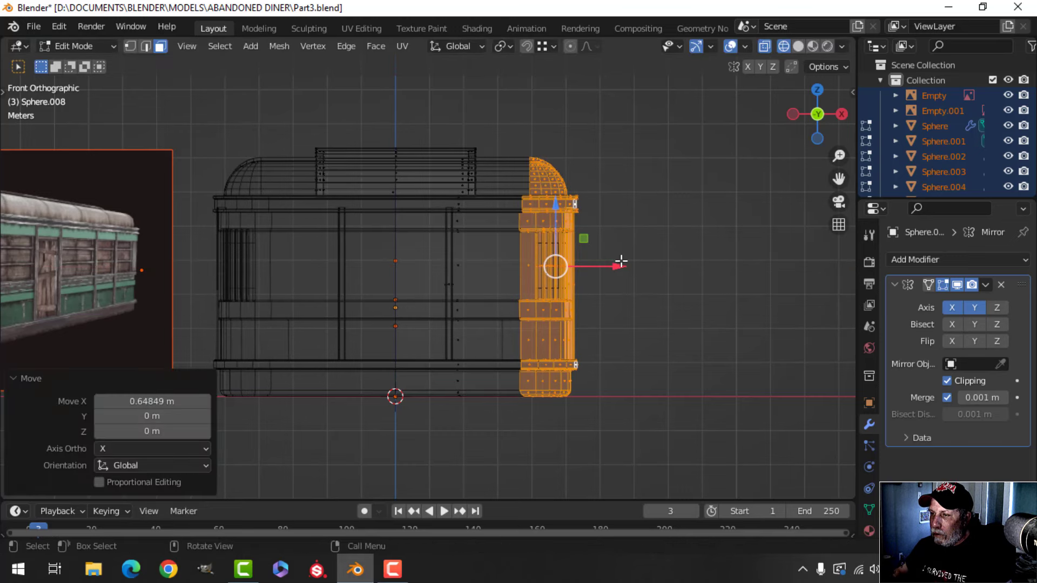
{"action": "key", "text": "alt+a"}
{"action": "key", "text": "z"}
{"action": "left_click", "coordinate": [708, 262]}
{"action": "middle_click_drag", "start_coordinate": [708, 261], "coordinate": [659, 287]}
{"action": "key", "text": "Tab"}
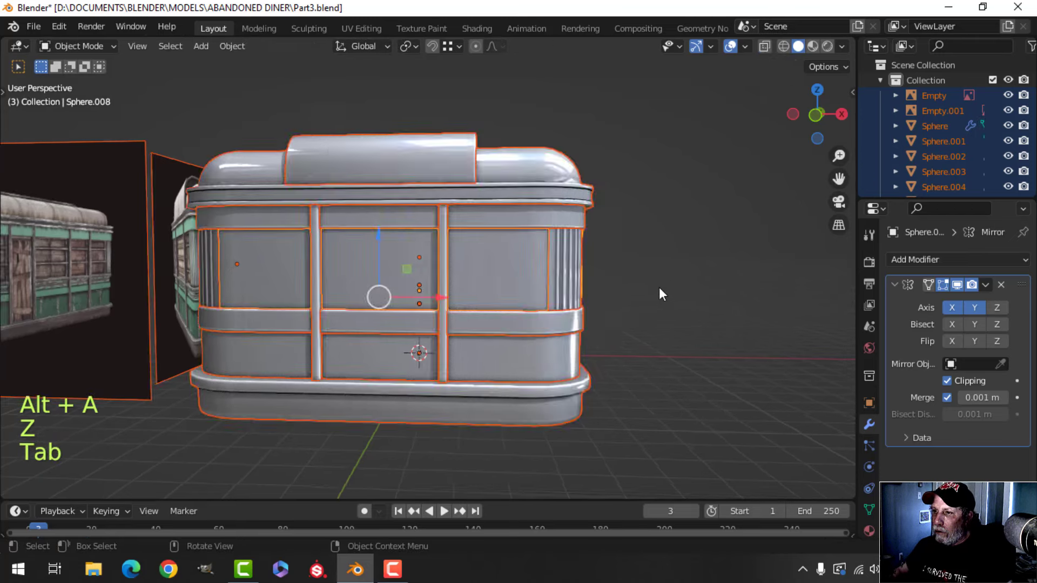
{"action": "key", "text": "alt+a"}
Scale the whole raised roof strip by about 1.243 along X
{"action": "middle_click_drag", "start_coordinate": [519, 254], "coordinate": [444, 257]}
{"action": "scroll", "coordinate": [488, 293], "scroll_direction": "down", "scroll_amount": 3}
{"action": "scroll", "coordinate": [478, 329], "scroll_direction": "up", "scroll_amount": 4}
{"action": "left_click", "coordinate": [511, 260]}
{"action": "key", "text": "Tab"}
{"action": "key", "text": "a"}
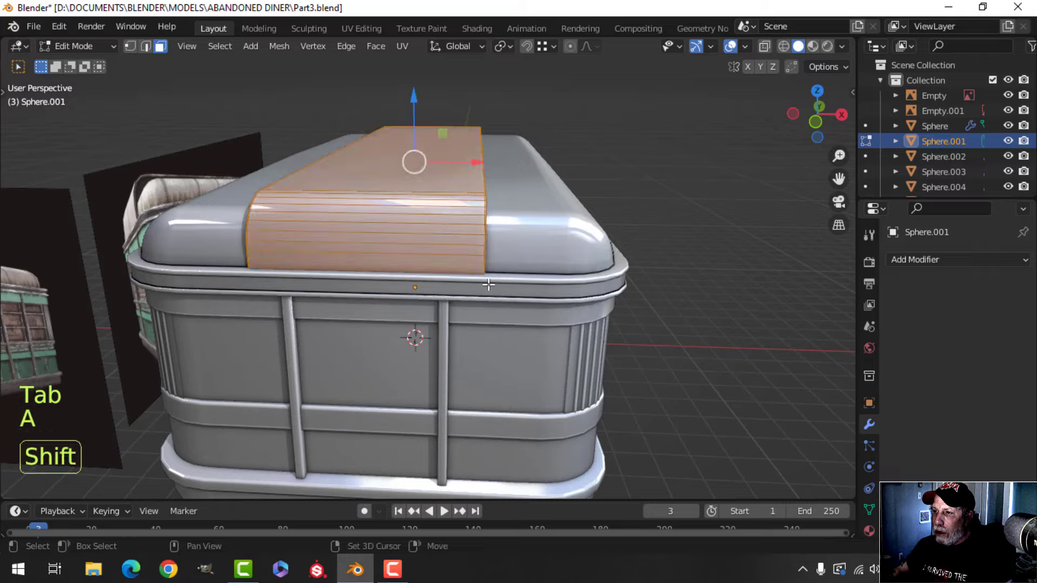
{"action": "middle_click_drag", "start_coordinate": [511, 260], "coordinate": [502, 300]}
{"action": "key", "text": "s"}
{"action": "key", "text": "x"}
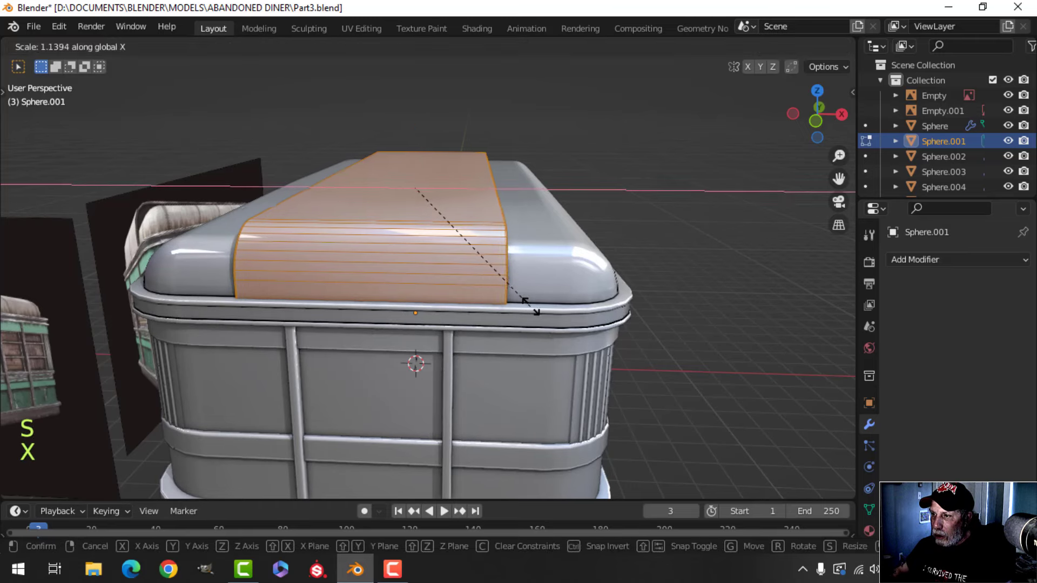
{"action": "left_click", "coordinate": [548, 306]}
{"action": "middle_click_drag", "start_coordinate": [549, 306], "coordinate": [478, 301]}
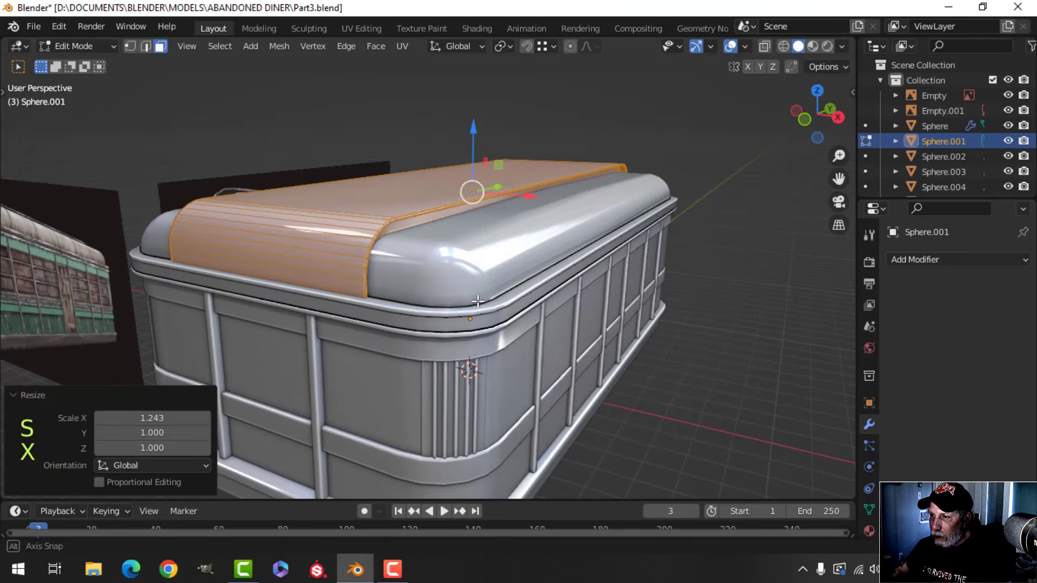
Select the roof strip's inner underside faces and scale them slightly along X
{"action": "key", "text": "alt+a"}
{"action": "scroll", "coordinate": [440, 280], "scroll_direction": "up", "scroll_amount": 3}
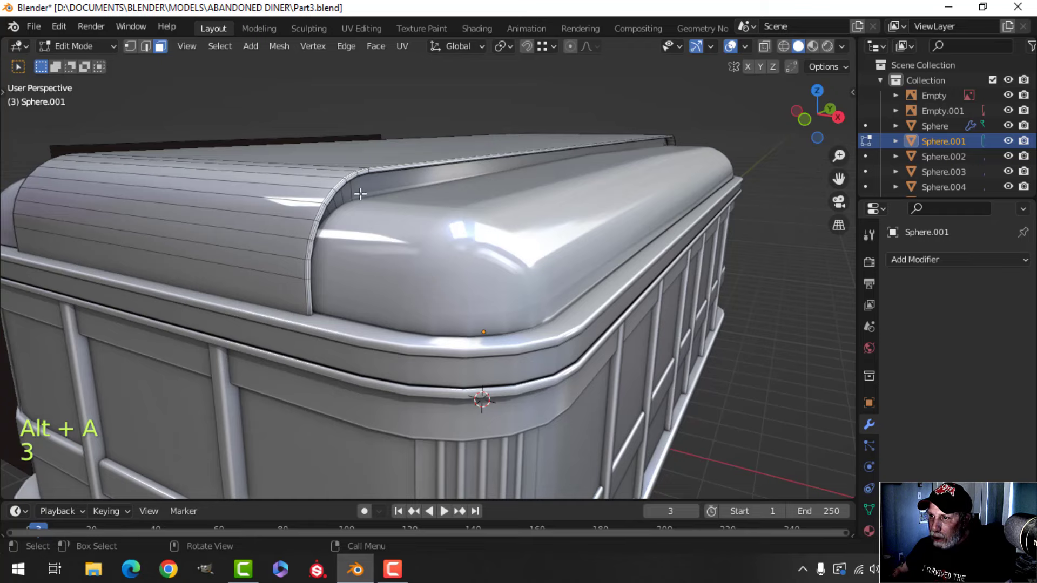
{"action": "middle_click_drag", "start_coordinate": [410, 238], "coordinate": [476, 437]}
{"action": "left_click", "coordinate": [599, 244], "text": "alt+shift"}
{"action": "scroll", "coordinate": [473, 269], "scroll_direction": "up", "scroll_amount": 4}
{"action": "middle_click_drag", "start_coordinate": [476, 437], "coordinate": [555, 286]}
{"action": "key", "text": "ctrl+KP_Add"}
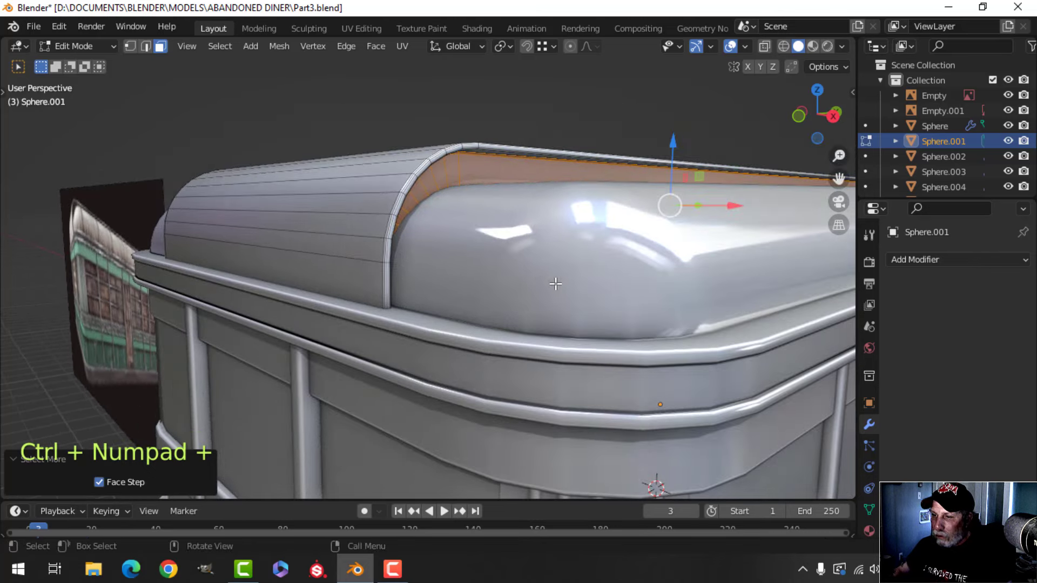
{"action": "key", "text": "s"}
{"action": "key", "text": "x"}
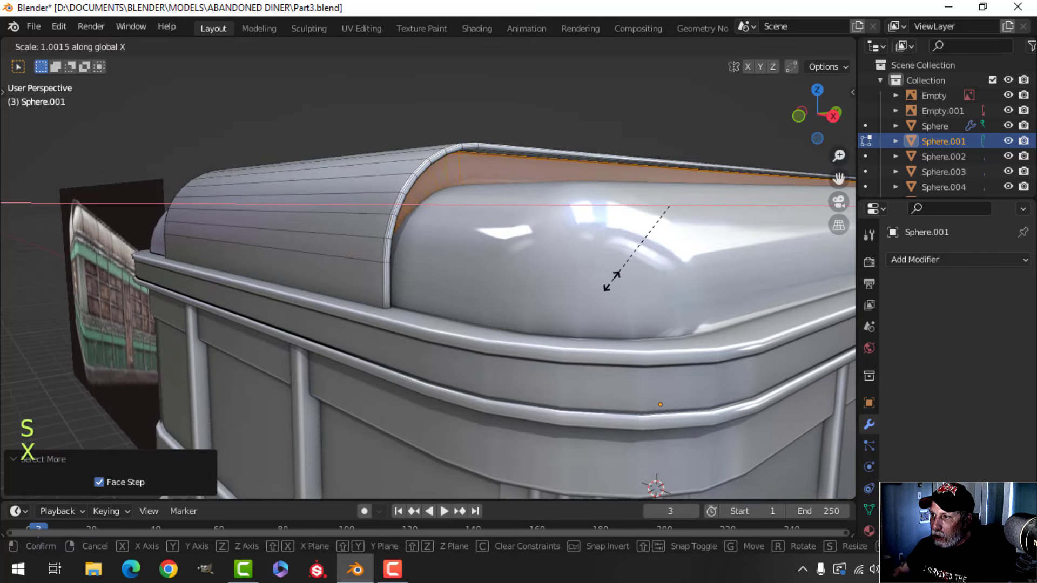
{"action": "left_click", "coordinate": [580, 294], "text": "shift"}
{"action": "key", "text": "Tab"}
{"action": "scroll", "coordinate": [553, 281], "scroll_direction": "down", "scroll_amount": 3}
{"action": "key", "text": "alt+a"}
{"action": "middle_click_drag", "start_coordinate": [499, 276], "coordinate": [510, 313]}
{"action": "left_click", "coordinate": [510, 313]}
{"action": "key", "text": "Tab"}
{"action": "scroll", "coordinate": [557, 322], "scroll_direction": "up", "scroll_amount": 2}
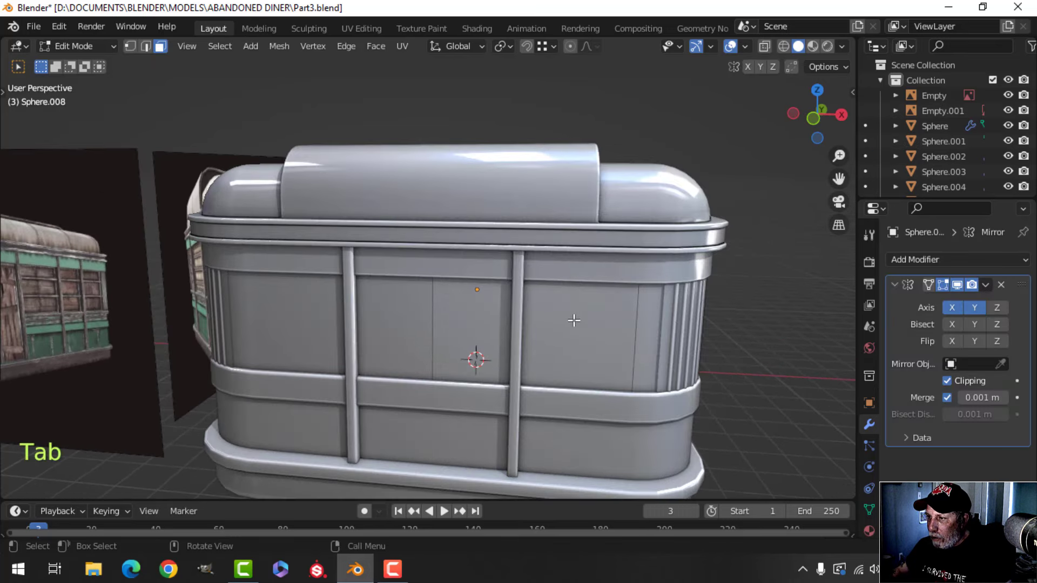
{"action": "scroll", "coordinate": [574, 320], "scroll_direction": "down", "scroll_amount": 1}
{"action": "middle_click_drag", "start_coordinate": [573, 320], "coordinate": [546, 280], "text": "shift"}
{"action": "key", "text": "Tab"}
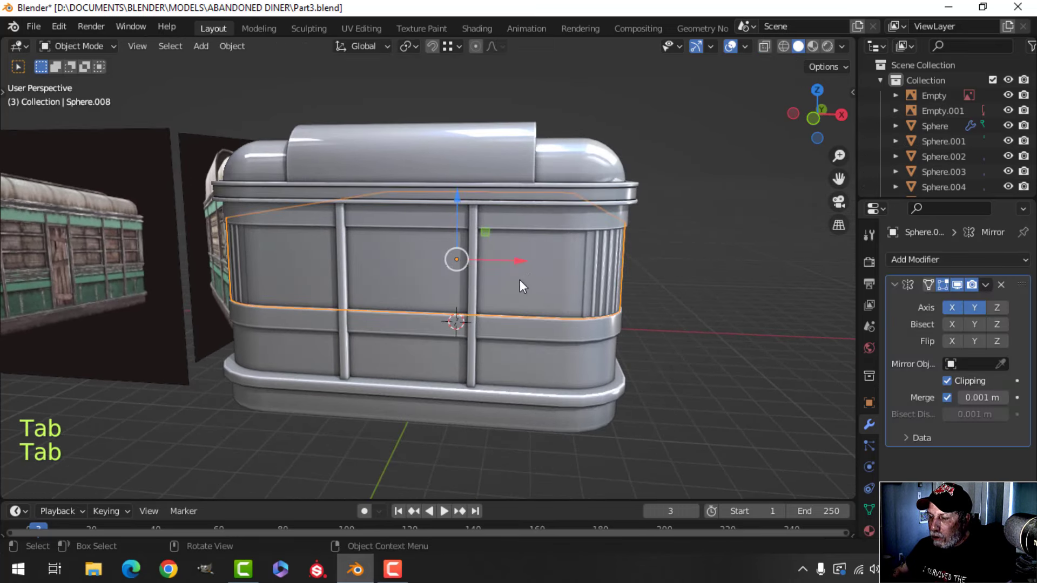
Move the mirrored end-wall post slightly outward along X to spread the pair apart
{"action": "key", "text": "alt+a"}
{"action": "left_click", "coordinate": [471, 277]}
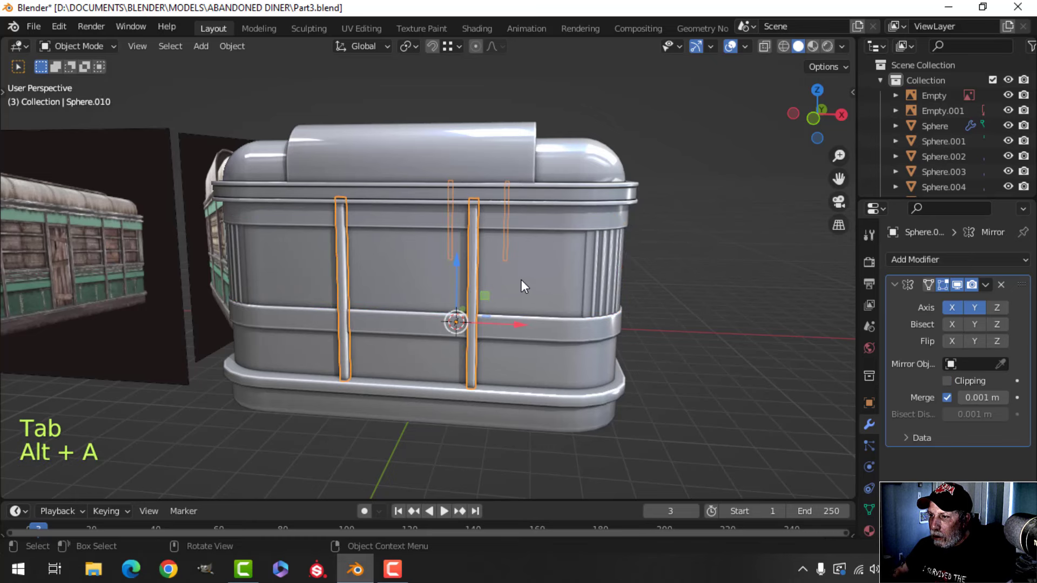
{"action": "key", "text": "Tab"}
{"action": "key", "text": "a"}
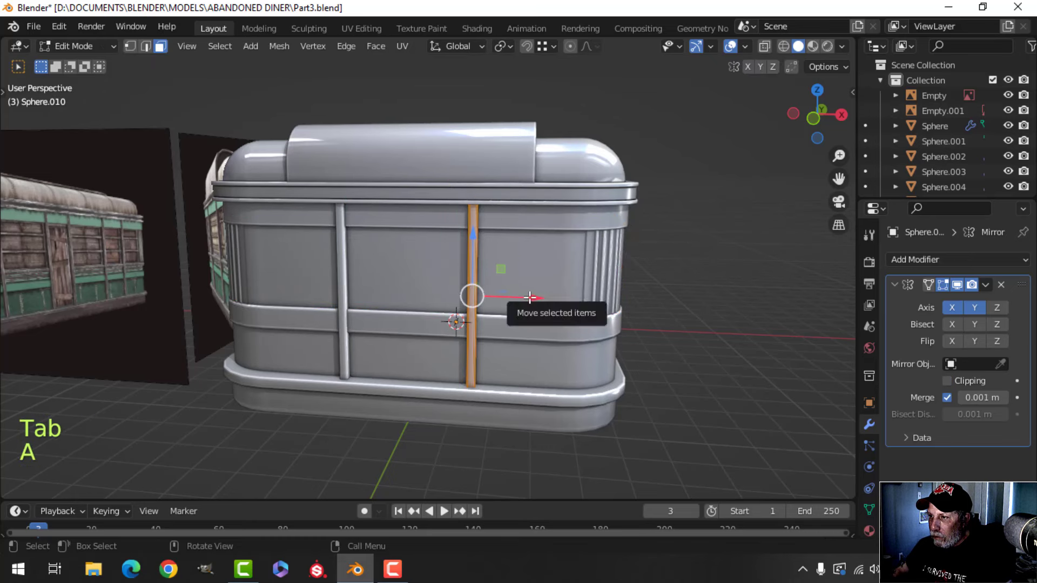
{"action": "left_click_drag", "start_coordinate": [527, 297], "coordinate": [540, 297]}
{"action": "key", "text": "Tab"}
{"action": "key", "text": "alt+a"}
Delete the corrugated corner panels from the diner body
{"action": "middle_click_drag", "start_coordinate": [585, 297], "coordinate": [485, 230]}
{"action": "left_click", "coordinate": [404, 212]}
{"action": "key", "text": "x"}
{"action": "left_click", "coordinate": [404, 212]}
{"action": "scroll", "coordinate": [476, 232], "scroll_direction": "down", "scroll_amount": 2}
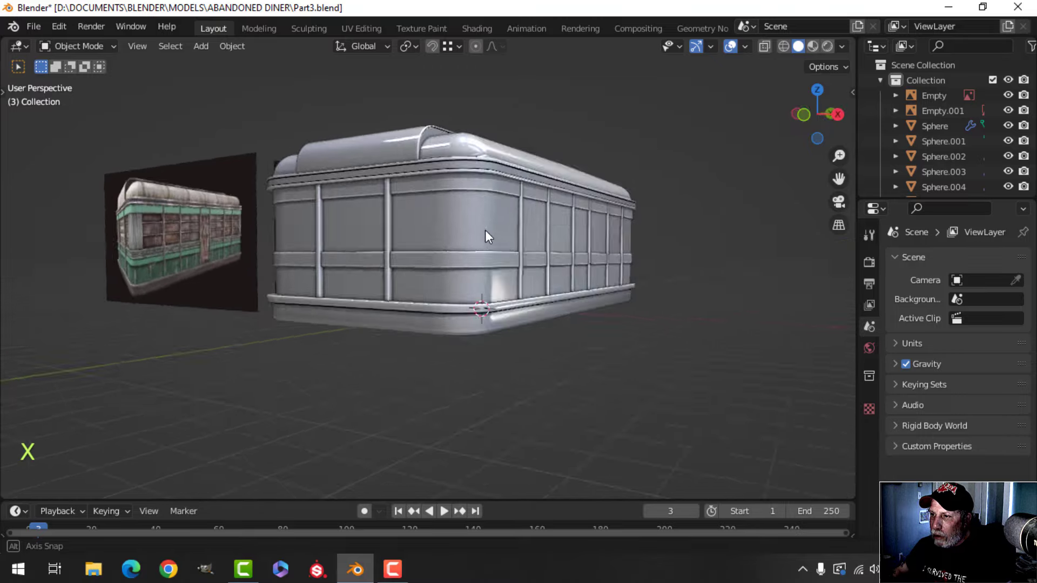
Examine the wall panels, posts and corrugated corner in the diner reference image and compare them with the model
{"action": "scroll", "coordinate": [466, 270], "scroll_direction": "up", "scroll_amount": 5}
{"action": "middle_click_drag", "start_coordinate": [467, 270], "coordinate": [473, 233], "text": "shift"}
{"action": "middle_click_drag", "start_coordinate": [473, 233], "coordinate": [479, 244]}
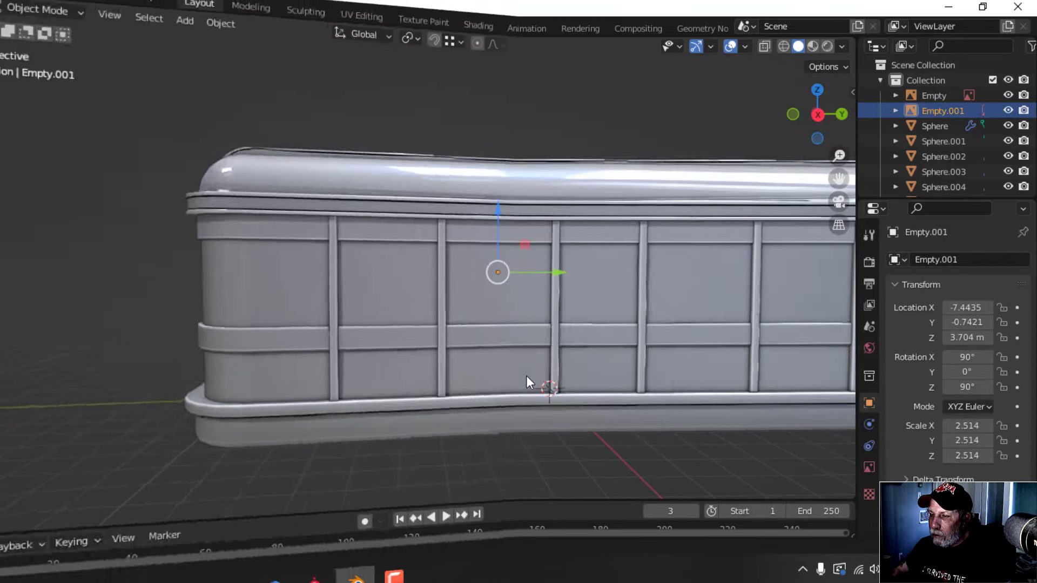
{"action": "middle_click_drag", "start_coordinate": [525, 375], "coordinate": [619, 391], "text": "shift"}
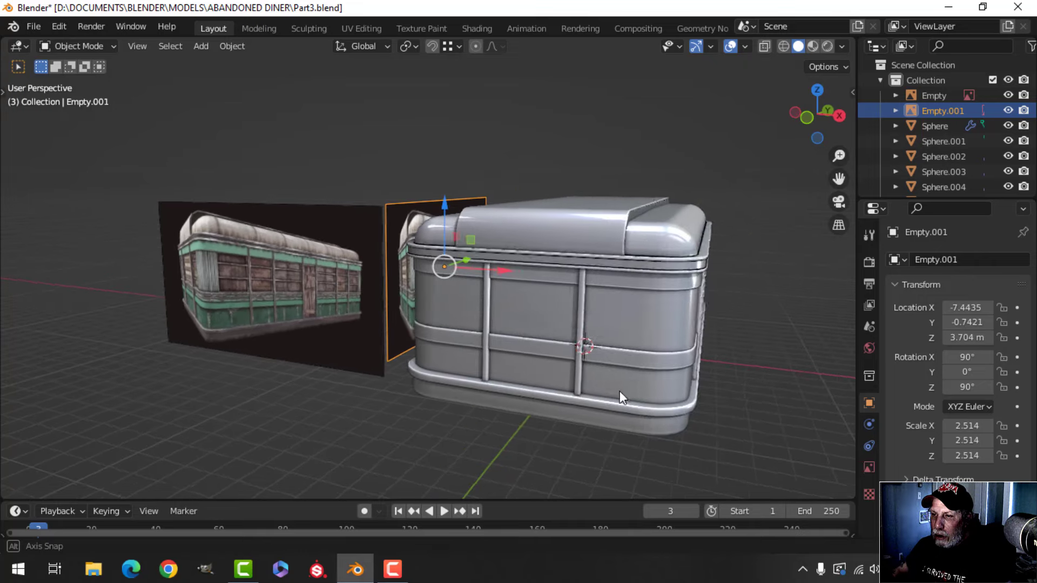
{"action": "scroll", "coordinate": [332, 323], "scroll_direction": "up", "scroll_amount": 4}
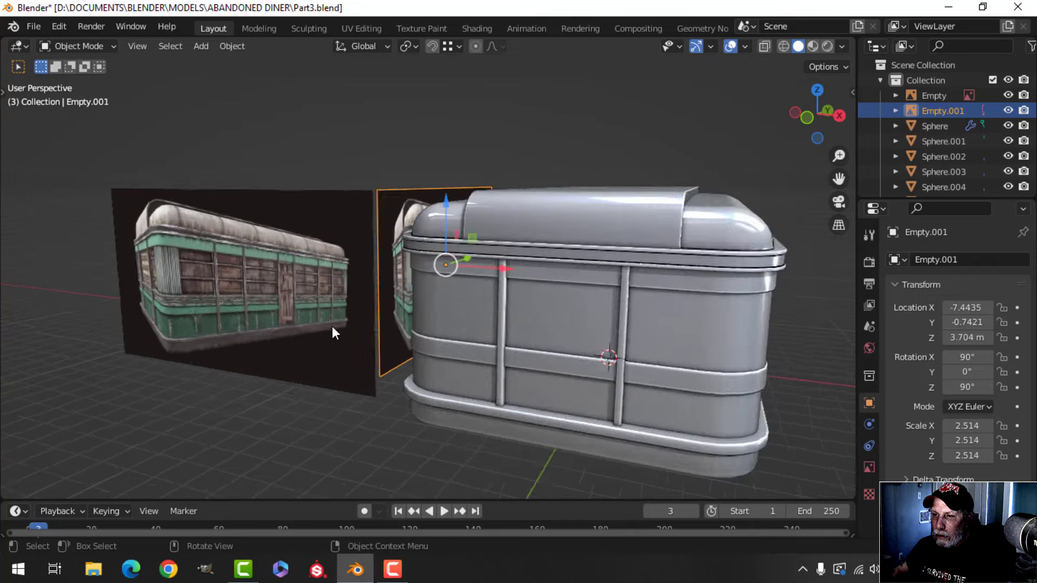
{"action": "middle_click_drag", "start_coordinate": [281, 316], "coordinate": [562, 360], "text": "shift"}
{"action": "scroll", "coordinate": [480, 366], "scroll_direction": "up", "scroll_amount": 2}
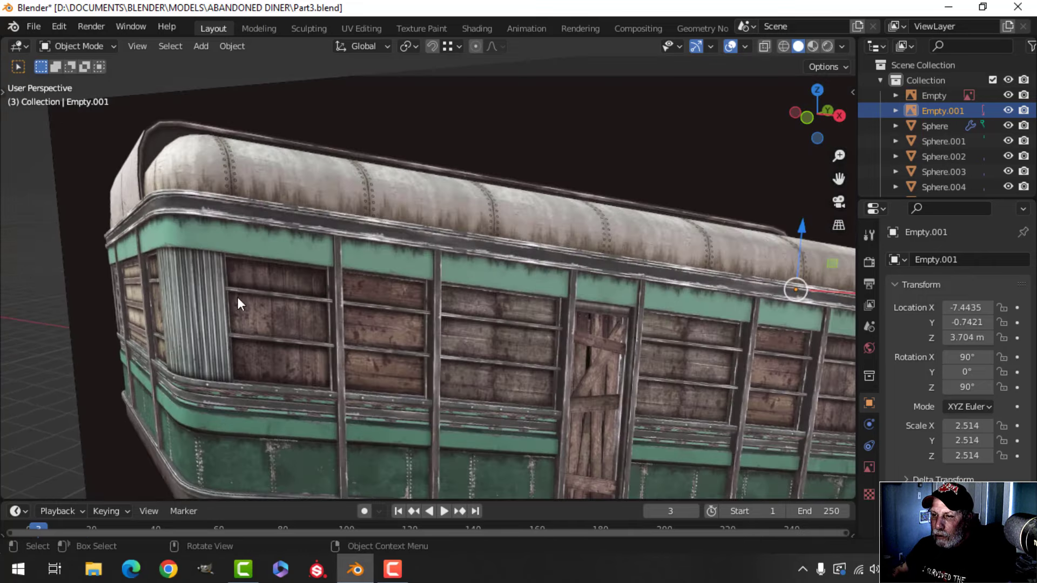
{"action": "scroll", "coordinate": [238, 297], "scroll_direction": "up", "scroll_amount": 3}
{"action": "scroll", "coordinate": [494, 377], "scroll_direction": "down", "scroll_amount": 7}
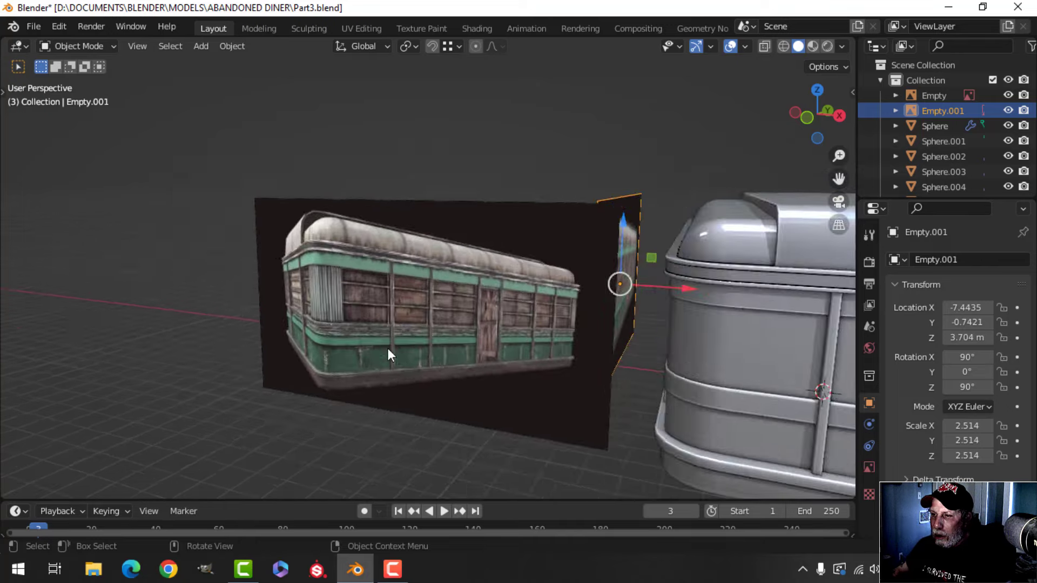
{"action": "scroll", "coordinate": [387, 348], "scroll_direction": "up", "scroll_amount": 2}
{"action": "scroll", "coordinate": [556, 346], "scroll_direction": "down", "scroll_amount": 5}
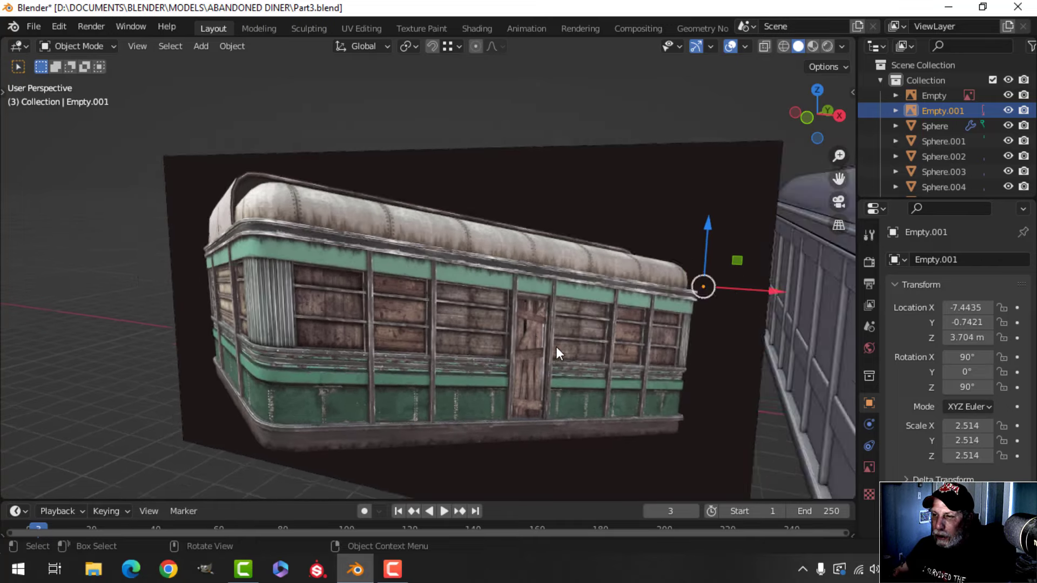
{"action": "middle_click_drag", "start_coordinate": [729, 361], "coordinate": [459, 346], "text": "shift"}
{"action": "scroll", "coordinate": [592, 341], "scroll_direction": "up", "scroll_amount": 2}
{"action": "middle_click_drag", "start_coordinate": [459, 345], "coordinate": [479, 319]}
Apply the Mirror modifier on the diner's window-height wall band
{"action": "left_click", "coordinate": [485, 293]}
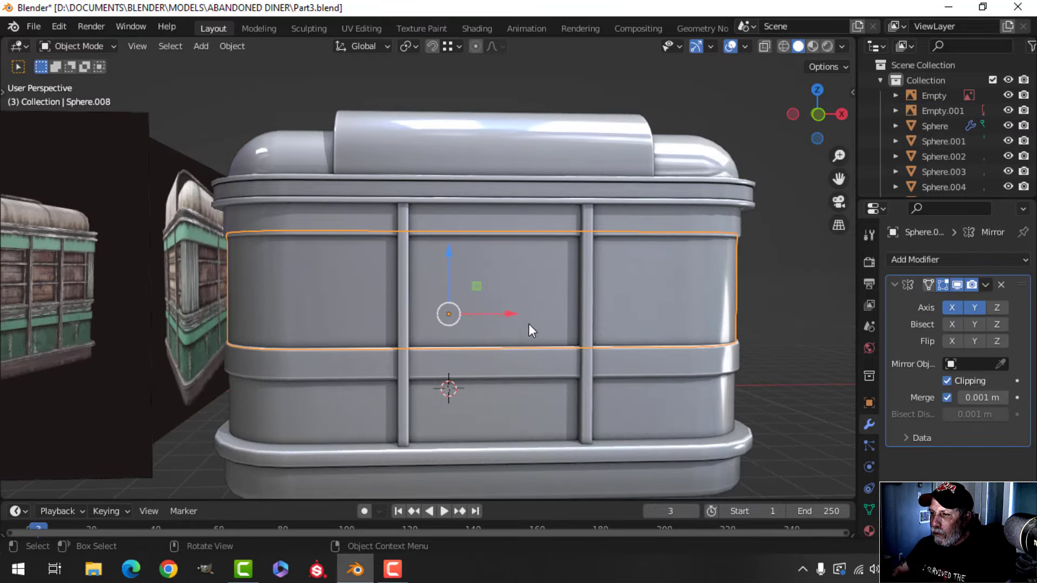
{"action": "scroll", "coordinate": [529, 323], "scroll_direction": "down", "scroll_amount": 1}
{"action": "scroll", "coordinate": [516, 322], "scroll_direction": "down", "scroll_amount": 1}
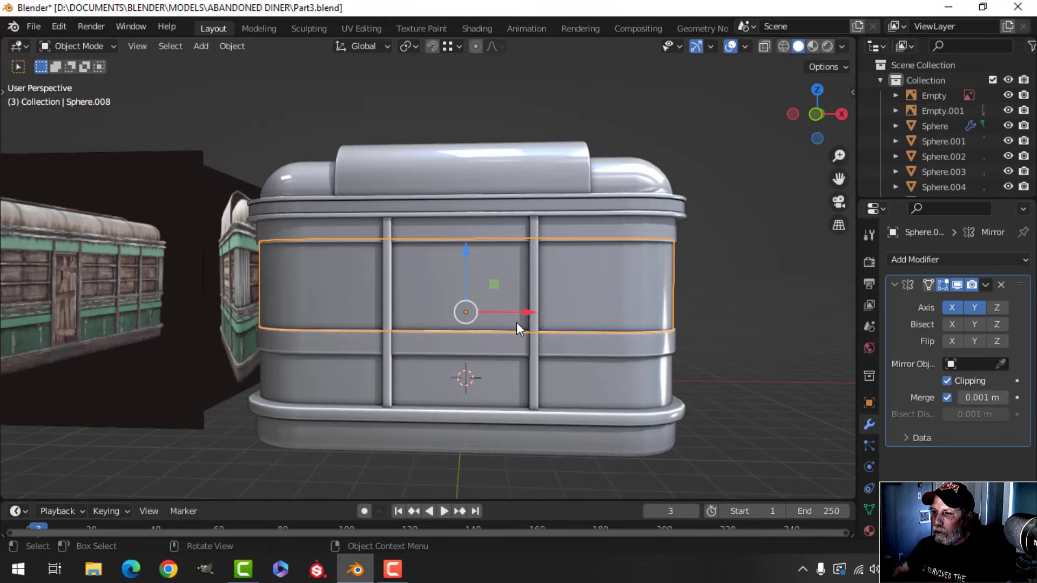
{"action": "scroll", "coordinate": [516, 322], "scroll_direction": "down", "scroll_amount": 2}
{"action": "scroll", "coordinate": [497, 325], "scroll_direction": "up", "scroll_amount": 1}
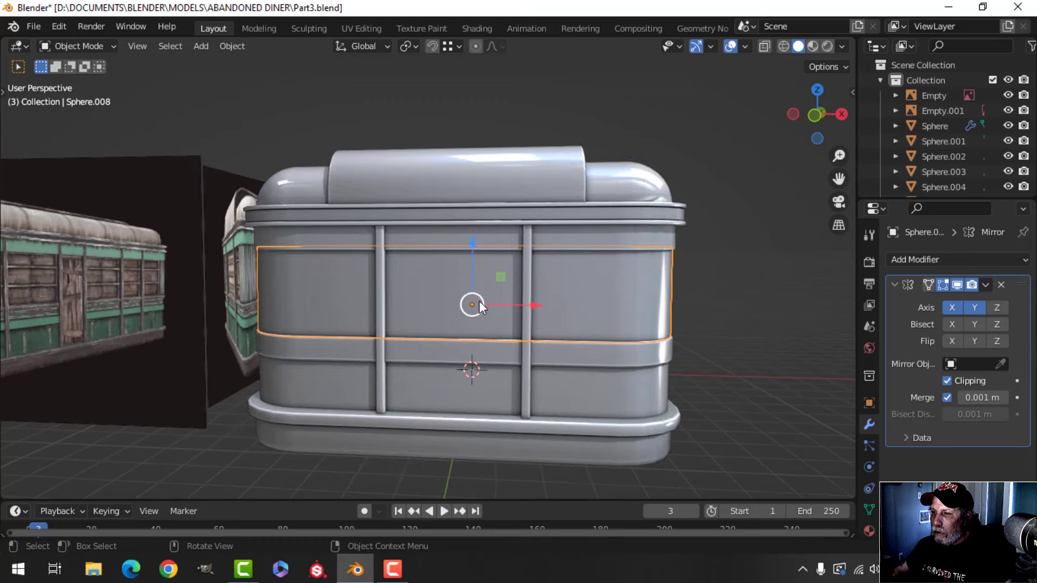
{"action": "key", "text": "Tab"}
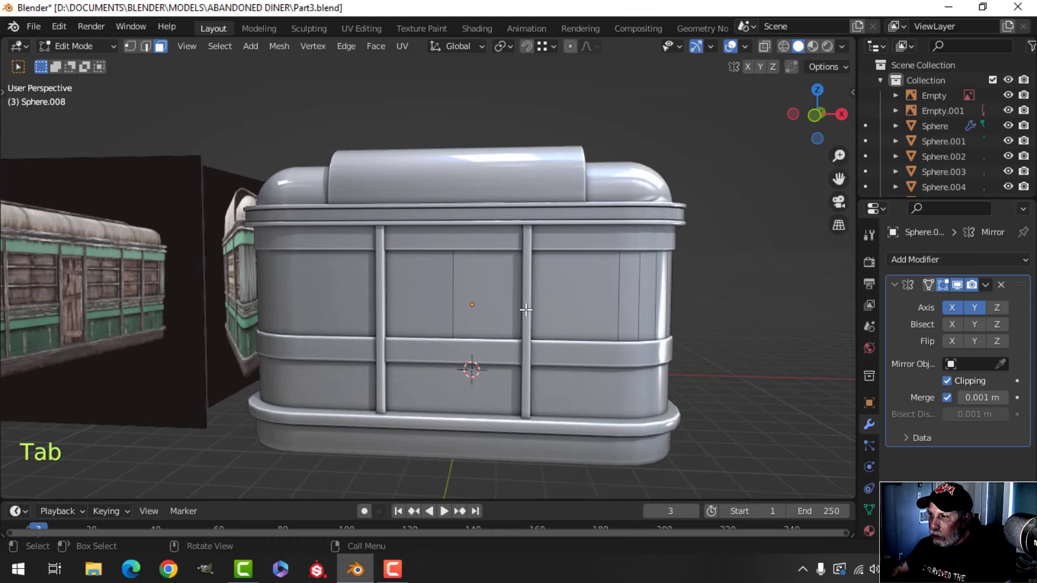
{"action": "middle_click_drag", "start_coordinate": [523, 309], "coordinate": [525, 311]}
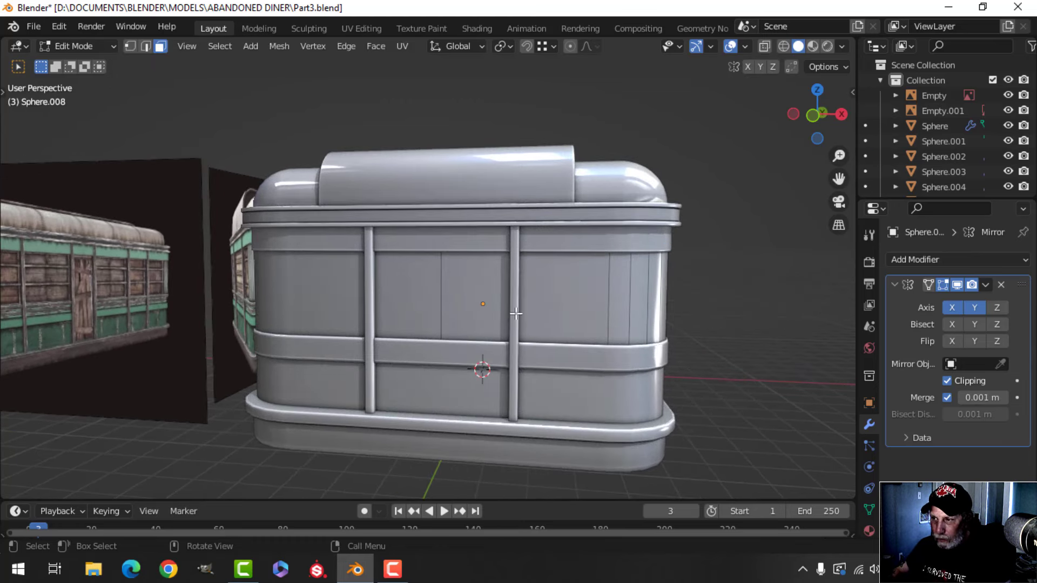
{"action": "key", "text": "Tab"}
{"action": "middle_click_drag", "start_coordinate": [601, 316], "coordinate": [639, 320]}
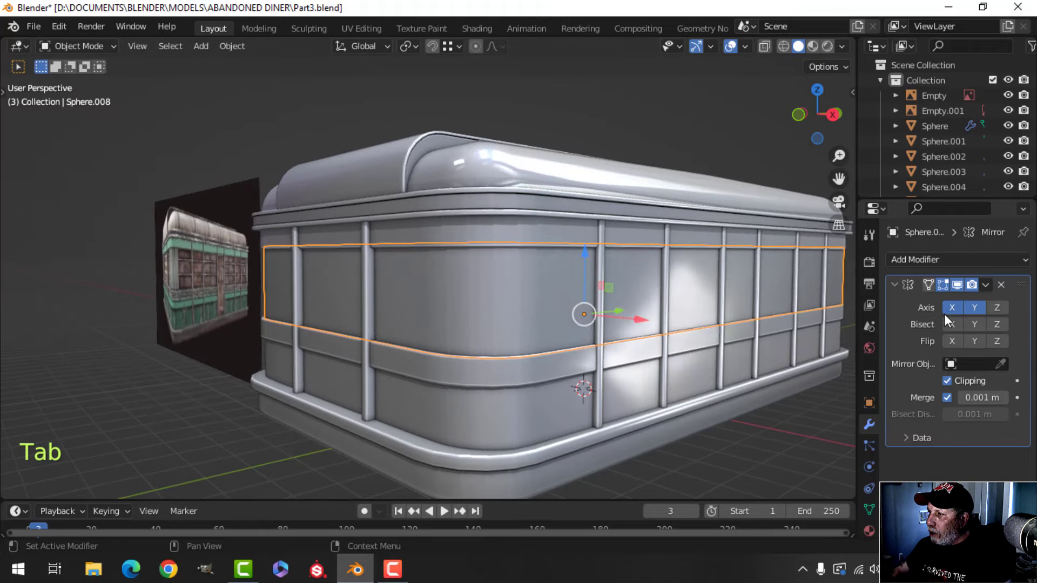
{"action": "left_click", "coordinate": [984, 285]}
{"action": "left_click", "coordinate": [942, 302]}
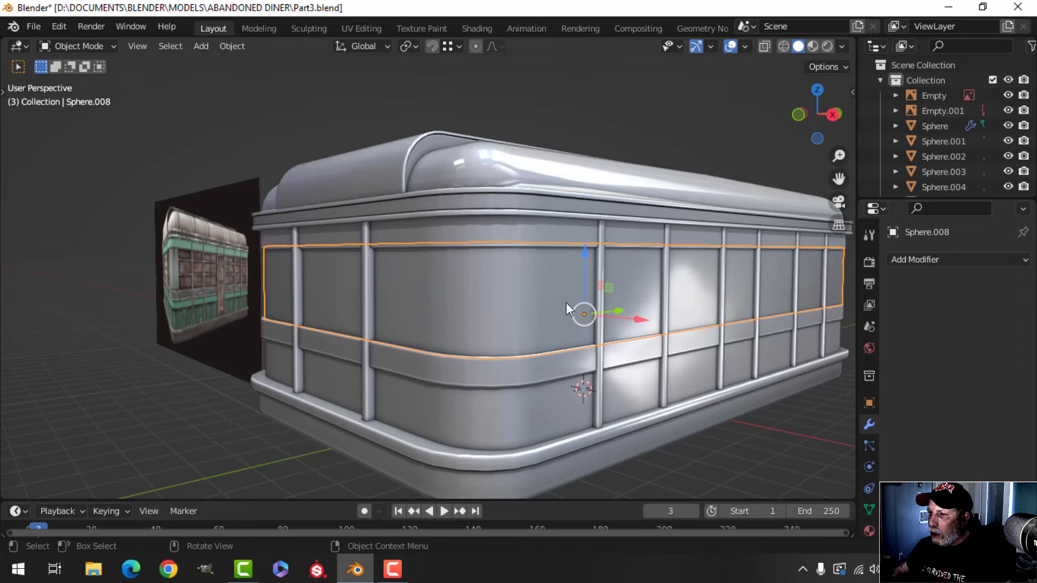
Dissolve the vertical centre edge of the window-height wall band on both end walls
{"action": "key", "text": "Tab"}
{"action": "middle_click_drag", "start_coordinate": [352, 322], "coordinate": [416, 319]}
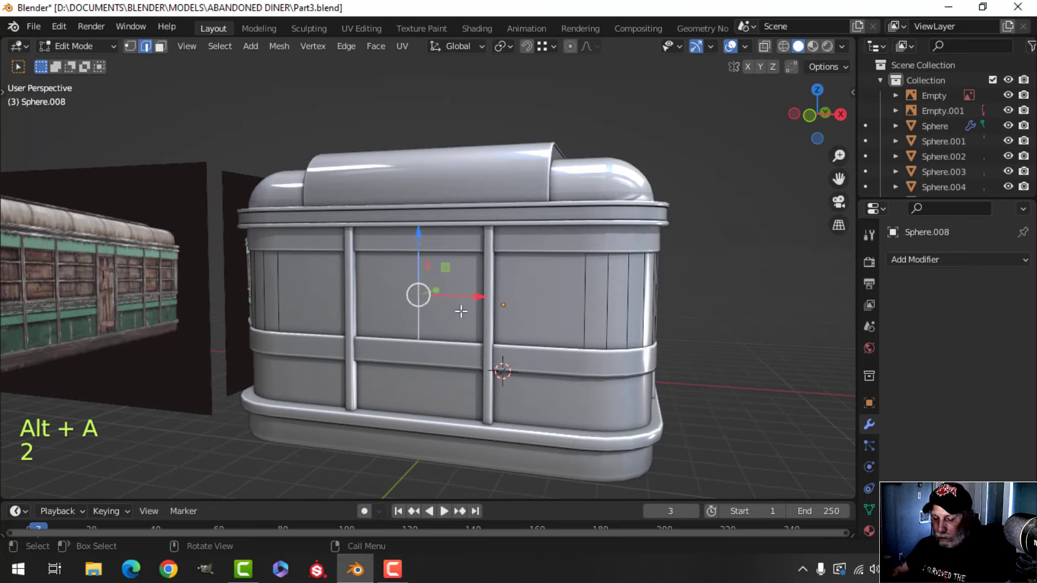
{"action": "key", "text": "x"}
{"action": "left_click", "coordinate": [430, 382]}
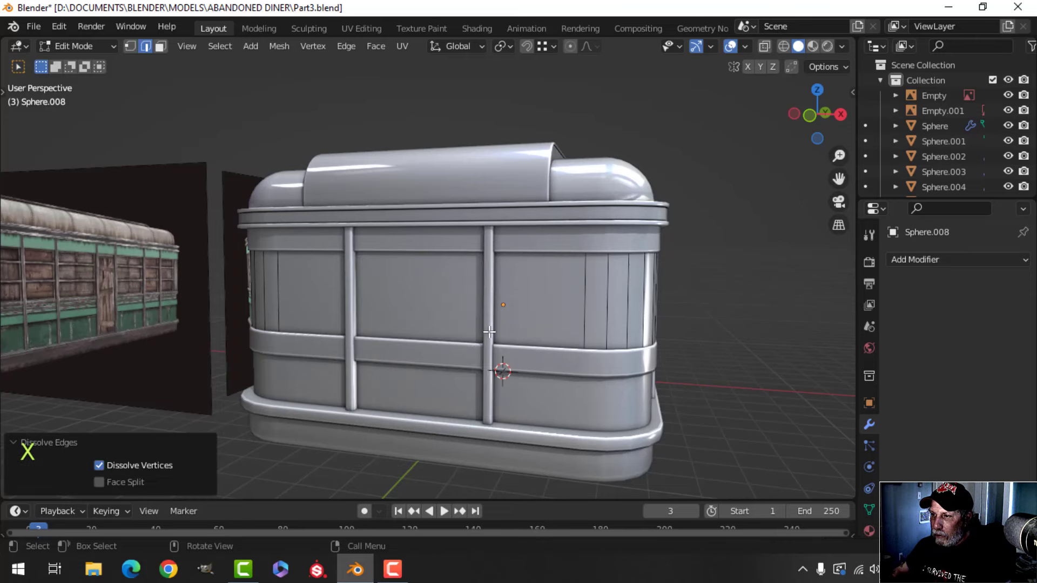
{"action": "middle_click_drag", "start_coordinate": [489, 333], "coordinate": [549, 339]}
{"action": "scroll", "coordinate": [548, 339], "scroll_direction": "down", "scroll_amount": 6}
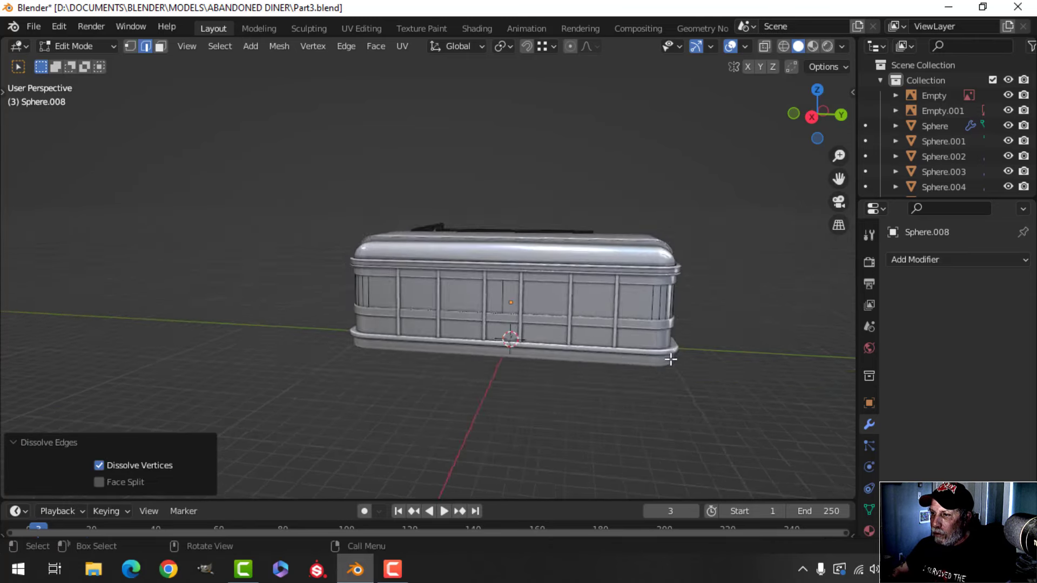
{"action": "middle_click_drag", "start_coordinate": [671, 359], "coordinate": [536, 363]}
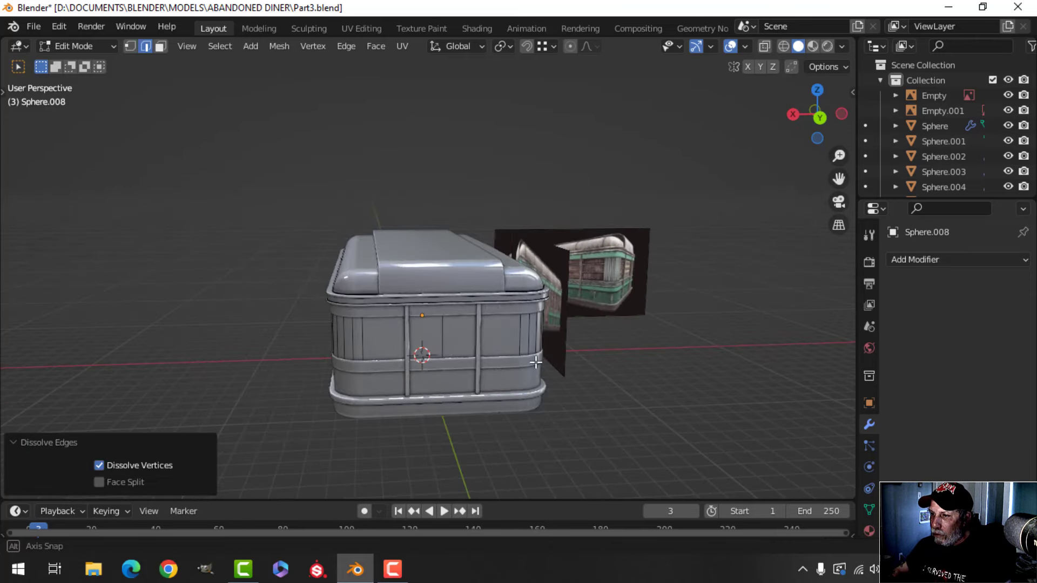
{"action": "key", "text": "x"}
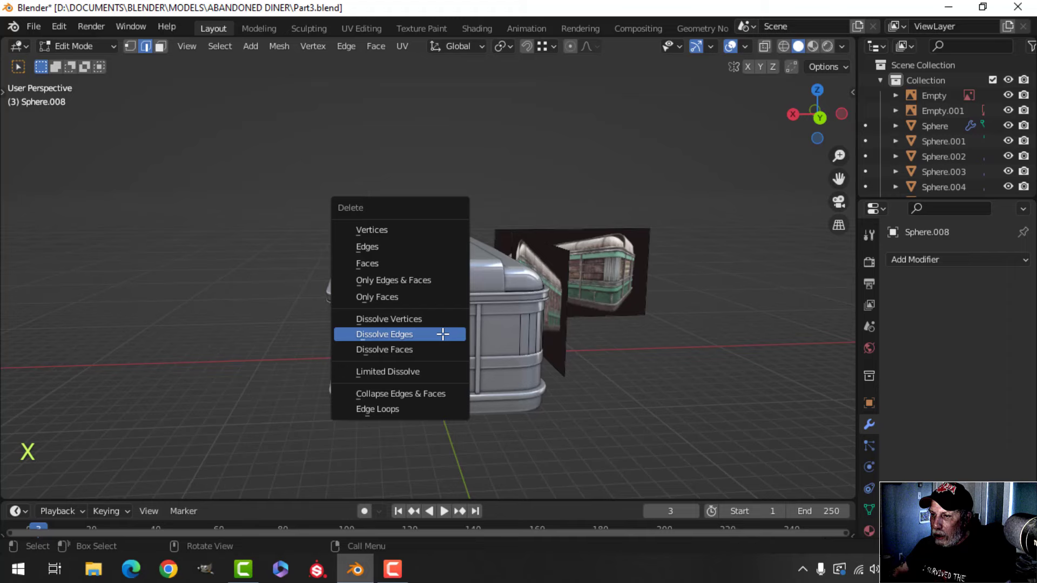
{"action": "left_click", "coordinate": [442, 335]}
{"action": "middle_click_drag", "start_coordinate": [442, 334], "coordinate": [646, 356]}
{"action": "scroll", "coordinate": [456, 363], "scroll_direction": "up", "scroll_amount": 4}
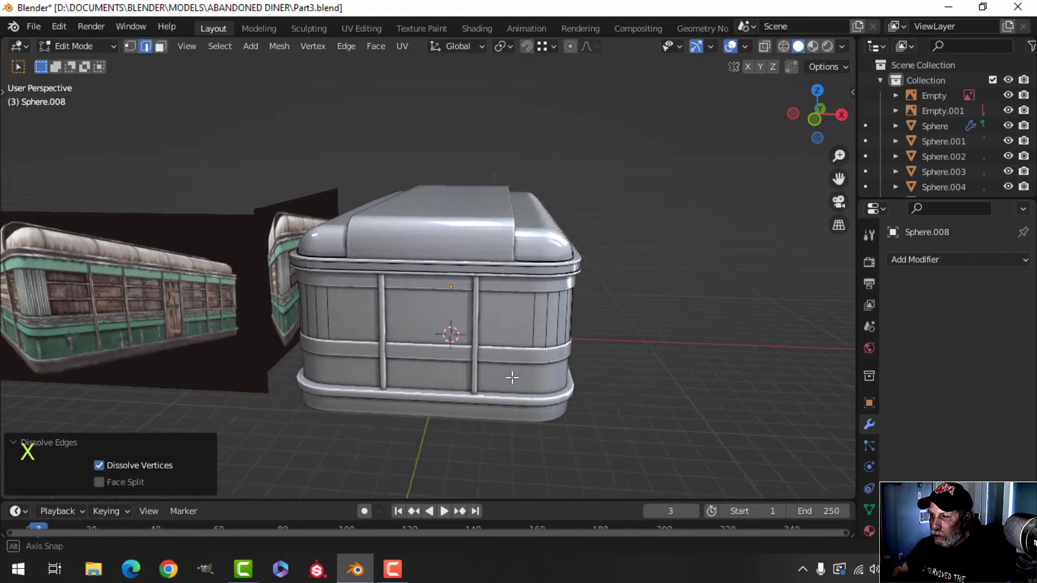
Add a centred vertical loop cut to the end-wall band and bevel it about 1.62 m so the face spans between the posts
{"action": "middle_click_drag", "start_coordinate": [512, 377], "coordinate": [515, 373]}
{"action": "scroll", "coordinate": [516, 373], "scroll_direction": "up", "scroll_amount": 2}
{"action": "mouse_move", "coordinate": [502, 378]}
{"action": "middle_mouse_down", "text": "shift"}
{"action": "mouse_move", "coordinate": [523, 347]}
{"action": "mouse_move", "coordinate": [511, 370]}
{"action": "middle_mouse_up", "text": "shift"}
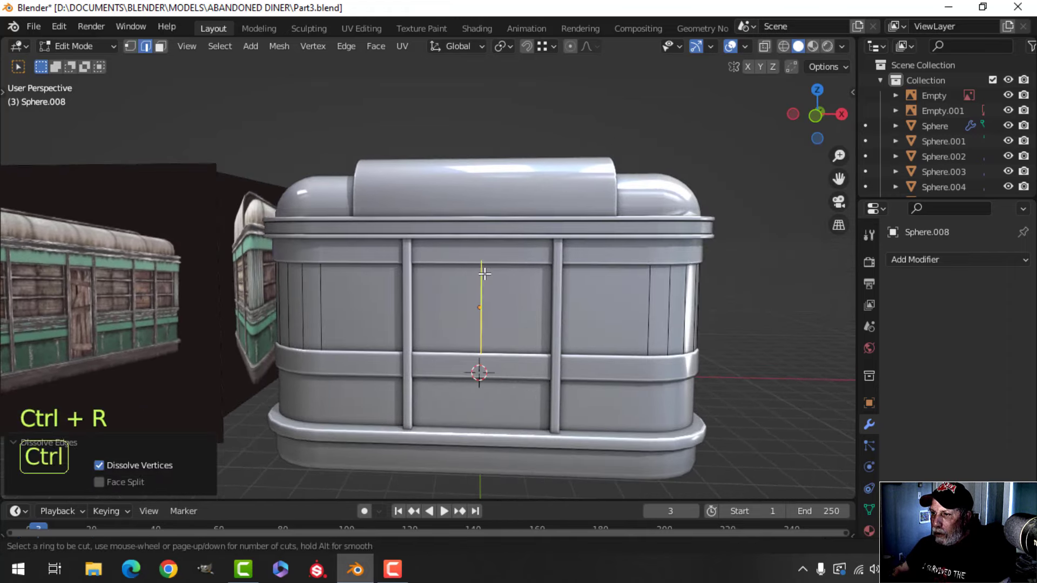
{"action": "left_click", "coordinate": [484, 274]}
{"action": "right_click", "coordinate": [485, 274]}
{"action": "key", "text": "ctrl+b"}
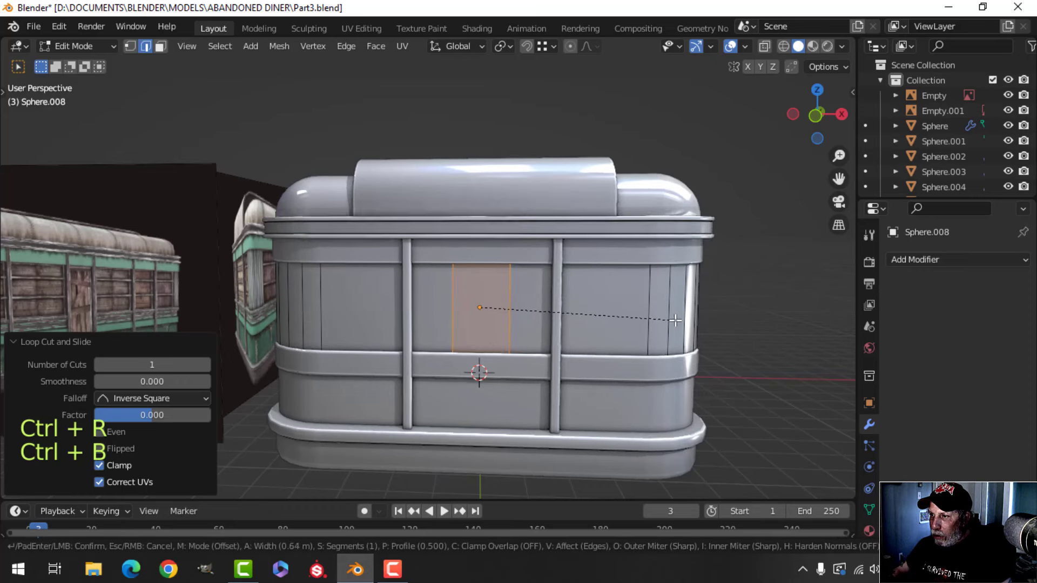
{"action": "left_click", "coordinate": [717, 323]}
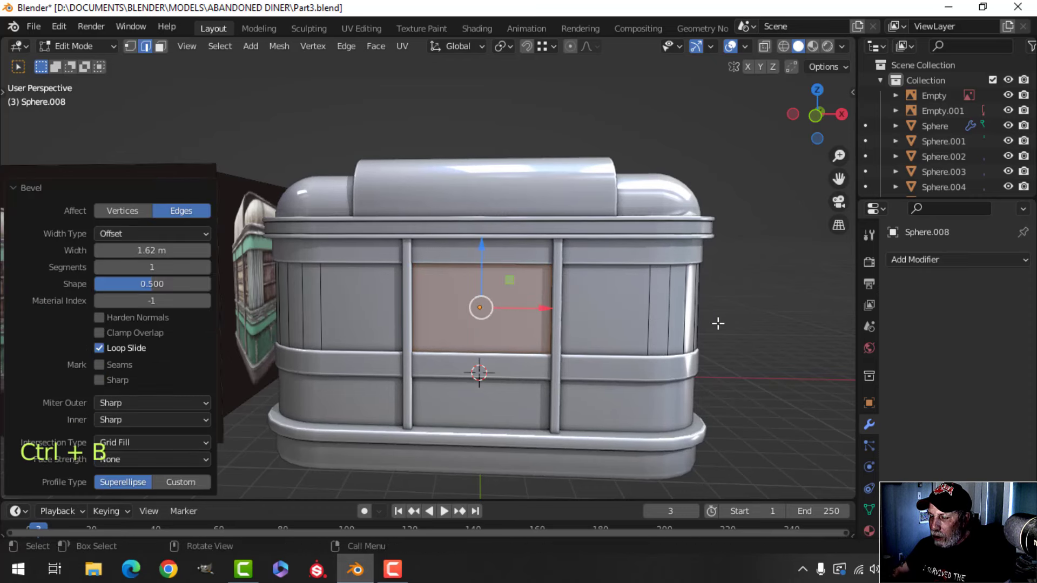
Separate the end-wall face between the two posts into its own object
{"action": "key", "text": "p"}
{"action": "left_click", "coordinate": [536, 336]}
{"action": "key", "text": "Tab"}
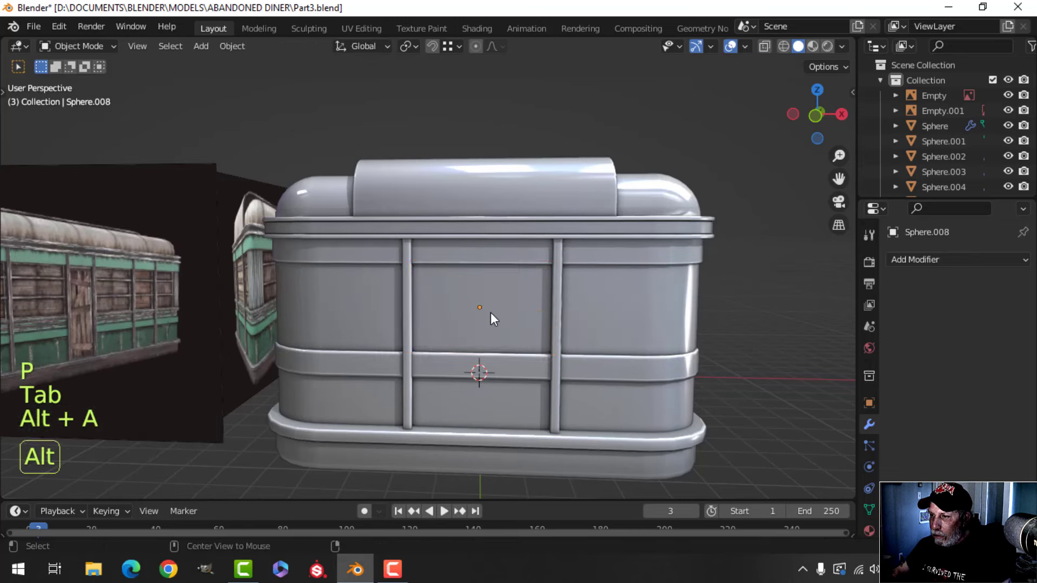
Separate the flat end-wall face between the right post and the rounded corner into its own object
{"action": "left_click", "coordinate": [490, 312]}
{"action": "middle_click_drag", "start_coordinate": [561, 342], "coordinate": [591, 335]}
{"action": "key", "text": "Tab"}
{"action": "left_click", "coordinate": [538, 326]}
{"action": "key", "text": "p"}
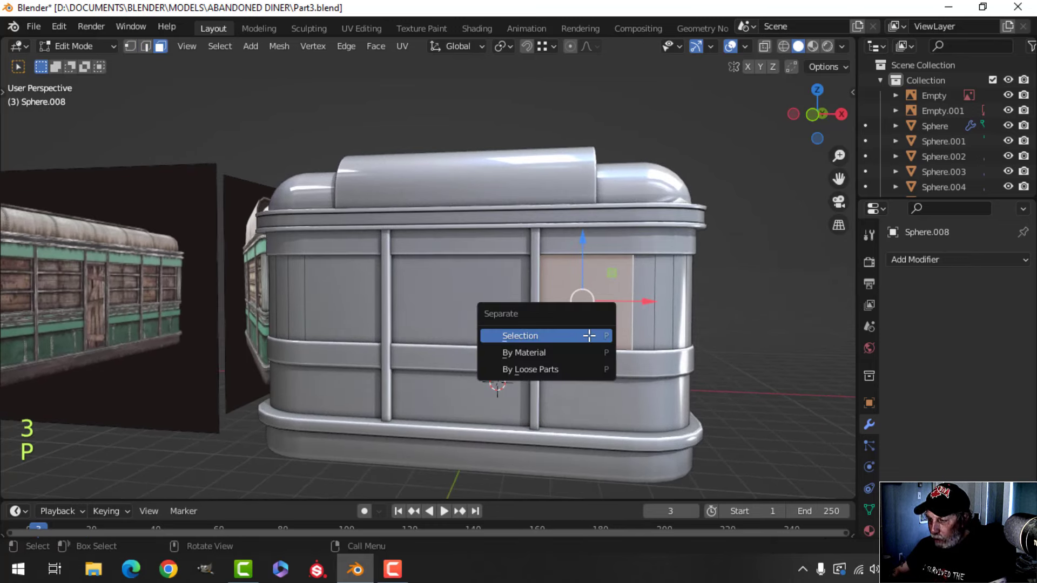
{"action": "left_click", "coordinate": [494, 334]}
Separate the flat end-wall face between the left post and the rounded corner into its own object, then return to Object Mode
{"action": "left_click", "coordinate": [350, 303]}
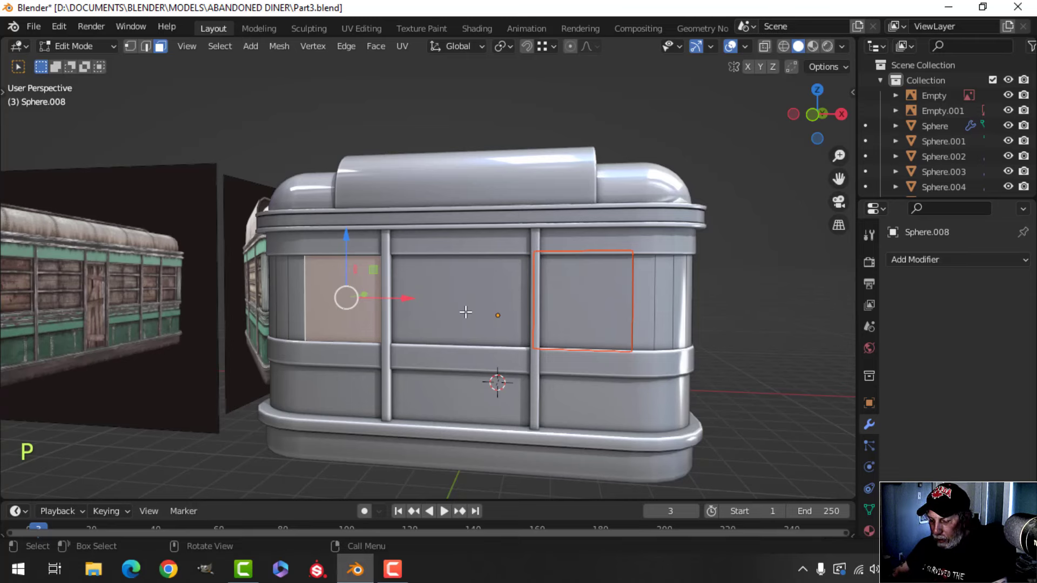
{"action": "key", "text": "p"}
{"action": "left_click", "coordinate": [465, 312]}
{"action": "key", "text": "Tab"}
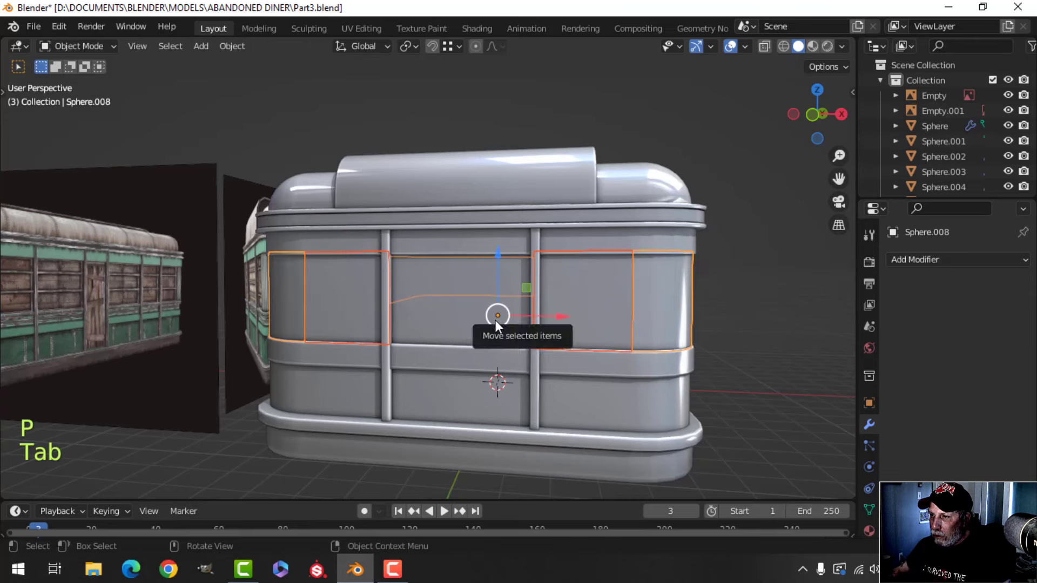
{"action": "key", "text": "alt+a"}
{"action": "middle_click_drag", "start_coordinate": [494, 319], "coordinate": [452, 312]}
{"action": "key", "text": "alt+a"}
Delete the wide flat window-height face on the diner's opposite end wall and return to Object Mode
{"action": "middle_click_drag", "start_coordinate": [593, 325], "coordinate": [504, 319]}
{"action": "scroll", "coordinate": [548, 327], "scroll_direction": "down", "scroll_amount": 1}
{"action": "scroll", "coordinate": [505, 322], "scroll_direction": "down", "scroll_amount": 6}
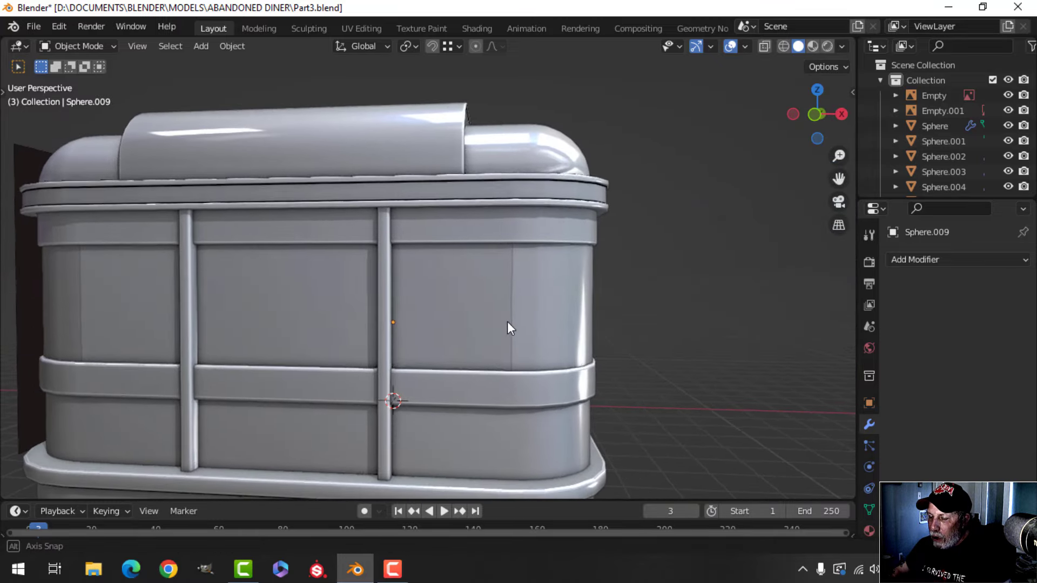
{"action": "middle_click_drag", "start_coordinate": [570, 322], "coordinate": [413, 352]}
{"action": "key", "text": "Tab"}
{"action": "scroll", "coordinate": [402, 338], "scroll_direction": "down", "scroll_amount": 1}
{"action": "scroll", "coordinate": [400, 337], "scroll_direction": "up", "scroll_amount": 3}
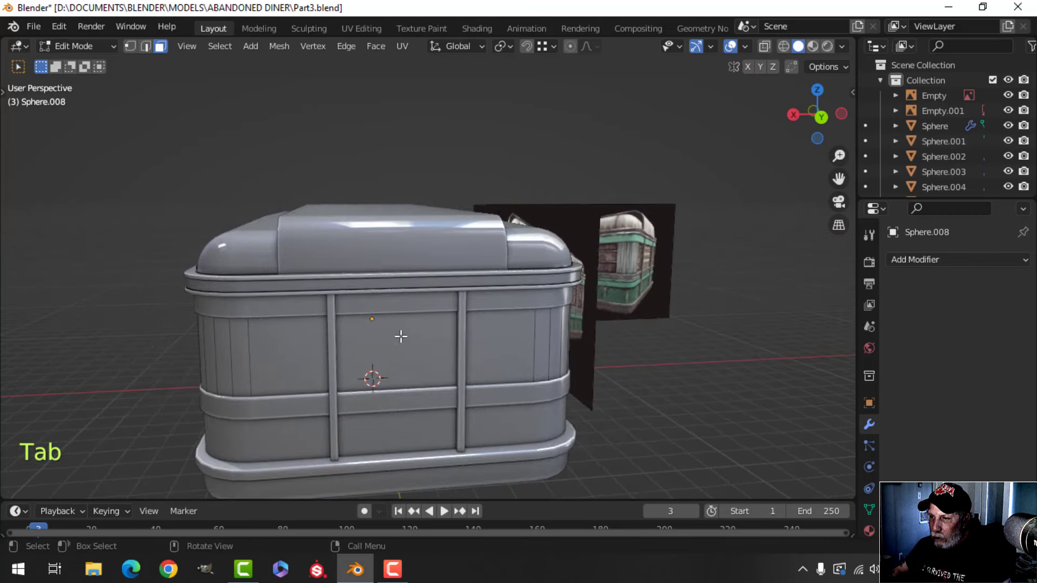
{"action": "left_click", "coordinate": [332, 348], "text": "alt"}
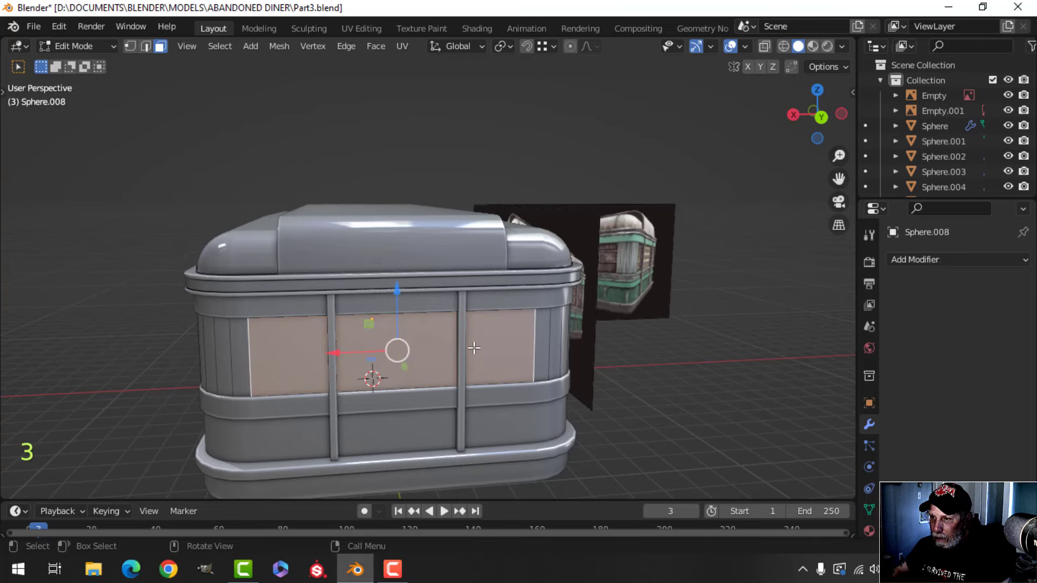
{"action": "key", "text": "x"}
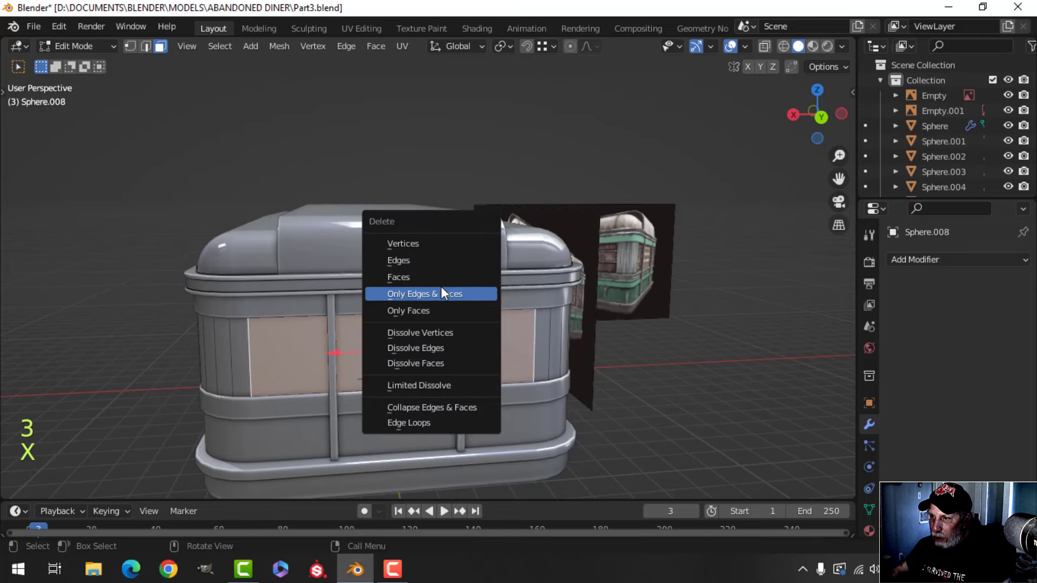
{"action": "left_click", "coordinate": [442, 294]}
{"action": "middle_click_drag", "start_coordinate": [439, 289], "coordinate": [513, 357]}
{"action": "key", "text": "Tab"}
{"action": "key", "text": "alt+a"}
Duplicate the end-wall panel between the two posts and move the copy about 2.54 m outward along Y
{"action": "scroll", "coordinate": [551, 365], "scroll_direction": "up", "scroll_amount": 3}
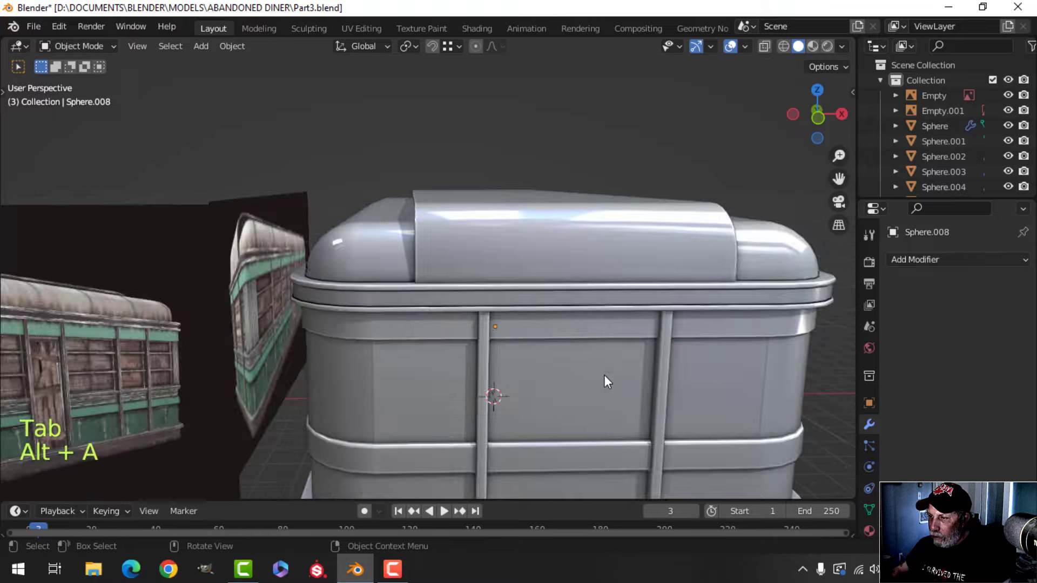
{"action": "middle_click_drag", "start_coordinate": [604, 378], "coordinate": [360, 303]}
{"action": "left_click", "coordinate": [448, 291]}
{"action": "scroll", "coordinate": [451, 294], "scroll_direction": "up", "scroll_amount": 5}
{"action": "scroll", "coordinate": [432, 322], "scroll_direction": "down", "scroll_amount": 5}
{"action": "middle_click_drag", "start_coordinate": [361, 302], "coordinate": [519, 340], "text": "shift"}
{"action": "key", "text": "shift+d"}
{"action": "right_click", "coordinate": [518, 339]}
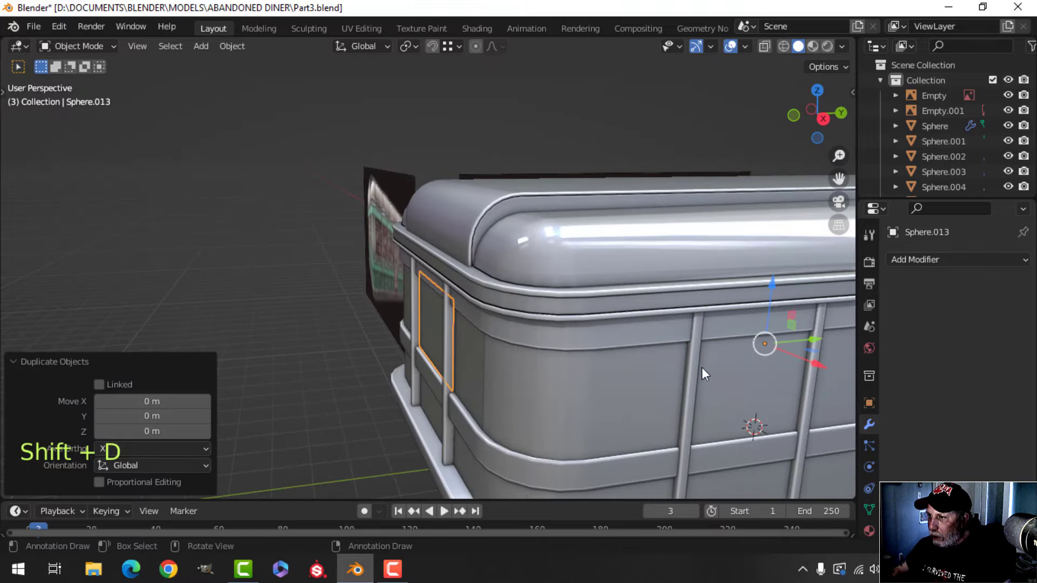
{"action": "middle_click_drag", "start_coordinate": [701, 367], "coordinate": [744, 348]}
{"action": "left_click_drag", "start_coordinate": [753, 330], "coordinate": [690, 336]}
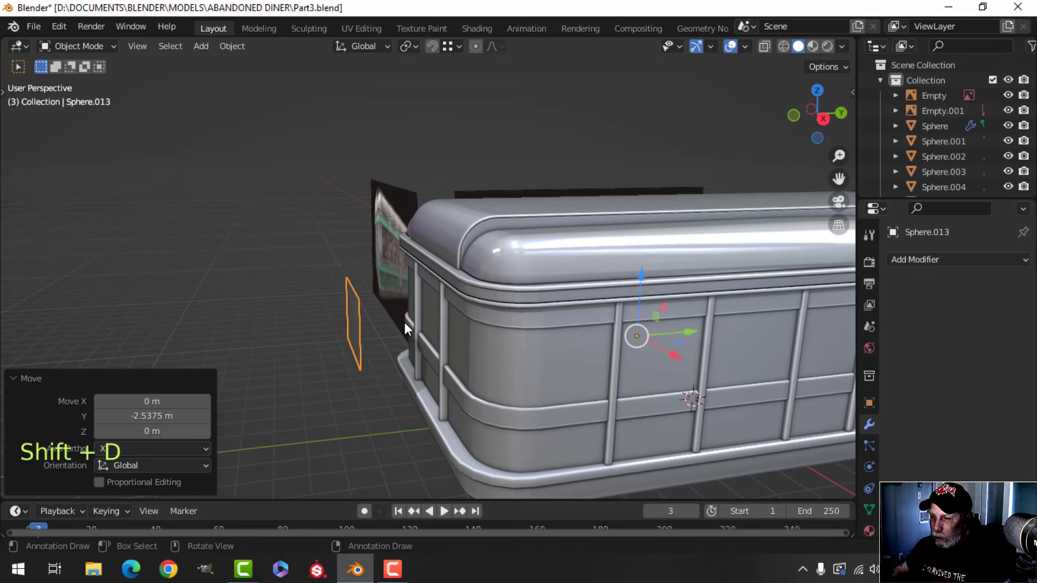
Set the copied panel's origin to its geometry and move it about 2.42 m along Y back toward the wall
{"action": "right_click", "coordinate": [351, 316]}
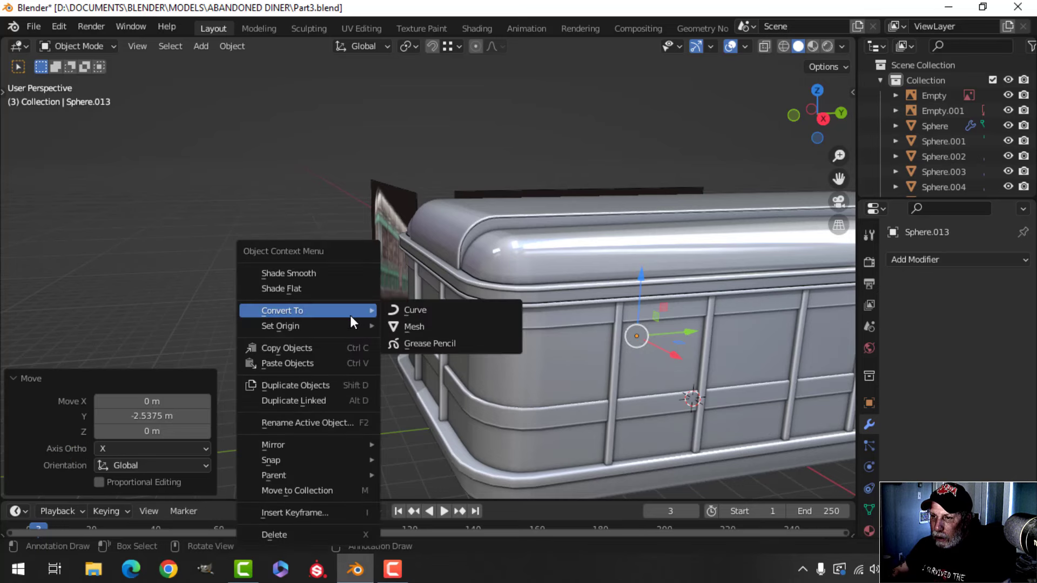
{"action": "mouse_move", "coordinate": [336, 325]}
{"action": "left_click", "coordinate": [431, 340]}
{"action": "scroll", "coordinate": [448, 342], "scroll_direction": "up", "scroll_amount": 3}
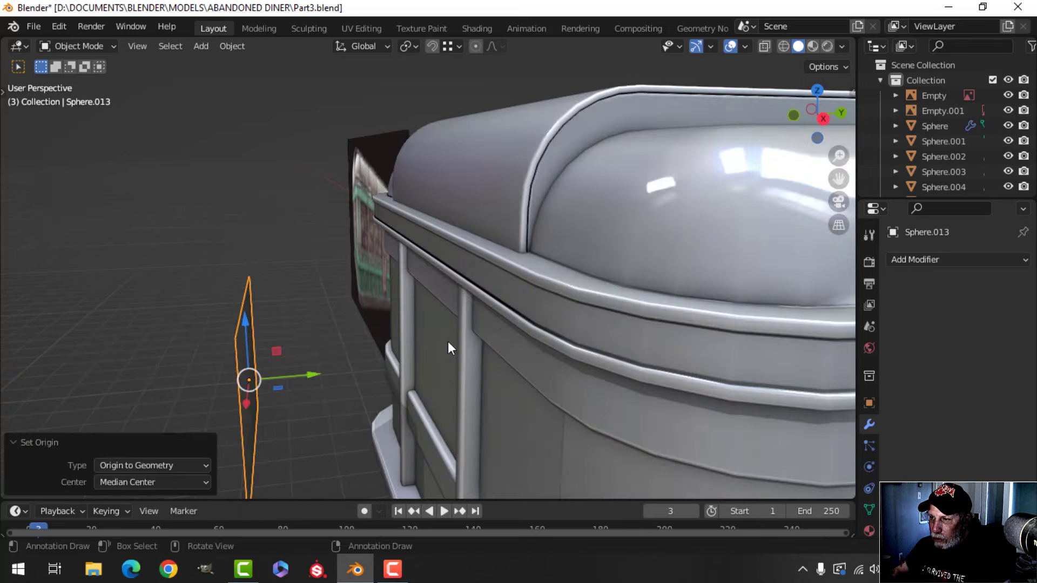
{"action": "left_click_drag", "start_coordinate": [323, 367], "coordinate": [499, 350]}
{"action": "middle_click_drag", "start_coordinate": [484, 381], "coordinate": [427, 368]}
{"action": "scroll", "coordinate": [660, 365], "scroll_direction": "up", "scroll_amount": 3}
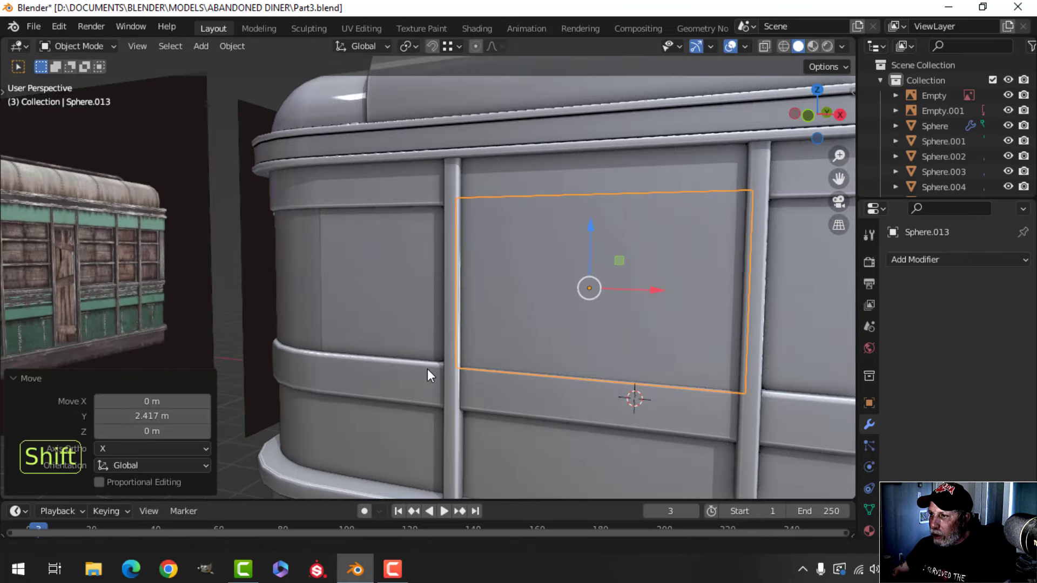
Inset the copied panel's whole face by about 0.13 m to form the outer window frame
{"action": "key", "text": "KP_1"}
{"action": "middle_click_drag", "start_coordinate": [575, 345], "coordinate": [441, 380], "text": "shift"}
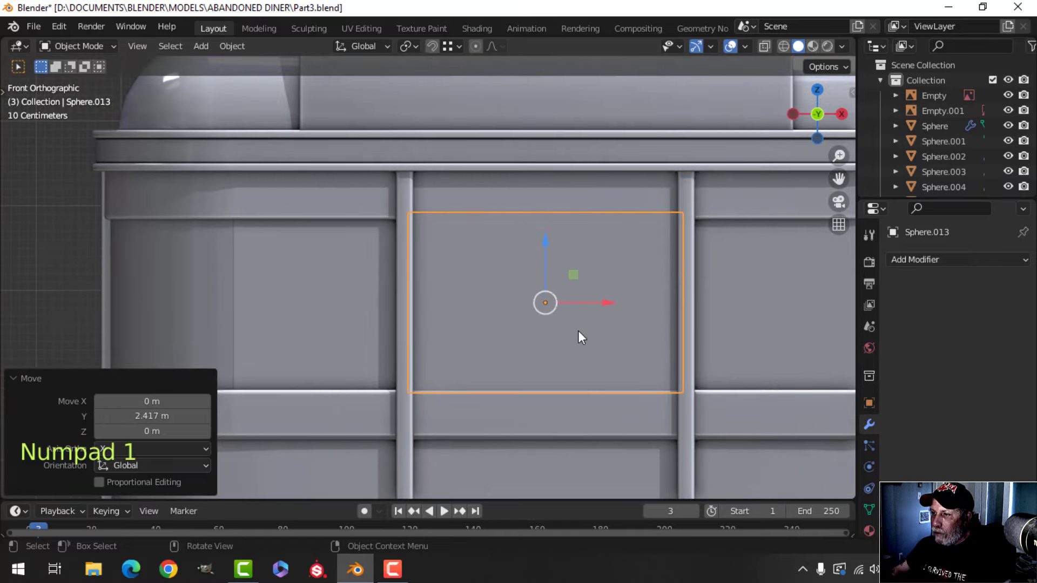
{"action": "key", "text": "Tab"}
{"action": "key", "text": "a"}
{"action": "middle_click_drag", "start_coordinate": [661, 333], "coordinate": [623, 336], "text": "shift"}
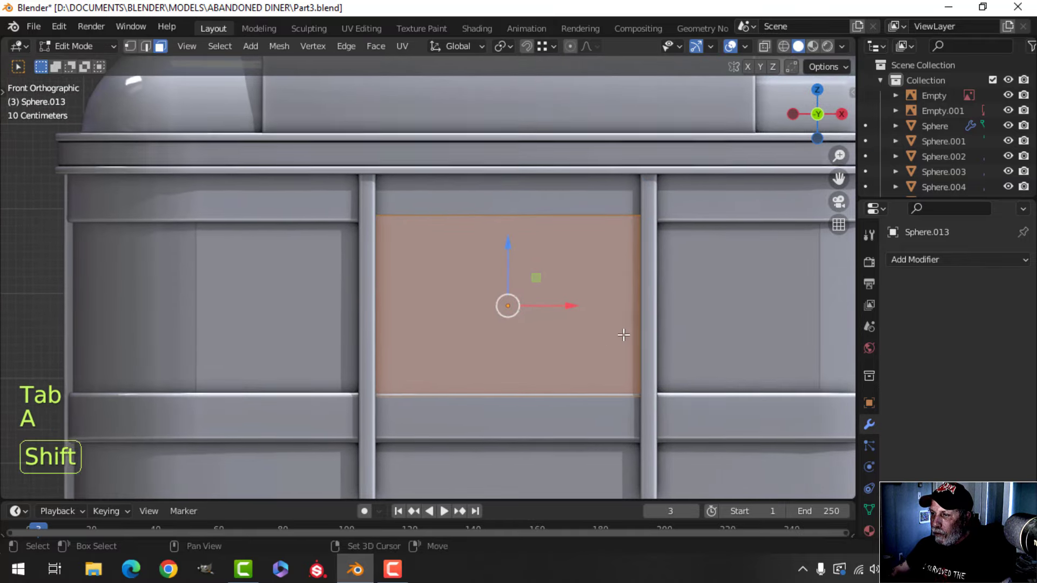
{"action": "key", "text": "i"}
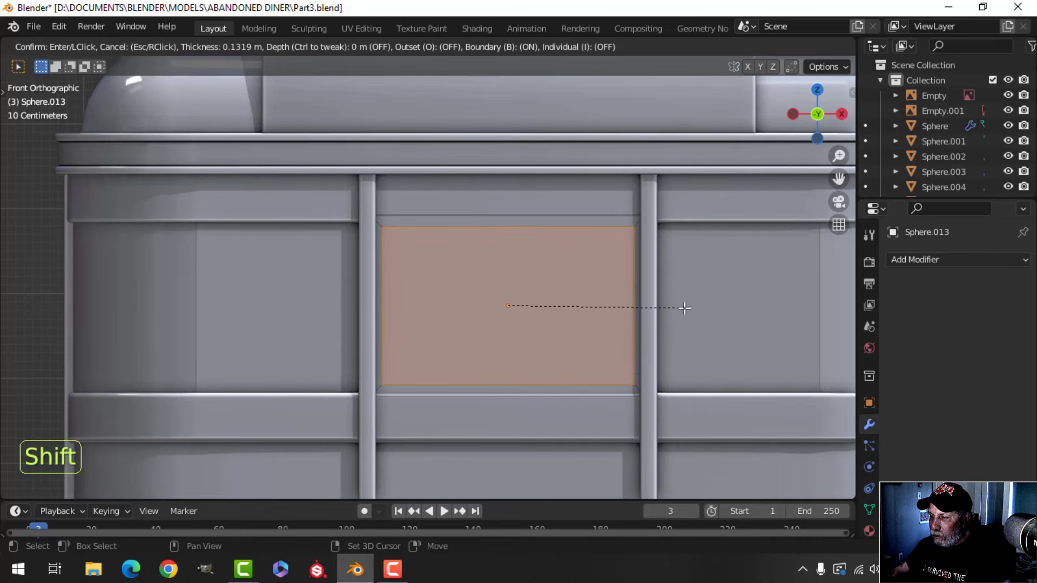
{"action": "left_click", "coordinate": [686, 308]}
Extrude the inset face about 0.077 m inward to recess it behind the frame
{"action": "middle_click_drag", "start_coordinate": [687, 307], "coordinate": [483, 329]}
{"action": "key", "text": "x"}
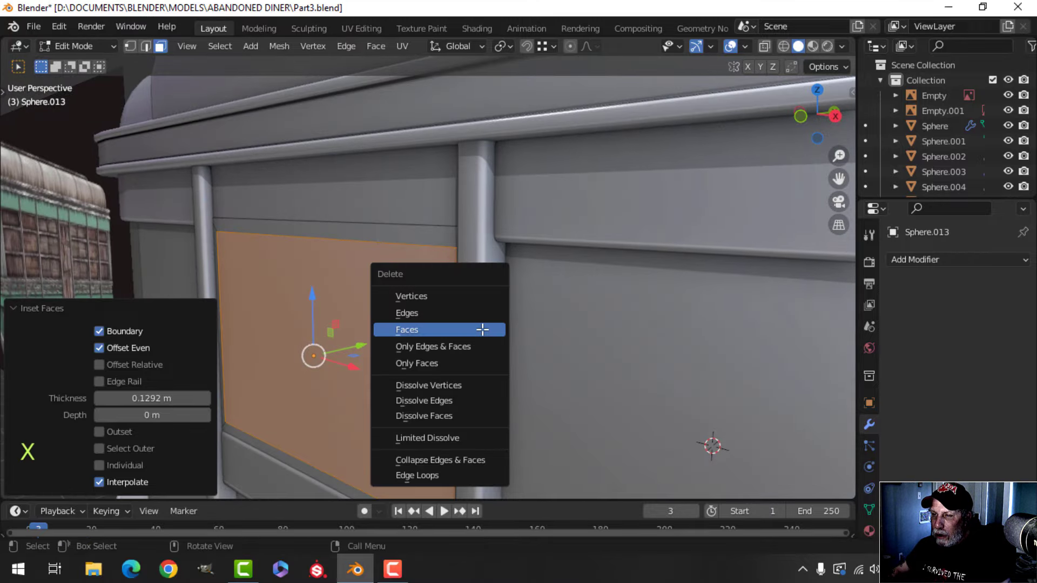
{"action": "middle_click_drag", "start_coordinate": [414, 319], "coordinate": [439, 301]}
{"action": "key", "text": "e"}
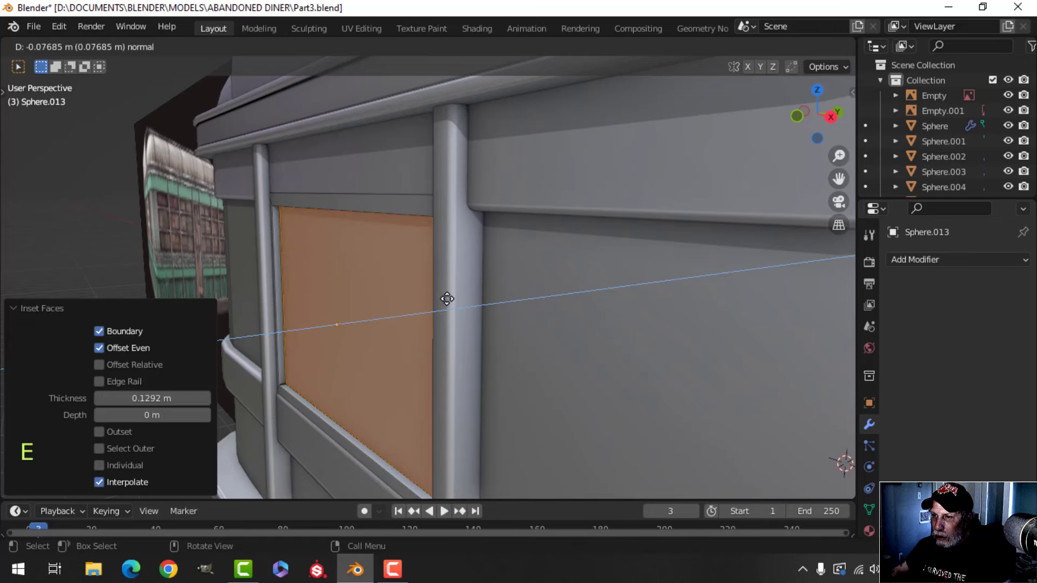
{"action": "left_click", "coordinate": [447, 298]}
Inset the recessed face by about 0.087 m and delete the inner face to open the window frame
{"action": "middle_click_drag", "start_coordinate": [446, 299], "coordinate": [592, 285]}
{"action": "key", "text": "i"}
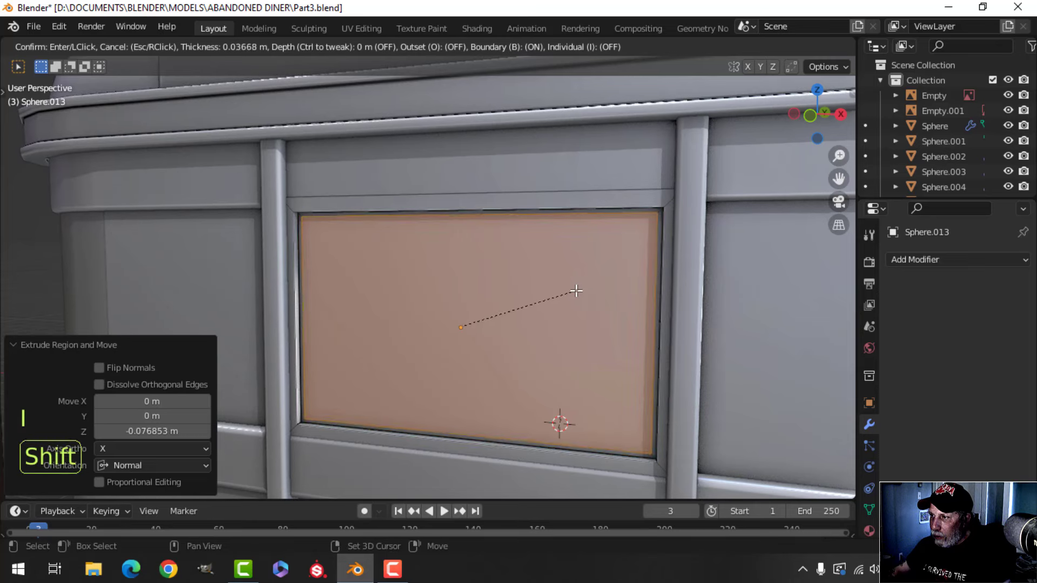
{"action": "left_click", "coordinate": [516, 302]}
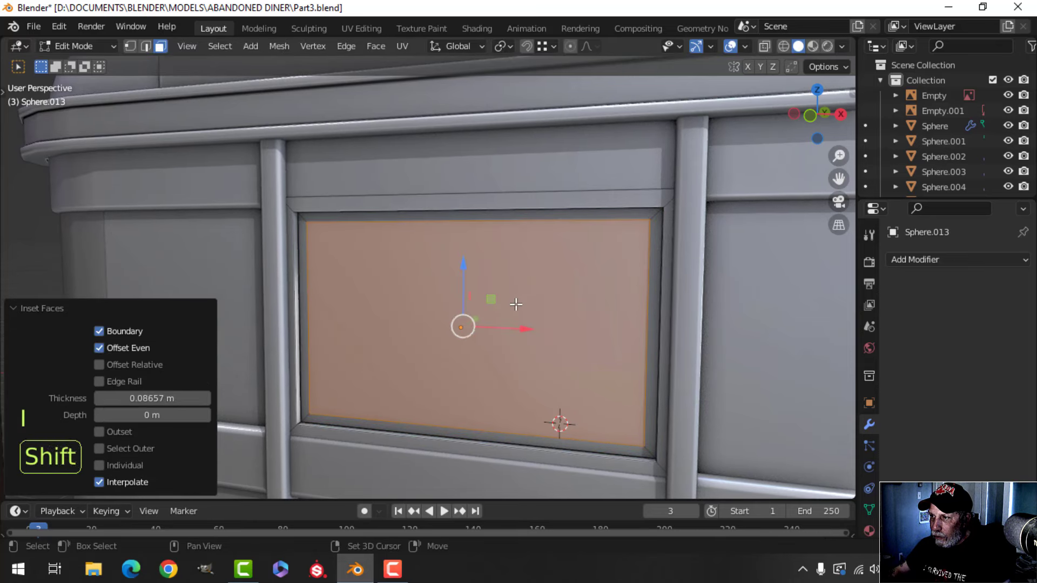
{"action": "key", "text": "x"}
{"action": "left_click", "coordinate": [517, 304]}
{"action": "middle_click_drag", "start_coordinate": [594, 289], "coordinate": [569, 296]}
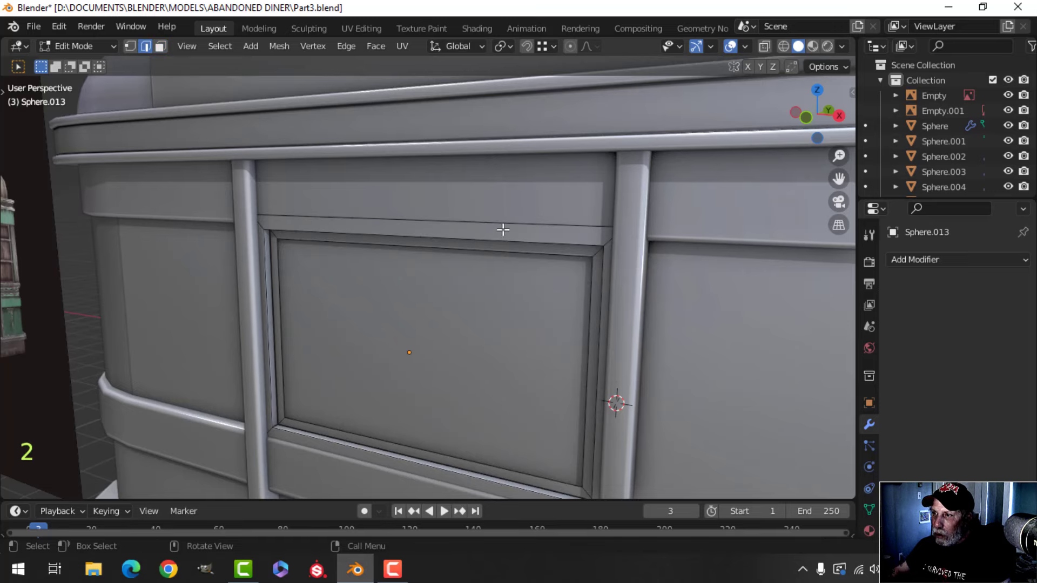
Select the whole window frame mesh and move it outward along Y, clear of the wall
{"action": "scroll", "coordinate": [514, 264], "scroll_direction": "down", "scroll_amount": 3}
{"action": "middle_click_drag", "start_coordinate": [535, 317], "coordinate": [448, 303]}
{"action": "key", "text": "a"}
{"action": "left_click_drag", "start_coordinate": [432, 303], "coordinate": [403, 305]}
{"action": "middle_click_drag", "start_coordinate": [412, 307], "coordinate": [451, 294], "text": "shift"}
Extrude the frame's outer edge loop about 0.105 m along Y toward the wall to give it depth
{"action": "key", "text": "alt+a"}
{"action": "left_click", "coordinate": [385, 270], "text": "alt+shift"}
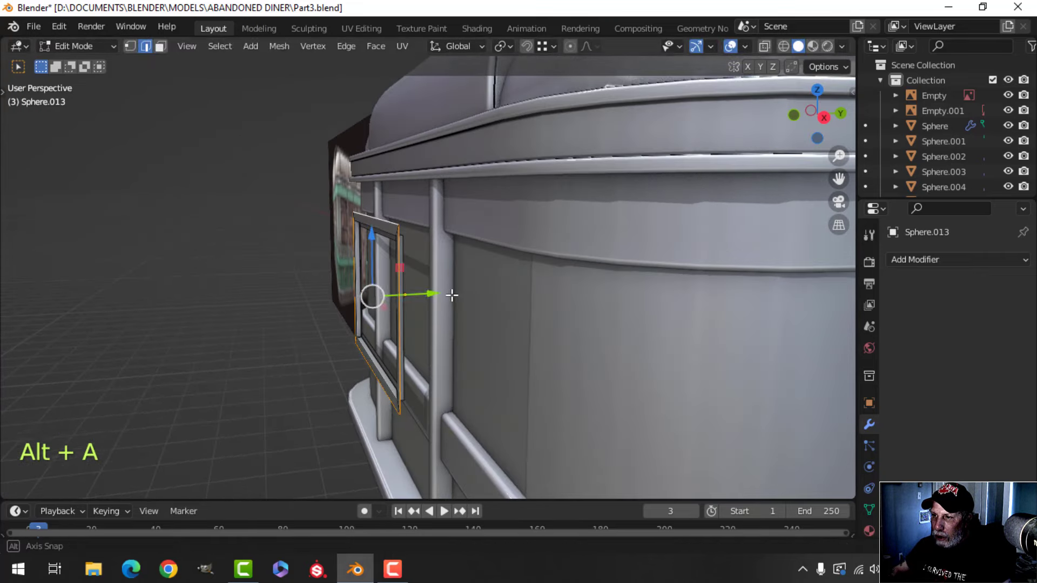
{"action": "key", "text": "e"}
{"action": "left_click_drag", "start_coordinate": [433, 293], "coordinate": [441, 293]}
{"action": "scroll", "coordinate": [430, 297], "scroll_direction": "up", "scroll_amount": 3}
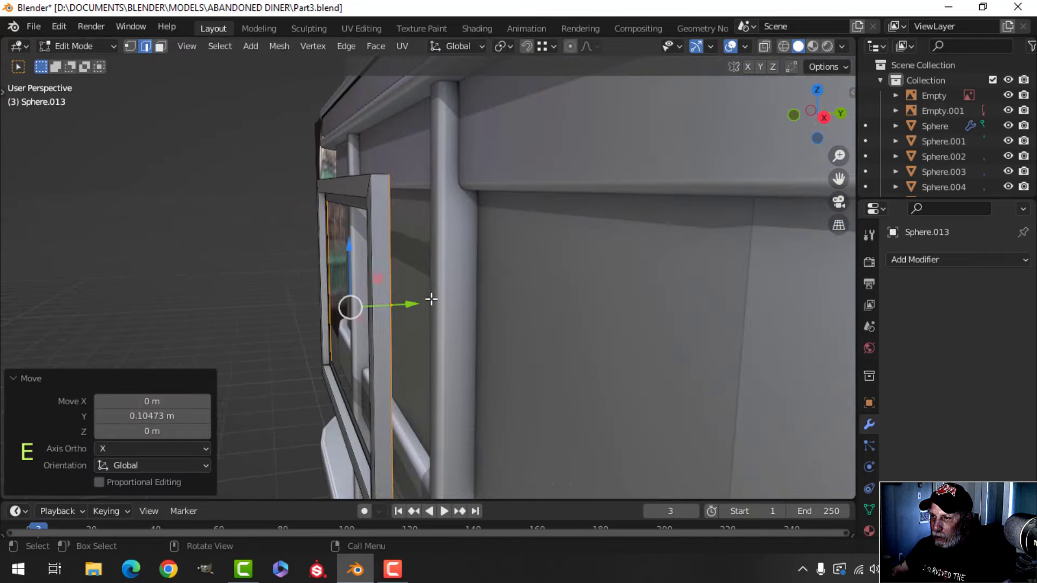
Bevel the diagonal edges at all four corners of the window frame with two segments
{"action": "key", "text": "alt+a"}
{"action": "middle_click_drag", "start_coordinate": [457, 255], "coordinate": [482, 293], "text": "shift"}
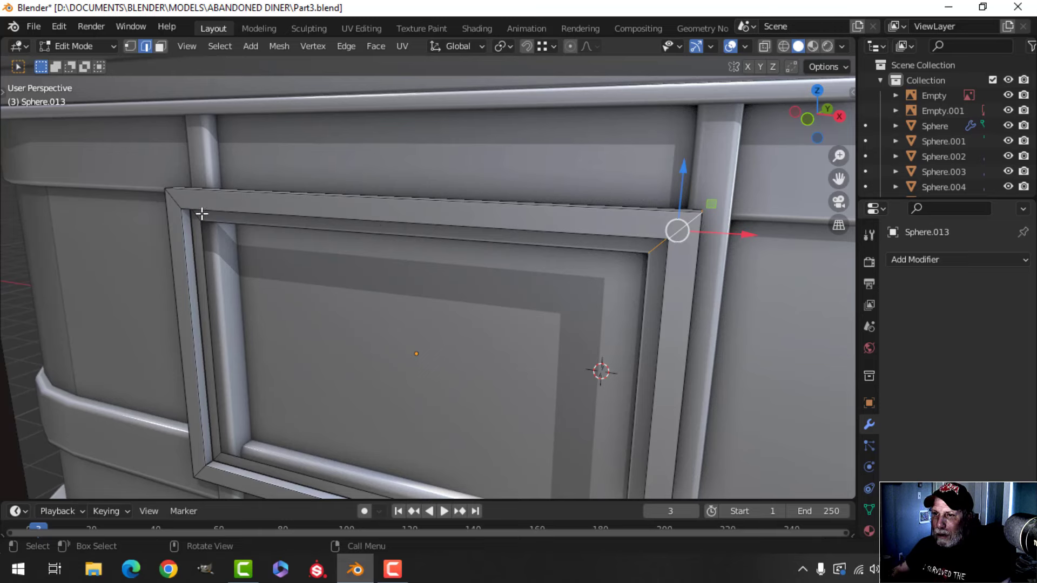
{"action": "left_click", "coordinate": [177, 200], "text": "alt+shift"}
{"action": "scroll", "coordinate": [333, 303], "scroll_direction": "down", "scroll_amount": 2}
{"action": "middle_click_drag", "start_coordinate": [333, 302], "coordinate": [384, 245], "text": "shift"}
{"action": "scroll", "coordinate": [381, 245], "scroll_direction": "up", "scroll_amount": 2}
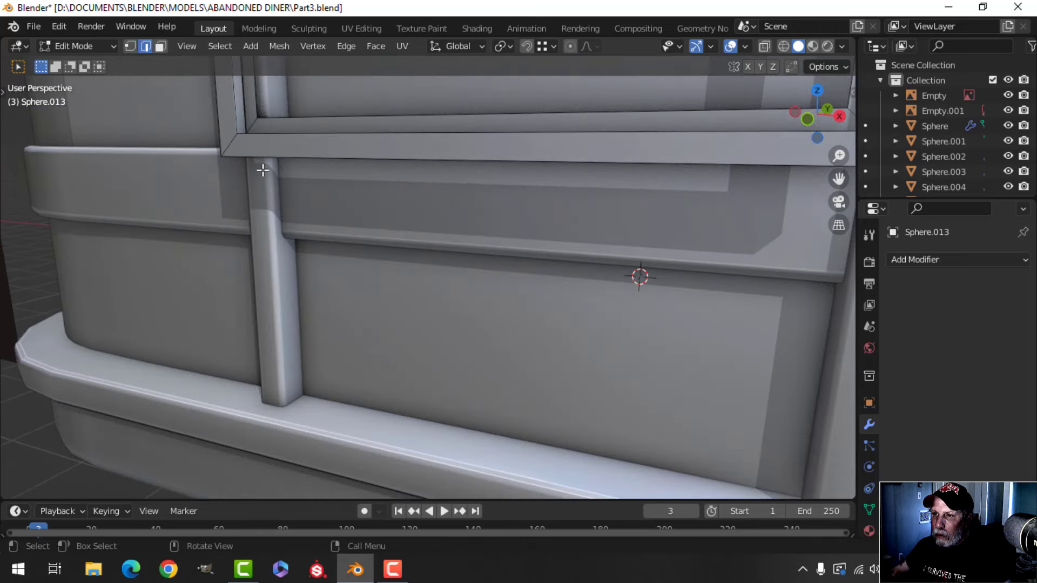
{"action": "scroll", "coordinate": [520, 245], "scroll_direction": "down", "scroll_amount": 3}
{"action": "middle_click_drag", "start_coordinate": [520, 245], "coordinate": [360, 258], "text": "shift"}
{"action": "scroll", "coordinate": [432, 260], "scroll_direction": "up", "scroll_amount": 2}
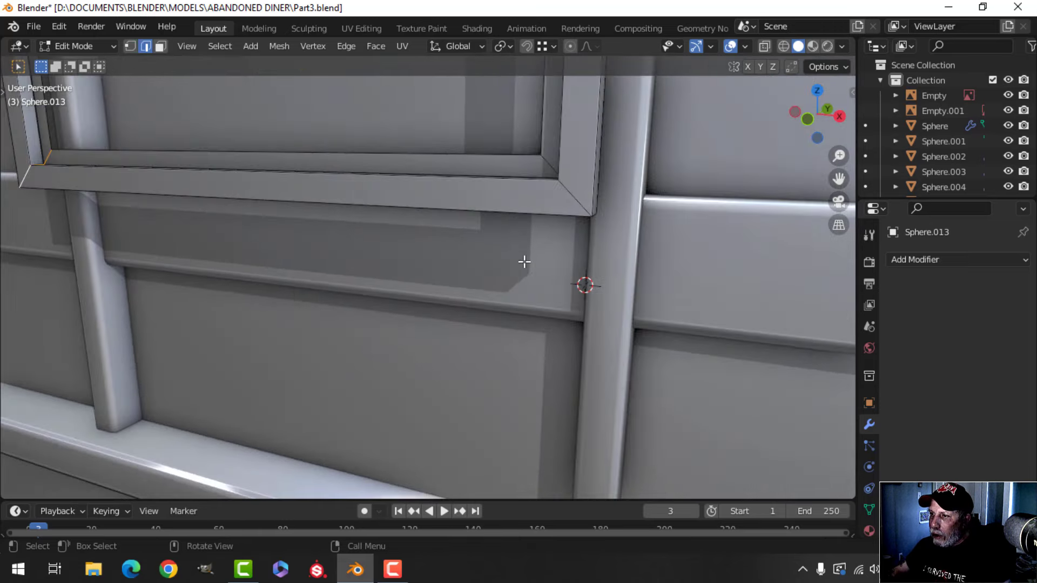
{"action": "middle_click_drag", "start_coordinate": [601, 244], "coordinate": [578, 250], "text": "shift"}
{"action": "key", "text": "ctrl+b"}
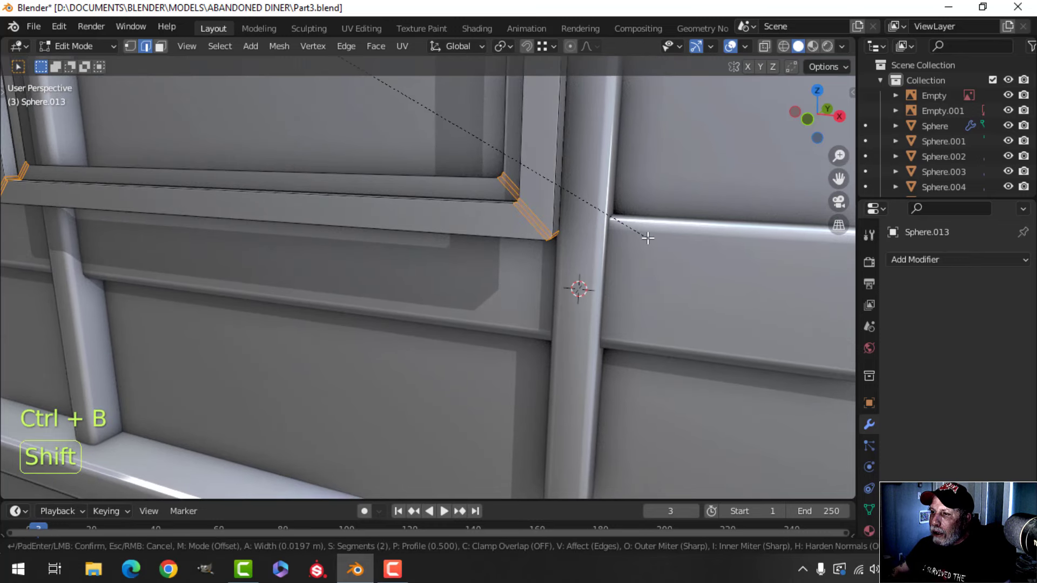
{"action": "left_click", "coordinate": [581, 197]}
Extrude the frame's innermost edge loop about 0.035 m along Y toward the wall
{"action": "key", "text": "alt+a"}
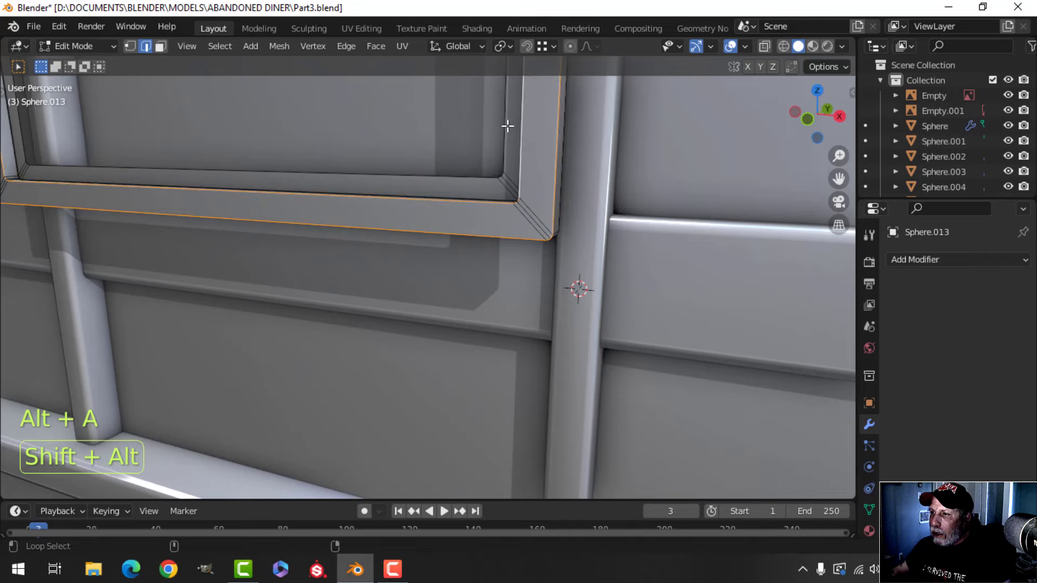
{"action": "middle_click_drag", "start_coordinate": [507, 121], "coordinate": [654, 244]}
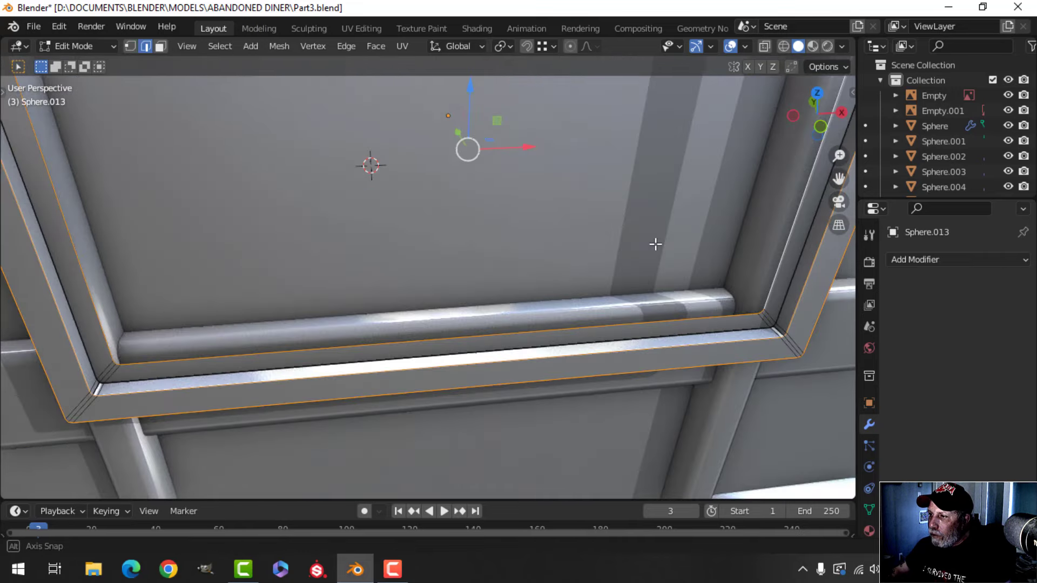
{"action": "key", "text": "alt+a"}
{"action": "left_click", "coordinate": [730, 317], "text": "alt+shift"}
{"action": "scroll", "coordinate": [730, 317], "scroll_direction": "down", "scroll_amount": 3}
{"action": "middle_click_drag", "start_coordinate": [730, 318], "coordinate": [639, 324]}
{"action": "key", "text": "e"}
{"action": "right_click", "coordinate": [637, 324]}
{"action": "left_click_drag", "start_coordinate": [516, 221], "coordinate": [506, 218]}
Bevel the window frame's front edge loops about 0.014 m with two segments
{"action": "middle_click_drag", "start_coordinate": [764, 271], "coordinate": [677, 263]}
{"action": "scroll", "coordinate": [573, 280], "scroll_direction": "up", "scroll_amount": 2}
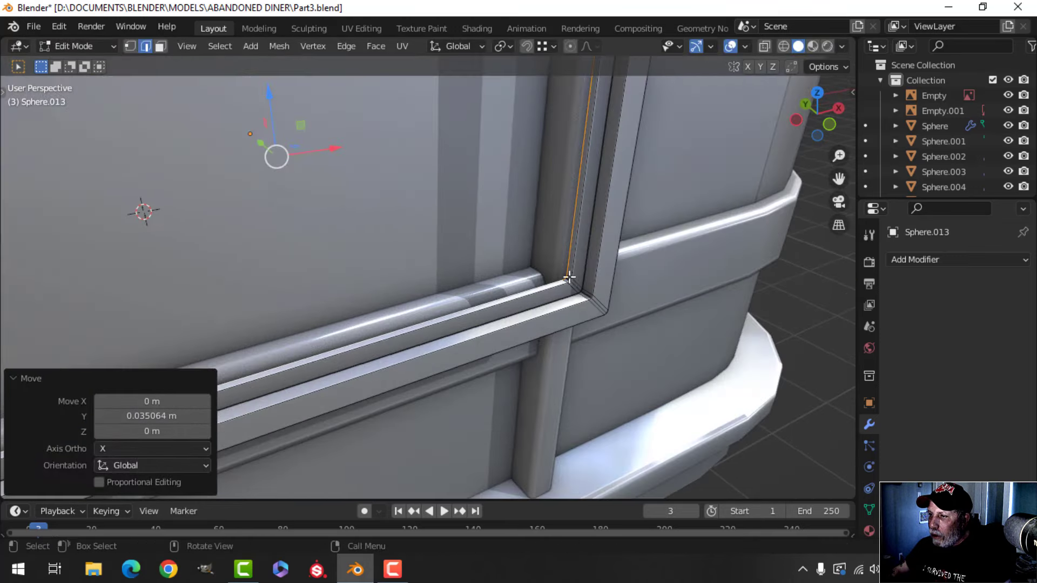
{"action": "key", "text": "alt+a"}
{"action": "left_click", "coordinate": [599, 237], "text": "alt+shift"}
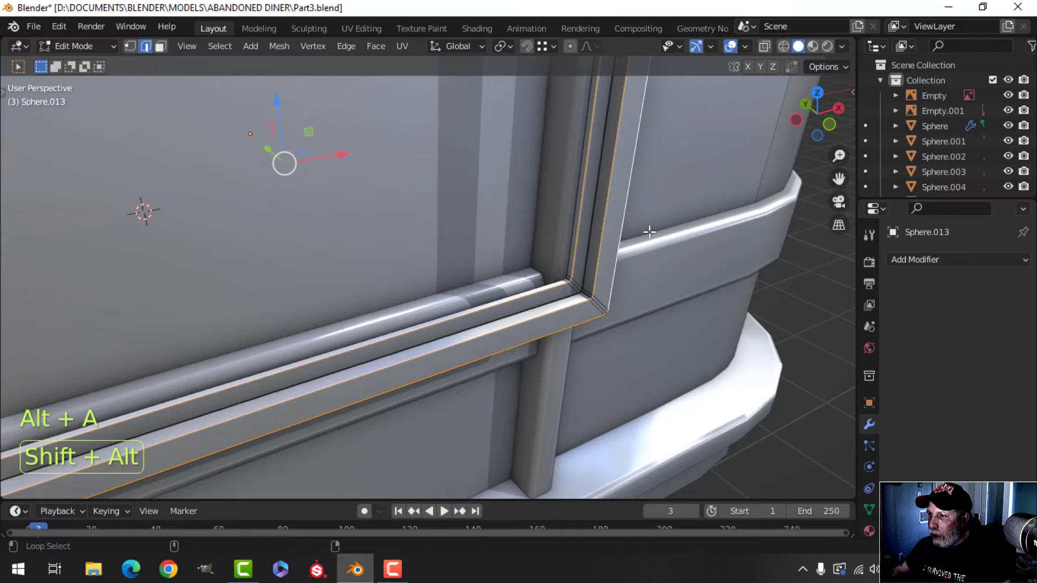
{"action": "middle_click_drag", "start_coordinate": [649, 232], "coordinate": [581, 264]}
{"action": "middle_click_drag", "start_coordinate": [466, 295], "coordinate": [543, 394], "text": "shift"}
{"action": "scroll", "coordinate": [493, 328], "scroll_direction": "up", "scroll_amount": 1}
{"action": "middle_click_drag", "start_coordinate": [493, 329], "coordinate": [510, 372], "text": "shift"}
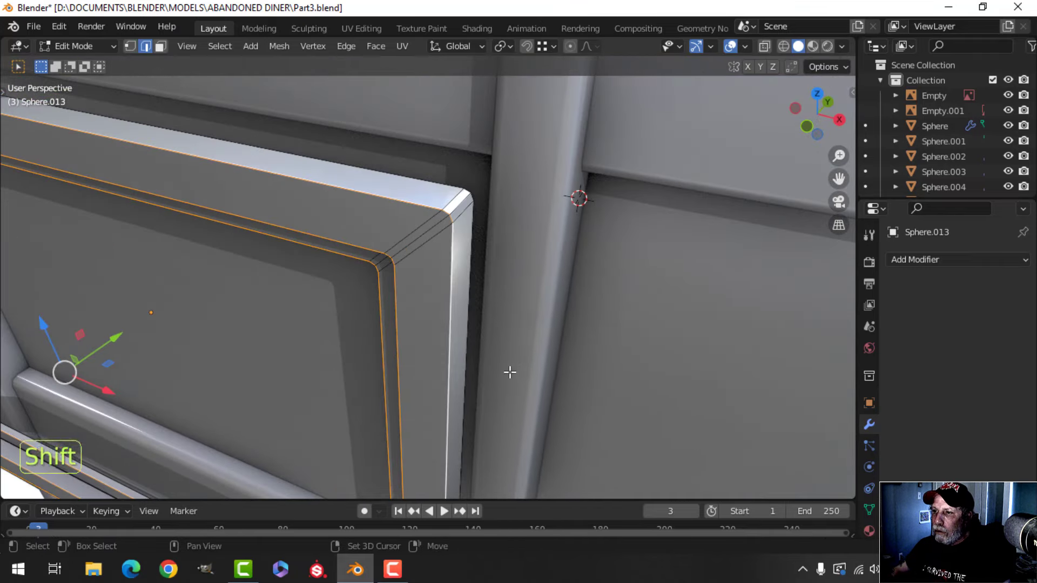
{"action": "key", "text": "ctrl+b"}
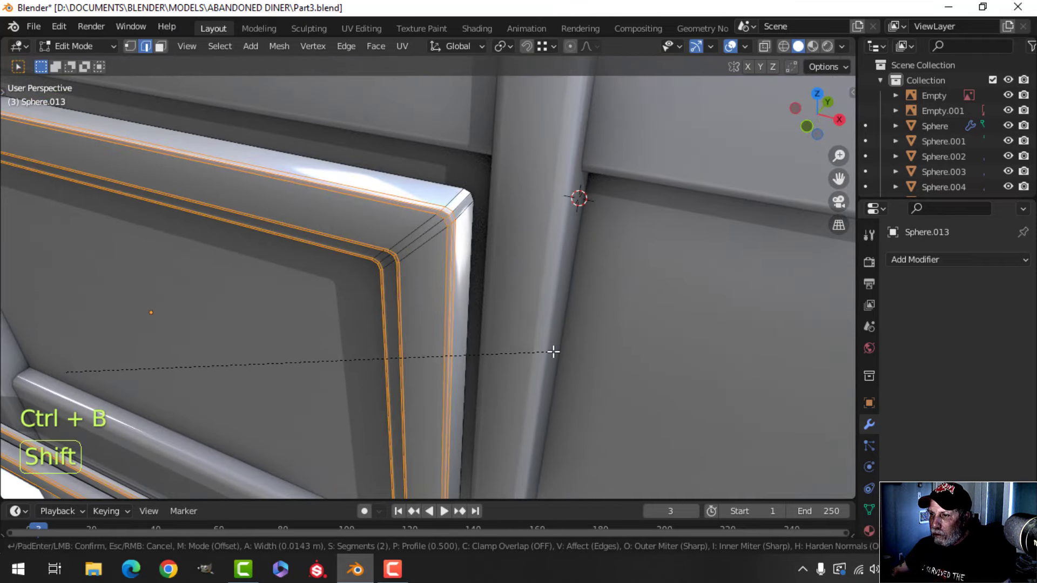
{"action": "left_click", "coordinate": [552, 351]}
Select the whole window frame mesh and move it about 0.47 m along Y back against the end wall between the posts
{"action": "key", "text": "a"}
{"action": "scroll", "coordinate": [562, 338], "scroll_direction": "down", "scroll_amount": 4}
{"action": "middle_click_drag", "start_coordinate": [562, 338], "coordinate": [435, 277]}
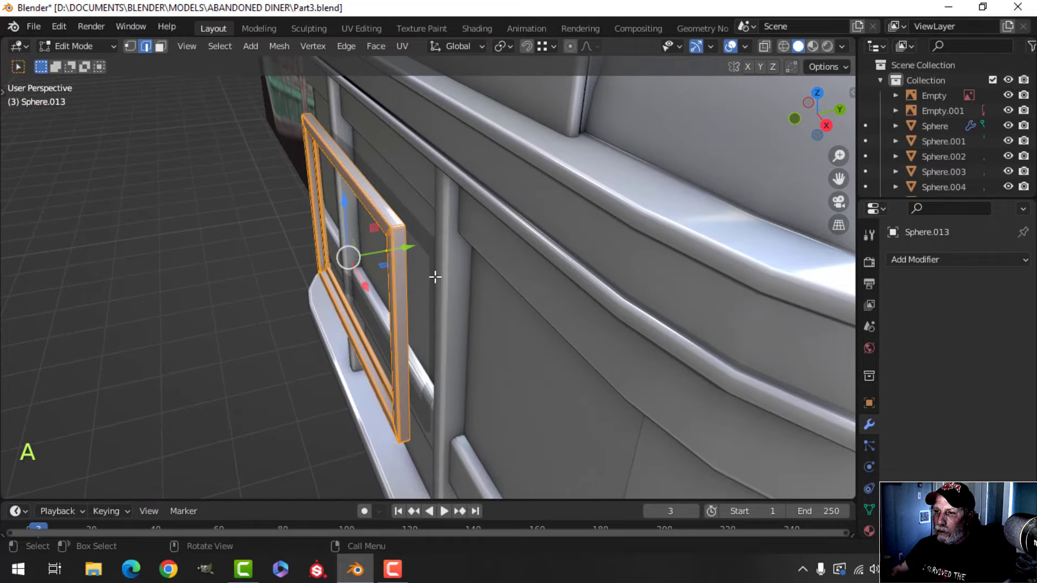
{"action": "left_click_drag", "start_coordinate": [396, 247], "coordinate": [445, 244]}
{"action": "middle_click_drag", "start_coordinate": [453, 246], "coordinate": [569, 257]}
{"action": "scroll", "coordinate": [555, 262], "scroll_direction": "down", "scroll_amount": 2}
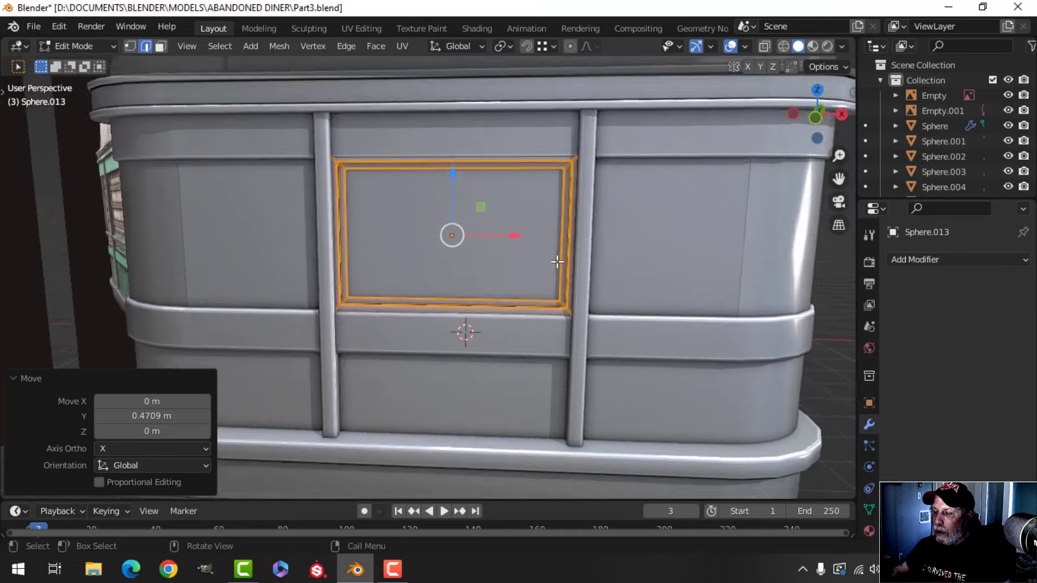
Compare the finished window frame on the end wall with the end windows in the reference image
{"action": "key", "text": "Tab"}
{"action": "key", "text": "alt+a"}
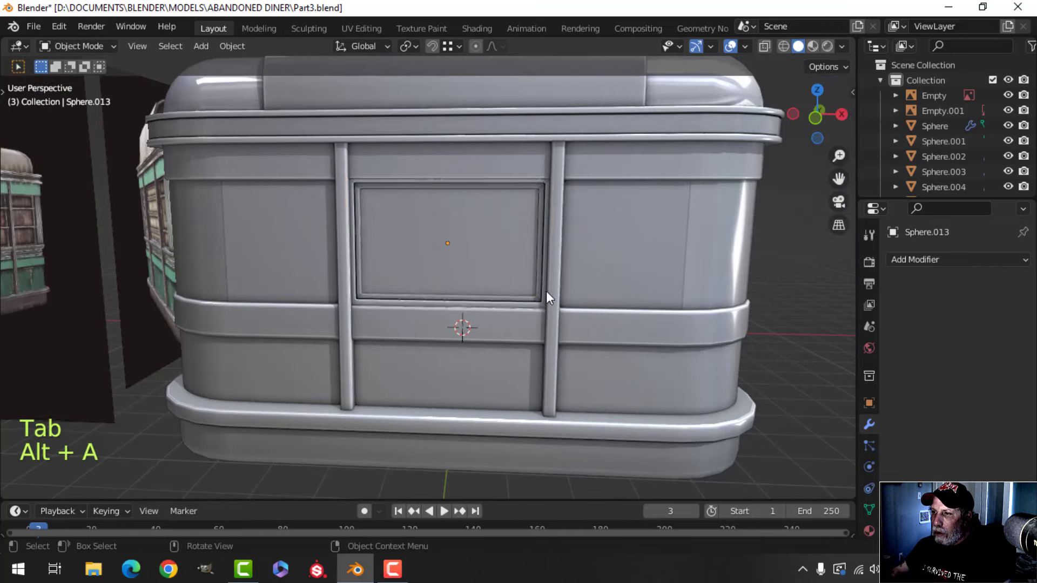
{"action": "middle_click_drag", "start_coordinate": [546, 290], "coordinate": [494, 271]}
{"action": "scroll", "coordinate": [494, 271], "scroll_direction": "up", "scroll_amount": 4}
{"action": "middle_click_drag", "start_coordinate": [421, 296], "coordinate": [508, 297]}
{"action": "scroll", "coordinate": [368, 299], "scroll_direction": "down", "scroll_amount": 3}
{"action": "scroll", "coordinate": [478, 296], "scroll_direction": "up", "scroll_amount": 5}
{"action": "scroll", "coordinate": [477, 296], "scroll_direction": "down", "scroll_amount": 1}
{"action": "middle_click_drag", "start_coordinate": [508, 297], "coordinate": [520, 289]}
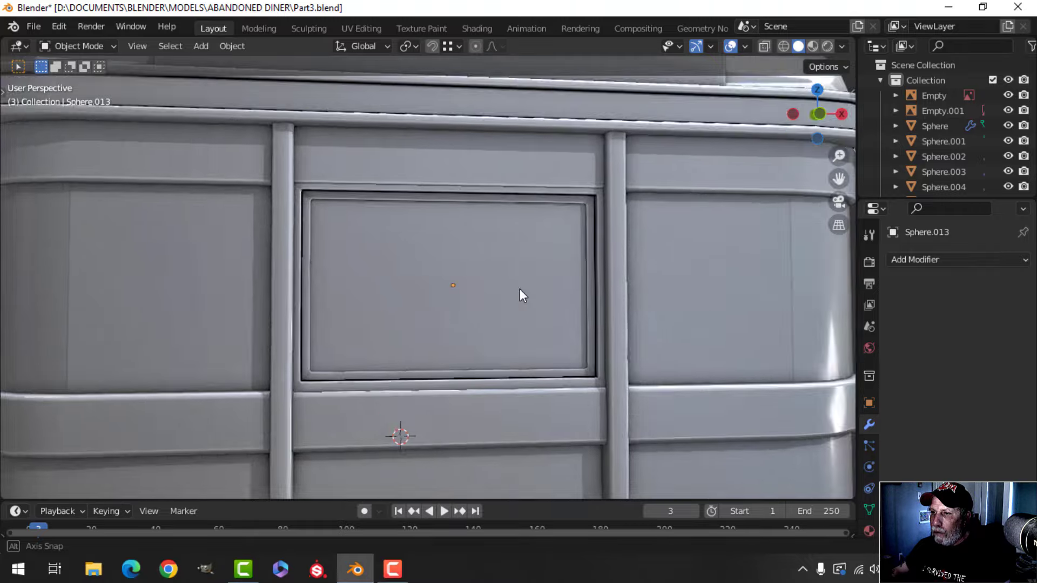
{"action": "scroll", "coordinate": [519, 289], "scroll_direction": "down", "scroll_amount": 5}
{"action": "middle_click_drag", "start_coordinate": [338, 313], "coordinate": [677, 315], "text": "shift"}
{"action": "middle_click_drag", "start_coordinate": [402, 306], "coordinate": [686, 316], "text": "shift"}
{"action": "scroll", "coordinate": [400, 306], "scroll_direction": "up", "scroll_amount": 4}
{"action": "scroll", "coordinate": [349, 244], "scroll_direction": "up", "scroll_amount": 2}
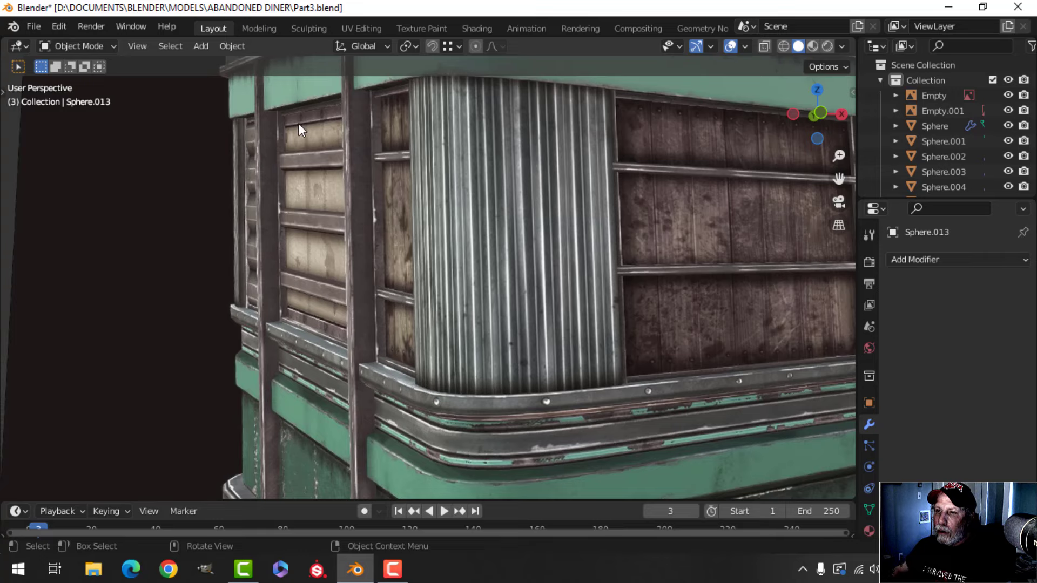
{"action": "scroll", "coordinate": [484, 322], "scroll_direction": "down", "scroll_amount": 5}
{"action": "middle_click_drag", "start_coordinate": [796, 307], "coordinate": [552, 312], "text": "shift"}
{"action": "middle_click_drag", "start_coordinate": [441, 313], "coordinate": [240, 314], "text": "shift"}
{"action": "middle_click_drag", "start_coordinate": [539, 315], "coordinate": [489, 316]}
{"action": "middle_click_drag", "start_coordinate": [562, 321], "coordinate": [238, 323], "text": "shift"}
{"action": "scroll", "coordinate": [596, 319], "scroll_direction": "up", "scroll_amount": 4}
{"action": "middle_click_drag", "start_coordinate": [693, 309], "coordinate": [424, 313], "text": "shift"}
Select the face loops around the frame's inner edge and scale them to about 0.898 in Y and Z, excluding X
{"action": "left_click", "coordinate": [424, 226]}
{"action": "key", "text": "Tab"}
{"action": "middle_click_drag", "start_coordinate": [481, 259], "coordinate": [474, 289]}
{"action": "key", "text": "alt+a"}
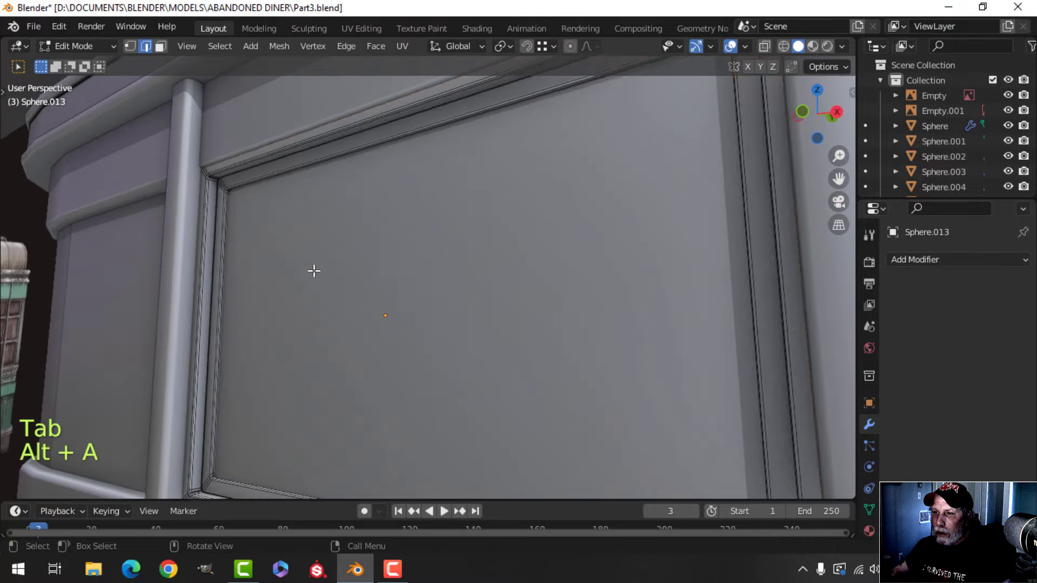
{"action": "middle_click_drag", "start_coordinate": [313, 271], "coordinate": [370, 284]}
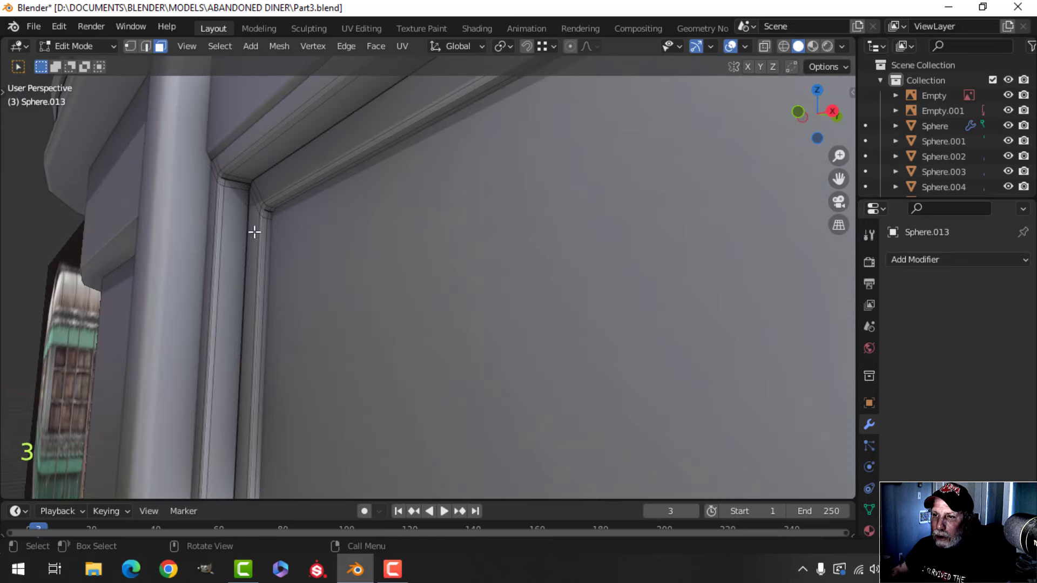
{"action": "left_click", "coordinate": [272, 223], "text": "alt+shift"}
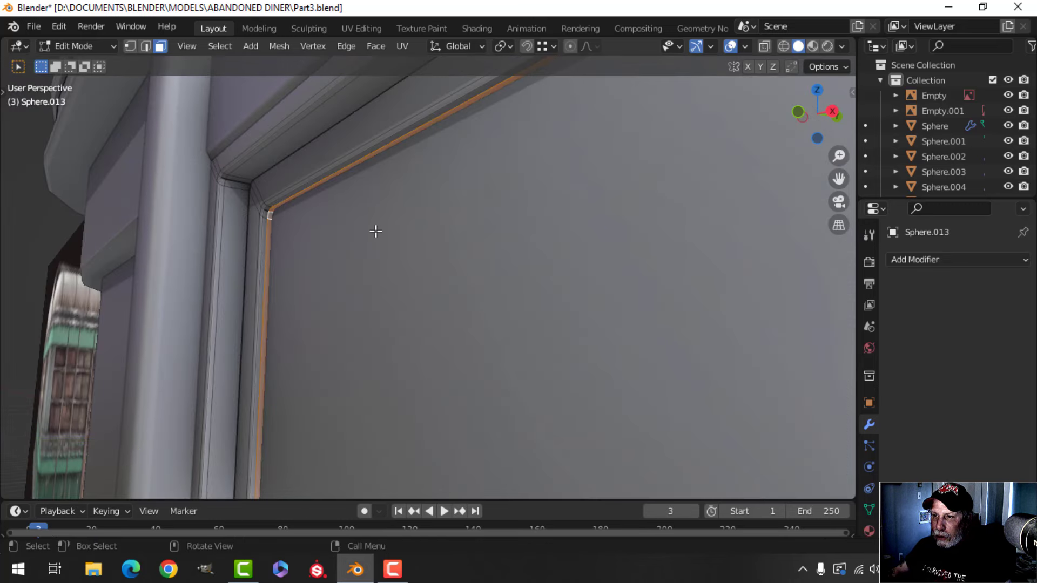
{"action": "key", "text": "ctrl+KP_Add"}
{"action": "key", "text": "ctrl+KP_Add"}
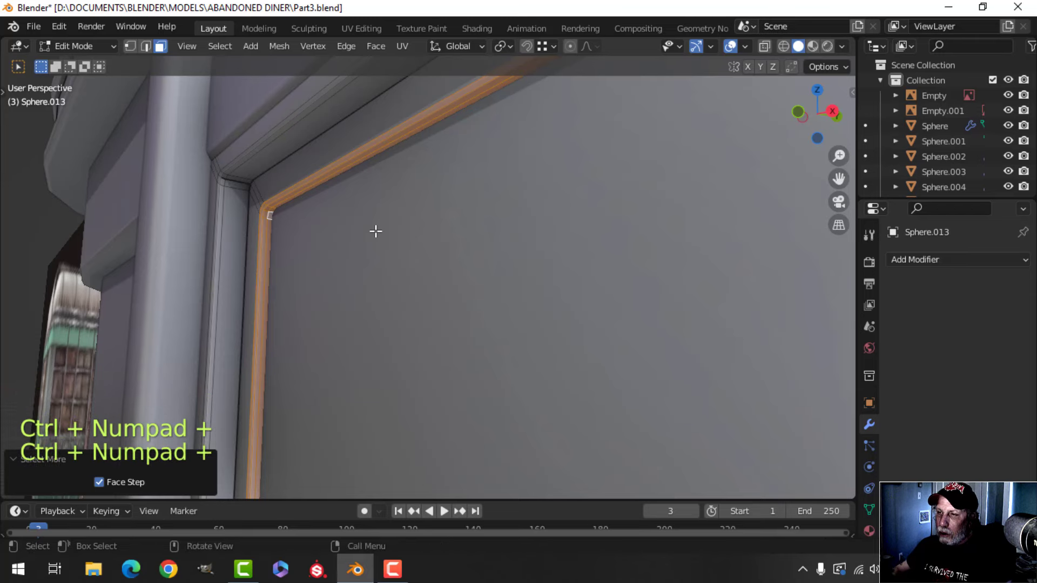
{"action": "middle_click_drag", "start_coordinate": [375, 229], "coordinate": [542, 309]}
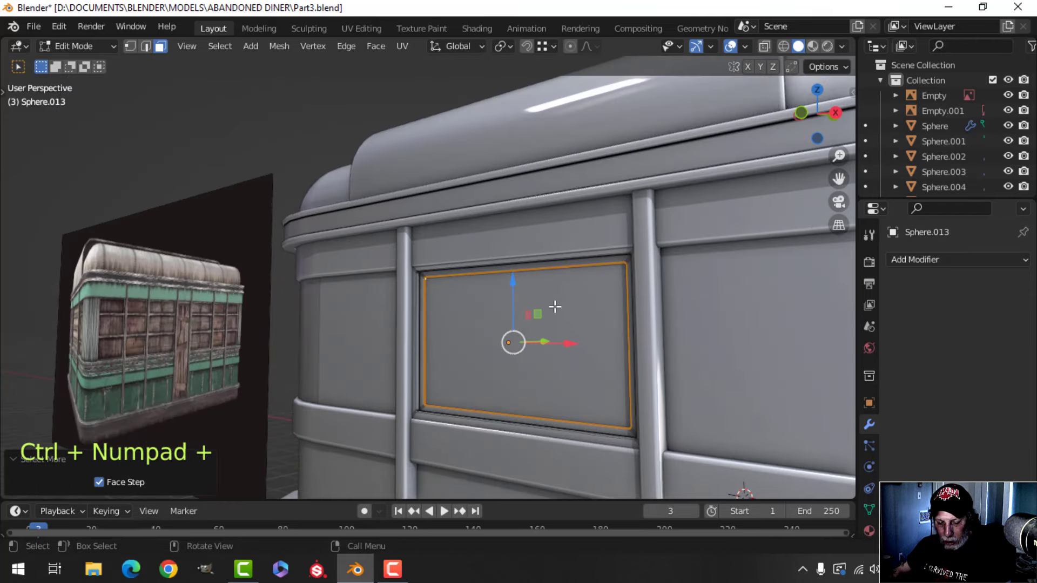
{"action": "key", "text": "s"}
{"action": "key", "text": "shift+x"}
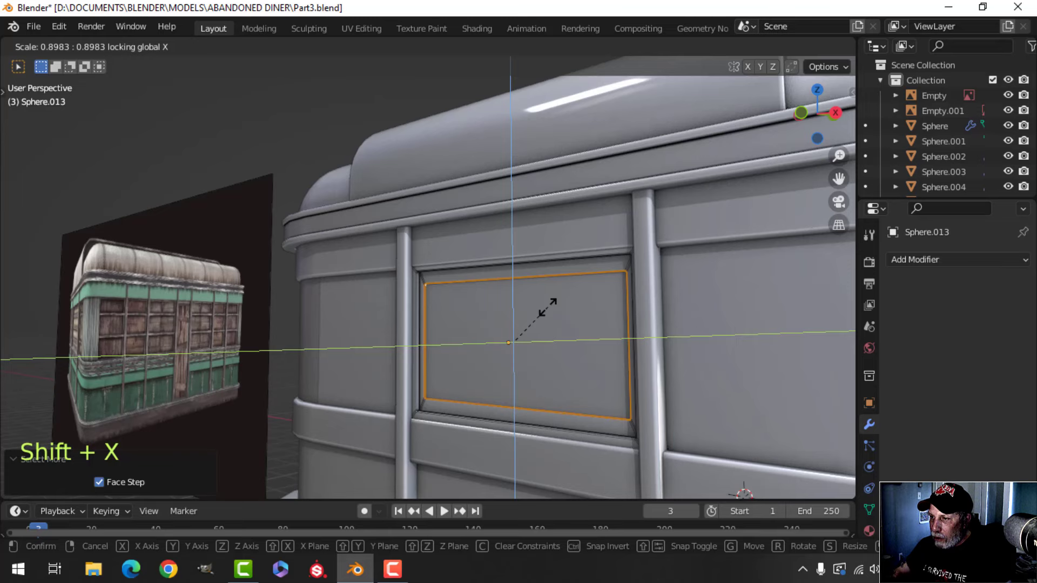
{"action": "left_click", "coordinate": [547, 308]}
{"action": "middle_click_drag", "start_coordinate": [560, 297], "coordinate": [614, 294]}
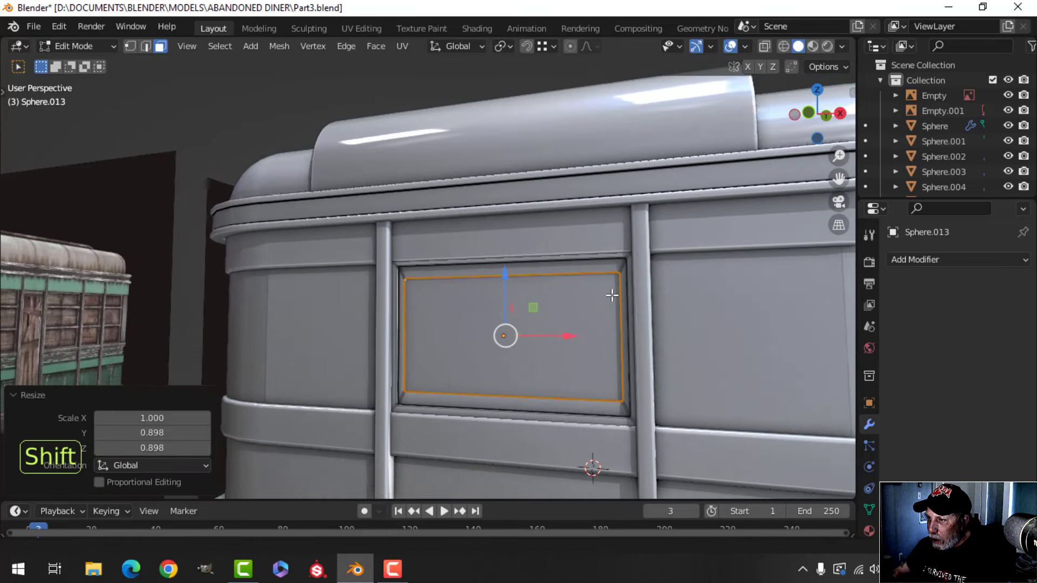
Scale the same inner face loops along X to about 0.955 to widen the frame's sides
{"action": "scroll", "coordinate": [704, 308], "scroll_direction": "up", "scroll_amount": 3}
{"action": "key", "text": "s"}
{"action": "key", "text": "x"}
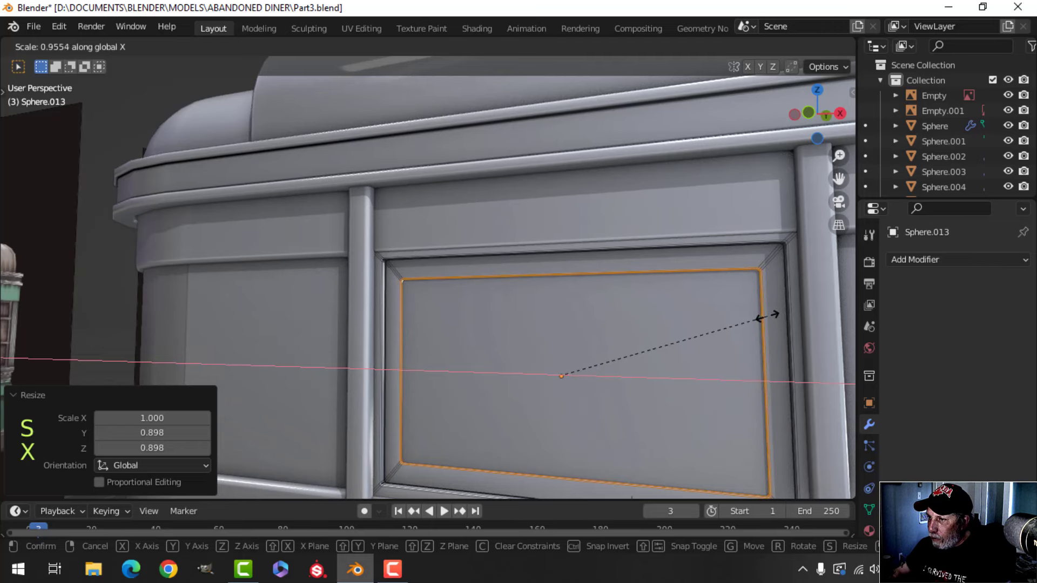
{"action": "left_click", "coordinate": [762, 316]}
{"action": "key", "text": "Tab"}
{"action": "key", "text": "alt+a"}
Duplicate the frame's top inner edge and move the copy about 0.43 m down across the window opening
{"action": "scroll", "coordinate": [608, 322], "scroll_direction": "down", "scroll_amount": 3}
{"action": "middle_click_drag", "start_coordinate": [608, 322], "coordinate": [465, 292], "text": "shift"}
{"action": "scroll", "coordinate": [587, 323], "scroll_direction": "down", "scroll_amount": 1}
{"action": "scroll", "coordinate": [556, 321], "scroll_direction": "up", "scroll_amount": 3}
{"action": "left_click", "coordinate": [442, 274]}
{"action": "key", "text": "Tab"}
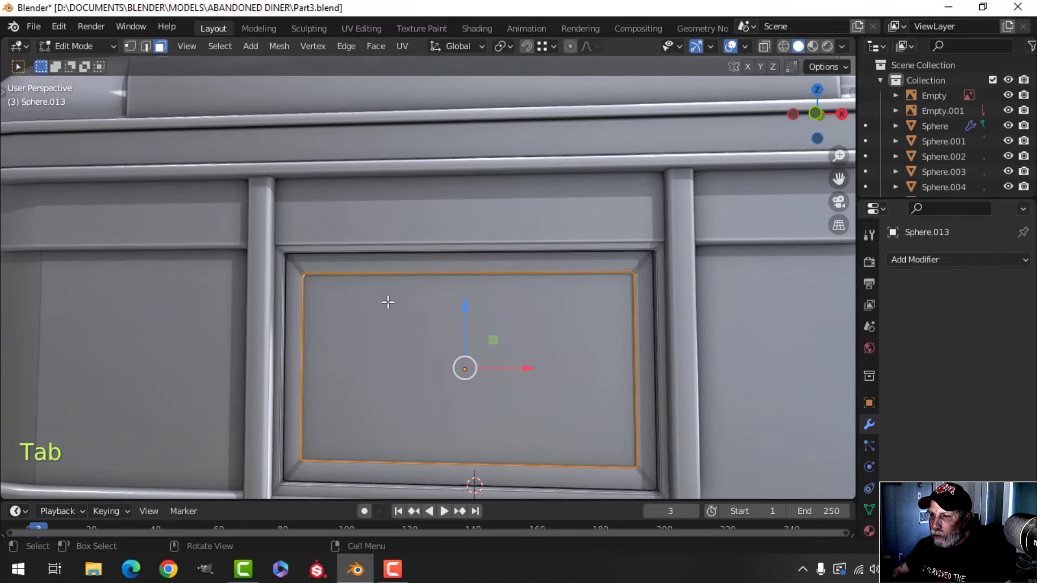
{"action": "scroll", "coordinate": [261, 287], "scroll_direction": "up", "scroll_amount": 5}
{"action": "middle_click_drag", "start_coordinate": [261, 287], "coordinate": [468, 313], "text": "shift"}
{"action": "key", "text": "alt+a"}
{"action": "scroll", "coordinate": [396, 308], "scroll_direction": "down", "scroll_amount": 4}
{"action": "key", "text": "2"}
{"action": "scroll", "coordinate": [444, 296], "scroll_direction": "down", "scroll_amount": 4}
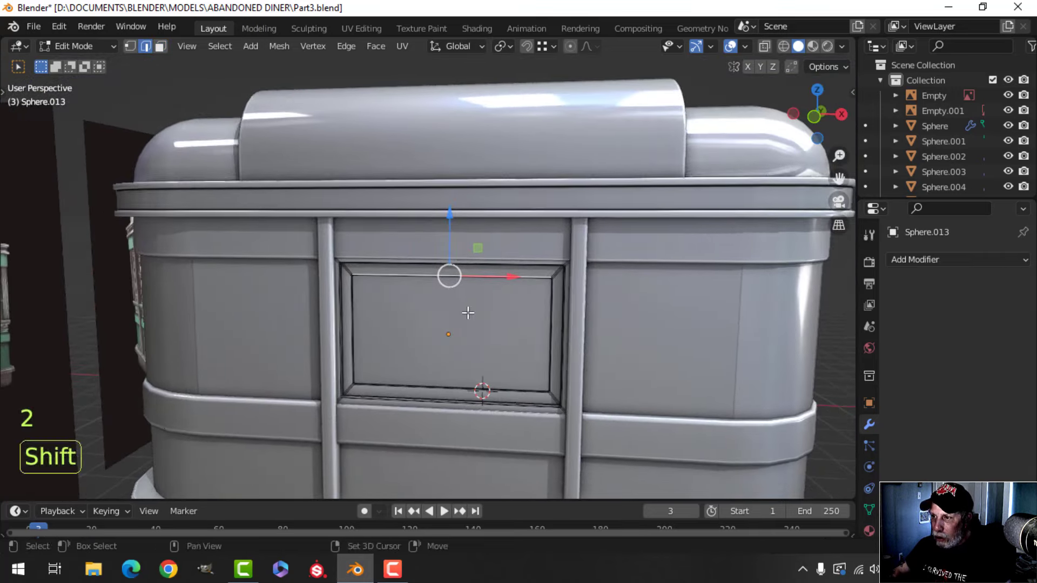
{"action": "key", "text": "shift+d"}
{"action": "left_click", "coordinate": [589, 291]}
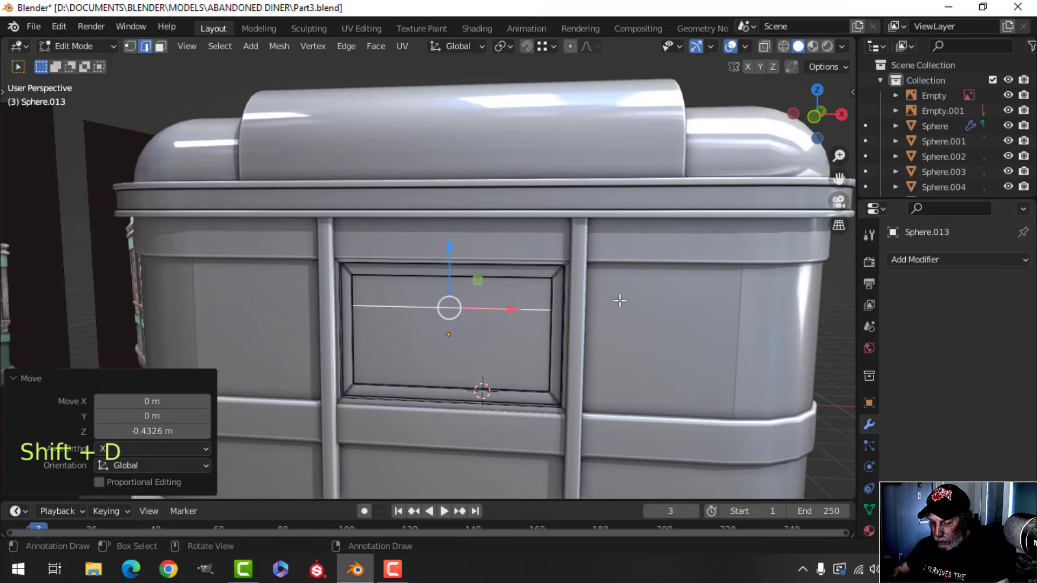
Separate the duplicated edge into its own object and open that object for mesh editing
{"action": "key", "text": "p"}
{"action": "left_click", "coordinate": [619, 301]}
{"action": "key", "text": "Tab"}
{"action": "left_click", "coordinate": [497, 309]}
{"action": "key", "text": "Tab"}
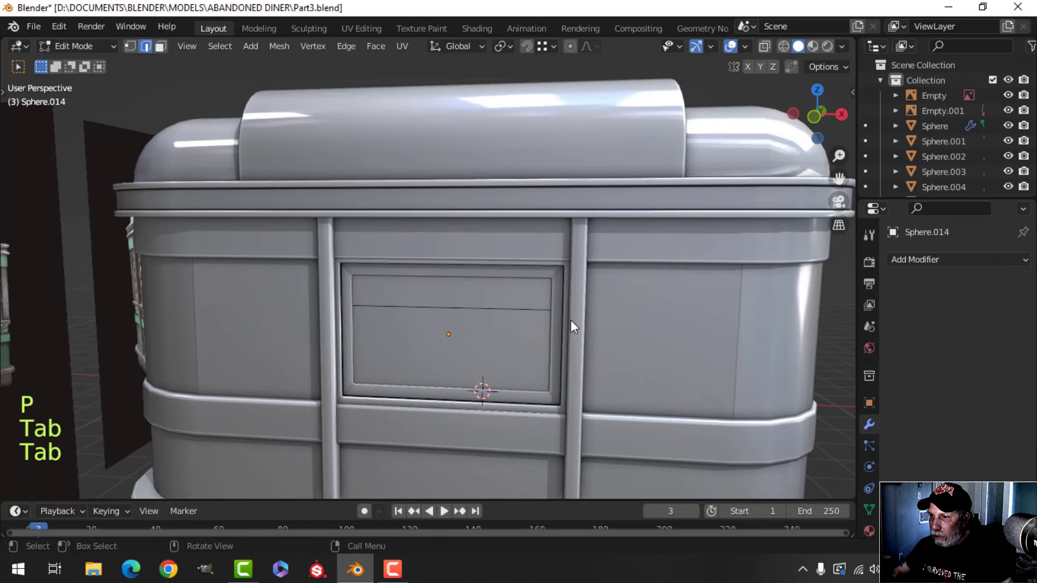
Move the separated edge about -0.058 m along Y in front of the frame and scale it along X by about 1.316
{"action": "key", "text": "a"}
{"action": "middle_click_drag", "start_coordinate": [570, 321], "coordinate": [395, 340]}
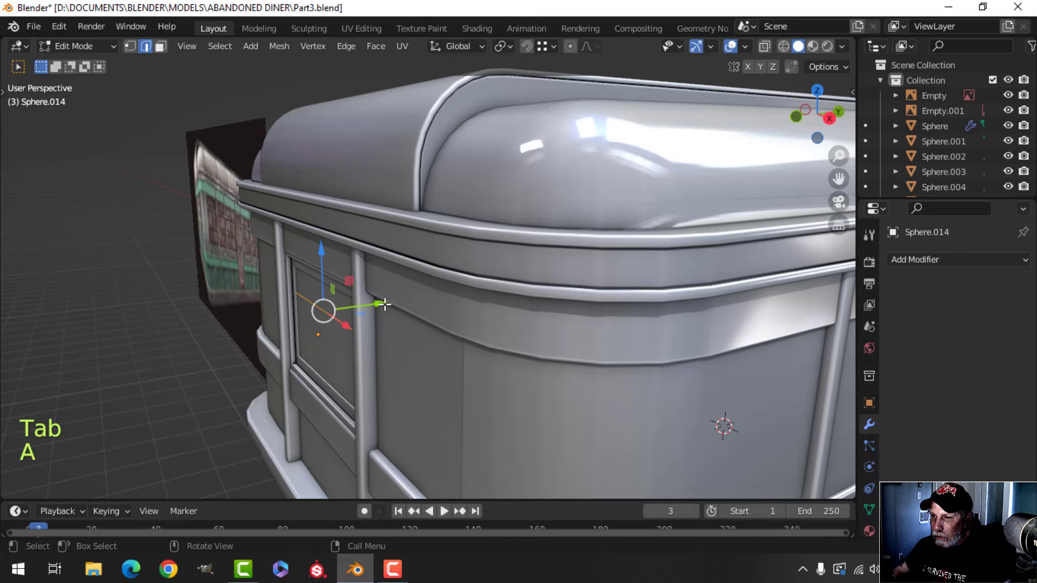
{"action": "left_click_drag", "start_coordinate": [384, 304], "coordinate": [374, 301]}
{"action": "middle_click_drag", "start_coordinate": [412, 336], "coordinate": [585, 331]}
{"action": "key", "text": "s"}
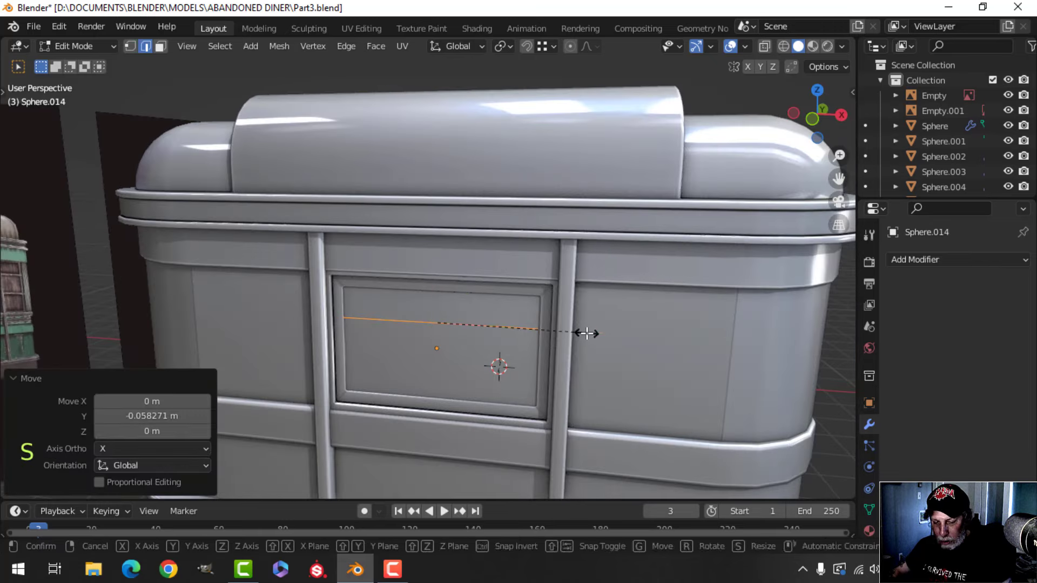
{"action": "key", "text": "x"}
{"action": "left_click", "coordinate": [633, 334]}
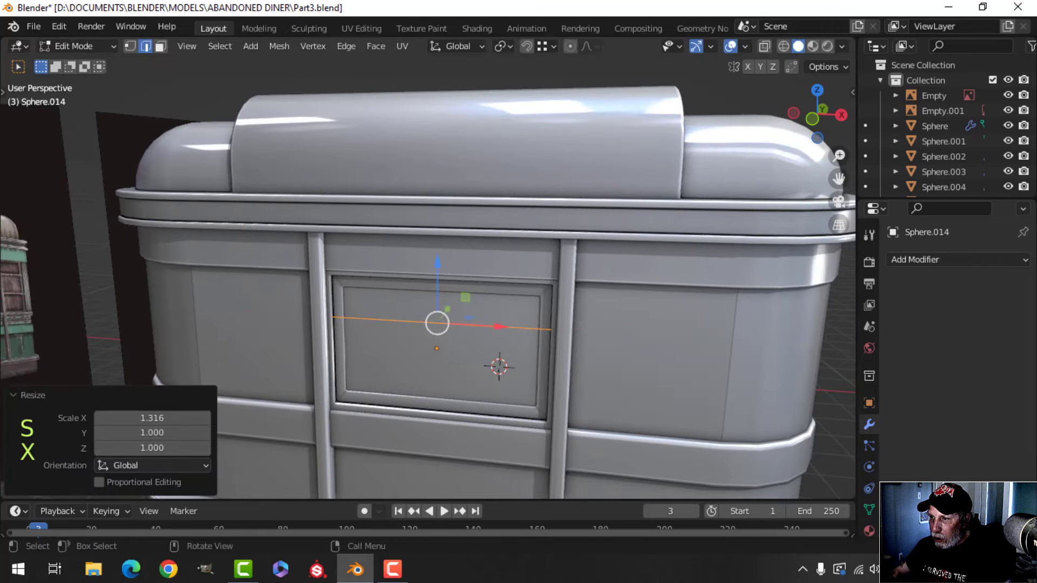
Fit the edge's length between the posts in front view by scaling it along X by about 1.088 and then 0.838
{"action": "scroll", "coordinate": [604, 338], "scroll_direction": "down", "scroll_amount": 3}
{"action": "middle_click_drag", "start_coordinate": [590, 340], "coordinate": [567, 327]}
{"action": "scroll", "coordinate": [568, 327], "scroll_direction": "up", "scroll_amount": 4}
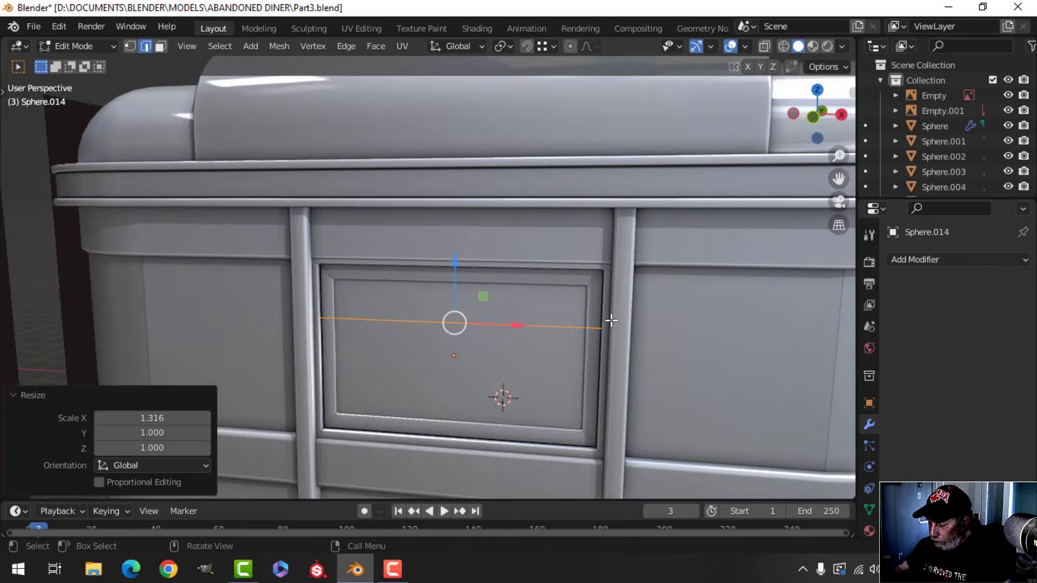
{"action": "key", "text": "KP_1"}
{"action": "scroll", "coordinate": [609, 323], "scroll_direction": "up", "scroll_amount": 3}
{"action": "key", "text": "s"}
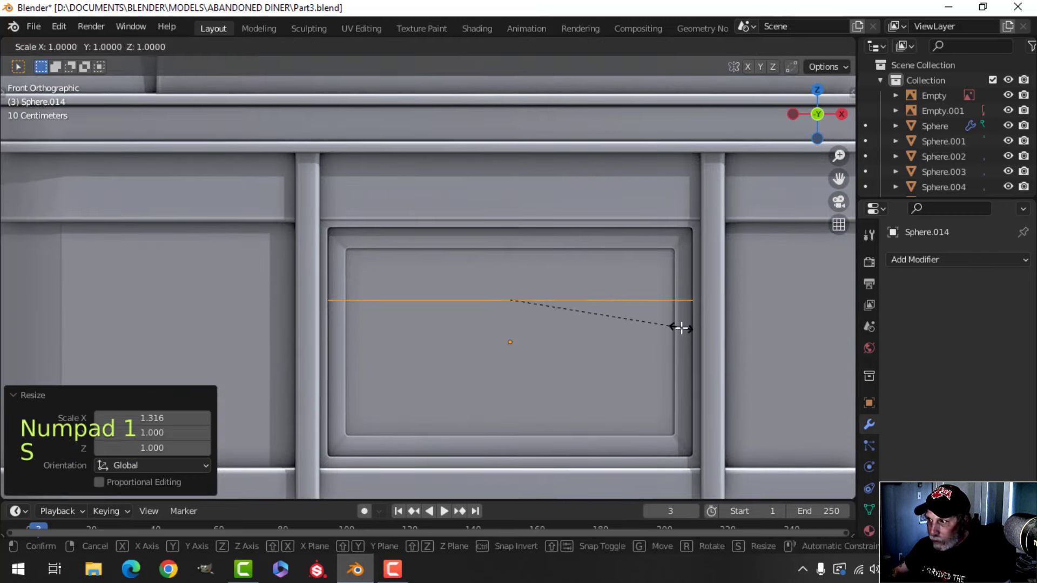
{"action": "key", "text": "x"}
{"action": "left_click", "coordinate": [687, 329]}
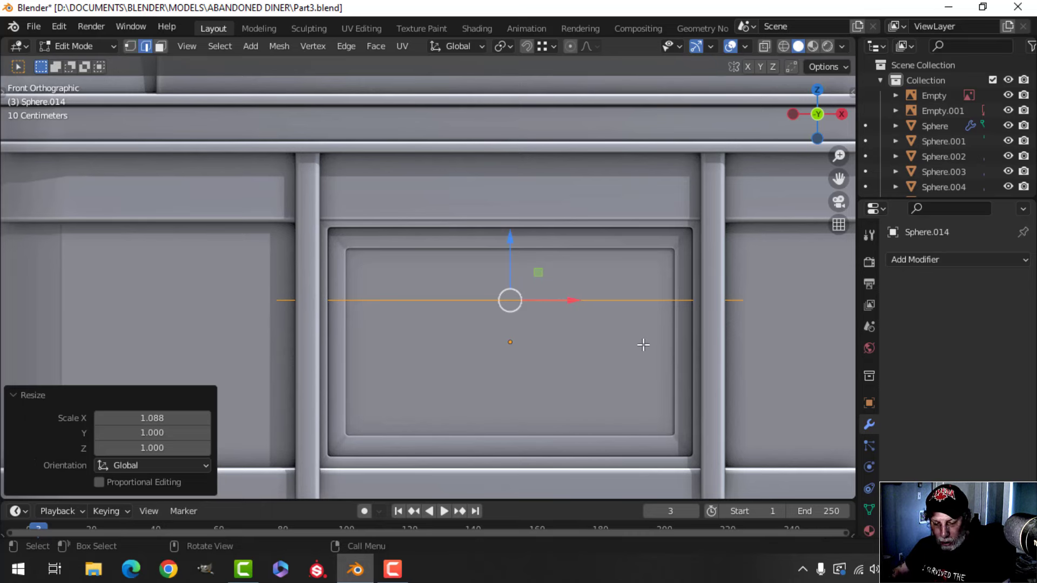
{"action": "key", "text": "s"}
{"action": "key", "text": "x"}
{"action": "left_click", "coordinate": [621, 344]}
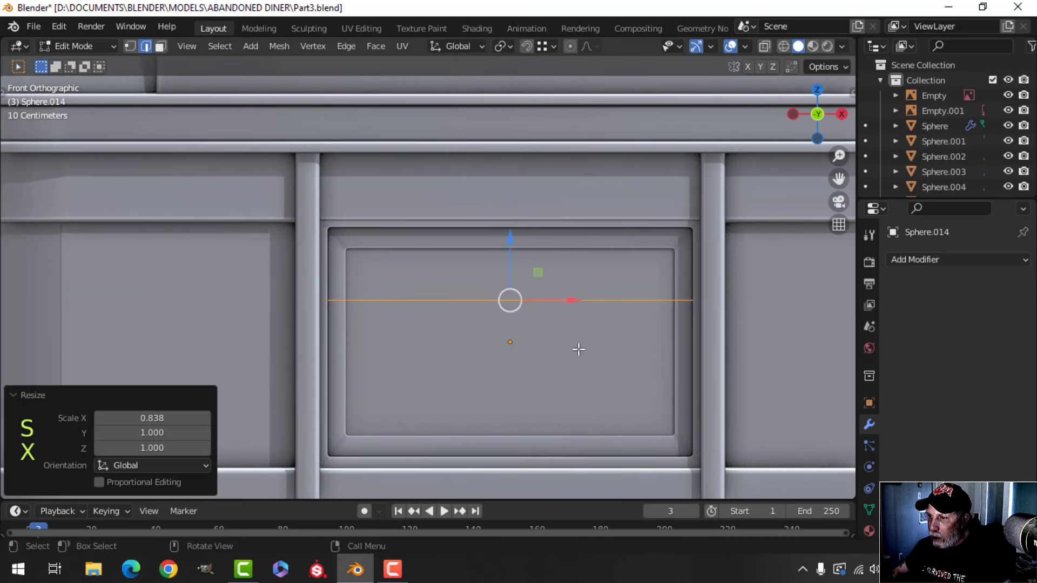
Extrude the edge into a strip, extrude it again in depth to form a horizontal bar, and delete the unneeded geometry
{"action": "key", "text": "e"}
{"action": "left_click", "coordinate": [547, 292]}
{"action": "key", "text": "e"}
{"action": "middle_click_drag", "start_coordinate": [547, 292], "coordinate": [507, 353]}
{"action": "left_click", "coordinate": [398, 321]}
{"action": "key", "text": "x"}
{"action": "left_click", "coordinate": [397, 323]}
Correct the face normals of the whole horizontal bar
{"action": "key", "text": "a"}
{"action": "key", "text": "alt+n"}
{"action": "left_click", "coordinate": [539, 318]}
{"action": "key", "text": "alt+a"}
Scale the bar's front face along Z and bevel its edges
{"action": "left_click", "coordinate": [541, 284]}
{"action": "scroll", "coordinate": [541, 284], "scroll_direction": "down", "scroll_amount": 3}
{"action": "middle_click_drag", "start_coordinate": [508, 354], "coordinate": [456, 386]}
{"action": "key", "text": "s"}
{"action": "key", "text": "z"}
{"action": "left_click", "coordinate": [540, 361]}
{"action": "key", "text": "2"}
{"action": "key", "text": "ctrl+b"}
{"action": "left_click", "coordinate": [530, 335]}
{"action": "key", "text": "Tab"}
{"action": "scroll", "coordinate": [469, 355], "scroll_direction": "down", "scroll_amount": 5}
{"action": "key", "text": "alt+a"}
Compare the window with its new crossbar against the barred end windows in the reference image
{"action": "middle_click_drag", "start_coordinate": [407, 346], "coordinate": [477, 325]}
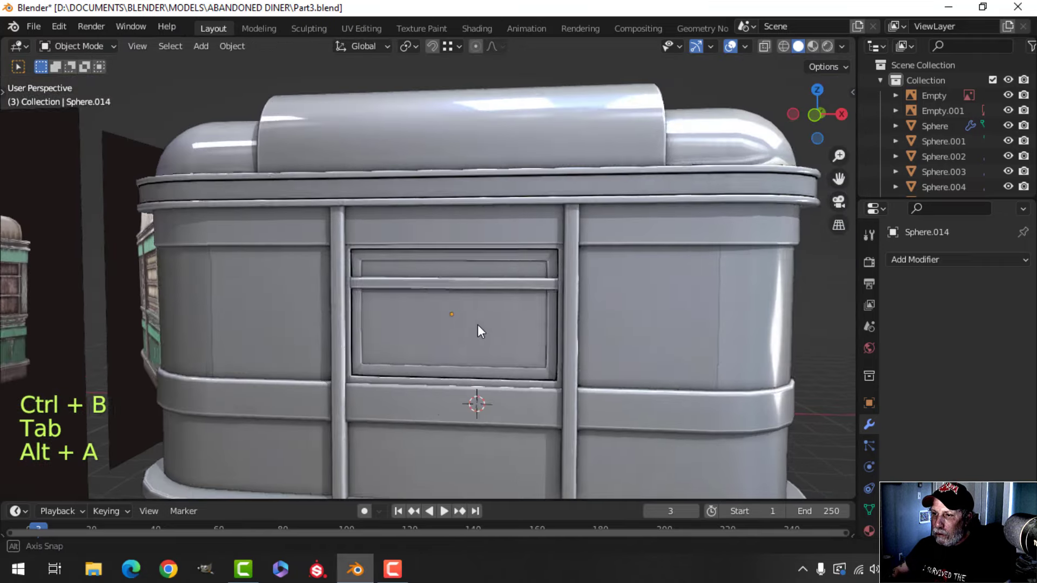
{"action": "scroll", "coordinate": [478, 325], "scroll_direction": "down", "scroll_amount": 4}
{"action": "middle_click_drag", "start_coordinate": [246, 339], "coordinate": [456, 343], "text": "shift"}
{"action": "scroll", "coordinate": [456, 343], "scroll_direction": "up", "scroll_amount": 3}
{"action": "middle_click_drag", "start_coordinate": [180, 316], "coordinate": [416, 340], "text": "shift"}
{"action": "middle_click_drag", "start_coordinate": [225, 339], "coordinate": [581, 339]}
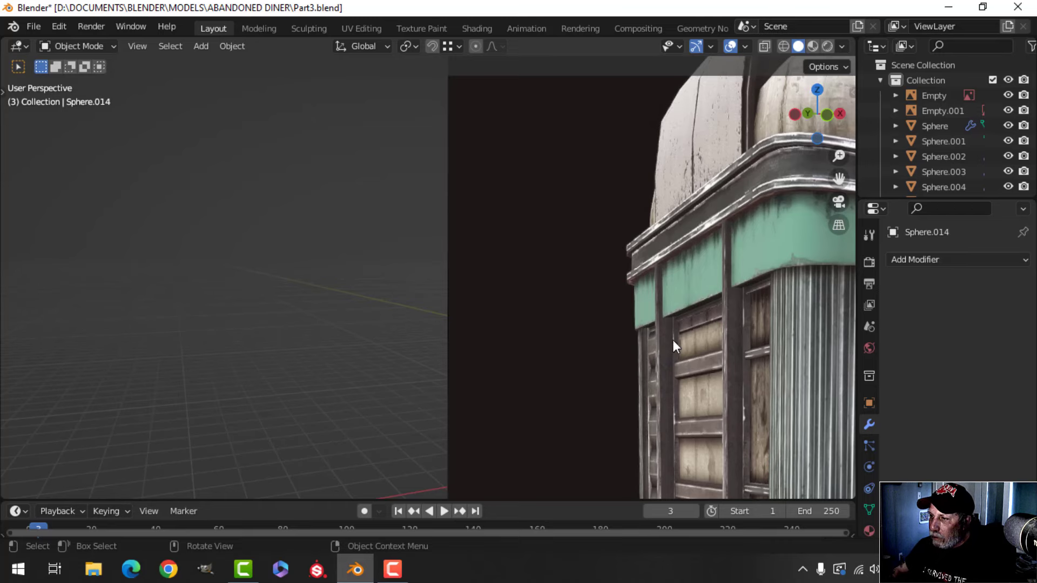
{"action": "middle_click_drag", "start_coordinate": [691, 433], "coordinate": [648, 426]}
{"action": "scroll", "coordinate": [692, 381], "scroll_direction": "down", "scroll_amount": 5}
{"action": "middle_click_drag", "start_coordinate": [691, 381], "coordinate": [237, 362], "text": "shift"}
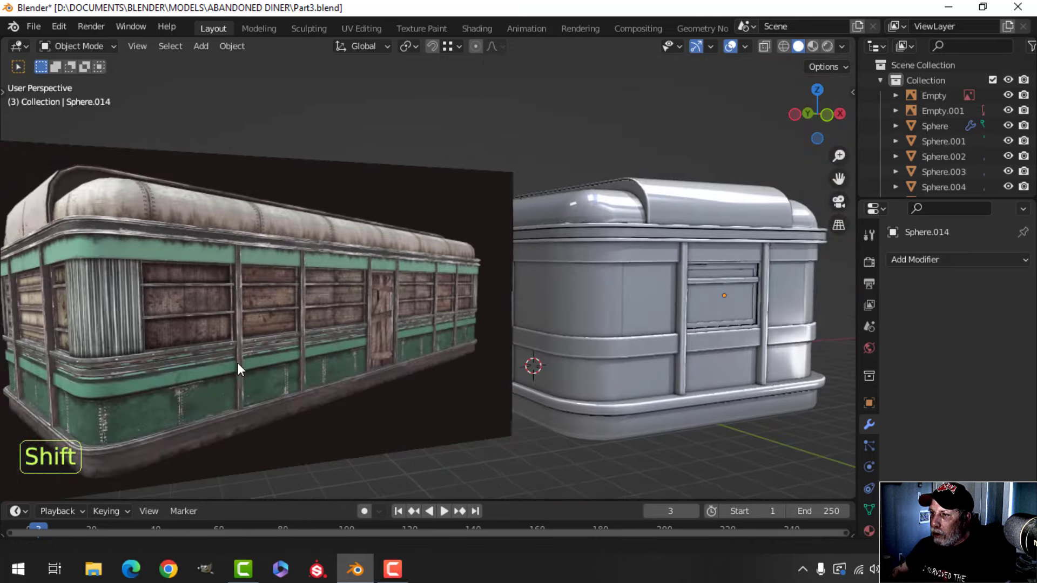
{"action": "middle_click_drag", "start_coordinate": [464, 348], "coordinate": [376, 359], "text": "shift"}
{"action": "middle_click_drag", "start_coordinate": [575, 361], "coordinate": [533, 362]}
{"action": "scroll", "coordinate": [533, 361], "scroll_direction": "up", "scroll_amount": 3}
{"action": "middle_click_drag", "start_coordinate": [743, 344], "coordinate": [297, 349], "text": "shift"}
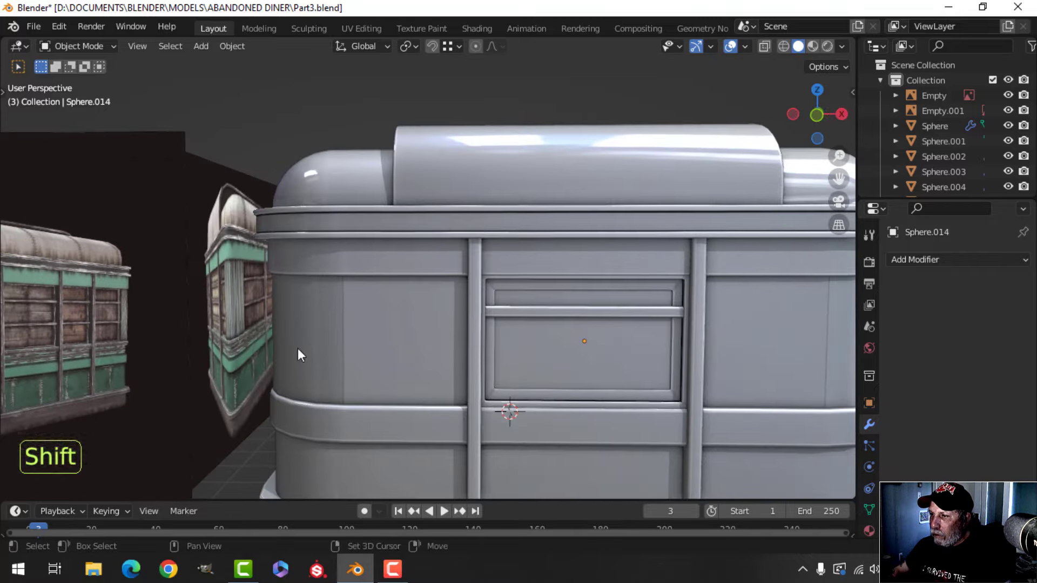
{"action": "middle_click_drag", "start_coordinate": [457, 346], "coordinate": [320, 345], "text": "shift"}
Hide the wall panel behind the window frame
{"action": "middle_click_drag", "start_coordinate": [472, 345], "coordinate": [354, 397]}
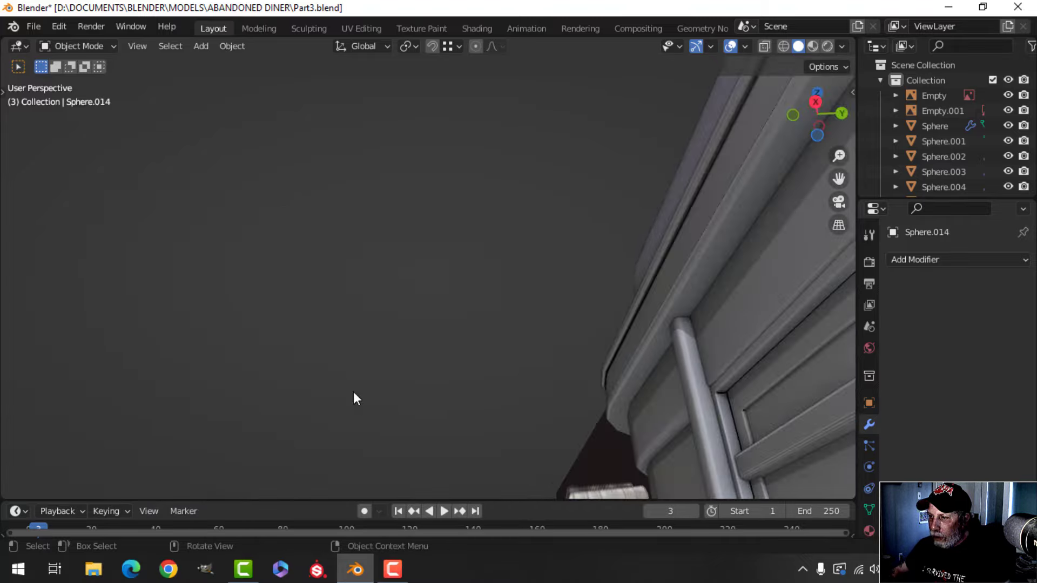
{"action": "middle_click_drag", "start_coordinate": [650, 370], "coordinate": [489, 438], "text": "shift"}
{"action": "middle_click_drag", "start_coordinate": [489, 438], "coordinate": [478, 349]}
{"action": "key", "text": "h"}
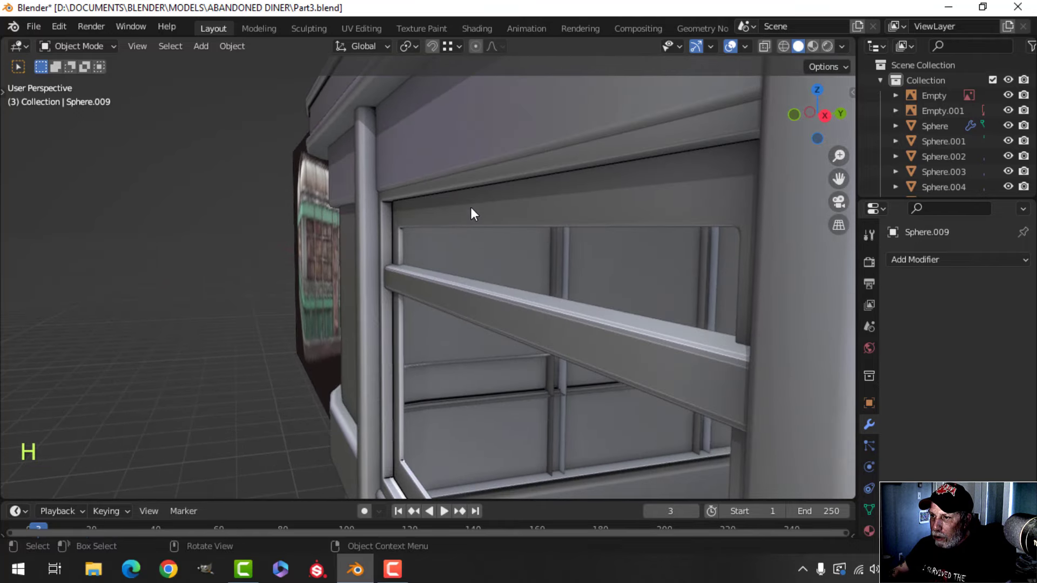
Move the window frame slightly inward along Y behind the crossbar
{"action": "left_click", "coordinate": [471, 206]}
{"action": "middle_click_drag", "start_coordinate": [476, 243], "coordinate": [498, 344], "text": "shift"}
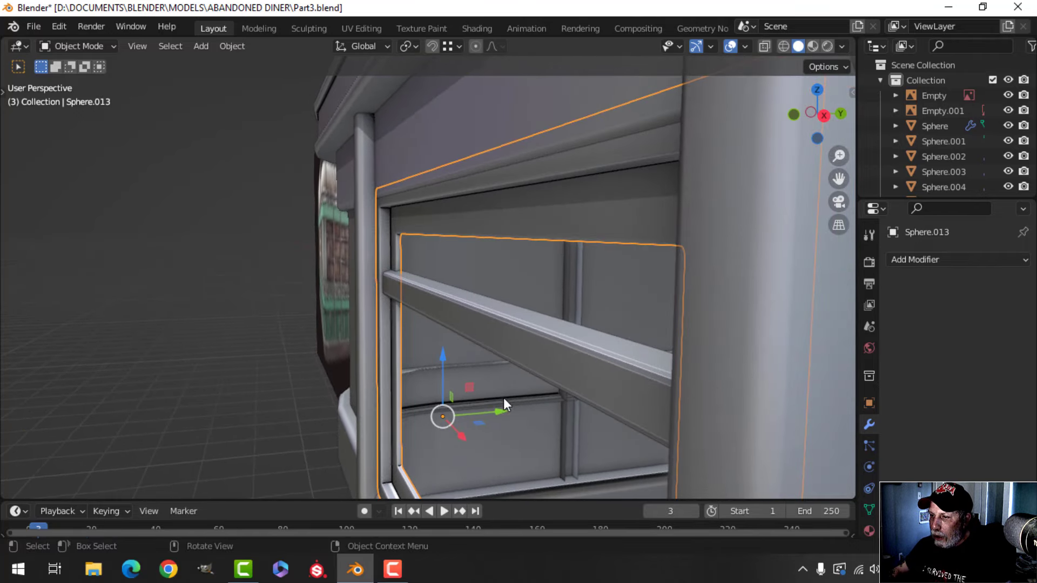
{"action": "left_click_drag", "start_coordinate": [498, 409], "coordinate": [507, 409]}
{"action": "key", "text": "alt+a"}
{"action": "left_click", "coordinate": [493, 351]}
{"action": "middle_click_drag", "start_coordinate": [491, 400], "coordinate": [529, 361]}
{"action": "scroll", "coordinate": [542, 348], "scroll_direction": "up", "scroll_amount": 1}
Unhide the wall panel and move its mesh inward along Y behind the window frame
{"action": "key", "text": "alt+h"}
{"action": "key", "text": "alt+a"}
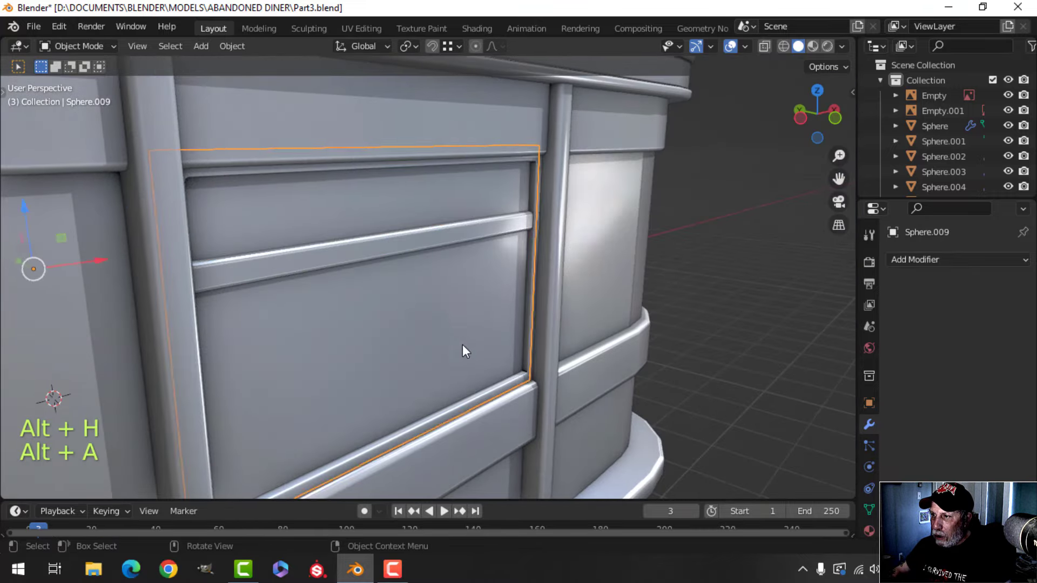
{"action": "middle_click_drag", "start_coordinate": [462, 345], "coordinate": [548, 368]}
{"action": "key", "text": "Tab"}
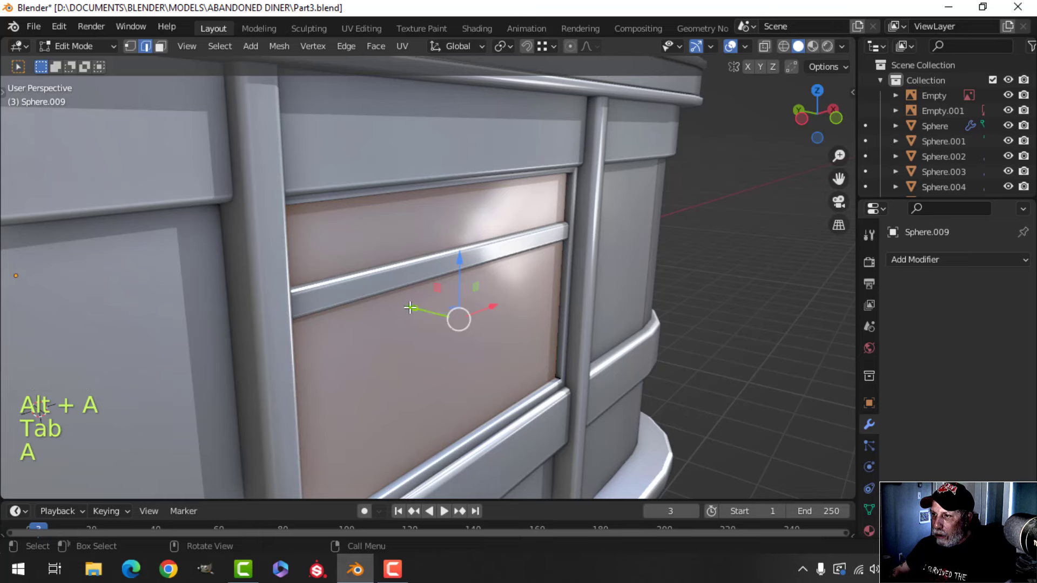
{"action": "left_click_drag", "start_coordinate": [411, 308], "coordinate": [390, 291]}
{"action": "key", "text": "Tab"}
Select the horizontal crossbar and add an Array modifier to it
{"action": "middle_click_drag", "start_coordinate": [495, 299], "coordinate": [449, 255]}
{"action": "key", "text": "alt+a"}
{"action": "left_click", "coordinate": [449, 255]}
{"action": "middle_click_drag", "start_coordinate": [526, 322], "coordinate": [471, 302], "text": "shift"}
{"action": "scroll", "coordinate": [471, 301], "scroll_direction": "up", "scroll_amount": 1}
{"action": "middle_click_drag", "start_coordinate": [463, 308], "coordinate": [434, 297]}
{"action": "scroll", "coordinate": [462, 316], "scroll_direction": "down", "scroll_amount": 2}
{"action": "scroll", "coordinate": [429, 312], "scroll_direction": "down", "scroll_amount": 1}
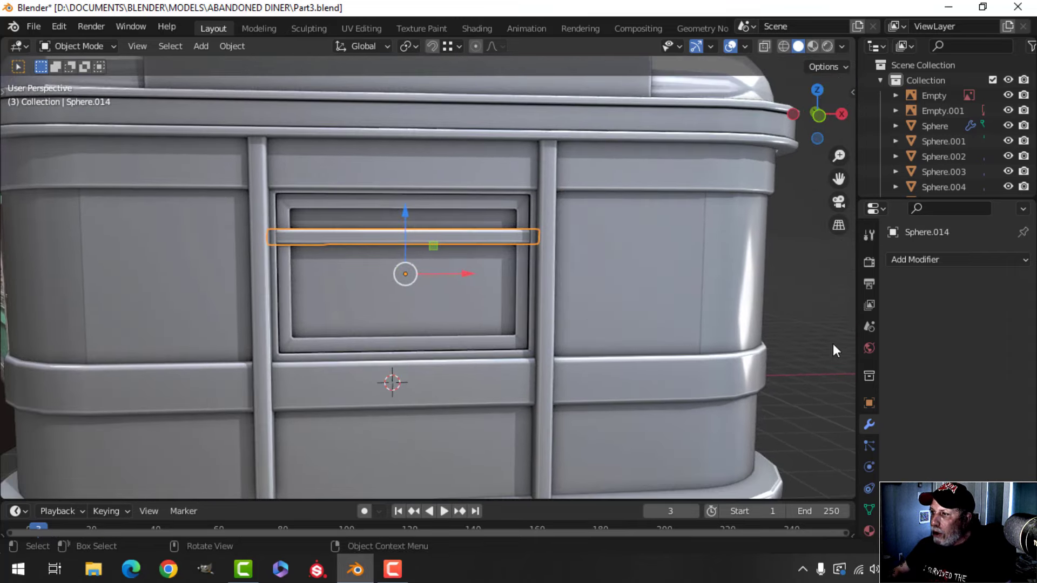
{"action": "left_click", "coordinate": [912, 261]}
{"action": "left_click", "coordinate": [751, 300]}
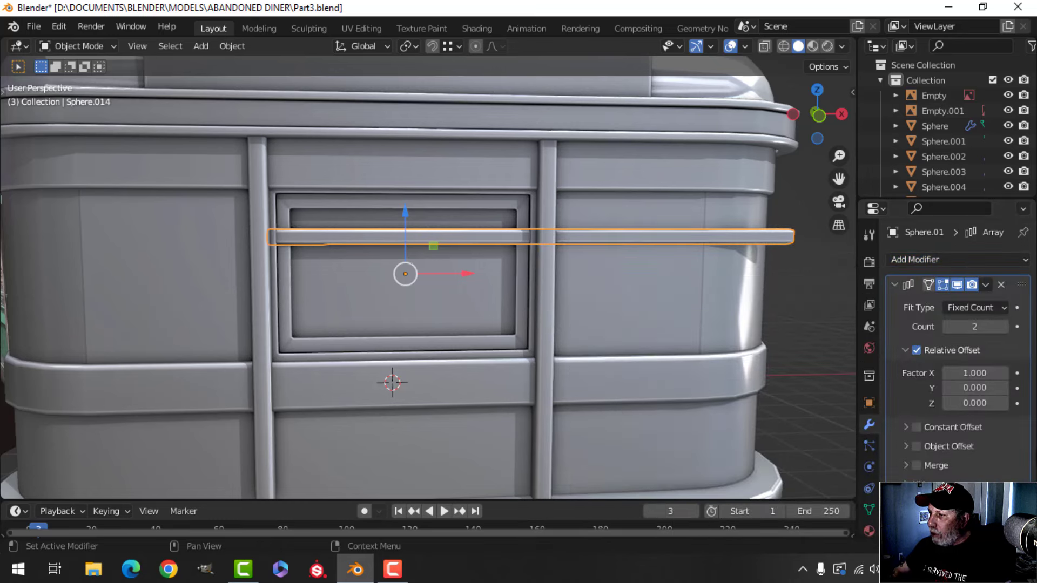
Set the array's relative offset to -2.900 in Z and 0 in X so the second bar sits below the first
{"action": "mouse_move", "coordinate": [967, 404]}
{"action": "left_mouse_down"}
{"action": "mouse_move", "coordinate": [934, 404]}
{"action": "mouse_move", "coordinate": [980, 397]}
{"action": "left_mouse_up"}
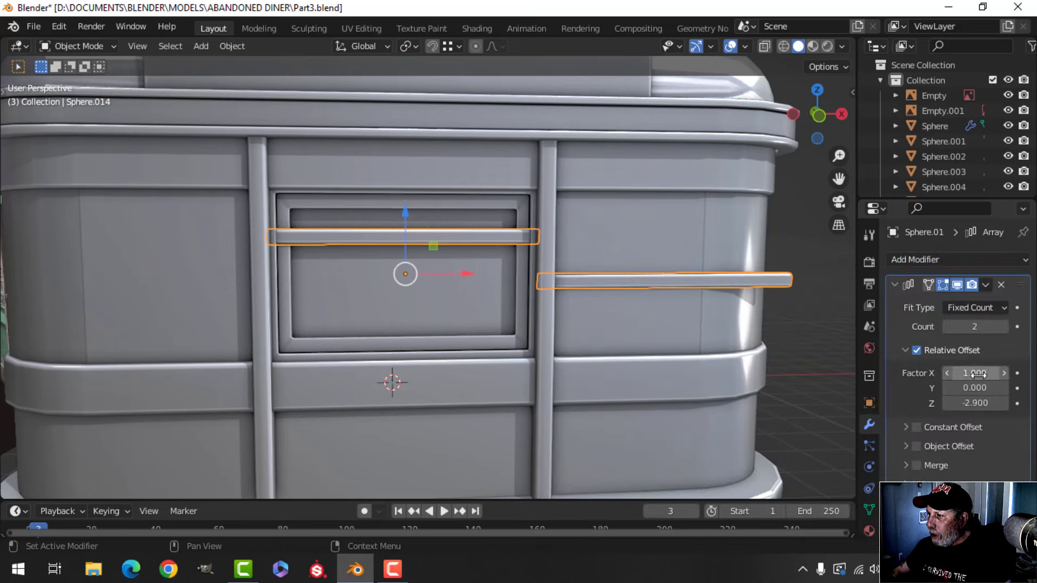
{"action": "type", "text": "0"}
{"action": "key", "text": "Return"}
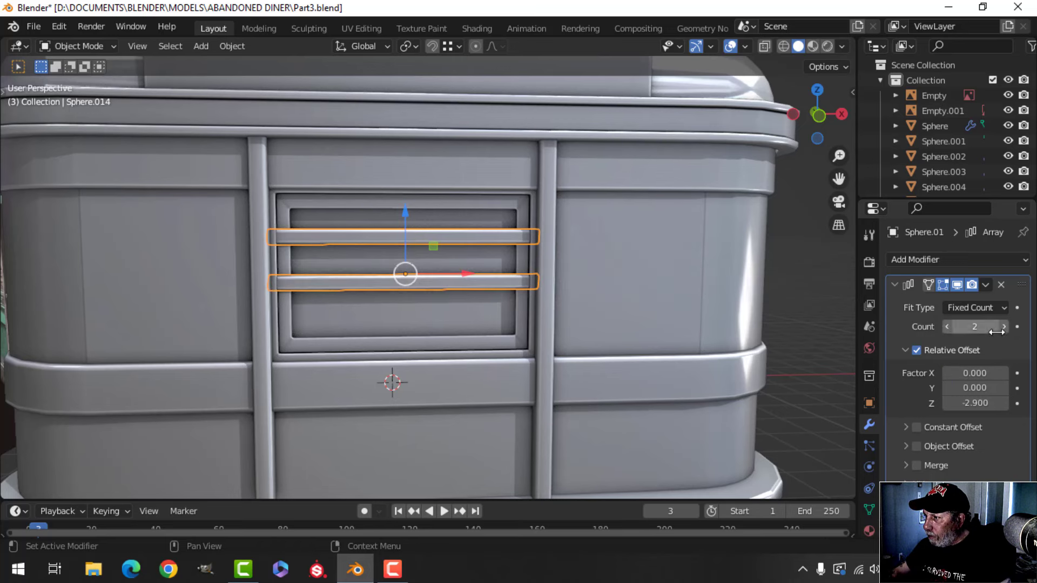
Set the crossbar array's count to 3 and move the bars slightly up along Z to centre them in the window
{"action": "key", "text": "Return"}
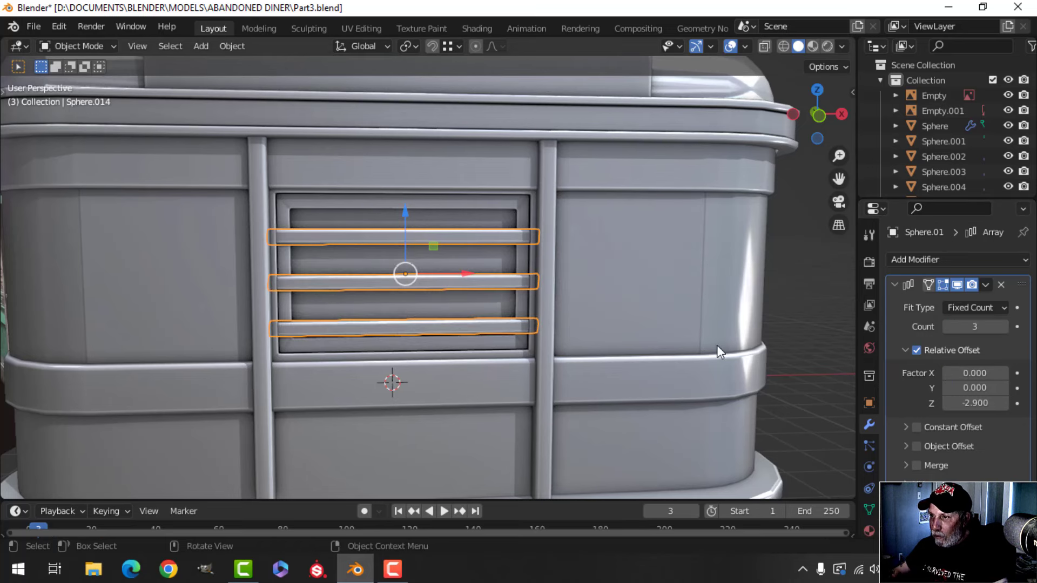
{"action": "key", "text": "alt+a"}
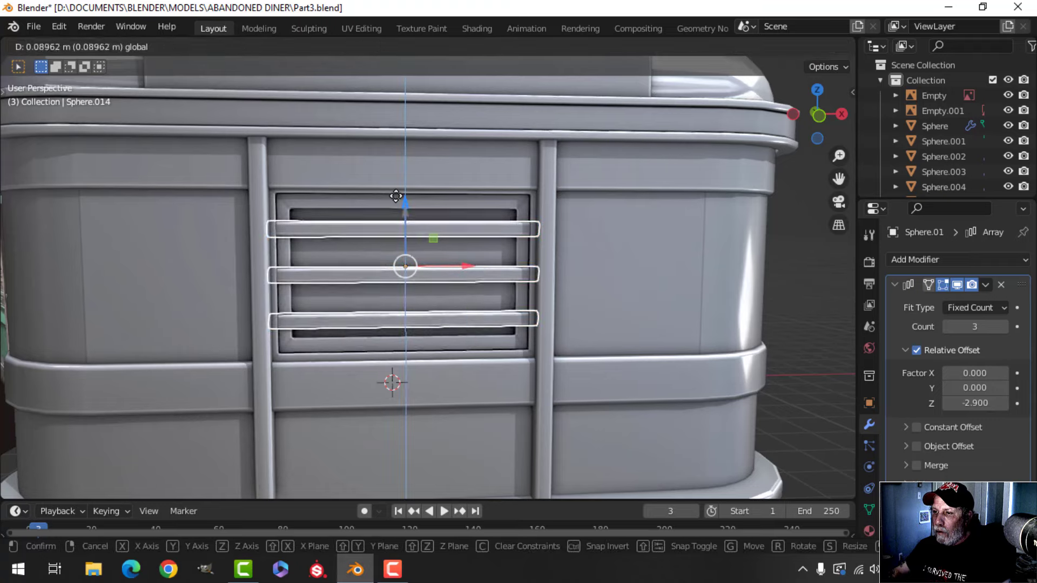
{"action": "scroll", "coordinate": [503, 257], "scroll_direction": "down", "scroll_amount": 3}
{"action": "middle_click_drag", "start_coordinate": [396, 276], "coordinate": [479, 284], "text": "shift"}
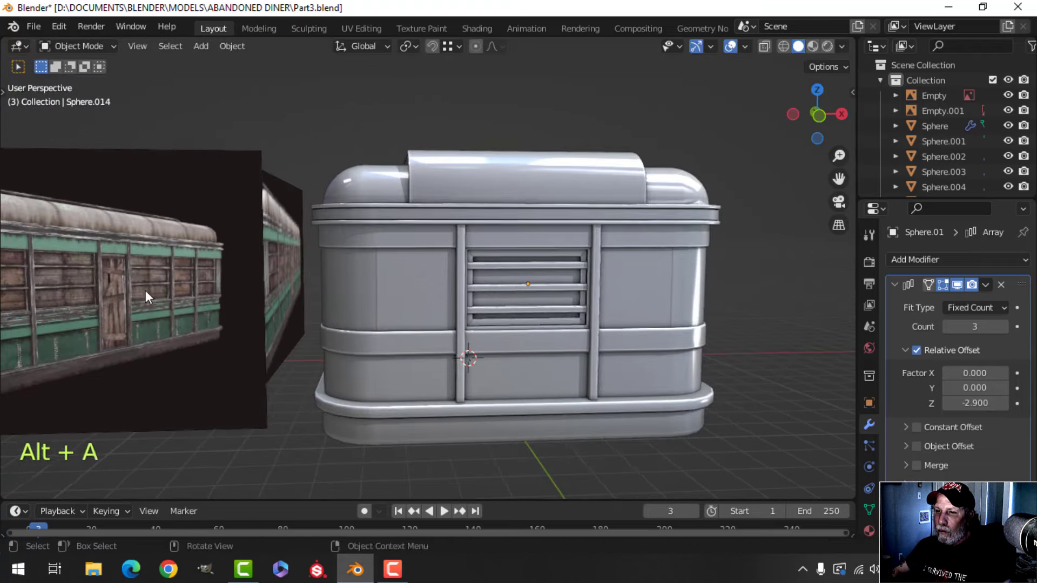
Examine the boarded windows, crossbars and corner framing on the diner reference image
{"action": "middle_click_drag", "start_coordinate": [144, 292], "coordinate": [414, 298], "text": "shift"}
{"action": "middle_click_drag", "start_coordinate": [232, 300], "coordinate": [329, 319]}
{"action": "scroll", "coordinate": [346, 309], "scroll_direction": "up", "scroll_amount": 4}
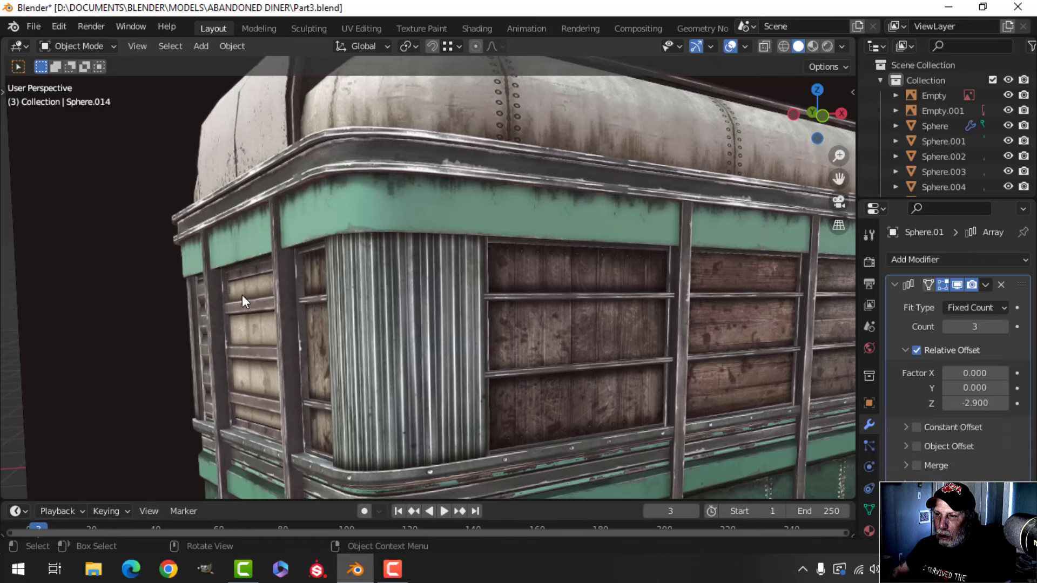
{"action": "scroll", "coordinate": [286, 355], "scroll_direction": "down", "scroll_amount": 3}
{"action": "middle_click_drag", "start_coordinate": [575, 367], "coordinate": [338, 352], "text": "shift"}
{"action": "scroll", "coordinate": [636, 345], "scroll_direction": "down", "scroll_amount": 2}
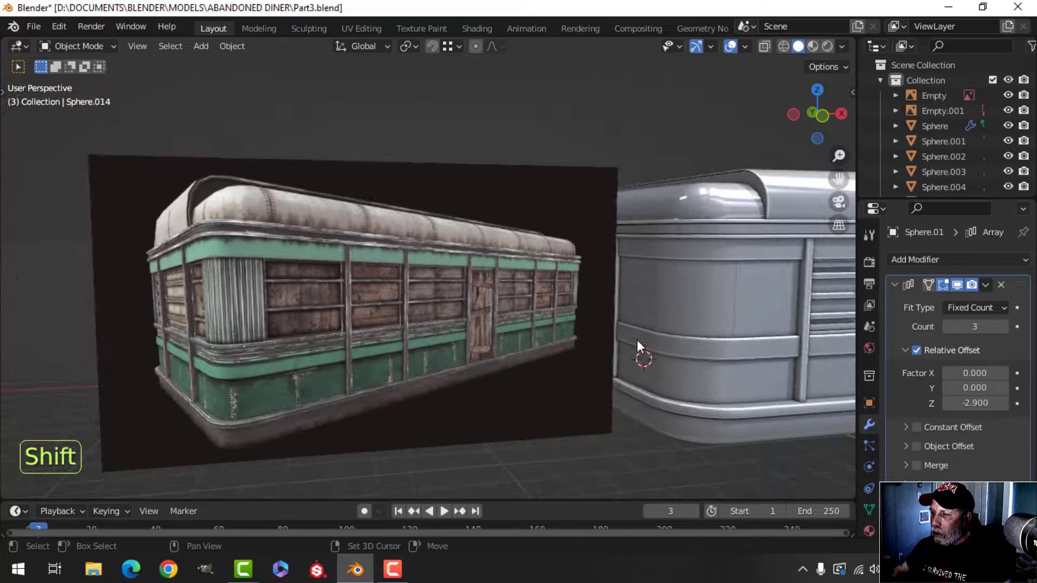
{"action": "middle_click_drag", "start_coordinate": [636, 345], "coordinate": [443, 345], "text": "shift"}
Select the recessed panel behind the crossbars and move its whole mesh slightly inward along Y
{"action": "scroll", "coordinate": [385, 354], "scroll_direction": "up", "scroll_amount": 4}
{"action": "scroll", "coordinate": [444, 346], "scroll_direction": "up", "scroll_amount": 3}
{"action": "middle_click_drag", "start_coordinate": [575, 347], "coordinate": [417, 319], "text": "shift"}
{"action": "left_click", "coordinate": [410, 291]}
{"action": "key", "text": "Tab"}
{"action": "key", "text": "a"}
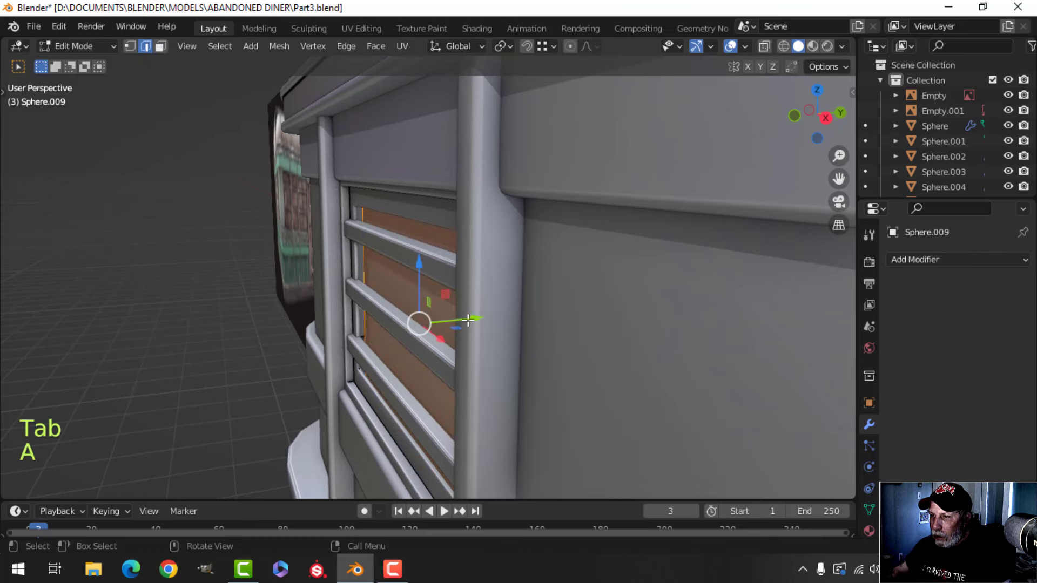
{"action": "left_click_drag", "start_coordinate": [458, 312], "coordinate": [463, 319]}
{"action": "key", "text": "Tab"}
{"action": "middle_click_drag", "start_coordinate": [463, 320], "coordinate": [394, 325]}
{"action": "scroll", "coordinate": [479, 328], "scroll_direction": "down", "scroll_amount": 3}
{"action": "scroll", "coordinate": [470, 336], "scroll_direction": "down", "scroll_amount": 2}
{"action": "key", "text": "alt+a"}
Duplicate the window frame and move the copy along X onto the neighbouring wall section by the rounded corner
{"action": "scroll", "coordinate": [462, 309], "scroll_direction": "up", "scroll_amount": 4}
{"action": "scroll", "coordinate": [436, 328], "scroll_direction": "down", "scroll_amount": 1}
{"action": "scroll", "coordinate": [439, 332], "scroll_direction": "down", "scroll_amount": 1}
{"action": "scroll", "coordinate": [394, 325], "scroll_direction": "up", "scroll_amount": 2}
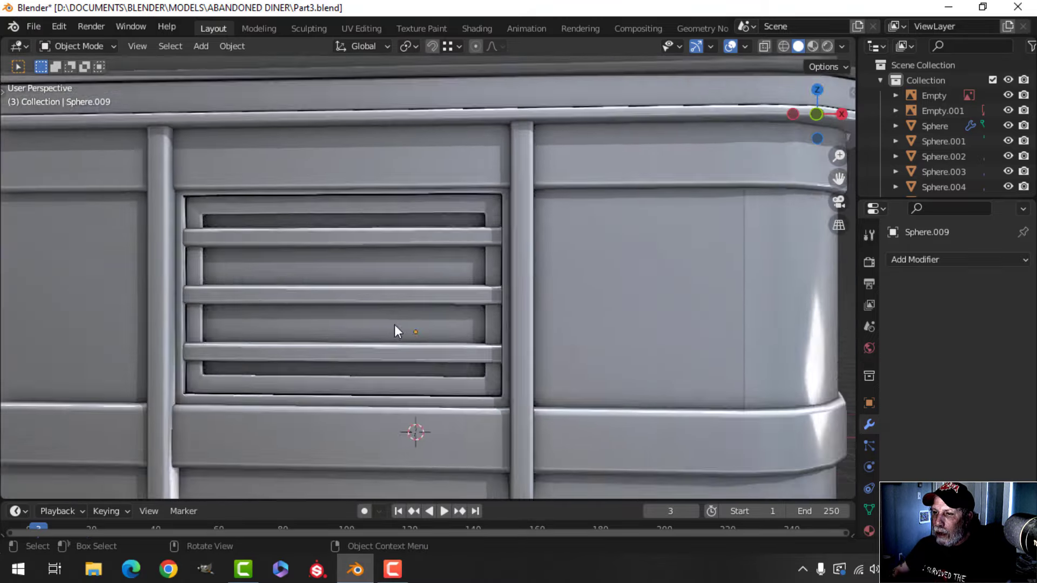
{"action": "scroll", "coordinate": [394, 326], "scroll_direction": "up", "scroll_amount": 1}
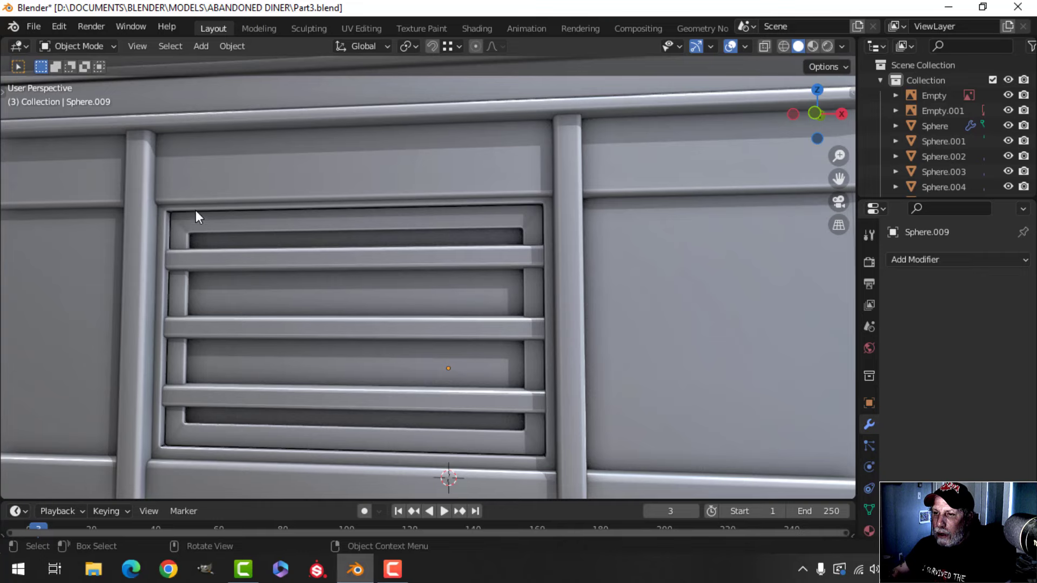
{"action": "left_click", "coordinate": [195, 210]}
{"action": "scroll", "coordinate": [242, 235], "scroll_direction": "down", "scroll_amount": 4}
{"action": "middle_click_drag", "start_coordinate": [422, 320], "coordinate": [369, 330], "text": "shift"}
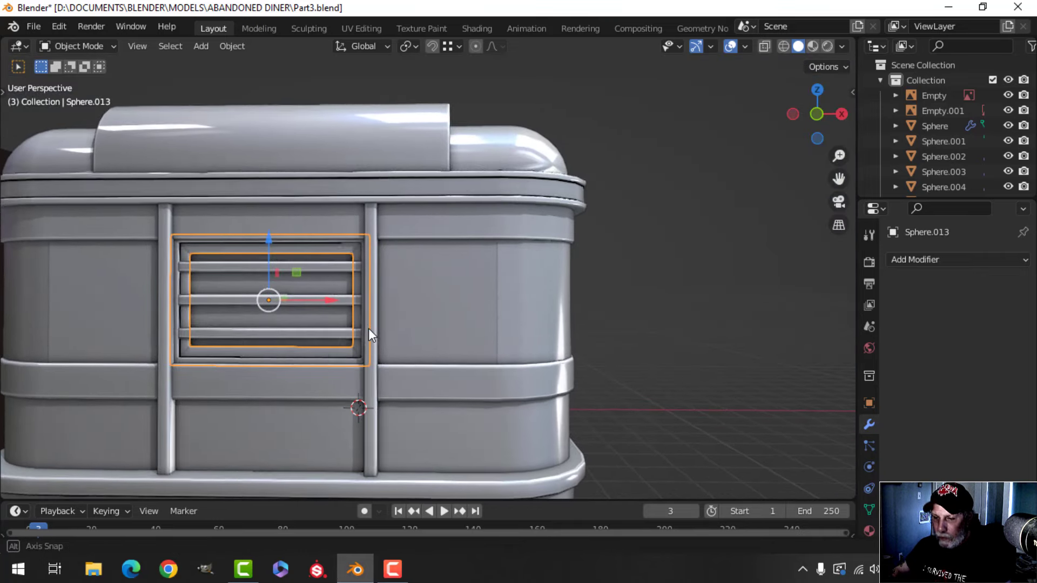
{"action": "key", "text": "shift+d"}
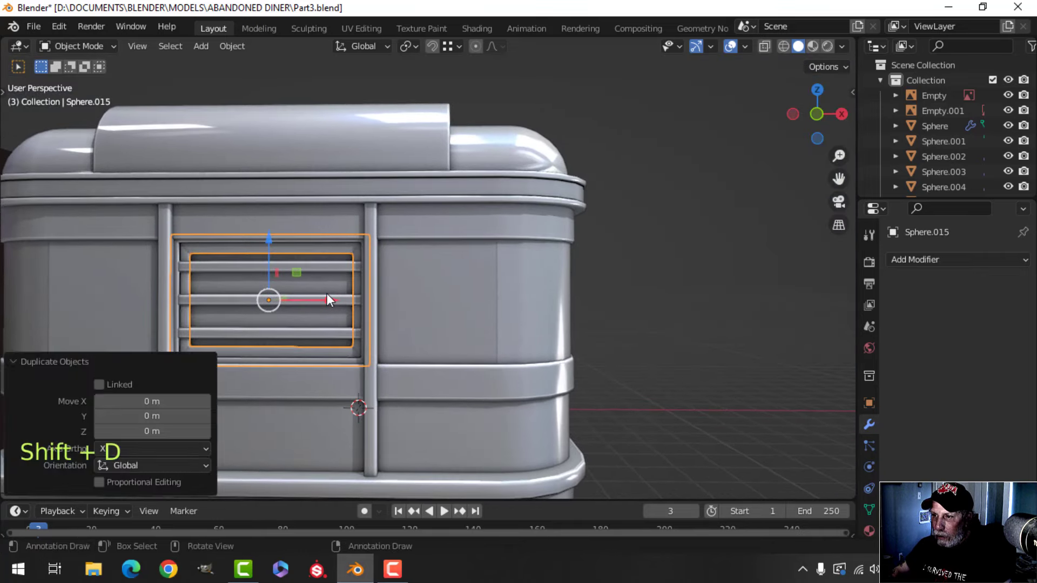
{"action": "left_click_drag", "start_coordinate": [328, 300], "coordinate": [540, 314]}
Select the inner rim's face loop on the copied frame, grow the selection three times and delete those faces
{"action": "scroll", "coordinate": [484, 321], "scroll_direction": "up", "scroll_amount": 4}
{"action": "key", "text": "Tab"}
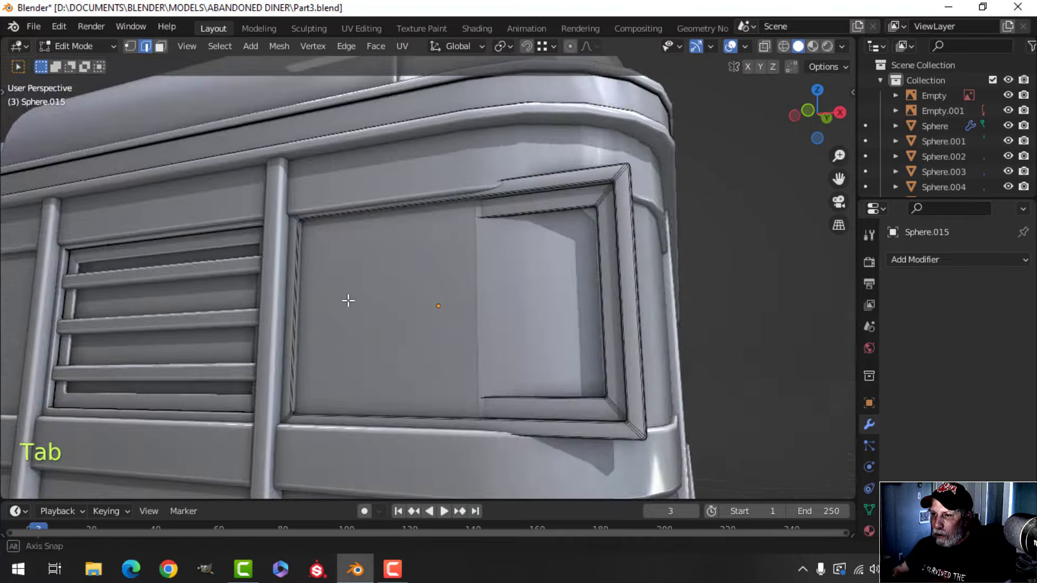
{"action": "scroll", "coordinate": [438, 286], "scroll_direction": "up", "scroll_amount": 3}
{"action": "key", "text": "Tab"}
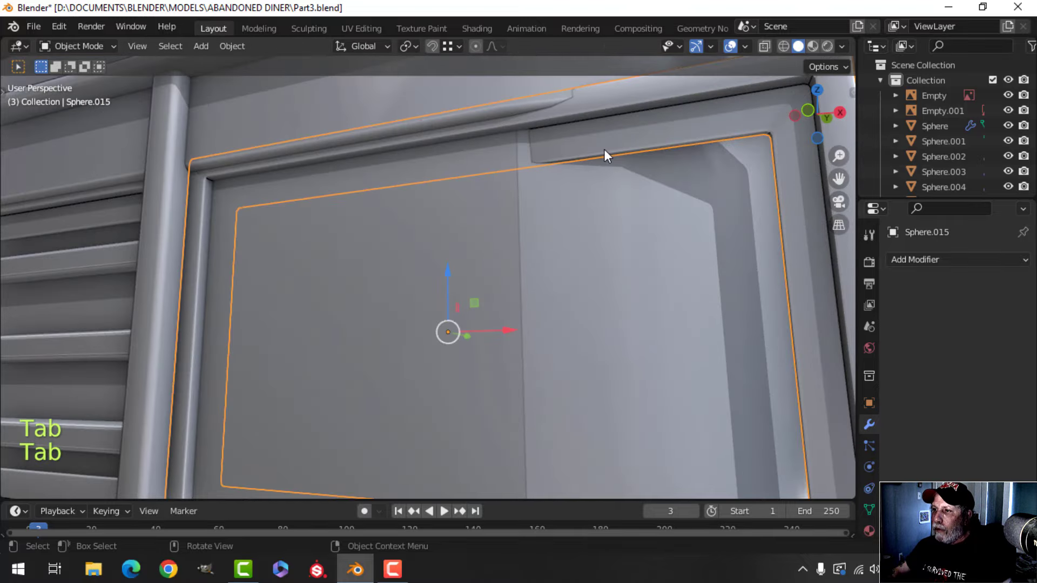
{"action": "key", "text": "Tab"}
{"action": "middle_click_drag", "start_coordinate": [604, 150], "coordinate": [551, 315]}
{"action": "scroll", "coordinate": [488, 226], "scroll_direction": "up", "scroll_amount": 2}
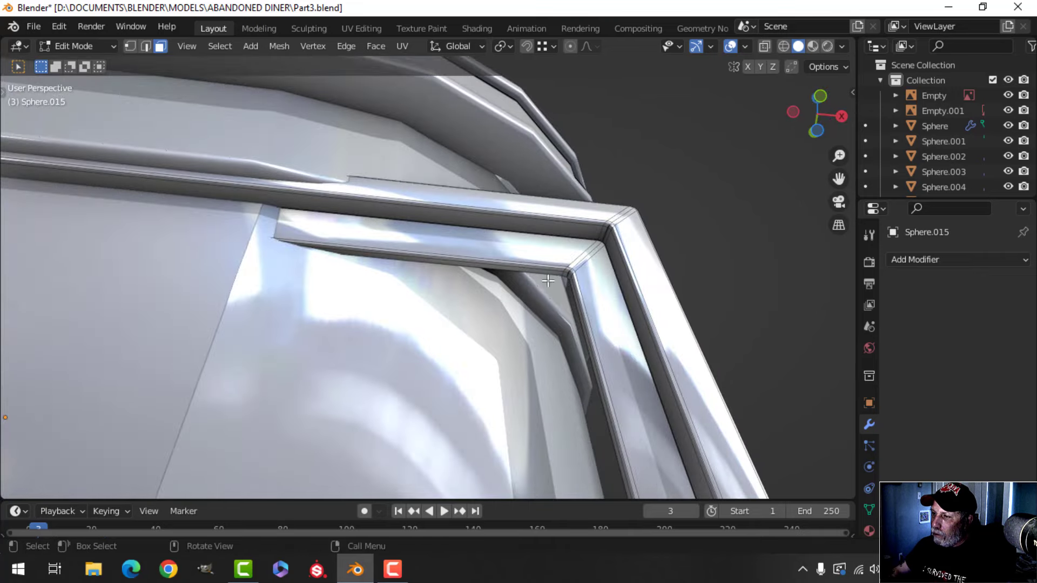
{"action": "scroll", "coordinate": [569, 284], "scroll_direction": "up", "scroll_amount": 5}
{"action": "middle_click_drag", "start_coordinate": [749, 269], "coordinate": [713, 280], "text": "shift"}
{"action": "left_click", "coordinate": [711, 280], "text": "alt+shift"}
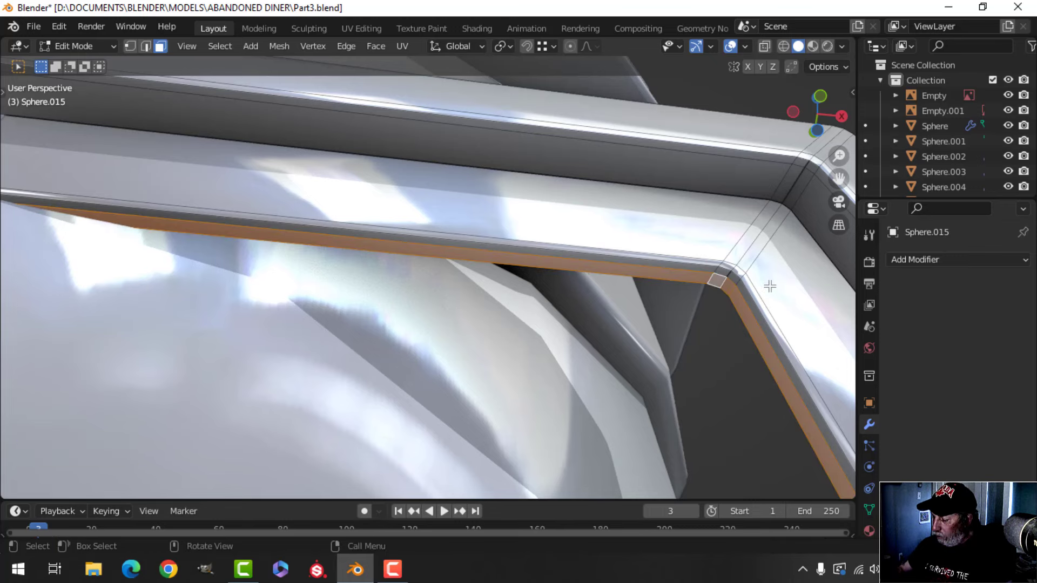
{"action": "key", "text": "ctrl+KP_Add"}
{"action": "key", "text": "ctrl+KP_Add"}
{"action": "key", "text": "ctrl+KP_Add"}
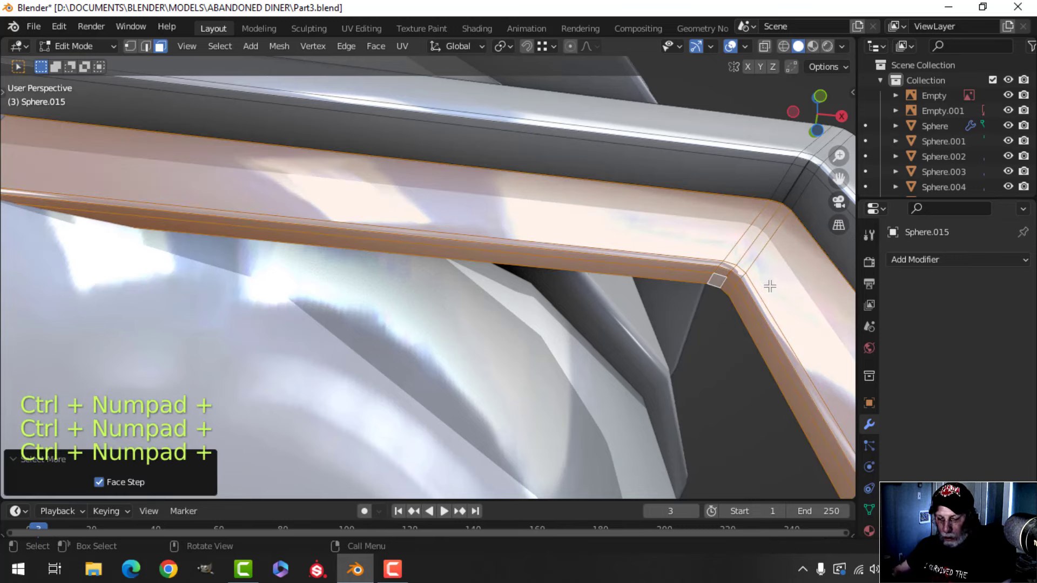
{"action": "key", "text": "x"}
{"action": "left_click", "coordinate": [760, 286]}
Move the copied frame's whole mesh about -0.059 m along X toward the vertical post and nudge it along Z
{"action": "middle_click_drag", "start_coordinate": [732, 283], "coordinate": [484, 333]}
{"action": "middle_click_drag", "start_coordinate": [392, 344], "coordinate": [429, 312], "text": "shift"}
{"action": "key", "text": "a"}
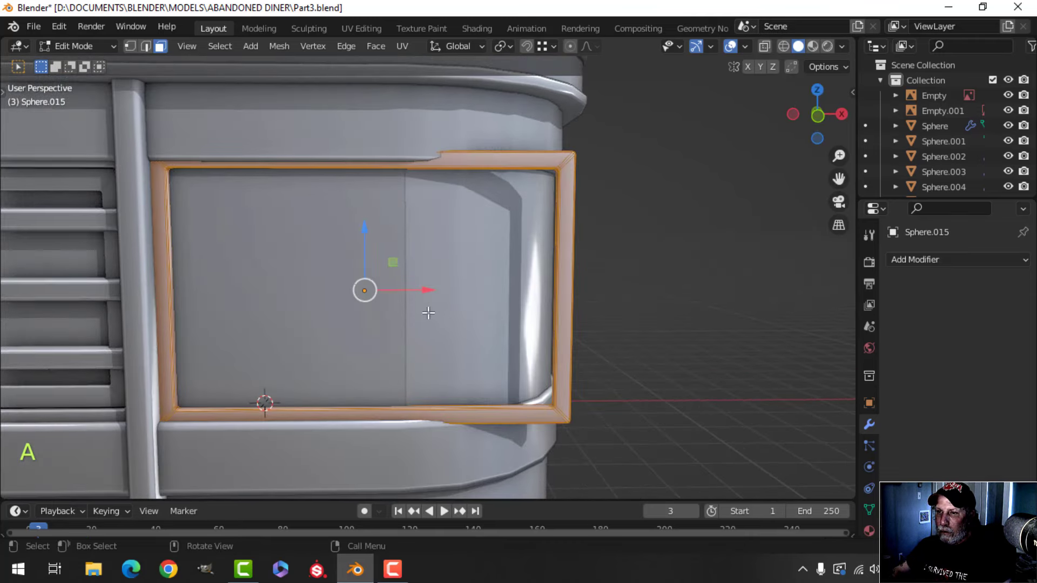
{"action": "left_click_drag", "start_coordinate": [427, 289], "coordinate": [416, 289]}
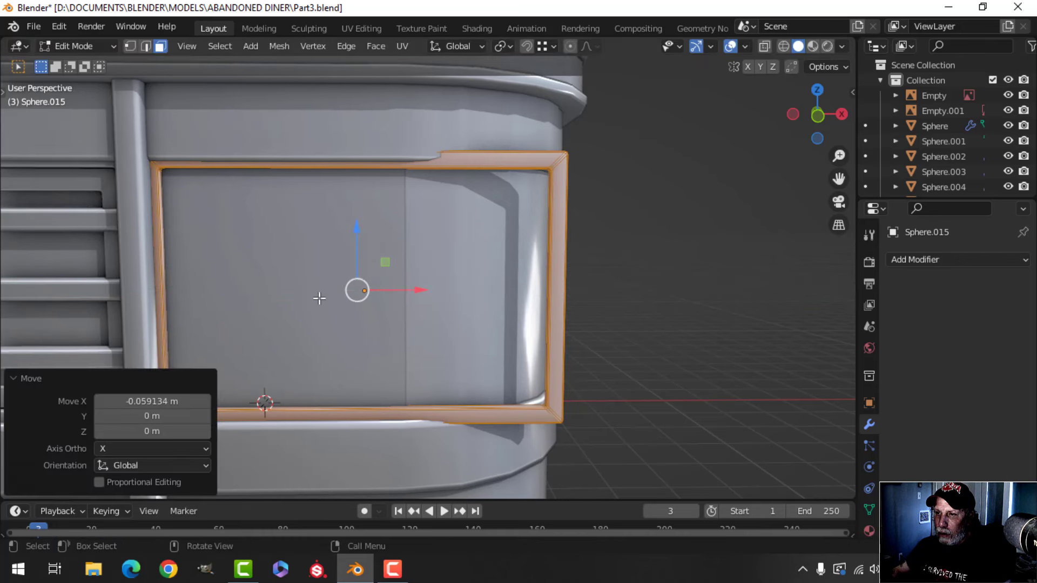
{"action": "left_click_drag", "start_coordinate": [365, 231], "coordinate": [360, 234]}
In wireframe front view, move the copied frame's outer vertical side about -1.204 m along X to narrow the frame
{"action": "key", "text": "KP_1"}
{"action": "key", "text": "z"}
{"action": "key", "text": "alt+a"}
{"action": "key", "text": "b"}
{"action": "left_click_drag", "start_coordinate": [481, 168], "coordinate": [561, 390]}
{"action": "left_click_drag", "start_coordinate": [557, 281], "coordinate": [457, 288]}
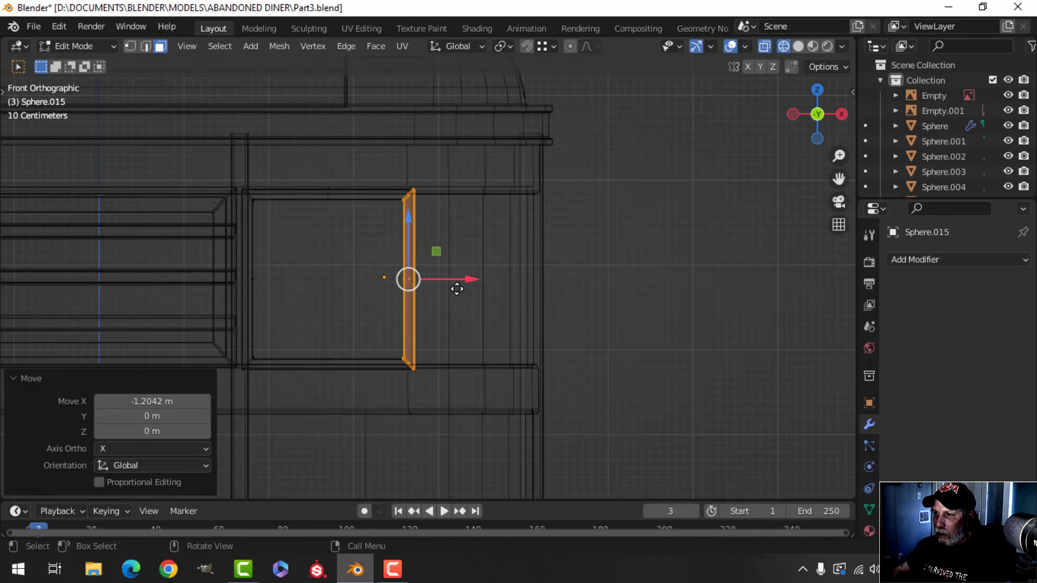
{"action": "key", "text": "z"}
{"action": "left_click", "coordinate": [569, 294]}
{"action": "key", "text": "Tab"}
{"action": "key", "text": "alt+a"}
Examine how the narrowed side frame fits the end wall and compares with the central window
{"action": "middle_click_drag", "start_coordinate": [457, 287], "coordinate": [411, 304]}
{"action": "scroll", "coordinate": [420, 295], "scroll_direction": "up", "scroll_amount": 3}
{"action": "scroll", "coordinate": [452, 273], "scroll_direction": "up", "scroll_amount": 3}
{"action": "scroll", "coordinate": [330, 321], "scroll_direction": "down", "scroll_amount": 3}
{"action": "middle_click_drag", "start_coordinate": [330, 322], "coordinate": [527, 316], "text": "shift"}
{"action": "scroll", "coordinate": [458, 304], "scroll_direction": "down", "scroll_amount": 3}
{"action": "middle_click_drag", "start_coordinate": [486, 316], "coordinate": [511, 308]}
{"action": "scroll", "coordinate": [519, 291], "scroll_direction": "up", "scroll_amount": 2}
{"action": "scroll", "coordinate": [503, 332], "scroll_direction": "down", "scroll_amount": 5}
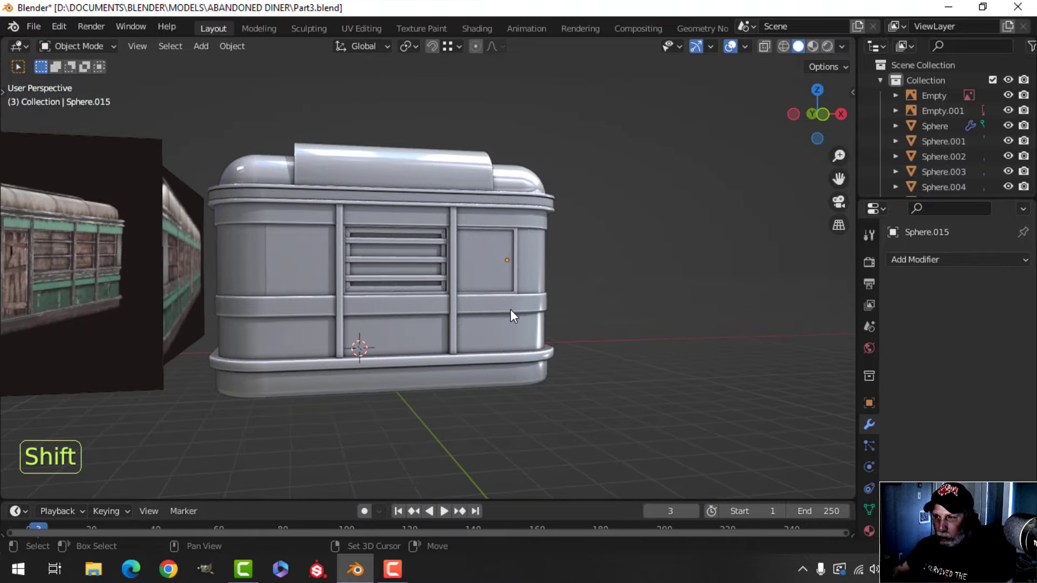
Reset the 3D cursor to the world origin and set the narrowed frame's origin to the 3D cursor
{"action": "key", "text": "shift+c"}
{"action": "scroll", "coordinate": [493, 322], "scroll_direction": "up", "scroll_amount": 4}
{"action": "middle_click_drag", "start_coordinate": [608, 309], "coordinate": [465, 260], "text": "shift"}
{"action": "scroll", "coordinate": [519, 333], "scroll_direction": "up", "scroll_amount": 3}
{"action": "scroll", "coordinate": [479, 237], "scroll_direction": "down", "scroll_amount": 1}
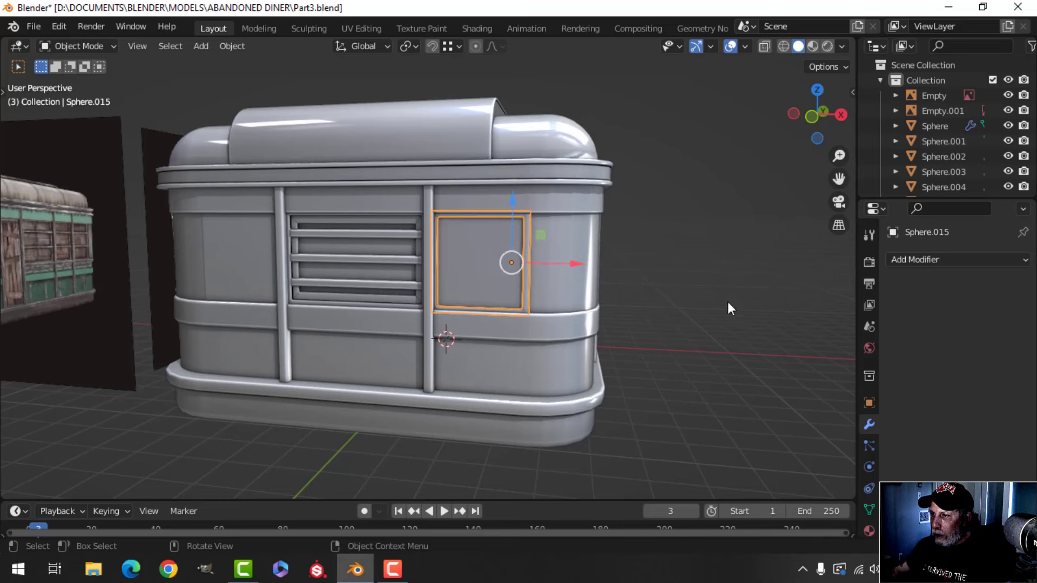
{"action": "left_click", "coordinate": [232, 47]}
{"action": "mouse_move", "coordinate": [265, 79]}
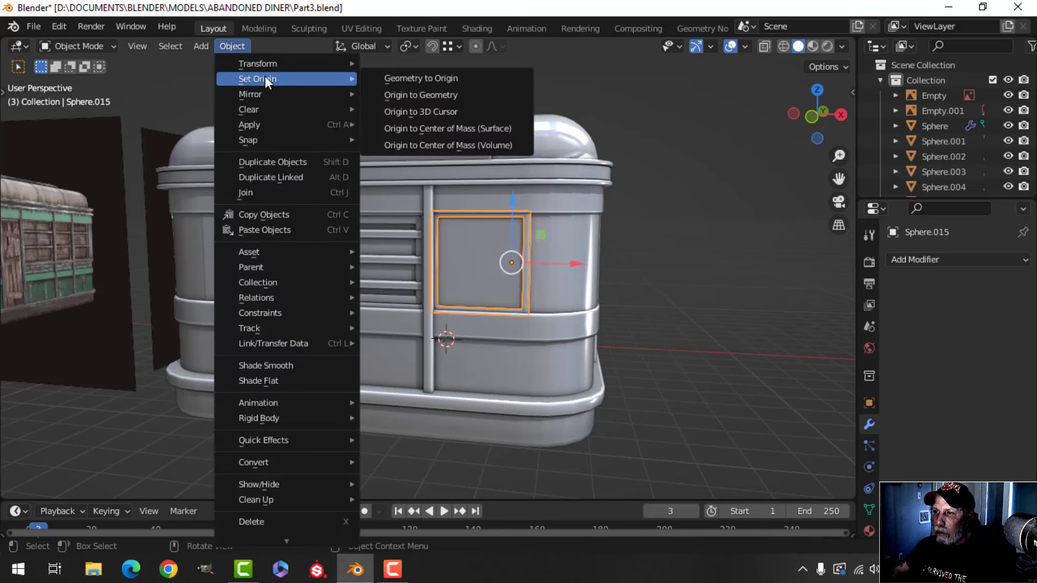
{"action": "left_click", "coordinate": [419, 111]}
Add a Mirror modifier to the narrowed frame and mirror it on both the X and Y axes
{"action": "left_click", "coordinate": [928, 260]}
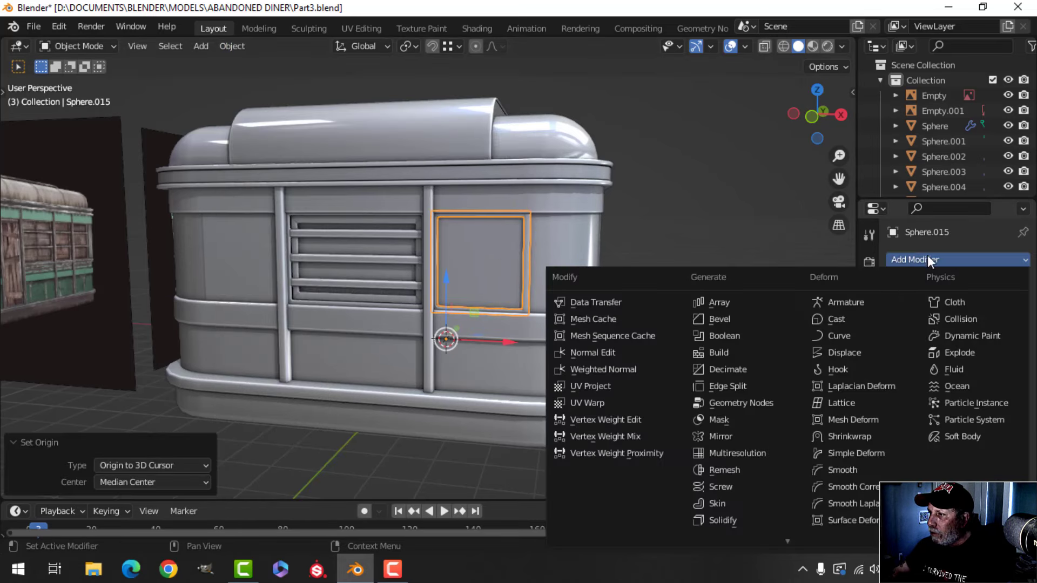
{"action": "left_click", "coordinate": [763, 436]}
{"action": "key", "text": "alt+a"}
{"action": "middle_click_drag", "start_coordinate": [474, 321], "coordinate": [487, 310]}
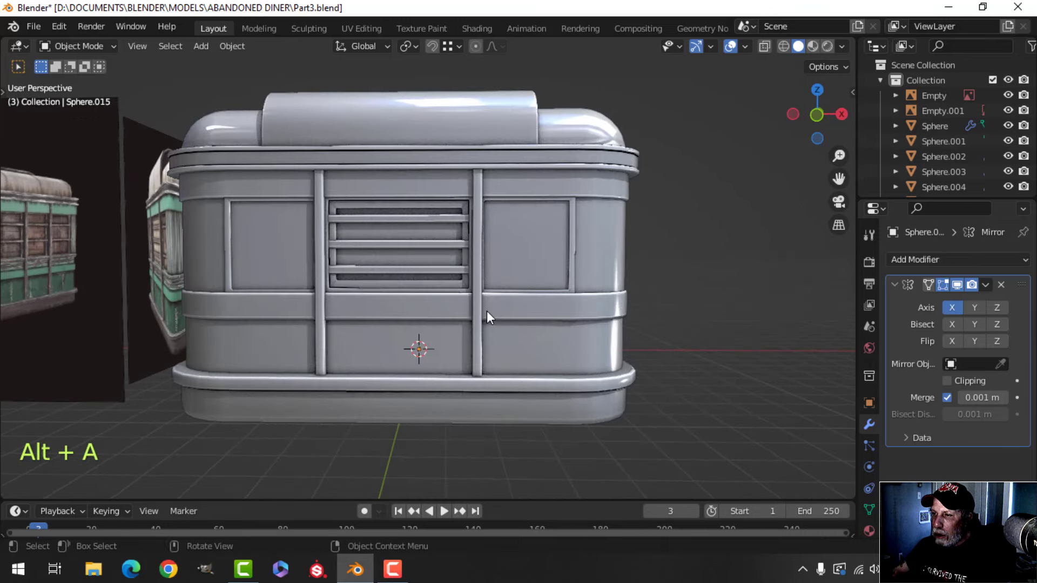
{"action": "left_click", "coordinate": [572, 248]}
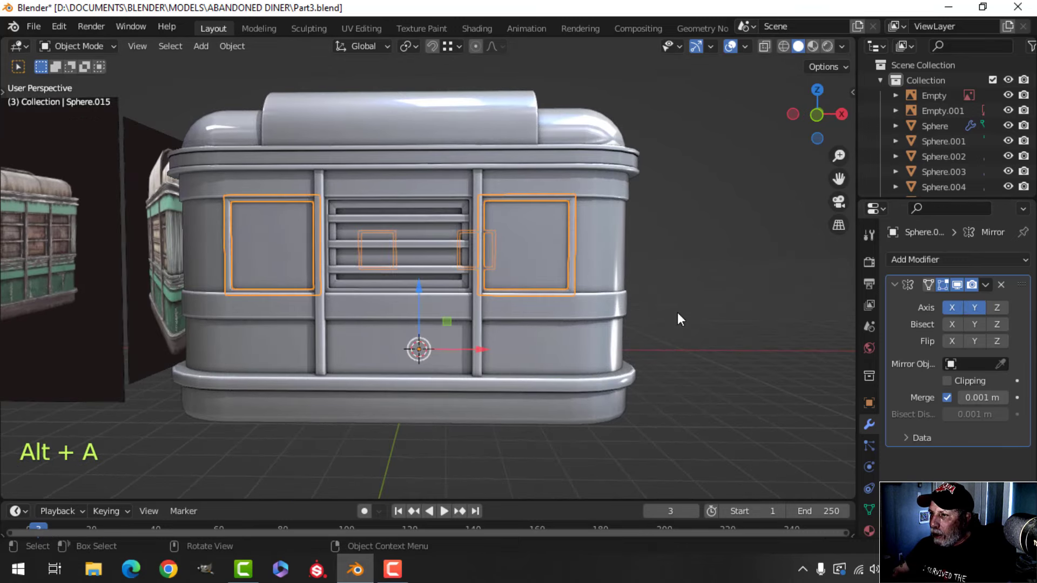
{"action": "key", "text": "alt+a"}
{"action": "middle_click_drag", "start_coordinate": [690, 287], "coordinate": [335, 342]}
Duplicate the arrayed crossbars, move the copy about 3.37 m along X to the side frame and remove its Array modifier
{"action": "middle_click_drag", "start_coordinate": [708, 359], "coordinate": [546, 409], "text": "shift"}
{"action": "scroll", "coordinate": [552, 354], "scroll_direction": "up", "scroll_amount": 4}
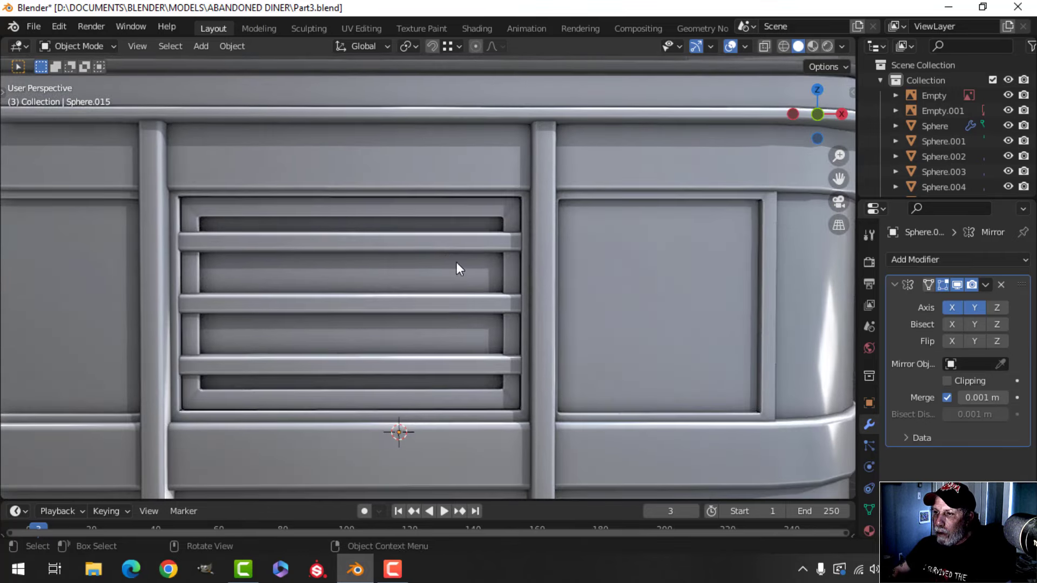
{"action": "left_click", "coordinate": [458, 249]}
{"action": "scroll", "coordinate": [575, 322], "scroll_direction": "down", "scroll_amount": 5}
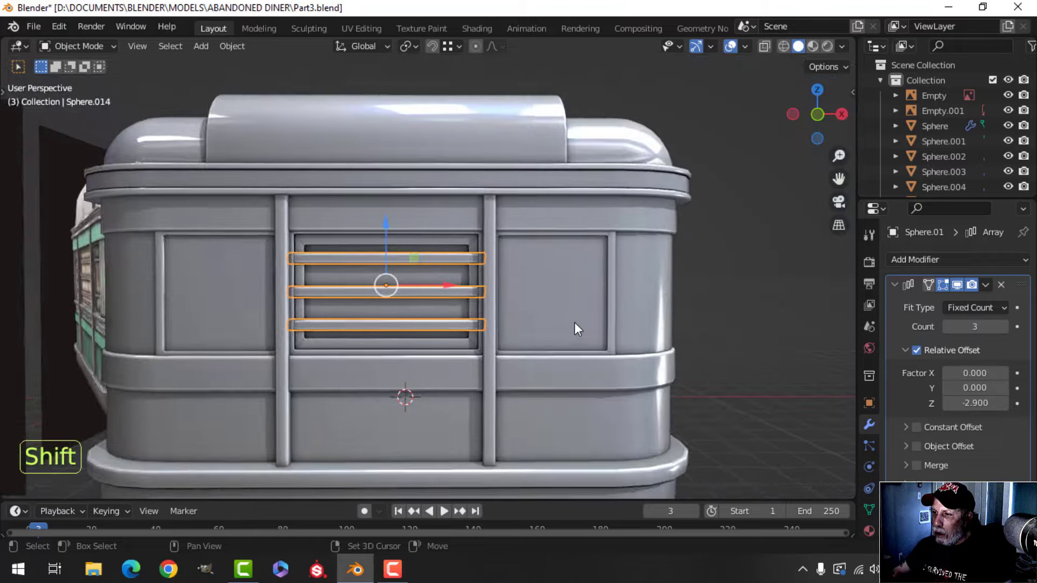
{"action": "middle_click_drag", "start_coordinate": [574, 322], "coordinate": [542, 317], "text": "shift"}
{"action": "key", "text": "shift+d"}
{"action": "left_click_drag", "start_coordinate": [410, 281], "coordinate": [618, 281]}
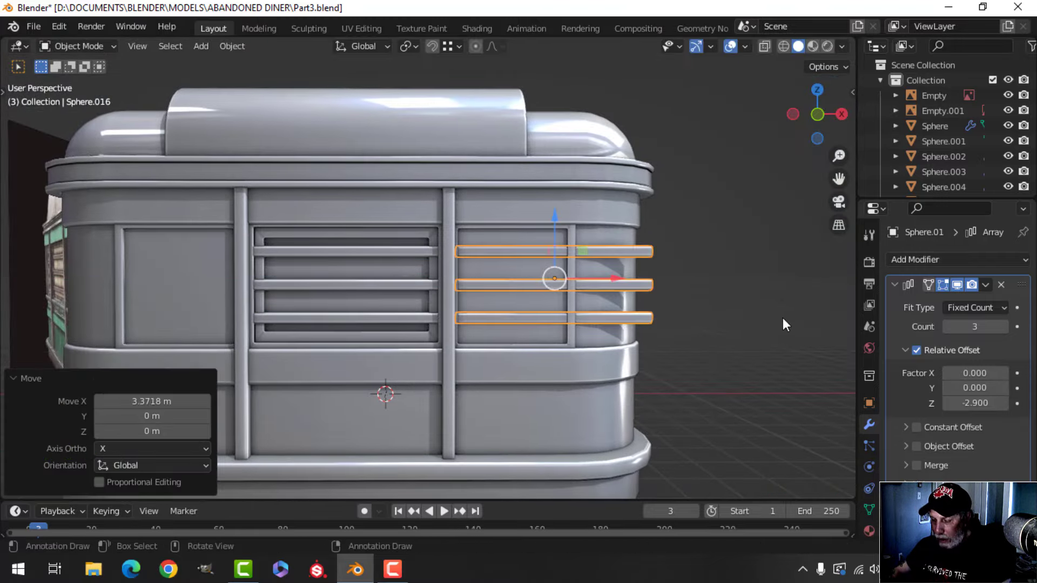
{"action": "left_click", "coordinate": [1001, 286]}
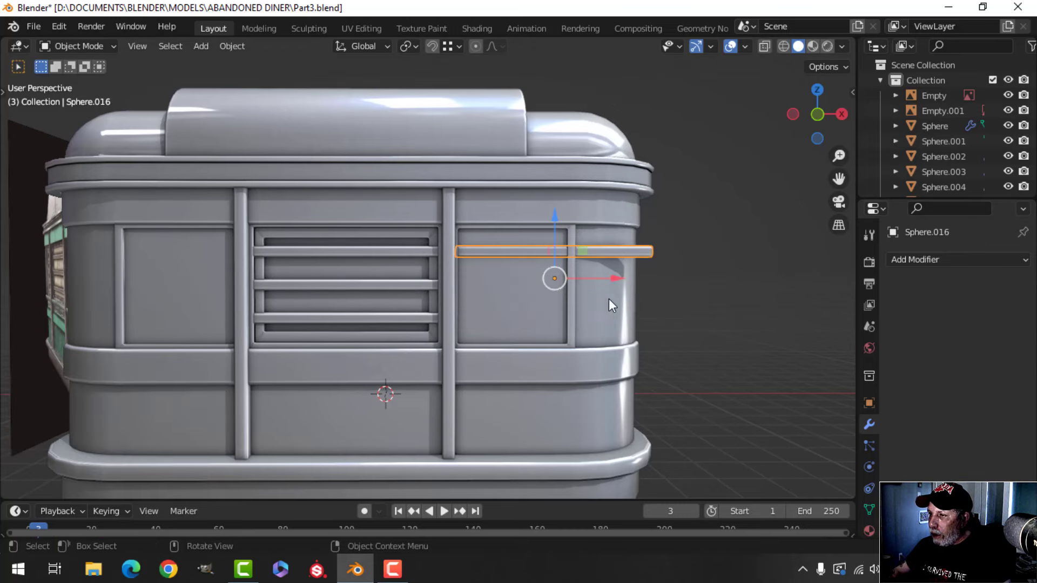
In wireframe front view, shorten the copied bar by moving its outer end -1.357 m along X to the side frame's edge
{"action": "middle_click_drag", "start_coordinate": [608, 299], "coordinate": [588, 303]}
{"action": "key", "text": "KP_1"}
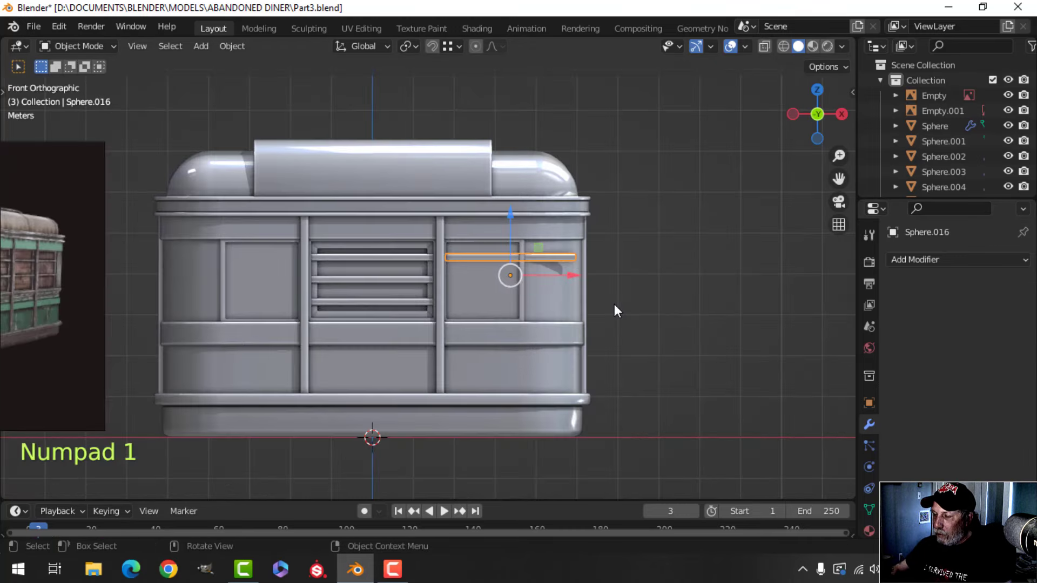
{"action": "key", "text": "Tab"}
{"action": "scroll", "coordinate": [621, 303], "scroll_direction": "up", "scroll_amount": 4}
{"action": "middle_click_drag", "start_coordinate": [635, 304], "coordinate": [556, 316], "text": "shift"}
{"action": "key", "text": "alt+a"}
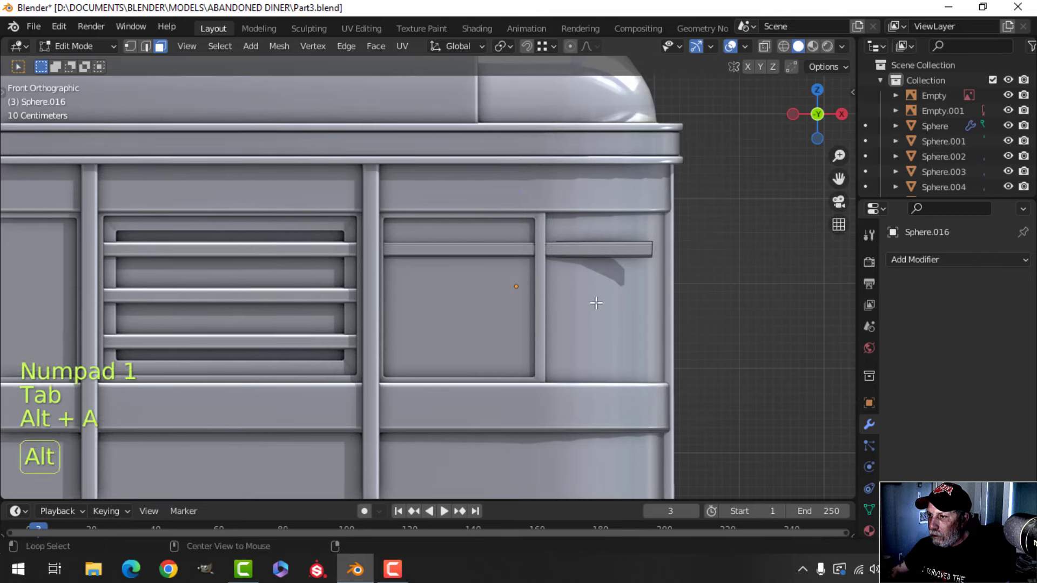
{"action": "key", "text": "z"}
{"action": "left_click", "coordinate": [477, 301]}
{"action": "key", "text": "b"}
{"action": "left_click_drag", "start_coordinate": [645, 214], "coordinate": [747, 351]}
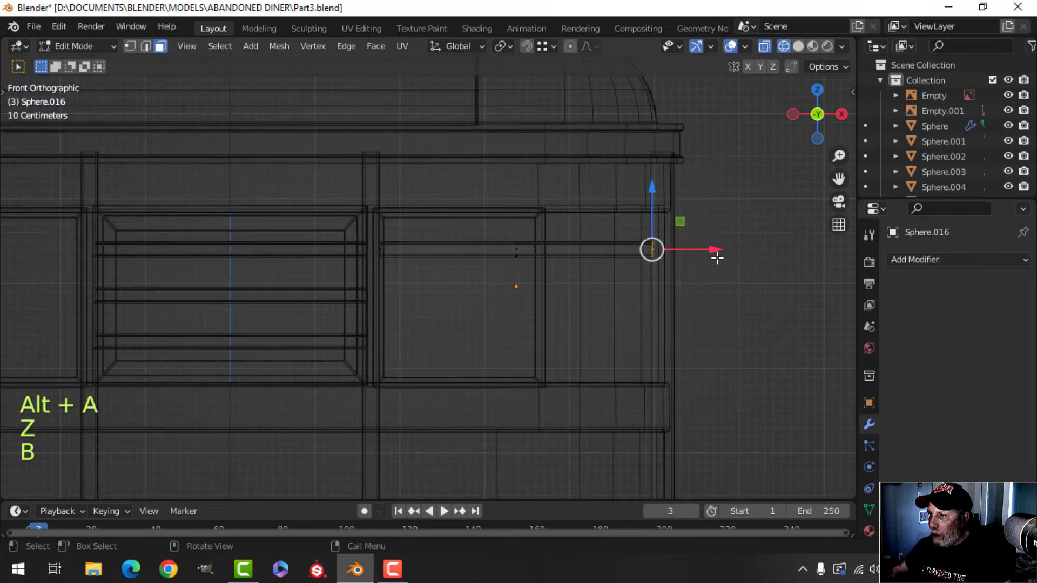
{"action": "left_click_drag", "start_coordinate": [717, 258], "coordinate": [596, 279]}
{"action": "key", "text": "z"}
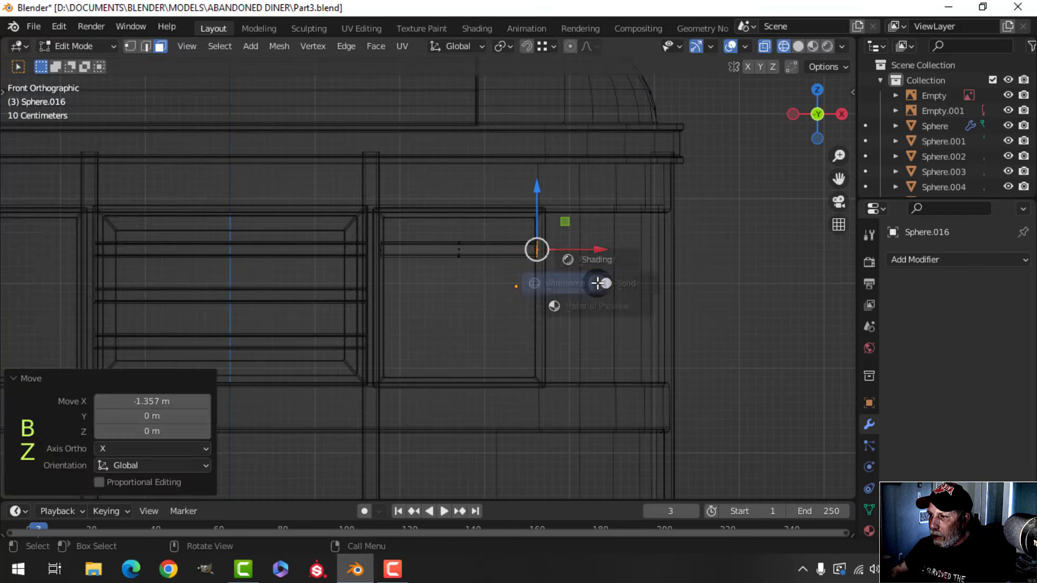
{"action": "left_click", "coordinate": [664, 293]}
Select the shortened bar's whole mesh and move it outward along Y in front of the side frame
{"action": "middle_click_drag", "start_coordinate": [664, 294], "coordinate": [592, 324]}
{"action": "scroll", "coordinate": [513, 330], "scroll_direction": "down", "scroll_amount": 4}
{"action": "middle_click_drag", "start_coordinate": [513, 330], "coordinate": [586, 321], "text": "shift"}
{"action": "scroll", "coordinate": [624, 301], "scroll_direction": "up", "scroll_amount": 4}
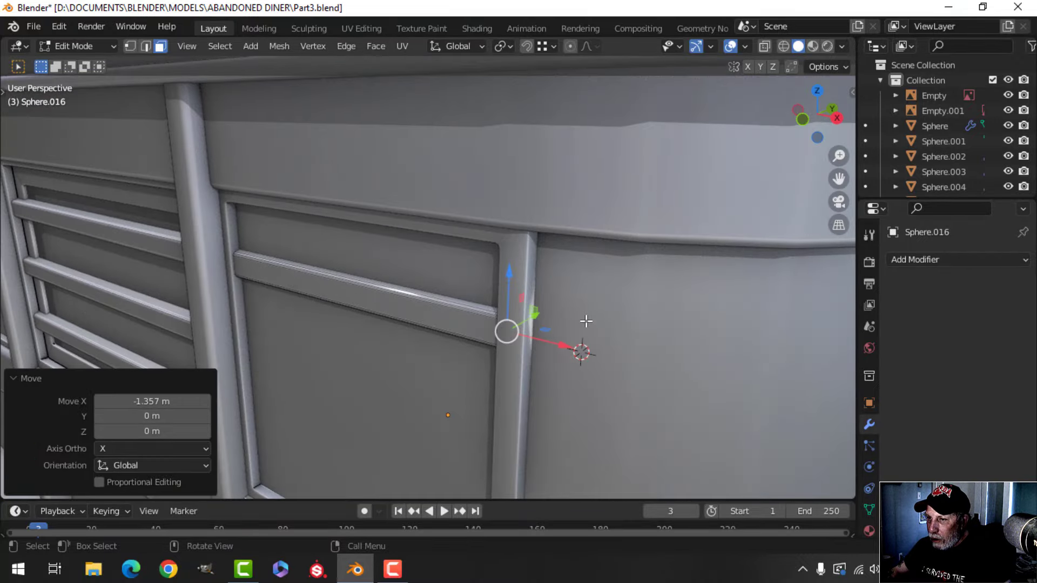
{"action": "key", "text": "a"}
{"action": "mouse_move", "coordinate": [534, 342]}
{"action": "middle_mouse_down", "text": "shift"}
{"action": "mouse_move", "coordinate": [557, 335]}
{"action": "mouse_move", "coordinate": [528, 333]}
{"action": "middle_mouse_up", "text": "shift"}
{"action": "middle_click_drag", "start_coordinate": [382, 312], "coordinate": [437, 305], "text": "shift"}
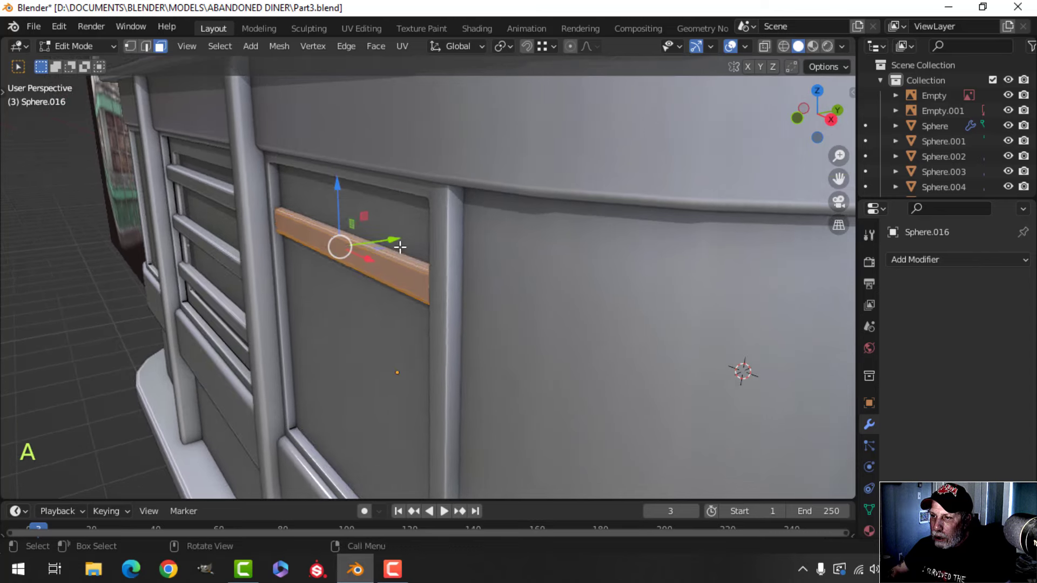
{"action": "left_click_drag", "start_coordinate": [400, 247], "coordinate": [357, 250]}
{"action": "key", "text": "alt+a"}
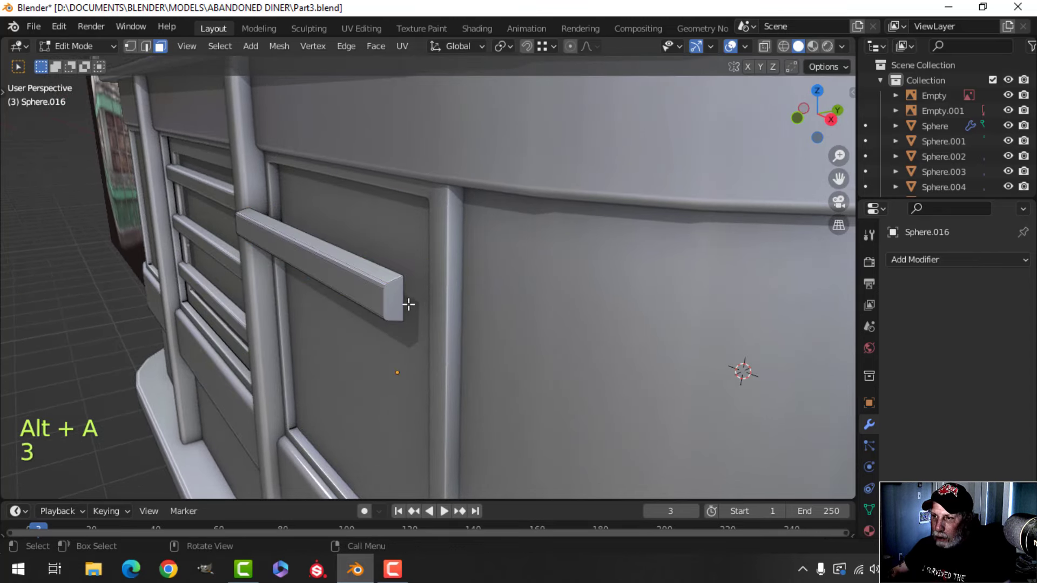
Delete the selected end face of the side frame's crossbar
{"action": "middle_click_drag", "start_coordinate": [385, 331], "coordinate": [488, 334]}
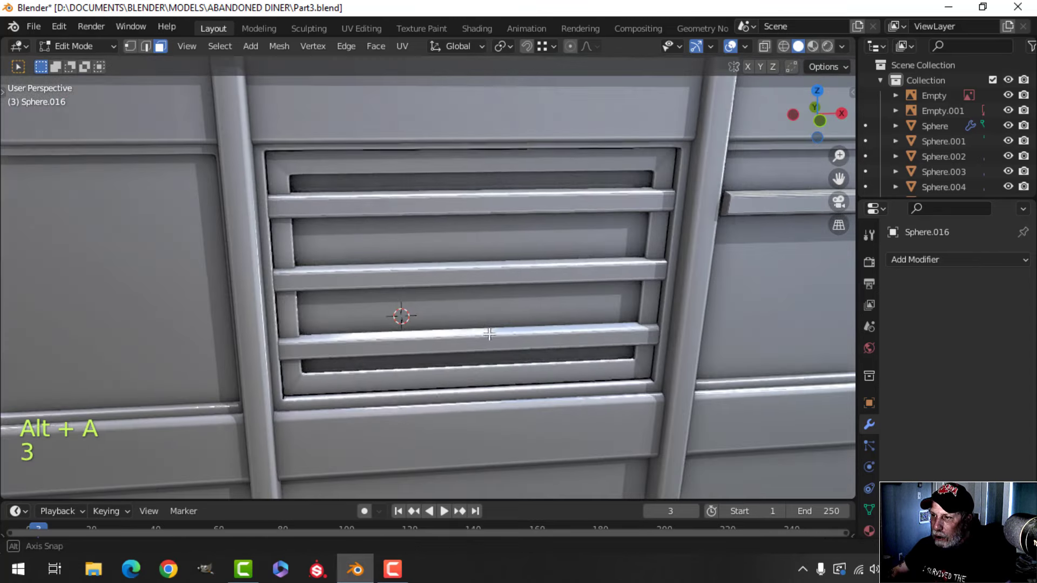
{"action": "key", "text": "x"}
{"action": "left_click", "coordinate": [726, 204]}
{"action": "scroll", "coordinate": [396, 232], "scroll_direction": "down", "scroll_amount": 4}
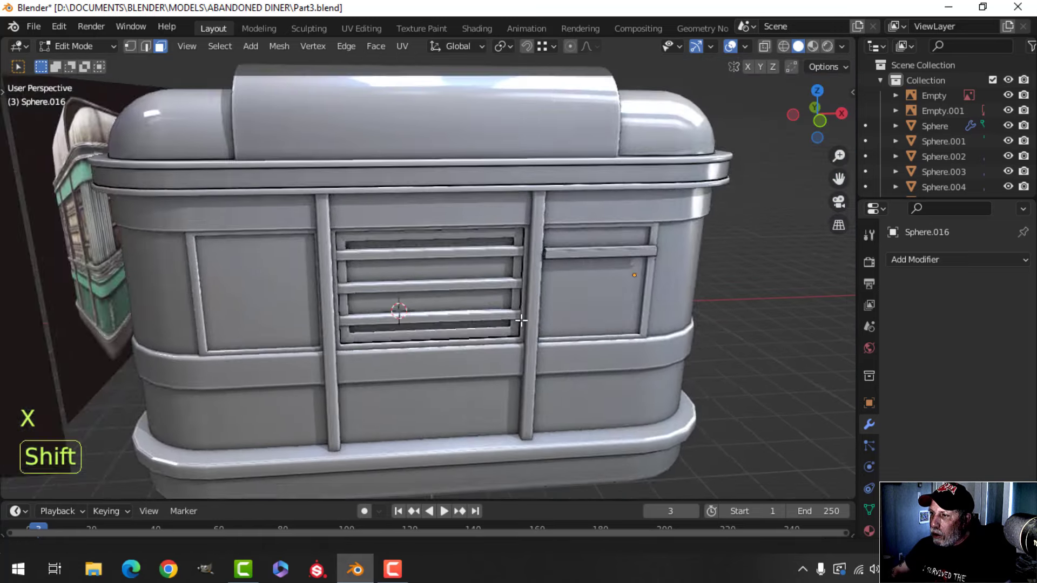
Select the whole crossbar mesh and scale it to 0.671 along Z
{"action": "key", "text": "a"}
{"action": "middle_click_drag", "start_coordinate": [521, 322], "coordinate": [471, 342], "text": "shift"}
{"action": "scroll", "coordinate": [447, 340], "scroll_direction": "up", "scroll_amount": 4}
{"action": "key", "text": "s"}
{"action": "key", "text": "z"}
{"action": "left_click", "coordinate": [470, 317]}
Scale the side crossbar down slightly along Y and move it about 0.227 m along Y toward the side frame
{"action": "mouse_move", "coordinate": [471, 342]}
{"action": "middle_mouse_down", "text": "shift"}
{"action": "mouse_move", "coordinate": [488, 352]}
{"action": "mouse_move", "coordinate": [444, 354]}
{"action": "mouse_move", "coordinate": [483, 346]}
{"action": "middle_mouse_up", "text": "shift"}
{"action": "scroll", "coordinate": [444, 354], "scroll_direction": "up", "scroll_amount": 2}
{"action": "middle_click_drag", "start_coordinate": [483, 346], "coordinate": [462, 342], "text": "shift"}
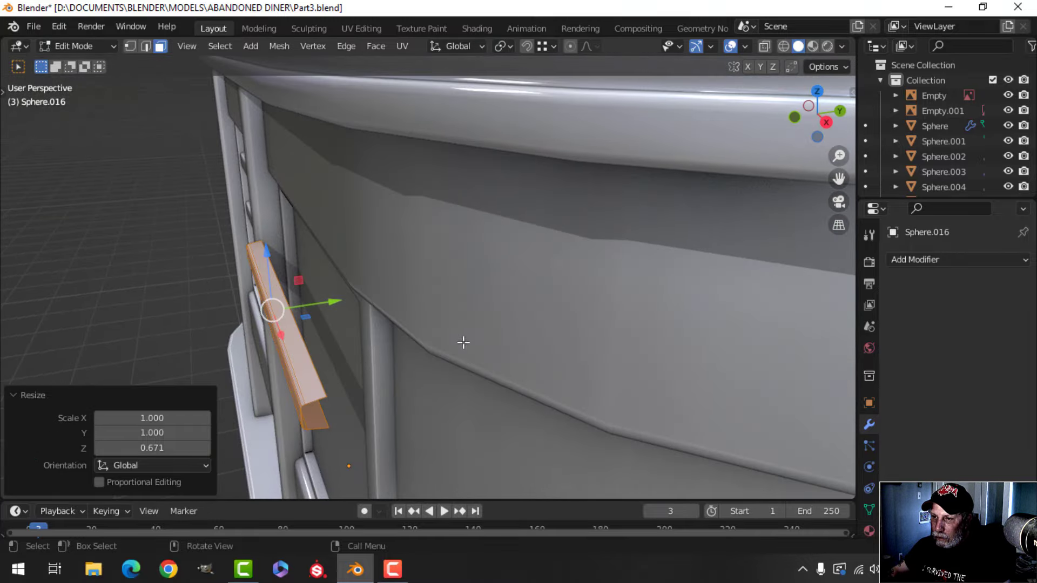
{"action": "middle_click_drag", "start_coordinate": [335, 350], "coordinate": [442, 339], "text": "shift"}
{"action": "key", "text": "s"}
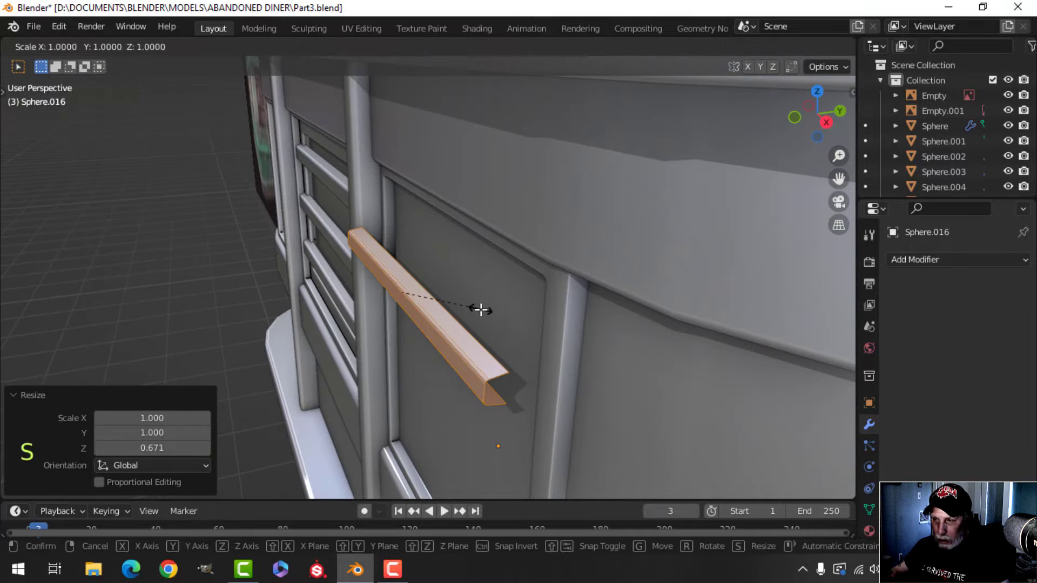
{"action": "key", "text": "y"}
{"action": "left_click", "coordinate": [470, 294]}
{"action": "left_click_drag", "start_coordinate": [463, 282], "coordinate": [507, 265]}
Examine the number and spacing of the window crossbars in the diner reference image
{"action": "middle_click_drag", "start_coordinate": [507, 266], "coordinate": [656, 316]}
{"action": "scroll", "coordinate": [586, 324], "scroll_direction": "down", "scroll_amount": 2}
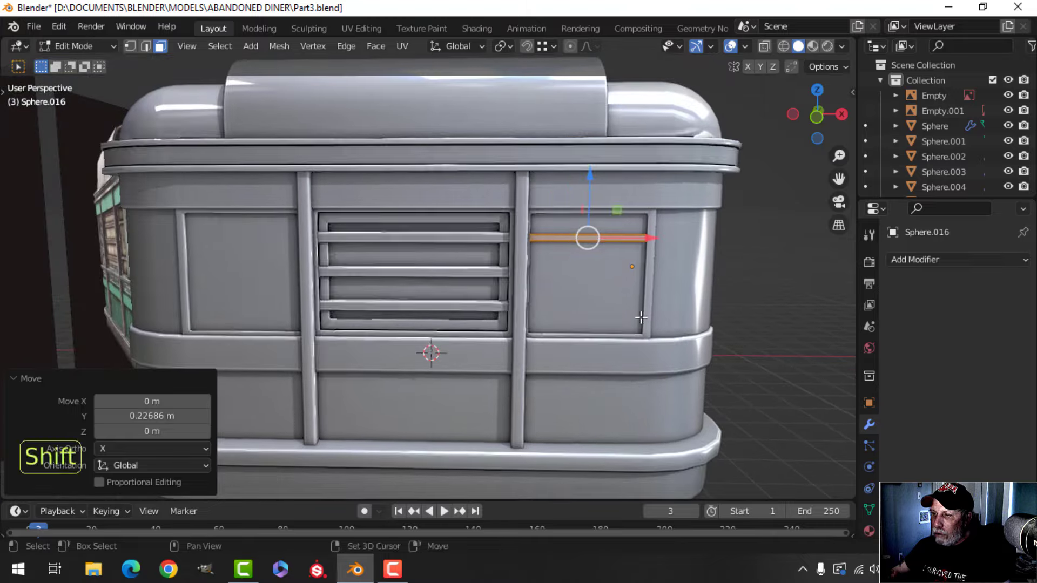
{"action": "scroll", "coordinate": [298, 325], "scroll_direction": "down", "scroll_amount": 4}
{"action": "middle_click_drag", "start_coordinate": [294, 315], "coordinate": [574, 310], "text": "shift"}
{"action": "middle_click_drag", "start_coordinate": [287, 290], "coordinate": [379, 303], "text": "shift"}
{"action": "scroll", "coordinate": [379, 303], "scroll_direction": "up", "scroll_amount": 3}
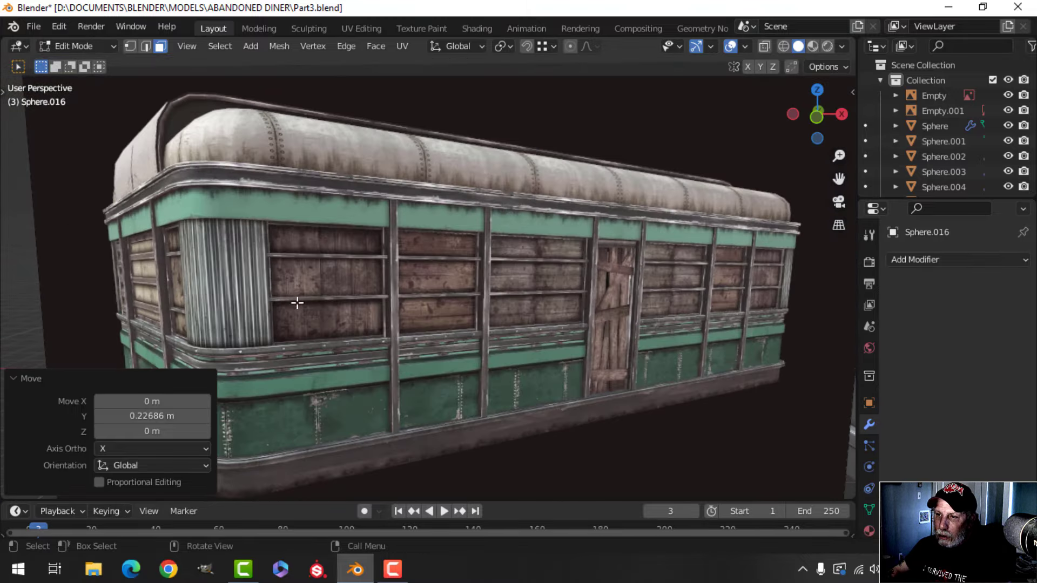
{"action": "scroll", "coordinate": [235, 292], "scroll_direction": "up", "scroll_amount": 1}
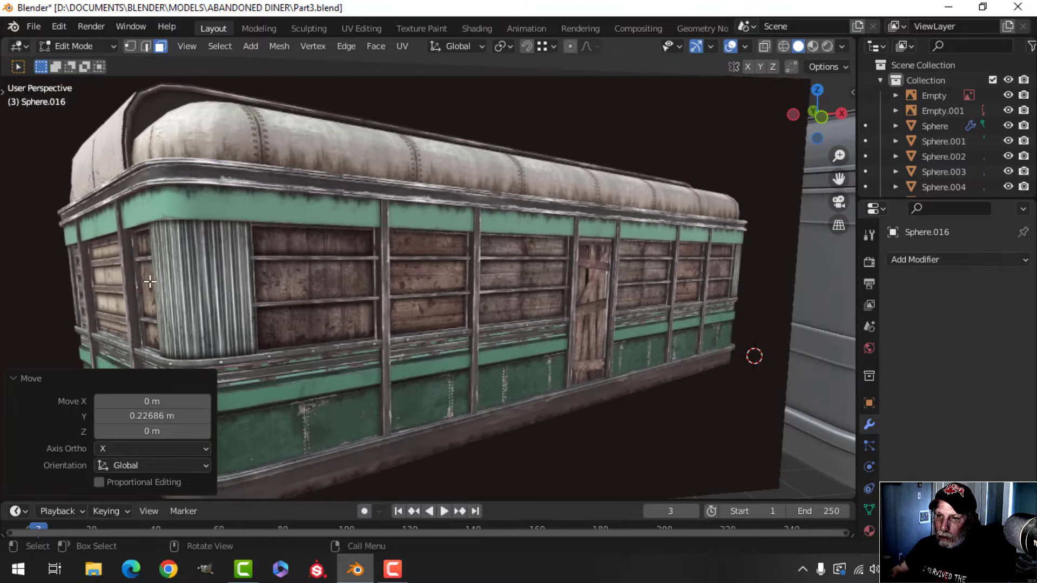
{"action": "scroll", "coordinate": [149, 282], "scroll_direction": "down", "scroll_amount": 4}
{"action": "middle_click_drag", "start_coordinate": [750, 328], "coordinate": [562, 294], "text": "shift"}
In front view, duplicate the crossbar within its mesh and lower the copy along Z to the side frame's lower part
{"action": "key", "text": "KP_1"}
{"action": "scroll", "coordinate": [643, 303], "scroll_direction": "up", "scroll_amount": 3}
{"action": "scroll", "coordinate": [608, 324], "scroll_direction": "up", "scroll_amount": 2}
{"action": "key", "text": "shift+d"}
{"action": "right_click", "coordinate": [518, 206]}
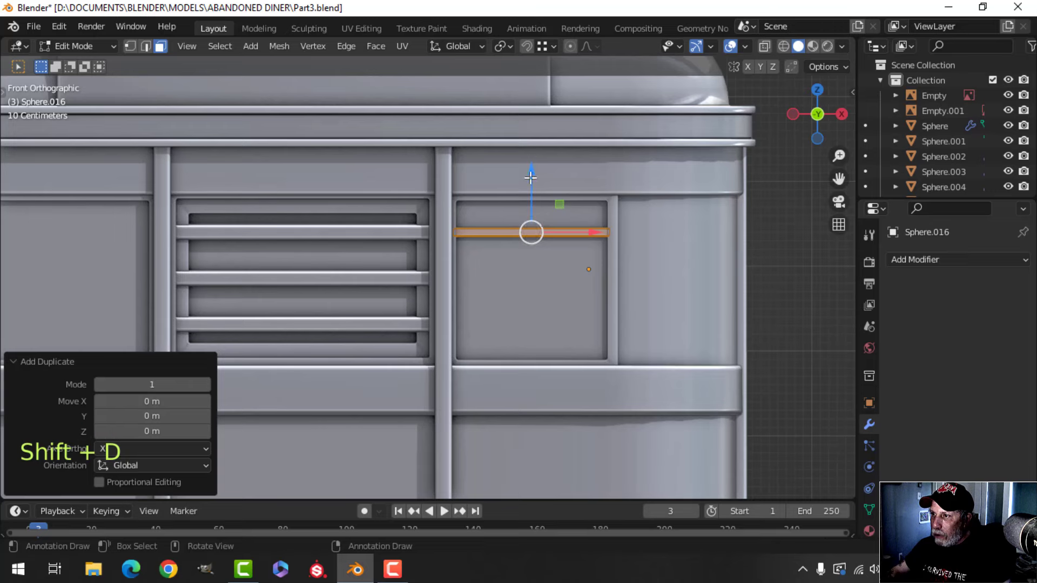
{"action": "left_click_drag", "start_coordinate": [531, 177], "coordinate": [530, 273]}
{"action": "key", "text": "Tab"}
{"action": "scroll", "coordinate": [591, 290], "scroll_direction": "down", "scroll_amount": 5}
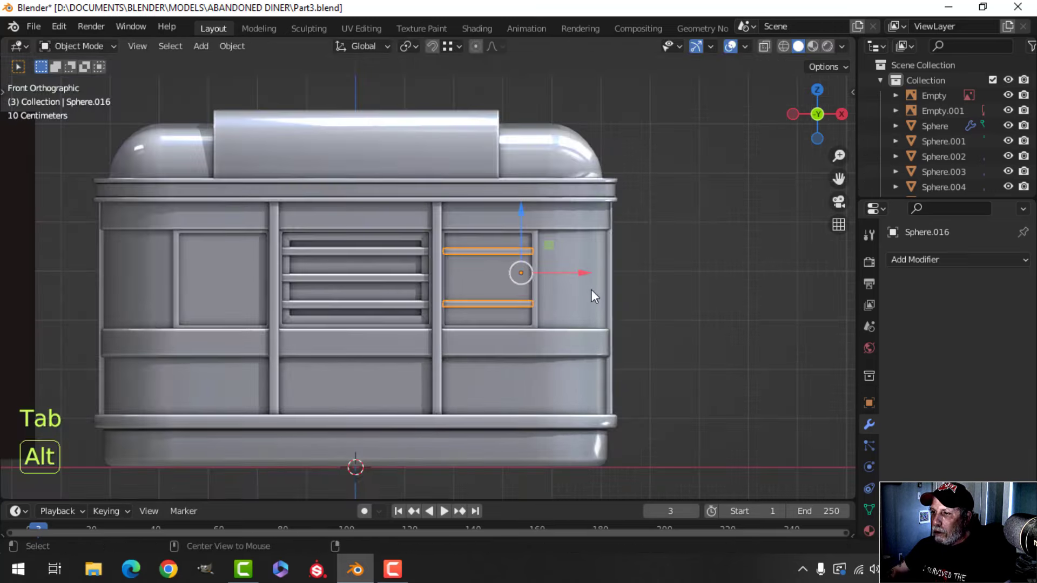
Inspect the two crossbars on the side frame and compare both side windows of the end wall with the reference
{"action": "key", "text": "alt+a"}
{"action": "middle_click_drag", "start_coordinate": [590, 289], "coordinate": [508, 303]}
{"action": "scroll", "coordinate": [518, 300], "scroll_direction": "up", "scroll_amount": 3}
{"action": "left_click", "coordinate": [540, 233]}
{"action": "scroll", "coordinate": [527, 306], "scroll_direction": "up", "scroll_amount": 3}
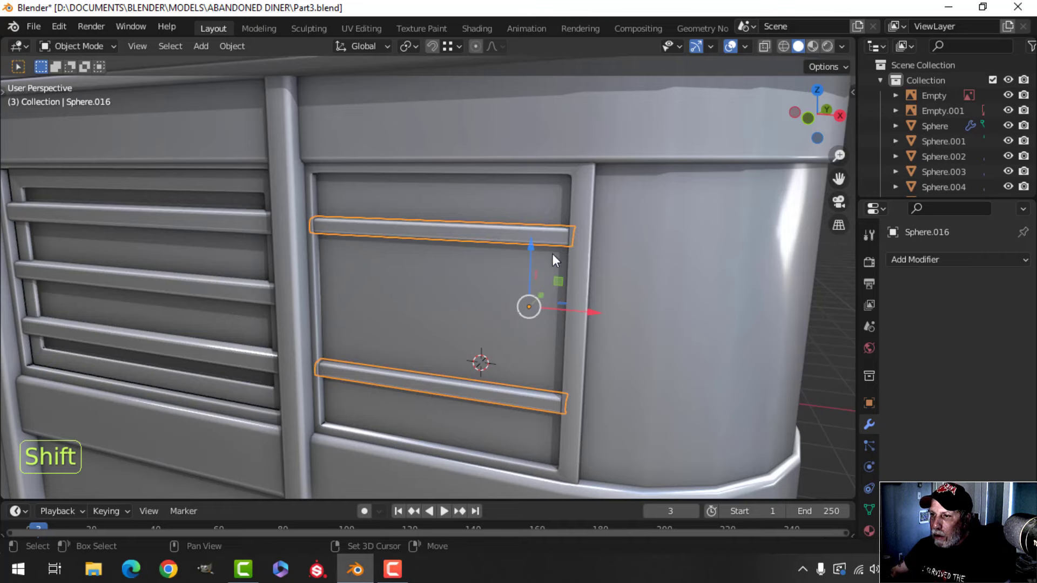
{"action": "scroll", "coordinate": [386, 304], "scroll_direction": "down", "scroll_amount": 2}
{"action": "key", "text": "alt+a"}
{"action": "middle_click_drag", "start_coordinate": [236, 331], "coordinate": [568, 339]}
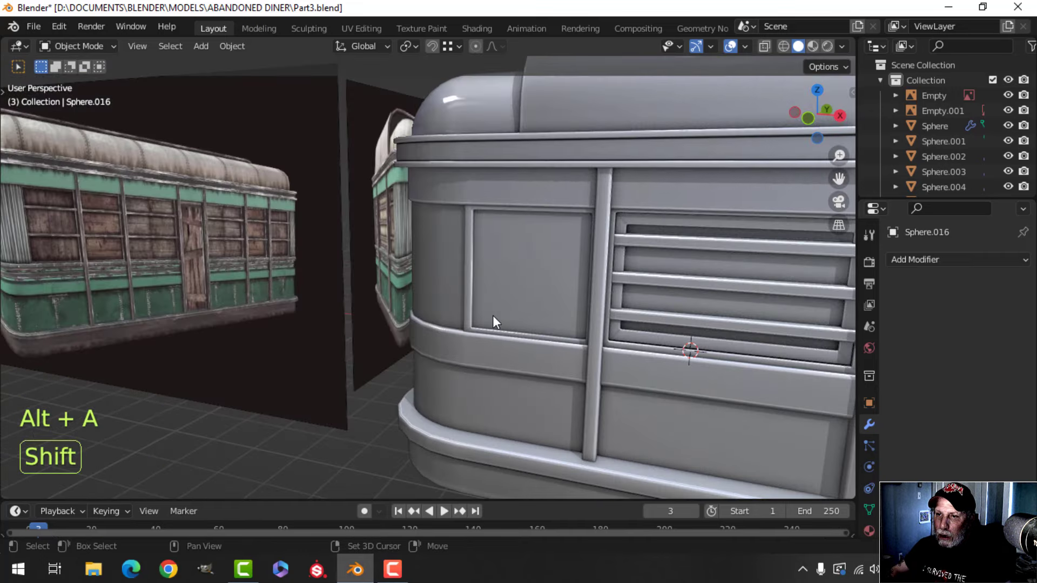
{"action": "scroll", "coordinate": [759, 322], "scroll_direction": "down", "scroll_amount": 1}
{"action": "middle_click_drag", "start_coordinate": [713, 319], "coordinate": [470, 323], "text": "shift"}
{"action": "scroll", "coordinate": [627, 319], "scroll_direction": "up", "scroll_amount": 1}
{"action": "middle_click_drag", "start_coordinate": [627, 319], "coordinate": [397, 280], "text": "shift"}
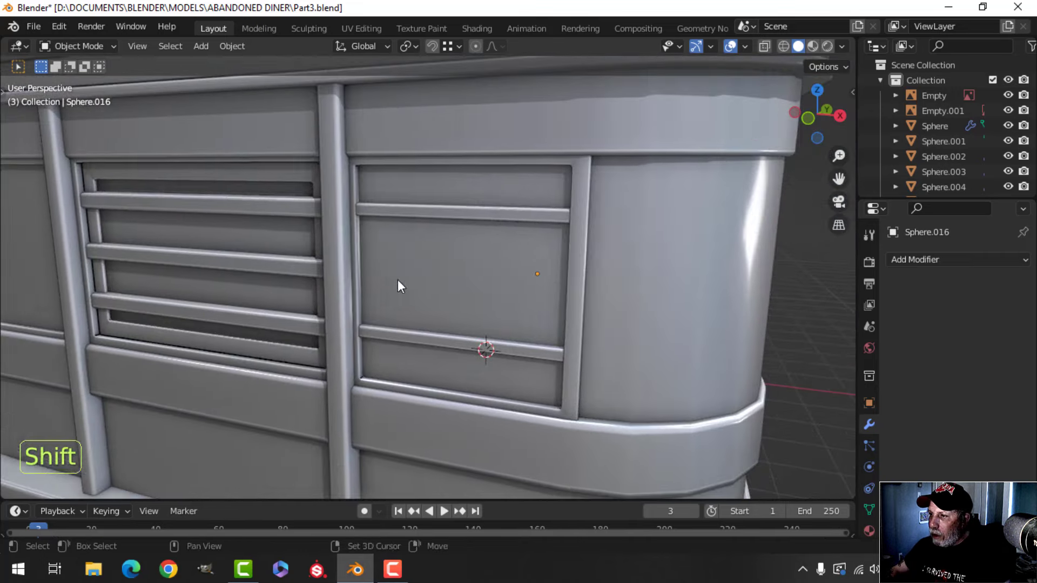
Join the two side crossbars into the mirrored side frame so they share its Mirror modifier
{"action": "left_click", "coordinate": [583, 205], "text": "shift"}
{"action": "key", "text": "ctrl+j"}
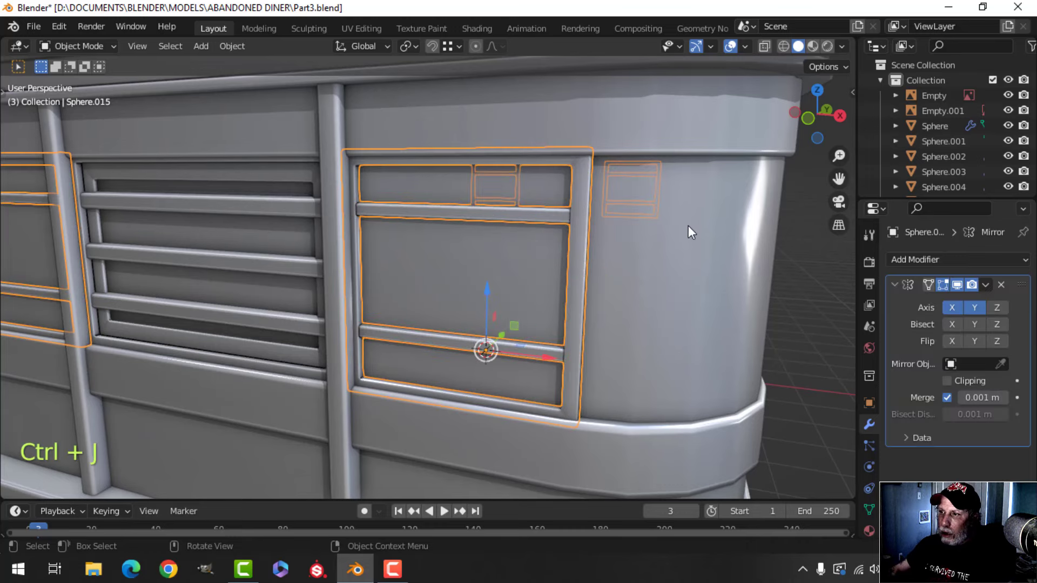
{"action": "middle_click_drag", "start_coordinate": [688, 225], "coordinate": [598, 268]}
{"action": "key", "text": "alt+a"}
Isolate the centre window's arrayed crossbars in local view and open their mesh for editing
{"action": "middle_click_drag", "start_coordinate": [489, 290], "coordinate": [464, 292]}
{"action": "scroll", "coordinate": [410, 274], "scroll_direction": "up", "scroll_amount": 3}
{"action": "left_click", "coordinate": [461, 248]}
{"action": "scroll", "coordinate": [514, 279], "scroll_direction": "down", "scroll_amount": 3}
{"action": "key", "text": "KP_Divide"}
{"action": "key", "text": "Tab"}
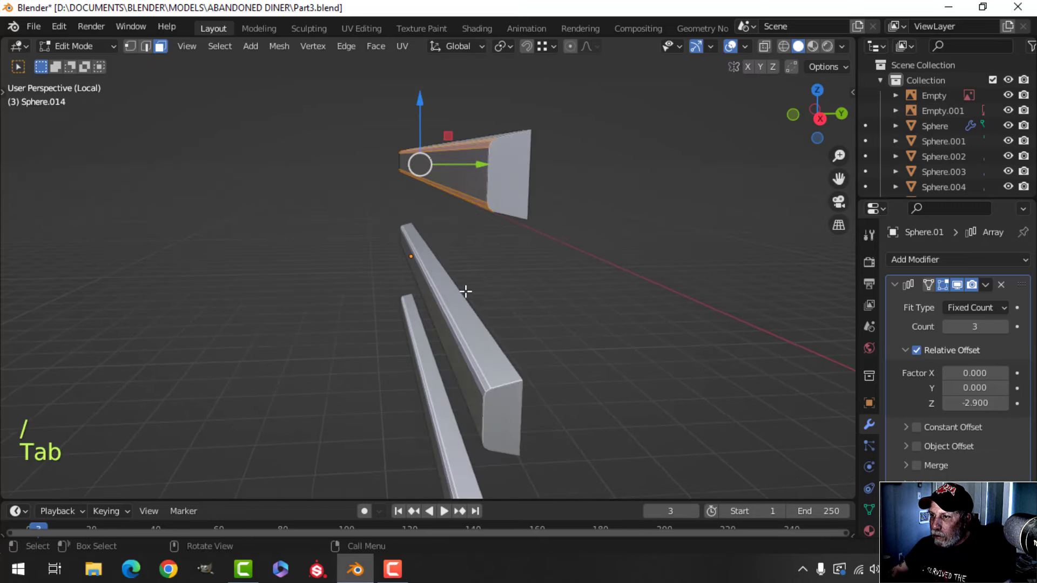
Delete both end faces of the arrayed crossbar and return to the full scene in Object Mode
{"action": "scroll", "coordinate": [510, 290], "scroll_direction": "up", "scroll_amount": 2}
{"action": "left_click", "coordinate": [530, 257]}
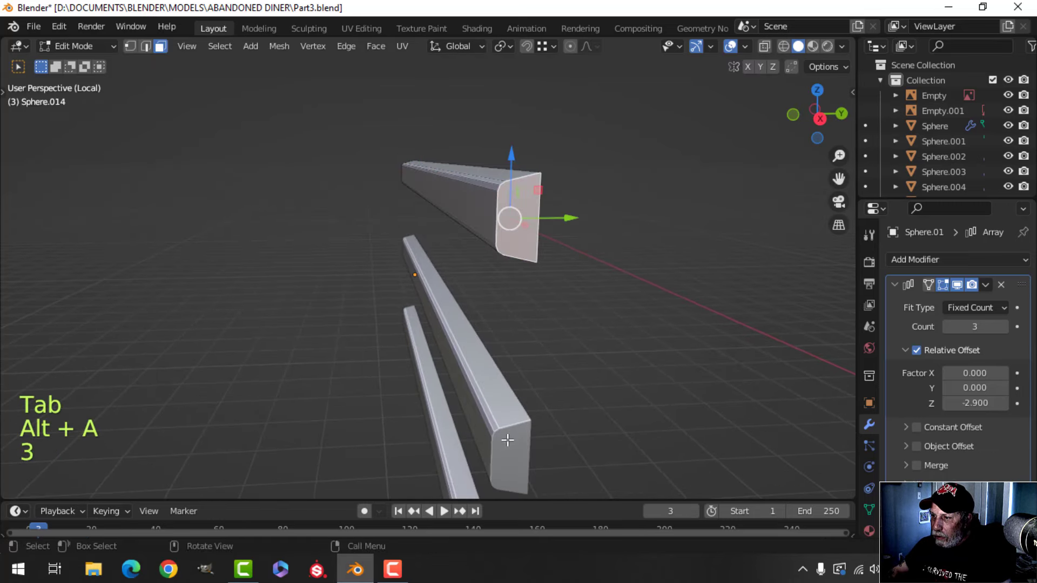
{"action": "middle_click_drag", "start_coordinate": [464, 293], "coordinate": [95, 277]}
{"action": "left_click", "coordinate": [93, 275], "text": "shift"}
{"action": "key", "text": "x"}
{"action": "left_click", "coordinate": [95, 273]}
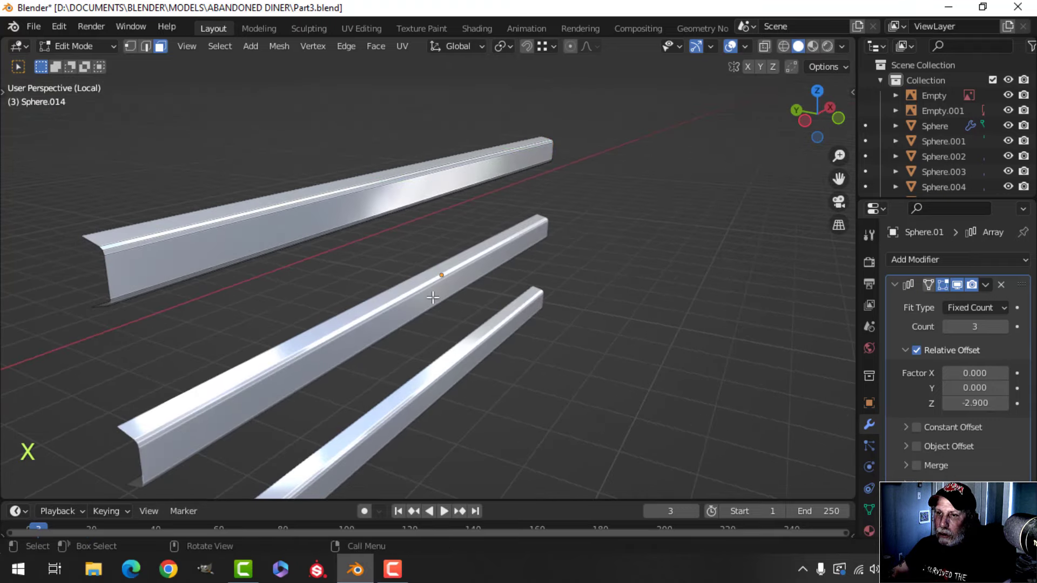
{"action": "key", "text": "Tab"}
{"action": "key", "text": "slash"}
Apply Shade Smooth to the centre window's arrayed crossbars
{"action": "key", "text": "a"}
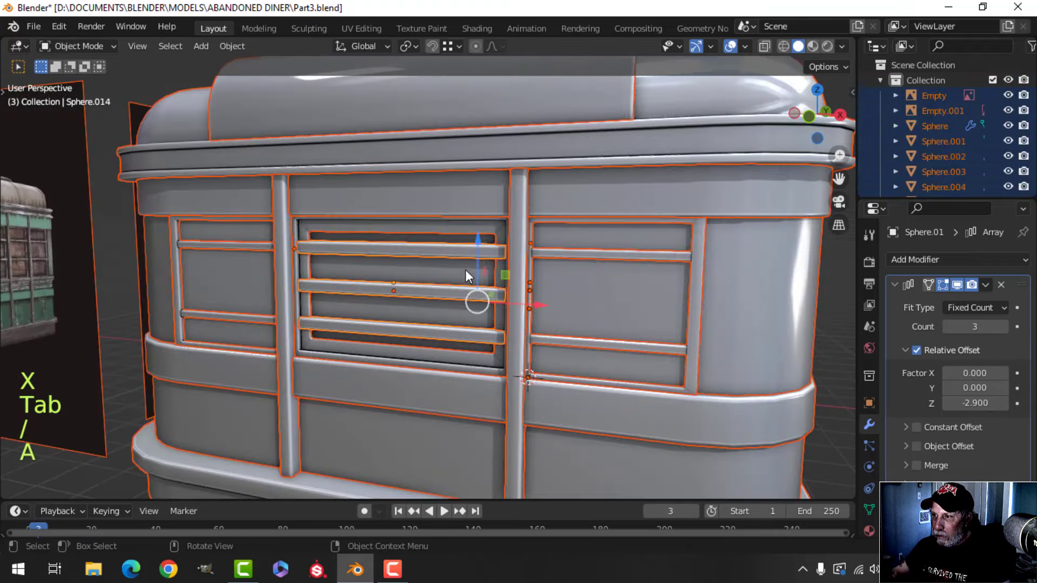
{"action": "key", "text": "alt+a"}
{"action": "left_click", "coordinate": [461, 250]}
{"action": "right_click", "coordinate": [461, 251]}
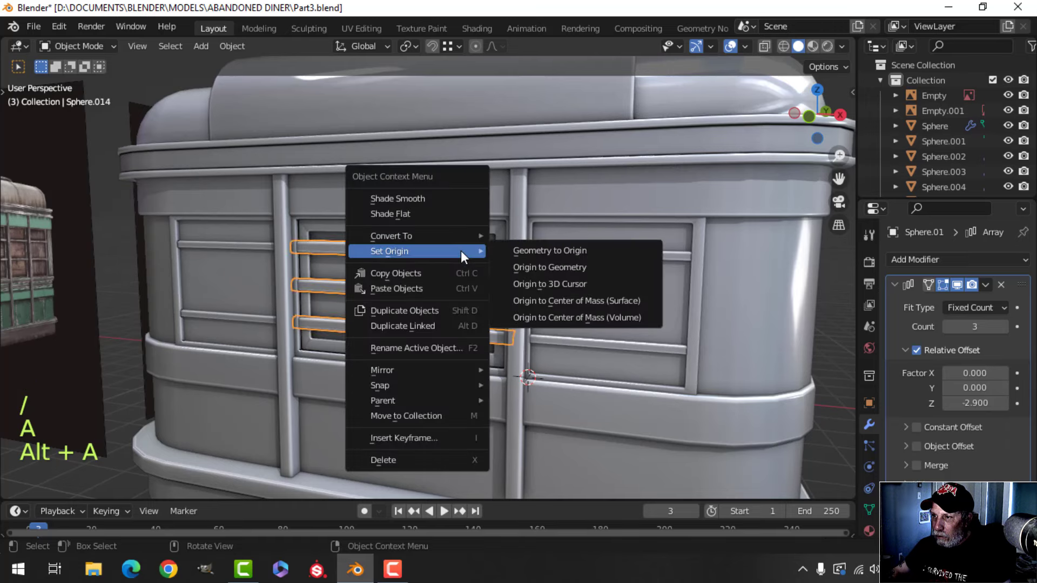
{"action": "left_click", "coordinate": [435, 200]}
{"action": "key", "text": "alt+a"}
Inspect the shading and ends of the centre window's crossbars and the mirrored side frames up close
{"action": "left_click", "coordinate": [546, 254]}
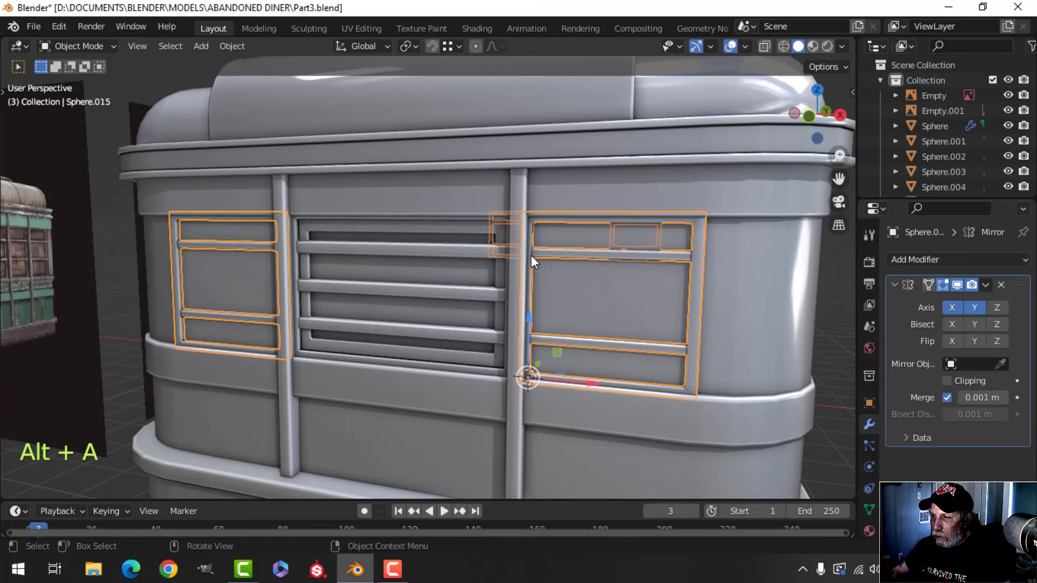
{"action": "scroll", "coordinate": [470, 275], "scroll_direction": "up", "scroll_amount": 1}
{"action": "key", "text": "alt+a"}
{"action": "middle_click_drag", "start_coordinate": [351, 276], "coordinate": [359, 384], "text": "shift"}
{"action": "scroll", "coordinate": [344, 278], "scroll_direction": "up", "scroll_amount": 3}
{"action": "scroll", "coordinate": [314, 343], "scroll_direction": "up", "scroll_amount": 2}
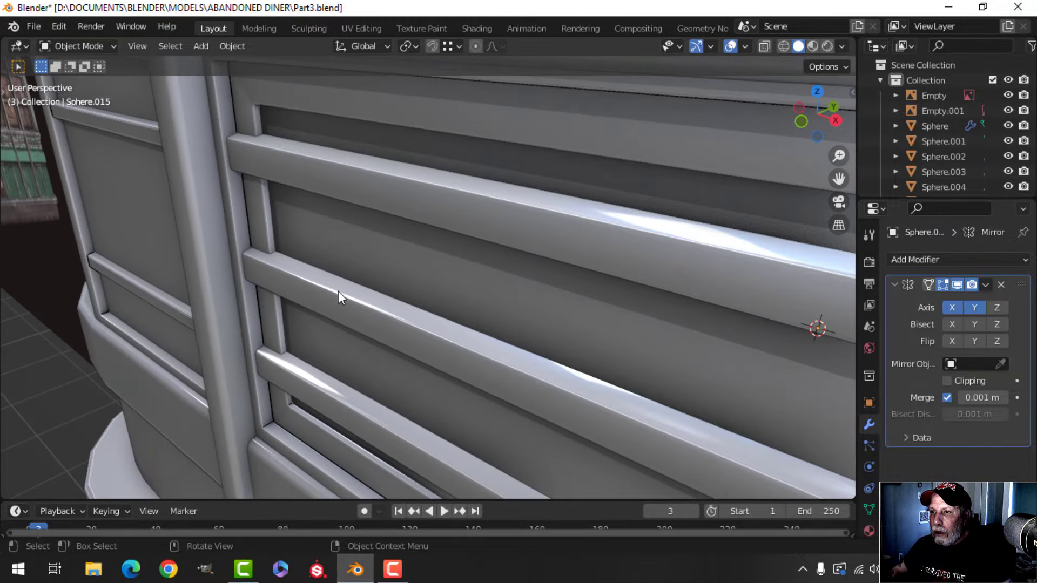
{"action": "scroll", "coordinate": [341, 303], "scroll_direction": "down", "scroll_amount": 2}
{"action": "middle_click_drag", "start_coordinate": [350, 338], "coordinate": [355, 384], "text": "shift"}
{"action": "scroll", "coordinate": [349, 348], "scroll_direction": "up", "scroll_amount": 2}
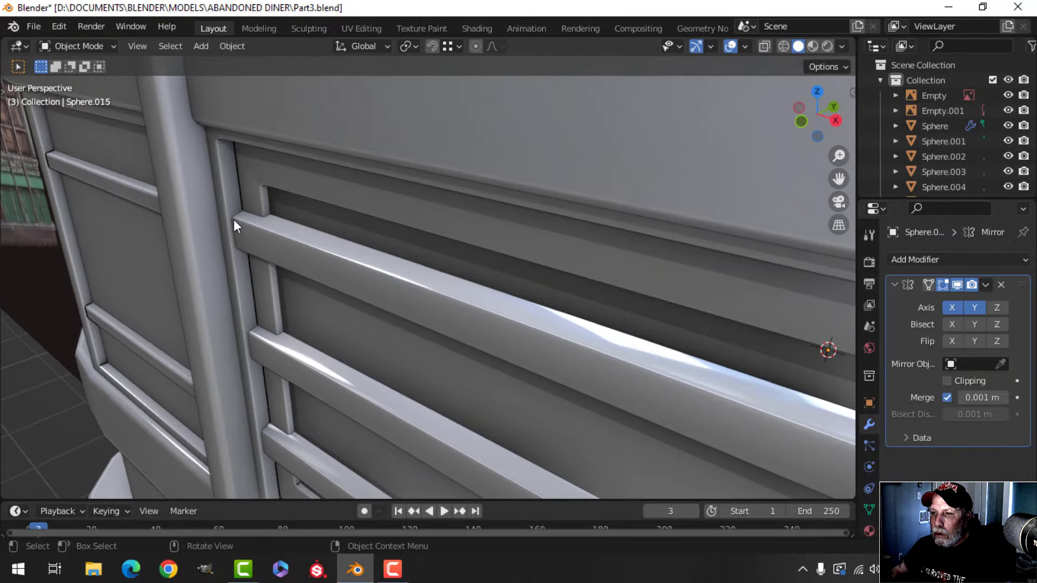
{"action": "scroll", "coordinate": [245, 252], "scroll_direction": "down", "scroll_amount": 9}
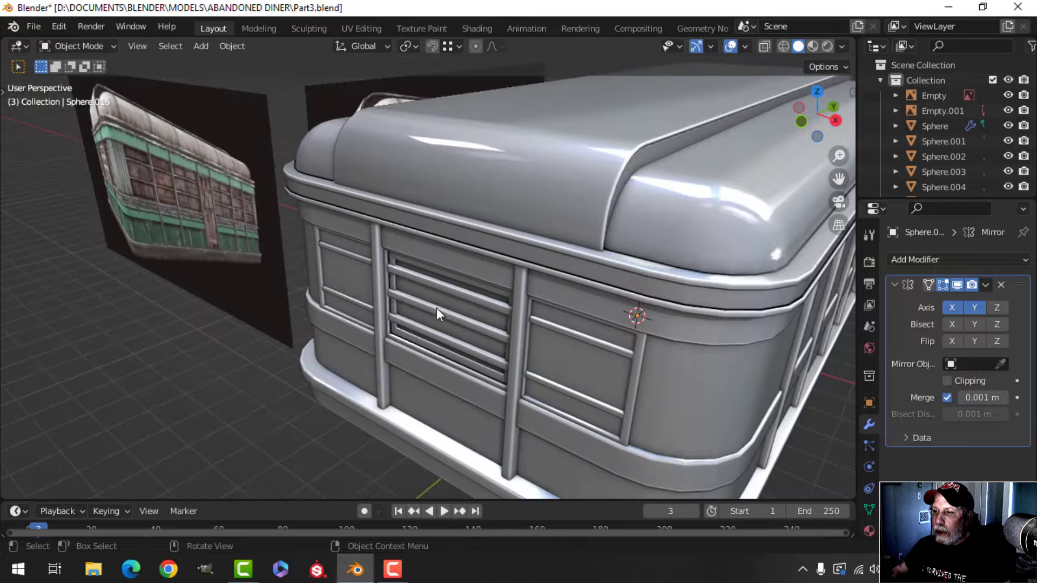
Check the end wall against the reference image and save the Part3.blend file
{"action": "middle_click_drag", "start_coordinate": [438, 310], "coordinate": [361, 270], "text": "shift"}
{"action": "scroll", "coordinate": [425, 252], "scroll_direction": "down", "scroll_amount": 4}
{"action": "middle_click_drag", "start_coordinate": [361, 270], "coordinate": [432, 259]}
{"action": "middle_click_drag", "start_coordinate": [377, 273], "coordinate": [609, 274], "text": "shift"}
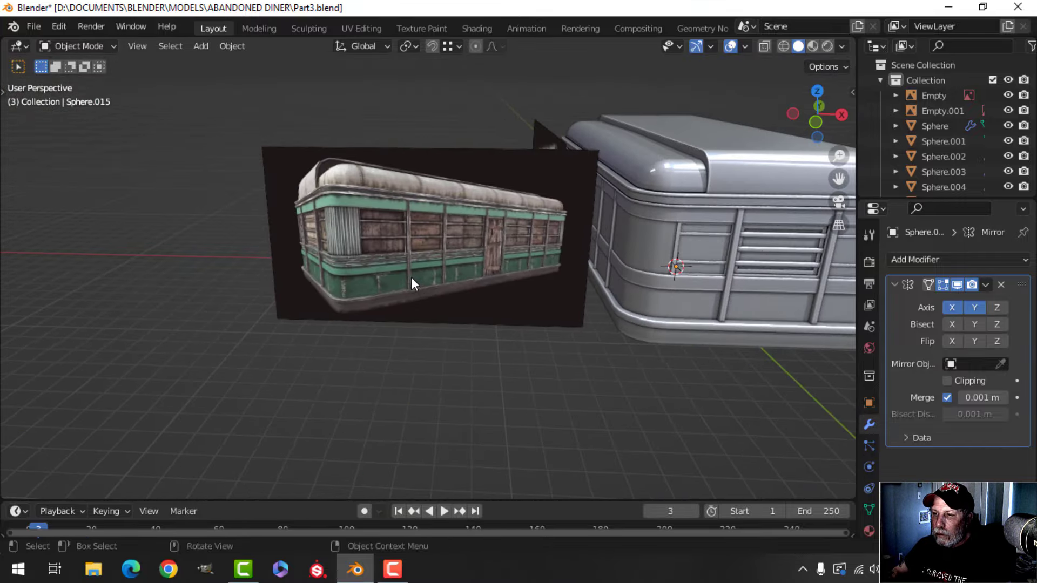
{"action": "middle_click_drag", "start_coordinate": [411, 279], "coordinate": [453, 290]}
{"action": "scroll", "coordinate": [436, 286], "scroll_direction": "down", "scroll_amount": 2}
{"action": "middle_click_drag", "start_coordinate": [573, 264], "coordinate": [540, 275], "text": "shift"}
{"action": "mouse_move", "coordinate": [539, 275]}
{"action": "middle_mouse_down"}
{"action": "mouse_move", "coordinate": [504, 299]}
{"action": "mouse_move", "coordinate": [544, 300]}
{"action": "mouse_move", "coordinate": [525, 287]}
{"action": "middle_mouse_up"}
{"action": "key", "text": "ctrl+s"}
{"action": "scroll", "coordinate": [525, 287], "scroll_direction": "up", "scroll_amount": 5}
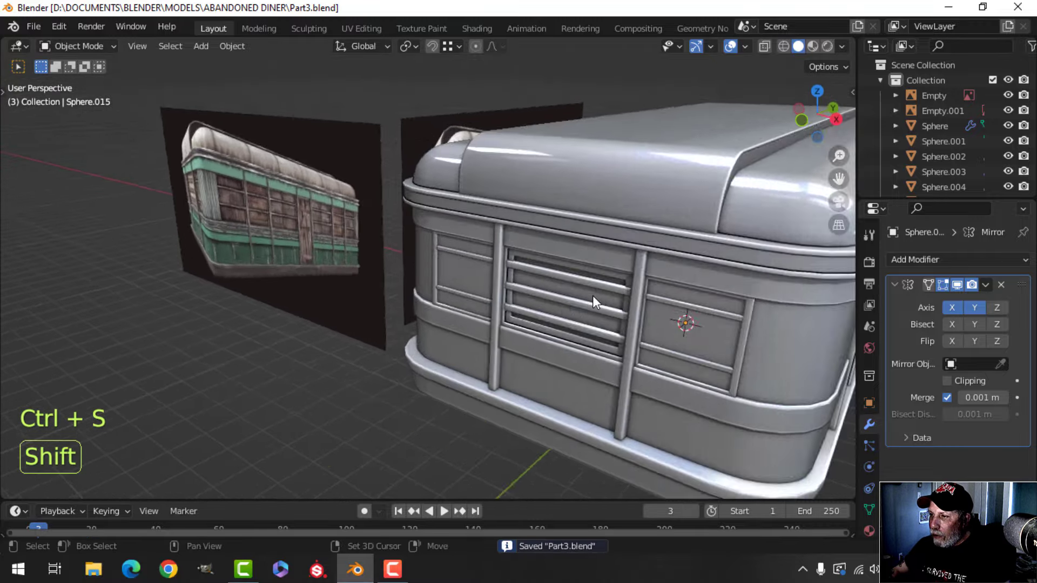
Duplicate the side frame with its crossbars, move the copy about 3.91 m along X and remove its Mirror modifier
{"action": "scroll", "coordinate": [591, 296], "scroll_direction": "down", "scroll_amount": 4}
{"action": "middle_click_drag", "start_coordinate": [416, 264], "coordinate": [386, 294]}
{"action": "left_click", "coordinate": [337, 237]}
{"action": "key", "text": "shift+d"}
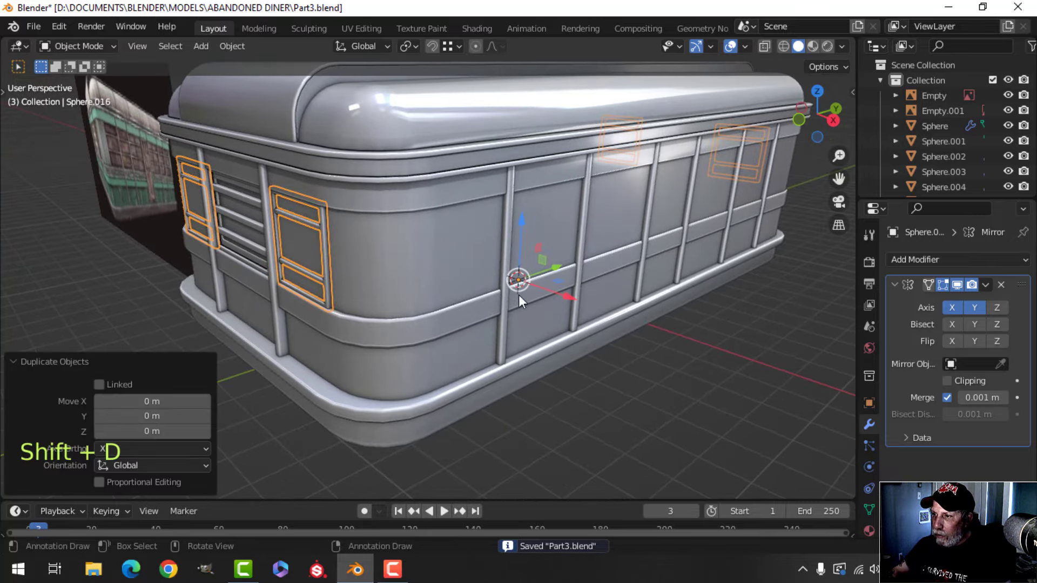
{"action": "key", "text": "g"}
{"action": "key", "text": "x"}
{"action": "left_click", "coordinate": [666, 313]}
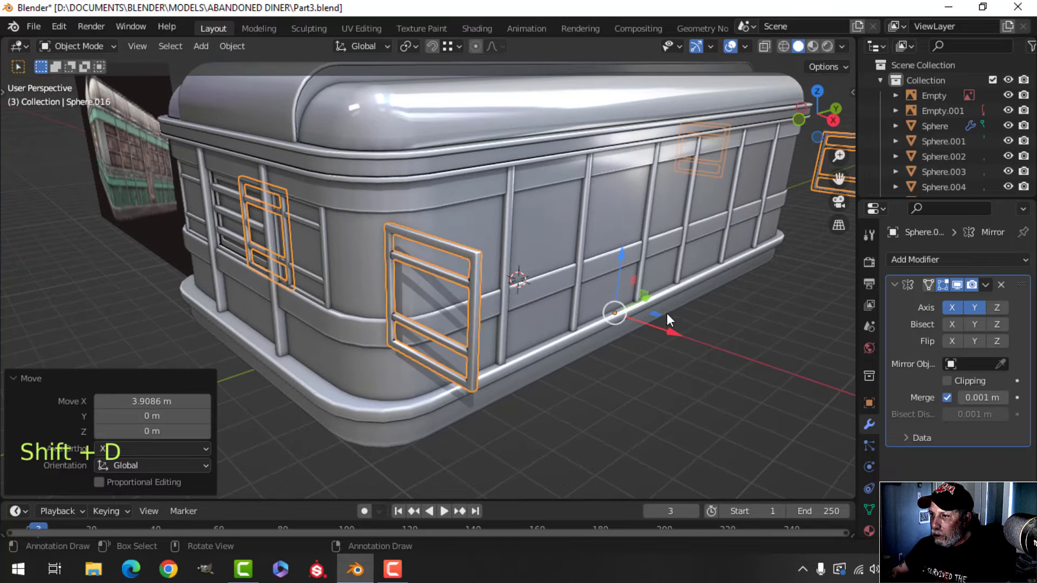
{"action": "left_click", "coordinate": [1002, 284]}
Select the copied frame's whole mesh and rotate it 90° around Z to face the diner's long side
{"action": "key", "text": "Tab"}
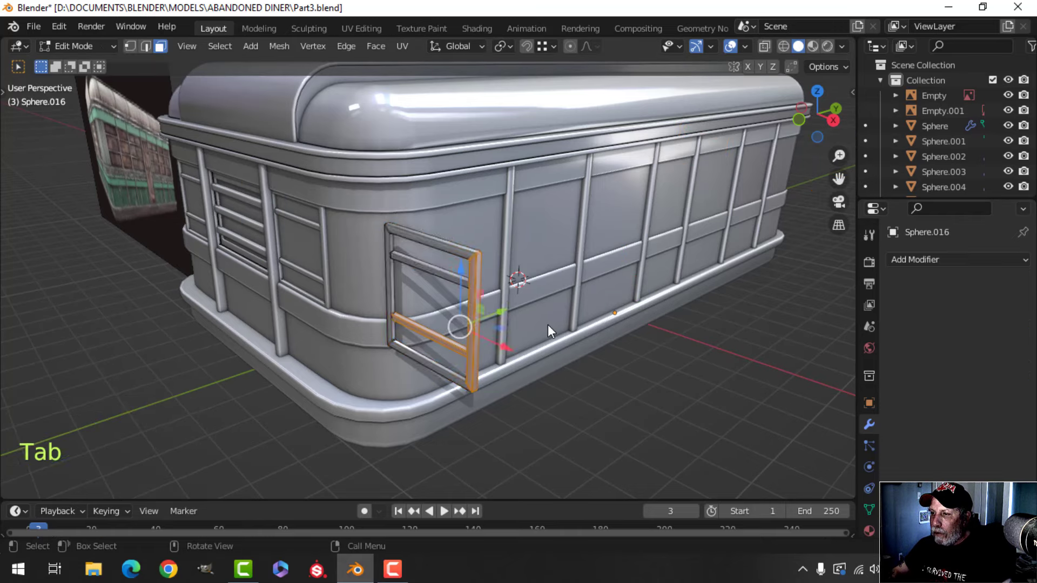
{"action": "key", "text": "a"}
{"action": "scroll", "coordinate": [517, 334], "scroll_direction": "up", "scroll_amount": 2}
{"action": "middle_click_drag", "start_coordinate": [517, 334], "coordinate": [486, 329]}
{"action": "type", "text": "rz90"}
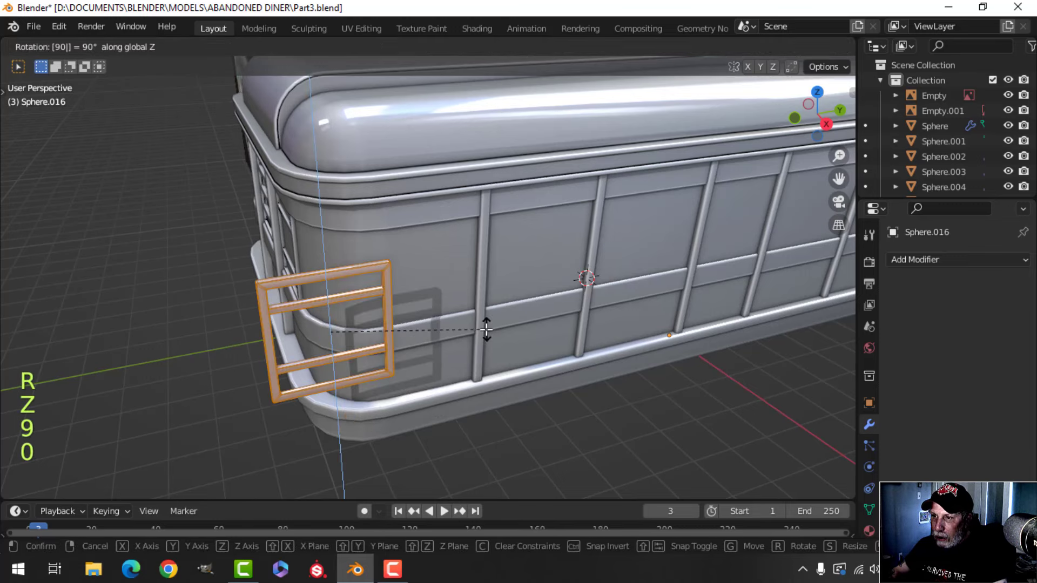
{"action": "left_click", "coordinate": [486, 327]}
Move the rotated frame to the long wall's first bay, shifting it a final 0.507 m along Y toward the first post
{"action": "left_click_drag", "start_coordinate": [392, 323], "coordinate": [491, 282]}
{"action": "middle_click_drag", "start_coordinate": [491, 282], "coordinate": [659, 293]}
{"action": "left_click_drag", "start_coordinate": [658, 281], "coordinate": [581, 253]}
{"action": "middle_click_drag", "start_coordinate": [624, 268], "coordinate": [493, 241]}
{"action": "left_click_drag", "start_coordinate": [493, 241], "coordinate": [529, 234]}
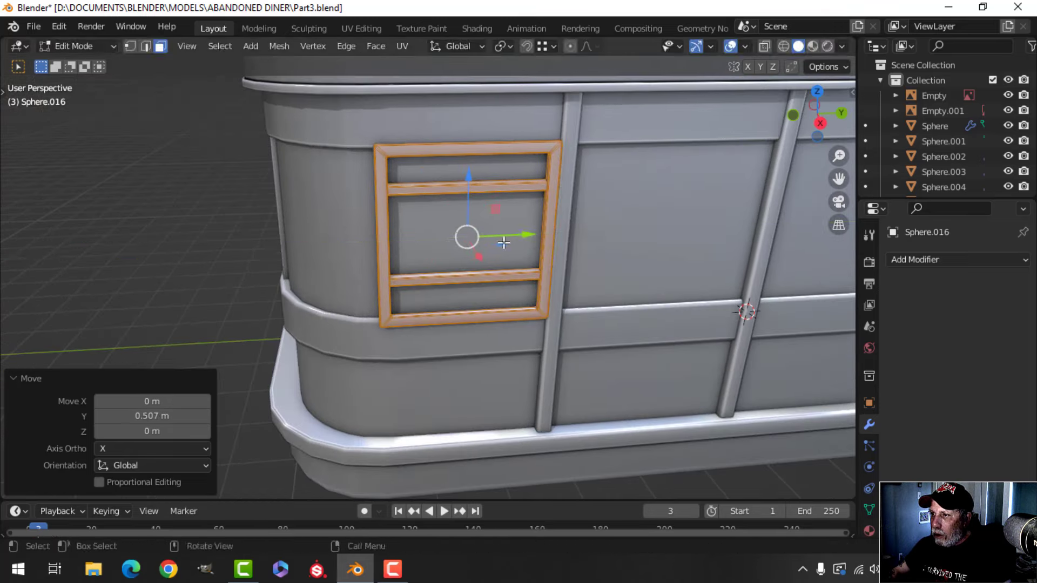
Move the frame about -0.106 m along X against the long wall and fine-tune its position along Y beside the first post
{"action": "middle_click_drag", "start_coordinate": [529, 234], "coordinate": [661, 258]}
{"action": "left_click_drag", "start_coordinate": [641, 265], "coordinate": [634, 262]}
{"action": "middle_click_drag", "start_coordinate": [634, 262], "coordinate": [594, 275]}
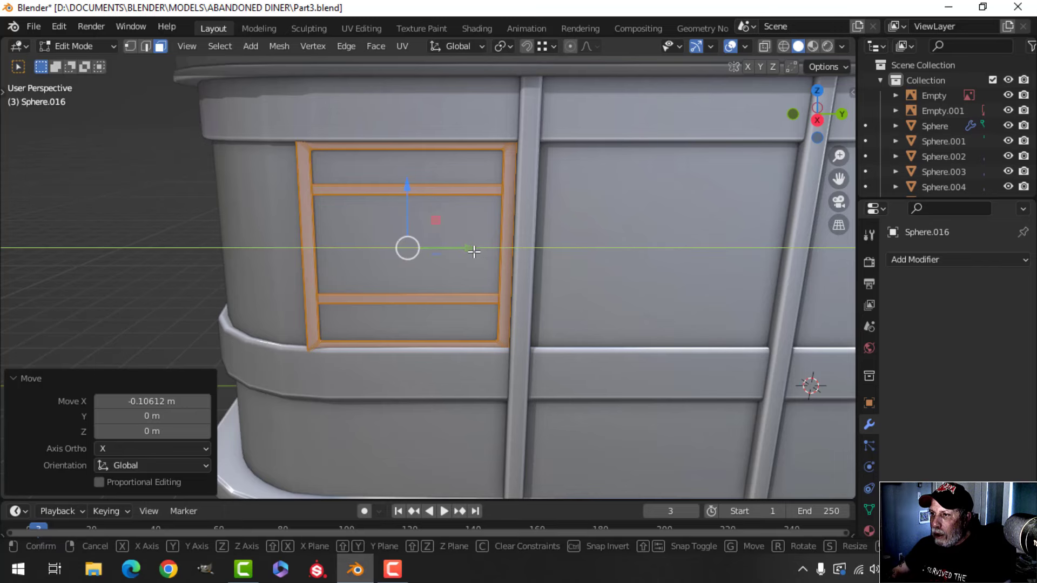
{"action": "left_click_drag", "start_coordinate": [476, 251], "coordinate": [474, 250]}
{"action": "key", "text": "Tab"}
Open the window-level wall mesh for editing and select the long side face behind the new frame
{"action": "left_click", "coordinate": [630, 251]}
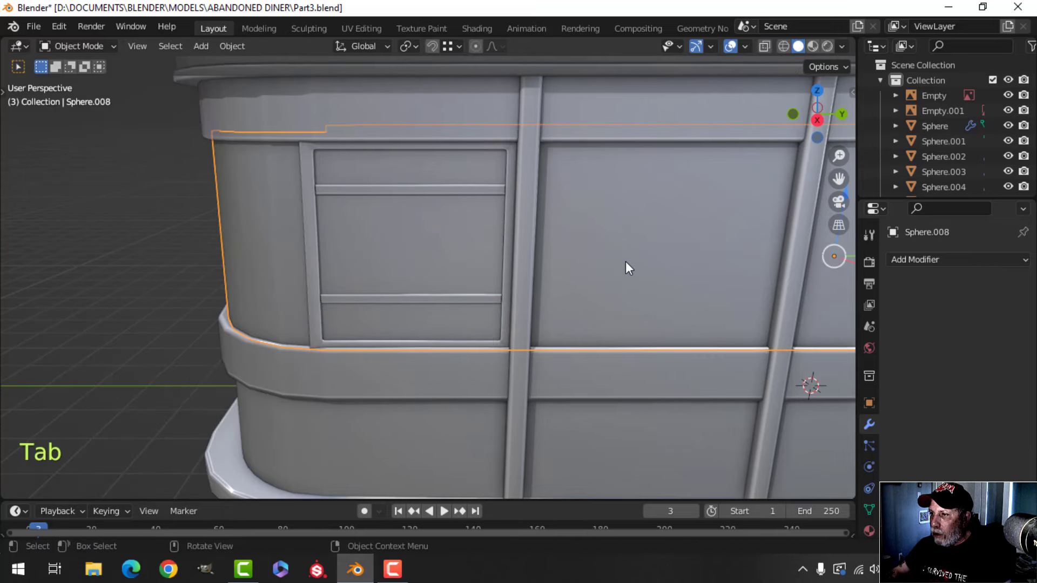
{"action": "middle_click_drag", "start_coordinate": [626, 266], "coordinate": [493, 275]}
{"action": "key", "text": "Tab"}
{"action": "middle_click_drag", "start_coordinate": [383, 278], "coordinate": [449, 274]}
{"action": "key", "text": "alt+a"}
{"action": "left_click", "coordinate": [421, 265], "text": "alt"}
{"action": "scroll", "coordinate": [526, 276], "scroll_direction": "down", "scroll_amount": 3}
{"action": "scroll", "coordinate": [373, 248], "scroll_direction": "up", "scroll_amount": 4}
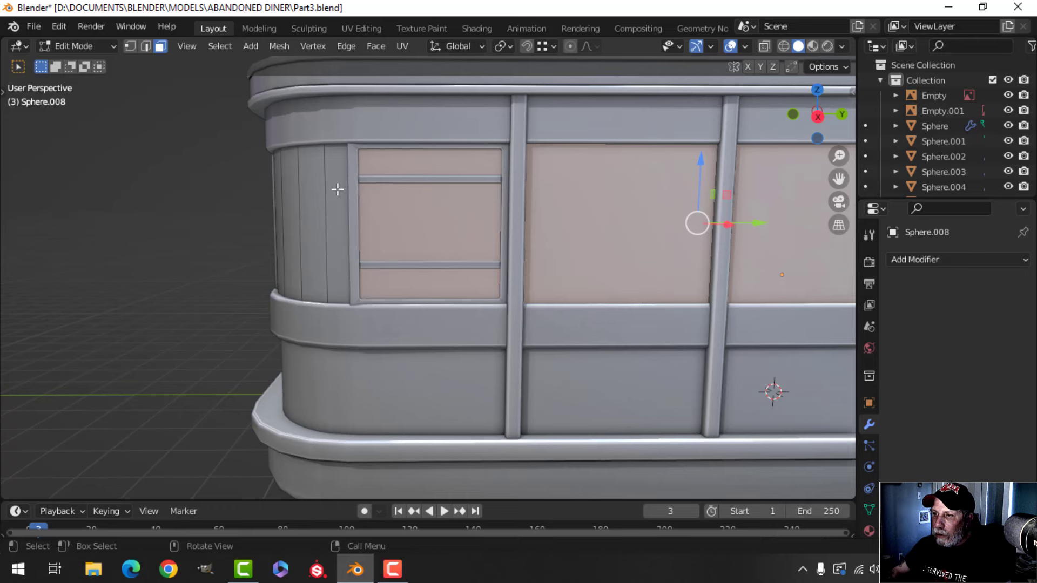
Add a vertical loop cut to the long side wall, slide it to the first post and select the face behind the frame
{"action": "scroll", "coordinate": [523, 279], "scroll_direction": "down", "scroll_amount": 1}
{"action": "mouse_move", "coordinate": [531, 286]}
{"action": "middle_mouse_down", "text": "shift"}
{"action": "mouse_move", "coordinate": [572, 296]}
{"action": "mouse_move", "coordinate": [546, 287]}
{"action": "middle_mouse_up", "text": "shift"}
{"action": "scroll", "coordinate": [557, 282], "scroll_direction": "down", "scroll_amount": 1}
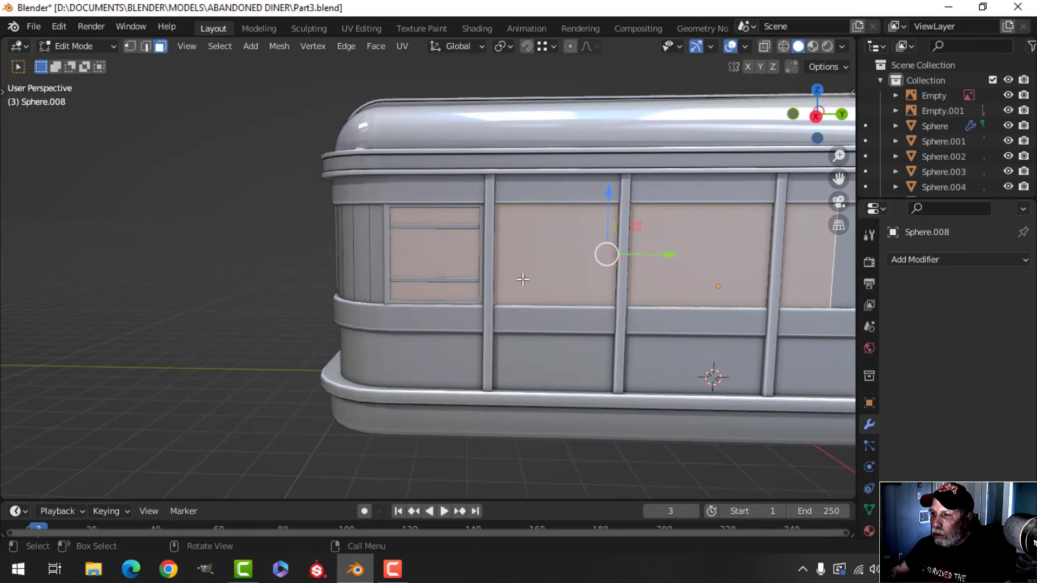
{"action": "key", "text": "ctrl+r"}
{"action": "left_click", "coordinate": [507, 212]}
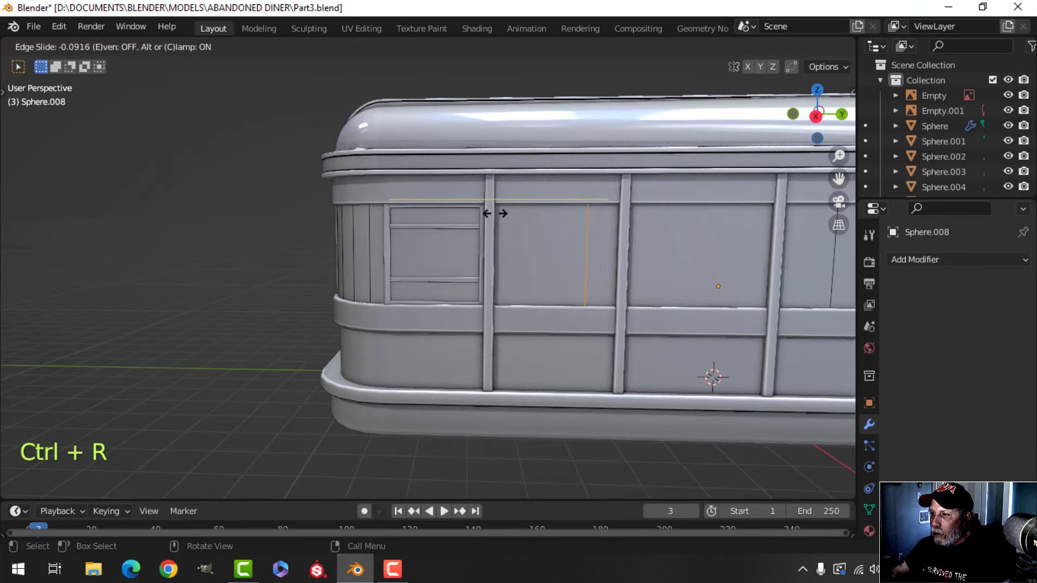
{"action": "left_click", "coordinate": [400, 220]}
{"action": "key", "text": "3"}
{"action": "left_click", "coordinate": [457, 252]}
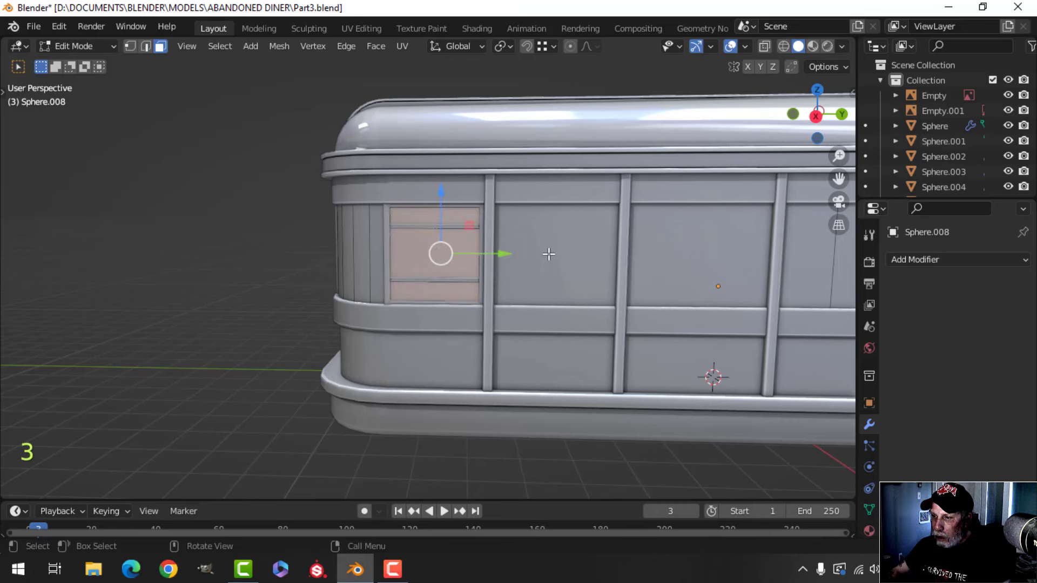
Separate the selected wall face behind the first-bay frame into its own object and leave mesh editing
{"action": "key", "text": "p"}
{"action": "left_click", "coordinate": [549, 253]}
{"action": "key", "text": "Tab"}
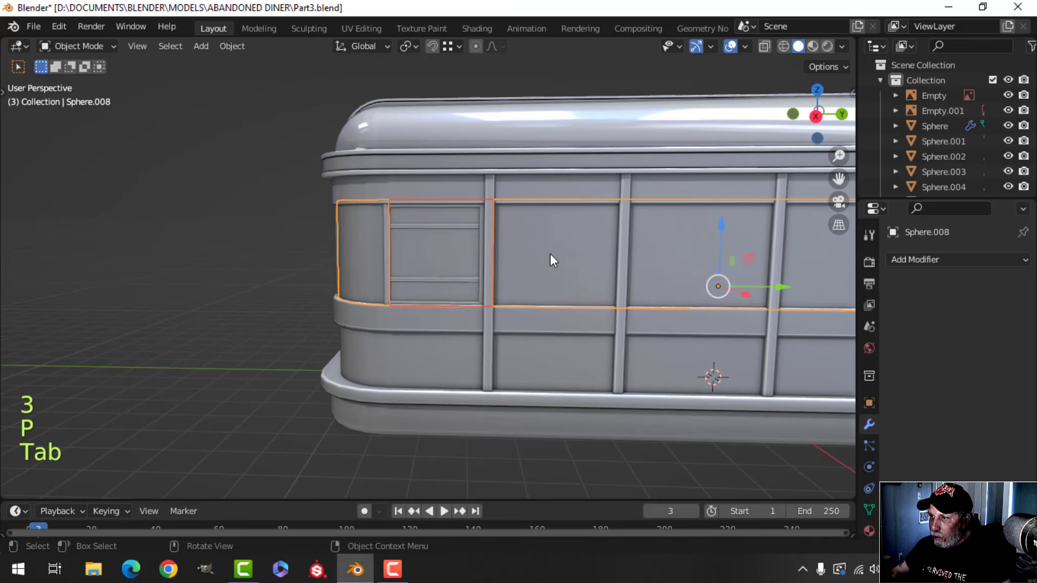
{"action": "key", "text": "alt+a"}
Add a vertical loop cut to the remaining long side wall mesh and slide it behind the second post
{"action": "left_click", "coordinate": [555, 256]}
{"action": "middle_click_drag", "start_coordinate": [592, 266], "coordinate": [544, 261], "text": "shift"}
{"action": "key", "text": "Tab"}
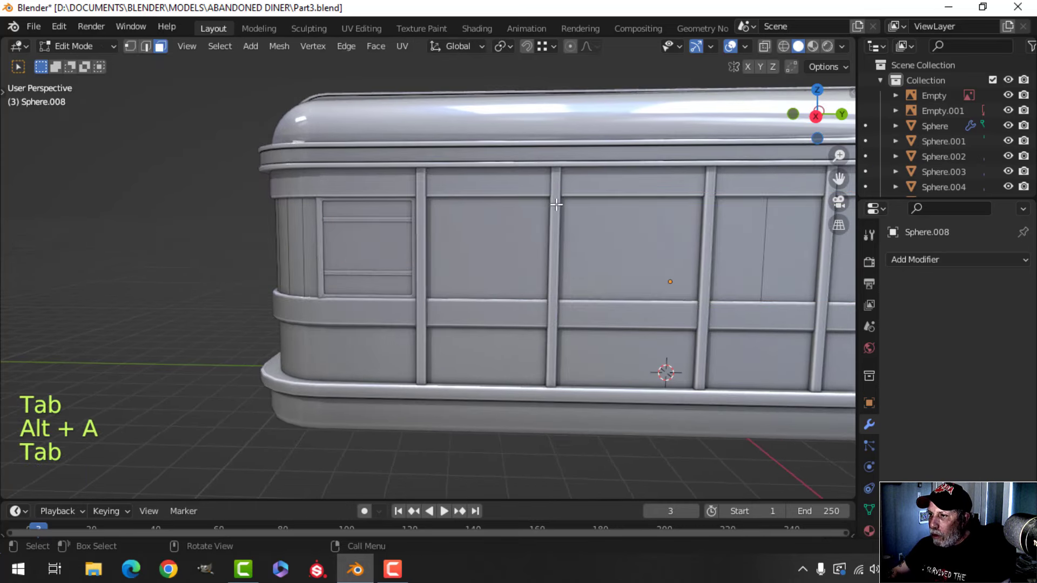
{"action": "key", "text": "ctrl+r"}
{"action": "left_click", "coordinate": [557, 203]}
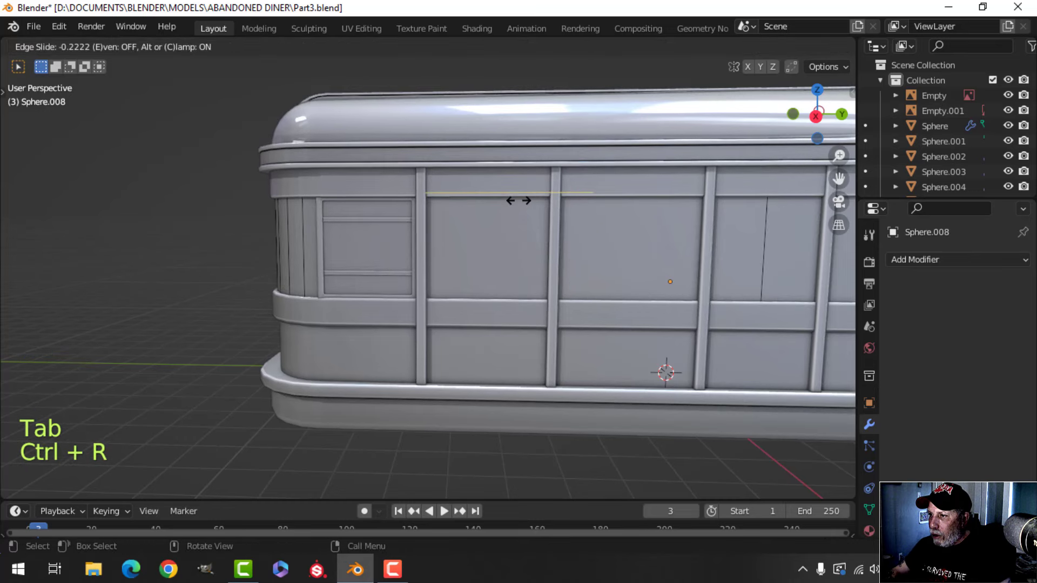
{"action": "left_click", "coordinate": [519, 201]}
Separate the wall face between the first and second posts into its own object
{"action": "key", "text": "3"}
{"action": "left_click", "coordinate": [546, 233]}
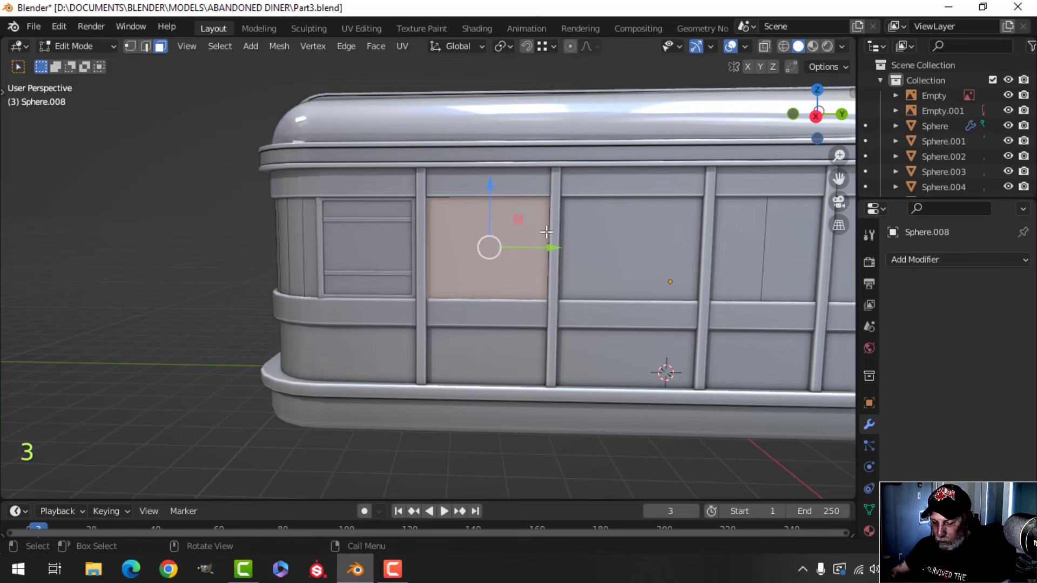
{"action": "key", "text": "p"}
{"action": "left_click", "coordinate": [546, 232]}
{"action": "key", "text": "Tab"}
{"action": "key", "text": "alt+a"}
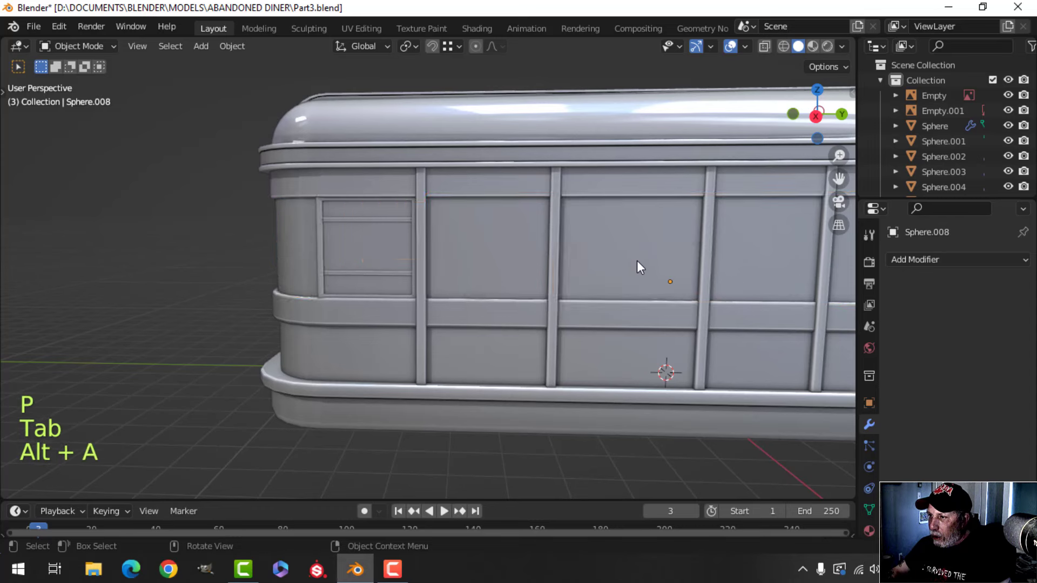
Cut the remaining long side wall with a vertical edge loop slid behind the third post
{"action": "middle_click_drag", "start_coordinate": [637, 260], "coordinate": [566, 258], "text": "shift"}
{"action": "left_click", "coordinate": [569, 257]}
{"action": "key", "text": "Tab"}
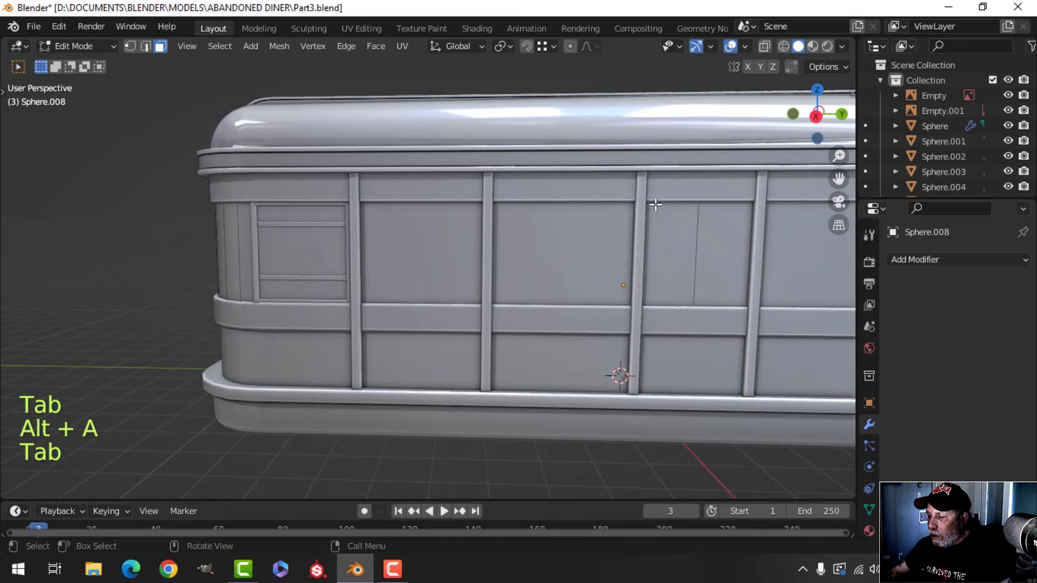
{"action": "key", "text": "ctrl+r"}
{"action": "left_click", "coordinate": [604, 211]}
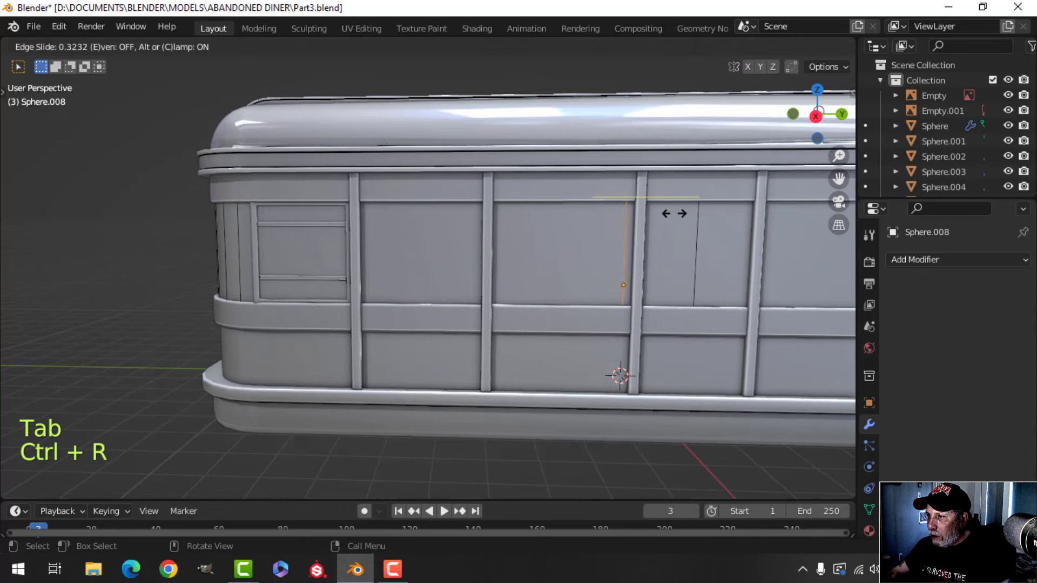
{"action": "left_click", "coordinate": [682, 214]}
Separate the wall face between the second and third posts into its own object
{"action": "key", "text": "3"}
{"action": "left_click", "coordinate": [626, 241]}
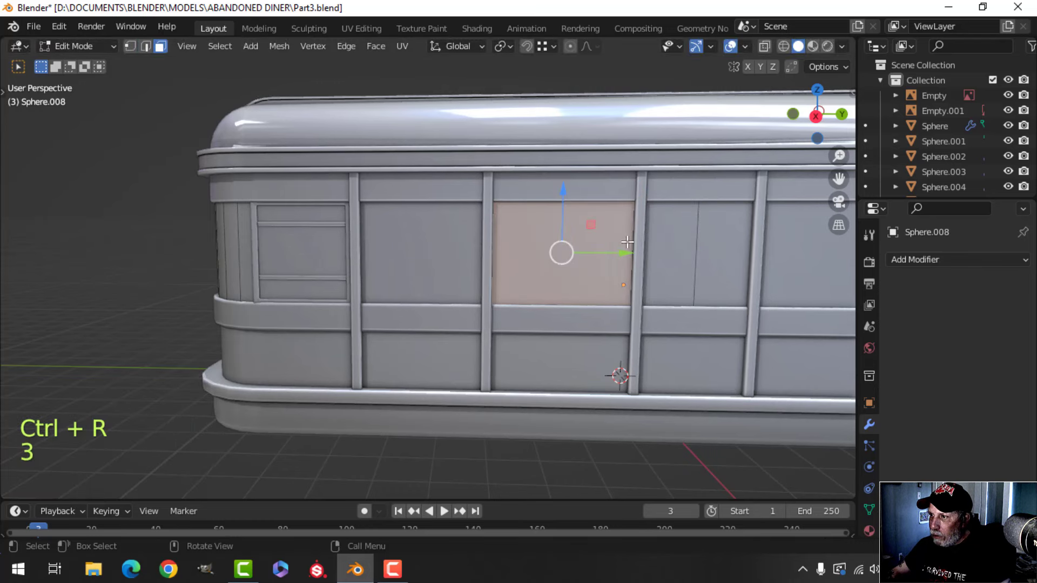
{"action": "key", "text": "p"}
{"action": "left_click", "coordinate": [629, 241]}
{"action": "key", "text": "Tab"}
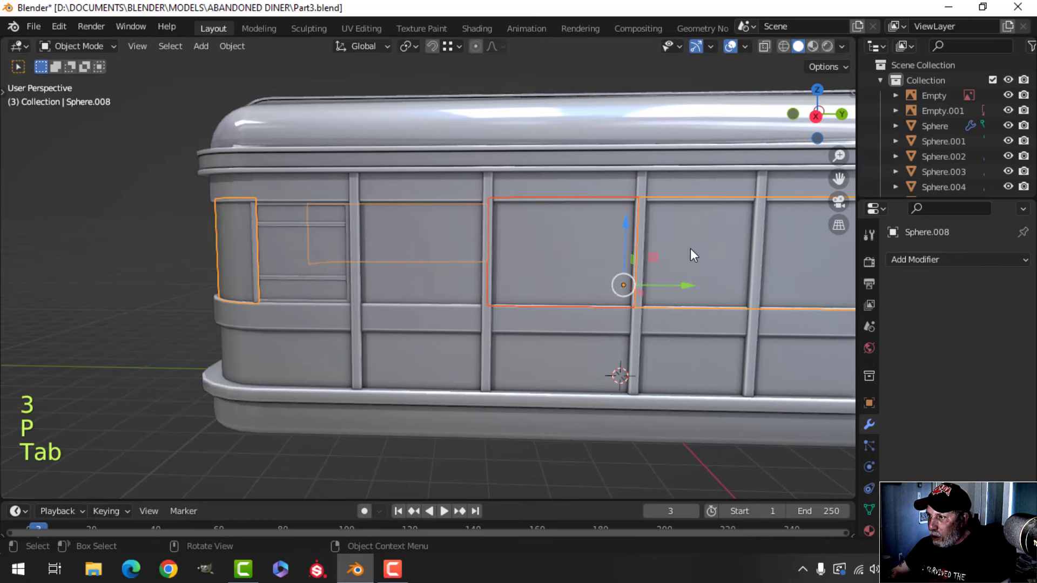
{"action": "key", "text": "alt+a"}
Delete the narrow leftover wall face just beyond the third post
{"action": "key", "text": "Tab"}
{"action": "left_click", "coordinate": [681, 253]}
{"action": "scroll", "coordinate": [679, 270], "scroll_direction": "down", "scroll_amount": 3}
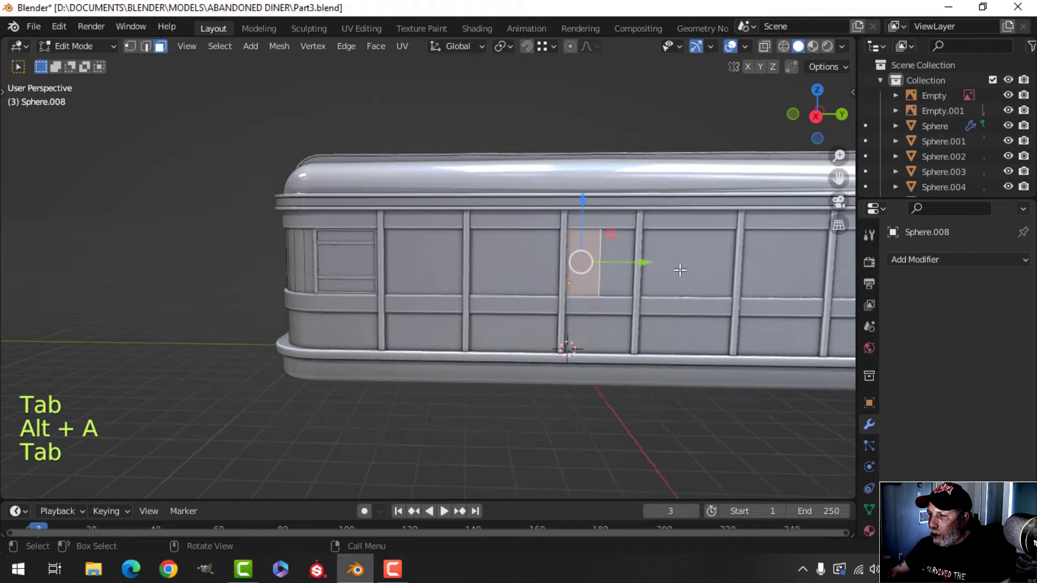
{"action": "middle_click_drag", "start_coordinate": [678, 270], "coordinate": [572, 281], "text": "shift"}
{"action": "key", "text": "x"}
{"action": "left_click", "coordinate": [572, 281]}
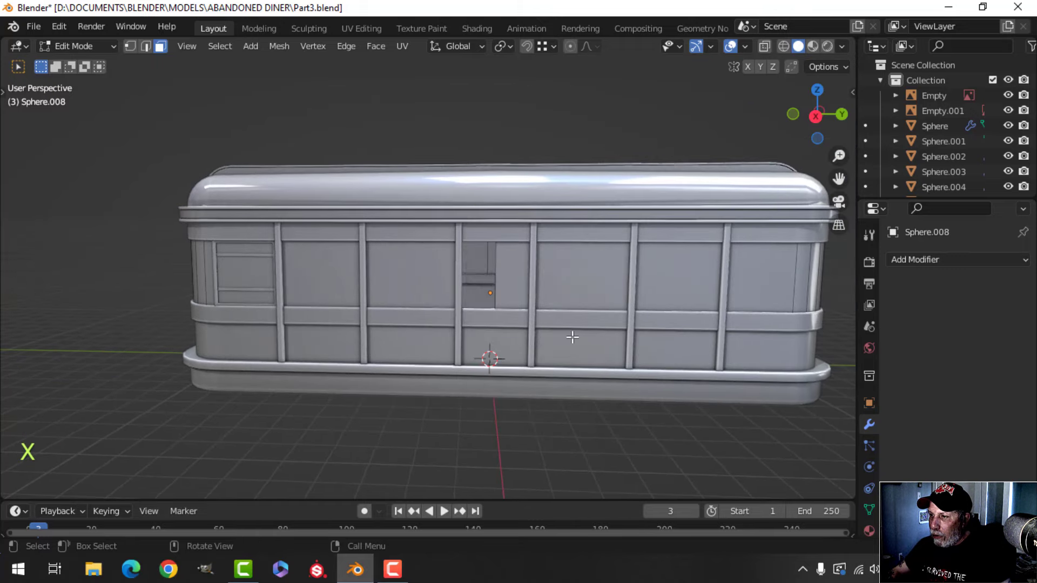
Delete the remaining window-level faces along the far half of the long side, then leave mesh editing
{"action": "left_click", "coordinate": [543, 295], "text": "alt"}
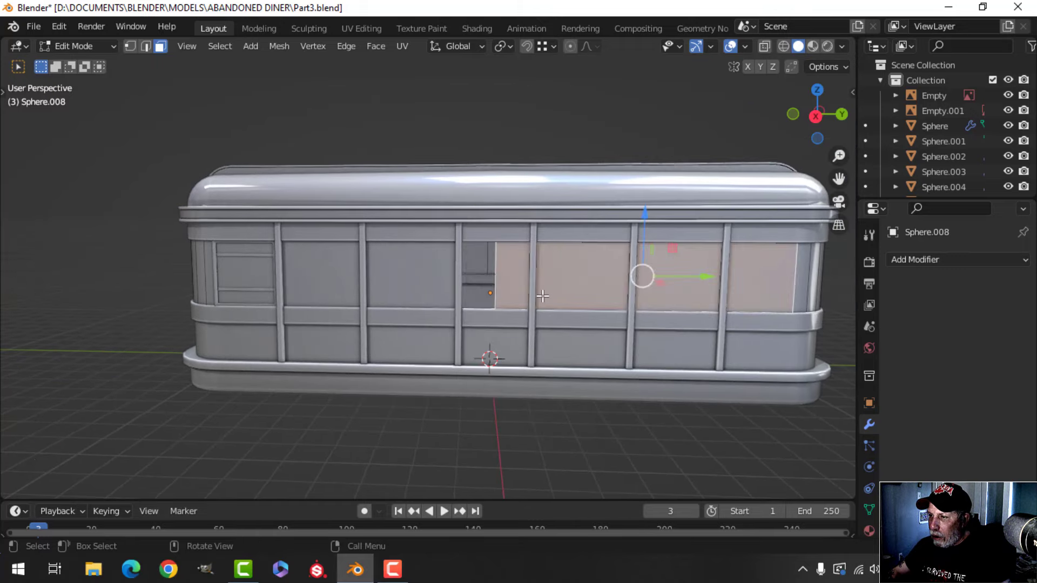
{"action": "key", "text": "x"}
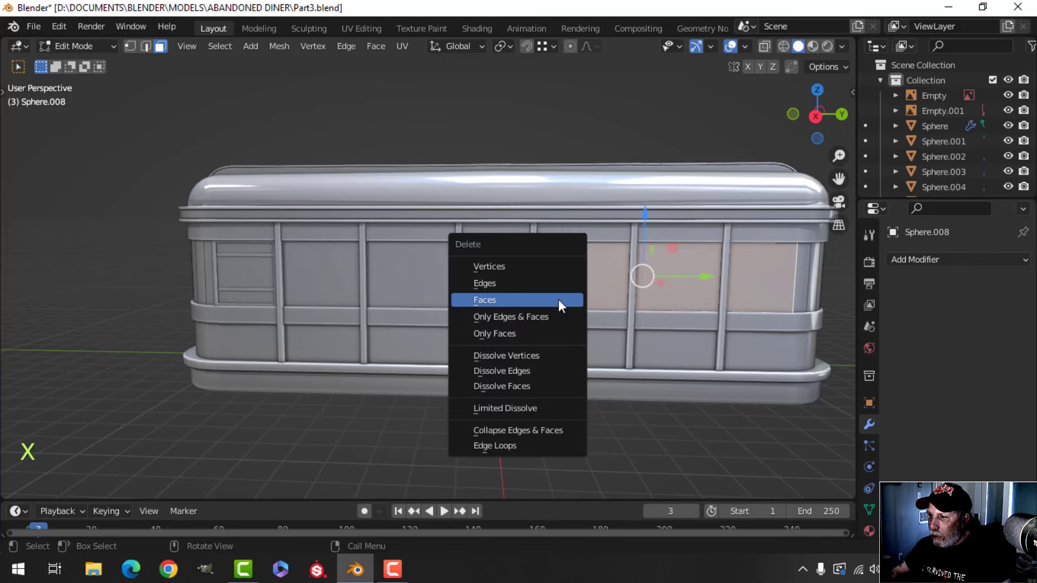
{"action": "left_click", "coordinate": [560, 301]}
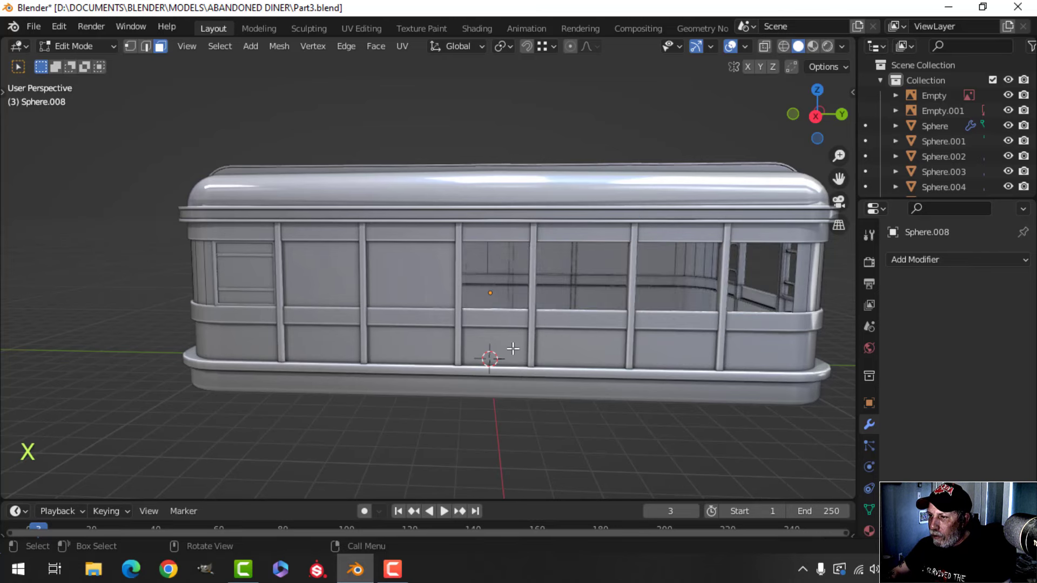
{"action": "key", "text": "Tab"}
{"action": "scroll", "coordinate": [552, 296], "scroll_direction": "up", "scroll_amount": 2}
{"action": "key", "text": "alt+a"}
{"action": "scroll", "coordinate": [542, 295], "scroll_direction": "down", "scroll_amount": 3}
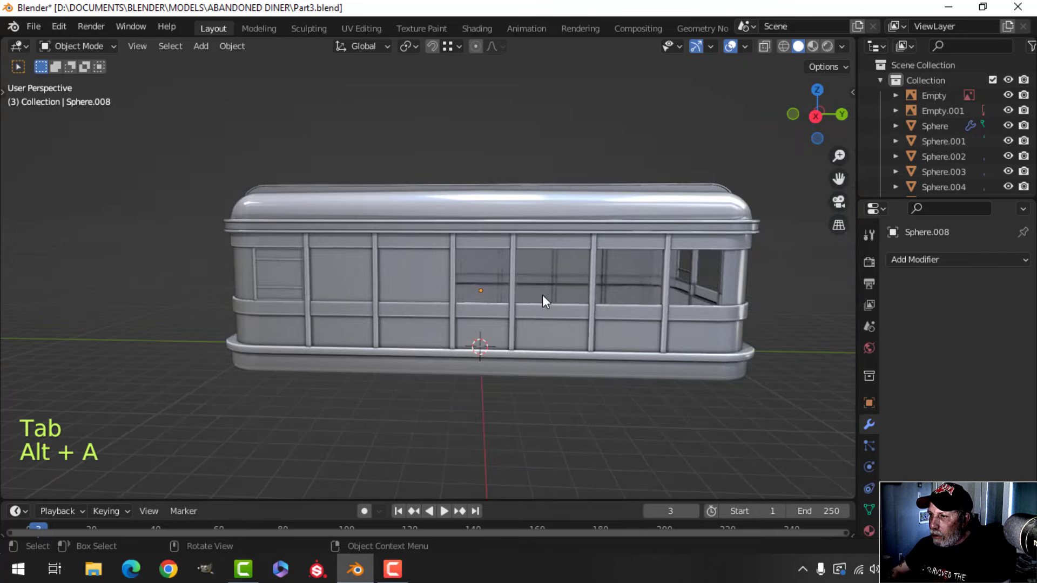
Select the window frame in the first bay and show it in the right orthographic view
{"action": "middle_click_drag", "start_coordinate": [417, 297], "coordinate": [501, 284]}
{"action": "scroll", "coordinate": [448, 301], "scroll_direction": "up", "scroll_amount": 2}
{"action": "scroll", "coordinate": [501, 284], "scroll_direction": "up", "scroll_amount": 4}
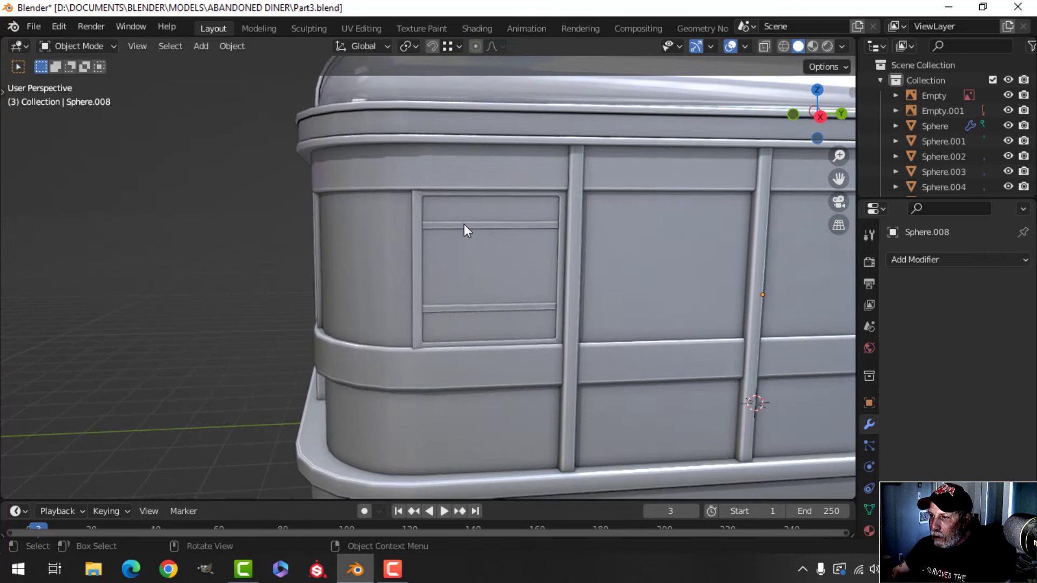
{"action": "left_click", "coordinate": [465, 226]}
{"action": "key", "text": "KP_3"}
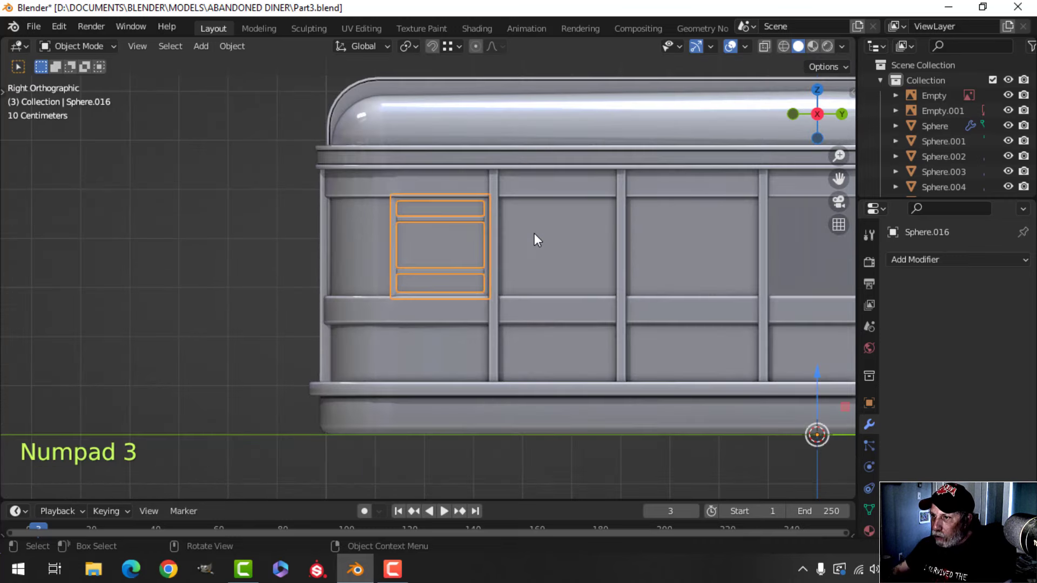
{"action": "left_click", "coordinate": [368, 234]}
{"action": "key", "text": "Tab"}
{"action": "scroll", "coordinate": [468, 257], "scroll_direction": "up", "scroll_amount": 3}
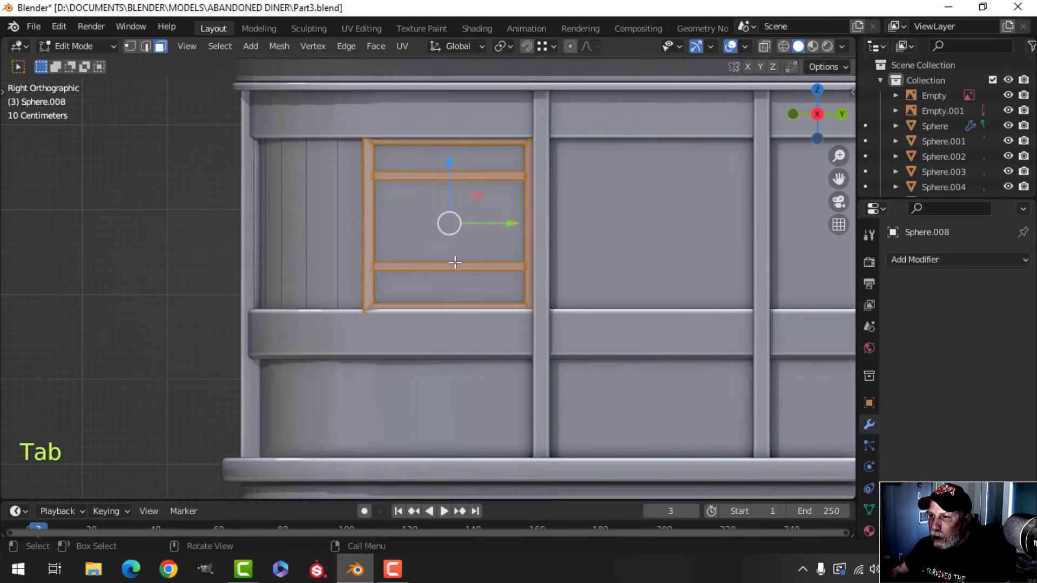
{"action": "key", "text": "alt+a"}
{"action": "key", "text": "z"}
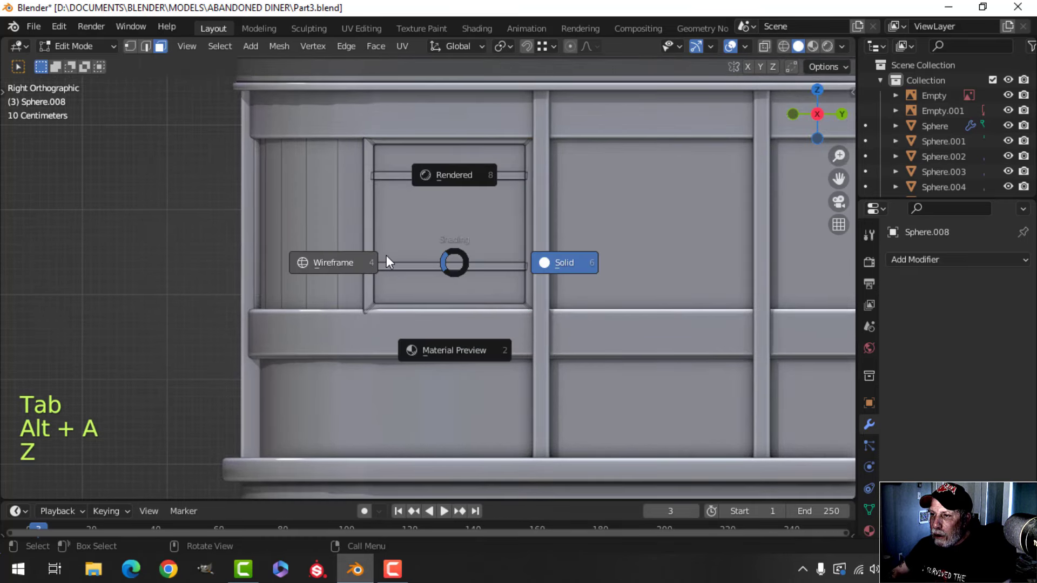
{"action": "right_click", "coordinate": [387, 255]}
{"action": "key", "text": "Tab"}
{"action": "key", "text": "alt+a"}
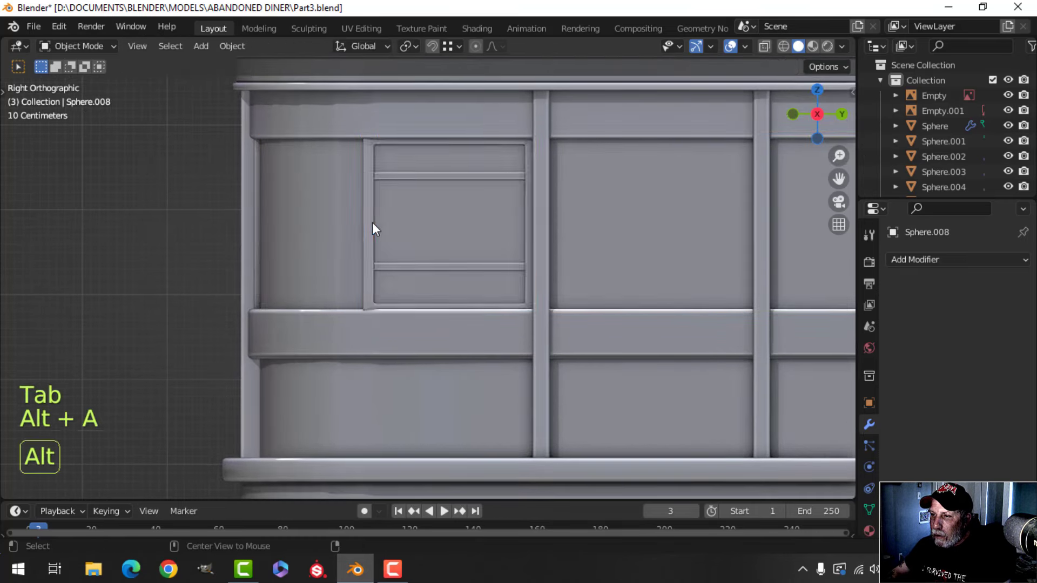
Move the first-bay frame's corner-side upright about 0.126 m along Y in wireframe, then return to solid shading
{"action": "left_click", "coordinate": [419, 234]}
{"action": "key", "text": "Tab"}
{"action": "key", "text": "z"}
{"action": "left_click", "coordinate": [334, 243]}
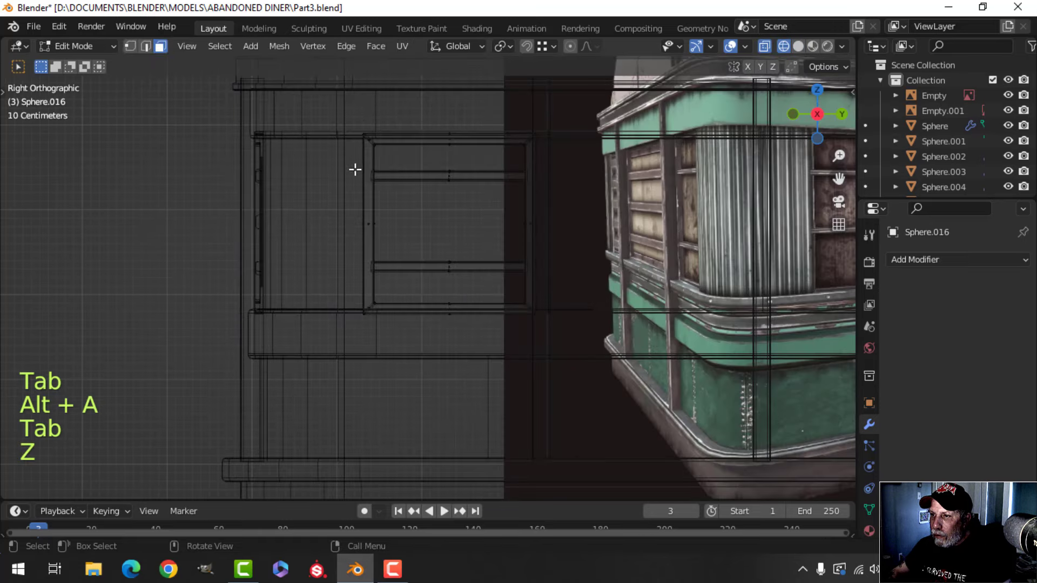
{"action": "key", "text": "b"}
{"action": "left_click_drag", "start_coordinate": [352, 104], "coordinate": [400, 367]}
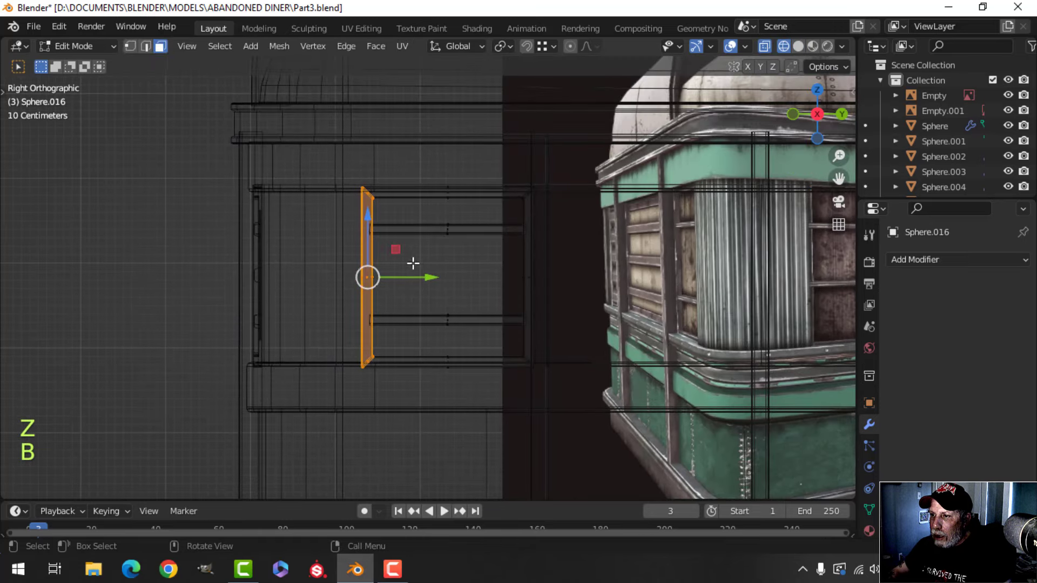
{"action": "left_click_drag", "start_coordinate": [432, 276], "coordinate": [442, 279]}
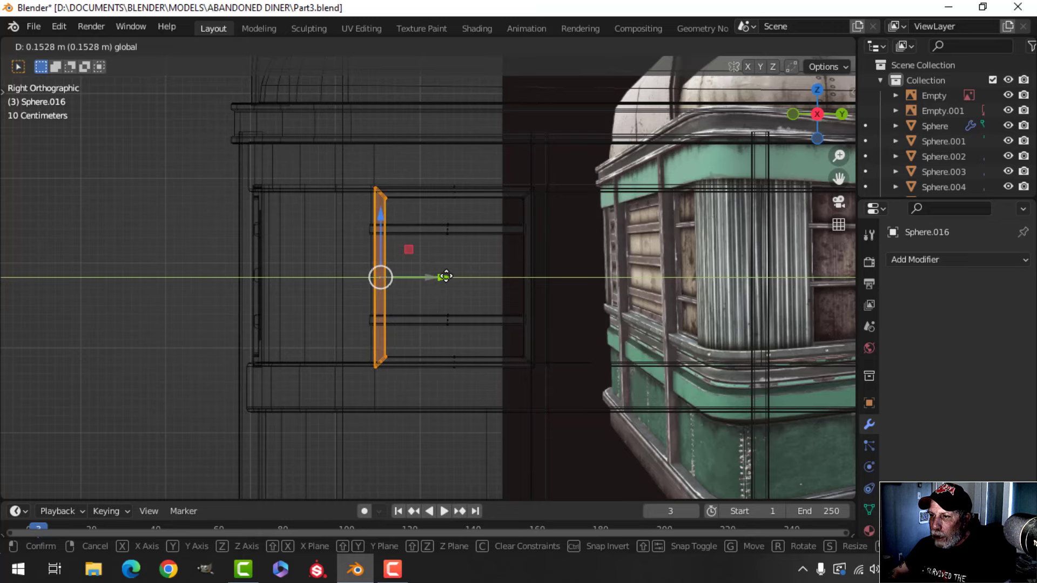
{"action": "left_click_drag", "start_coordinate": [444, 276], "coordinate": [443, 276]}
{"action": "key", "text": "z"}
{"action": "left_click", "coordinate": [573, 278]}
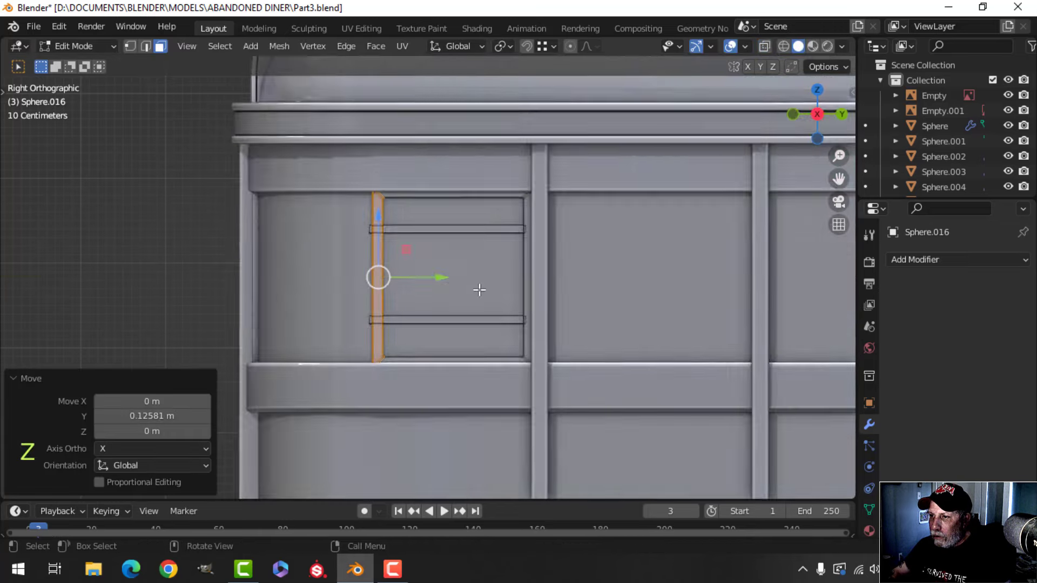
{"action": "mouse_move", "coordinate": [573, 278]}
{"action": "middle_mouse_down"}
{"action": "mouse_move", "coordinate": [551, 302]}
{"action": "mouse_move", "coordinate": [513, 283]}
{"action": "middle_mouse_up"}
{"action": "scroll", "coordinate": [514, 283], "scroll_direction": "down", "scroll_amount": 2}
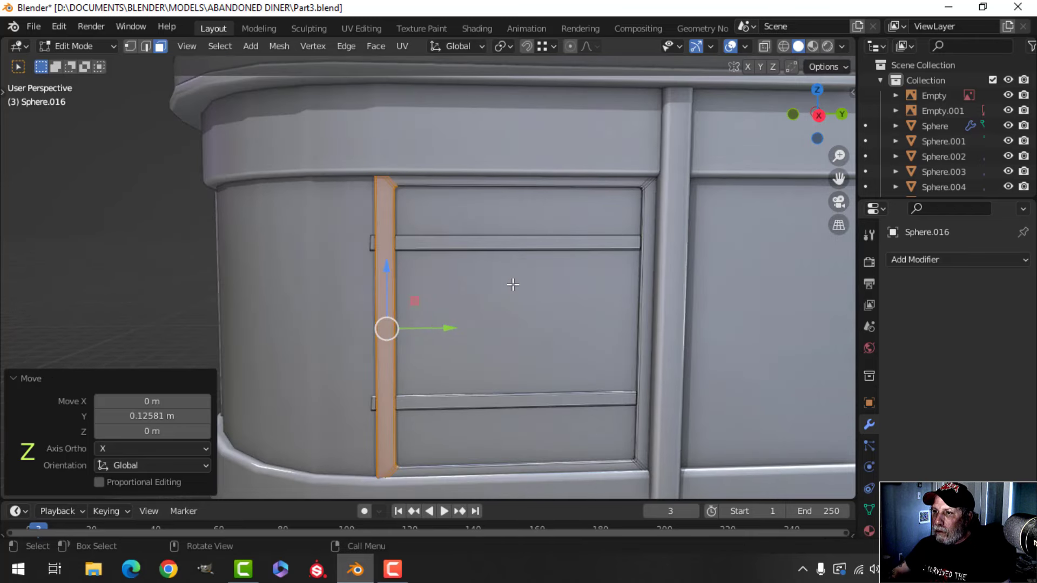
Select the corner-side end vertices of both crossbars in wireframe and move them about 0.102 m along Y
{"action": "key", "text": "alt+a"}
{"action": "key", "text": "KP_3"}
{"action": "key", "text": "z"}
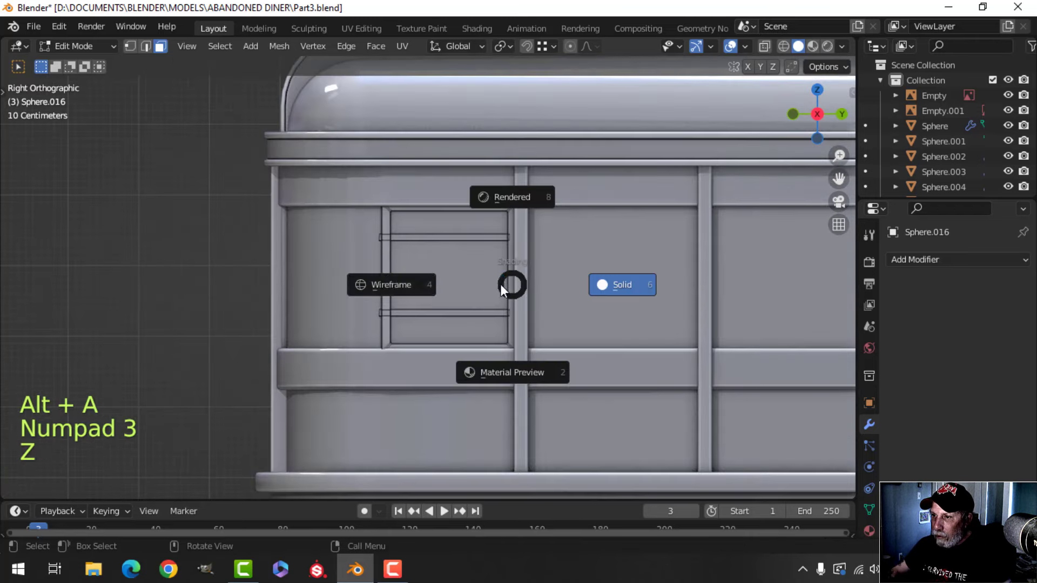
{"action": "left_click", "coordinate": [386, 276]}
{"action": "key", "text": "Tab"}
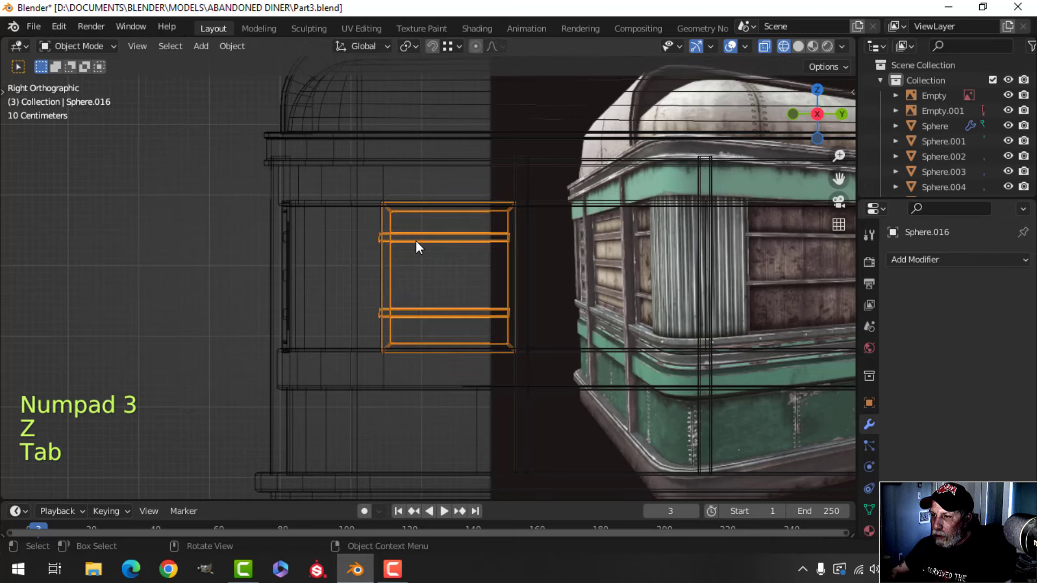
{"action": "key", "text": "Tab"}
{"action": "scroll", "coordinate": [410, 250], "scroll_direction": "up", "scroll_amount": 4}
{"action": "middle_click_drag", "start_coordinate": [410, 250], "coordinate": [422, 251], "text": "shift"}
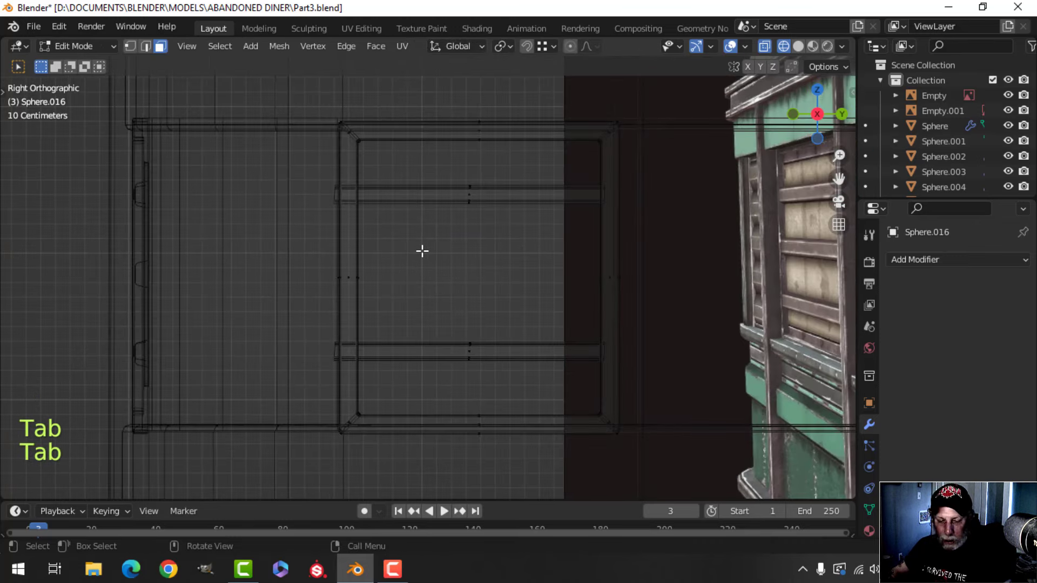
{"action": "key", "text": "b"}
{"action": "left_click_drag", "start_coordinate": [306, 154], "coordinate": [339, 223]}
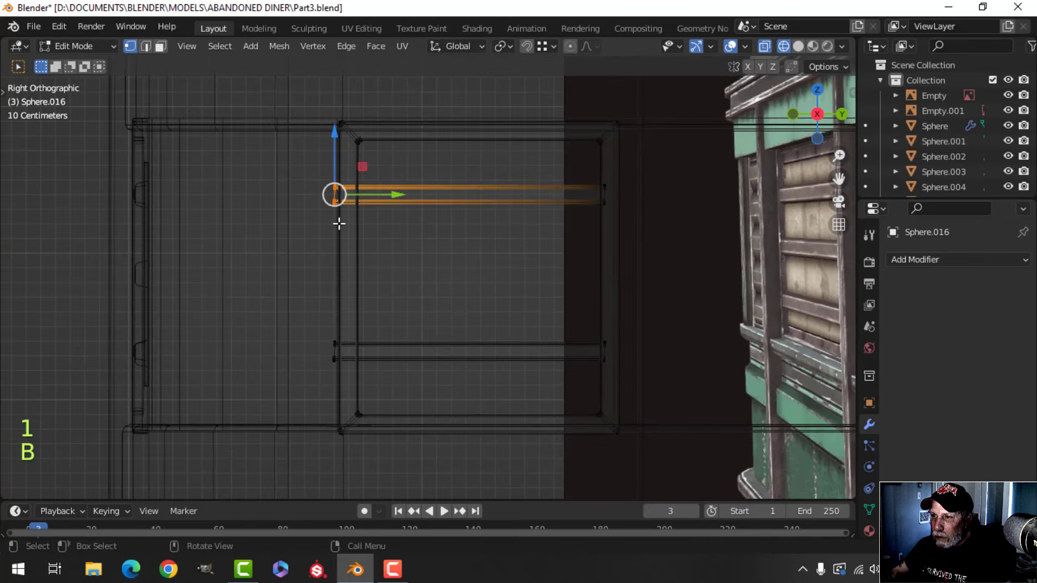
{"action": "left_click_drag", "start_coordinate": [355, 366], "coordinate": [356, 378]}
{"action": "scroll", "coordinate": [407, 359], "scroll_direction": "up", "scroll_amount": 3}
{"action": "middle_click_drag", "start_coordinate": [410, 331], "coordinate": [425, 360], "text": "shift"}
{"action": "left_click_drag", "start_coordinate": [343, 299], "coordinate": [369, 299]}
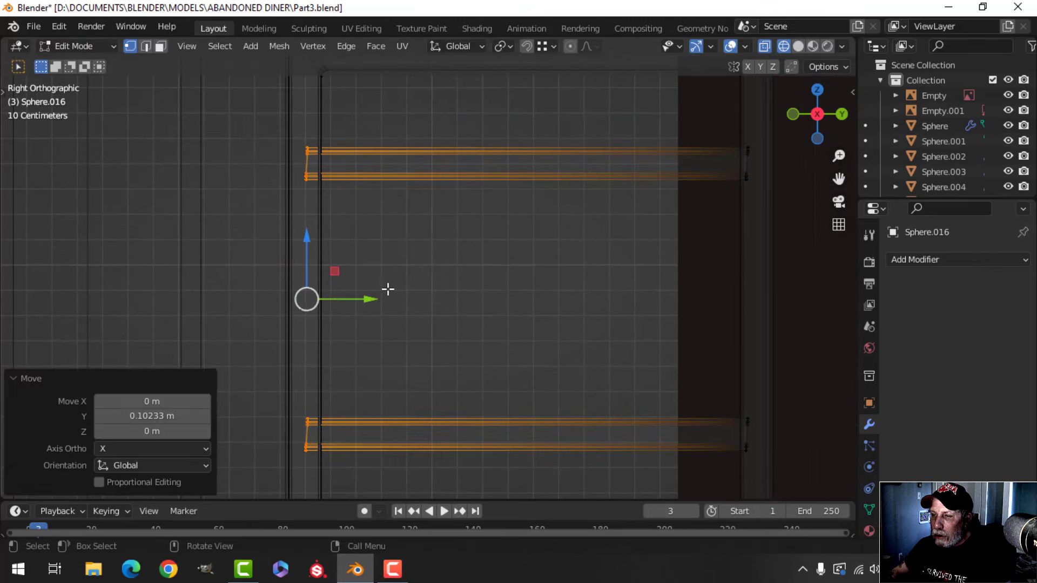
Flatten the corner-side crossbar ends by scaling them to 0 along Y
{"action": "key", "text": "s"}
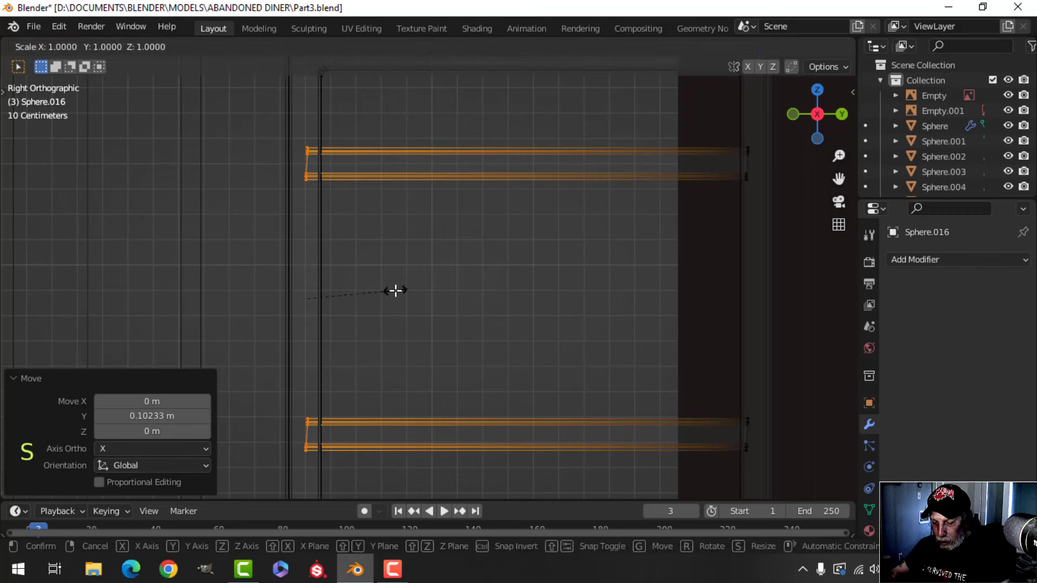
{"action": "key", "text": "y"}
{"action": "key", "text": "0"}
{"action": "left_click", "coordinate": [396, 291]}
{"action": "key", "text": "z"}
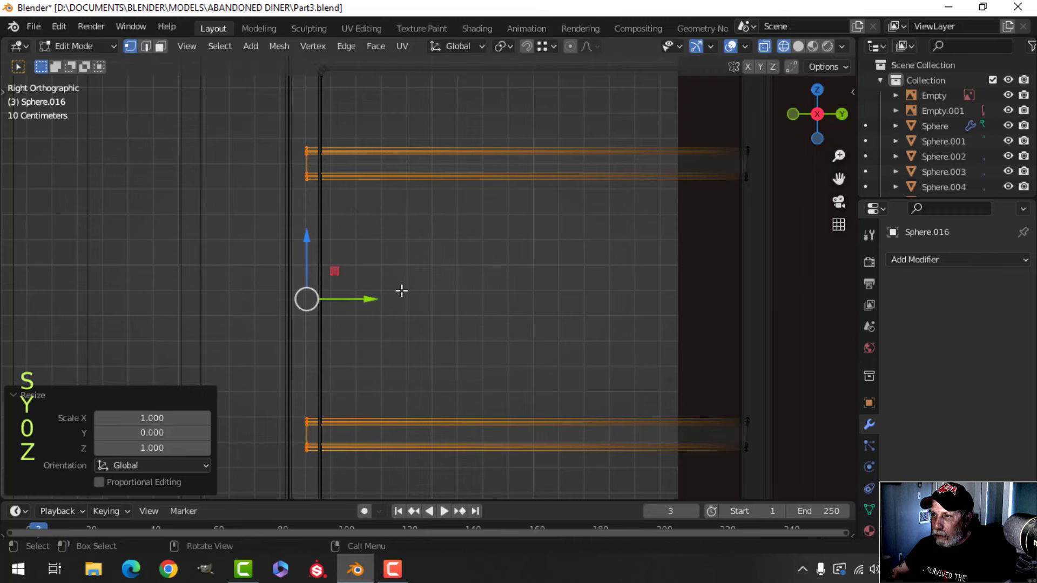
Flatten the post-side ends of both crossbars by scaling to 0 along Y, then return to solid shading in Object Mode
{"action": "middle_click_drag", "start_coordinate": [400, 291], "coordinate": [342, 273], "text": "shift"}
{"action": "key", "text": "alt+a"}
{"action": "key", "text": "b"}
{"action": "left_click_drag", "start_coordinate": [551, 372], "coordinate": [602, 452]}
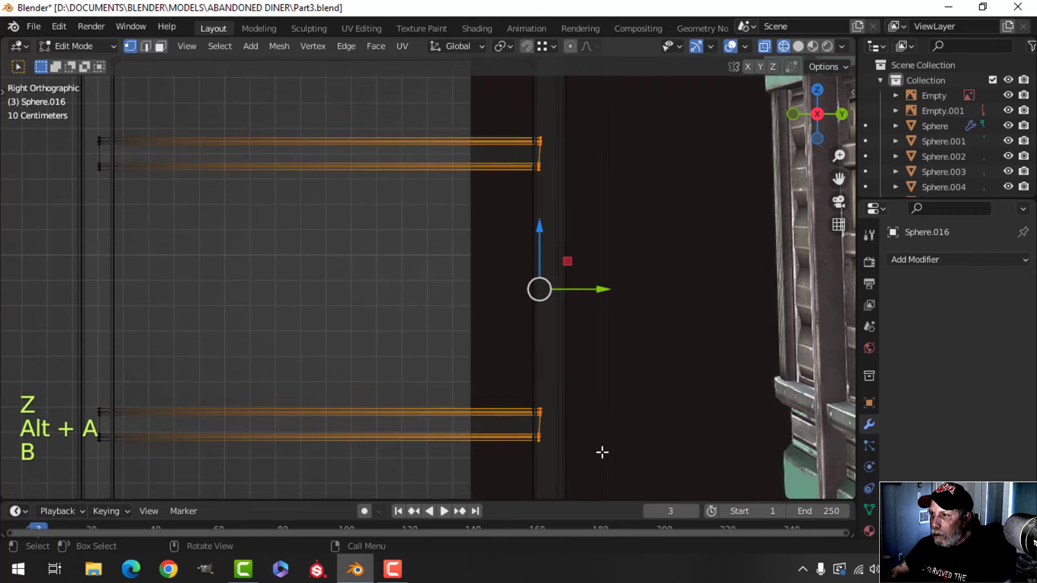
{"action": "key", "text": "s"}
{"action": "key", "text": "y"}
{"action": "key", "text": "0"}
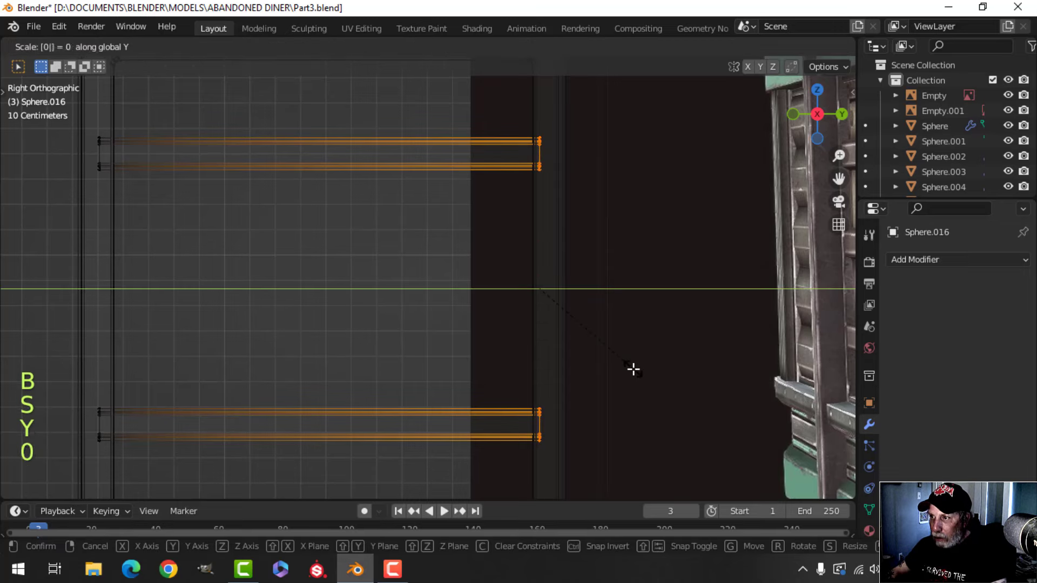
{"action": "left_click", "coordinate": [634, 369]}
{"action": "key", "text": "z"}
{"action": "left_click", "coordinate": [736, 375]}
{"action": "key", "text": "Tab"}
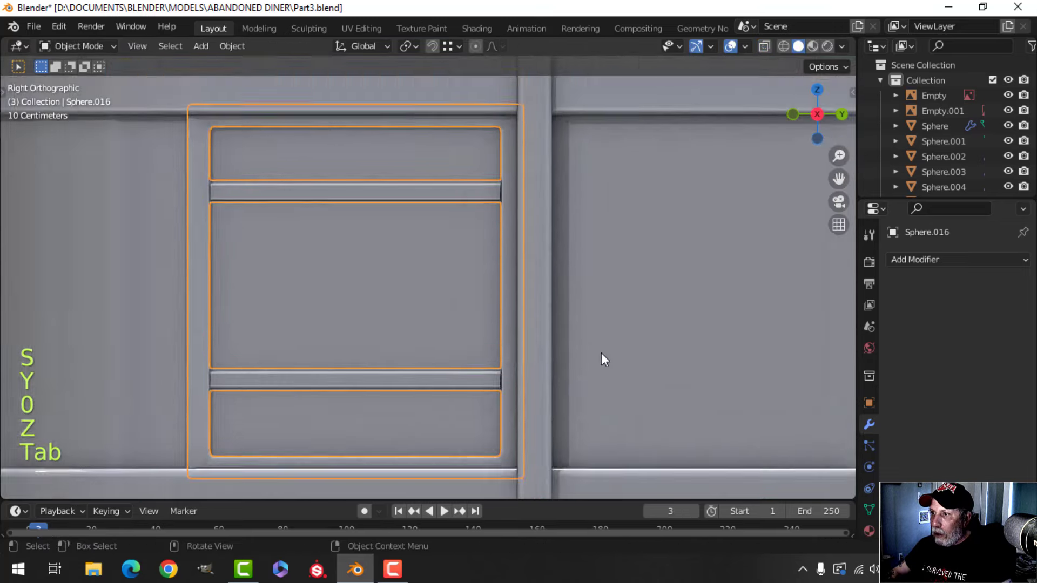
Open the end-wall window frame nearest the corner for mesh editing, deselected, in front-view wireframe
{"action": "key", "text": "alt+a"}
{"action": "mouse_move", "coordinate": [351, 353]}
{"action": "middle_mouse_down"}
{"action": "mouse_move", "coordinate": [332, 354]}
{"action": "mouse_move", "coordinate": [472, 368]}
{"action": "mouse_move", "coordinate": [352, 324]}
{"action": "middle_mouse_up"}
{"action": "scroll", "coordinate": [473, 367], "scroll_direction": "down", "scroll_amount": 5}
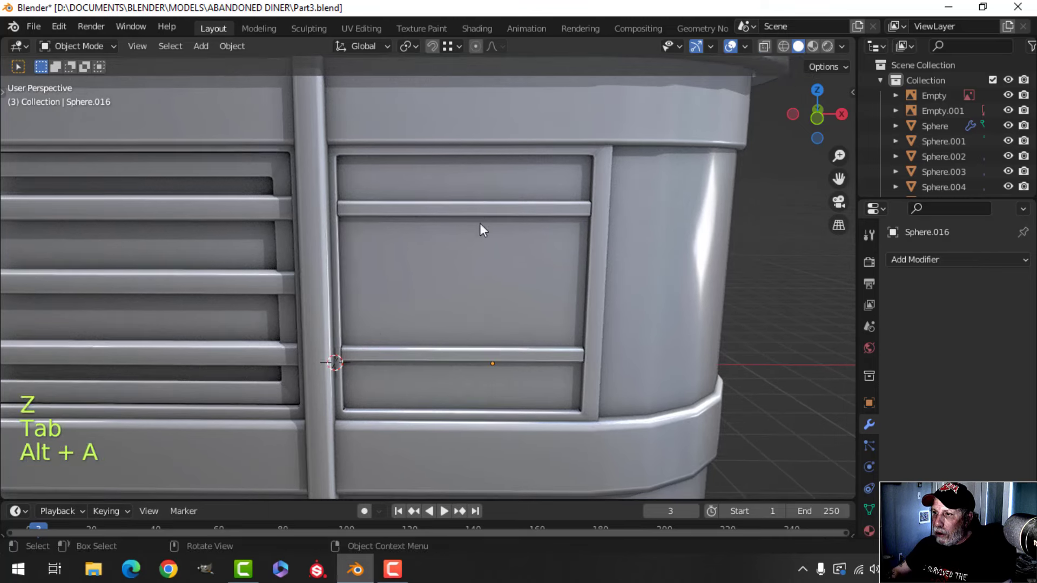
{"action": "left_click", "coordinate": [481, 224]}
{"action": "scroll", "coordinate": [491, 236], "scroll_direction": "down", "scroll_amount": 3}
{"action": "middle_click_drag", "start_coordinate": [490, 236], "coordinate": [471, 257], "text": "shift"}
{"action": "key", "text": "Tab"}
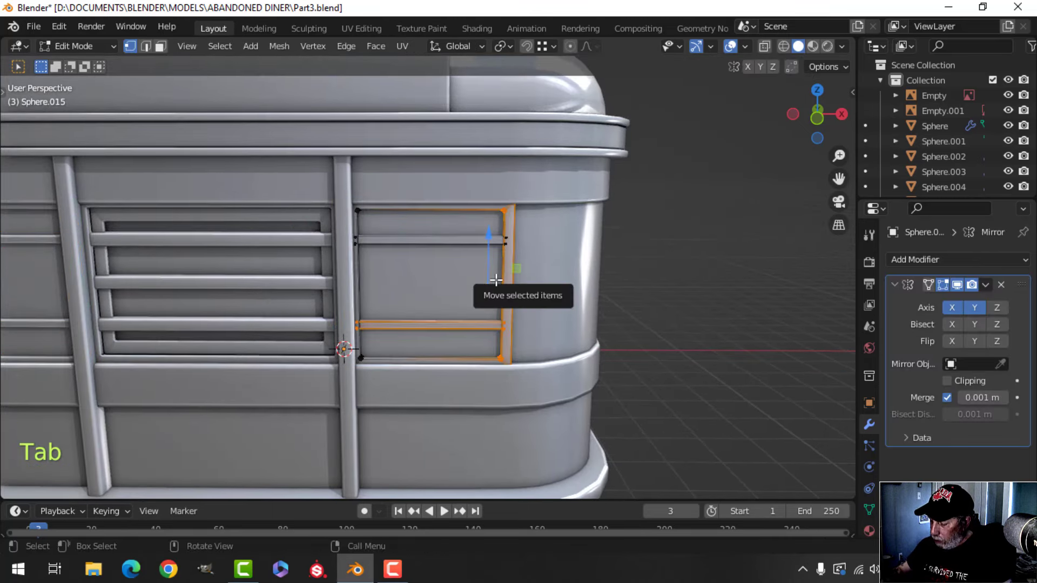
{"action": "key", "text": "KP_1"}
{"action": "scroll", "coordinate": [492, 257], "scroll_direction": "up", "scroll_amount": 4}
{"action": "key", "text": "alt+a"}
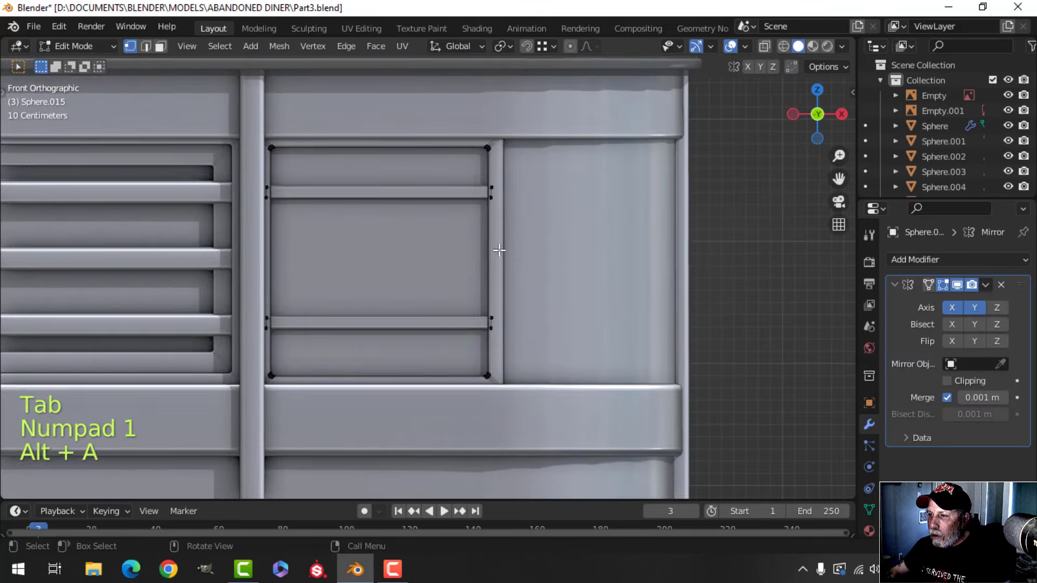
{"action": "key", "text": "z"}
{"action": "left_click", "coordinate": [411, 251]}
Flatten the corner-side ends of both end-wall crossbars by scaling their vertices to 0 along X
{"action": "mouse_move", "coordinate": [504, 234]}
{"action": "middle_mouse_down"}
{"action": "mouse_move", "coordinate": [479, 245]}
{"action": "mouse_move", "coordinate": [505, 248]}
{"action": "middle_mouse_up"}
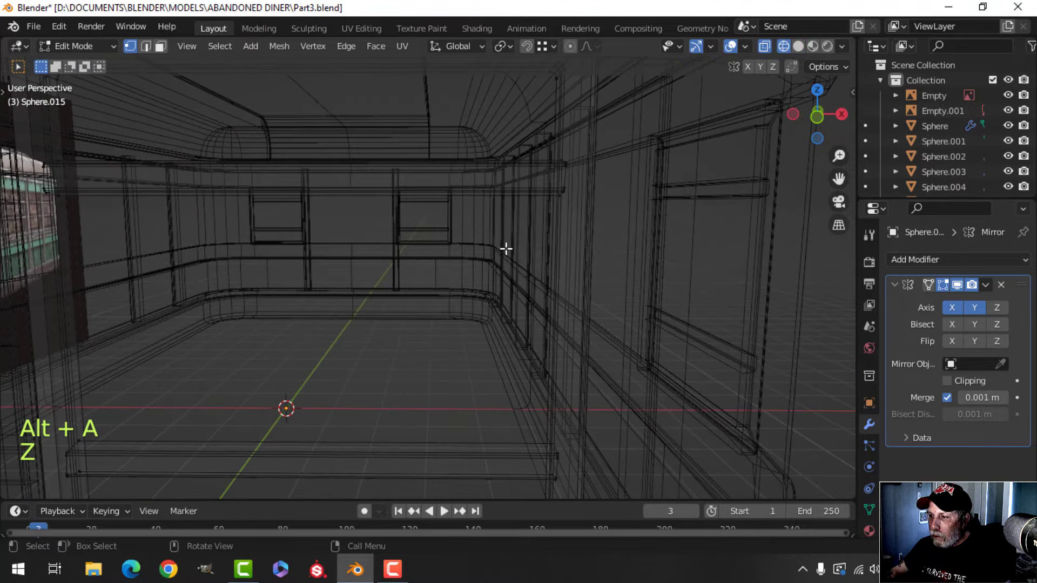
{"action": "key", "text": "KP_1"}
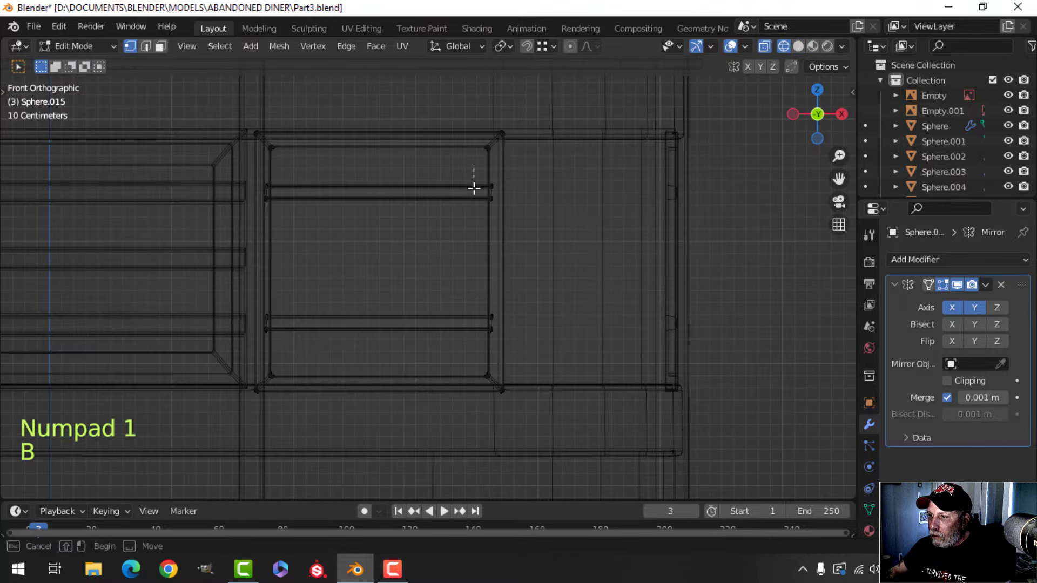
{"action": "left_click_drag", "start_coordinate": [475, 163], "coordinate": [505, 367]}
{"action": "scroll", "coordinate": [564, 280], "scroll_direction": "up", "scroll_amount": 2}
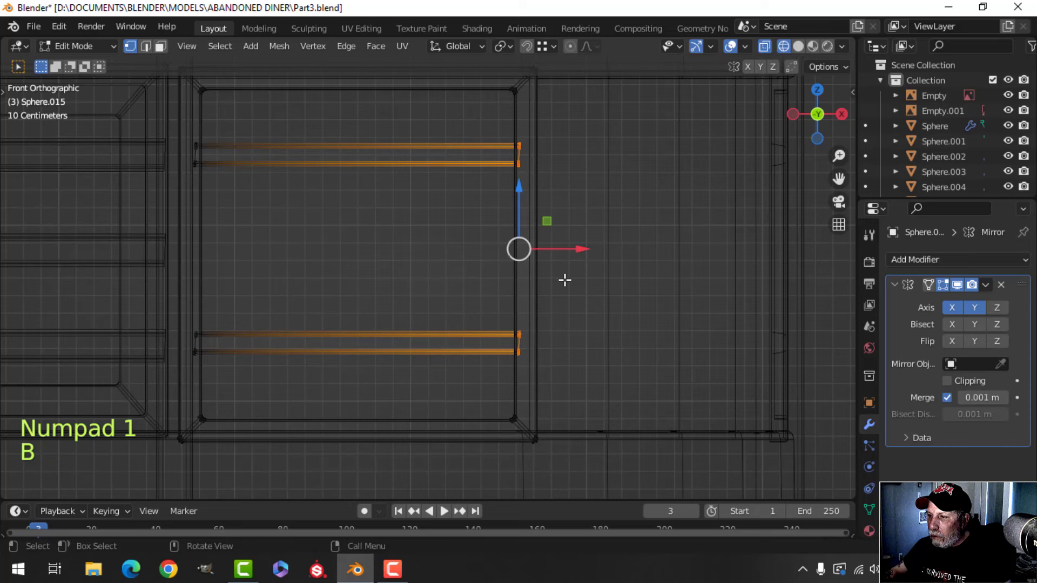
{"action": "key", "text": "s"}
{"action": "key", "text": "x"}
{"action": "left_click", "coordinate": [591, 285]}
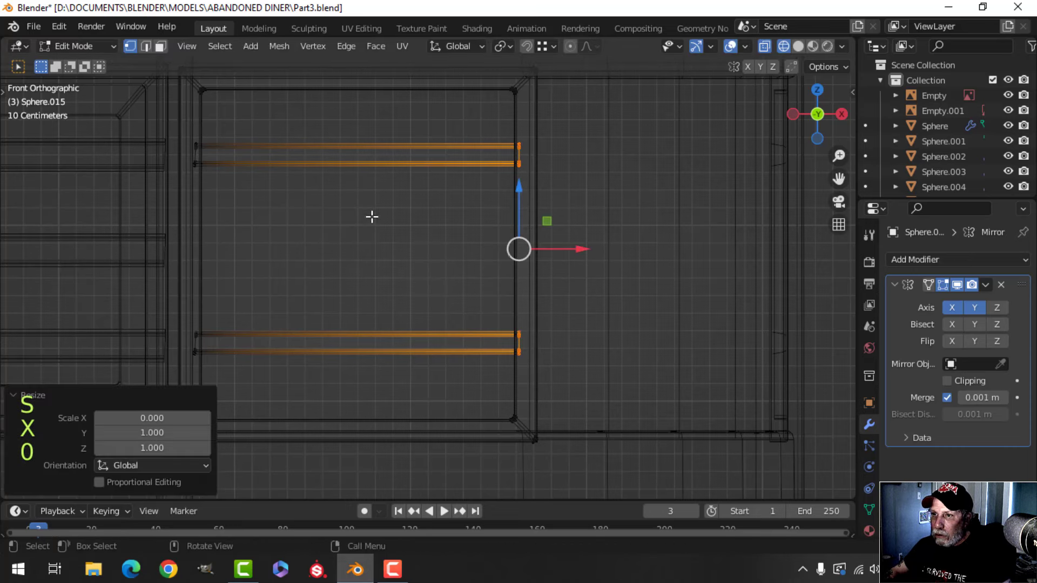
Flatten the post-side ends of both end-wall crossbars by scaling to 0 along X, then return to solid shading in Object Mode
{"action": "key", "text": "alt+a"}
{"action": "key", "text": "b"}
{"action": "left_click_drag", "start_coordinate": [186, 128], "coordinate": [227, 363]}
{"action": "key", "text": "s"}
{"action": "key", "text": "x"}
{"action": "key", "text": "0"}
{"action": "left_click", "coordinate": [340, 308]}
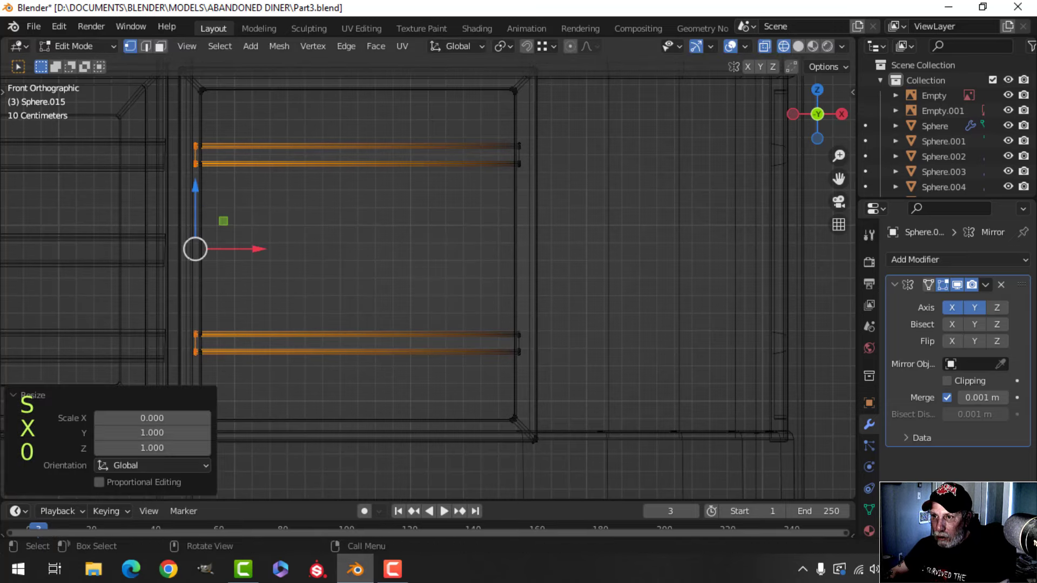
{"action": "key", "text": "z"}
{"action": "left_click", "coordinate": [491, 309]}
{"action": "key", "text": "Tab"}
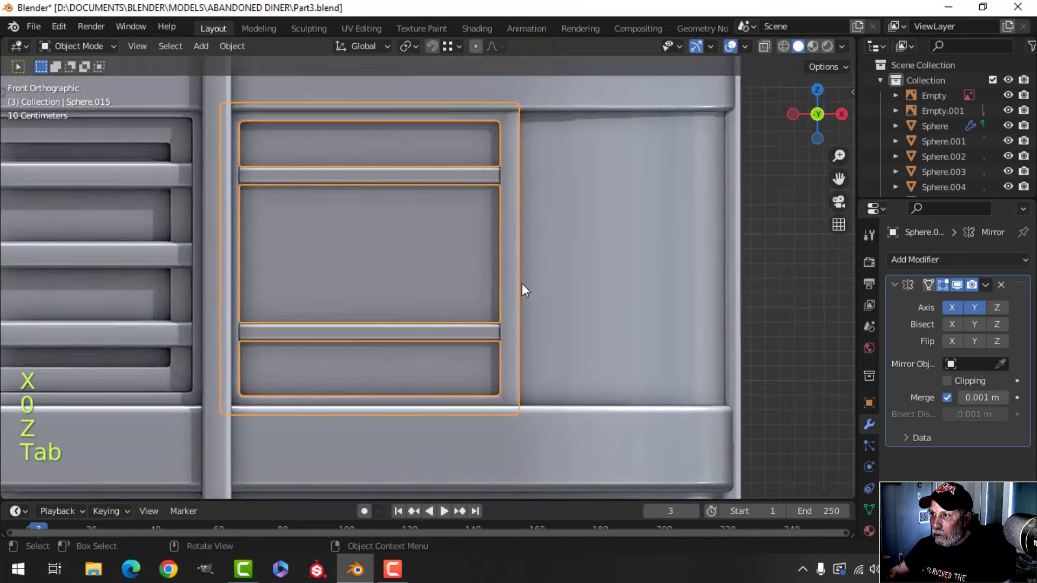
{"action": "key", "text": "alt+a"}
{"action": "mouse_move", "coordinate": [520, 287]}
{"action": "middle_mouse_down"}
{"action": "mouse_move", "coordinate": [275, 305]}
{"action": "mouse_move", "coordinate": [361, 287]}
{"action": "middle_mouse_up"}
{"action": "scroll", "coordinate": [361, 287], "scroll_direction": "down", "scroll_amount": 3}
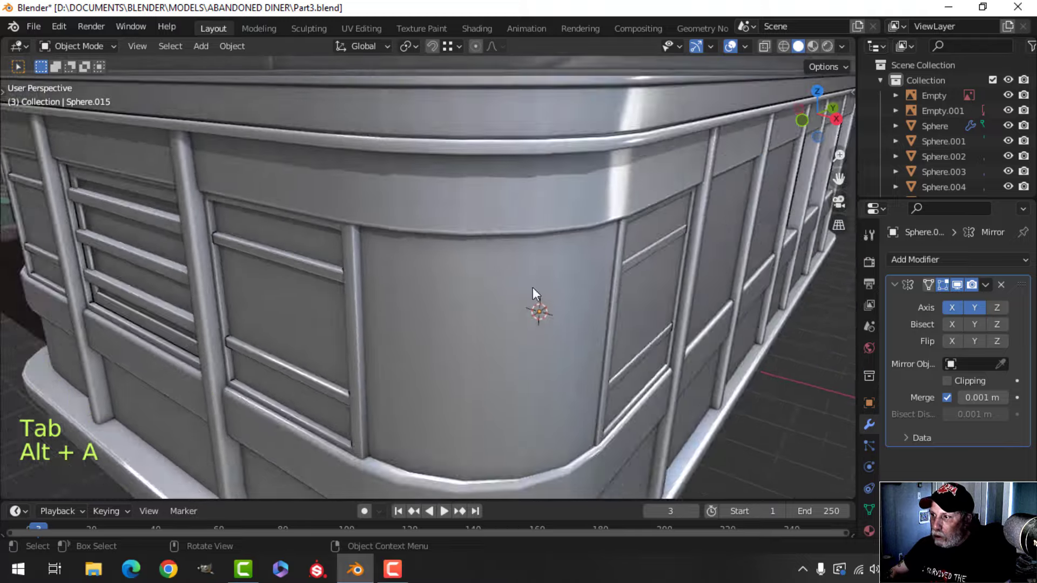
Move the whole panel mesh behind the first-bay window frame about -0.034 m along X
{"action": "middle_click_drag", "start_coordinate": [533, 287], "coordinate": [341, 301]}
{"action": "scroll", "coordinate": [472, 286], "scroll_direction": "down", "scroll_amount": 3}
{"action": "scroll", "coordinate": [501, 309], "scroll_direction": "up", "scroll_amount": 4}
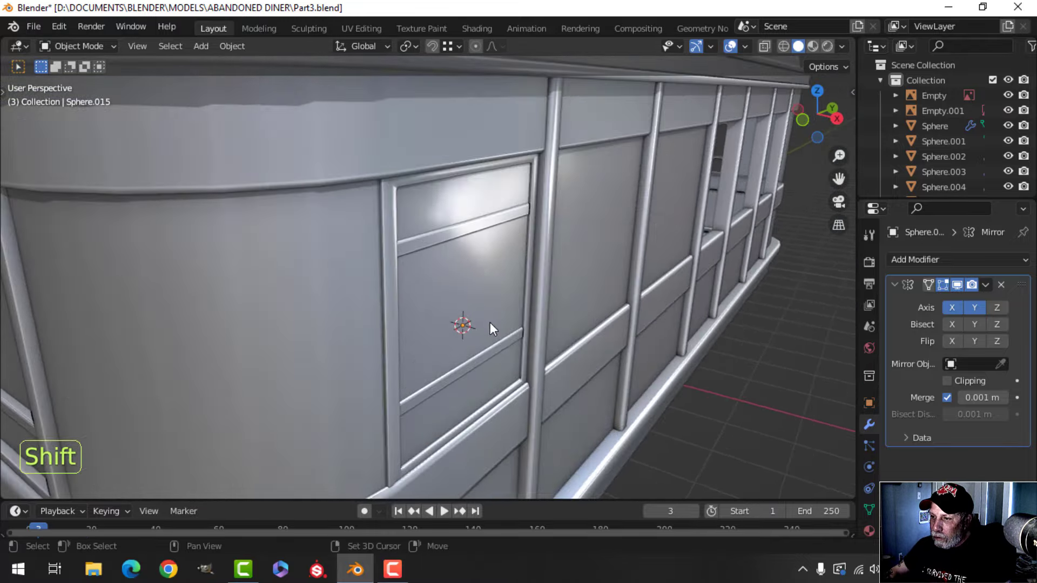
{"action": "middle_click_drag", "start_coordinate": [490, 323], "coordinate": [600, 282], "text": "shift"}
{"action": "left_click", "coordinate": [577, 231]}
{"action": "key", "text": "Tab"}
{"action": "key", "text": "a"}
{"action": "scroll", "coordinate": [601, 295], "scroll_direction": "up", "scroll_amount": 2}
{"action": "left_click_drag", "start_coordinate": [617, 271], "coordinate": [608, 265]}
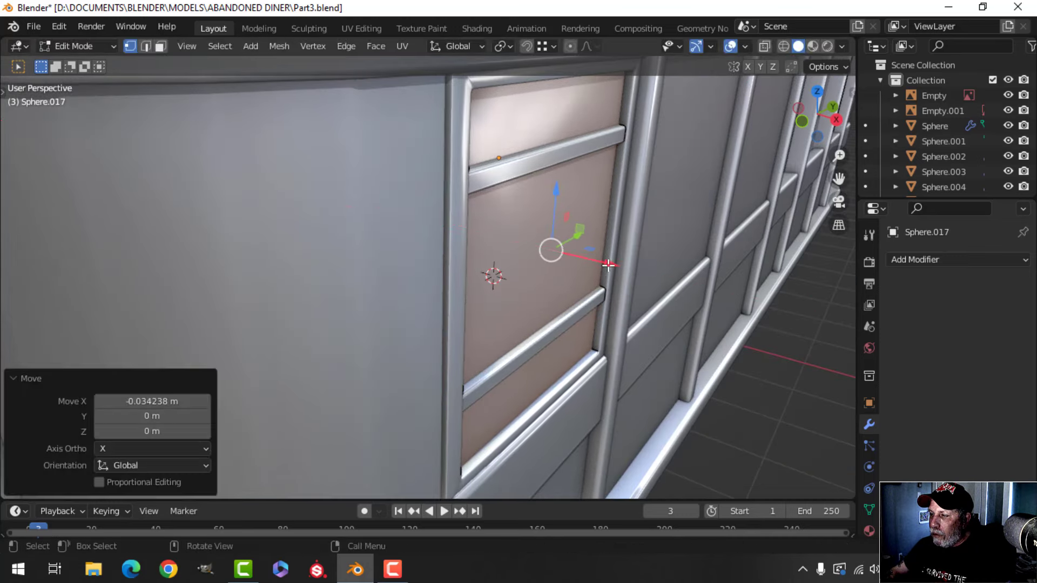
{"action": "middle_click_drag", "start_coordinate": [649, 263], "coordinate": [571, 259]}
{"action": "scroll", "coordinate": [572, 260], "scroll_direction": "down", "scroll_amount": 4}
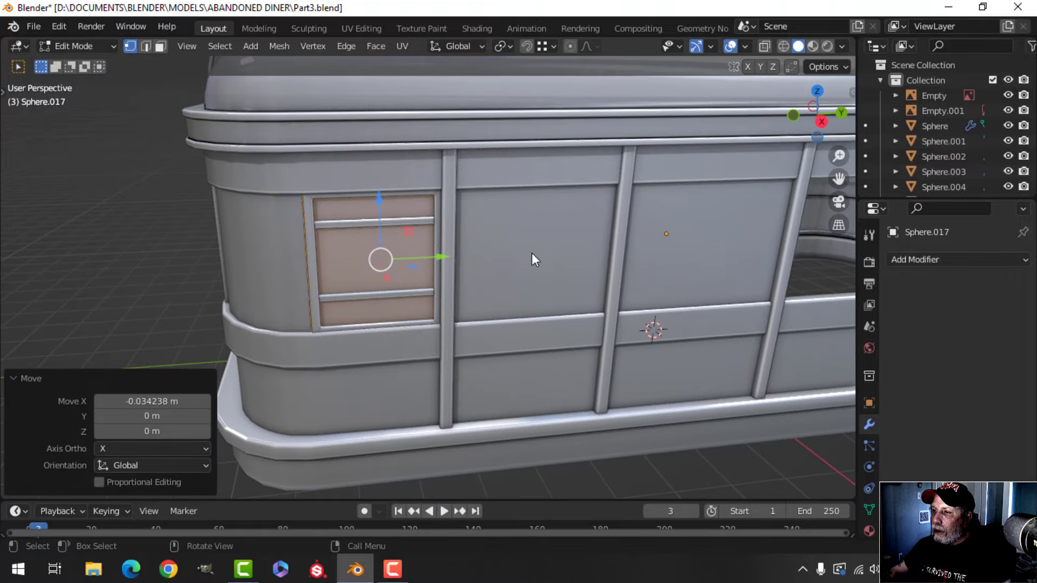
{"action": "key", "text": "Tab"}
Delete the plain wall panels filling the second and third bays of the long side wall
{"action": "left_click", "coordinate": [530, 244]}
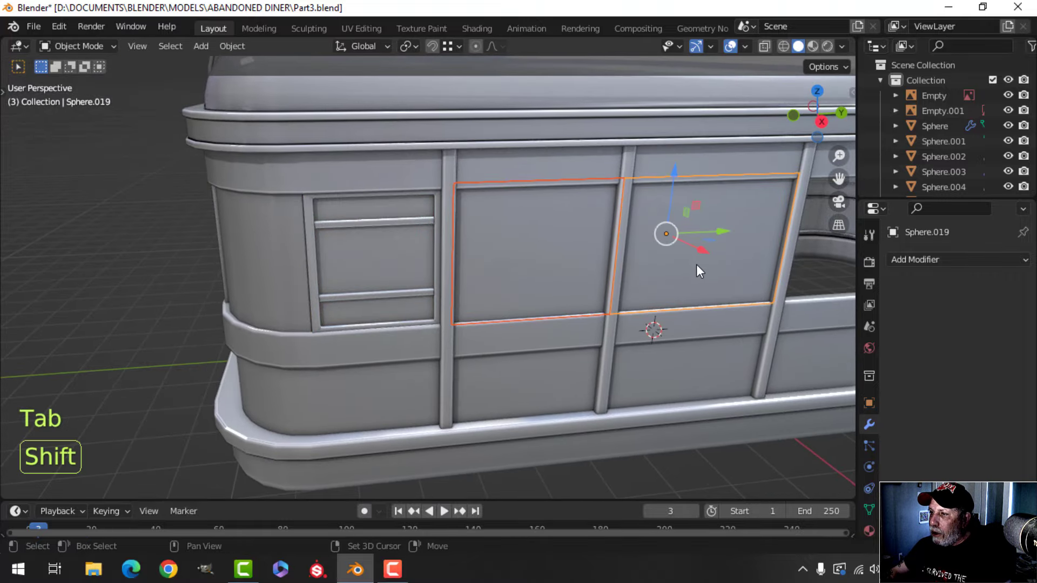
{"action": "key", "text": "x"}
{"action": "left_click", "coordinate": [695, 264]}
{"action": "scroll", "coordinate": [386, 266], "scroll_direction": "down", "scroll_amount": 1}
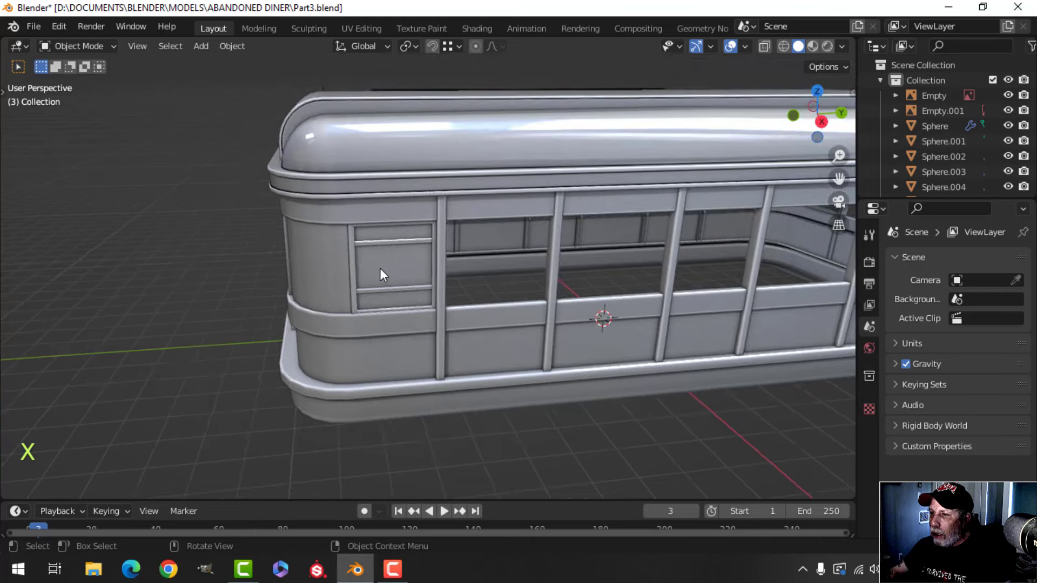
Examine the first-bay window frame and the rounded corner wall beside it
{"action": "scroll", "coordinate": [379, 271], "scroll_direction": "up", "scroll_amount": 3}
{"action": "middle_click_drag", "start_coordinate": [369, 268], "coordinate": [484, 245], "text": "shift"}
{"action": "scroll", "coordinate": [455, 256], "scroll_direction": "up", "scroll_amount": 2}
{"action": "left_click", "coordinate": [490, 239]}
{"action": "key", "text": "alt+a"}
{"action": "scroll", "coordinate": [426, 268], "scroll_direction": "down", "scroll_amount": 3}
{"action": "middle_click_drag", "start_coordinate": [427, 268], "coordinate": [573, 228], "text": "shift"}
{"action": "scroll", "coordinate": [486, 276], "scroll_direction": "up", "scroll_amount": 4}
{"action": "scroll", "coordinate": [462, 210], "scroll_direction": "down", "scroll_amount": 3}
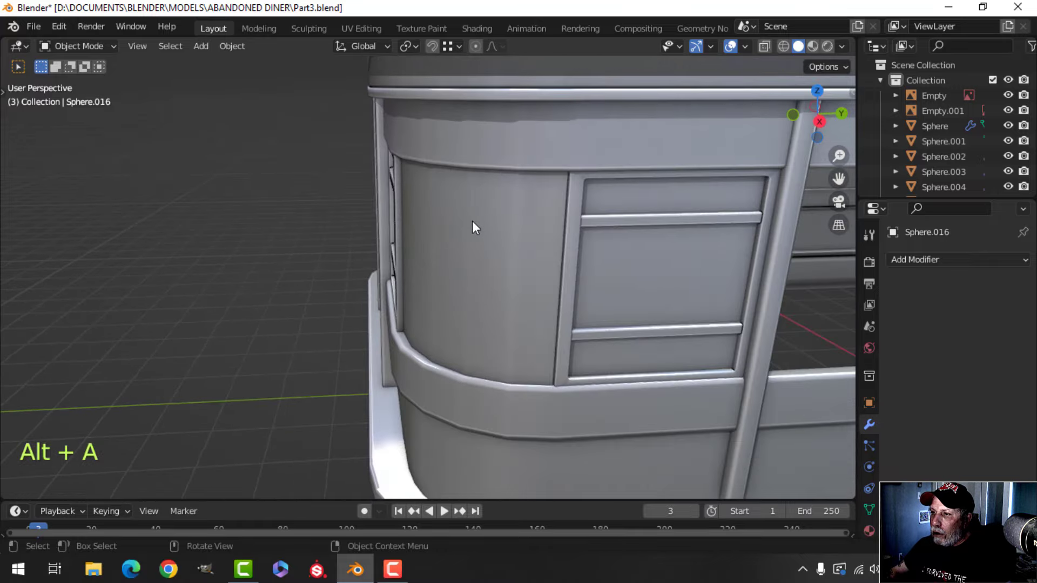
Isolate the rounded corner wall object in local view and open its mesh for editing
{"action": "left_click", "coordinate": [472, 221]}
{"action": "middle_click_drag", "start_coordinate": [472, 221], "coordinate": [471, 266]}
{"action": "scroll", "coordinate": [526, 250], "scroll_direction": "down", "scroll_amount": 3}
{"action": "scroll", "coordinate": [471, 266], "scroll_direction": "down", "scroll_amount": 3}
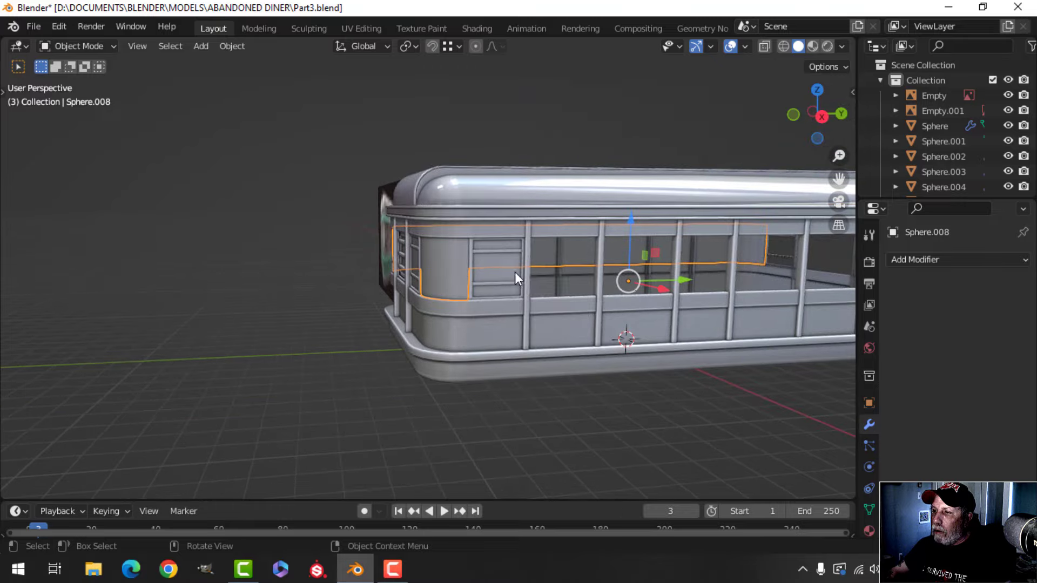
{"action": "scroll", "coordinate": [558, 271], "scroll_direction": "down", "scroll_amount": 2}
{"action": "middle_click_drag", "start_coordinate": [558, 271], "coordinate": [383, 341]}
{"action": "middle_click_drag", "start_coordinate": [382, 341], "coordinate": [351, 288], "text": "shift"}
{"action": "key", "text": "Tab"}
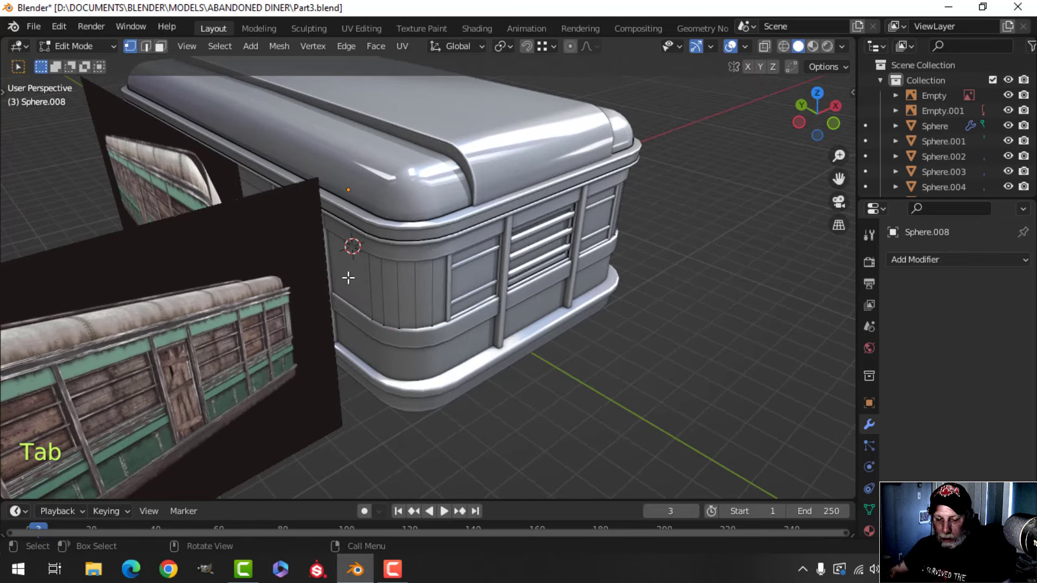
{"action": "key", "text": "Tab"}
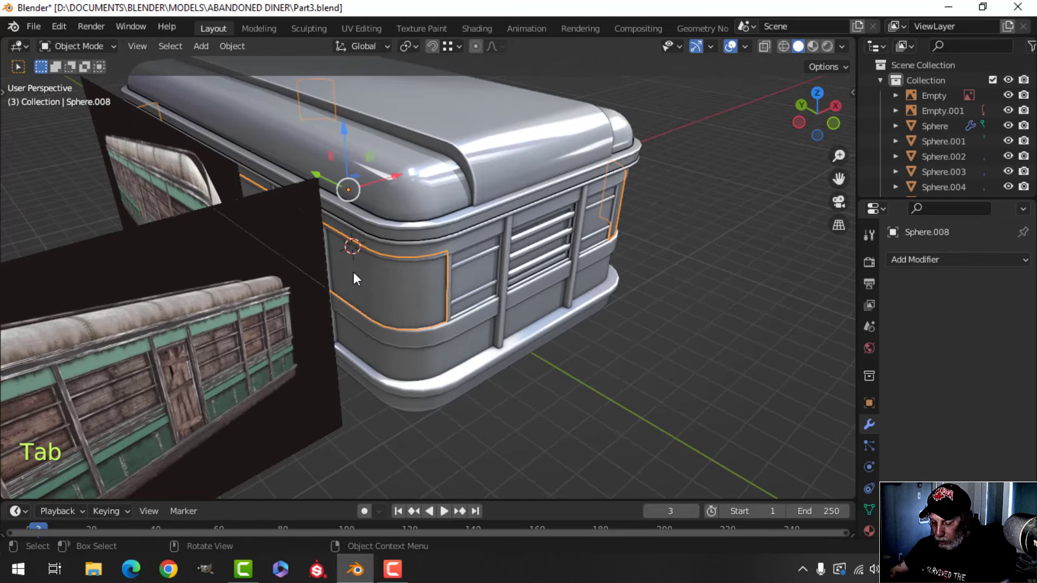
{"action": "key", "text": "slash"}
{"action": "middle_click_drag", "start_coordinate": [353, 273], "coordinate": [422, 289]}
{"action": "key", "text": "Tab"}
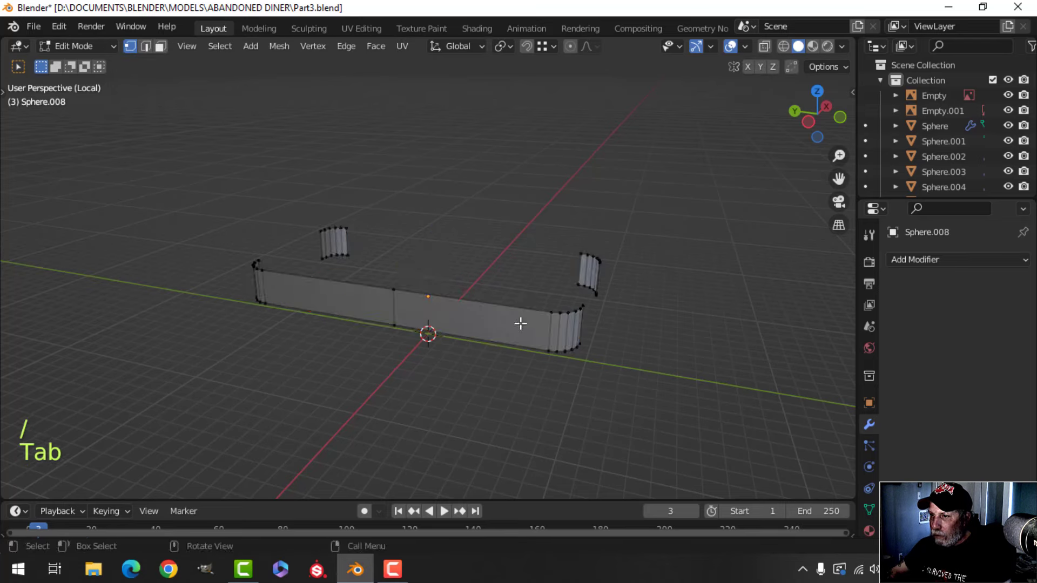
Delete the two long flat faces between the rounded corner pieces, then leave local view with nothing selected
{"action": "scroll", "coordinate": [521, 321], "scroll_direction": "up", "scroll_amount": 3}
{"action": "middle_click_drag", "start_coordinate": [541, 309], "coordinate": [549, 237], "text": "shift"}
{"action": "key", "text": "3"}
{"action": "left_click", "coordinate": [533, 279]}
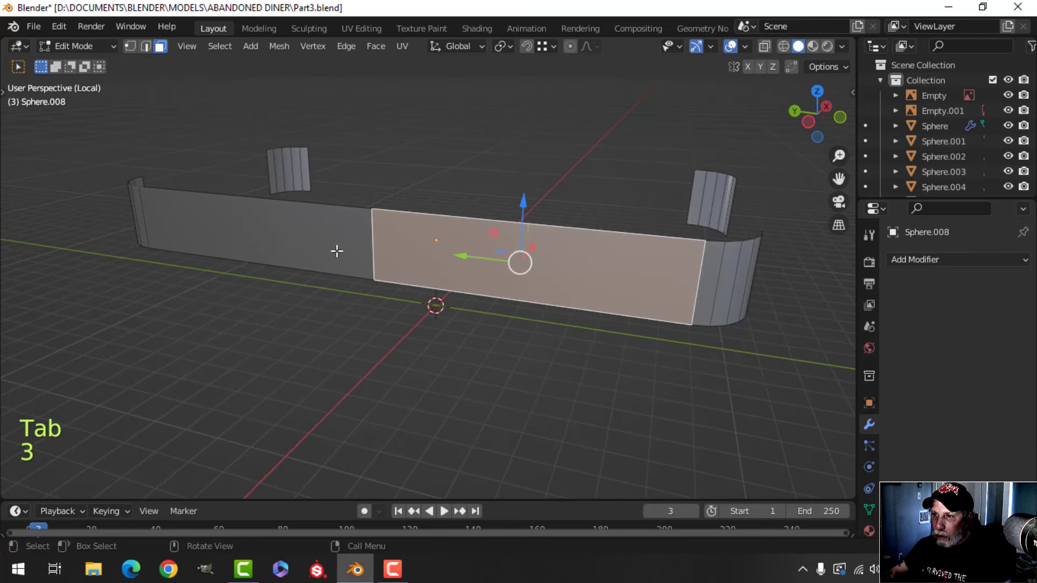
{"action": "left_click", "coordinate": [336, 251], "text": "shift"}
{"action": "key", "text": "x"}
{"action": "left_click", "coordinate": [328, 247]}
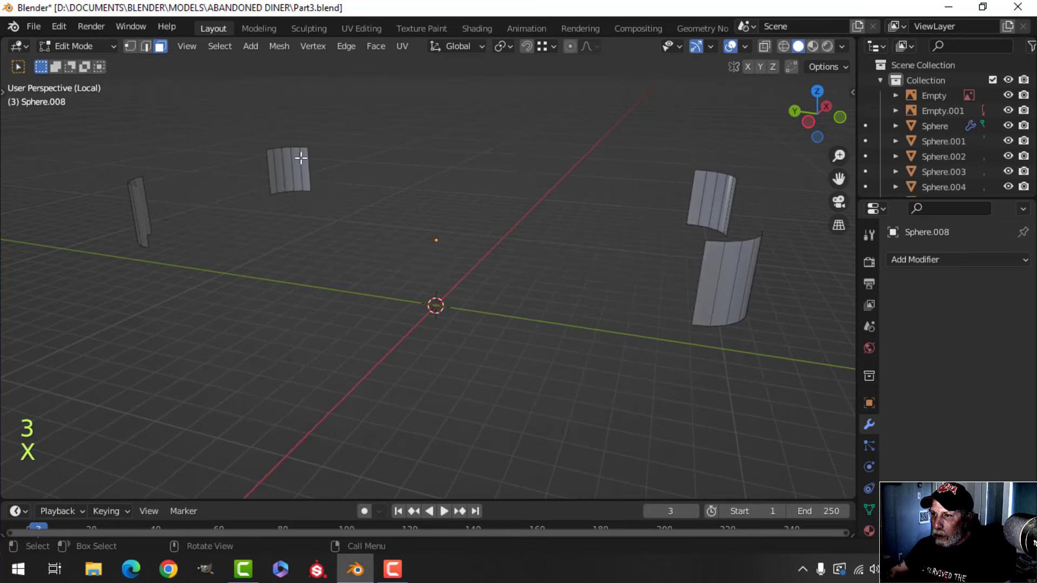
{"action": "key", "text": "Tab"}
{"action": "middle_click_drag", "start_coordinate": [558, 218], "coordinate": [588, 238]}
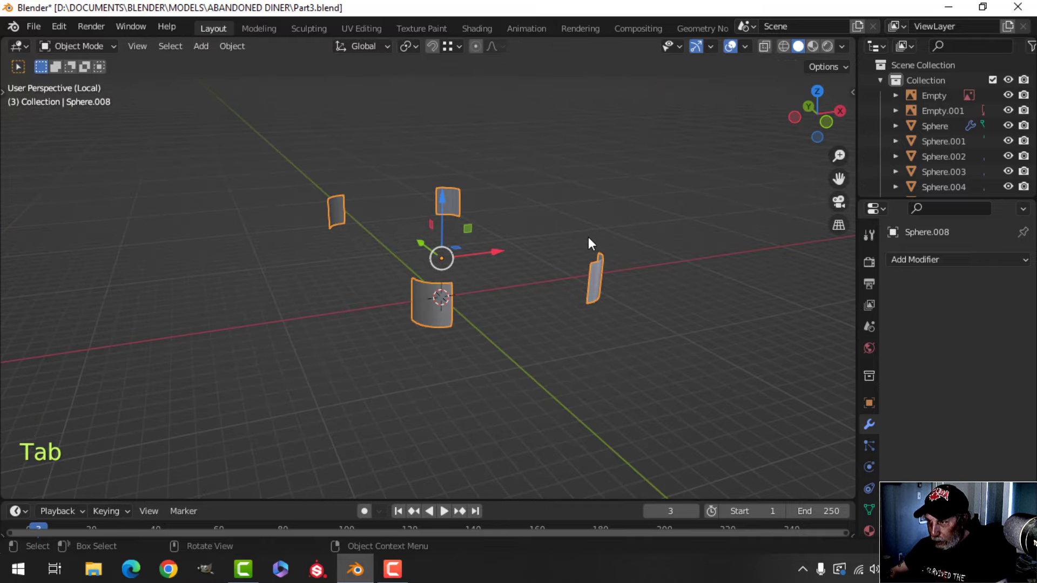
{"action": "key", "text": "KP_Divide"}
{"action": "key", "text": "alt+a"}
Select the linked faces of the other three rounded corner pieces and delete them, keeping a single corner
{"action": "middle_click_drag", "start_coordinate": [472, 258], "coordinate": [510, 277]}
{"action": "left_click", "coordinate": [496, 247]}
{"action": "scroll", "coordinate": [395, 267], "scroll_direction": "down", "scroll_amount": 3}
{"action": "scroll", "coordinate": [387, 284], "scroll_direction": "up", "scroll_amount": 1}
{"action": "middle_click_drag", "start_coordinate": [386, 284], "coordinate": [475, 282], "text": "shift"}
{"action": "middle_click_drag", "start_coordinate": [475, 283], "coordinate": [485, 287]}
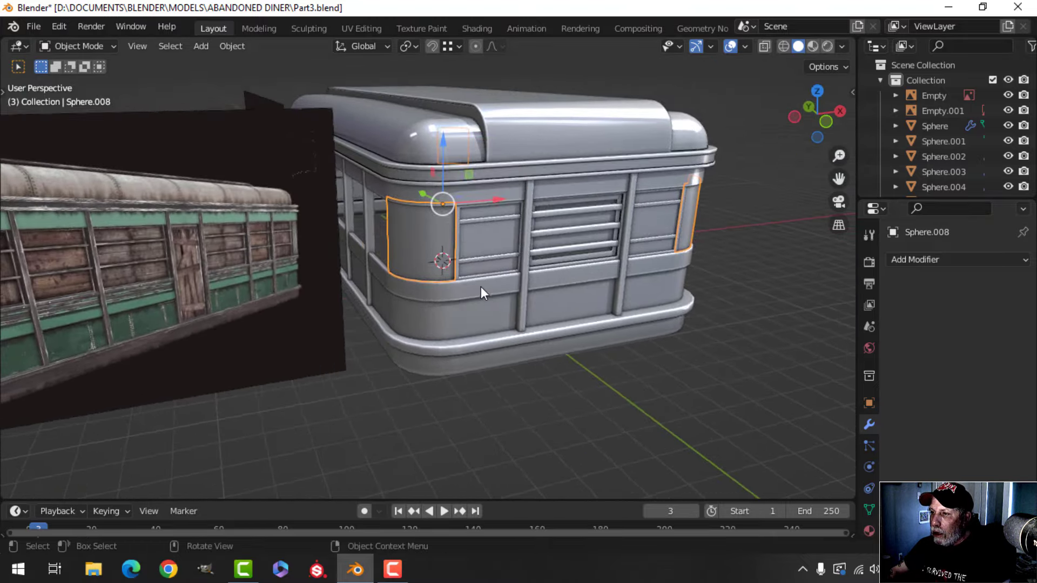
{"action": "key", "text": "Tab"}
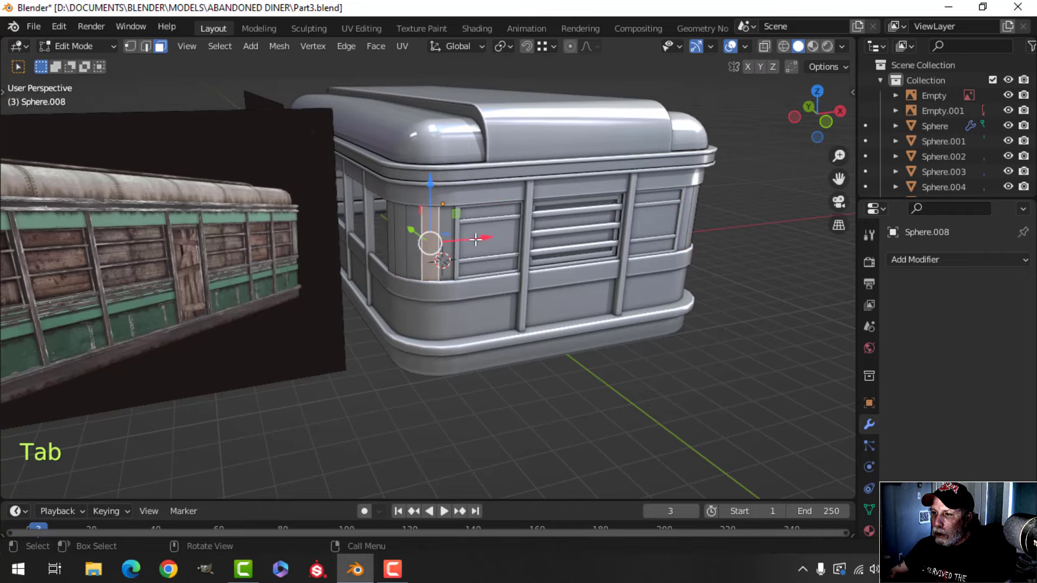
{"action": "mouse_move", "coordinate": [475, 239]}
{"action": "middle_mouse_down"}
{"action": "mouse_move", "coordinate": [405, 308]}
{"action": "mouse_move", "coordinate": [473, 241]}
{"action": "mouse_move", "coordinate": [464, 246]}
{"action": "middle_mouse_up"}
{"action": "middle_click_drag", "start_coordinate": [386, 302], "coordinate": [367, 304]}
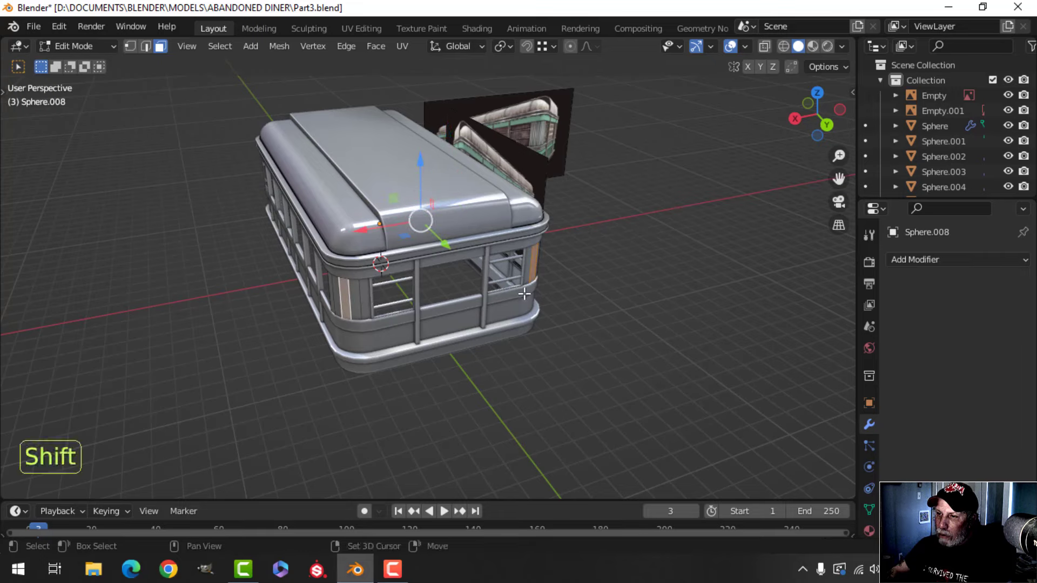
{"action": "key", "text": "ctrl+l"}
{"action": "key", "text": "x"}
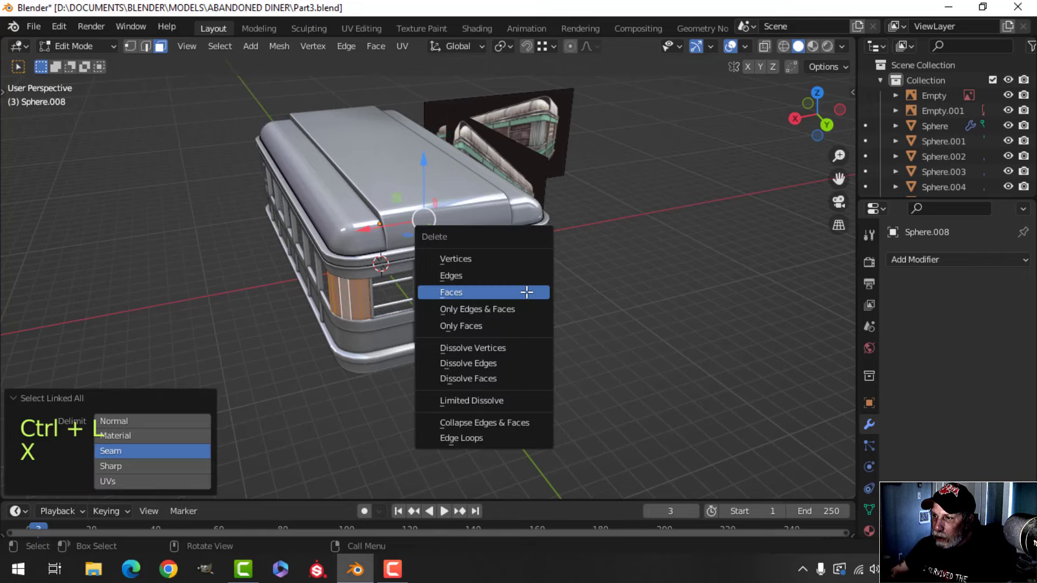
{"action": "left_click", "coordinate": [526, 292]}
{"action": "key", "text": "Tab"}
Add a Mirror modifier to the remaining rounded corner piece with the X and Y axes enabled
{"action": "middle_click_drag", "start_coordinate": [561, 291], "coordinate": [378, 300]}
{"action": "key", "text": "alt+a"}
{"action": "scroll", "coordinate": [491, 302], "scroll_direction": "up", "scroll_amount": 5}
{"action": "middle_click_drag", "start_coordinate": [492, 302], "coordinate": [539, 257], "text": "shift"}
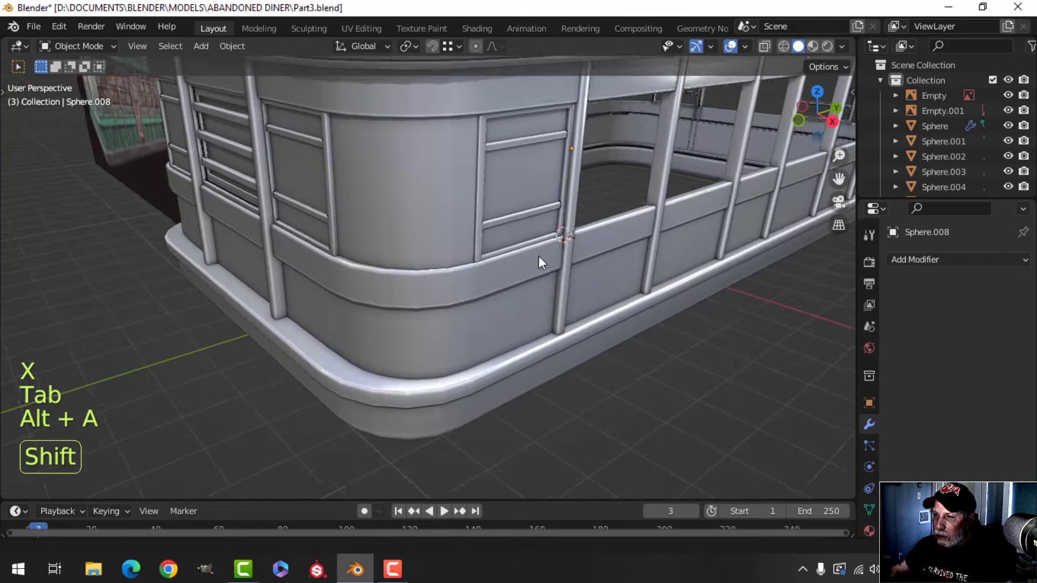
{"action": "scroll", "coordinate": [539, 256], "scroll_direction": "down", "scroll_amount": 5}
{"action": "scroll", "coordinate": [512, 275], "scroll_direction": "up", "scroll_amount": 5}
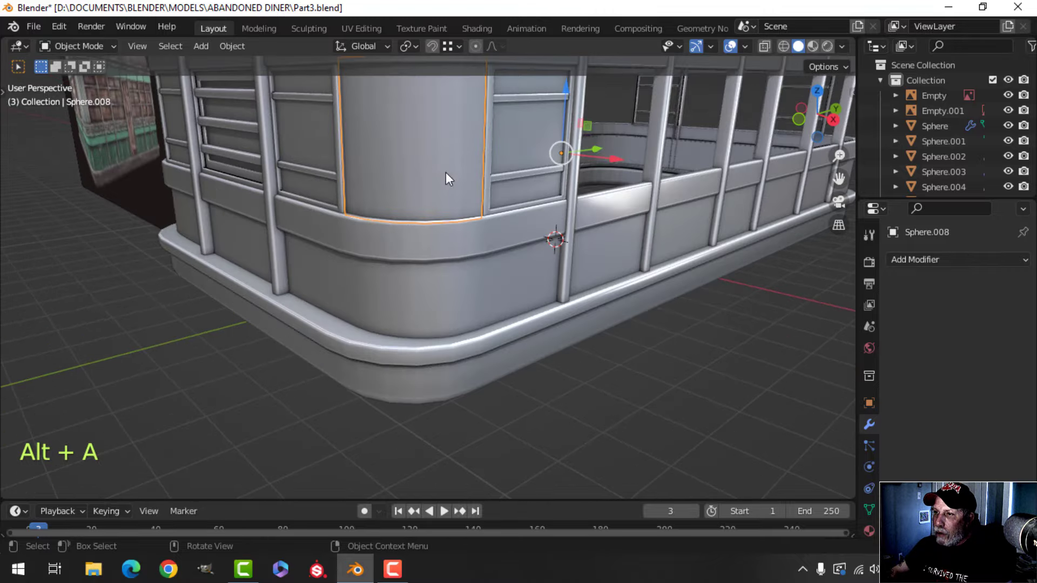
{"action": "middle_click_drag", "start_coordinate": [445, 178], "coordinate": [486, 294]}
{"action": "left_click", "coordinate": [909, 260]}
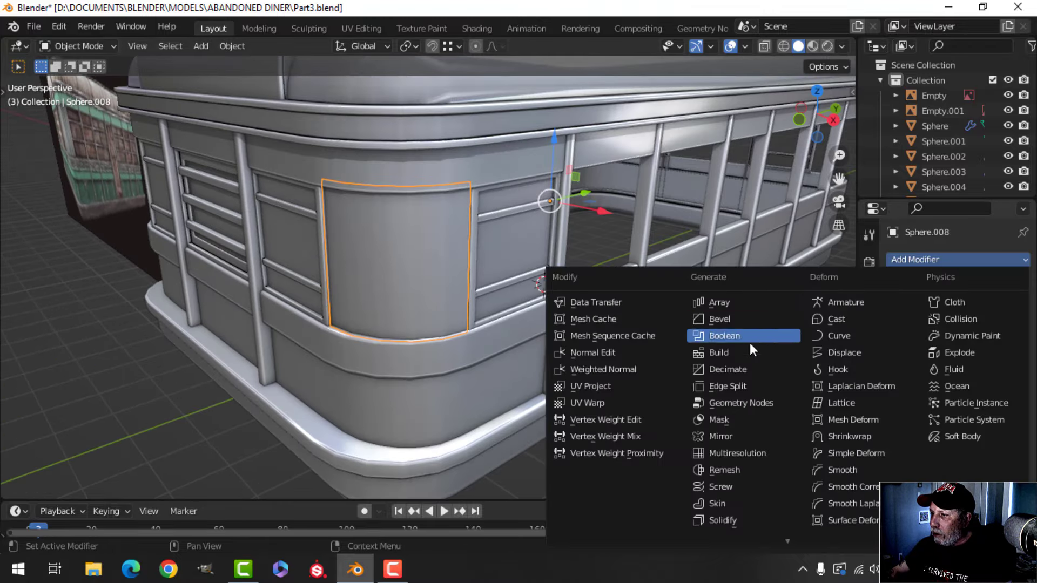
{"action": "left_click", "coordinate": [746, 435]}
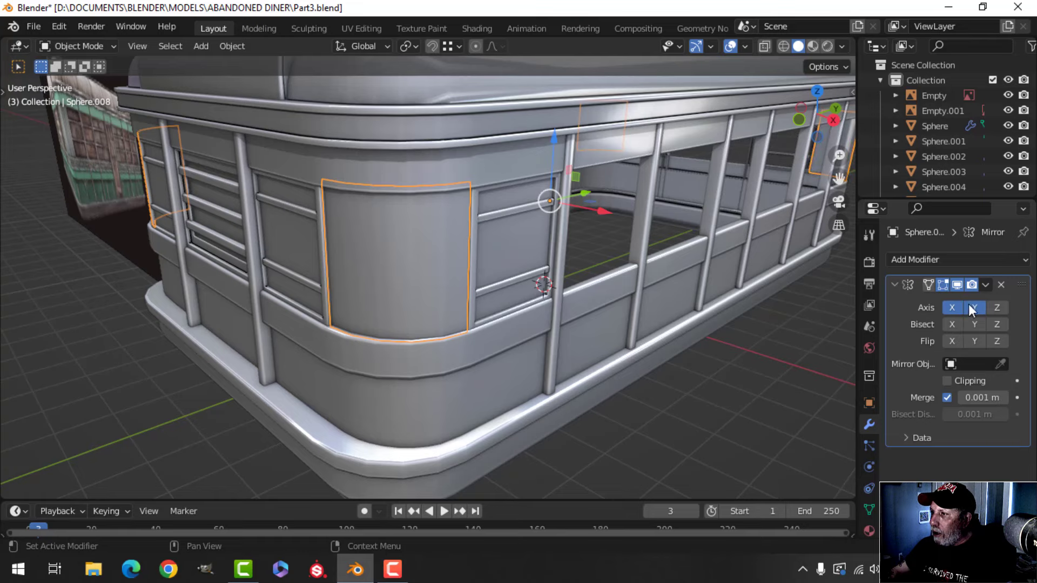
{"action": "key", "text": "alt+a"}
Open the window frame beside the rounded corner on the long side for editing in right view, with its whole mesh selected
{"action": "scroll", "coordinate": [723, 318], "scroll_direction": "down", "scroll_amount": 5}
{"action": "middle_click_drag", "start_coordinate": [708, 319], "coordinate": [520, 351]}
{"action": "scroll", "coordinate": [431, 323], "scroll_direction": "up", "scroll_amount": 4}
{"action": "scroll", "coordinate": [423, 326], "scroll_direction": "up", "scroll_amount": 2}
{"action": "scroll", "coordinate": [520, 351], "scroll_direction": "down", "scroll_amount": 3}
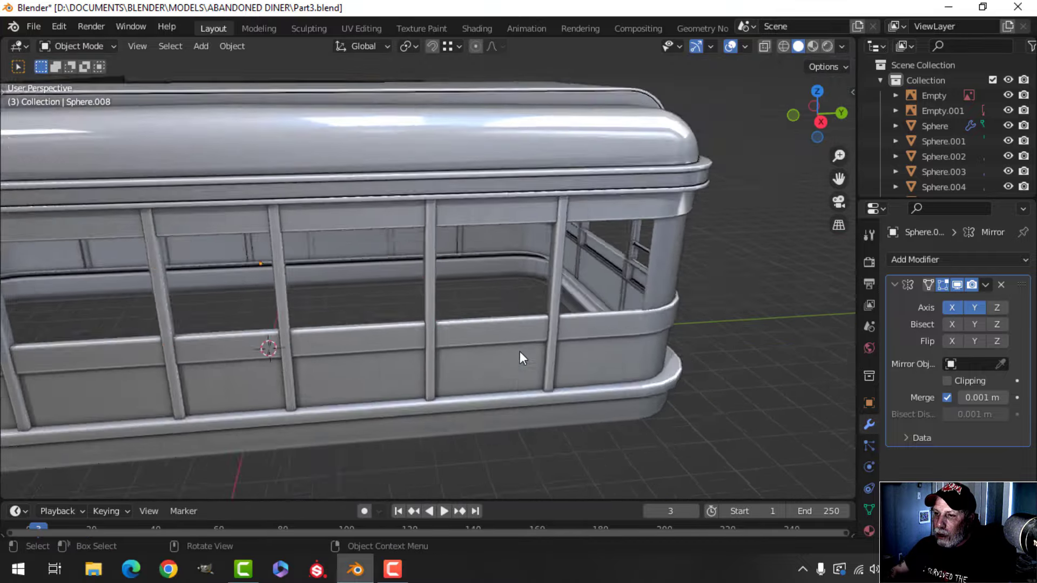
{"action": "middle_click_drag", "start_coordinate": [378, 318], "coordinate": [549, 323], "text": "shift"}
{"action": "middle_click_drag", "start_coordinate": [323, 316], "coordinate": [407, 315], "text": "shift"}
{"action": "scroll", "coordinate": [389, 288], "scroll_direction": "up", "scroll_amount": 3}
{"action": "left_click", "coordinate": [448, 316]}
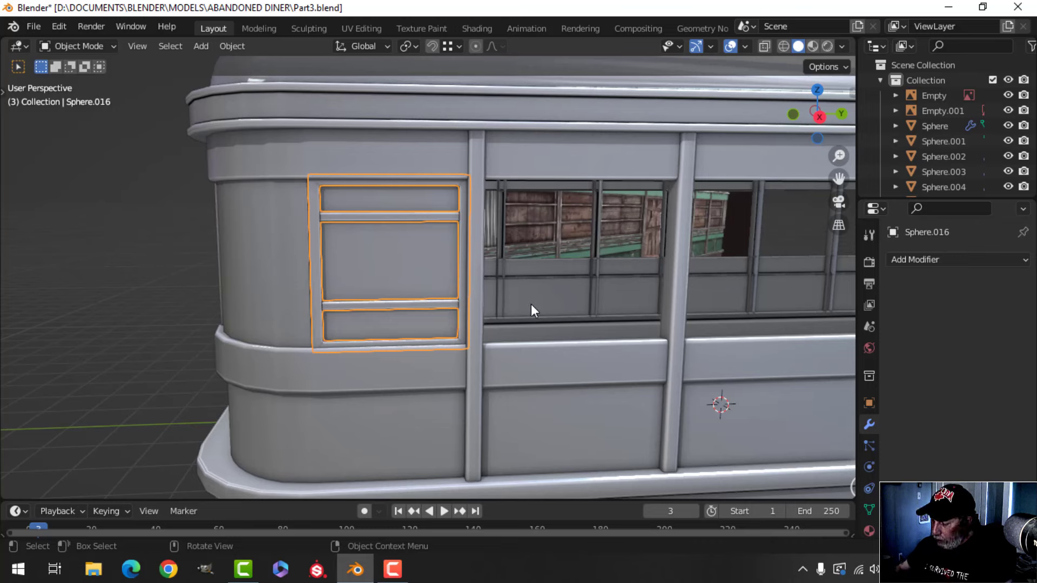
{"action": "key", "text": "KP_3"}
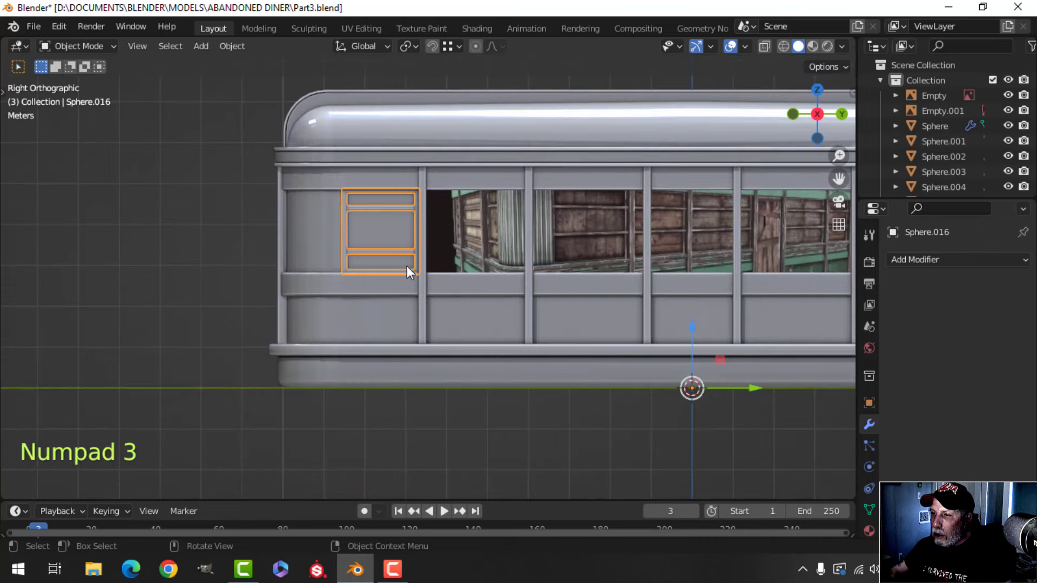
{"action": "key", "text": "Tab"}
{"action": "key", "text": "a"}
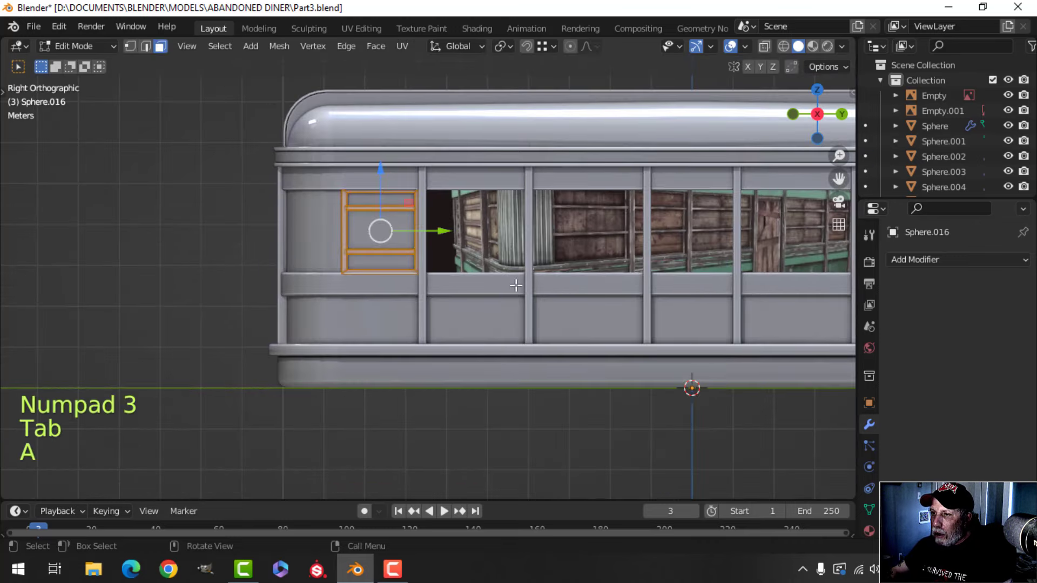
Duplicate the window frame along Y by about 2 m so it starts at the first post of the next opening
{"action": "scroll", "coordinate": [512, 286], "scroll_direction": "up", "scroll_amount": 2}
{"action": "middle_click_drag", "start_coordinate": [512, 286], "coordinate": [442, 301], "text": "shift"}
{"action": "scroll", "coordinate": [485, 301], "scroll_direction": "down", "scroll_amount": 1}
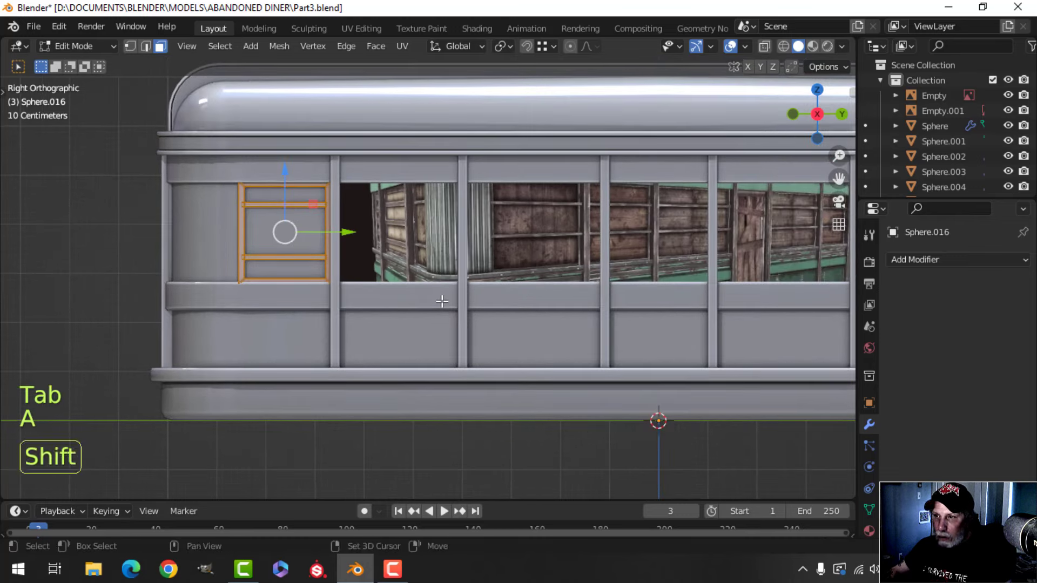
{"action": "key", "text": "shift+d"}
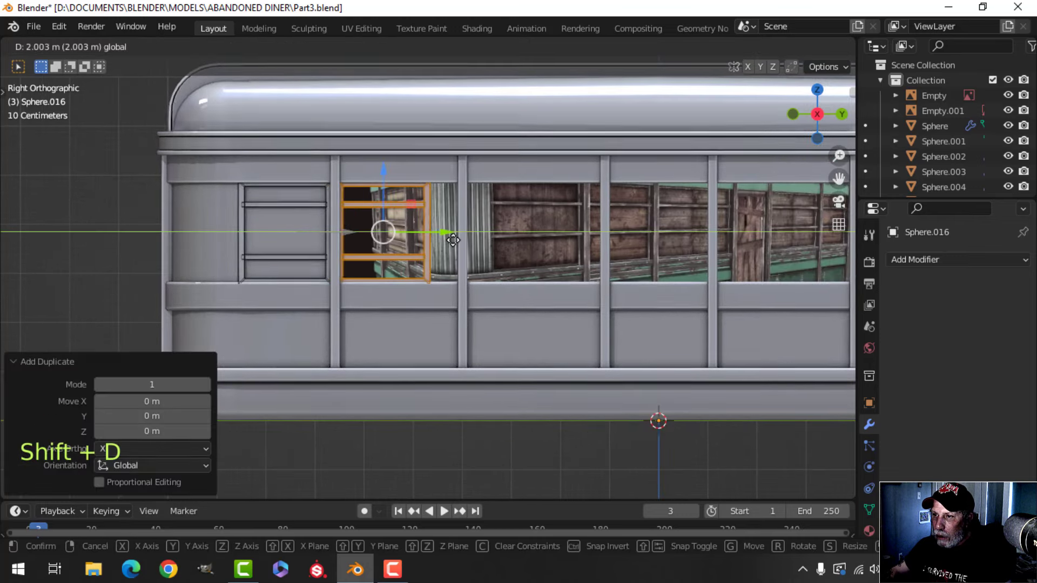
{"action": "left_click", "coordinate": [456, 239]}
{"action": "scroll", "coordinate": [434, 249], "scroll_direction": "up", "scroll_amount": 3}
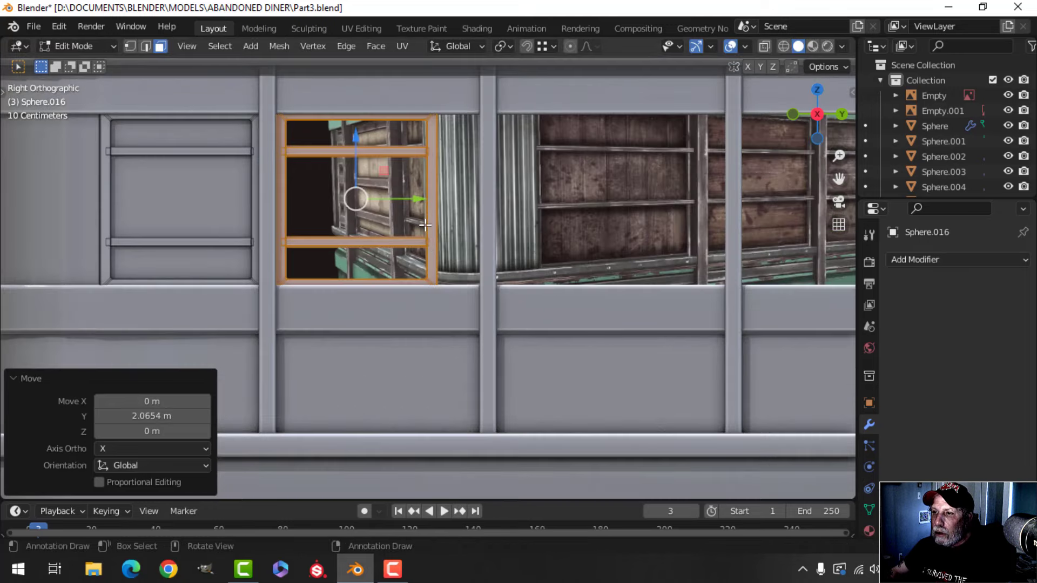
{"action": "left_click_drag", "start_coordinate": [414, 199], "coordinate": [408, 198]}
Select only the copied frame's far upright and move it about 0.55 m along Y to meet the next post
{"action": "key", "text": "alt+a"}
{"action": "key", "text": "z"}
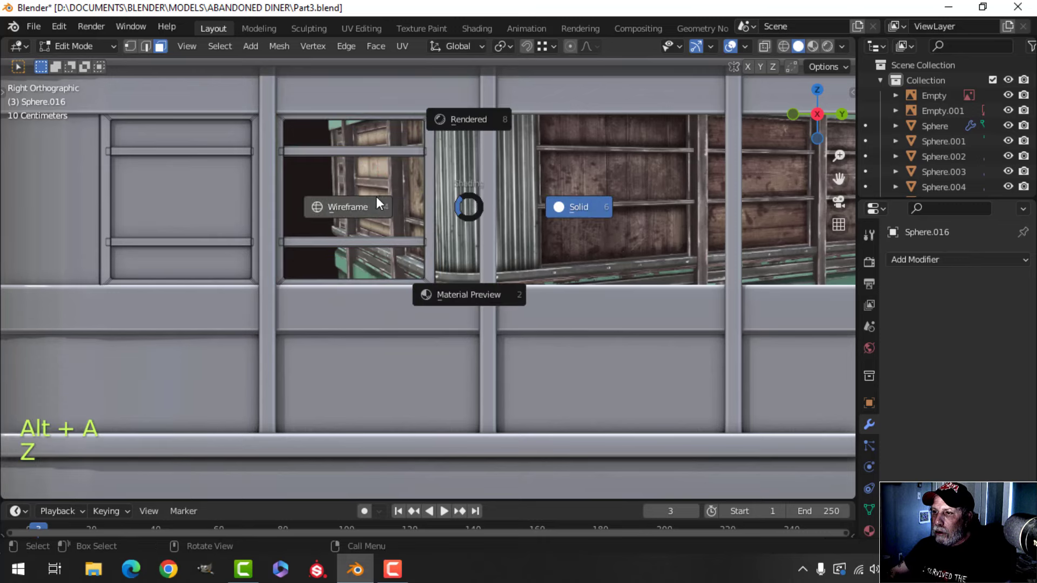
{"action": "left_click", "coordinate": [376, 196]}
{"action": "key", "text": "b"}
{"action": "left_click_drag", "start_coordinate": [454, 330], "coordinate": [455, 329]}
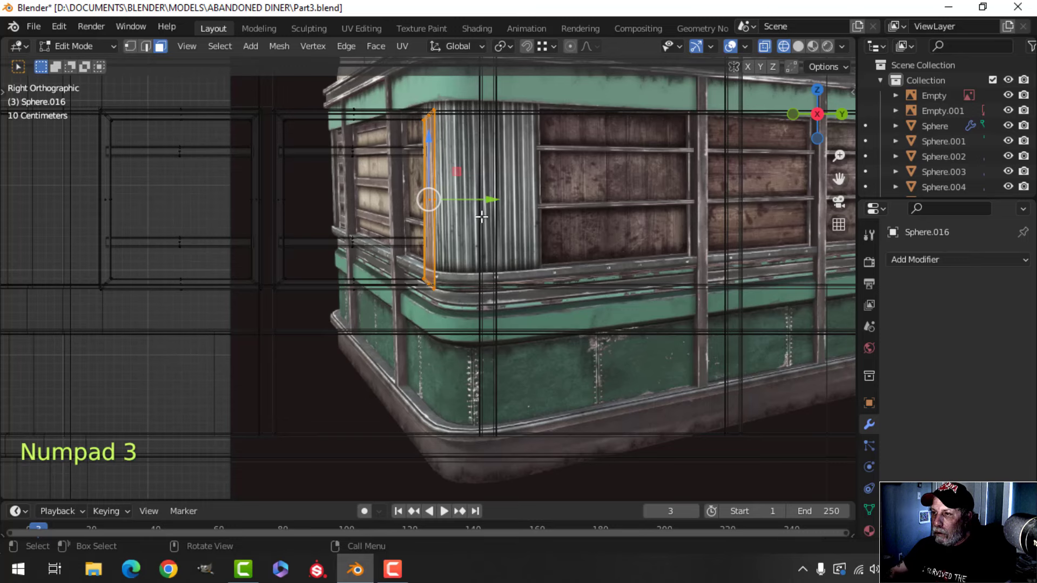
{"action": "key", "text": "z"}
{"action": "left_click", "coordinate": [604, 210]}
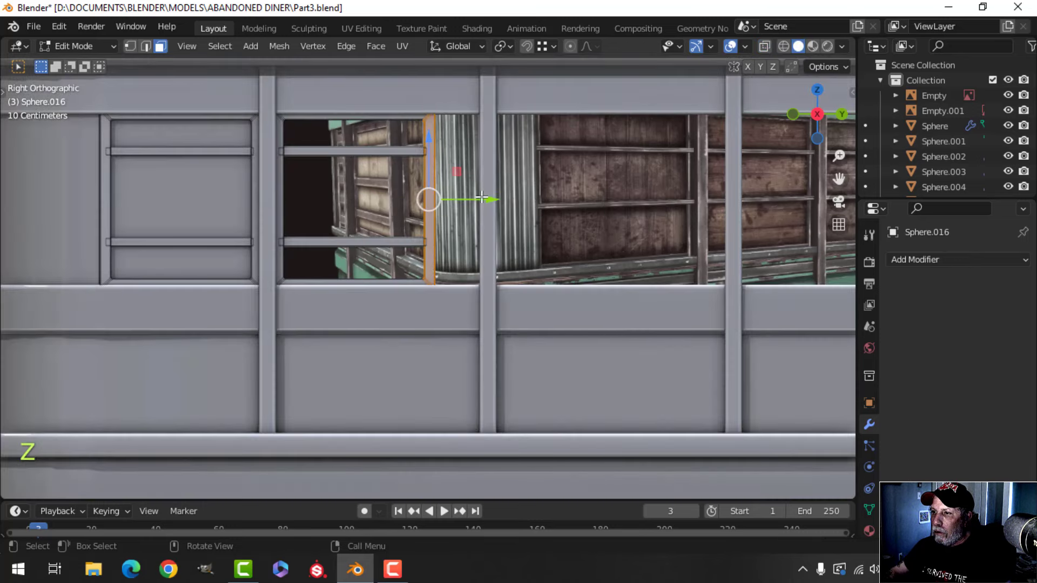
{"action": "left_click_drag", "start_coordinate": [493, 201], "coordinate": [540, 201]}
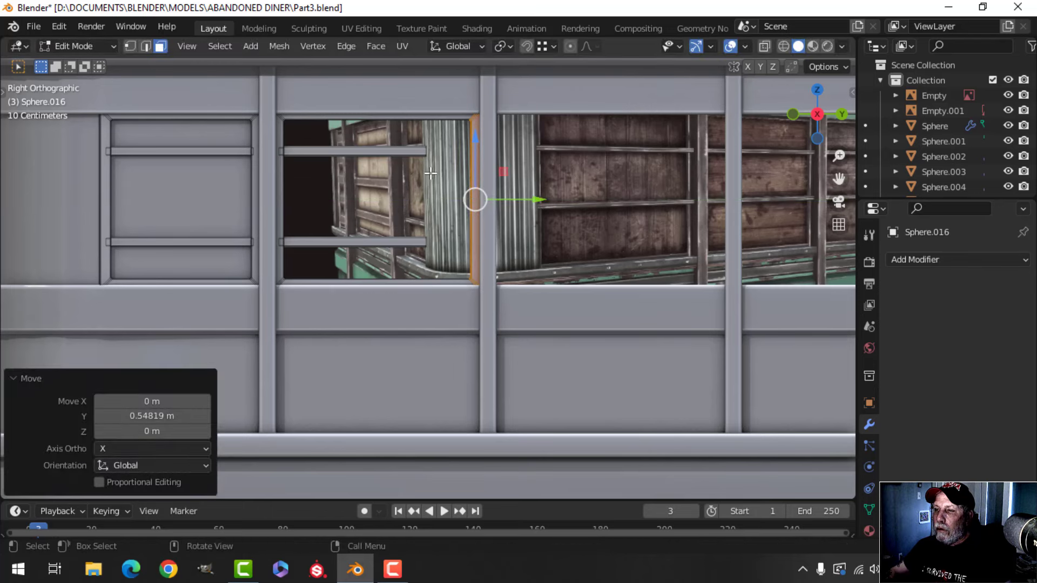
Extend both crossbars of the copied frame to the moved upright by shifting their end vertices about 0.58 m along Y
{"action": "key", "text": "Tab"}
{"action": "key", "text": "Tab"}
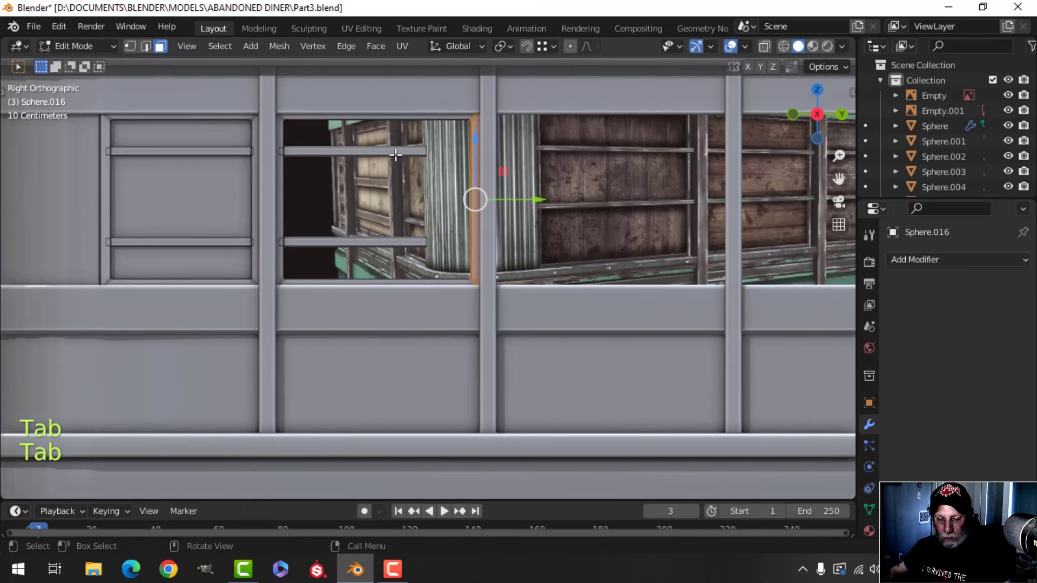
{"action": "key", "text": "1"}
{"action": "key", "text": "alt+a"}
{"action": "key", "text": "z"}
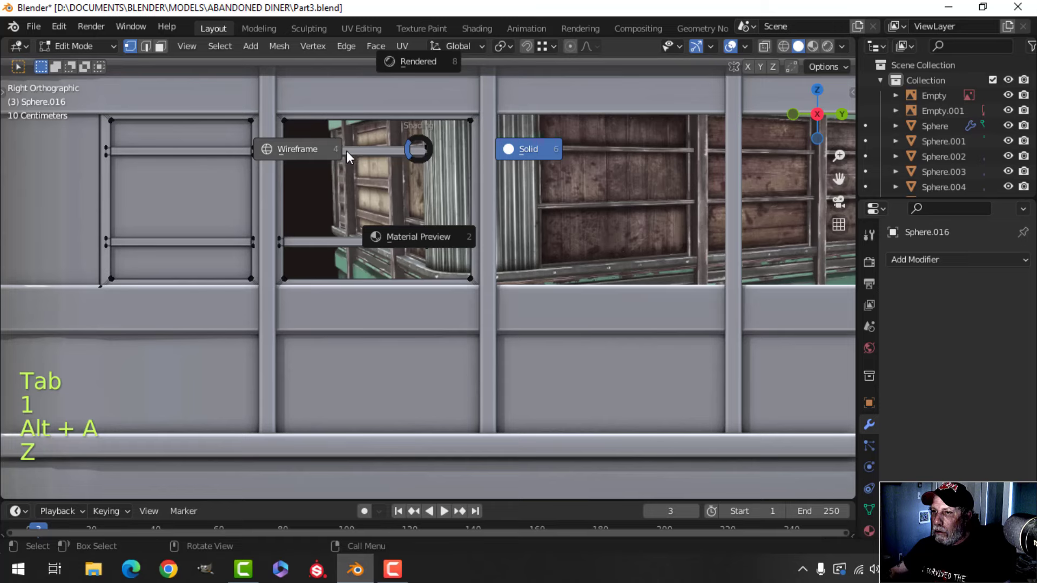
{"action": "left_click", "coordinate": [346, 151]}
{"action": "key", "text": "b"}
{"action": "left_click_drag", "start_coordinate": [397, 128], "coordinate": [450, 272]}
{"action": "key", "text": "z"}
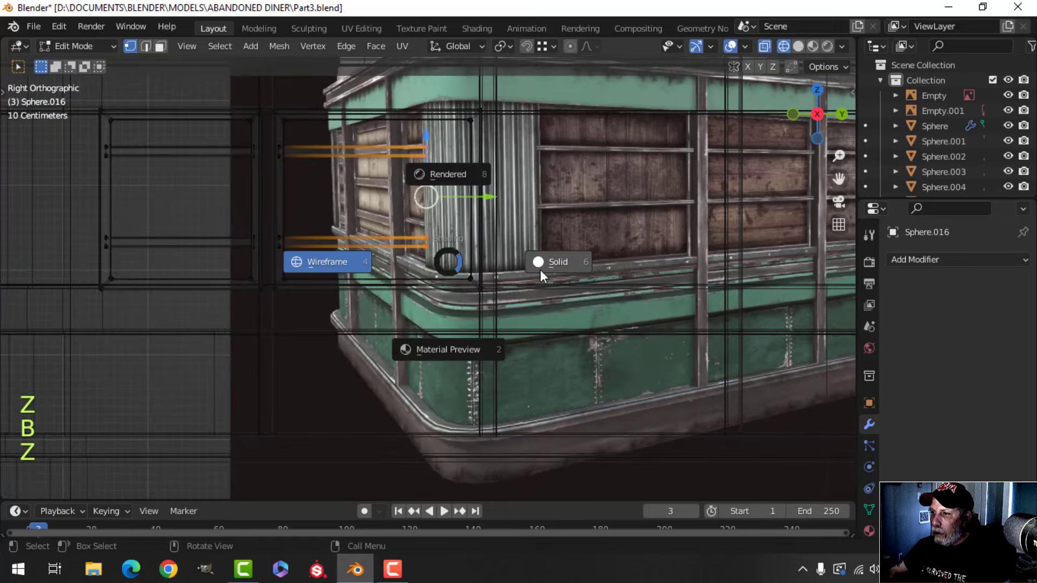
{"action": "left_click", "coordinate": [542, 264]}
{"action": "left_click_drag", "start_coordinate": [455, 218], "coordinate": [509, 220]}
{"action": "key", "text": "z"}
{"action": "left_click", "coordinate": [671, 236]}
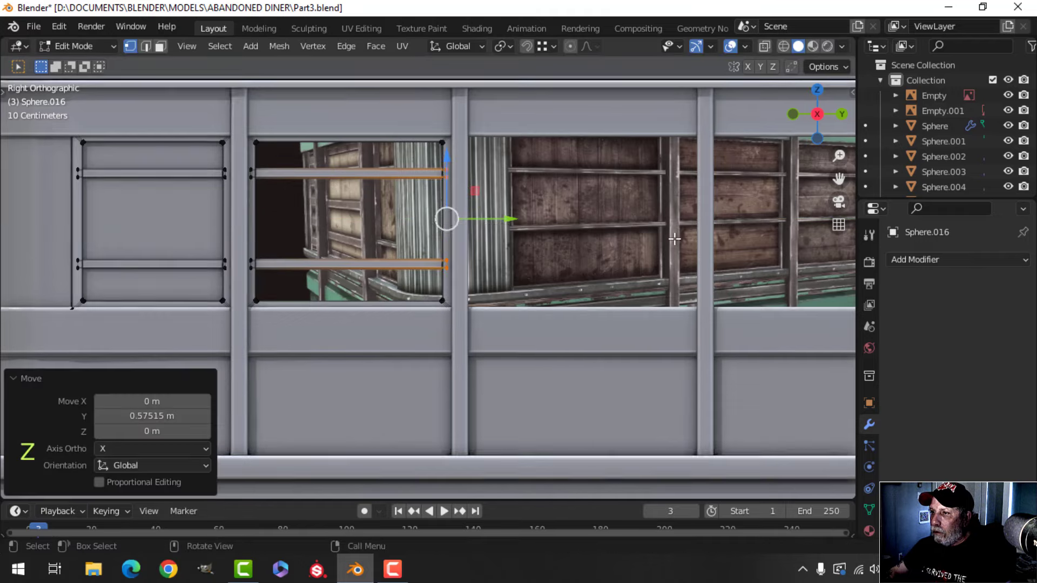
Leave mesh editing and examine the crossbar spacing of the windows in the reference image of the diner
{"action": "key", "text": "Tab"}
{"action": "scroll", "coordinate": [519, 250], "scroll_direction": "down", "scroll_amount": 2}
{"action": "key", "text": "alt+a"}
{"action": "middle_click_drag", "start_coordinate": [462, 269], "coordinate": [669, 324]}
{"action": "scroll", "coordinate": [468, 275], "scroll_direction": "down", "scroll_amount": 6}
{"action": "middle_click_drag", "start_coordinate": [413, 287], "coordinate": [500, 248]}
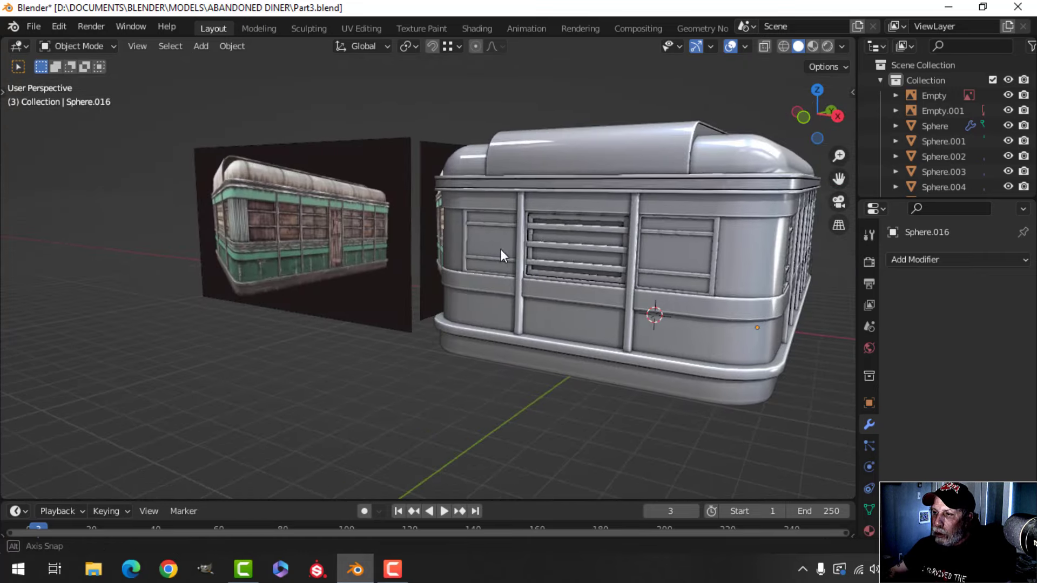
{"action": "scroll", "coordinate": [284, 232], "scroll_direction": "up", "scroll_amount": 4}
{"action": "middle_click_drag", "start_coordinate": [211, 221], "coordinate": [288, 256], "text": "shift"}
{"action": "scroll", "coordinate": [264, 238], "scroll_direction": "up", "scroll_amount": 3}
{"action": "scroll", "coordinate": [277, 252], "scroll_direction": "up", "scroll_amount": 2}
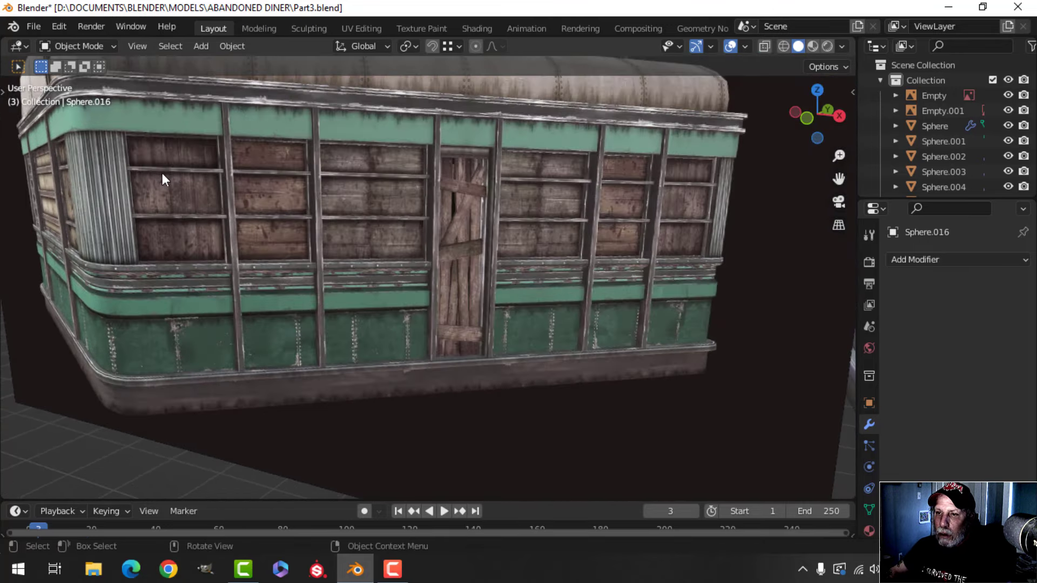
{"action": "scroll", "coordinate": [479, 268], "scroll_direction": "down", "scroll_amount": 5}
{"action": "middle_click_drag", "start_coordinate": [479, 269], "coordinate": [348, 264]}
Select the upper crossbars of both window frames and lower them slightly in right view
{"action": "key", "text": "Tab"}
{"action": "scroll", "coordinate": [371, 267], "scroll_direction": "up", "scroll_amount": 4}
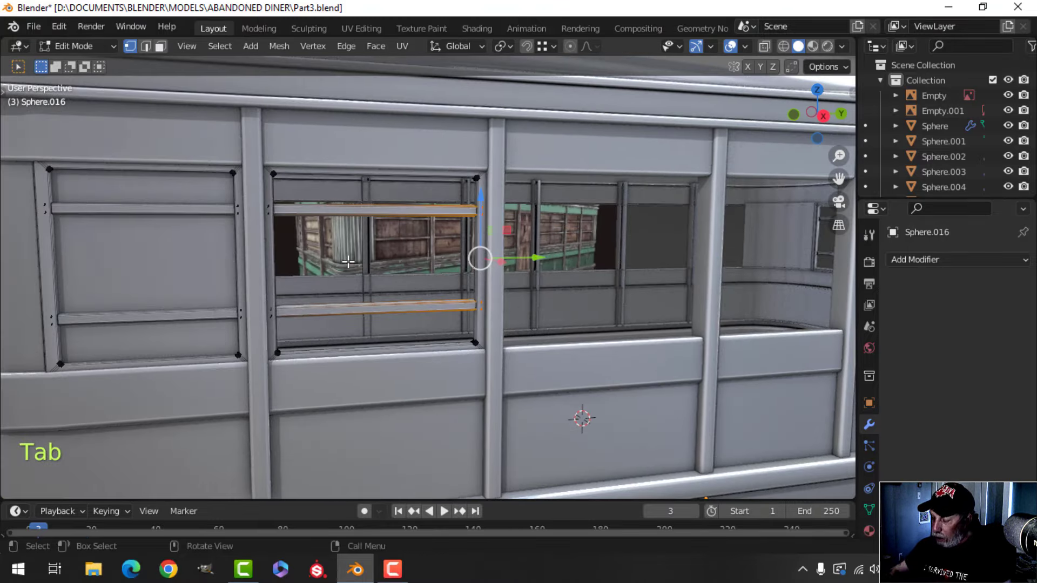
{"action": "key", "text": "KP_1"}
{"action": "key", "text": "KP_3"}
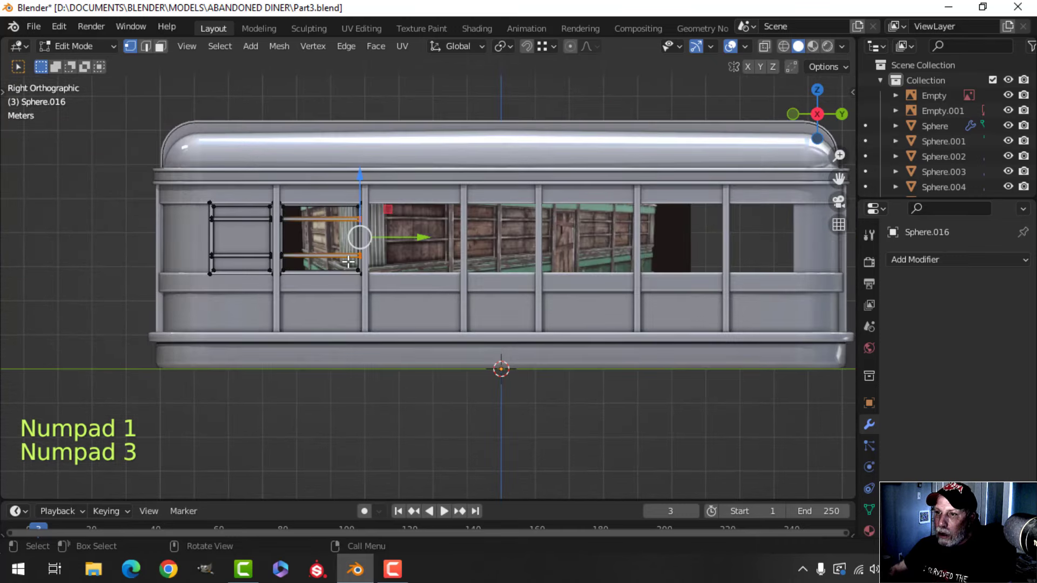
{"action": "key", "text": "z"}
{"action": "left_click", "coordinate": [232, 262]}
{"action": "key", "text": "alt+a"}
{"action": "key", "text": "b"}
{"action": "left_click_drag", "start_coordinate": [182, 207], "coordinate": [396, 246]}
{"action": "scroll", "coordinate": [460, 264], "scroll_direction": "up", "scroll_amount": 3}
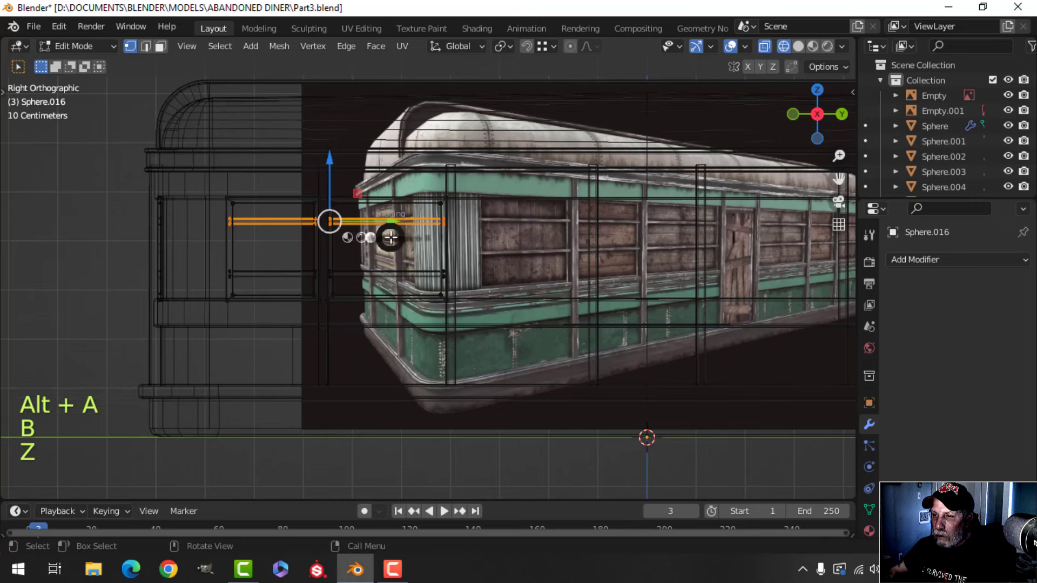
{"action": "left_click", "coordinate": [488, 238]}
{"action": "left_click_drag", "start_coordinate": [329, 162], "coordinate": [336, 178]}
{"action": "key", "text": "alt+a"}
Raise the lower crossbars of both window frames by about 0.12 m, then leave mesh editing
{"action": "key", "text": "z"}
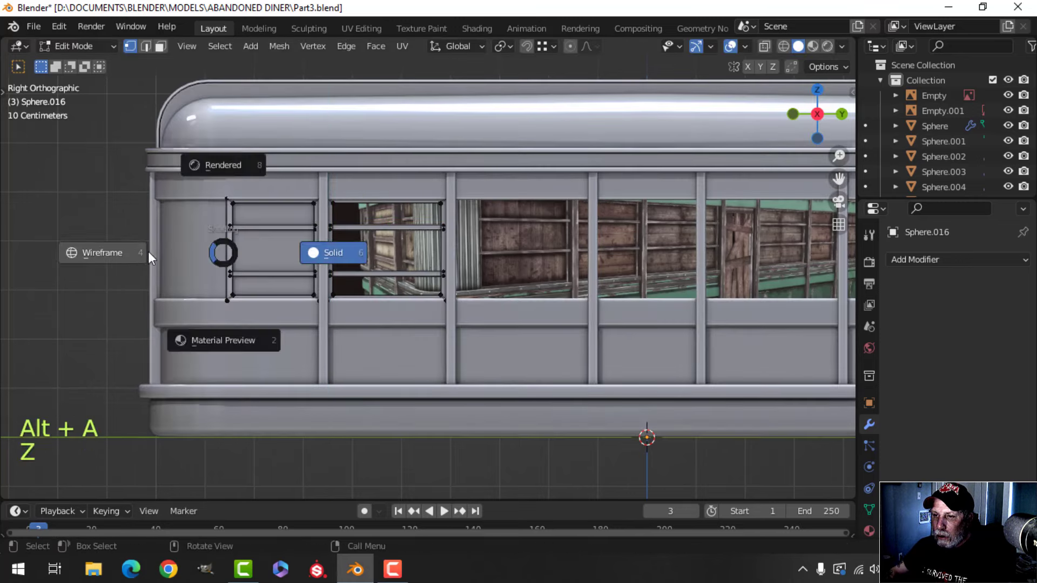
{"action": "left_click", "coordinate": [166, 251]}
{"action": "key", "text": "b"}
{"action": "left_click_drag", "start_coordinate": [170, 248], "coordinate": [459, 283]}
{"action": "key", "text": "z"}
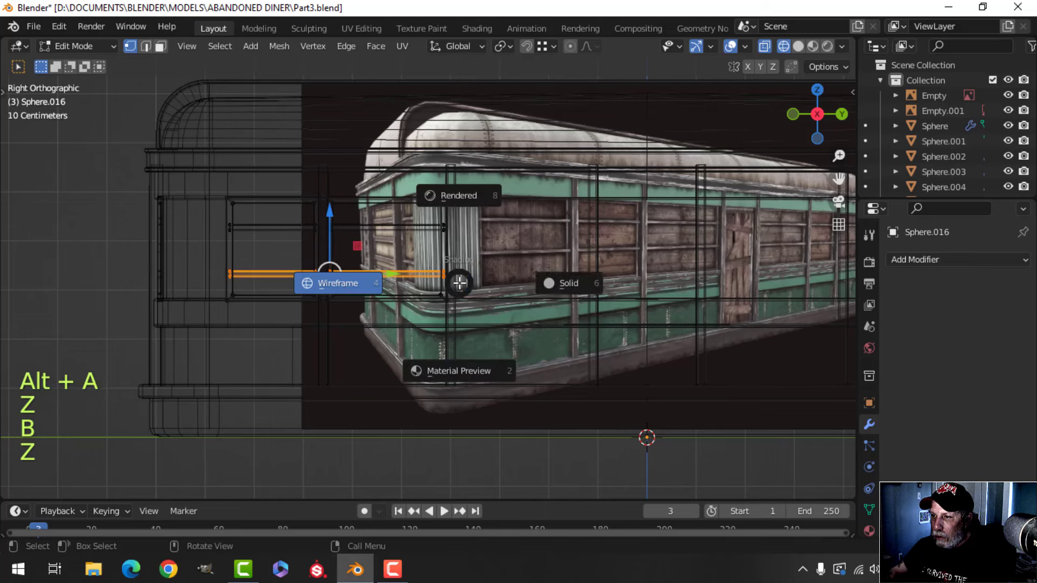
{"action": "left_click", "coordinate": [538, 286]}
{"action": "scroll", "coordinate": [381, 270], "scroll_direction": "up", "scroll_amount": 3}
{"action": "middle_click_drag", "start_coordinate": [381, 270], "coordinate": [400, 271], "text": "shift"}
{"action": "left_click_drag", "start_coordinate": [309, 217], "coordinate": [308, 210]}
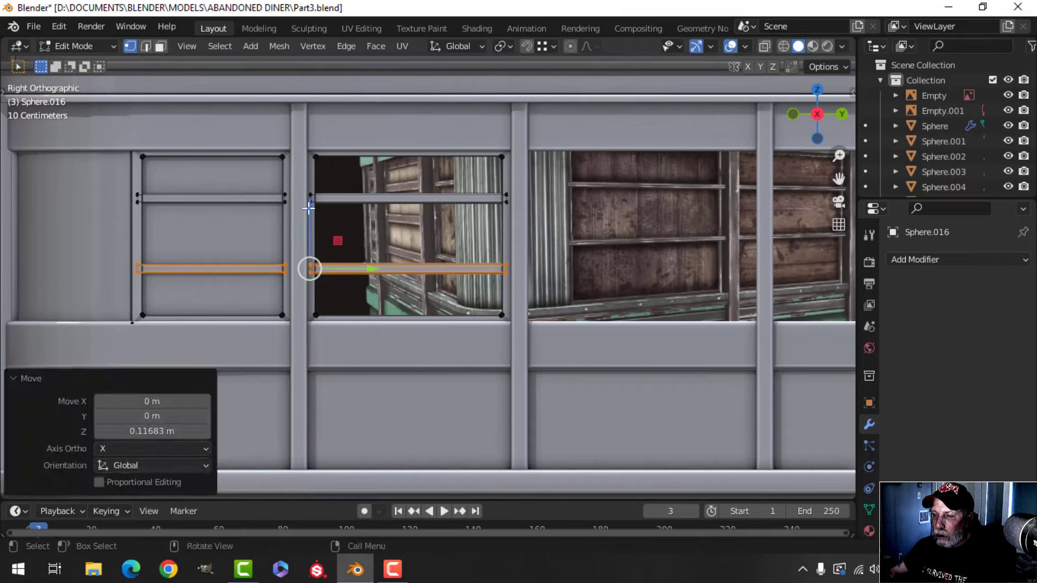
{"action": "key", "text": "alt+a"}
{"action": "key", "text": "z"}
{"action": "left_click", "coordinate": [579, 227]}
{"action": "key", "text": "Tab"}
{"action": "scroll", "coordinate": [540, 246], "scroll_direction": "down", "scroll_amount": 4}
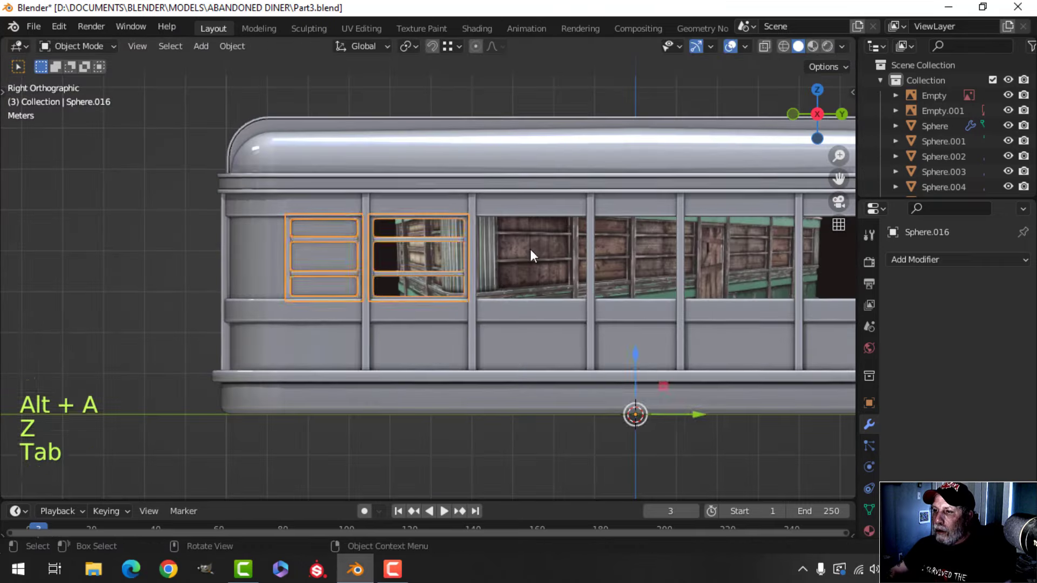
Reopen the window frames object for editing in right view and select all vertices of the second frame
{"action": "key", "text": "alt+a"}
{"action": "middle_click_drag", "start_coordinate": [479, 280], "coordinate": [459, 284], "text": "shift"}
{"action": "scroll", "coordinate": [462, 286], "scroll_direction": "up", "scroll_amount": 10}
{"action": "middle_click_drag", "start_coordinate": [459, 284], "coordinate": [435, 260]}
{"action": "scroll", "coordinate": [478, 295], "scroll_direction": "down", "scroll_amount": 6}
{"action": "scroll", "coordinate": [443, 303], "scroll_direction": "down", "scroll_amount": 4}
{"action": "left_click", "coordinate": [370, 236]}
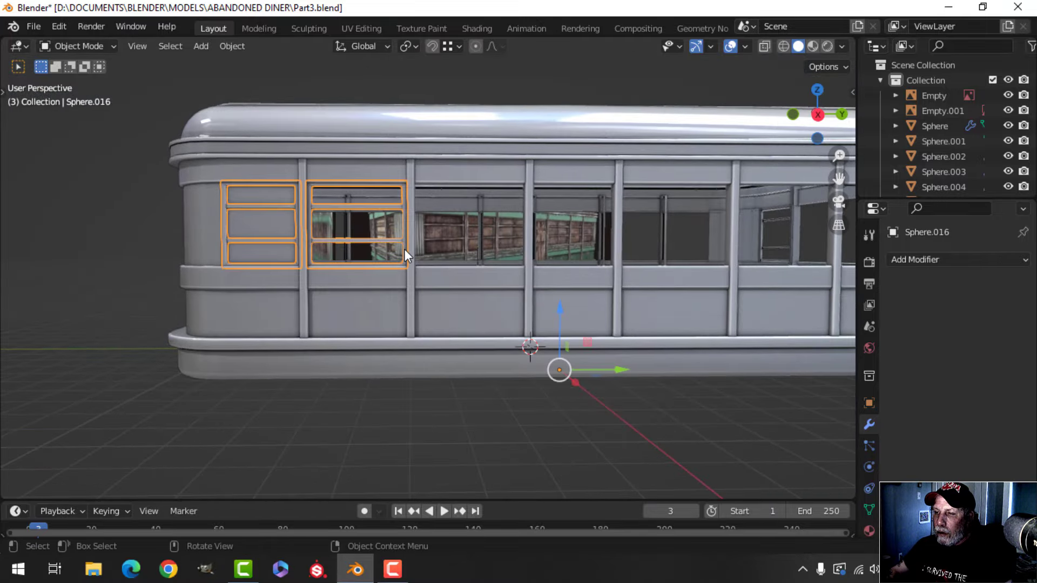
{"action": "key", "text": "Tab"}
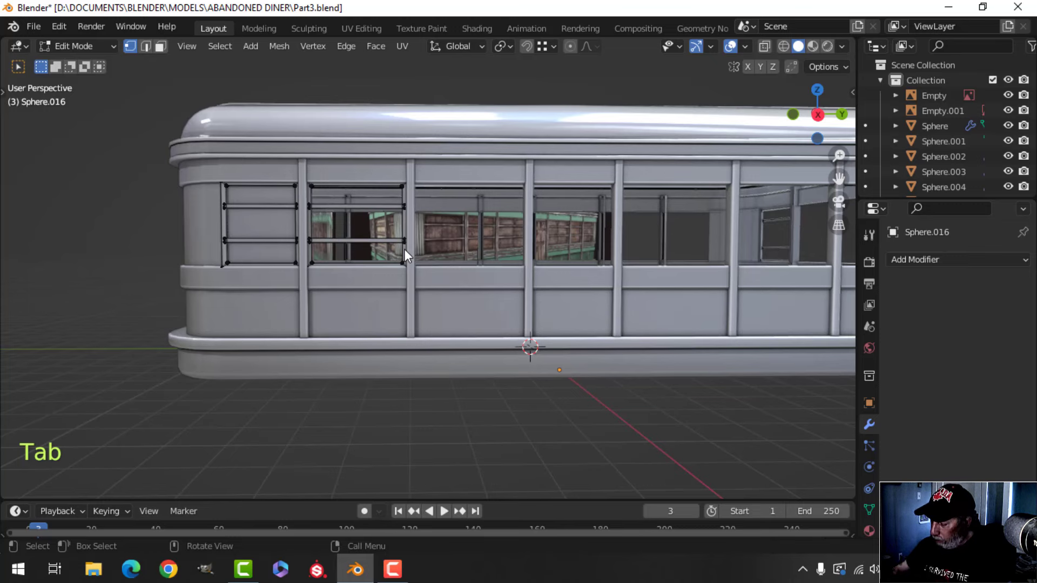
{"action": "key", "text": "KP_3"}
{"action": "scroll", "coordinate": [443, 234], "scroll_direction": "up", "scroll_amount": 2}
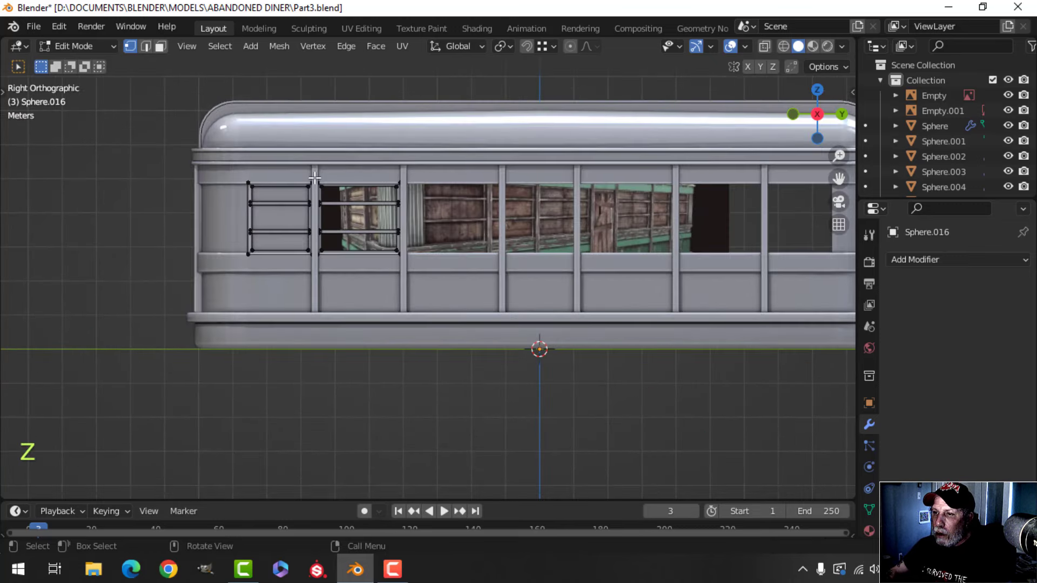
{"action": "key", "text": "z"}
{"action": "left_click", "coordinate": [221, 174]}
{"action": "left_click_drag", "start_coordinate": [362, 179], "coordinate": [315, 153]}
{"action": "scroll", "coordinate": [438, 198], "scroll_direction": "up", "scroll_amount": 2}
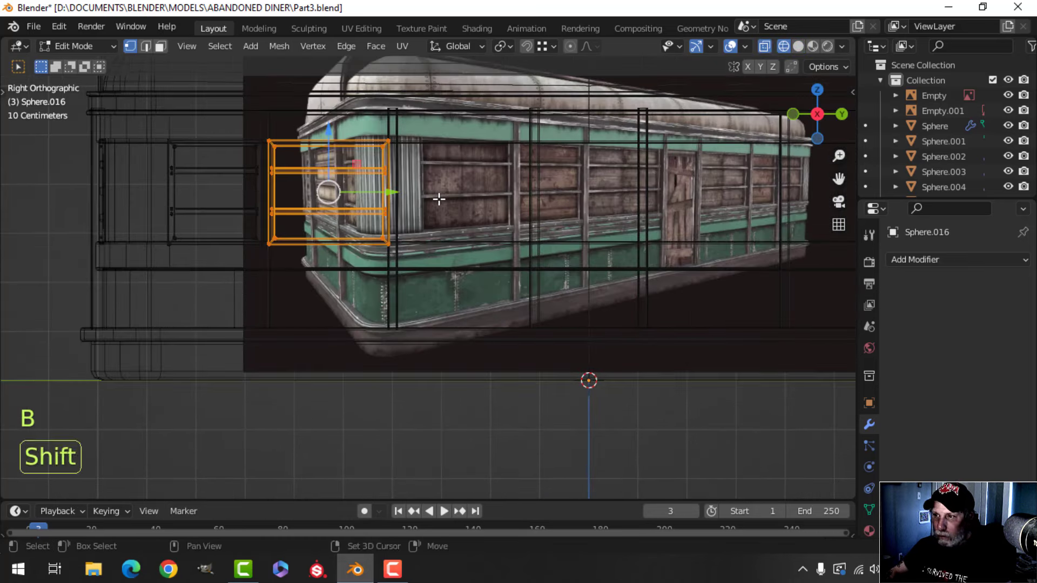
Duplicate the second window frame about 2.6 m along Y and align its near upright with the third opening's first post
{"action": "key", "text": "shift+d"}
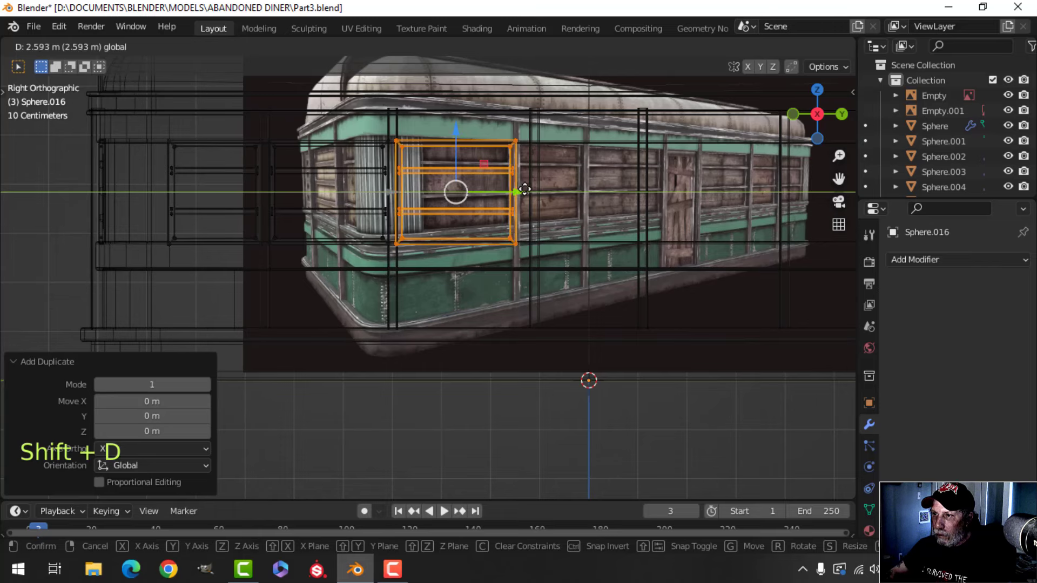
{"action": "left_click", "coordinate": [524, 189]}
{"action": "key", "text": "z"}
{"action": "left_click", "coordinate": [606, 189]}
{"action": "middle_click_drag", "start_coordinate": [607, 197], "coordinate": [560, 220], "text": "shift"}
{"action": "scroll", "coordinate": [561, 220], "scroll_direction": "up", "scroll_amount": 2}
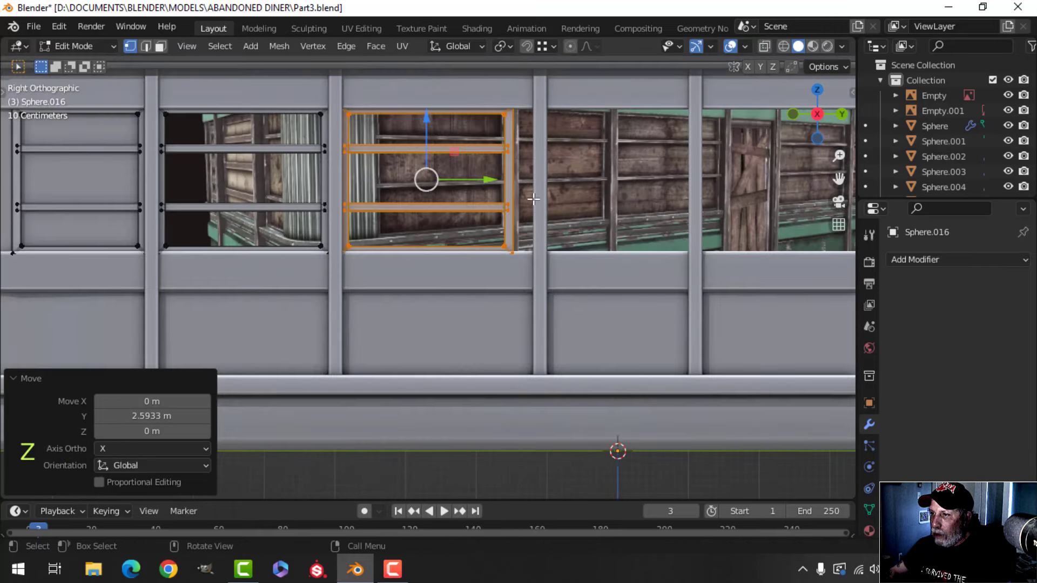
{"action": "left_click_drag", "start_coordinate": [492, 180], "coordinate": [497, 178]}
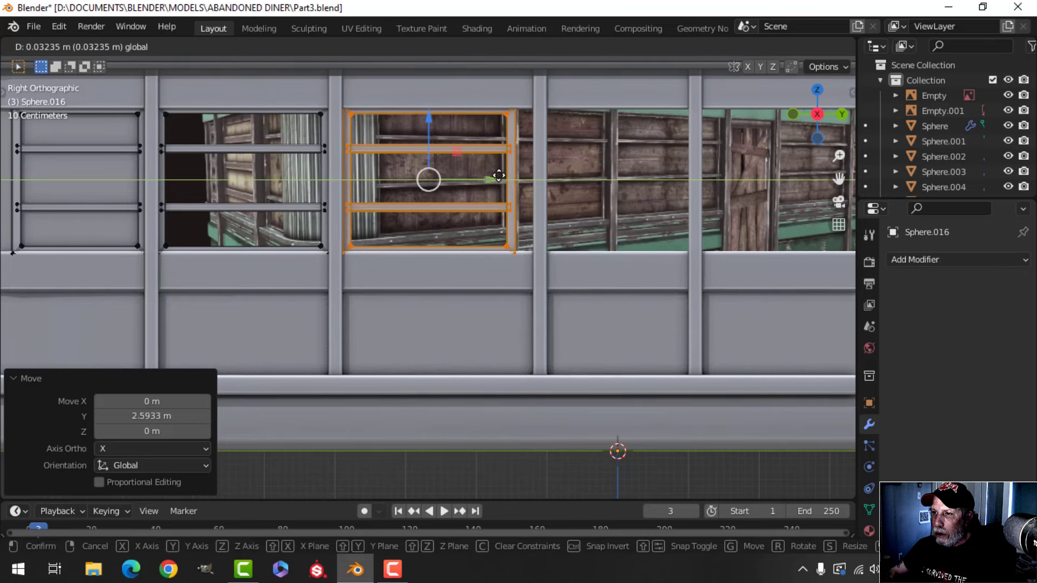
{"action": "left_click_drag", "start_coordinate": [497, 175], "coordinate": [498, 175]}
Widen the third window frame by moving its far end vertices about 0.29 m along Y, then leave mesh editing
{"action": "key", "text": "alt+a"}
{"action": "key", "text": "z"}
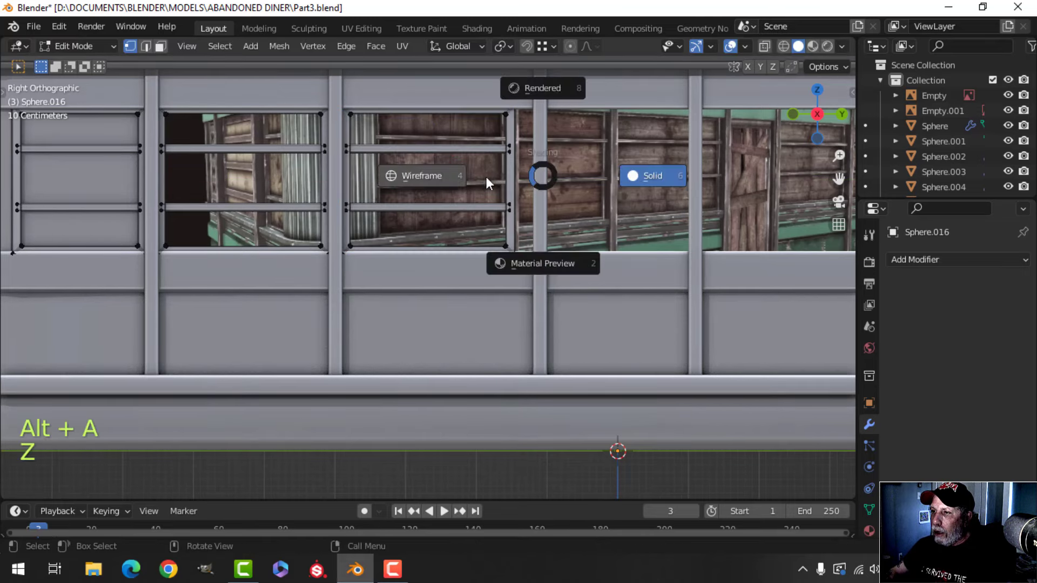
{"action": "left_click", "coordinate": [459, 174]}
{"action": "key", "text": "b"}
{"action": "left_click_drag", "start_coordinate": [478, 83], "coordinate": [571, 317]}
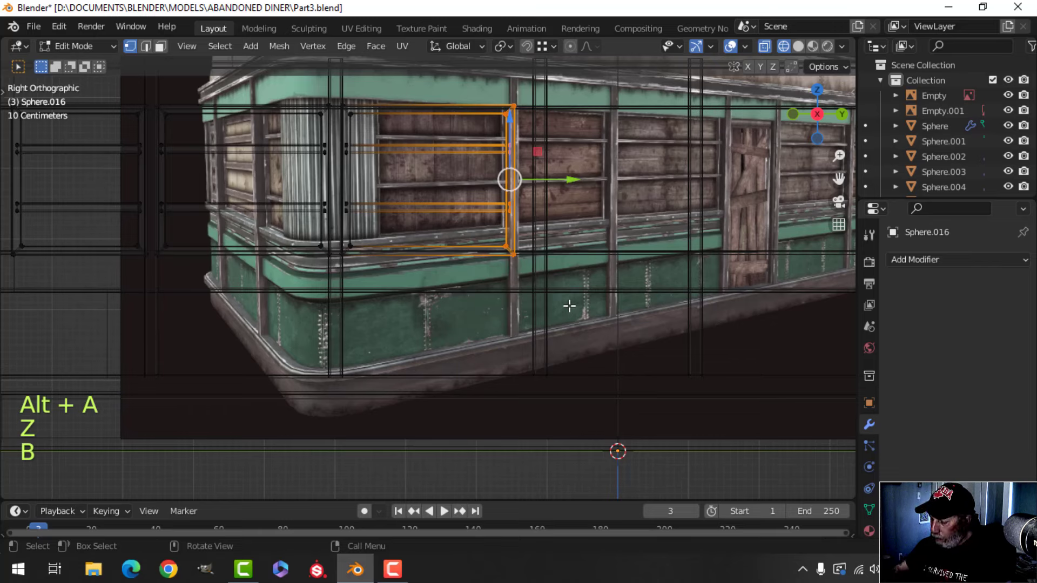
{"action": "key", "text": "z"}
{"action": "left_click", "coordinate": [647, 309]}
{"action": "middle_click_drag", "start_coordinate": [636, 323], "coordinate": [583, 366], "text": "shift"}
{"action": "scroll", "coordinate": [519, 270], "scroll_direction": "up", "scroll_amount": 3}
{"action": "left_click_drag", "start_coordinate": [472, 191], "coordinate": [514, 191]}
{"action": "scroll", "coordinate": [540, 218], "scroll_direction": "down", "scroll_amount": 2}
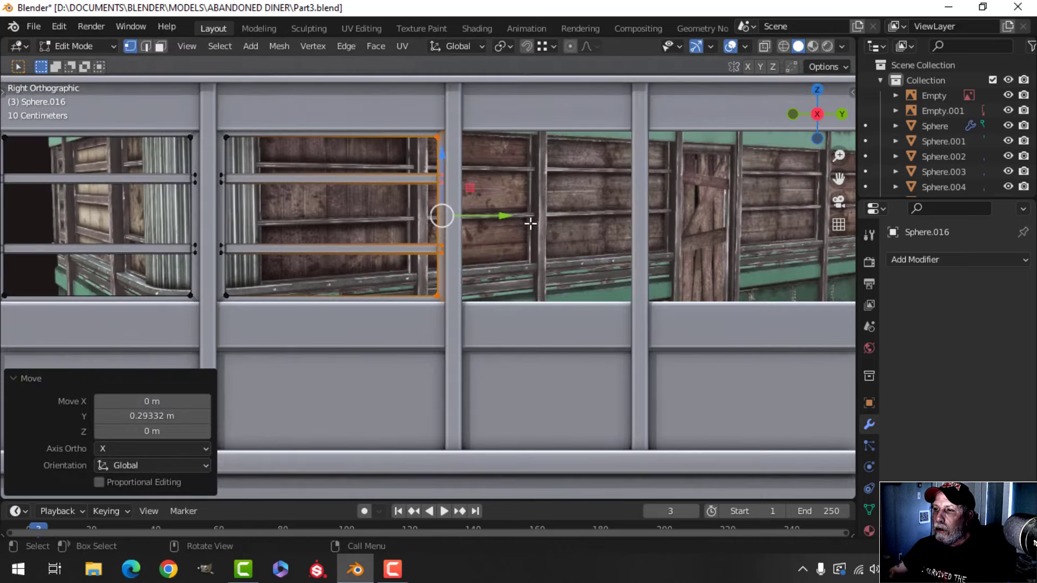
{"action": "key", "text": "alt+a"}
{"action": "key", "text": "Tab"}
{"action": "scroll", "coordinate": [523, 225], "scroll_direction": "down", "scroll_amount": 4}
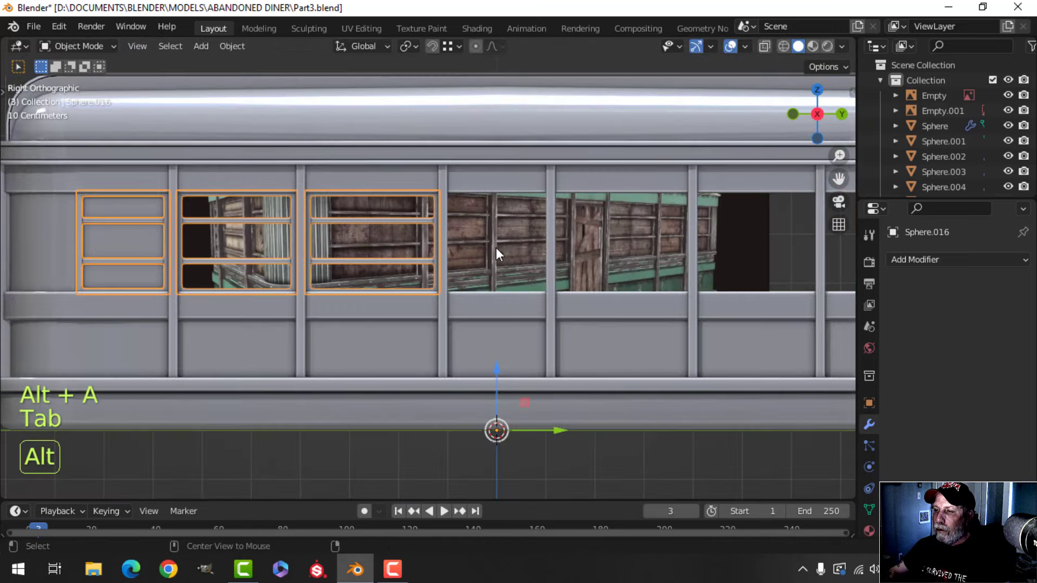
Clear the selection of the window frames and save the diner file
{"action": "key", "text": "alt+a"}
{"action": "middle_click_drag", "start_coordinate": [388, 276], "coordinate": [545, 267]}
{"action": "mouse_move", "coordinate": [596, 291]}
{"action": "middle_mouse_down"}
{"action": "mouse_move", "coordinate": [543, 275]}
{"action": "mouse_move", "coordinate": [579, 283]}
{"action": "middle_mouse_up"}
{"action": "key", "text": "ctrl+s"}
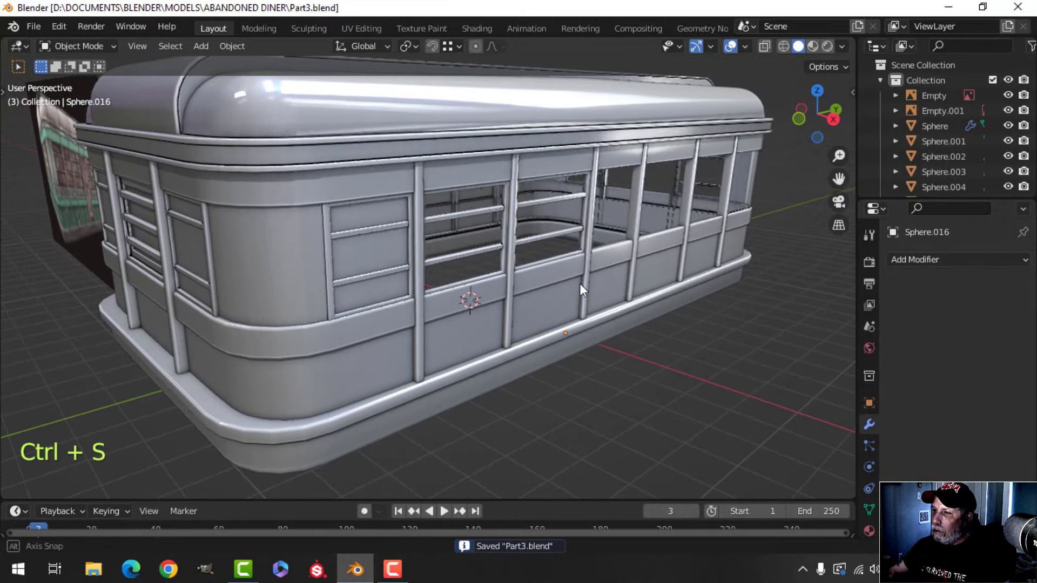
Hide the solid panel behind the first window frame on the long side wall
{"action": "key", "text": "h"}
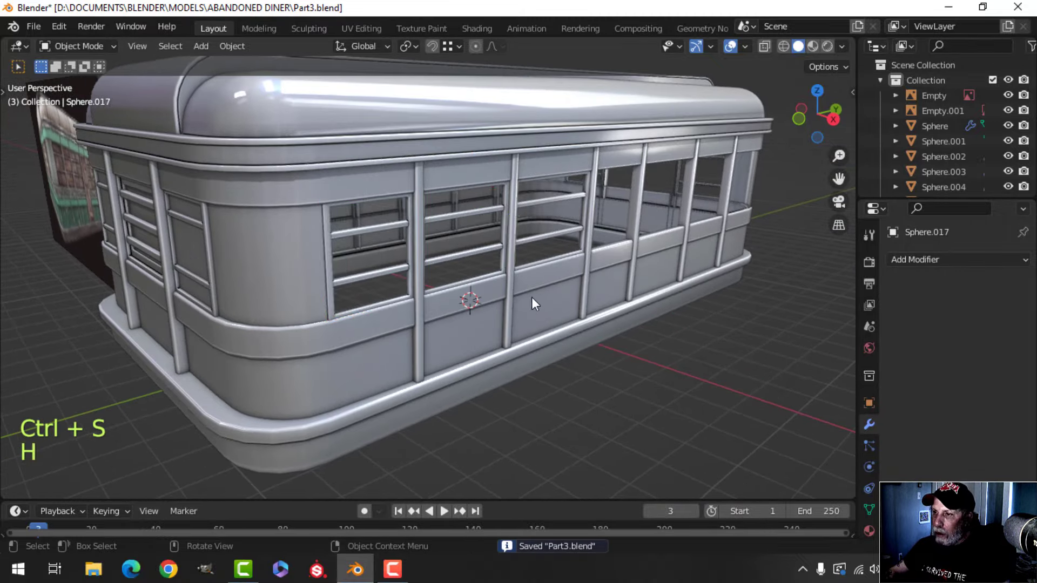
{"action": "scroll", "coordinate": [531, 297], "scroll_direction": "up", "scroll_amount": 4}
{"action": "scroll", "coordinate": [533, 293], "scroll_direction": "down", "scroll_amount": 5}
{"action": "middle_click_drag", "start_coordinate": [533, 289], "coordinate": [487, 266]}
Select the three window frames on the long wall and add a Mirror modifier to them
{"action": "left_click", "coordinate": [404, 208]}
{"action": "scroll", "coordinate": [475, 258], "scroll_direction": "down", "scroll_amount": 3}
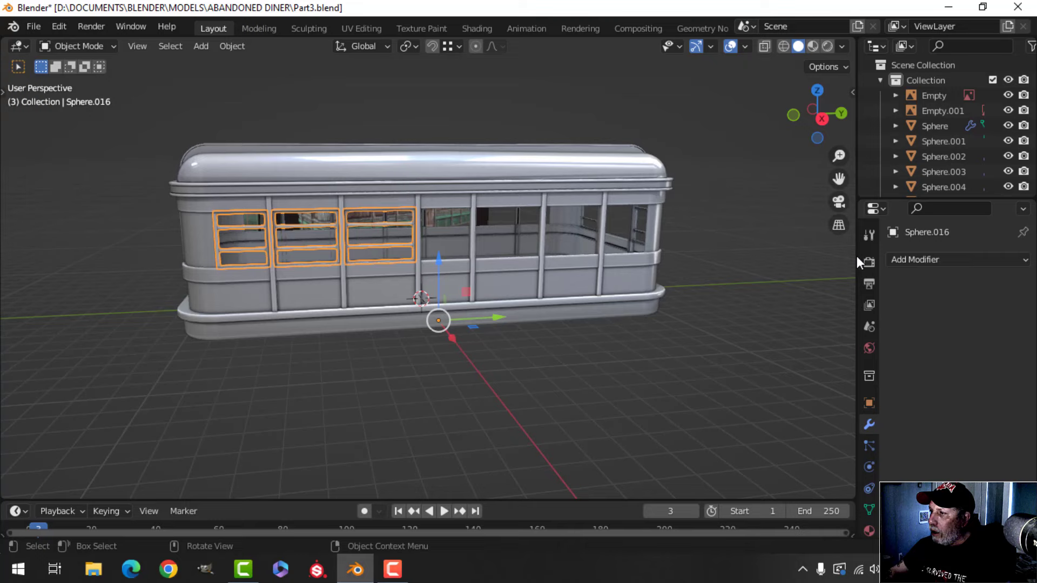
{"action": "left_click", "coordinate": [910, 265]}
{"action": "left_click", "coordinate": [726, 437]}
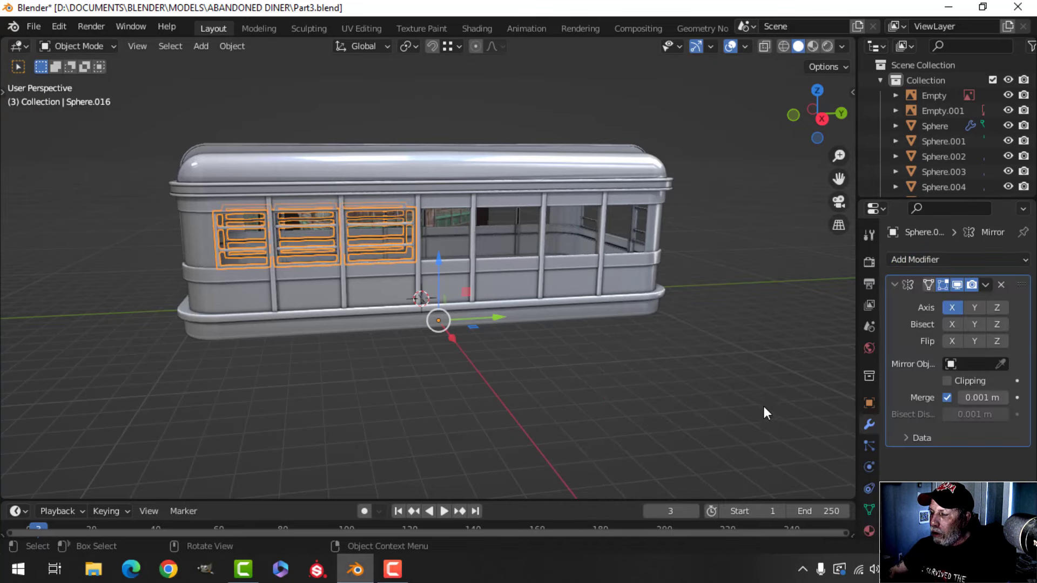
Set the window frames' origin to the 3D cursor so they mirror across the diner's centre
{"action": "middle_click_drag", "start_coordinate": [425, 338], "coordinate": [649, 349]}
{"action": "scroll", "coordinate": [501, 347], "scroll_direction": "up", "scroll_amount": 2}
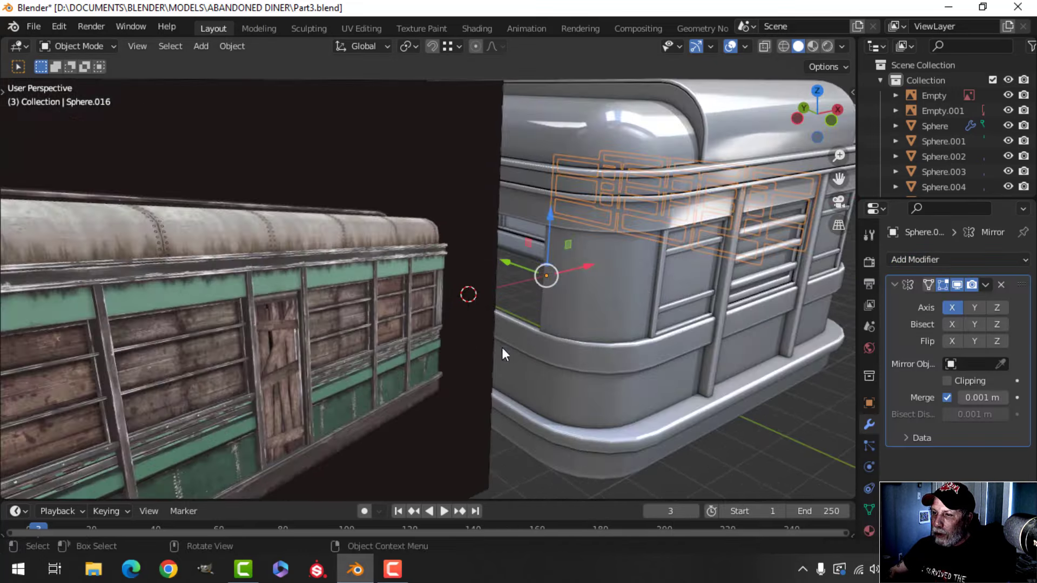
{"action": "scroll", "coordinate": [465, 341], "scroll_direction": "down", "scroll_amount": 2}
{"action": "middle_click_drag", "start_coordinate": [466, 342], "coordinate": [341, 323]}
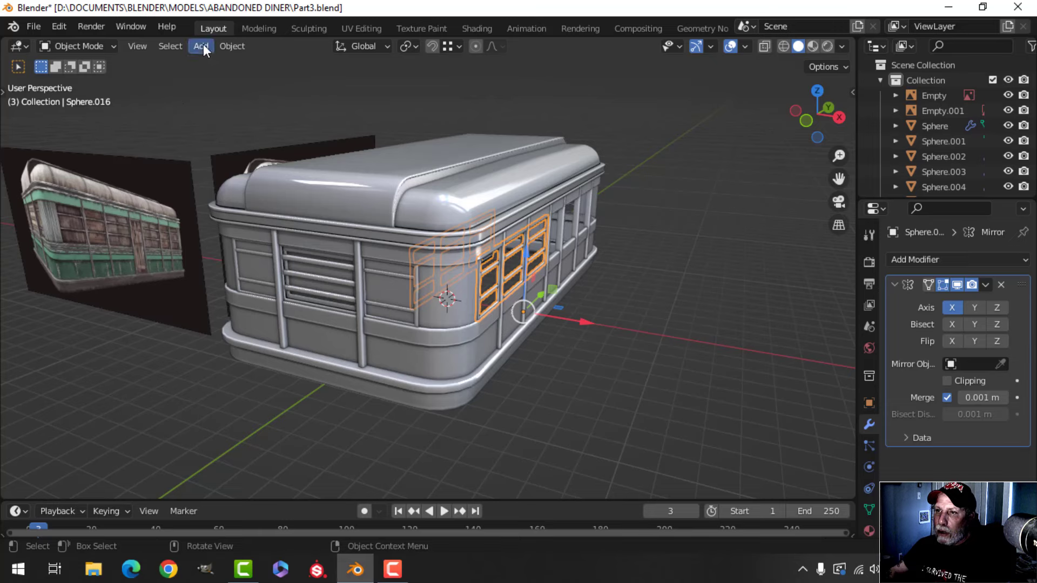
{"action": "left_click", "coordinate": [227, 45]}
{"action": "mouse_move", "coordinate": [267, 74]}
{"action": "left_click", "coordinate": [429, 106]}
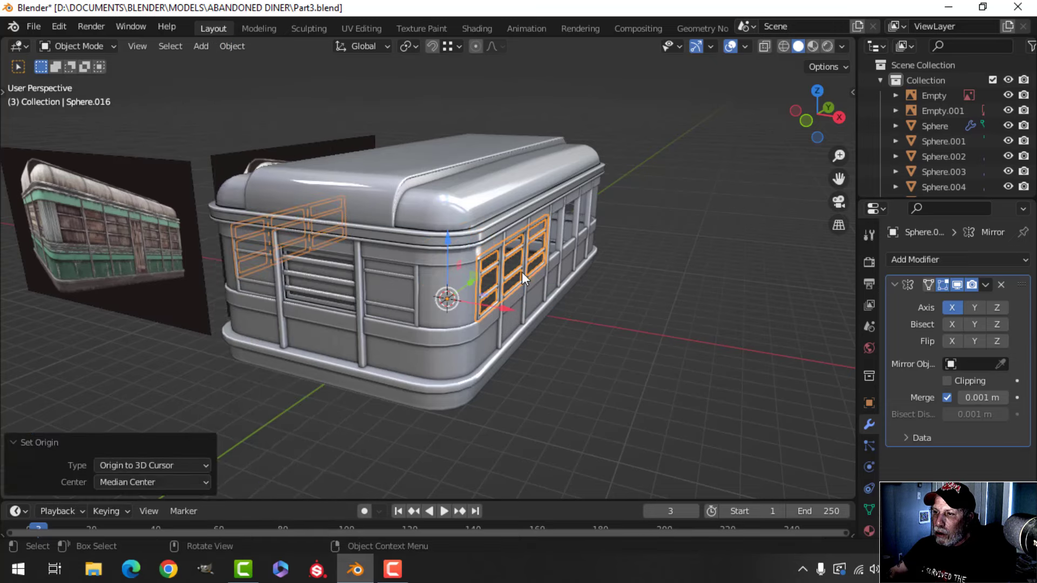
Mirror the window frames along the Y axis as well as X, then clear the selection
{"action": "middle_click_drag", "start_coordinate": [521, 276], "coordinate": [427, 261]}
{"action": "left_click", "coordinate": [974, 307]}
{"action": "middle_click_drag", "start_coordinate": [562, 309], "coordinate": [527, 308]}
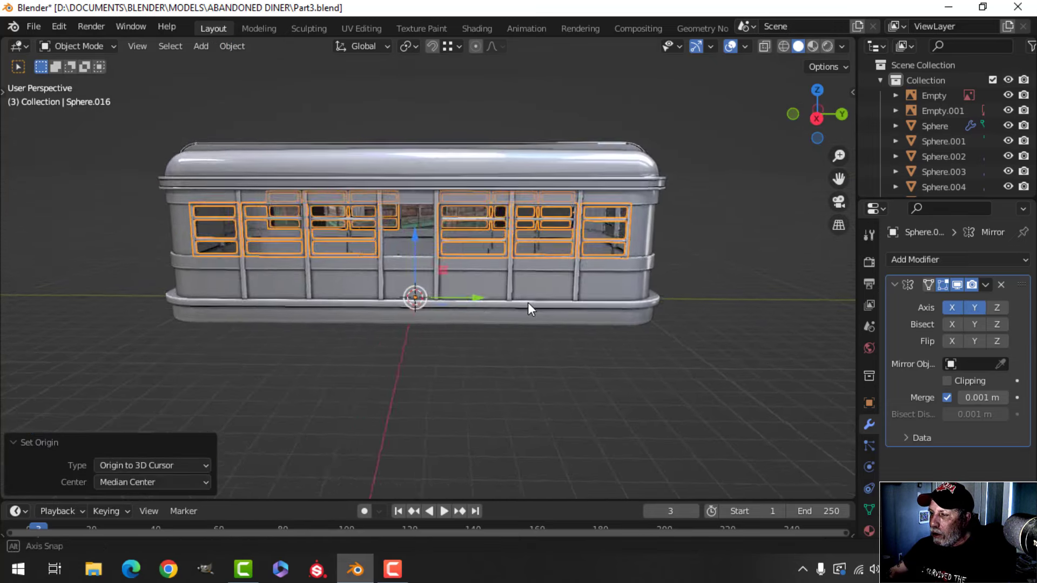
{"action": "key", "text": "alt+a"}
{"action": "scroll", "coordinate": [507, 299], "scroll_direction": "up", "scroll_amount": 6}
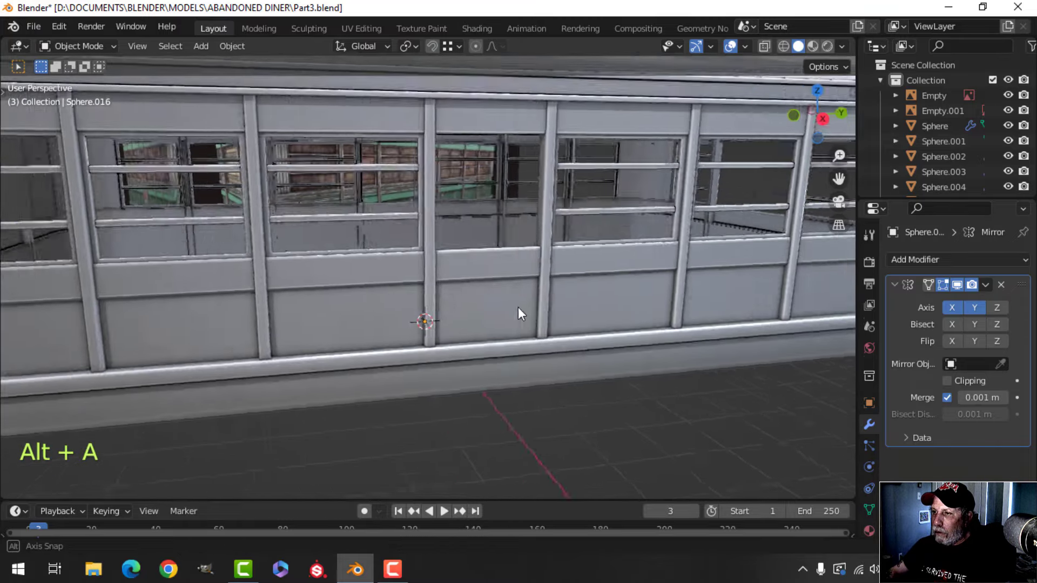
Inspect the mirrored window frames along the long side wall from several angles for their fit in the openings
{"action": "scroll", "coordinate": [518, 307], "scroll_direction": "down", "scroll_amount": 6}
{"action": "mouse_move", "coordinate": [520, 306]}
{"action": "middle_mouse_down"}
{"action": "mouse_move", "coordinate": [504, 309]}
{"action": "mouse_move", "coordinate": [517, 286]}
{"action": "mouse_move", "coordinate": [521, 299]}
{"action": "middle_mouse_up"}
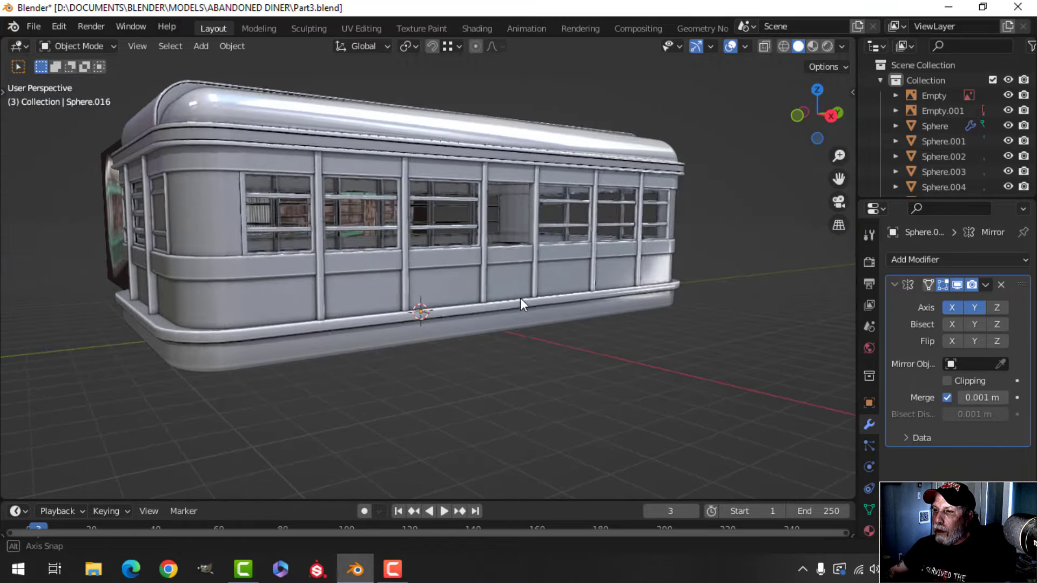
{"action": "middle_click_drag", "start_coordinate": [388, 271], "coordinate": [400, 303], "text": "shift"}
{"action": "middle_click_drag", "start_coordinate": [290, 259], "coordinate": [252, 223]}
{"action": "scroll", "coordinate": [499, 281], "scroll_direction": "up", "scroll_amount": 1}
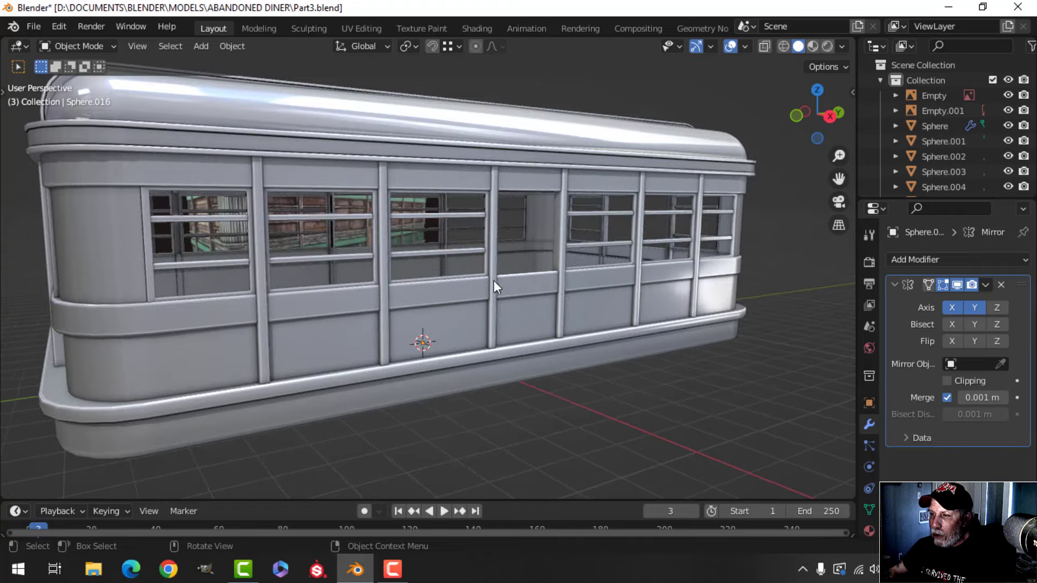
{"action": "middle_click_drag", "start_coordinate": [554, 278], "coordinate": [479, 282], "text": "shift"}
{"action": "scroll", "coordinate": [493, 288], "scroll_direction": "up", "scroll_amount": 2}
{"action": "scroll", "coordinate": [480, 285], "scroll_direction": "down", "scroll_amount": 4}
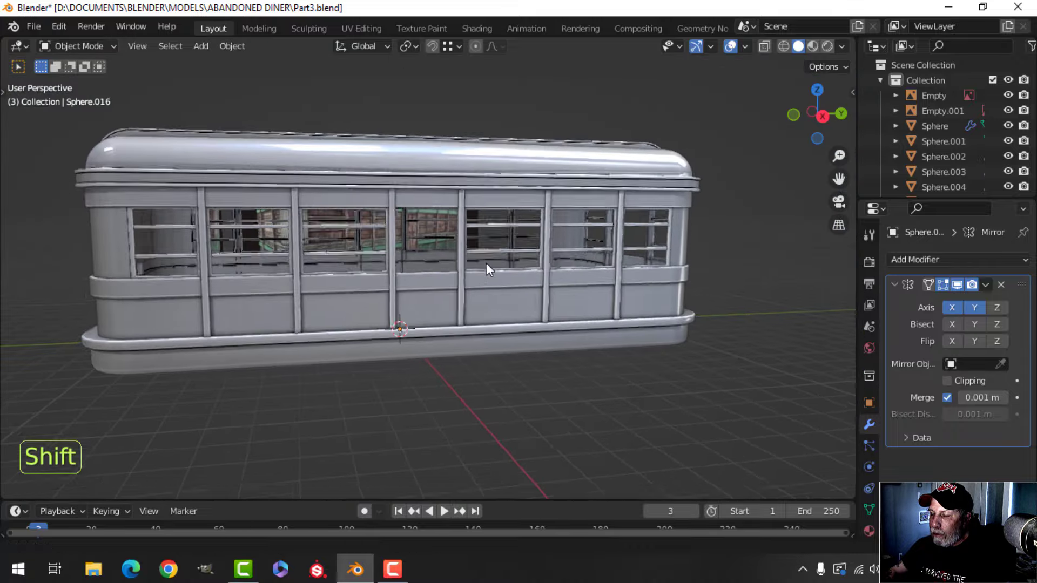
{"action": "scroll", "coordinate": [470, 270], "scroll_direction": "up", "scroll_amount": 3}
{"action": "scroll", "coordinate": [497, 267], "scroll_direction": "down", "scroll_amount": 2}
{"action": "scroll", "coordinate": [475, 273], "scroll_direction": "down", "scroll_amount": 2}
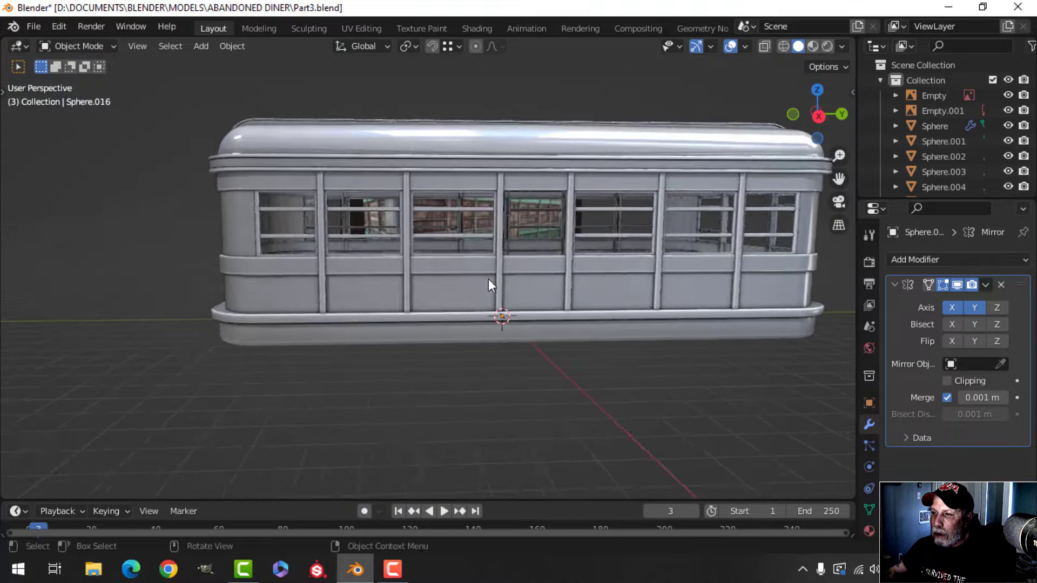
Reveal the hidden panel behind the first window frame and clear the selection
{"action": "mouse_move", "coordinate": [488, 278]}
{"action": "middle_mouse_down"}
{"action": "mouse_move", "coordinate": [532, 294]}
{"action": "mouse_move", "coordinate": [556, 289]}
{"action": "mouse_move", "coordinate": [487, 286]}
{"action": "middle_mouse_up"}
{"action": "key", "text": "alt+h"}
{"action": "key", "text": "alt+a"}
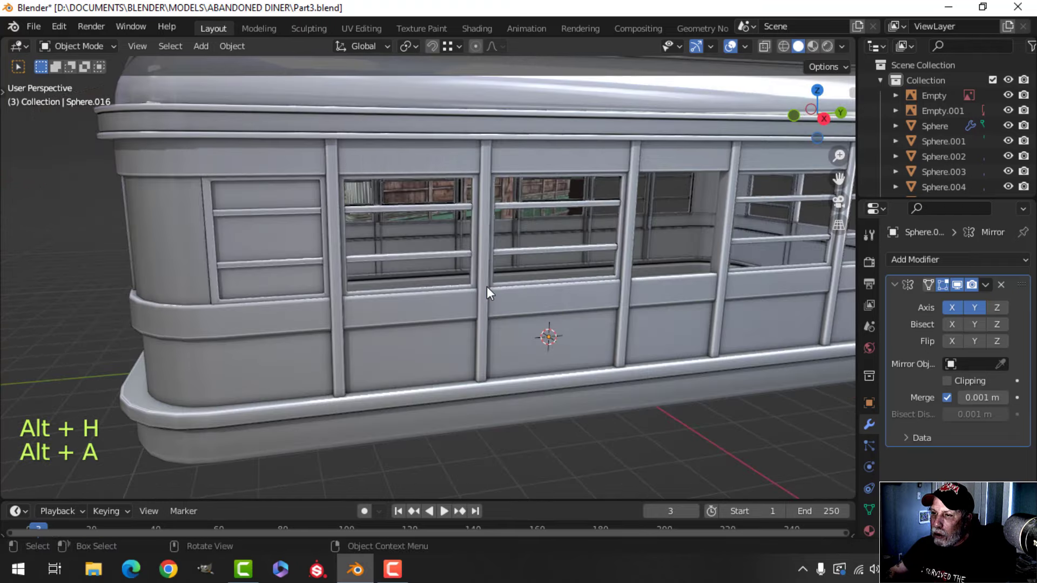
{"action": "middle_click_drag", "start_coordinate": [424, 282], "coordinate": [469, 272], "text": "shift"}
{"action": "scroll", "coordinate": [710, 221], "scroll_direction": "down", "scroll_amount": 4}
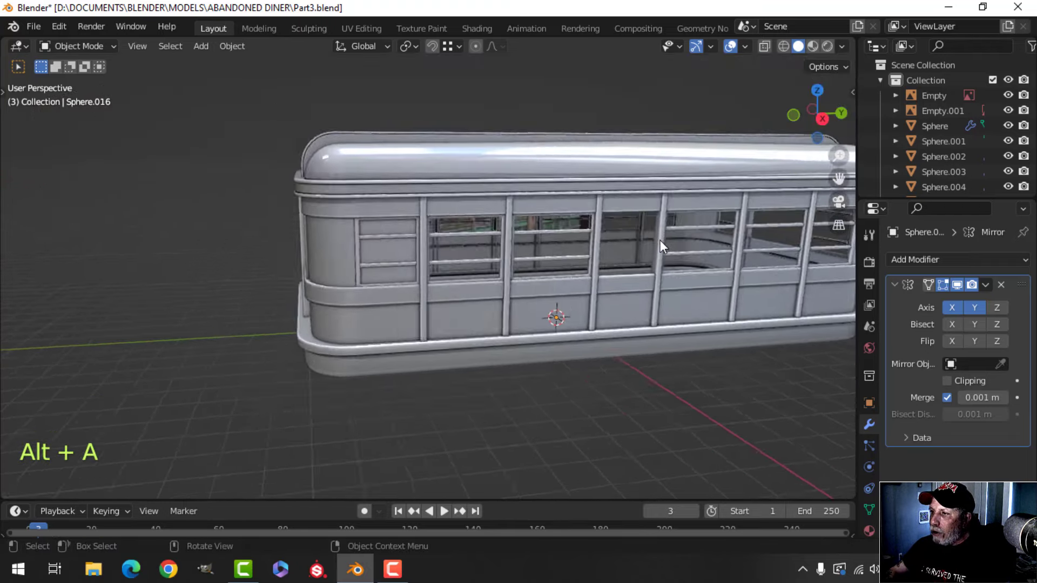
Examine the long wall's window openings, comparing the panelled first opening with the open ones beside it
{"action": "middle_click_drag", "start_coordinate": [660, 241], "coordinate": [566, 242], "text": "shift"}
{"action": "middle_click_drag", "start_coordinate": [566, 242], "coordinate": [545, 242]}
{"action": "scroll", "coordinate": [449, 242], "scroll_direction": "up", "scroll_amount": 4}
{"action": "middle_click_drag", "start_coordinate": [449, 242], "coordinate": [475, 237], "text": "shift"}
{"action": "middle_click_drag", "start_coordinate": [475, 237], "coordinate": [469, 236]}
{"action": "scroll", "coordinate": [469, 237], "scroll_direction": "down", "scroll_amount": 3}
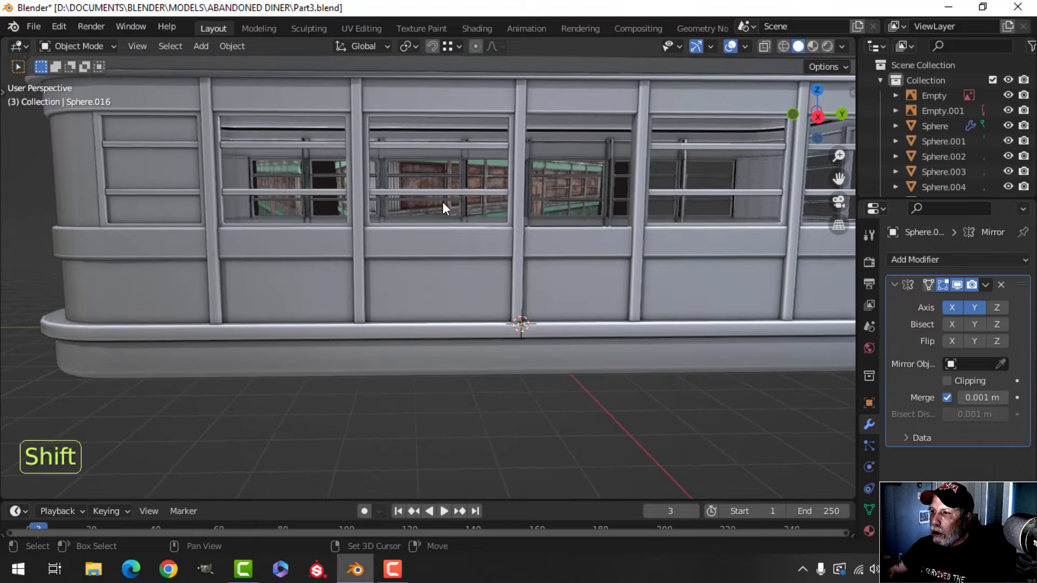
Save the diner model in its current file, Part3.blend
{"action": "middle_click_drag", "start_coordinate": [442, 202], "coordinate": [472, 281]}
{"action": "scroll", "coordinate": [466, 281], "scroll_direction": "up", "scroll_amount": 2}
{"action": "key", "text": "ctrl+s"}
{"action": "middle_click_drag", "start_coordinate": [291, 257], "coordinate": [349, 265], "text": "shift"}
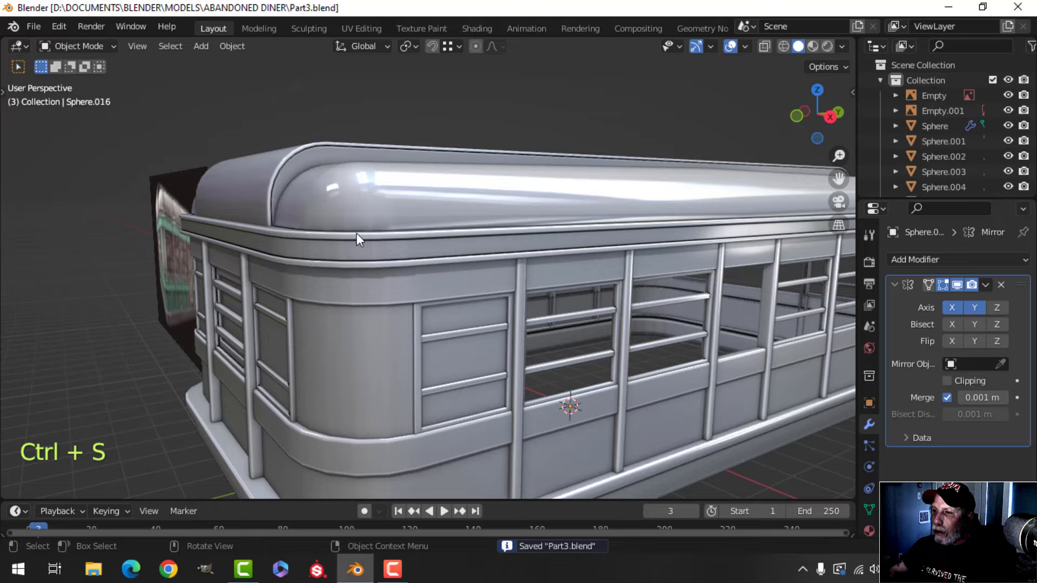
Temporarily hide the solid panels behind the two outer window frames on the end wall, and reveal all hidden objects
{"action": "scroll", "coordinate": [356, 233], "scroll_direction": "down", "scroll_amount": 2}
{"action": "middle_click_drag", "start_coordinate": [429, 242], "coordinate": [539, 202]}
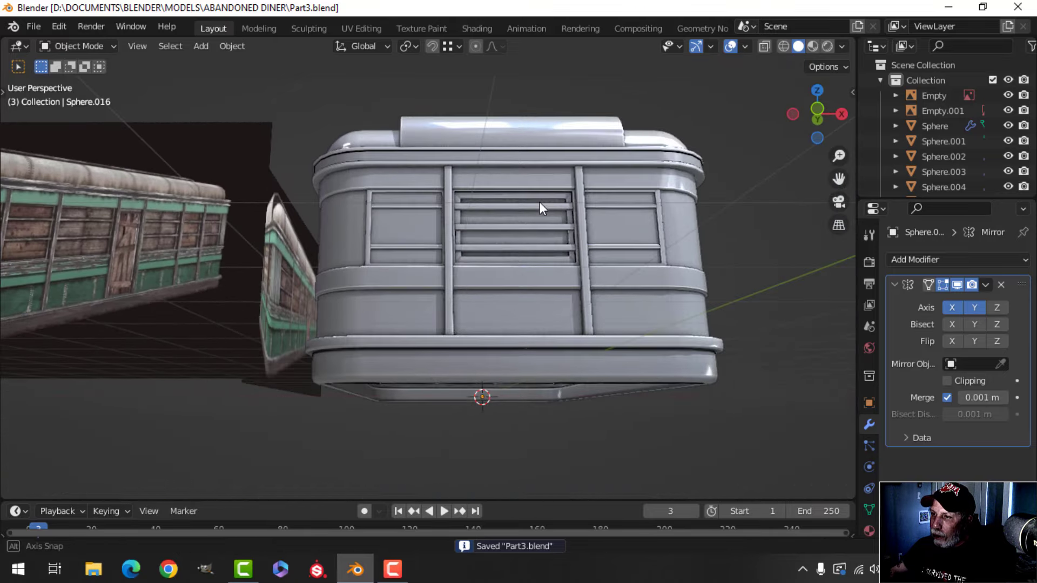
{"action": "scroll", "coordinate": [529, 204], "scroll_direction": "up", "scroll_amount": 4}
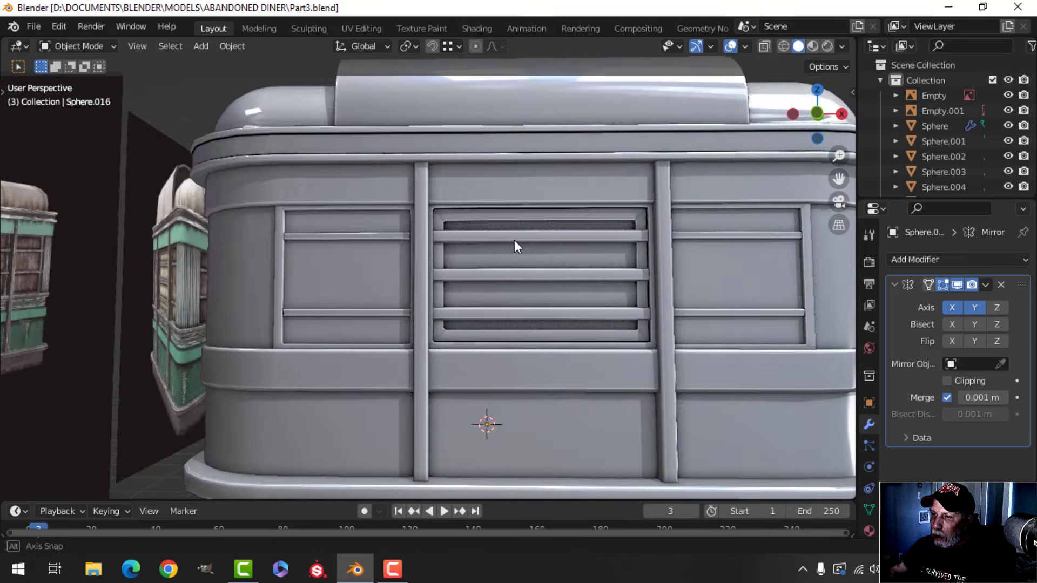
{"action": "middle_click_drag", "start_coordinate": [514, 240], "coordinate": [465, 245]}
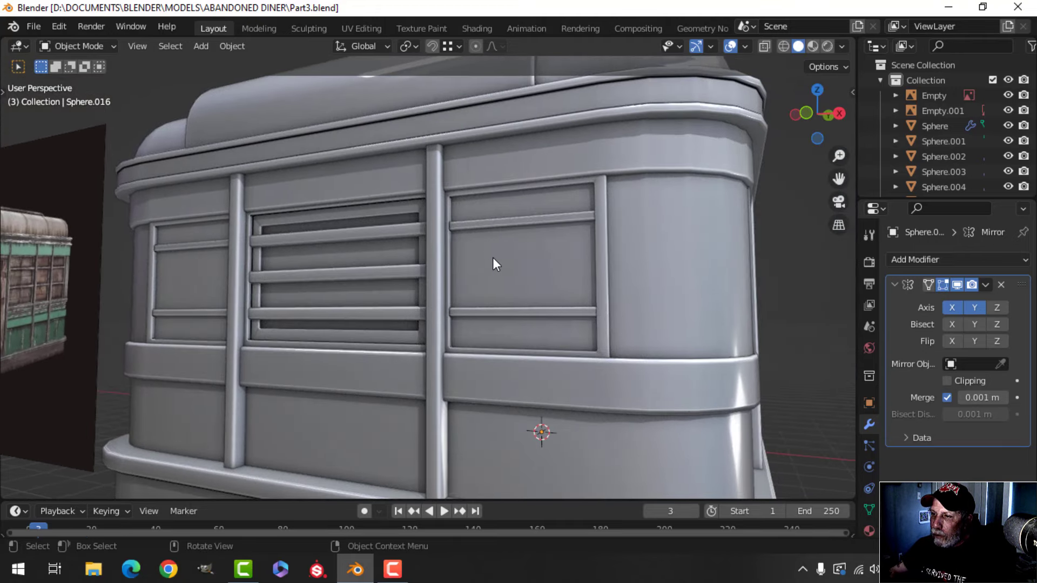
{"action": "left_click", "coordinate": [519, 257]}
{"action": "key", "text": "h"}
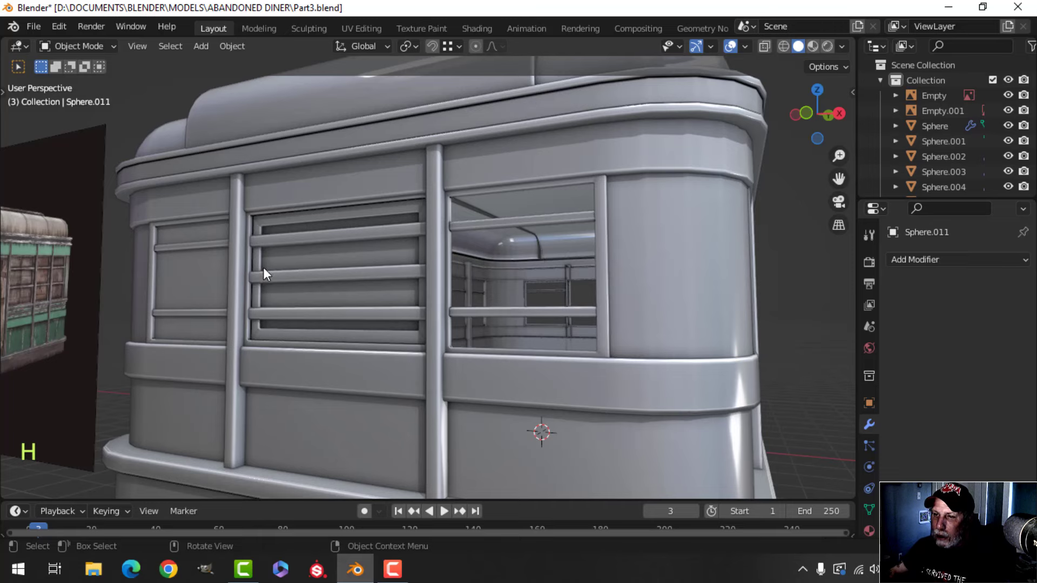
{"action": "left_click", "coordinate": [203, 269]}
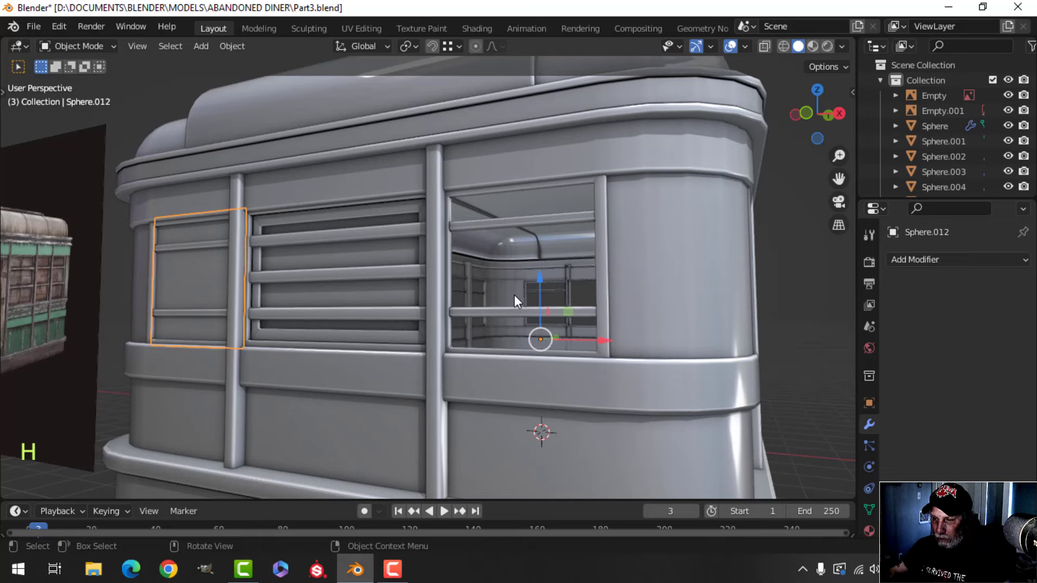
{"action": "key", "text": "h"}
{"action": "middle_click_drag", "start_coordinate": [318, 312], "coordinate": [366, 313]}
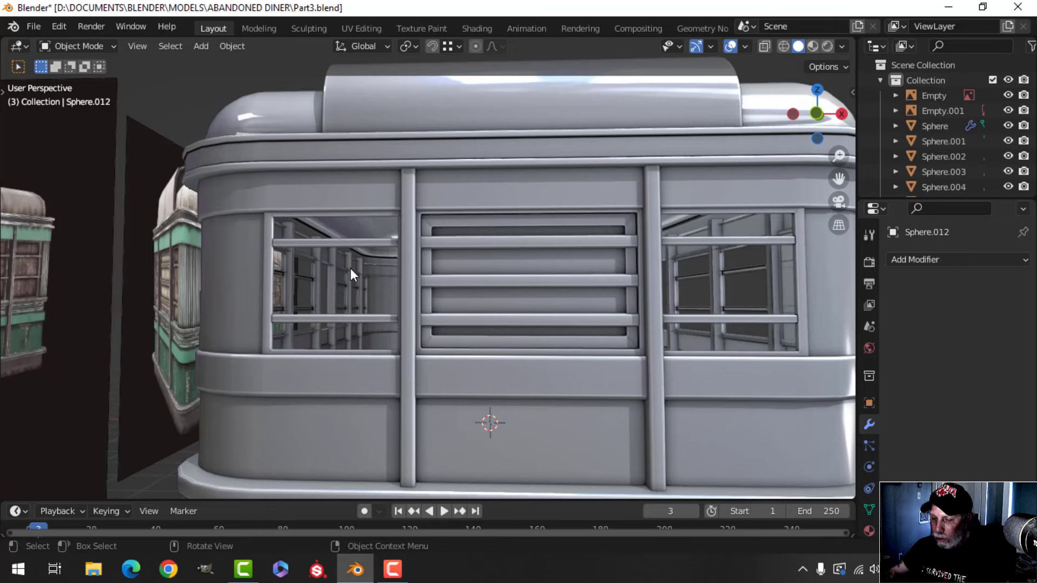
{"action": "key", "text": "alt+h"}
{"action": "key", "text": "alt+a"}
{"action": "scroll", "coordinate": [419, 278], "scroll_direction": "down", "scroll_amount": 3}
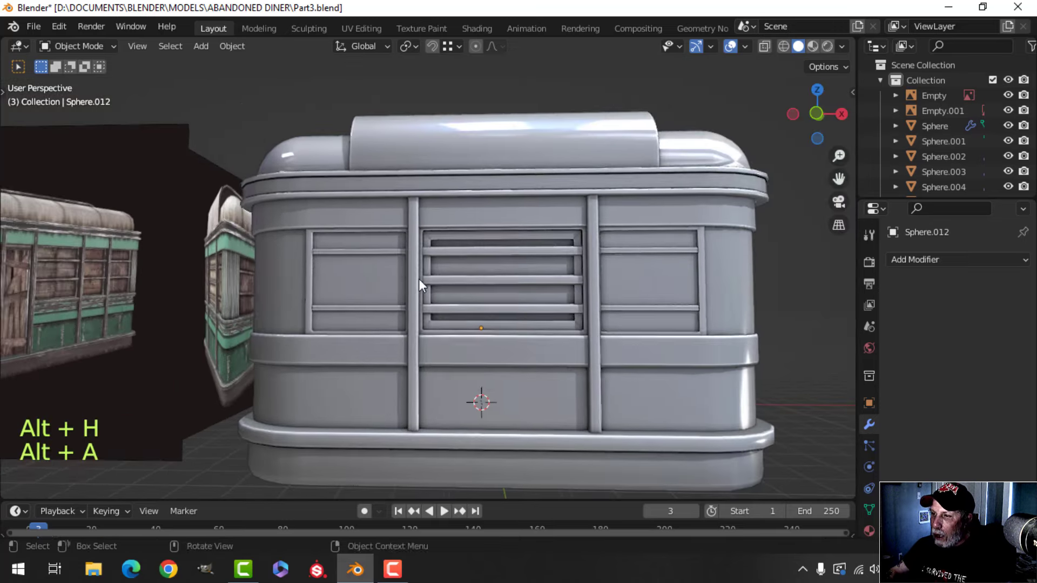
Examine the end wall's window openings in the reference image and compare them with the modeled end wall
{"action": "middle_click_drag", "start_coordinate": [419, 278], "coordinate": [426, 291]}
{"action": "left_click", "coordinate": [546, 268]}
{"action": "middle_click_drag", "start_coordinate": [490, 299], "coordinate": [439, 269]}
{"action": "scroll", "coordinate": [440, 273], "scroll_direction": "up", "scroll_amount": 1}
{"action": "scroll", "coordinate": [421, 273], "scroll_direction": "down", "scroll_amount": 1}
{"action": "scroll", "coordinate": [284, 277], "scroll_direction": "down", "scroll_amount": 4}
{"action": "middle_click_drag", "start_coordinate": [284, 277], "coordinate": [432, 294], "text": "shift"}
{"action": "scroll", "coordinate": [311, 290], "scroll_direction": "up", "scroll_amount": 6}
{"action": "middle_click_drag", "start_coordinate": [311, 290], "coordinate": [460, 295], "text": "shift"}
{"action": "scroll", "coordinate": [358, 302], "scroll_direction": "up", "scroll_amount": 5}
{"action": "scroll", "coordinate": [649, 297], "scroll_direction": "down", "scroll_amount": 4}
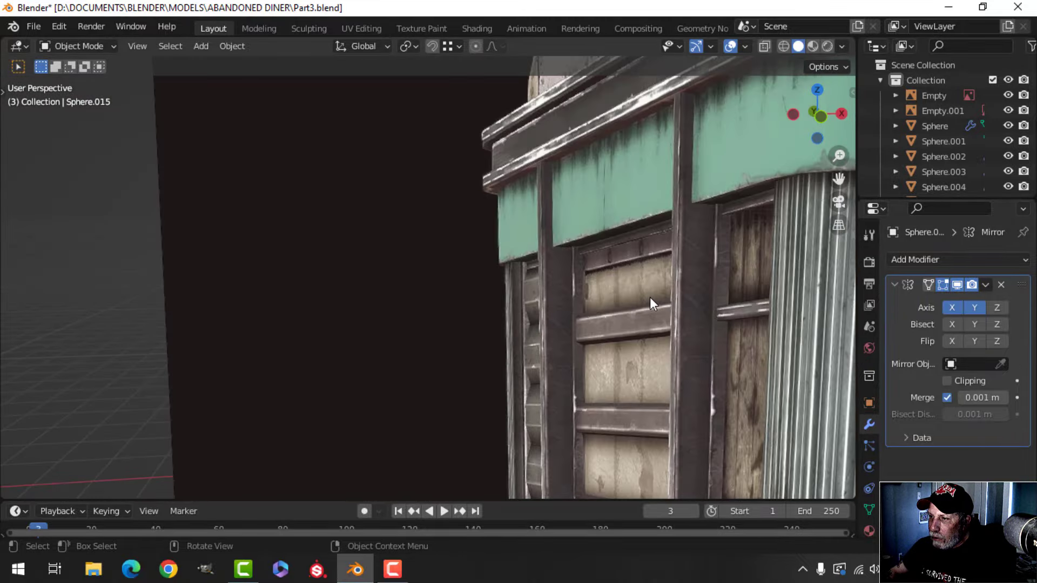
{"action": "scroll", "coordinate": [650, 297], "scroll_direction": "down", "scroll_amount": 3}
{"action": "middle_click_drag", "start_coordinate": [640, 299], "coordinate": [527, 303], "text": "shift"}
{"action": "scroll", "coordinate": [607, 292], "scroll_direction": "down", "scroll_amount": 2}
{"action": "middle_click_drag", "start_coordinate": [607, 293], "coordinate": [534, 272], "text": "shift"}
{"action": "scroll", "coordinate": [471, 312], "scroll_direction": "up", "scroll_amount": 3}
{"action": "scroll", "coordinate": [464, 309], "scroll_direction": "down", "scroll_amount": 4}
{"action": "middle_click_drag", "start_coordinate": [533, 273], "coordinate": [471, 276]}
{"action": "key", "text": "alt+a"}
Turn off X-axis mirroring on the end wall's outer window frame, keeping only the Y-axis mirror
{"action": "scroll", "coordinate": [547, 275], "scroll_direction": "up", "scroll_amount": 3}
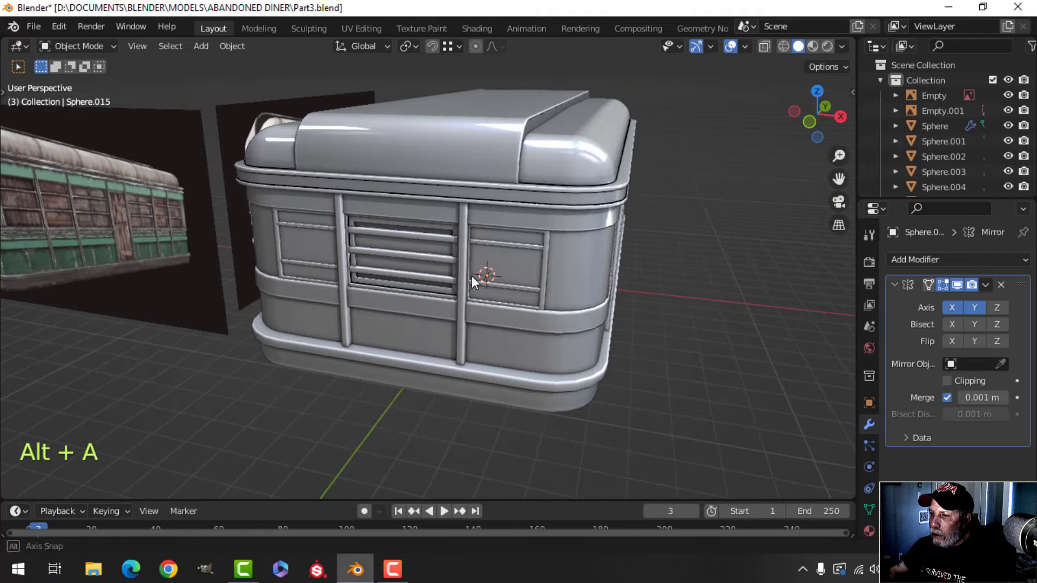
{"action": "left_click", "coordinate": [501, 246]}
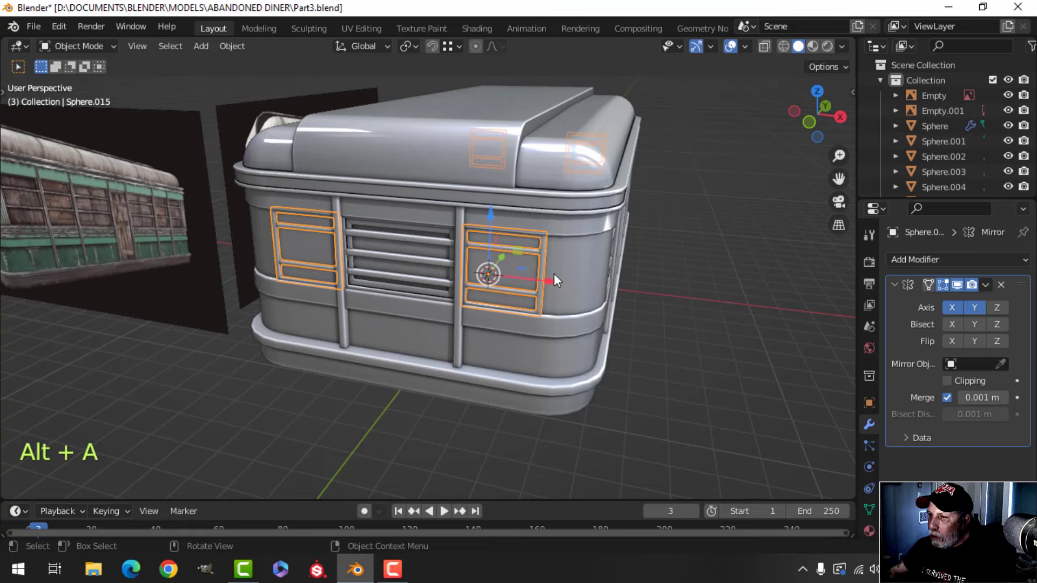
{"action": "middle_click_drag", "start_coordinate": [553, 273], "coordinate": [439, 273]}
{"action": "scroll", "coordinate": [434, 272], "scroll_direction": "up", "scroll_amount": 5}
{"action": "scroll", "coordinate": [431, 270], "scroll_direction": "down", "scroll_amount": 3}
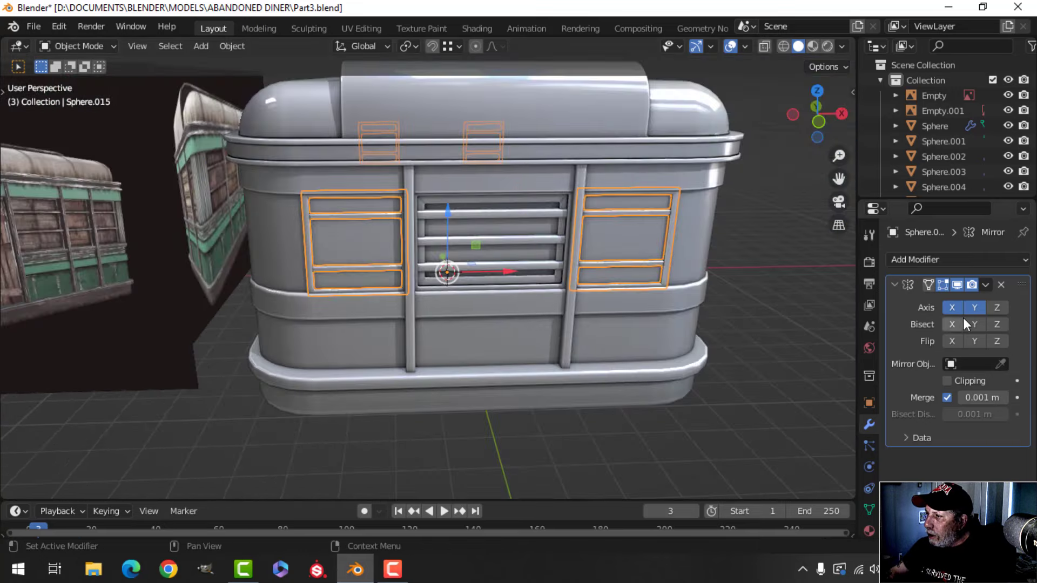
{"action": "left_click", "coordinate": [952, 308]}
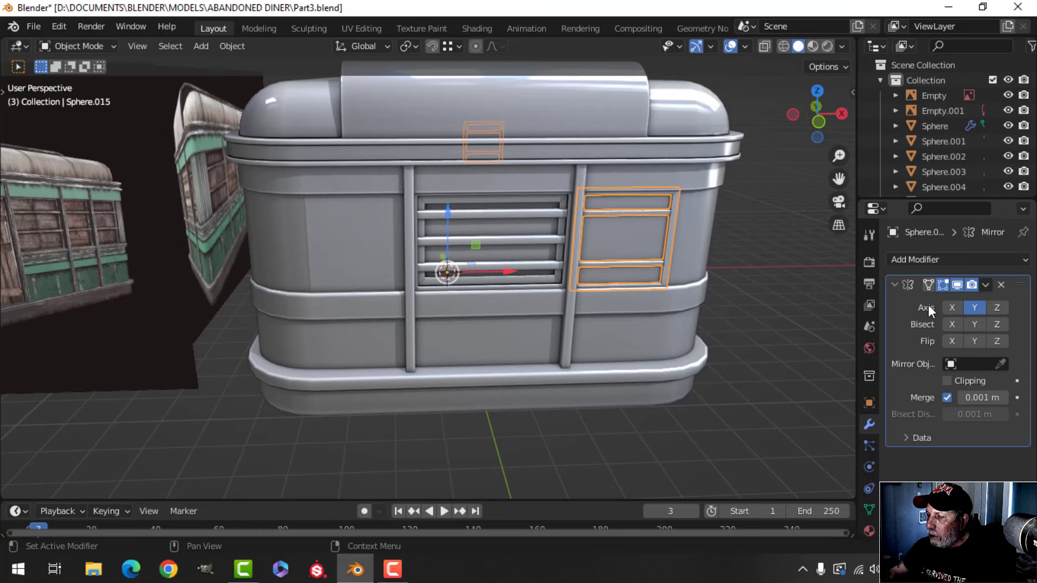
Duplicate the remaining window frame and move the copy along X into the opening on the other side of the end wall
{"action": "scroll", "coordinate": [656, 299], "scroll_direction": "down", "scroll_amount": 3}
{"action": "mouse_move", "coordinate": [634, 297]}
{"action": "middle_mouse_down", "text": "shift"}
{"action": "mouse_move", "coordinate": [658, 293]}
{"action": "mouse_move", "coordinate": [623, 296]}
{"action": "middle_mouse_up", "text": "shift"}
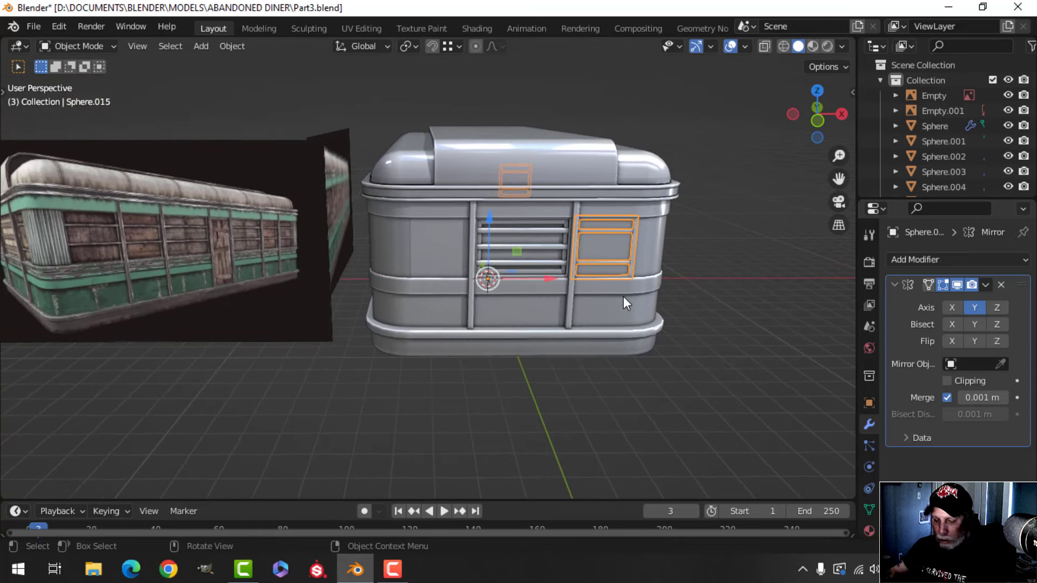
{"action": "key", "text": "shift+d"}
{"action": "key", "text": "x"}
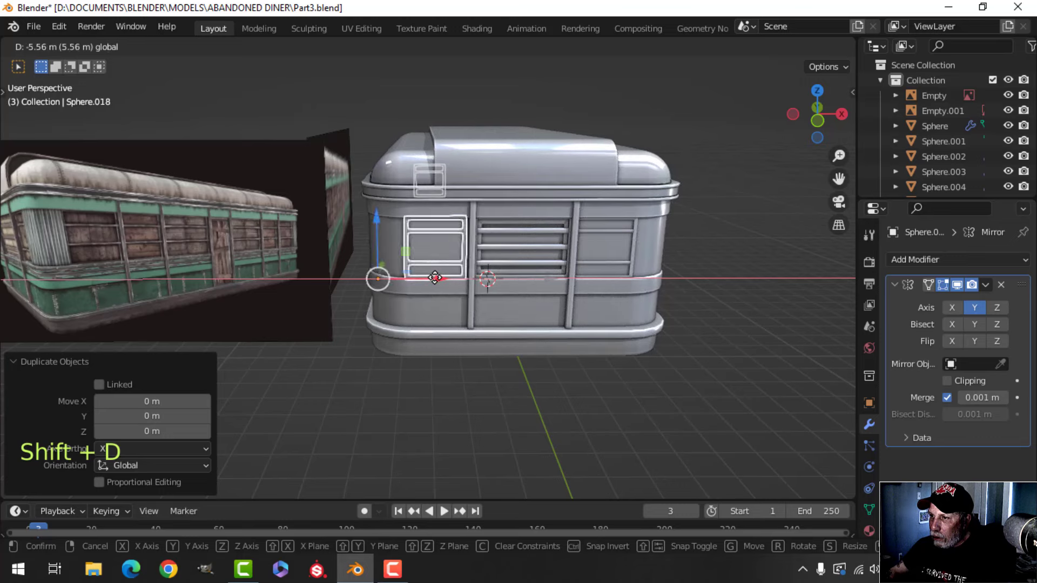
{"action": "left_click", "coordinate": [436, 277]}
{"action": "scroll", "coordinate": [490, 280], "scroll_direction": "up", "scroll_amount": 3}
{"action": "middle_click_drag", "start_coordinate": [490, 280], "coordinate": [439, 293], "text": "shift"}
{"action": "key", "text": "g"}
{"action": "key", "text": "x"}
{"action": "left_click", "coordinate": [404, 293]}
{"action": "scroll", "coordinate": [463, 270], "scroll_direction": "down", "scroll_amount": 2}
{"action": "key", "text": "alt+a"}
Delete the two horizontal bars from the duplicated window frame's mesh
{"action": "scroll", "coordinate": [465, 270], "scroll_direction": "up", "scroll_amount": 5}
{"action": "scroll", "coordinate": [458, 287], "scroll_direction": "down", "scroll_amount": 4}
{"action": "left_click", "coordinate": [367, 219]}
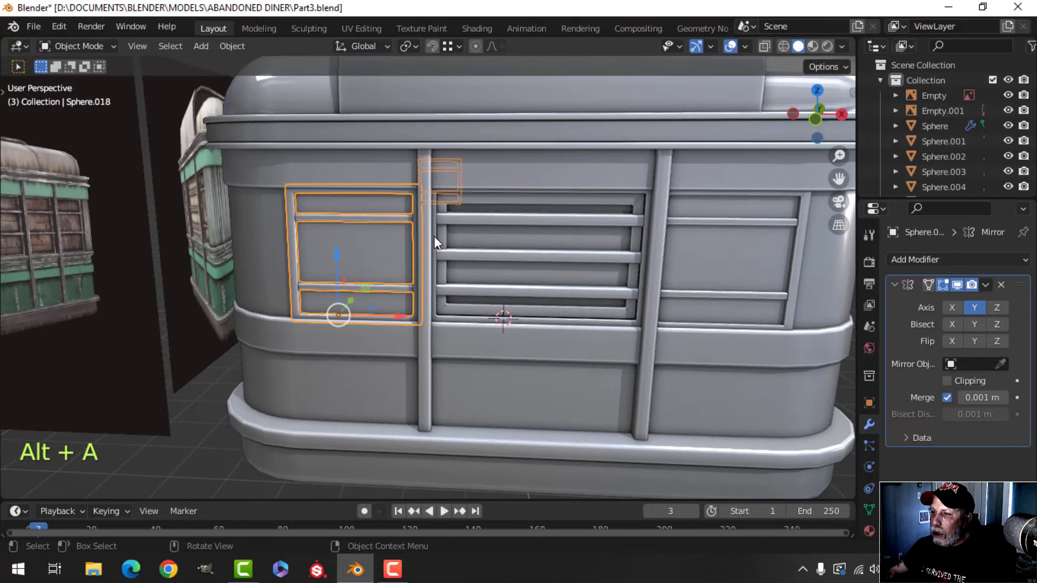
{"action": "key", "text": "Tab"}
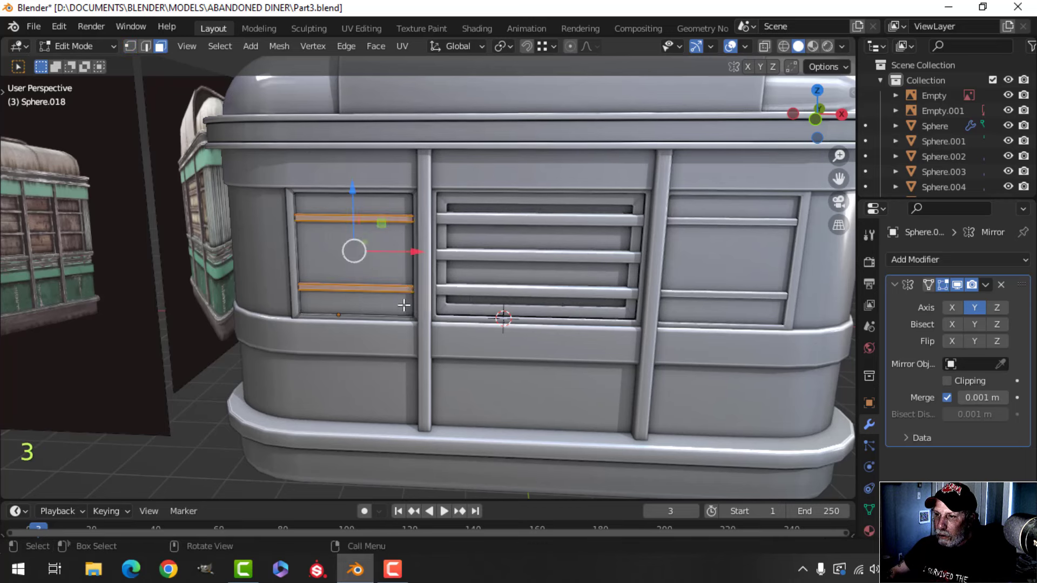
{"action": "key", "text": "ctrl+l"}
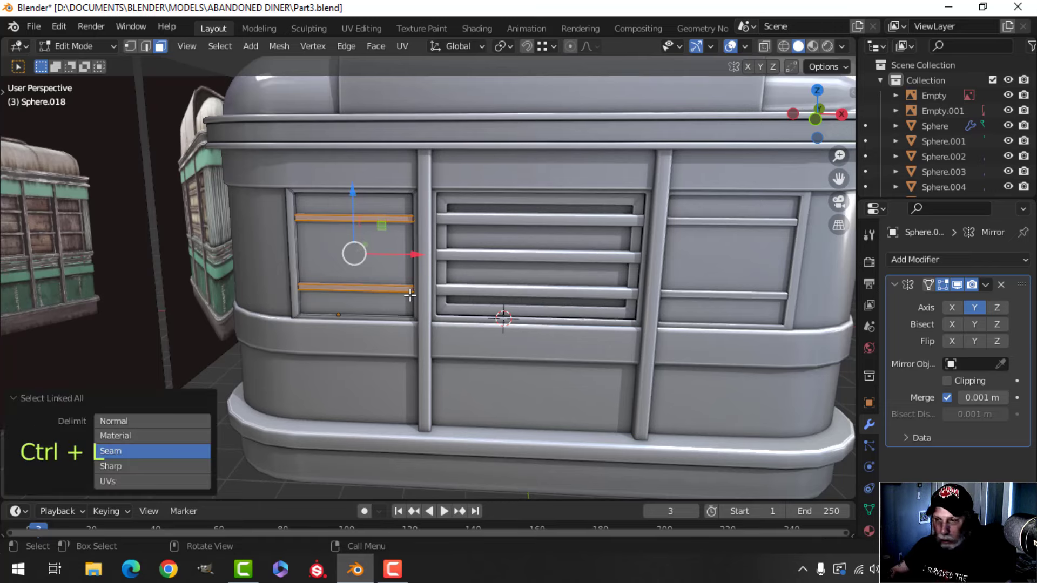
{"action": "key", "text": "x"}
{"action": "left_click", "coordinate": [410, 295]}
{"action": "key", "text": "Tab"}
{"action": "key", "text": "alt+a"}
{"action": "scroll", "coordinate": [407, 287], "scroll_direction": "down", "scroll_amount": 4}
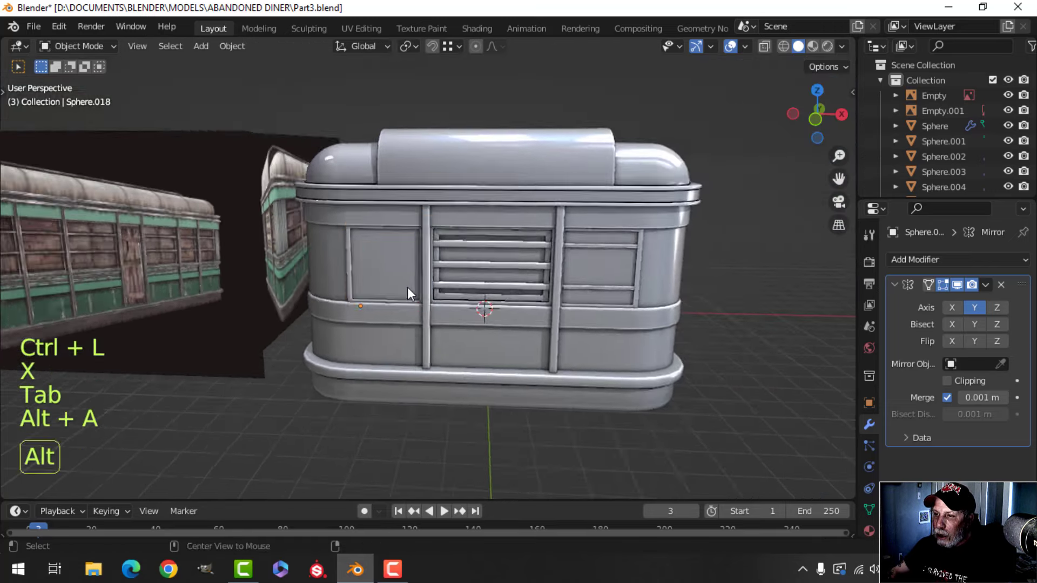
Open the solid panel behind the bar-free frame in Edit Mode with its whole mesh selected
{"action": "scroll", "coordinate": [407, 287], "scroll_direction": "up", "scroll_amount": 4}
{"action": "middle_click_drag", "start_coordinate": [417, 282], "coordinate": [468, 309], "text": "shift"}
{"action": "left_click", "coordinate": [445, 268]}
{"action": "scroll", "coordinate": [446, 269], "scroll_direction": "down", "scroll_amount": 4}
{"action": "key", "text": "Tab"}
{"action": "key", "text": "a"}
{"action": "scroll", "coordinate": [498, 310], "scroll_direction": "up", "scroll_amount": 4}
{"action": "scroll", "coordinate": [470, 305], "scroll_direction": "up", "scroll_amount": 4}
{"action": "scroll", "coordinate": [424, 286], "scroll_direction": "down", "scroll_amount": 3}
{"action": "middle_click_drag", "start_coordinate": [468, 309], "coordinate": [458, 297]}
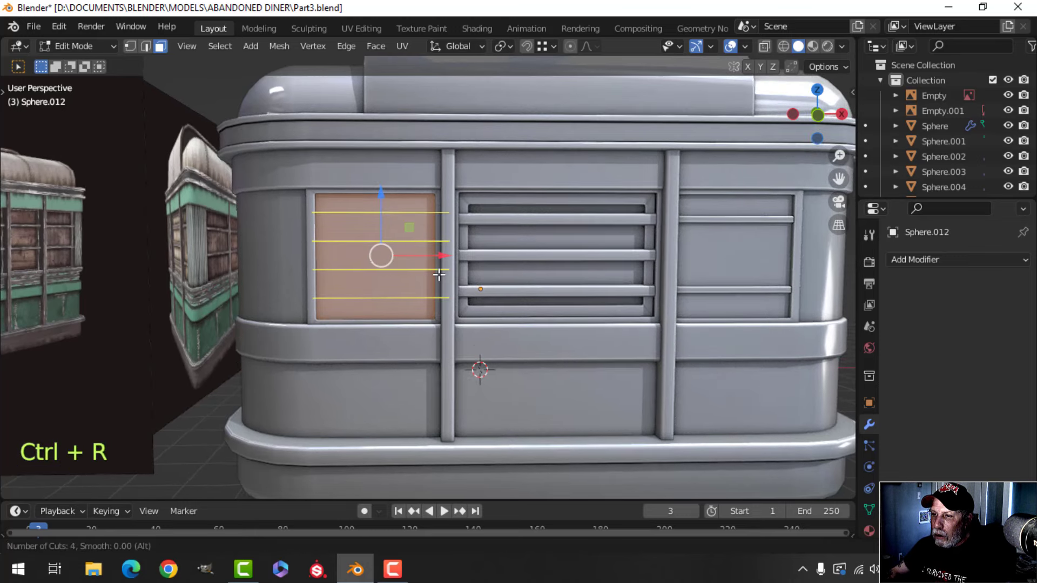
Try to divide the panel with four horizontal loop cuts and bevel them, and undo the cuts
{"action": "left_click", "coordinate": [439, 274]}
{"action": "right_click", "coordinate": [440, 274]}
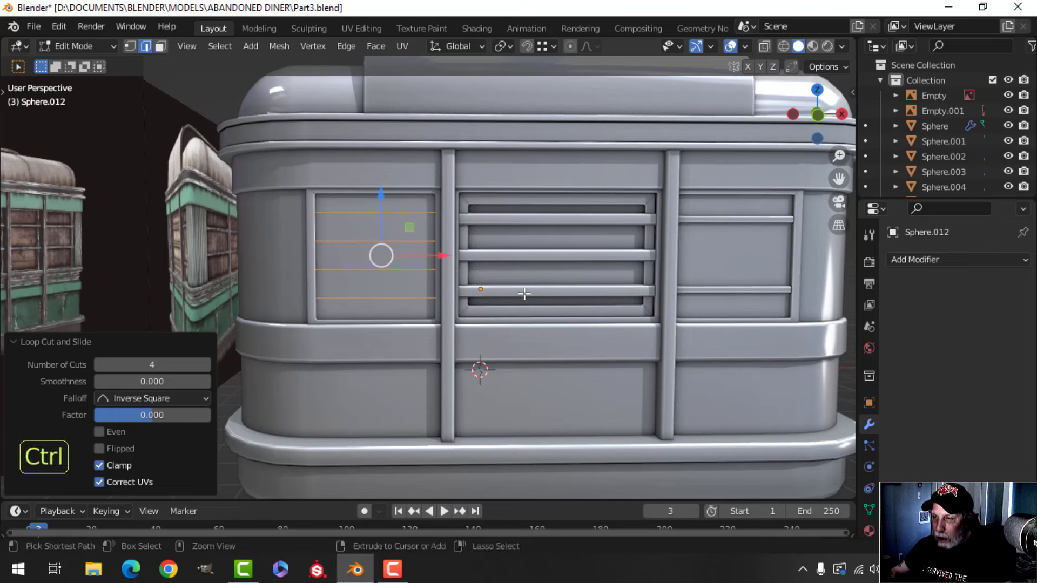
{"action": "key", "text": "ctrl+b"}
{"action": "key", "text": "Escape"}
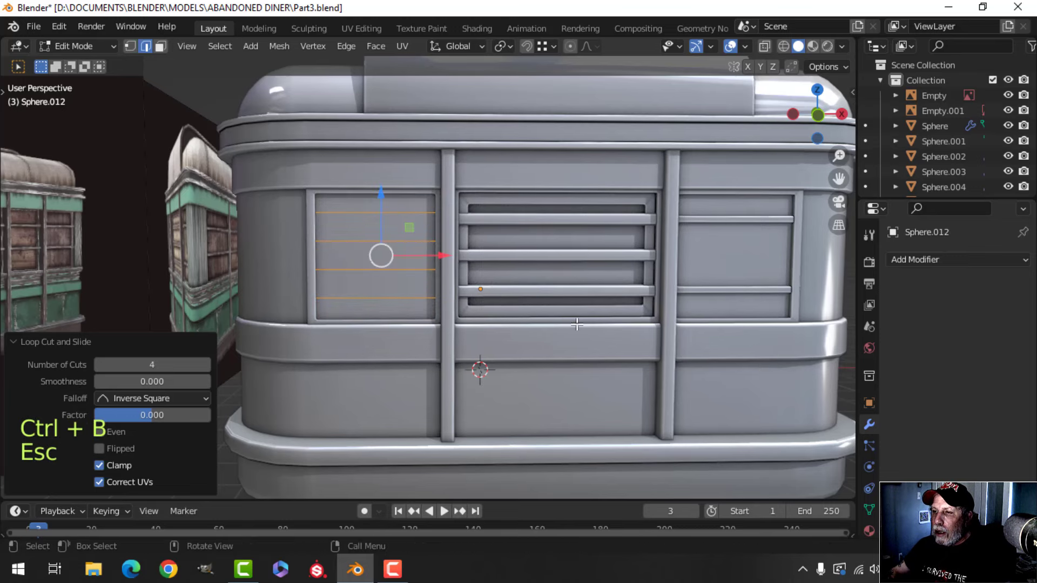
{"action": "key", "text": "ctrl+z"}
{"action": "key", "text": "ctrl+z"}
Scale the panel along Z to about 0.208, fine-tune its height, and raise the strip about 0.456 m along Z
{"action": "key", "text": "a"}
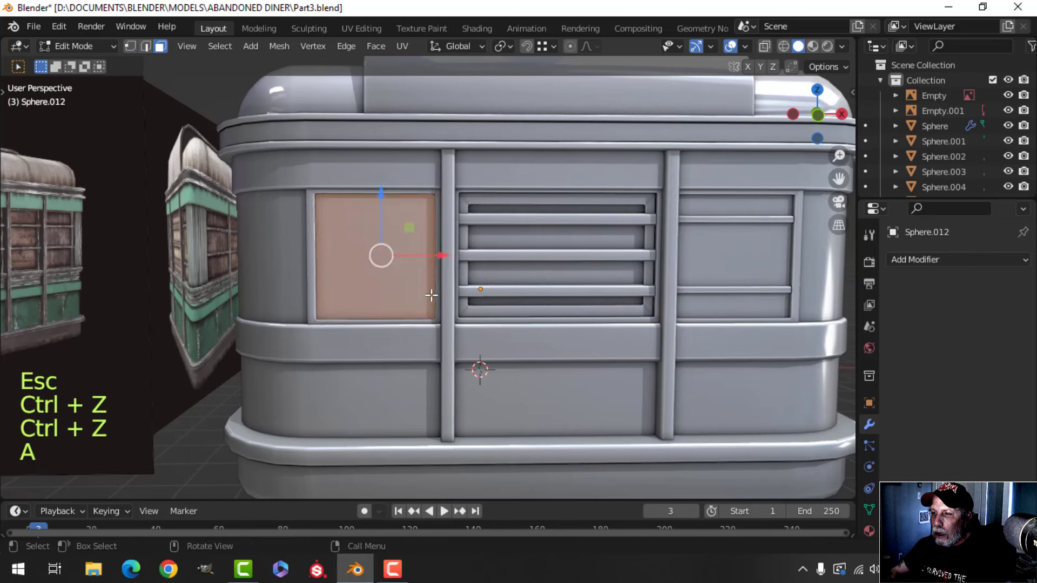
{"action": "middle_click_drag", "start_coordinate": [431, 294], "coordinate": [468, 319]}
{"action": "middle_click_drag", "start_coordinate": [468, 319], "coordinate": [539, 320], "text": "shift"}
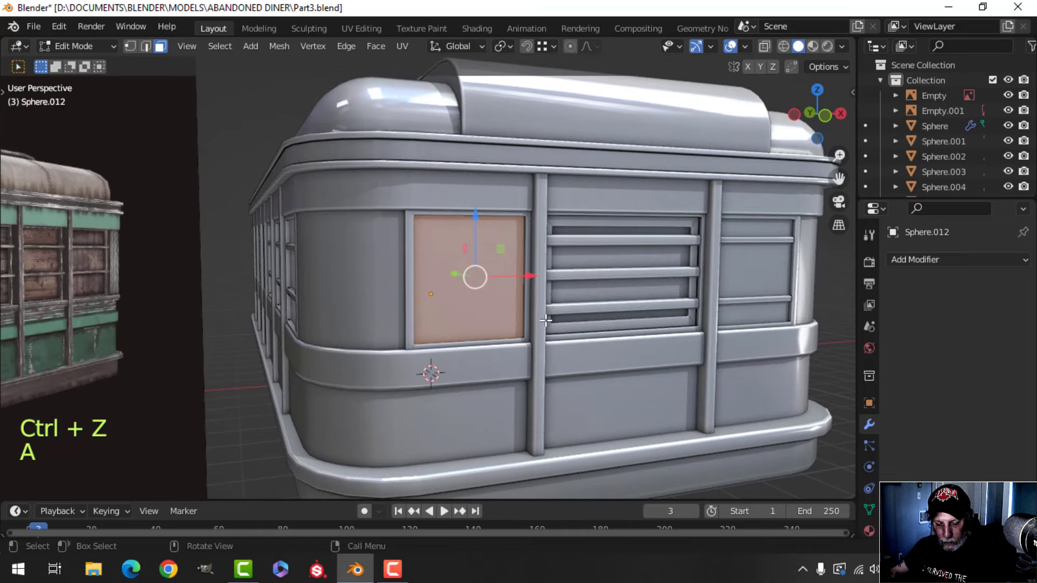
{"action": "key", "text": "s"}
{"action": "key", "text": "z"}
{"action": "left_click", "coordinate": [484, 280]}
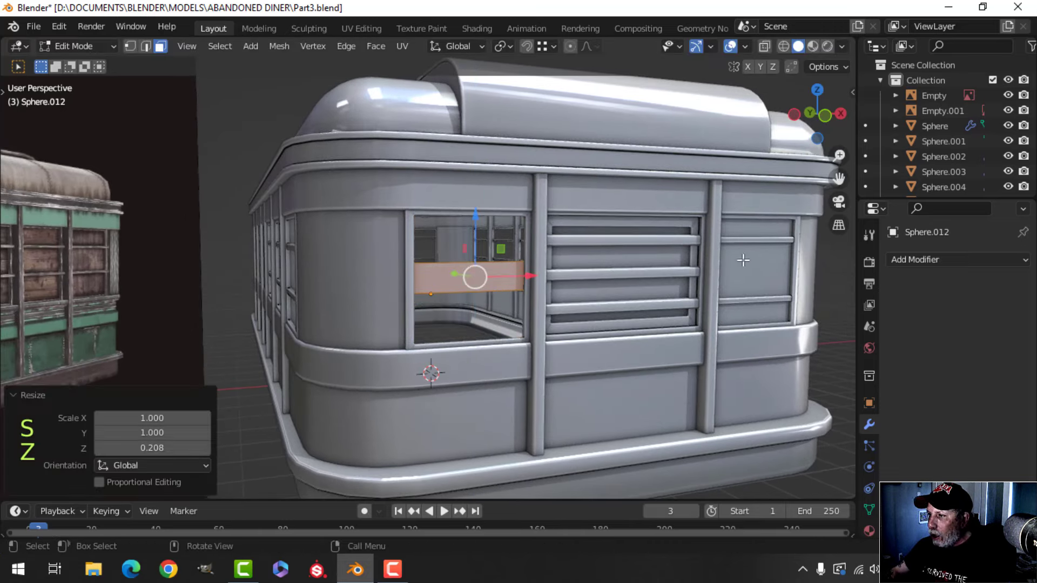
{"action": "key", "text": "s"}
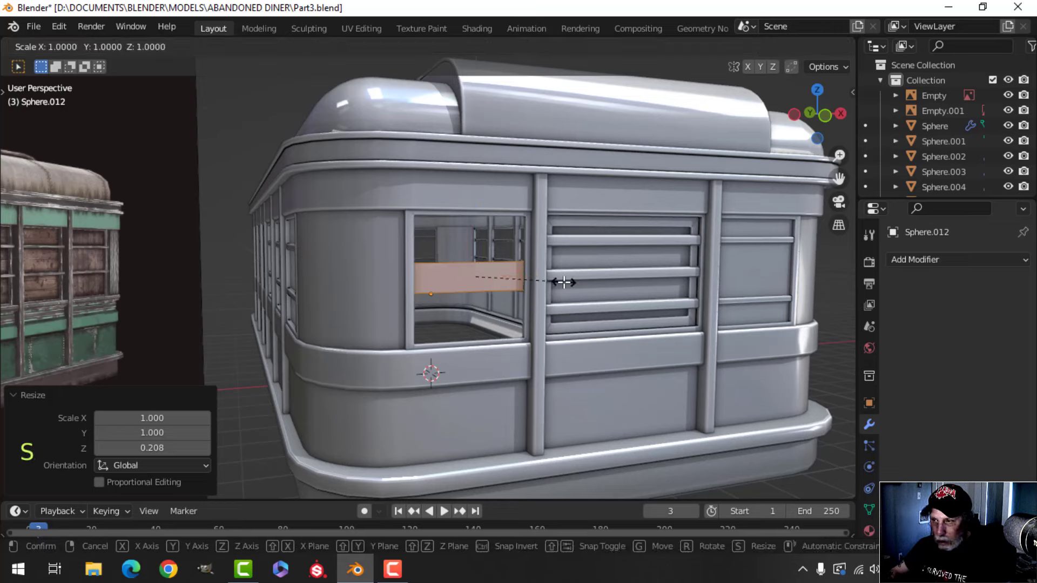
{"action": "key", "text": "z"}
{"action": "left_click", "coordinate": [555, 280]}
{"action": "left_click_drag", "start_coordinate": [482, 223], "coordinate": [478, 192]}
Extrude the strip outward about 0.148 m and scale its outer face along Z to about 0.53 to form a tapered slat
{"action": "middle_click_drag", "start_coordinate": [509, 258], "coordinate": [554, 286], "text": "shift"}
{"action": "scroll", "coordinate": [547, 300], "scroll_direction": "up", "scroll_amount": 4}
{"action": "key", "text": "e"}
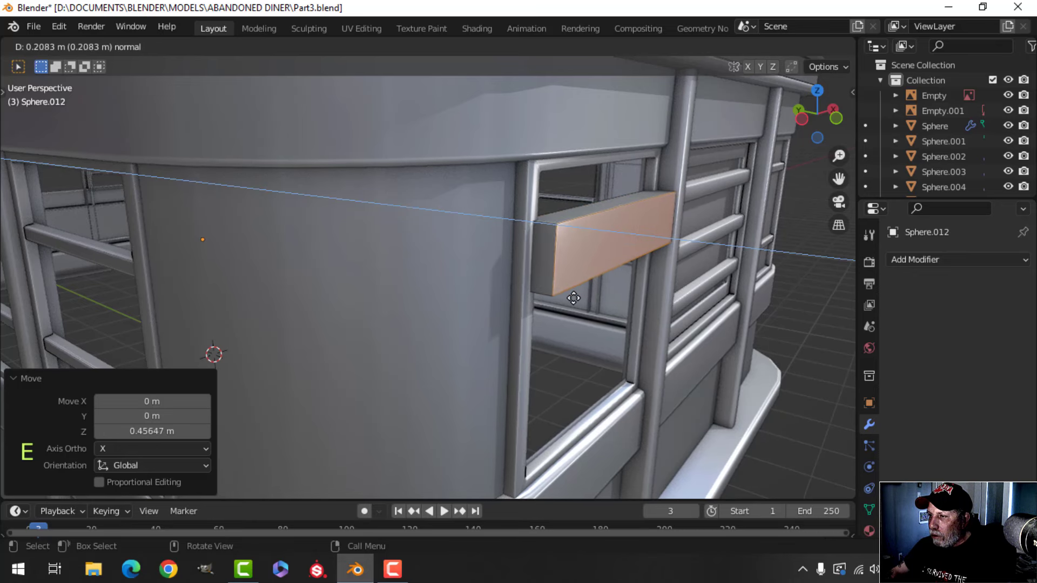
{"action": "left_click", "coordinate": [565, 294]}
{"action": "middle_click_drag", "start_coordinate": [564, 294], "coordinate": [617, 293]}
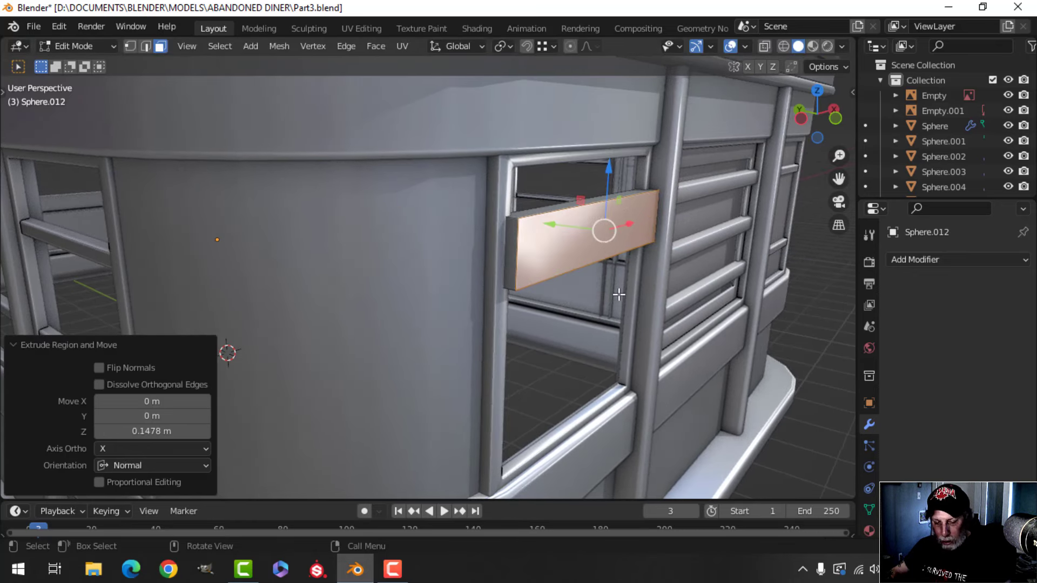
{"action": "key", "text": "s"}
{"action": "key", "text": "z"}
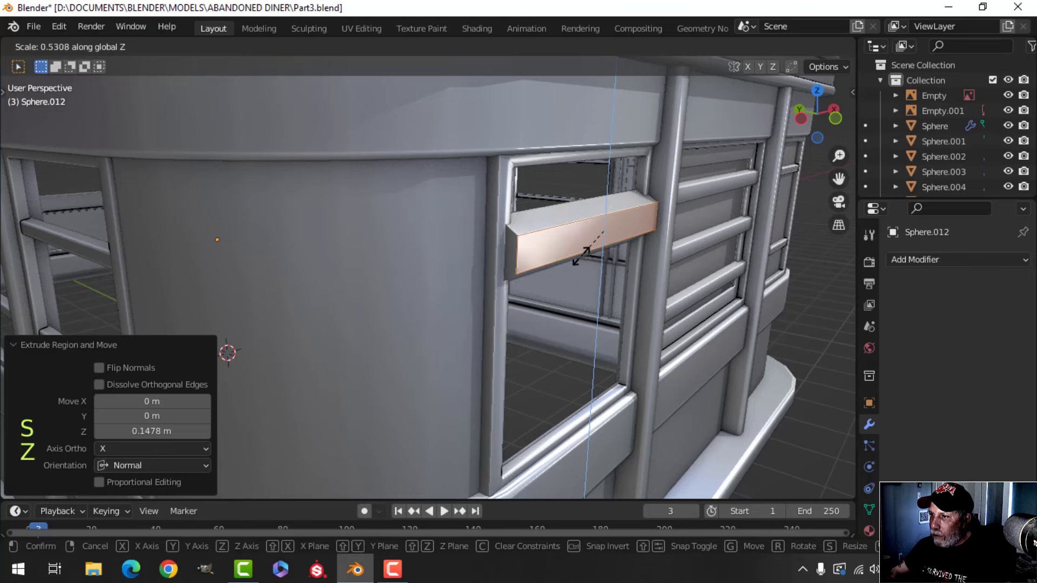
{"action": "left_click", "coordinate": [583, 253]}
Isolate the slat in local view and delete its large back face
{"action": "key", "text": "Tab"}
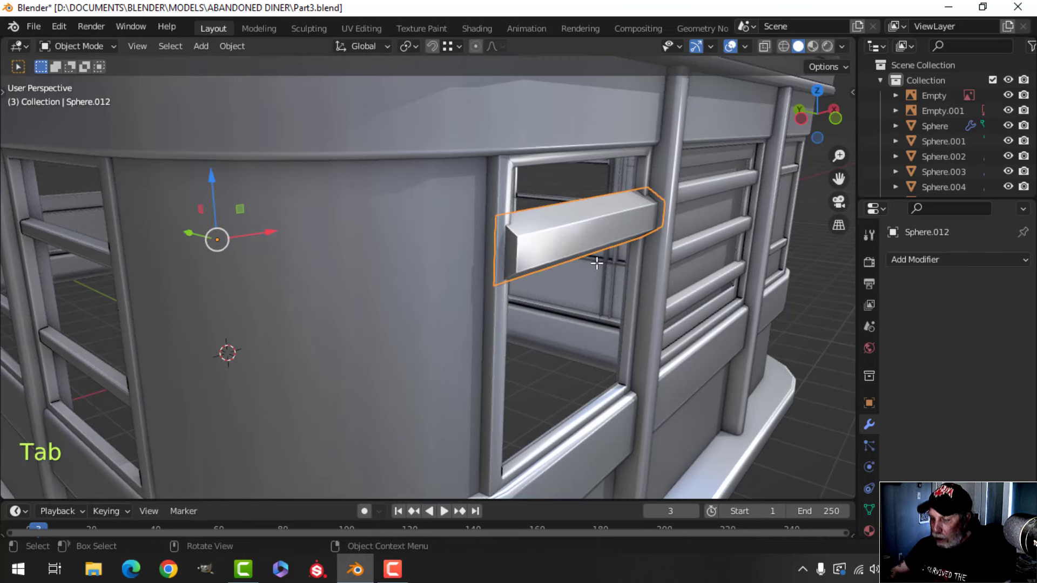
{"action": "key", "text": "slash"}
{"action": "key", "text": "Tab"}
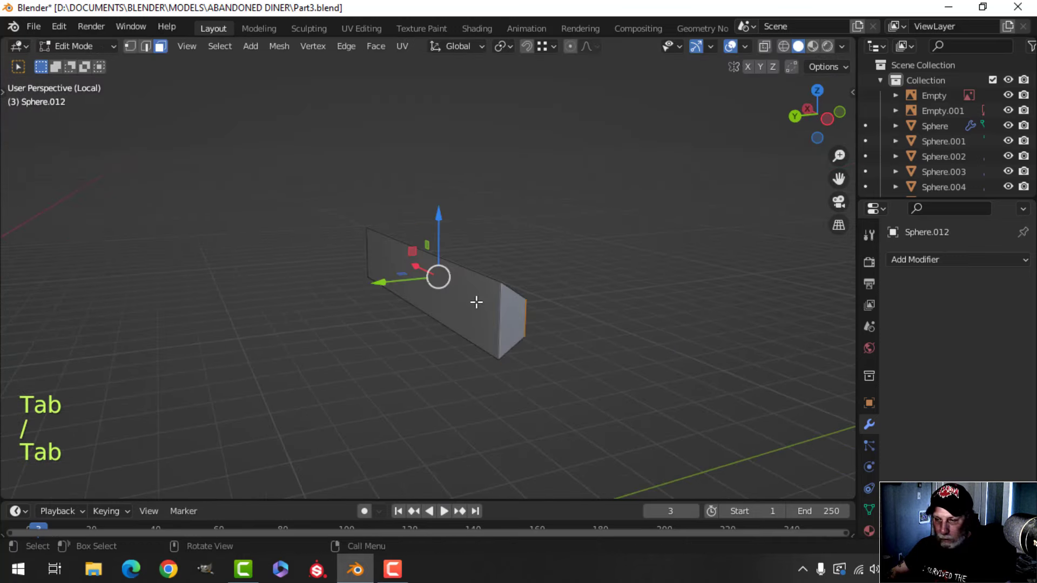
{"action": "key", "text": "3"}
{"action": "left_click", "coordinate": [475, 302]}
{"action": "key", "text": "x"}
{"action": "left_click", "coordinate": [468, 298]}
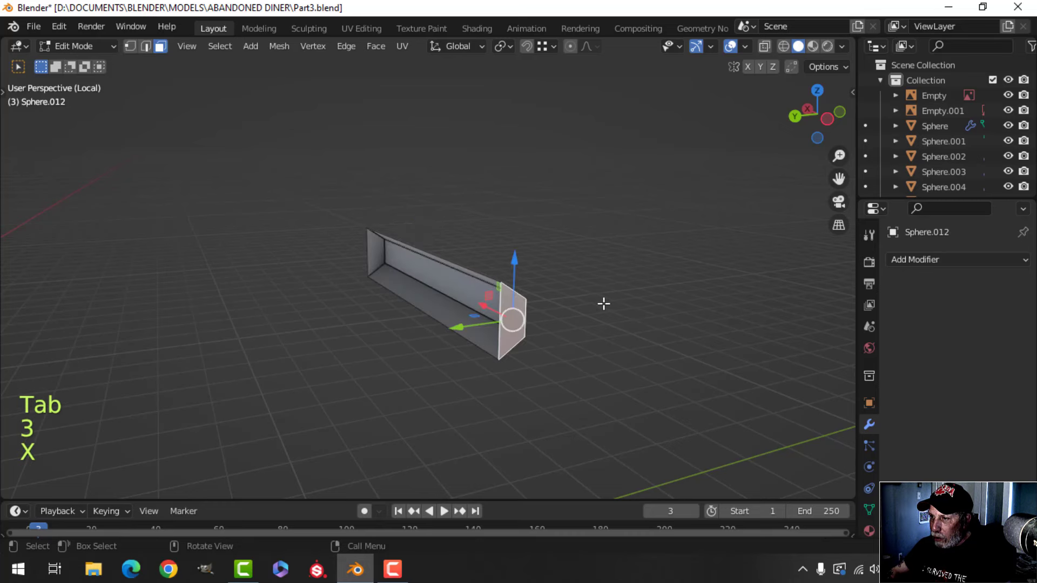
Bevel the two long outer edges of the slat with a width of about 0.02 m and 2 segments
{"action": "middle_click_drag", "start_coordinate": [601, 302], "coordinate": [549, 305]}
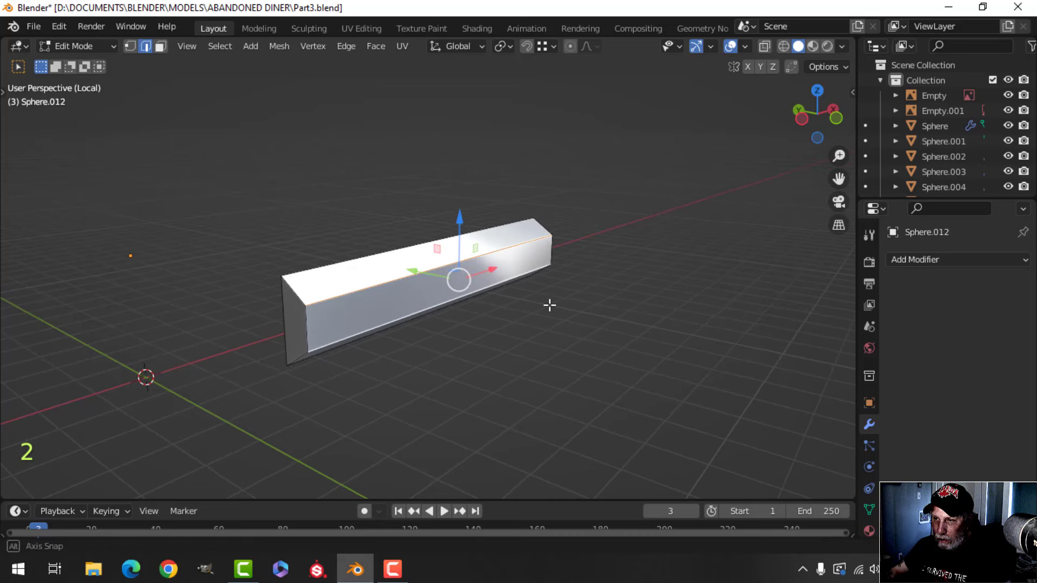
{"action": "key", "text": "ctrl+b"}
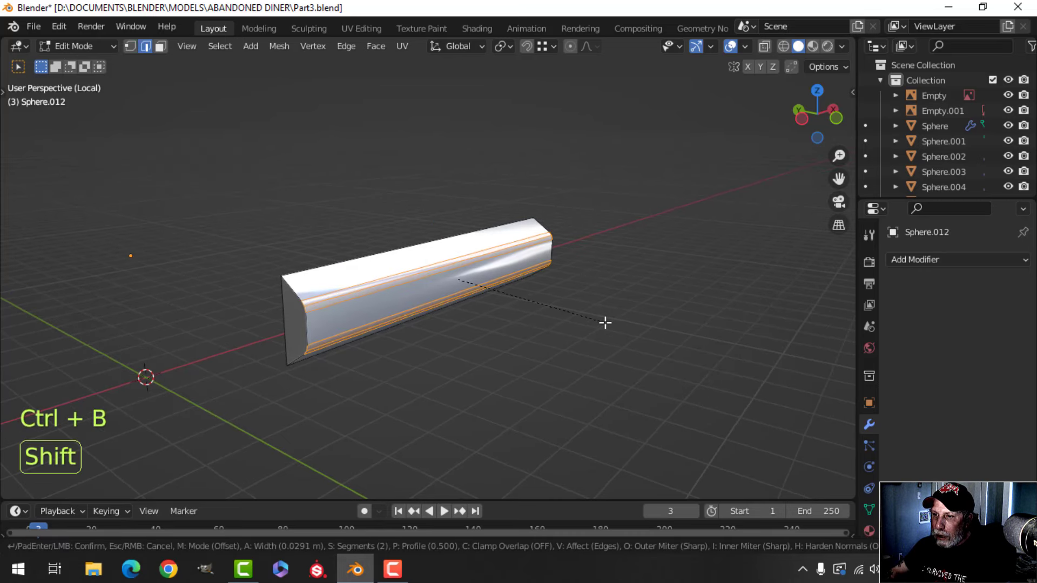
{"action": "left_click", "coordinate": [583, 316]}
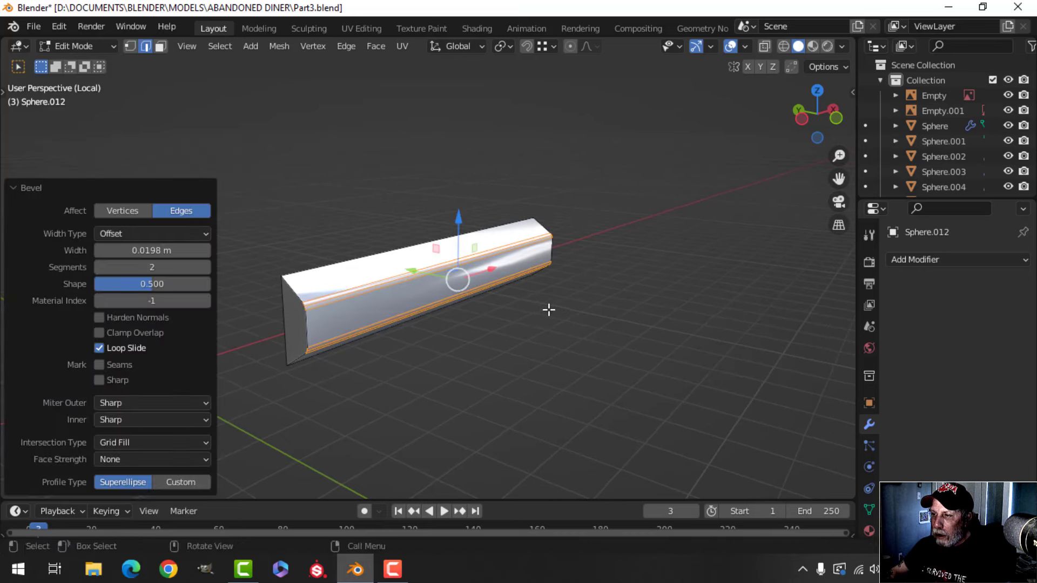
Leave mesh editing and local view so the beveled slat is seen in place on the diner
{"action": "middle_click_drag", "start_coordinate": [548, 308], "coordinate": [521, 303]}
{"action": "key", "text": "Tab"}
{"action": "key", "text": "KP_Divide"}
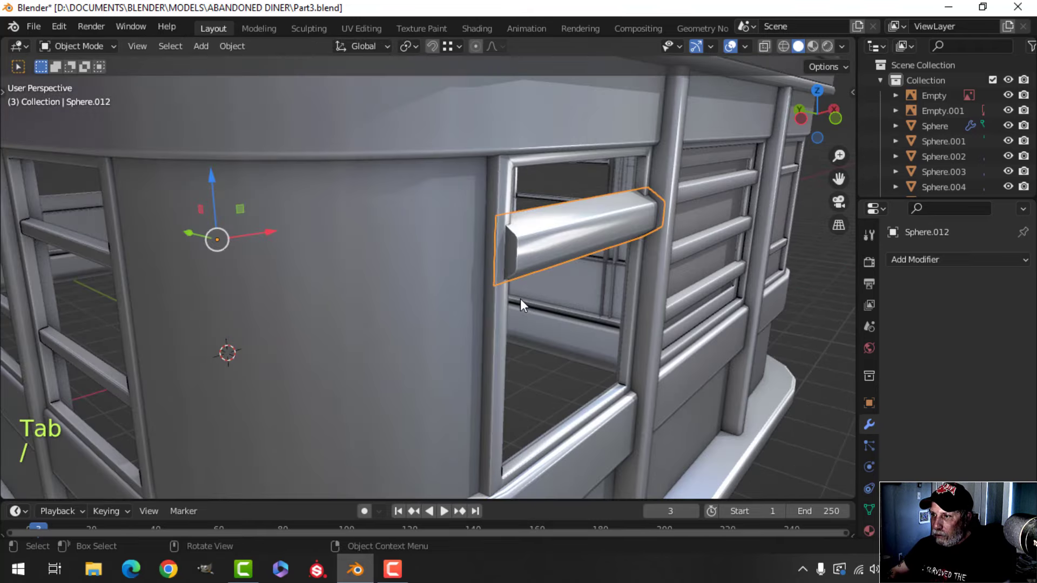
{"action": "key", "text": "alt+a"}
{"action": "scroll", "coordinate": [576, 283], "scroll_direction": "up", "scroll_amount": 5}
{"action": "middle_click_drag", "start_coordinate": [575, 283], "coordinate": [506, 291]}
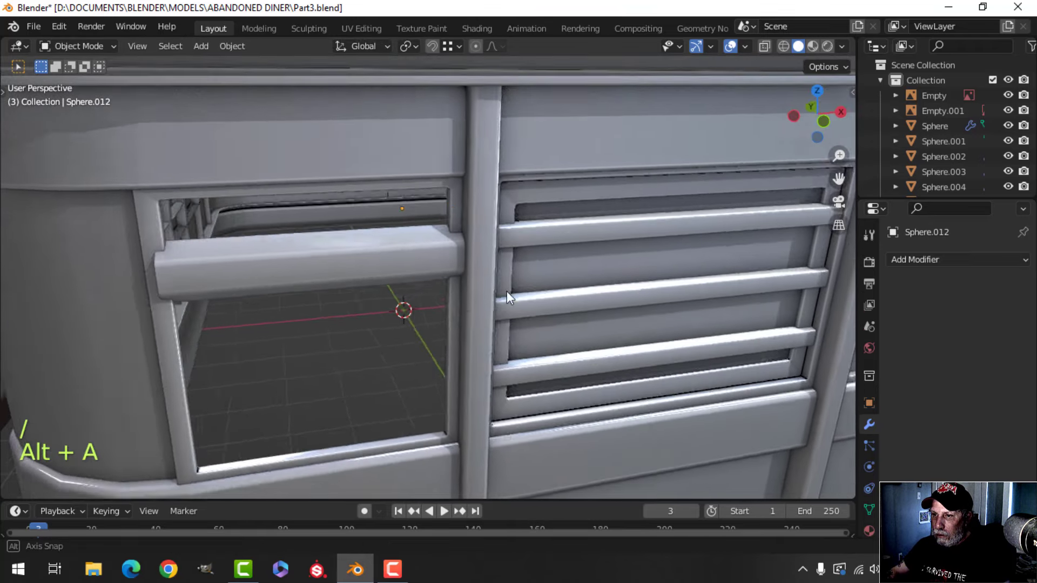
Scale the whole slat along X to about 0.903 and shift it about 0.087 m along negative X to fit the window frame
{"action": "middle_click_drag", "start_coordinate": [372, 292], "coordinate": [494, 301], "text": "shift"}
{"action": "middle_click_drag", "start_coordinate": [494, 302], "coordinate": [467, 300]}
{"action": "middle_click_drag", "start_coordinate": [467, 293], "coordinate": [542, 295], "text": "shift"}
{"action": "key", "text": "Tab"}
{"action": "key", "text": "a"}
{"action": "key", "text": "s"}
{"action": "key", "text": "x"}
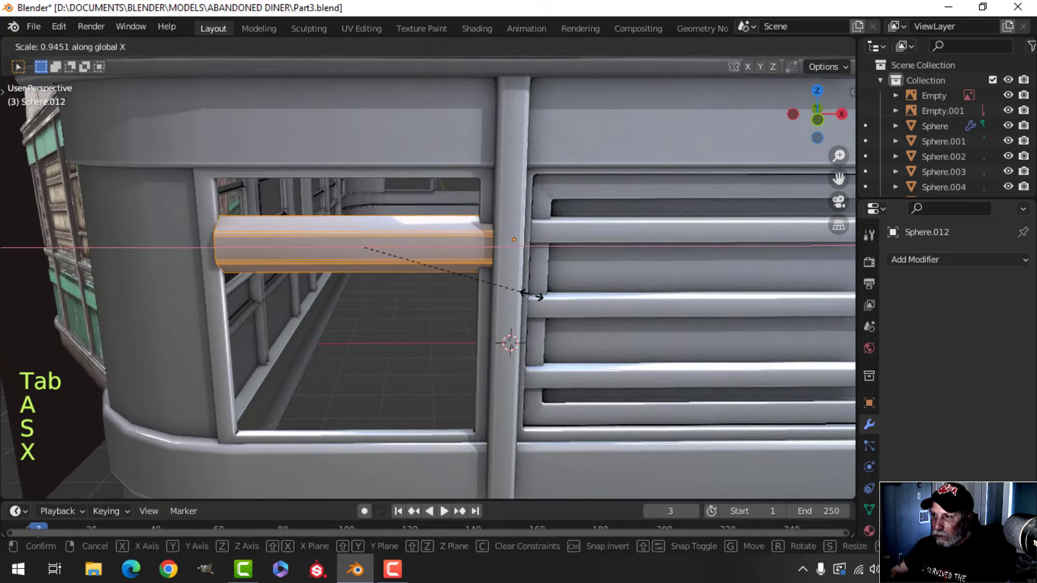
{"action": "left_click", "coordinate": [523, 293]}
{"action": "key", "text": "g"}
{"action": "key", "text": "x"}
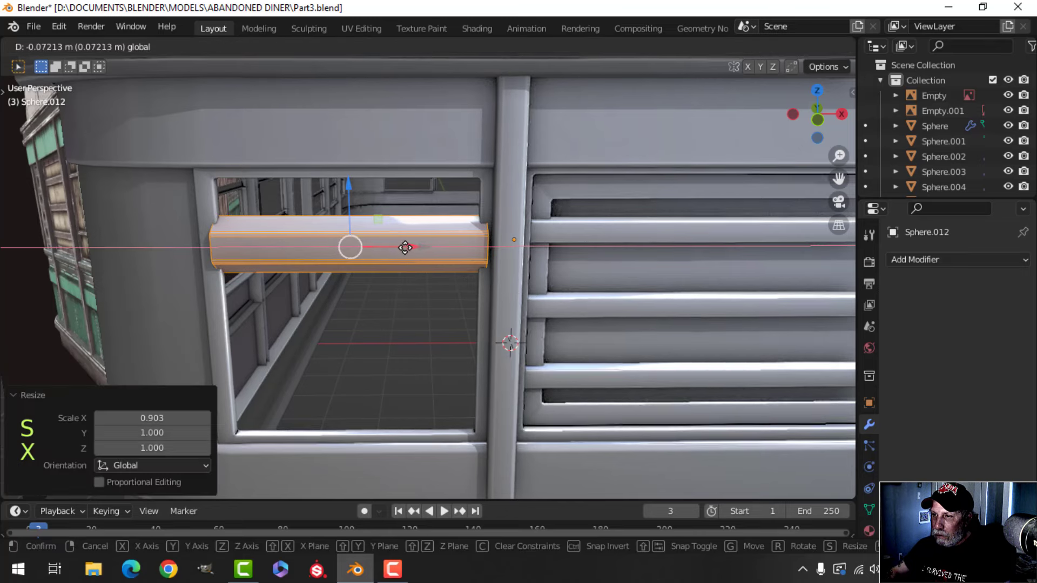
{"action": "left_click", "coordinate": [403, 246]}
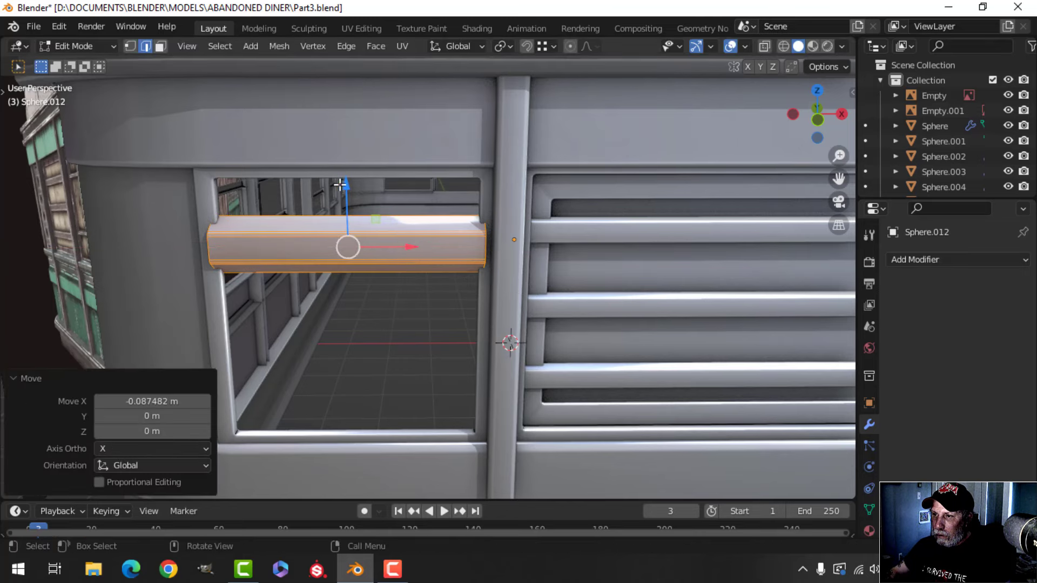
Raise the slat about 0.28 m along Z to the upper edge of the window opening
{"action": "key", "text": "g"}
{"action": "key", "text": "z"}
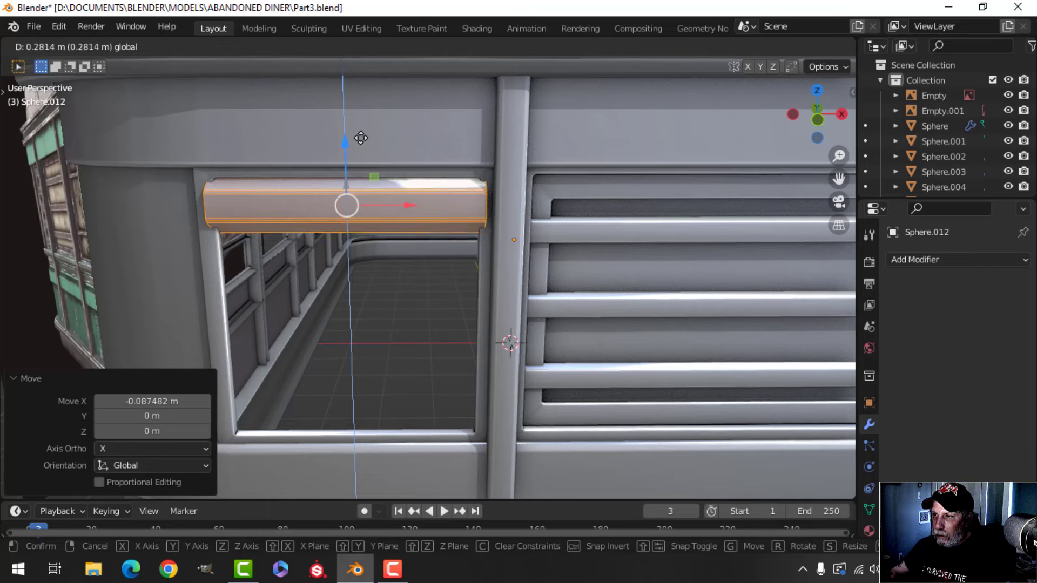
{"action": "left_click_drag", "start_coordinate": [361, 138], "coordinate": [361, 137]}
{"action": "key", "text": "Tab"}
{"action": "scroll", "coordinate": [422, 203], "scroll_direction": "down", "scroll_amount": 5}
{"action": "key", "text": "alt+a"}
{"action": "middle_click_drag", "start_coordinate": [405, 254], "coordinate": [396, 200]}
{"action": "scroll", "coordinate": [396, 217], "scroll_direction": "up", "scroll_amount": 3}
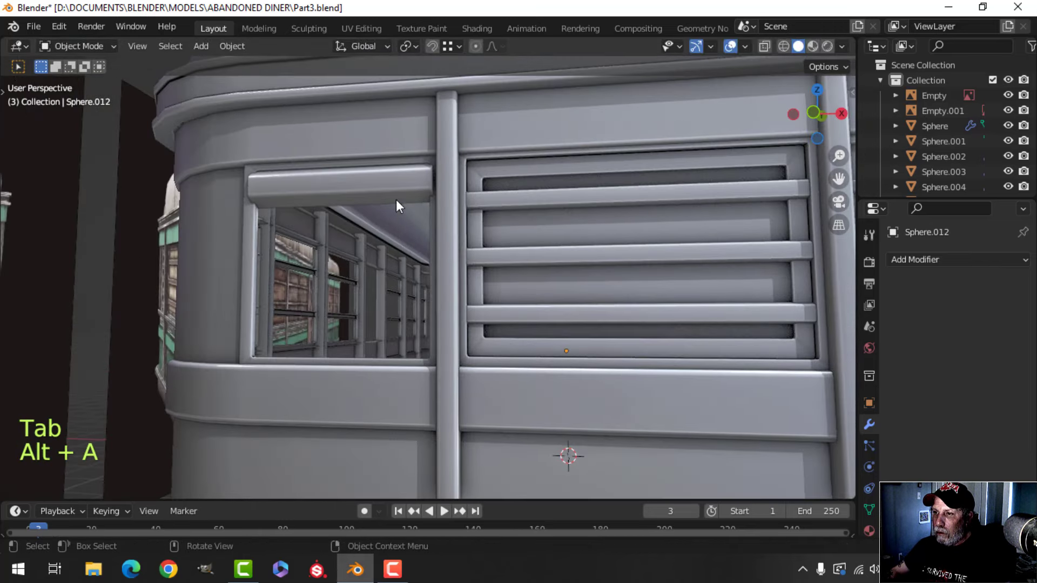
Add an Array modifier to the slat with a count of 5 and relative offset factors of 0 in X and -1 in Z
{"action": "left_click", "coordinate": [896, 260]}
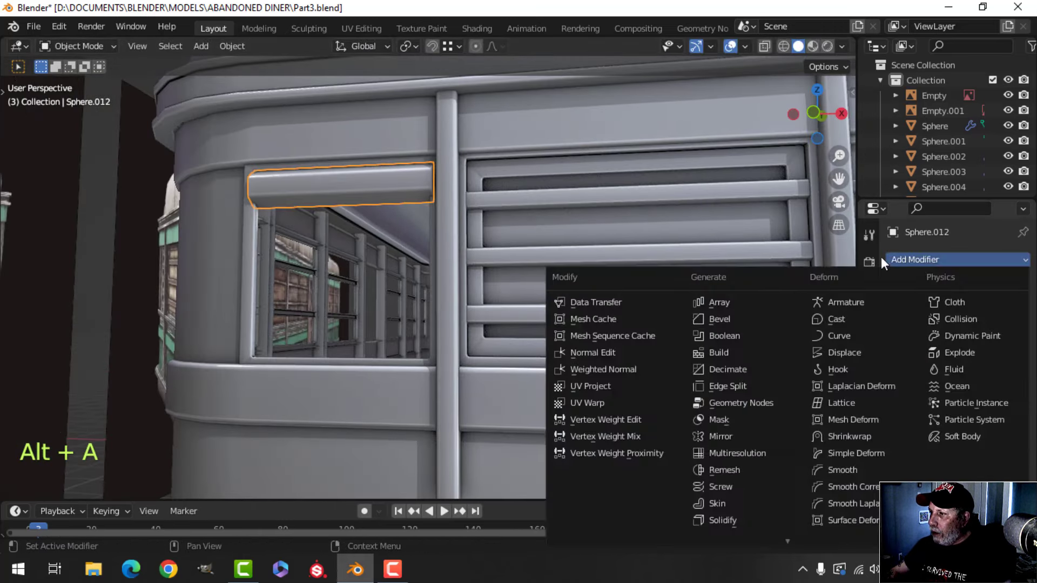
{"action": "left_click", "coordinate": [747, 303]}
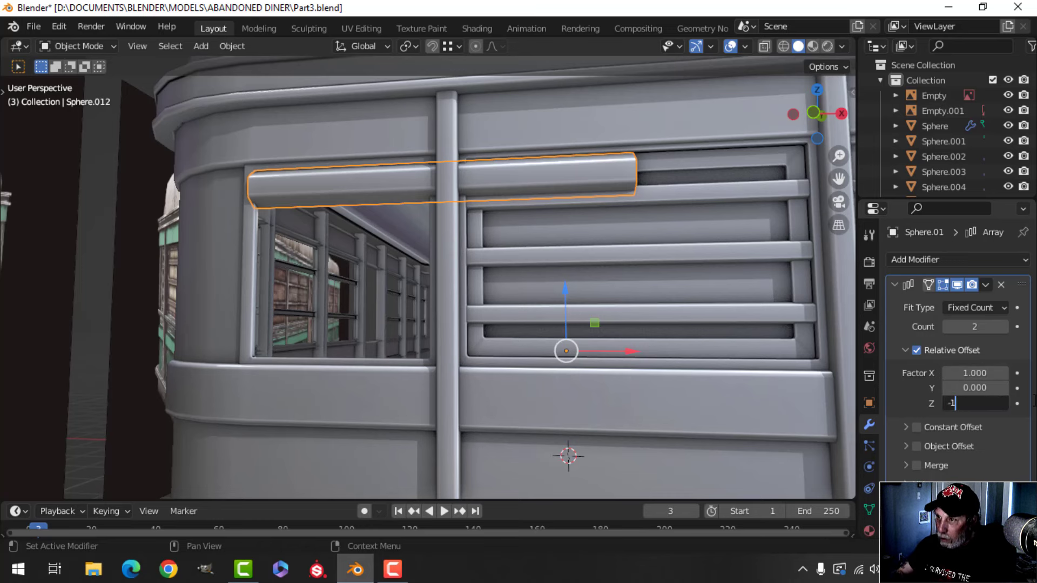
{"action": "key", "text": "Return"}
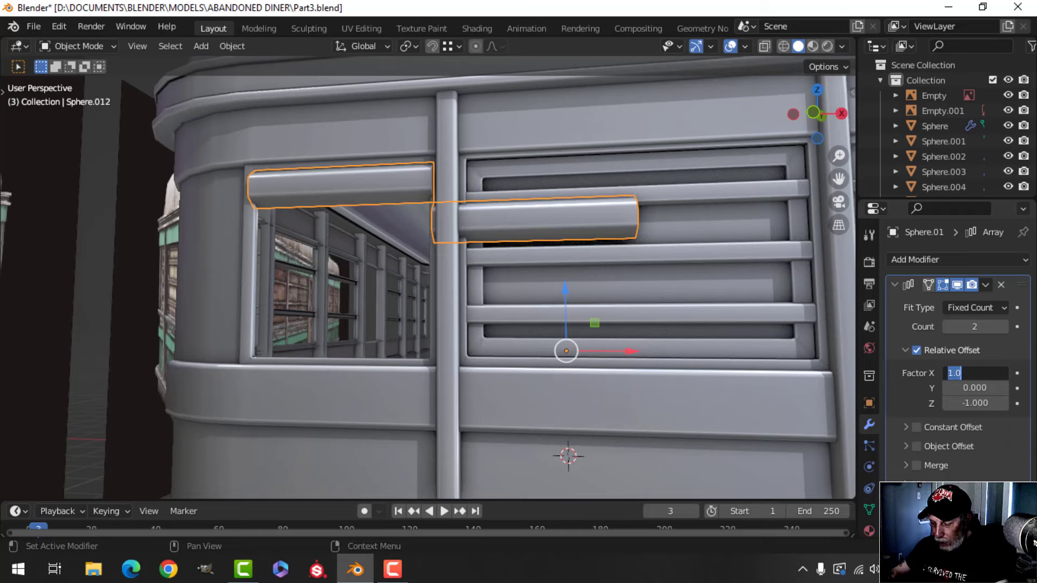
{"action": "type", "text": "0"}
{"action": "key", "text": "Return"}
{"action": "left_click", "coordinate": [1003, 326]}
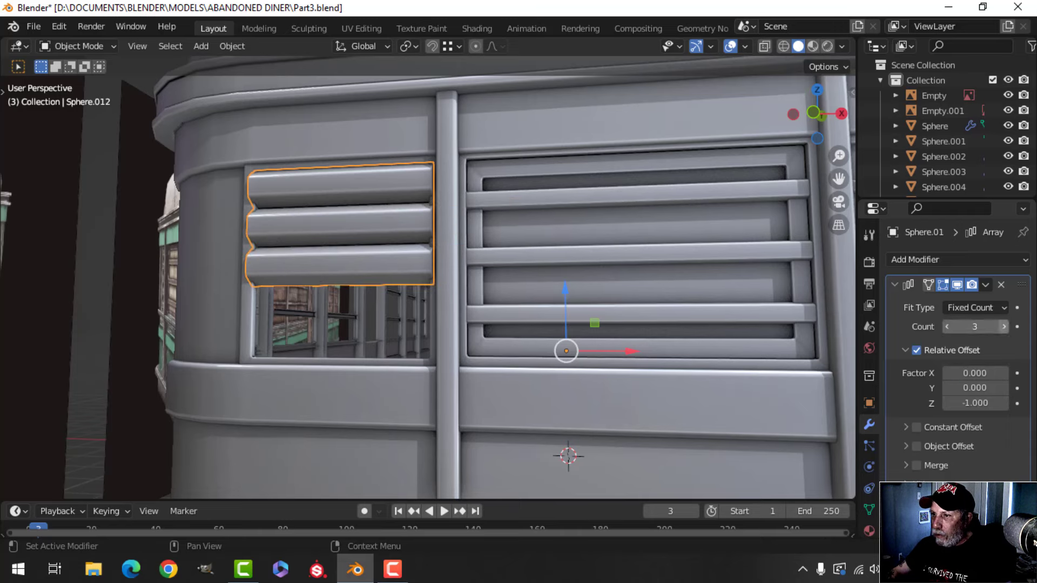
{"action": "left_click", "coordinate": [1003, 326]}
{"action": "left_click", "coordinate": [1003, 326]}
Scale the slat mesh along Y to about 0.632 to make the louvers shallower
{"action": "middle_click_drag", "start_coordinate": [750, 329], "coordinate": [530, 387]}
{"action": "key", "text": "Tab"}
{"action": "key", "text": "a"}
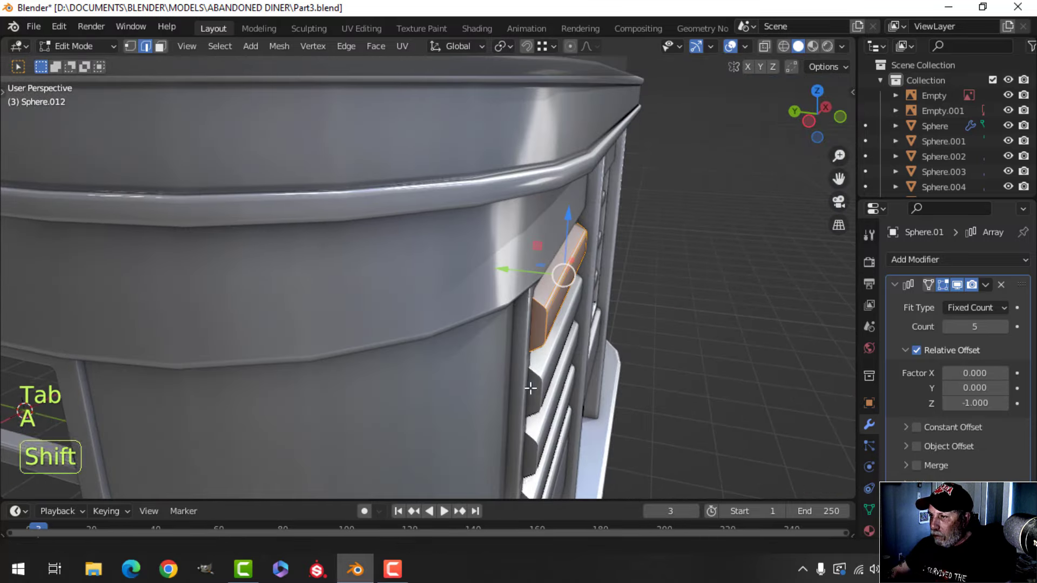
{"action": "key", "text": "s"}
{"action": "key", "text": "y"}
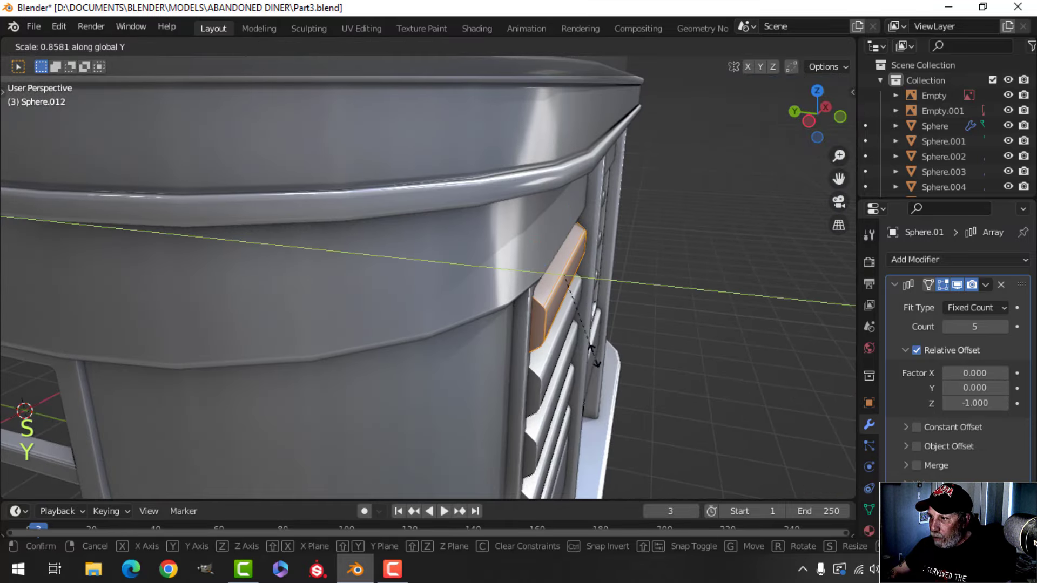
{"action": "left_click", "coordinate": [560, 338]}
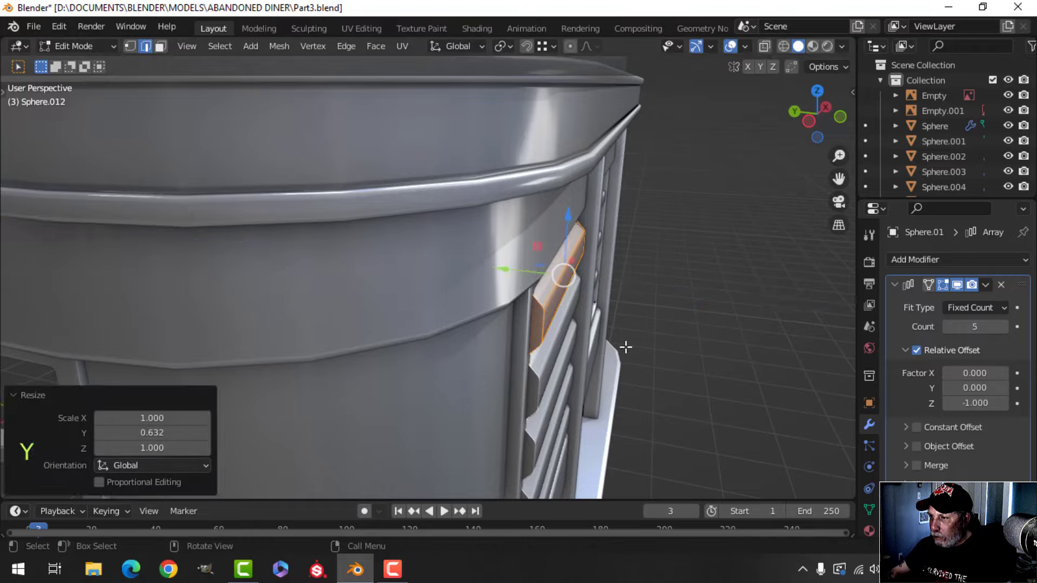
{"action": "middle_click_drag", "start_coordinate": [625, 347], "coordinate": [448, 345]}
{"action": "key", "text": "Tab"}
{"action": "scroll", "coordinate": [508, 351], "scroll_direction": "down", "scroll_amount": 4}
{"action": "key", "text": "alt+a"}
Bevel the edge loops at both ends of the slat with a width of about 0.0175 m and 2 segments
{"action": "middle_click_drag", "start_coordinate": [448, 345], "coordinate": [486, 367], "text": "shift"}
{"action": "scroll", "coordinate": [451, 361], "scroll_direction": "up", "scroll_amount": 3}
{"action": "middle_click_drag", "start_coordinate": [486, 367], "coordinate": [540, 381]}
{"action": "scroll", "coordinate": [478, 393], "scroll_direction": "up", "scroll_amount": 2}
{"action": "middle_click_drag", "start_coordinate": [479, 393], "coordinate": [600, 355]}
{"action": "scroll", "coordinate": [521, 357], "scroll_direction": "up", "scroll_amount": 2}
{"action": "middle_click_drag", "start_coordinate": [516, 355], "coordinate": [441, 310], "text": "shift"}
{"action": "scroll", "coordinate": [438, 362], "scroll_direction": "up", "scroll_amount": 2}
{"action": "left_click", "coordinate": [443, 251]}
{"action": "key", "text": "Tab"}
{"action": "key", "text": "alt+a"}
{"action": "left_click", "coordinate": [364, 242], "text": "alt"}
{"action": "middle_click_drag", "start_coordinate": [545, 265], "coordinate": [459, 270]}
{"action": "left_click", "coordinate": [599, 280], "text": "alt+shift"}
{"action": "key", "text": "ctrl+b"}
{"action": "left_click", "coordinate": [698, 302]}
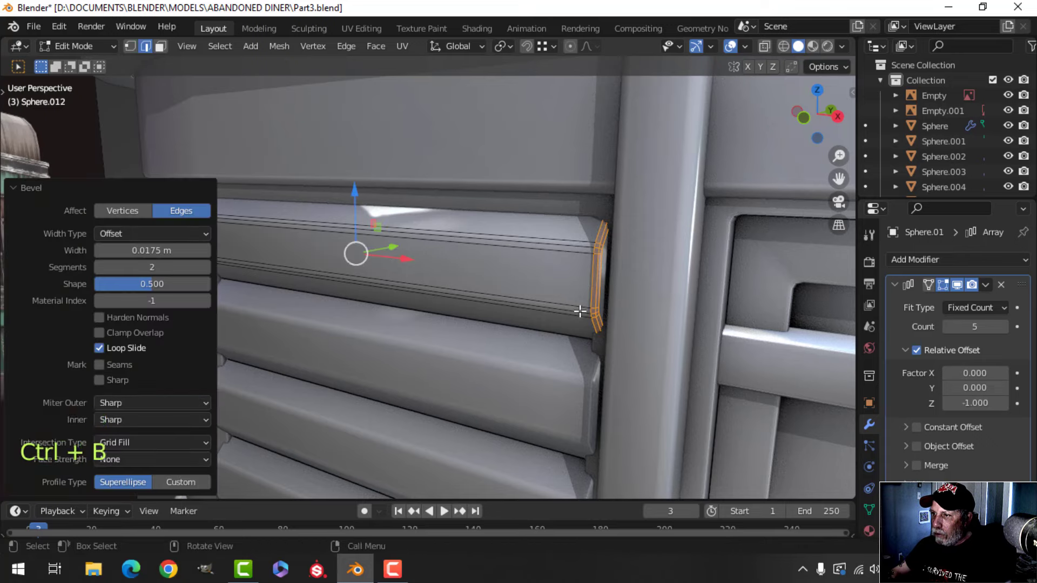
Return to object mode and save the file with the finished louvers
{"action": "key", "text": "Tab"}
{"action": "scroll", "coordinate": [546, 314], "scroll_direction": "down", "scroll_amount": 5}
{"action": "key", "text": "alt+a"}
{"action": "middle_click_drag", "start_coordinate": [502, 316], "coordinate": [553, 329]}
{"action": "scroll", "coordinate": [395, 319], "scroll_direction": "down", "scroll_amount": 3}
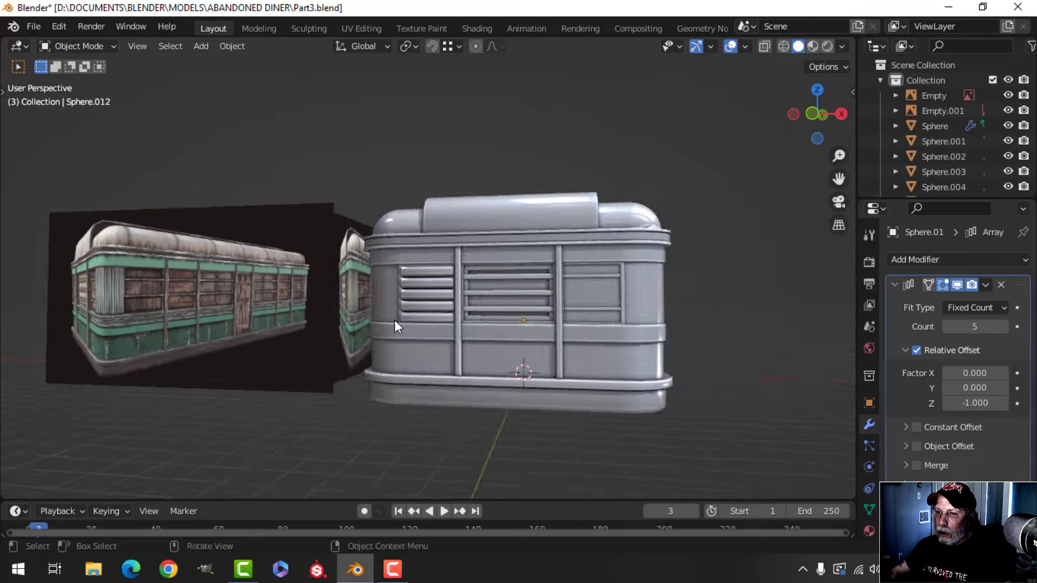
{"action": "middle_click_drag", "start_coordinate": [394, 320], "coordinate": [483, 320], "text": "shift"}
{"action": "key", "text": "ctrl+s"}
{"action": "scroll", "coordinate": [505, 329], "scroll_direction": "up", "scroll_amount": 3}
{"action": "scroll", "coordinate": [453, 292], "scroll_direction": "down", "scroll_amount": 4}
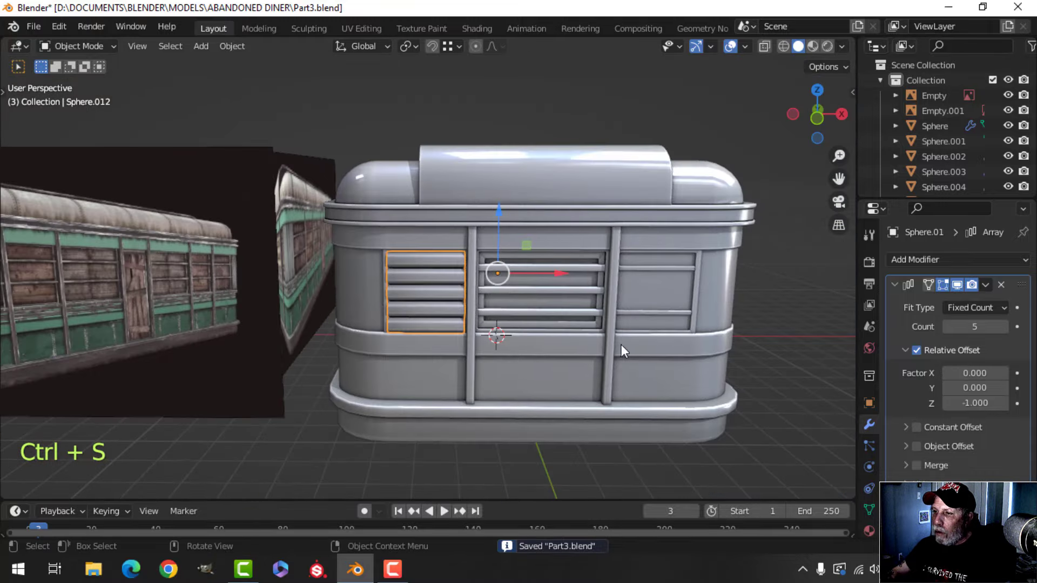
Add a Mirror modifier to the louvers with only the Y axis enabled, copying them to the opposite end wall
{"action": "middle_click_drag", "start_coordinate": [621, 345], "coordinate": [649, 337]}
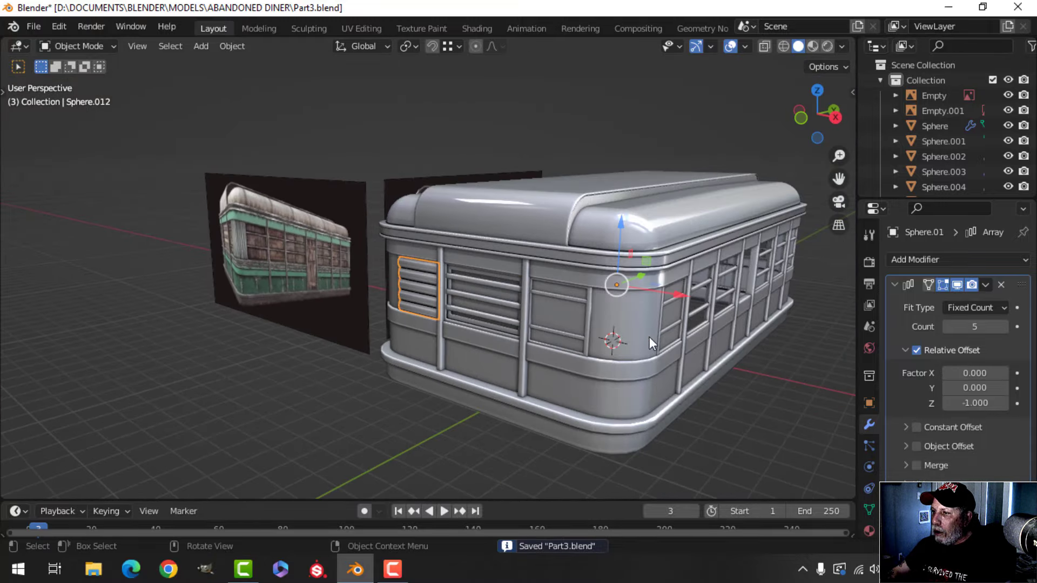
{"action": "left_click", "coordinate": [895, 285]}
{"action": "left_click", "coordinate": [888, 260]}
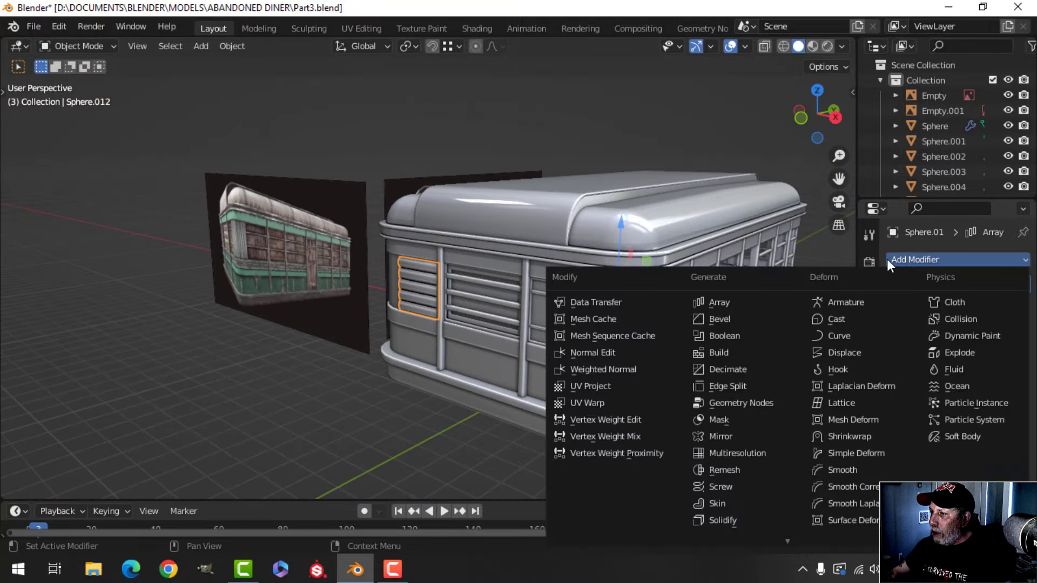
{"action": "left_click", "coordinate": [740, 435]}
{"action": "left_click", "coordinate": [952, 327]}
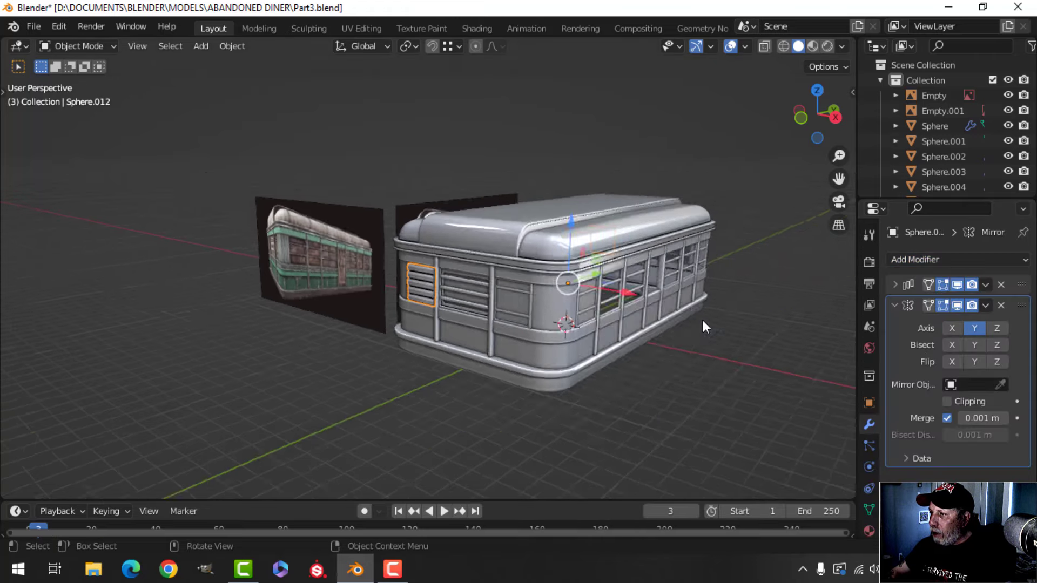
{"action": "middle_click_drag", "start_coordinate": [702, 320], "coordinate": [549, 329]}
{"action": "scroll", "coordinate": [548, 330], "scroll_direction": "up", "scroll_amount": 4}
{"action": "key", "text": "alt+a"}
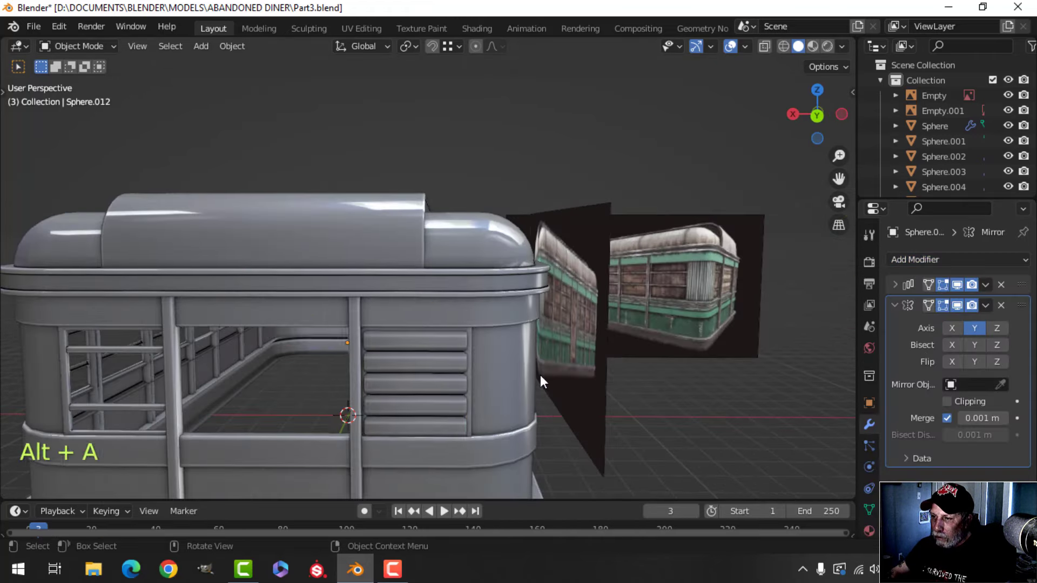
Move the backing panel behind the horizontal window bars about 0.035 m along negative Y
{"action": "middle_click_drag", "start_coordinate": [540, 375], "coordinate": [500, 345]}
{"action": "scroll", "coordinate": [609, 280], "scroll_direction": "down", "scroll_amount": 2}
{"action": "middle_click_drag", "start_coordinate": [610, 280], "coordinate": [519, 352]}
{"action": "middle_click_drag", "start_coordinate": [657, 419], "coordinate": [411, 314], "text": "shift"}
{"action": "middle_click_drag", "start_coordinate": [504, 276], "coordinate": [539, 333]}
{"action": "scroll", "coordinate": [453, 309], "scroll_direction": "up", "scroll_amount": 5}
{"action": "scroll", "coordinate": [462, 312], "scroll_direction": "up", "scroll_amount": 2}
{"action": "scroll", "coordinate": [457, 357], "scroll_direction": "up", "scroll_amount": 2}
{"action": "left_click", "coordinate": [514, 315]}
{"action": "key", "text": "Tab"}
{"action": "key", "text": "a"}
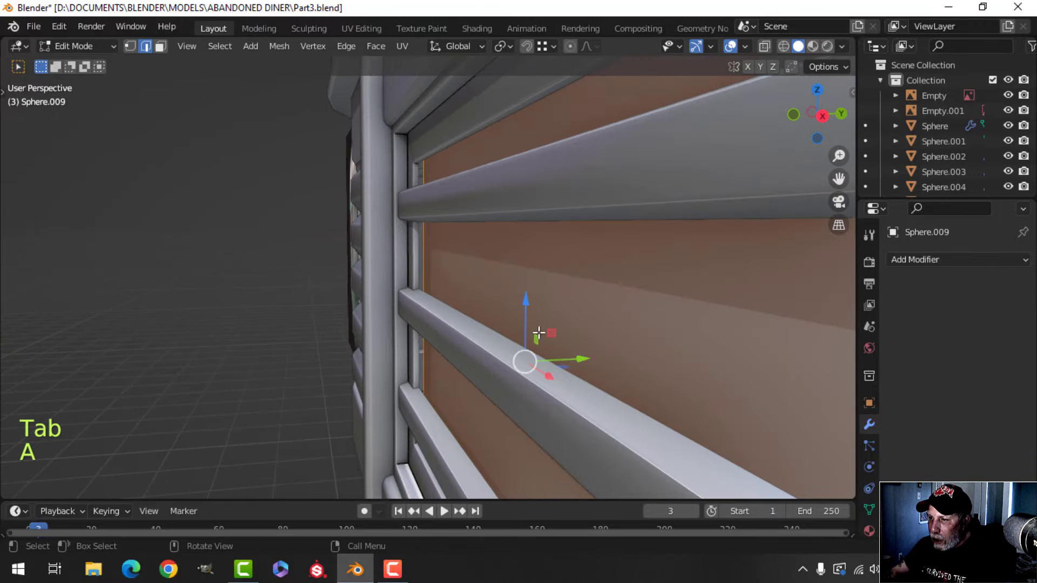
{"action": "left_click_drag", "start_coordinate": [572, 360], "coordinate": [578, 357]}
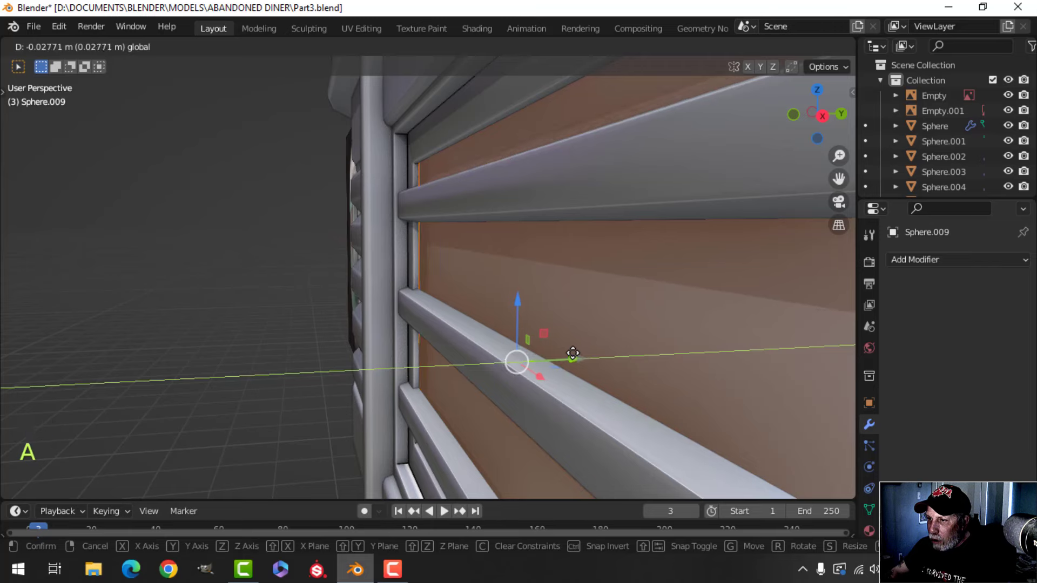
{"action": "left_click_drag", "start_coordinate": [570, 352], "coordinate": [571, 352]}
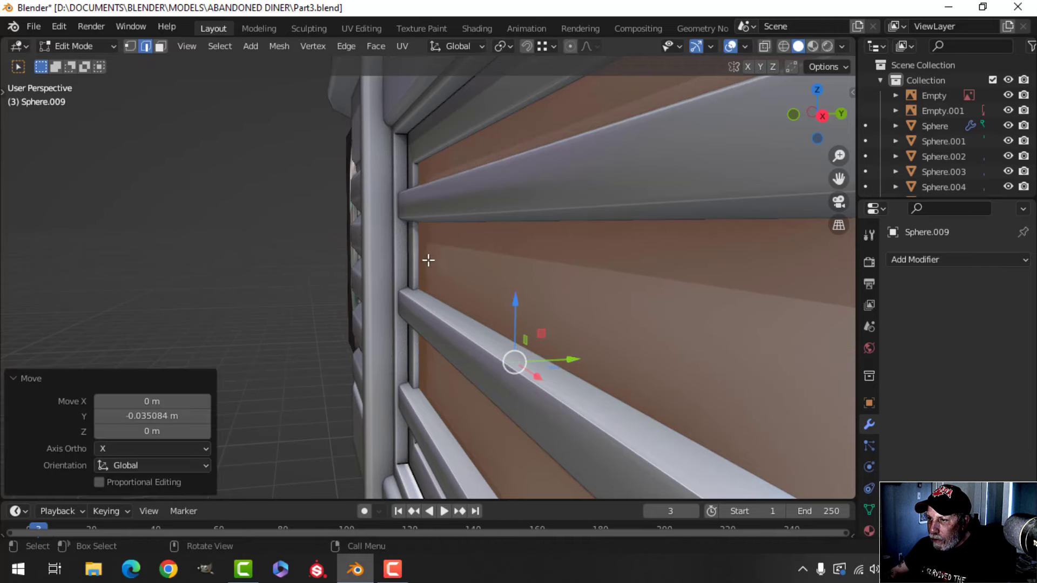
{"action": "key", "text": "Tab"}
{"action": "scroll", "coordinate": [513, 309], "scroll_direction": "down", "scroll_amount": 4}
{"action": "key", "text": "alt+a"}
Nudge the backing panel further along negative Y so it sits tight against the window frame
{"action": "middle_click_drag", "start_coordinate": [513, 309], "coordinate": [521, 335]}
{"action": "scroll", "coordinate": [570, 323], "scroll_direction": "up", "scroll_amount": 2}
{"action": "key", "text": "Tab"}
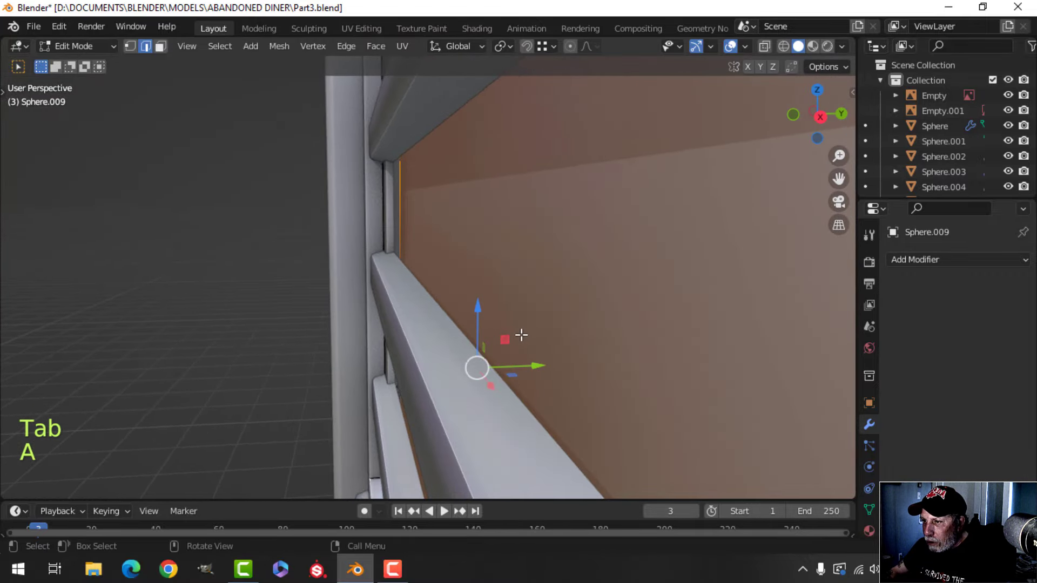
{"action": "left_click_drag", "start_coordinate": [540, 364], "coordinate": [526, 359]}
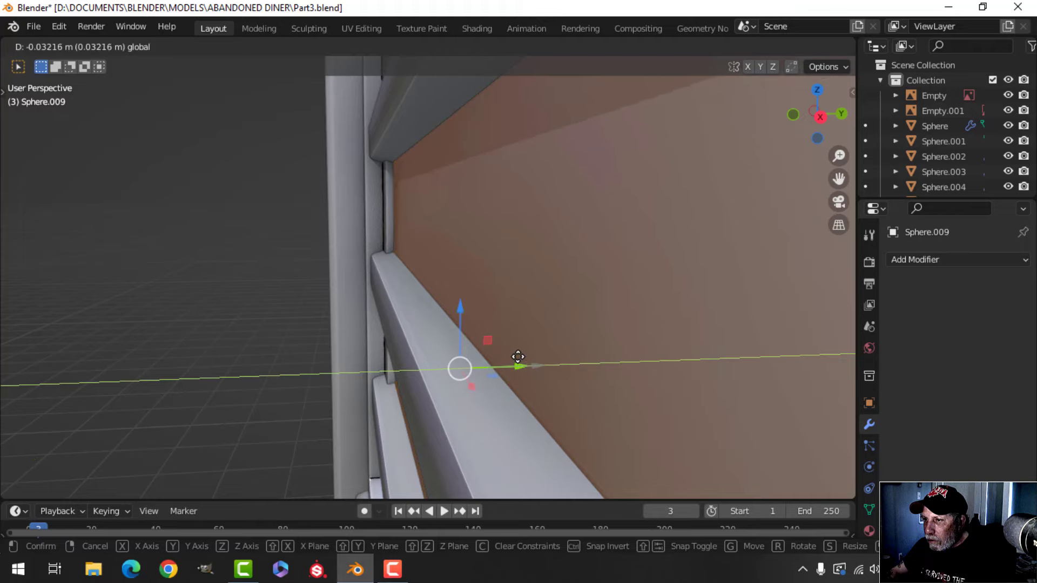
{"action": "left_click_drag", "start_coordinate": [511, 356], "coordinate": [511, 356]}
{"action": "key", "text": "Tab"}
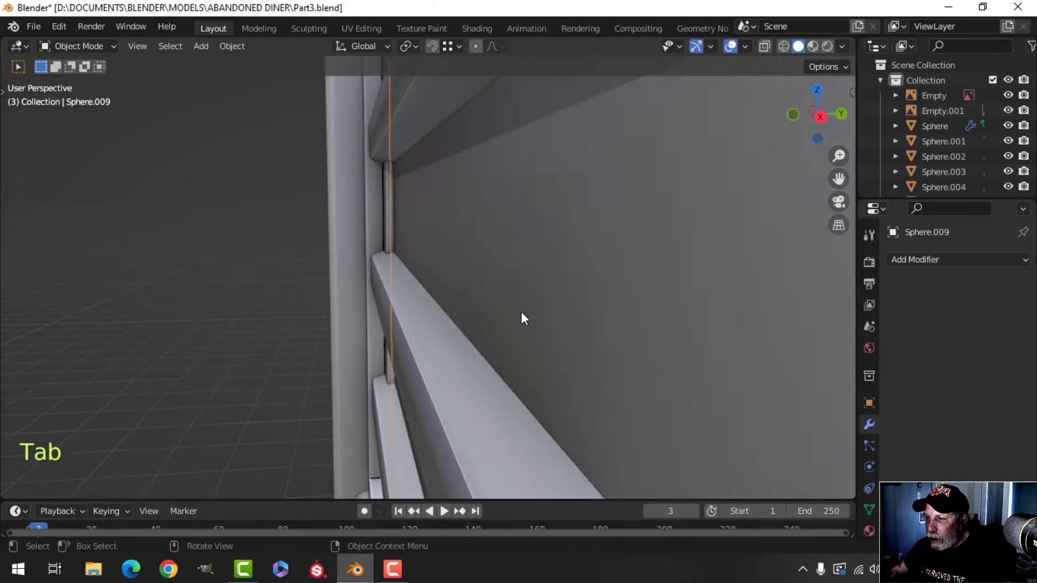
{"action": "scroll", "coordinate": [505, 315], "scroll_direction": "down", "scroll_amount": 4}
{"action": "key", "text": "alt+a"}
Save the file with the repositioned backing panel
{"action": "middle_click_drag", "start_coordinate": [491, 320], "coordinate": [375, 265]}
{"action": "scroll", "coordinate": [620, 317], "scroll_direction": "down", "scroll_amount": 5}
{"action": "scroll", "coordinate": [488, 328], "scroll_direction": "up", "scroll_amount": 3}
{"action": "key", "text": "ctrl+s"}
{"action": "scroll", "coordinate": [479, 323], "scroll_direction": "down", "scroll_amount": 5}
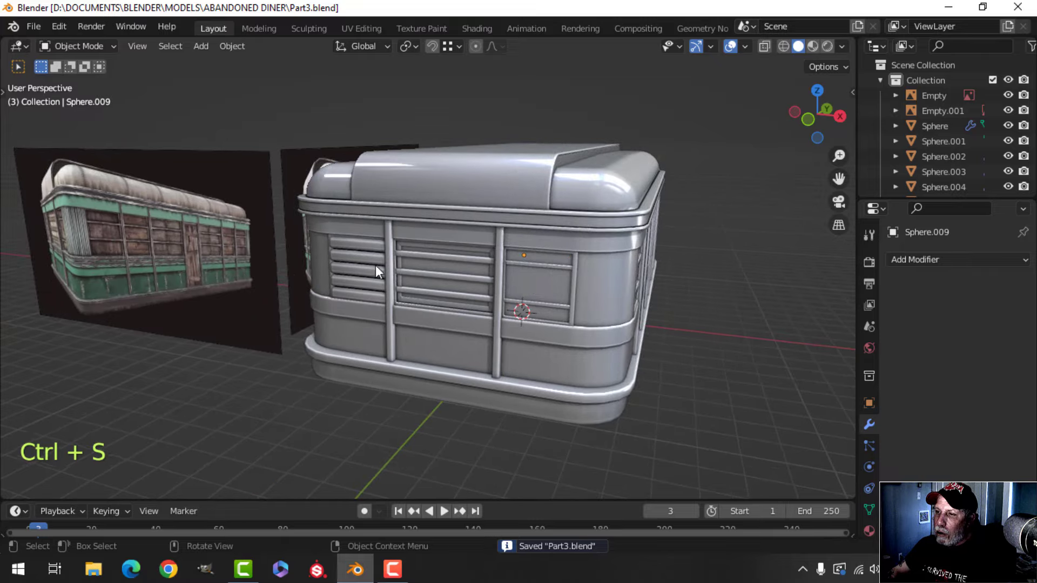
Duplicate the curved corner panel mesh, shift the copy outward along negative Y, and separate it into its own object
{"action": "scroll", "coordinate": [532, 315], "scroll_direction": "down", "scroll_amount": 3}
{"action": "middle_click_drag", "start_coordinate": [533, 314], "coordinate": [481, 306], "text": "shift"}
{"action": "scroll", "coordinate": [507, 309], "scroll_direction": "up", "scroll_amount": 3}
{"action": "left_click", "coordinate": [501, 311]}
{"action": "scroll", "coordinate": [501, 311], "scroll_direction": "up", "scroll_amount": 4}
{"action": "scroll", "coordinate": [426, 332], "scroll_direction": "down", "scroll_amount": 4}
{"action": "scroll", "coordinate": [480, 306], "scroll_direction": "up", "scroll_amount": 3}
{"action": "middle_click_drag", "start_coordinate": [480, 306], "coordinate": [562, 327], "text": "shift"}
{"action": "scroll", "coordinate": [549, 307], "scroll_direction": "down", "scroll_amount": 4}
{"action": "key", "text": "Tab"}
{"action": "key", "text": "a"}
{"action": "key", "text": "shift+d"}
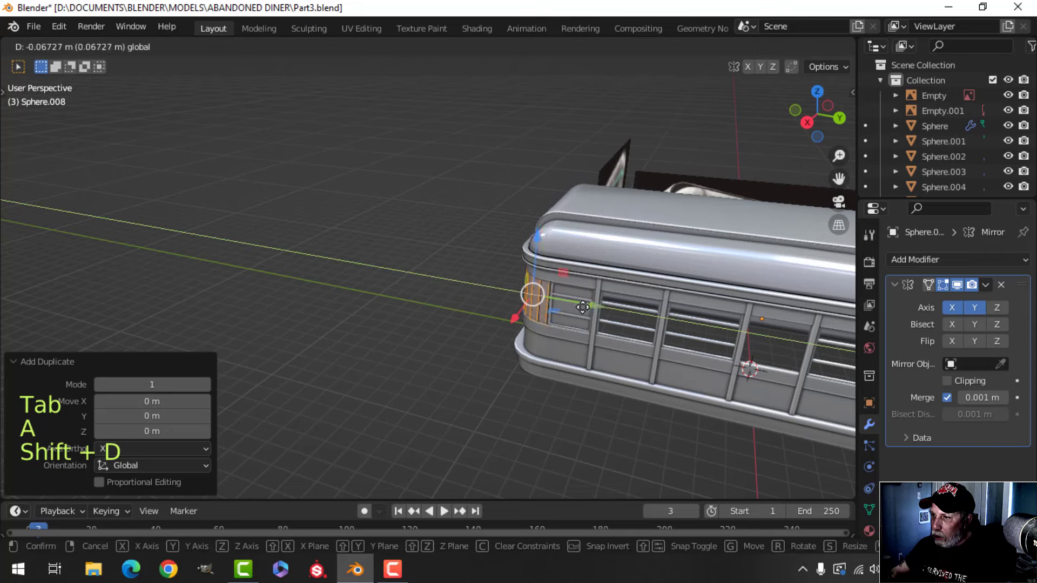
{"action": "right_click", "coordinate": [554, 301]}
{"action": "key", "text": "p"}
{"action": "left_click", "coordinate": [590, 308]}
{"action": "key", "text": "Tab"}
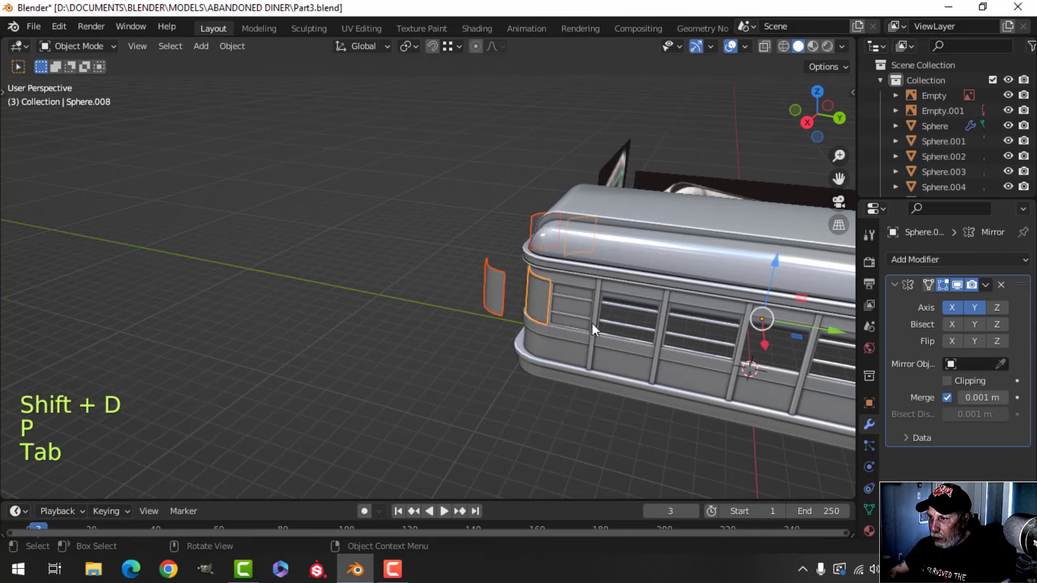
Add two evenly spaced vertical loop cuts to each of the five strips of the separated curved panel
{"action": "scroll", "coordinate": [512, 339], "scroll_direction": "up", "scroll_amount": 3}
{"action": "middle_click_drag", "start_coordinate": [513, 339], "coordinate": [426, 365]}
{"action": "key", "text": "Tab"}
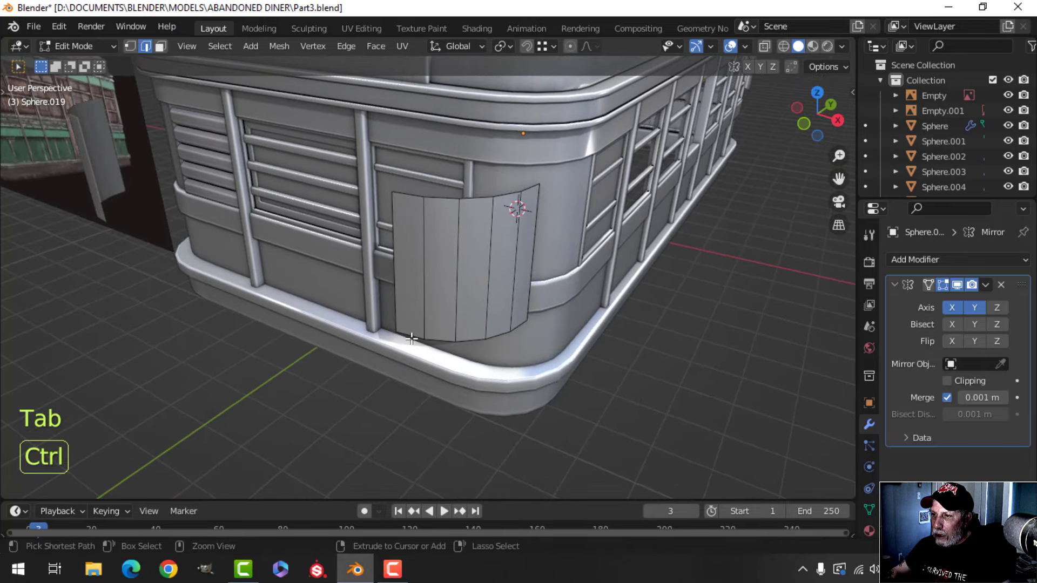
{"action": "key", "text": "ctrl+r"}
{"action": "scroll", "coordinate": [412, 338], "scroll_direction": "up", "scroll_amount": 1}
{"action": "left_click", "coordinate": [410, 339]}
{"action": "right_click", "coordinate": [421, 343]}
{"action": "key", "text": "ctrl+r"}
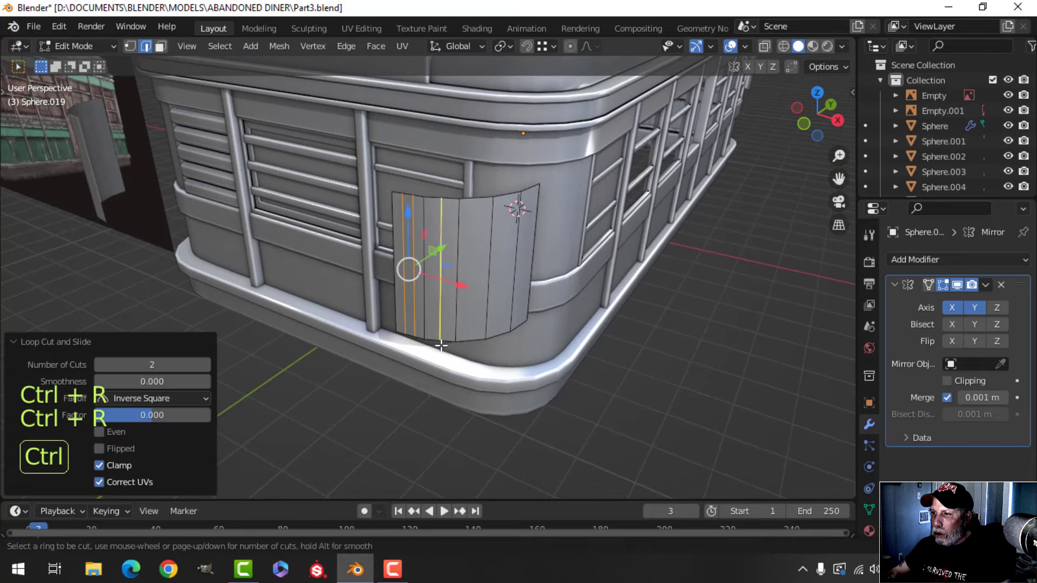
{"action": "left_click", "coordinate": [441, 345]}
{"action": "right_click", "coordinate": [442, 345]}
{"action": "key", "text": "ctrl+r"}
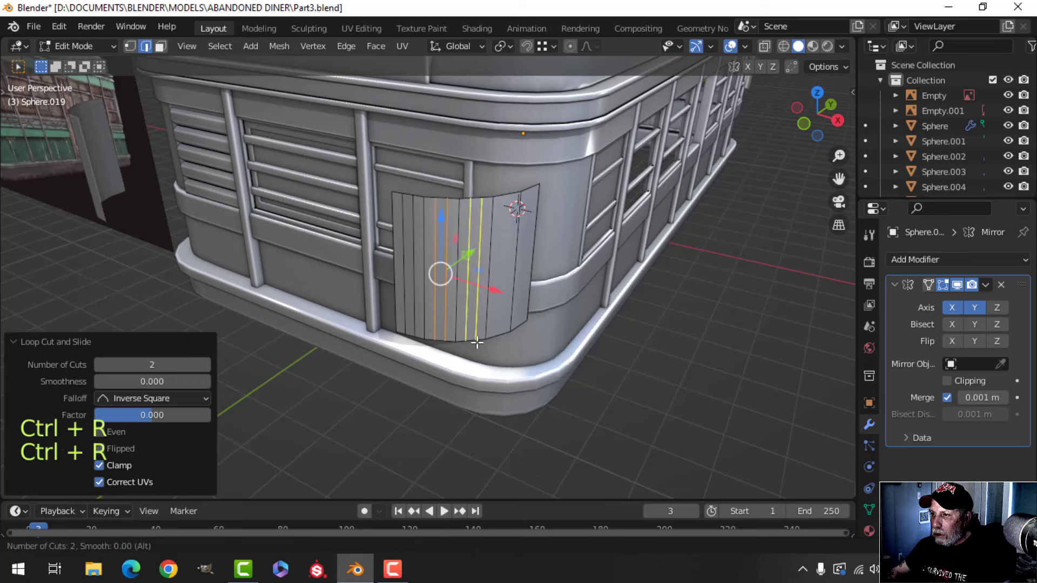
{"action": "left_click", "coordinate": [477, 342]}
{"action": "right_click", "coordinate": [477, 342]}
{"action": "key", "text": "ctrl+r"}
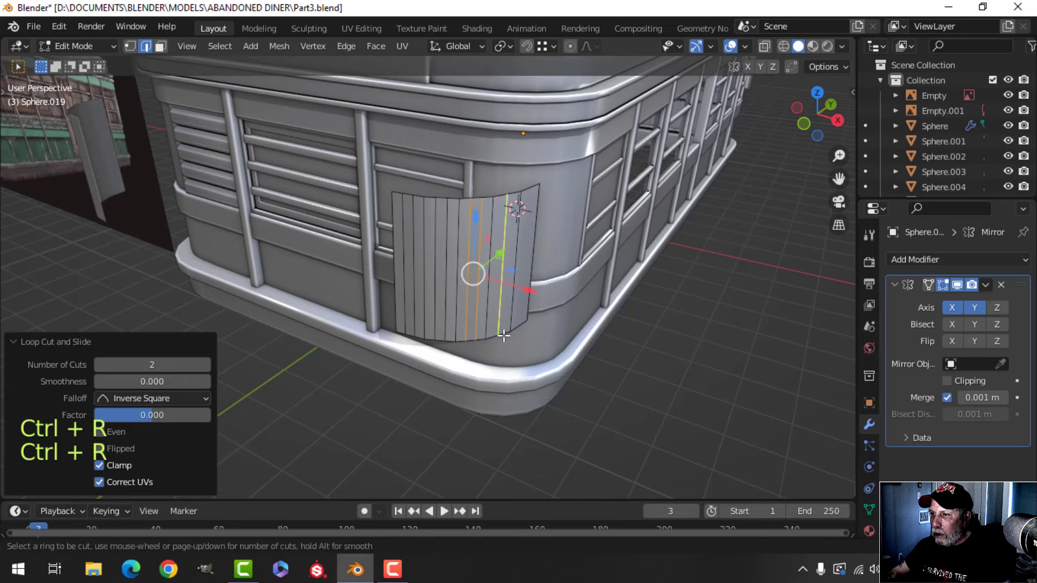
{"action": "left_click", "coordinate": [503, 336]}
{"action": "right_click", "coordinate": [504, 336]}
{"action": "key", "text": "ctrl+r"}
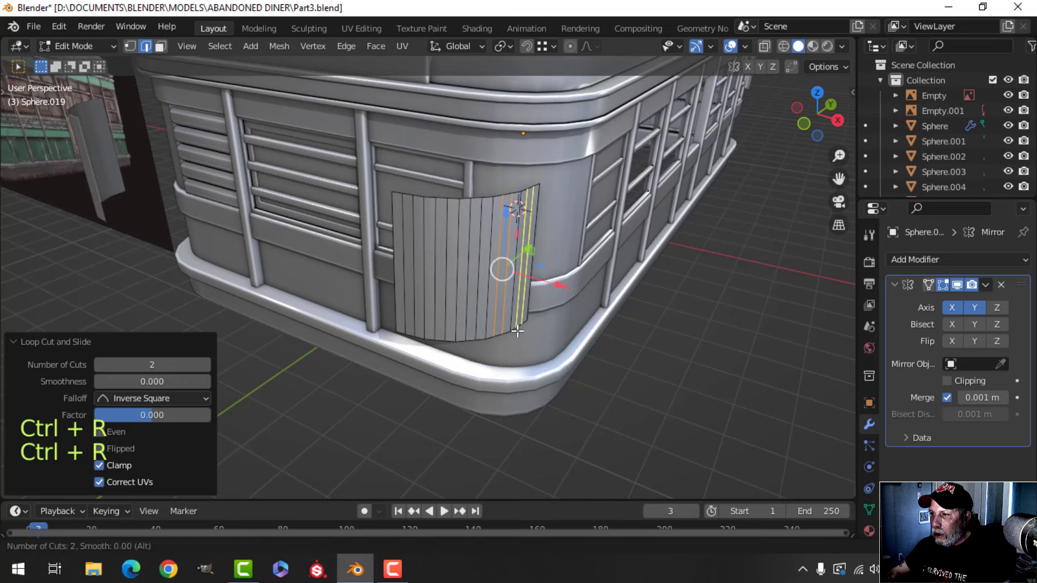
{"action": "left_click", "coordinate": [518, 330]}
{"action": "right_click", "coordinate": [517, 330]}
Inset all faces of the curved panel individually with a thickness of about 0.042 m
{"action": "key", "text": "a"}
{"action": "mouse_move", "coordinate": [461, 319]}
{"action": "middle_mouse_down", "text": "shift"}
{"action": "mouse_move", "coordinate": [433, 331]}
{"action": "mouse_move", "coordinate": [460, 315]}
{"action": "middle_mouse_up", "text": "shift"}
{"action": "key", "text": "i"}
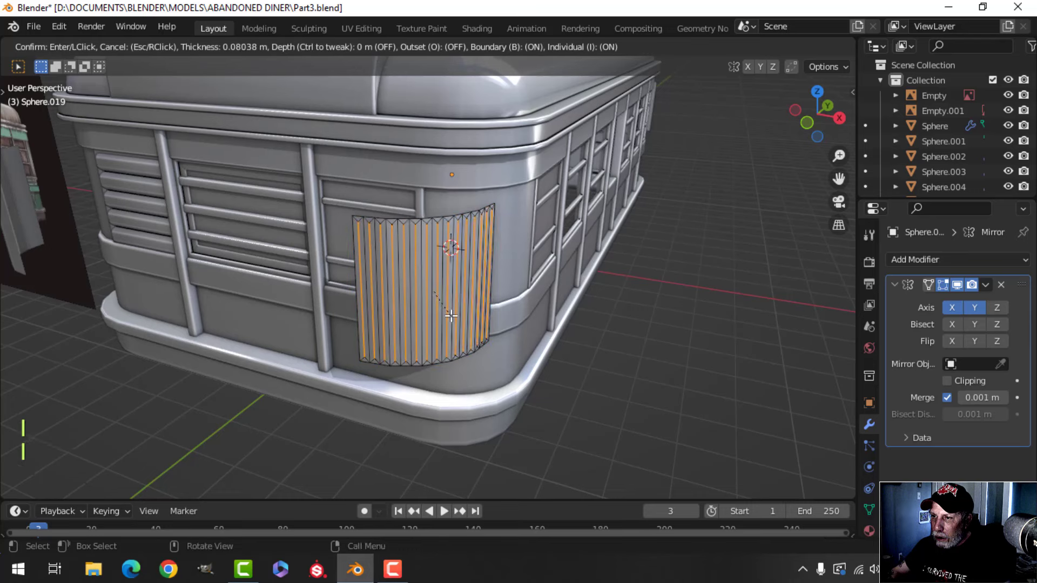
{"action": "left_click", "coordinate": [483, 324]}
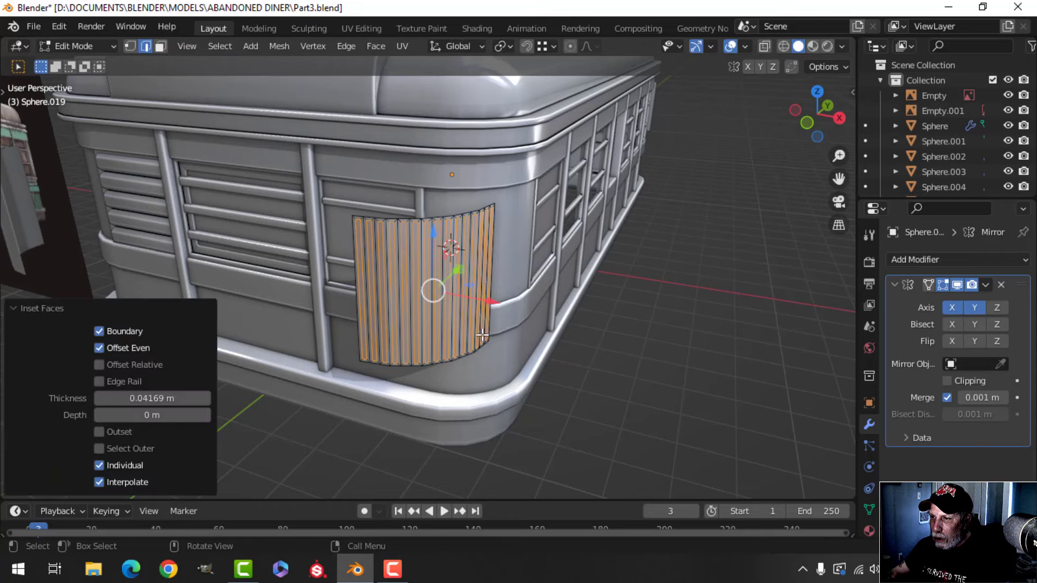
Extrude the inset faces in place and push them outward along their normals by about 0.054 m to form ribs
{"action": "scroll", "coordinate": [484, 326], "scroll_direction": "up", "scroll_amount": 2}
{"action": "middle_click_drag", "start_coordinate": [483, 326], "coordinate": [518, 320], "text": "shift"}
{"action": "key", "text": "e"}
{"action": "right_click", "coordinate": [518, 321]}
{"action": "key", "text": "alt+s"}
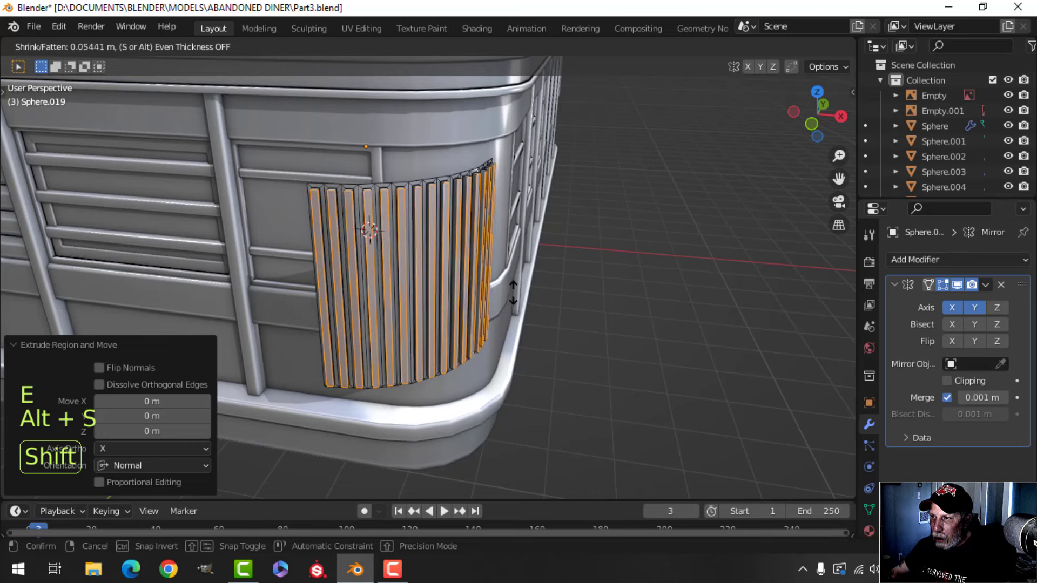
{"action": "left_click", "coordinate": [512, 294]}
Set the pivot to Individual Origins and narrow the rib front faces to about 0.523 in X and Y, keeping their height
{"action": "middle_click_drag", "start_coordinate": [513, 294], "coordinate": [544, 83]}
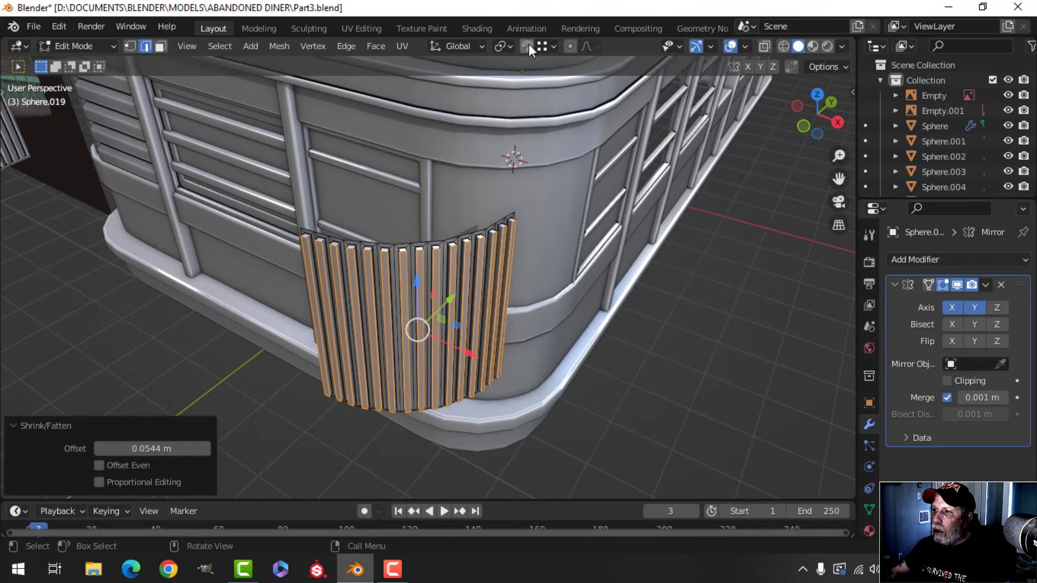
{"action": "left_click", "coordinate": [501, 46]}
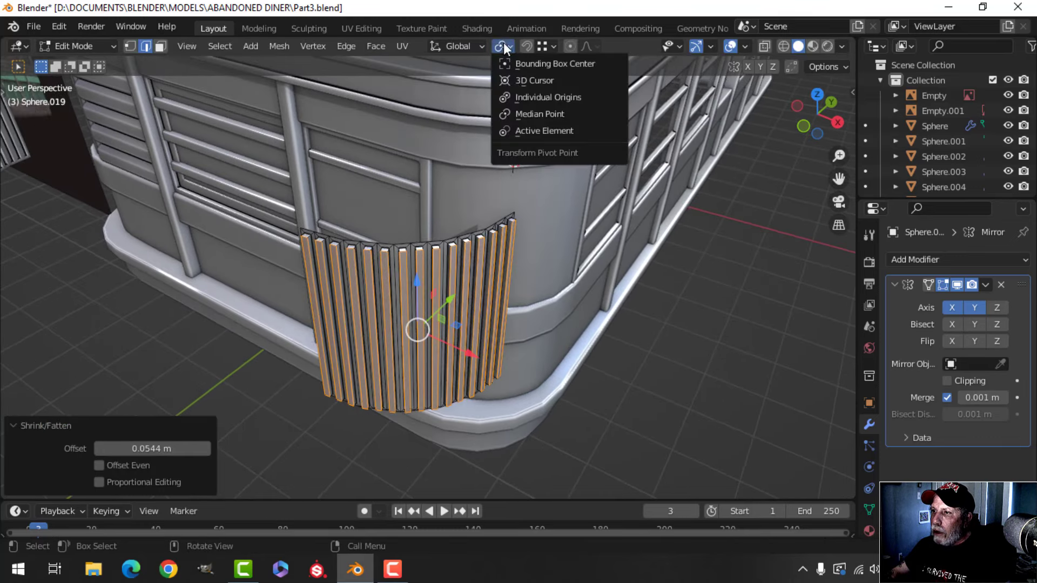
{"action": "left_click", "coordinate": [522, 97]}
{"action": "scroll", "coordinate": [553, 199], "scroll_direction": "up", "scroll_amount": 2}
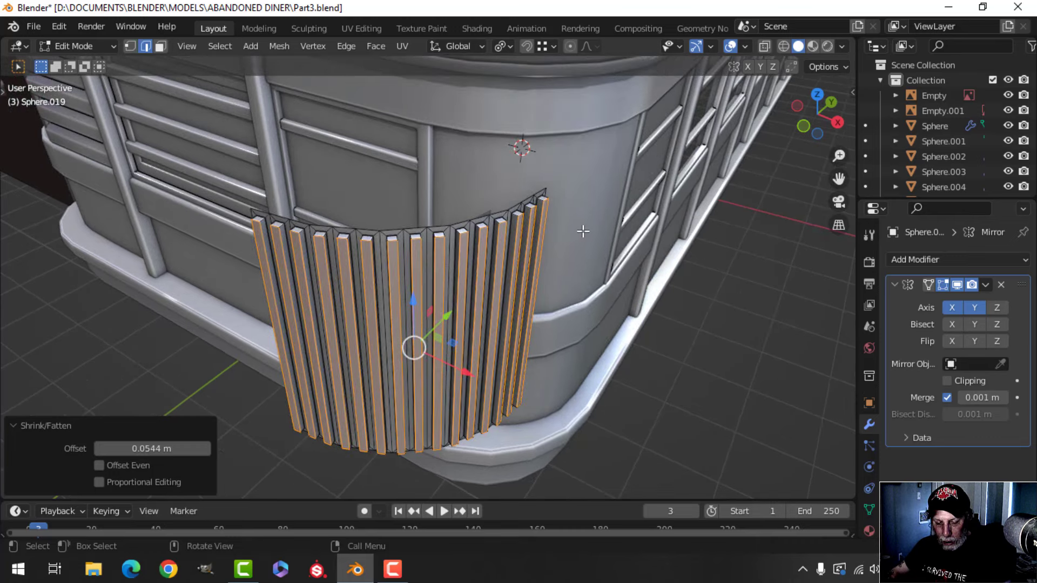
{"action": "key", "text": "s"}
{"action": "key", "text": "shift+z"}
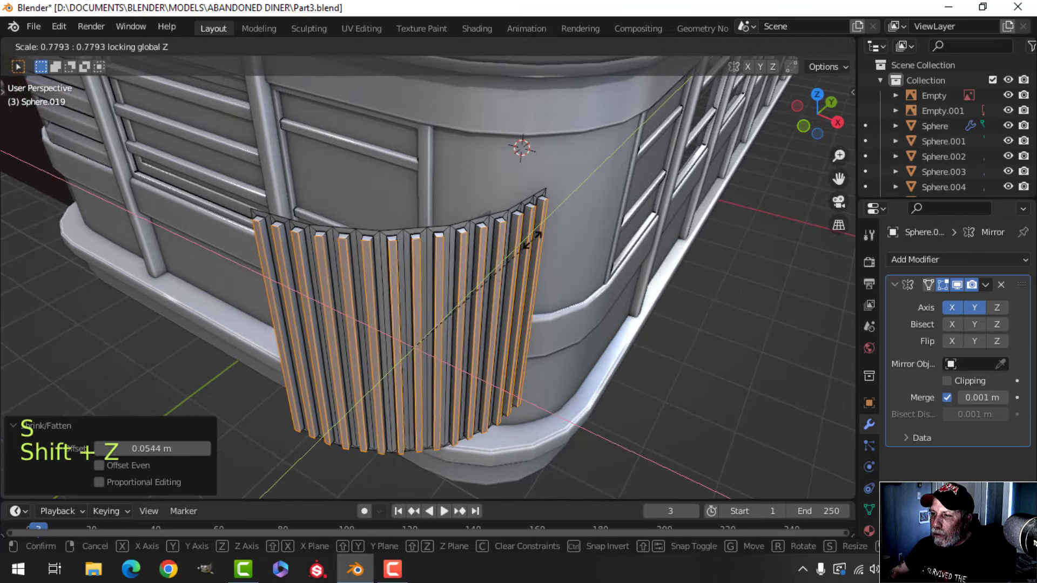
{"action": "left_click", "coordinate": [475, 261]}
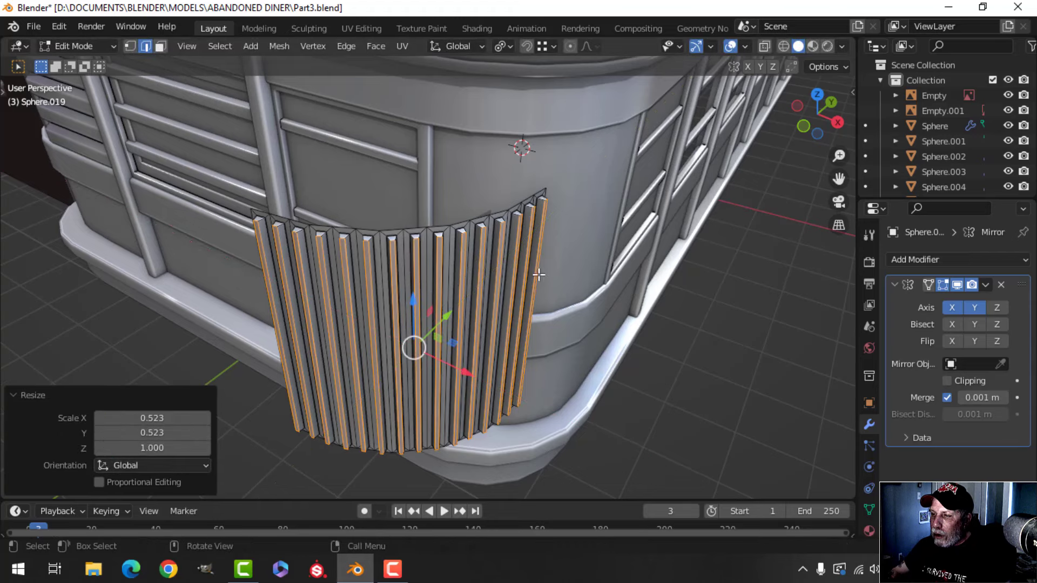
Add a Bevel modifier with a 0.02 m amount and 2 segments to the ribbed panel, and shade it smooth
{"action": "key", "text": "Tab"}
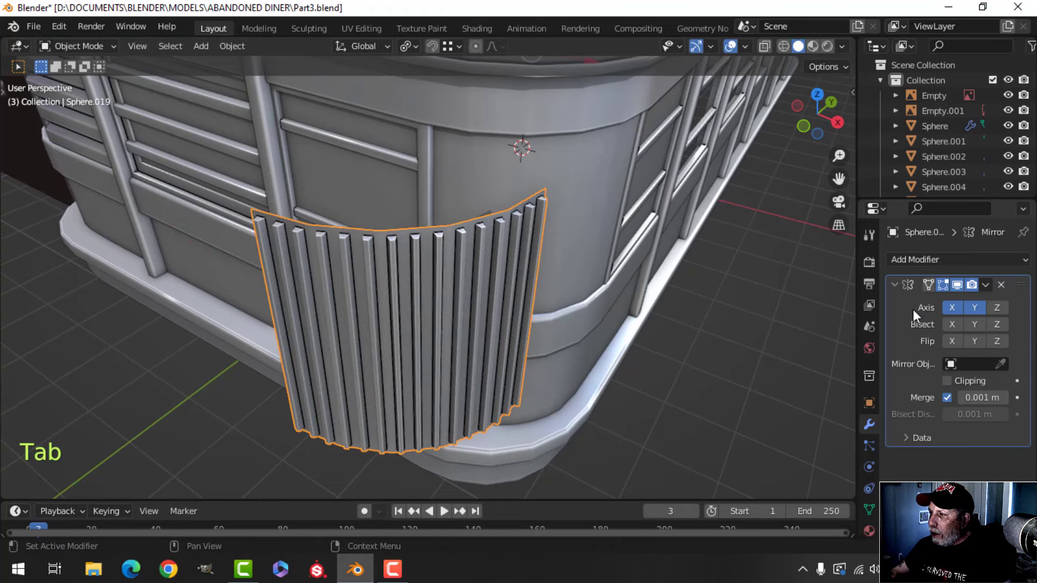
{"action": "left_click", "coordinate": [894, 285]}
{"action": "left_click", "coordinate": [888, 260]}
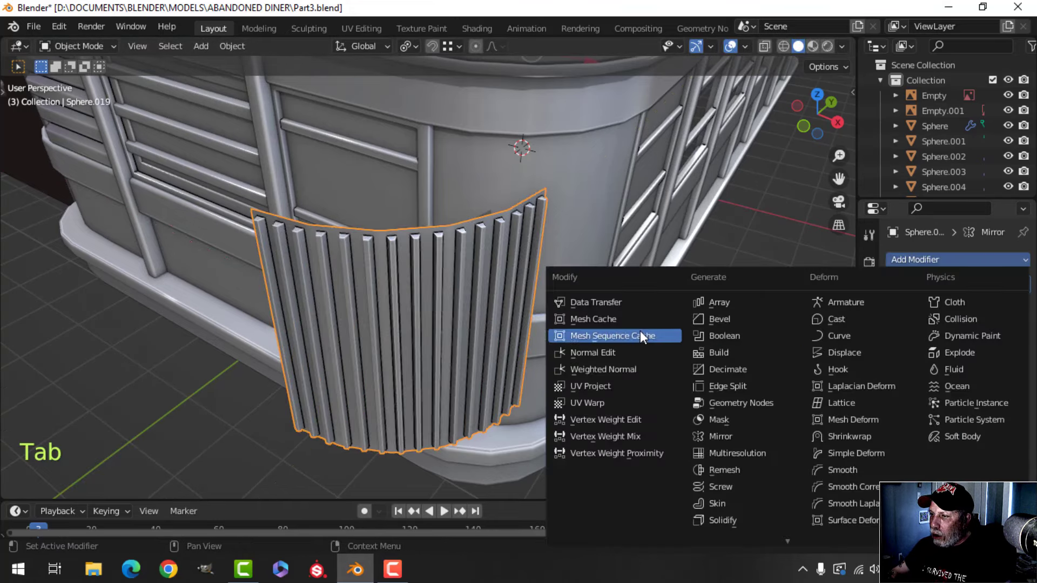
{"action": "left_click", "coordinate": [730, 321]}
{"action": "middle_click_drag", "start_coordinate": [648, 311], "coordinate": [566, 267]}
{"action": "left_click", "coordinate": [1003, 383]}
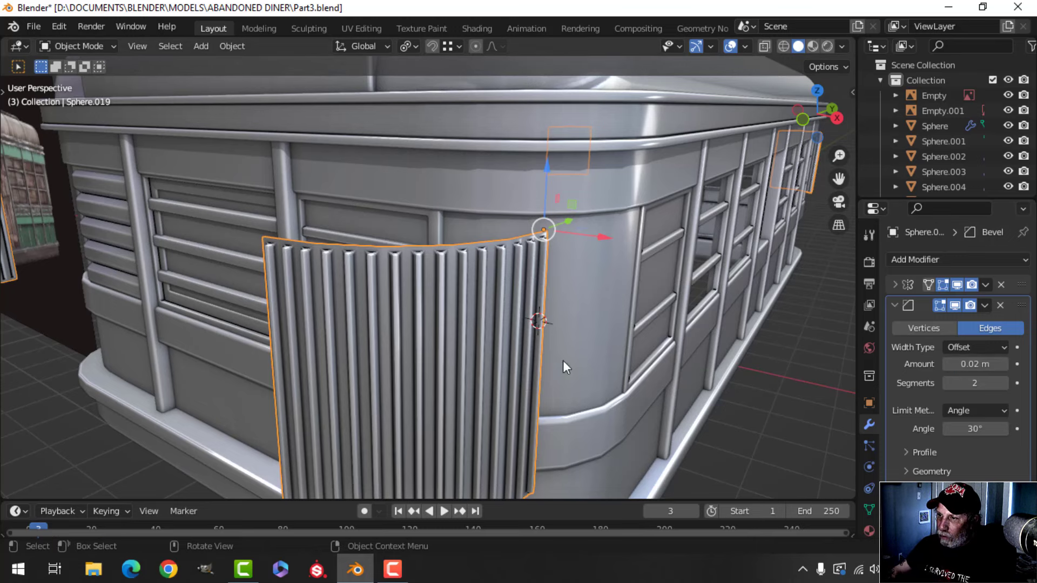
{"action": "right_click", "coordinate": [431, 298]}
{"action": "left_click", "coordinate": [413, 271]}
{"action": "scroll", "coordinate": [501, 313], "scroll_direction": "down", "scroll_amount": 3}
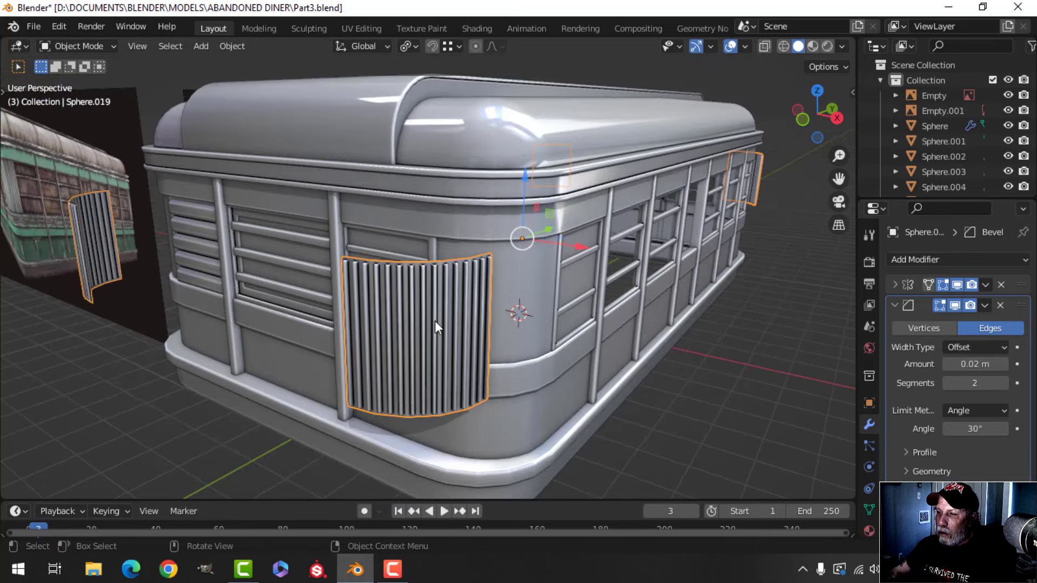
{"action": "key", "text": "alt+a"}
Hide the plain curved panel that fills the building's corner opening
{"action": "middle_click_drag", "start_coordinate": [455, 334], "coordinate": [411, 349]}
{"action": "left_click", "coordinate": [466, 334]}
{"action": "key", "text": "Tab"}
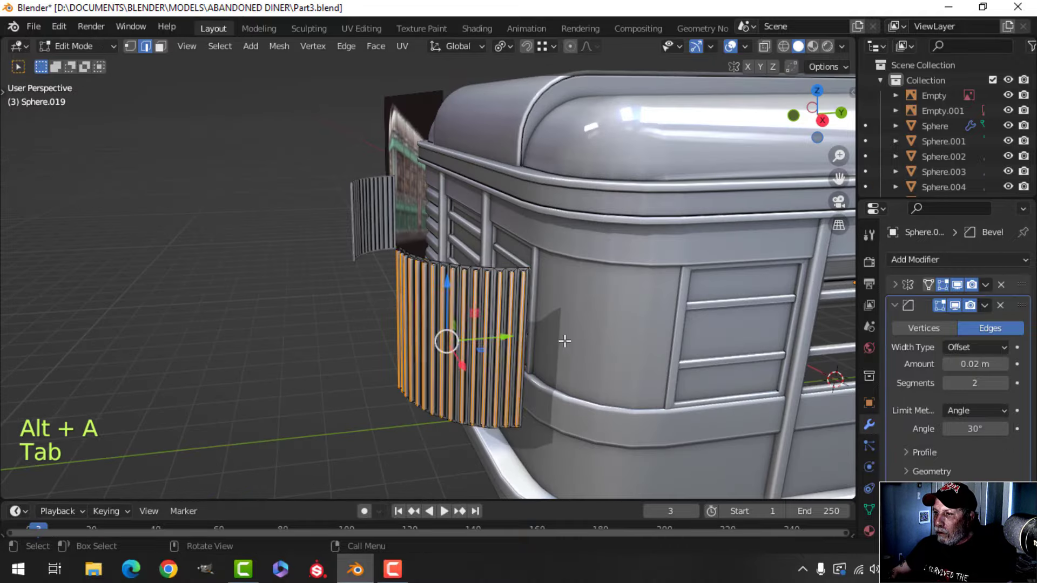
{"action": "key", "text": "a"}
{"action": "middle_click_drag", "start_coordinate": [565, 342], "coordinate": [502, 365]}
{"action": "key", "text": "Tab"}
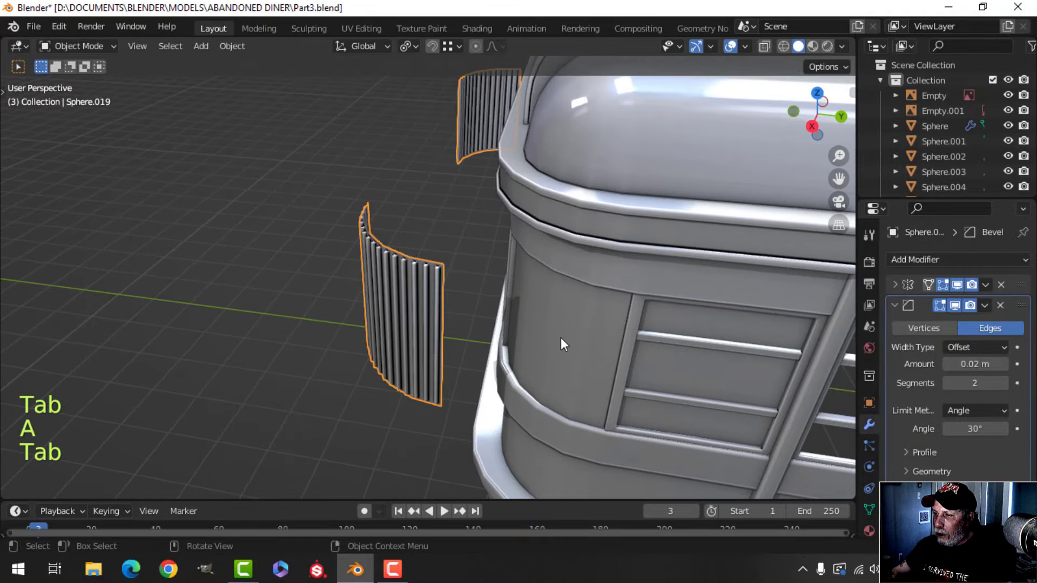
{"action": "left_click", "coordinate": [601, 336]}
{"action": "key", "text": "h"}
Move the whole ribbed panel mesh about 2.06 m along positive Y into the empty corner opening
{"action": "left_click", "coordinate": [387, 319]}
{"action": "key", "text": "Tab"}
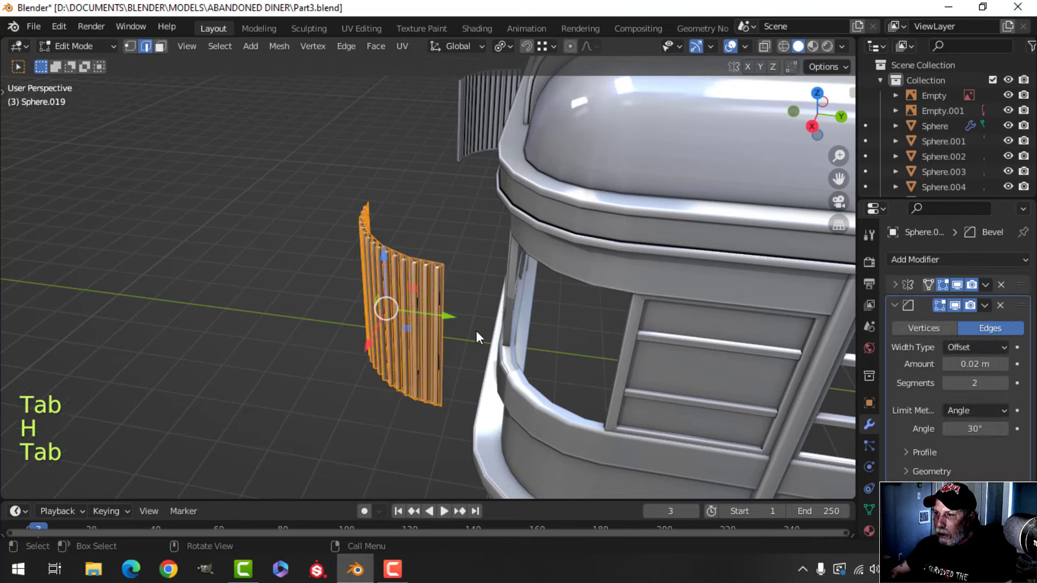
{"action": "key", "text": "a"}
{"action": "middle_click_drag", "start_coordinate": [475, 330], "coordinate": [472, 351]}
{"action": "left_click_drag", "start_coordinate": [451, 316], "coordinate": [551, 337]}
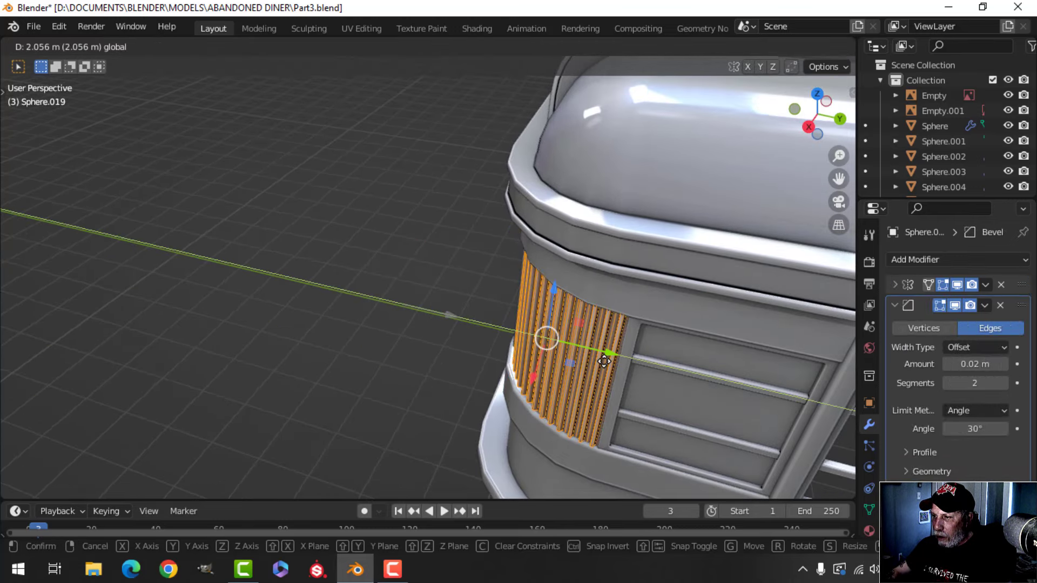
{"action": "left_click_drag", "start_coordinate": [603, 362], "coordinate": [603, 361]}
{"action": "middle_click_drag", "start_coordinate": [604, 361], "coordinate": [686, 348]}
{"action": "key", "text": "Tab"}
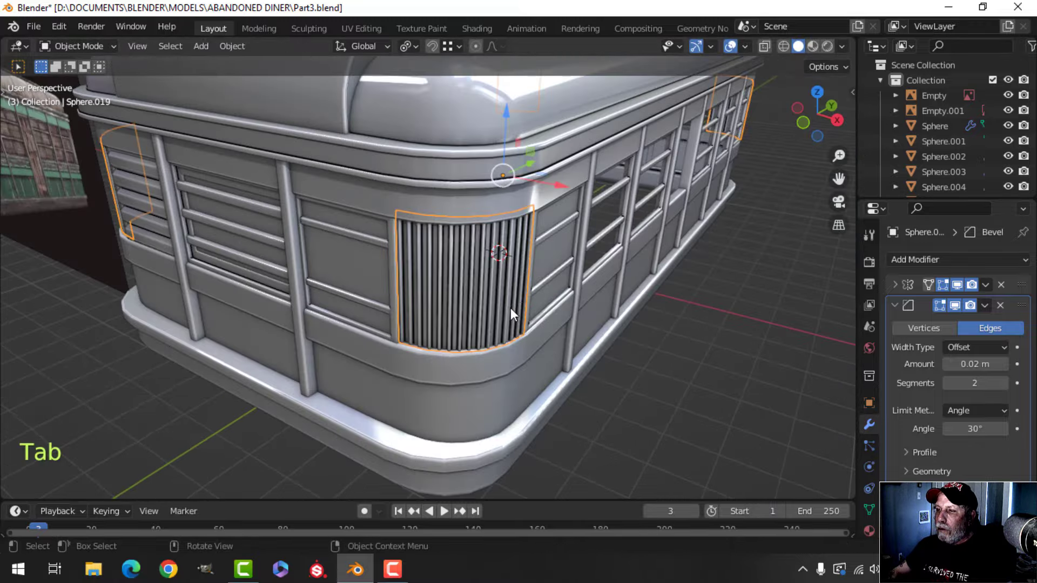
{"action": "scroll", "coordinate": [510, 308], "scroll_direction": "down", "scroll_amount": 1}
{"action": "key", "text": "alt+a"}
Recalculate the ribbed panel's normals to the outside and merge its vertices by distance
{"action": "middle_click_drag", "start_coordinate": [371, 352], "coordinate": [553, 273]}
{"action": "scroll", "coordinate": [449, 313], "scroll_direction": "up", "scroll_amount": 4}
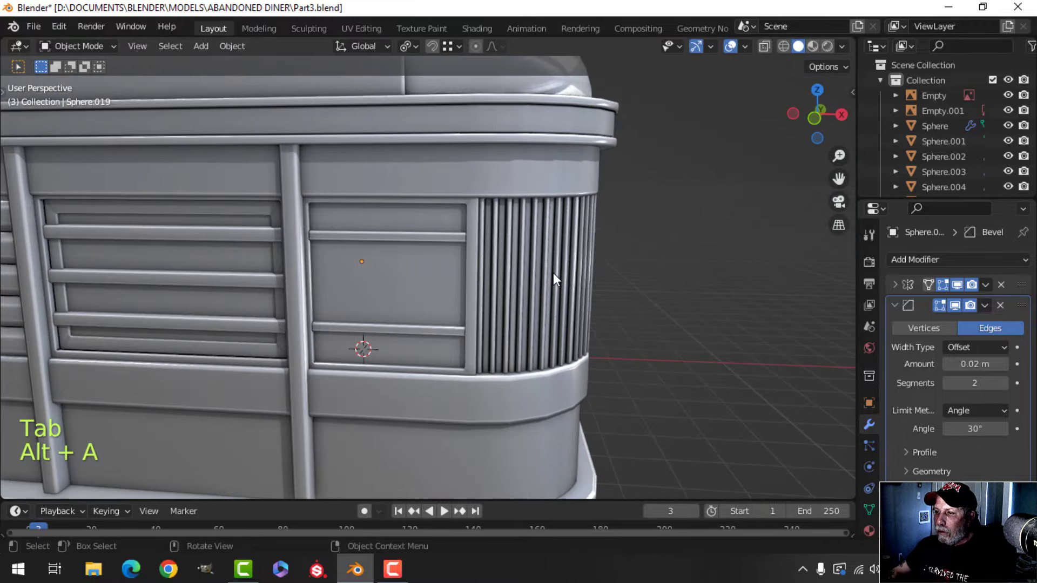
{"action": "left_click", "coordinate": [553, 273]}
{"action": "key", "text": "Tab"}
{"action": "key", "text": "a"}
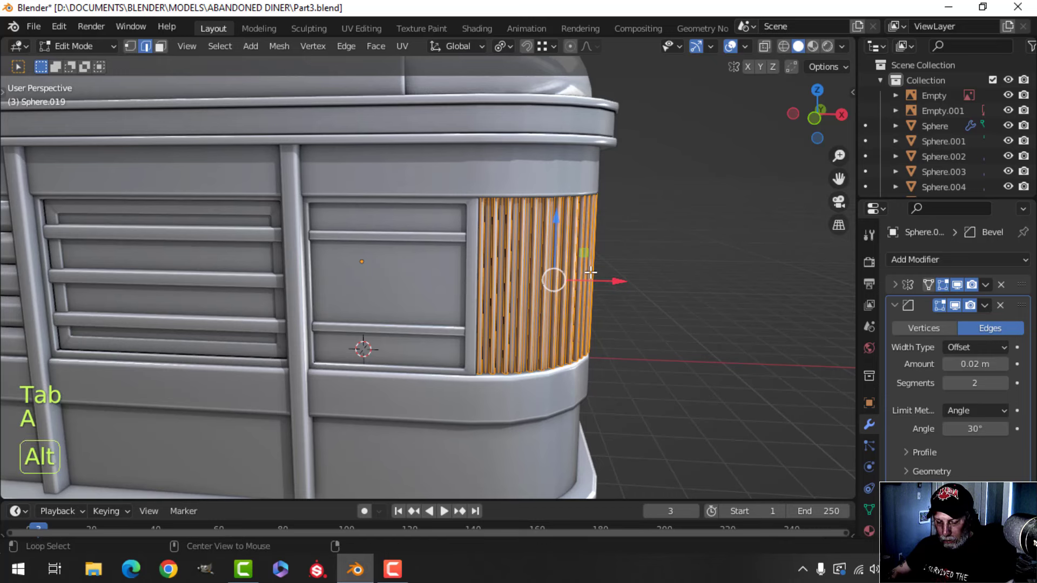
{"action": "key", "text": "alt+h"}
{"action": "key", "text": "alt+n"}
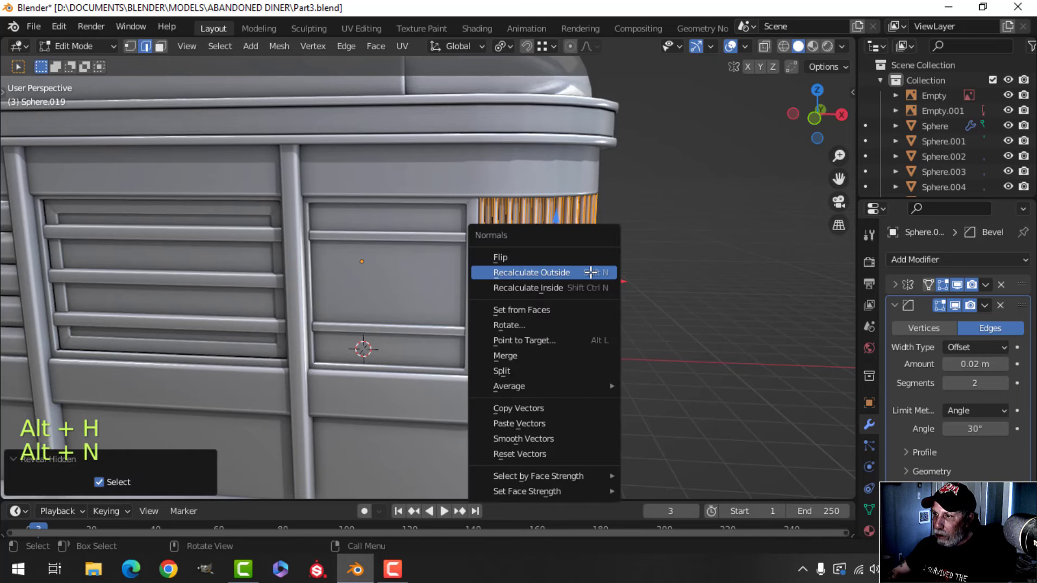
{"action": "left_click", "coordinate": [593, 271]}
{"action": "key", "text": "m"}
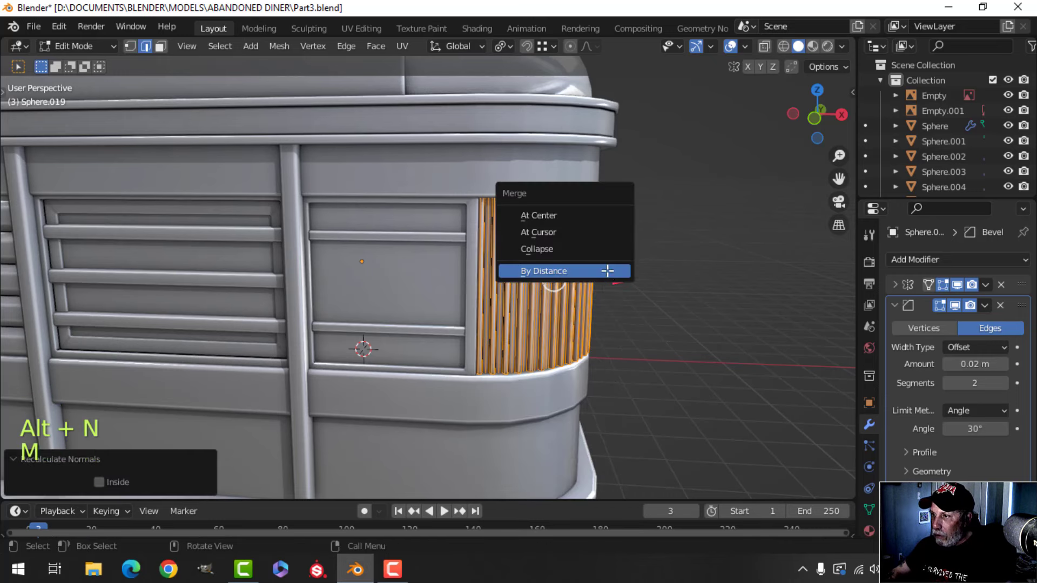
{"action": "left_click", "coordinate": [608, 271]}
{"action": "key", "text": "Tab"}
{"action": "key", "text": "alt+a"}
Check the ribbed corners against the rest of the diner and save the file
{"action": "scroll", "coordinate": [575, 315], "scroll_direction": "down", "scroll_amount": 4}
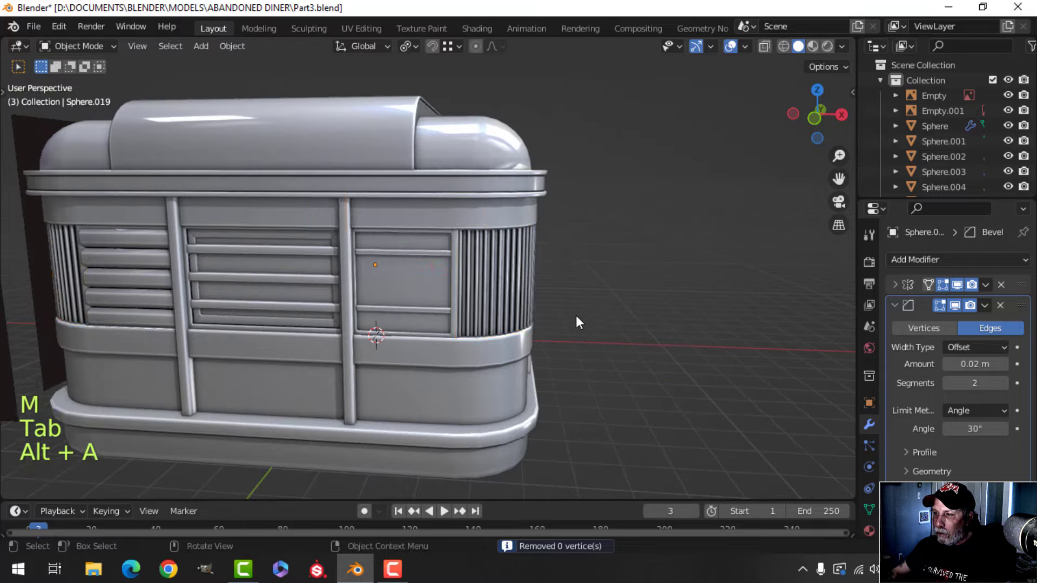
{"action": "middle_click_drag", "start_coordinate": [576, 316], "coordinate": [621, 270]}
{"action": "scroll", "coordinate": [497, 309], "scroll_direction": "up", "scroll_amount": 3}
{"action": "scroll", "coordinate": [527, 293], "scroll_direction": "down", "scroll_amount": 6}
{"action": "scroll", "coordinate": [543, 336], "scroll_direction": "down", "scroll_amount": 2}
{"action": "scroll", "coordinate": [568, 264], "scroll_direction": "up", "scroll_amount": 3}
{"action": "key", "text": "ctrl+s"}
Turn on the Statistics overlay in the viewport and look closely at the ribbed corner panel
{"action": "left_click", "coordinate": [746, 47]}
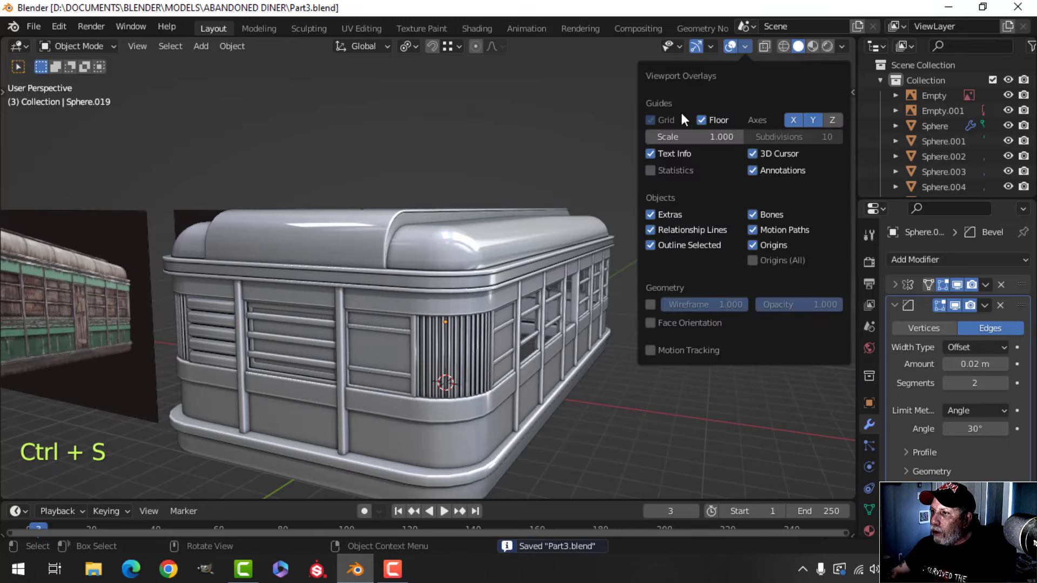
{"action": "left_click", "coordinate": [659, 168]}
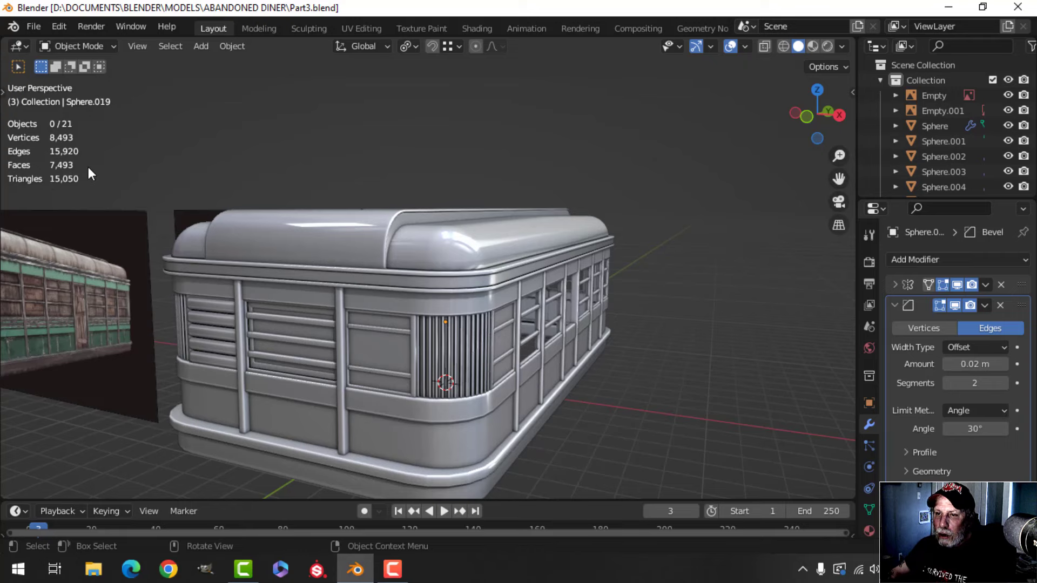
{"action": "scroll", "coordinate": [464, 286], "scroll_direction": "down", "scroll_amount": 2}
{"action": "middle_click_drag", "start_coordinate": [485, 260], "coordinate": [453, 251], "text": "shift"}
{"action": "scroll", "coordinate": [436, 280], "scroll_direction": "up", "scroll_amount": 2}
{"action": "scroll", "coordinate": [510, 216], "scroll_direction": "up", "scroll_amount": 4}
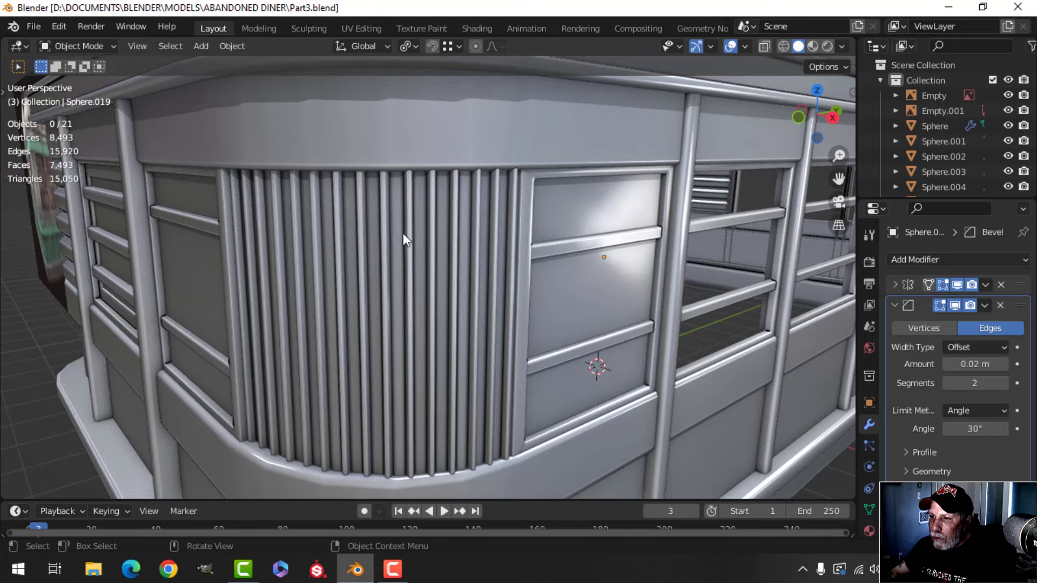
Isolate the ribbed corner panel in local view and turn off its Mirror modifier's viewport display
{"action": "left_click", "coordinate": [385, 228]}
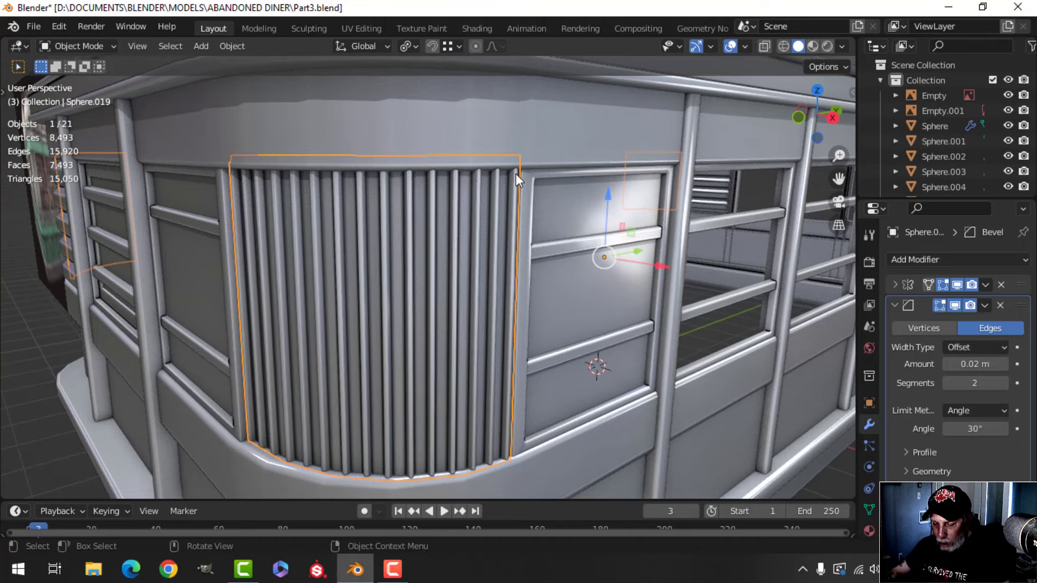
{"action": "key", "text": "KP_Divide"}
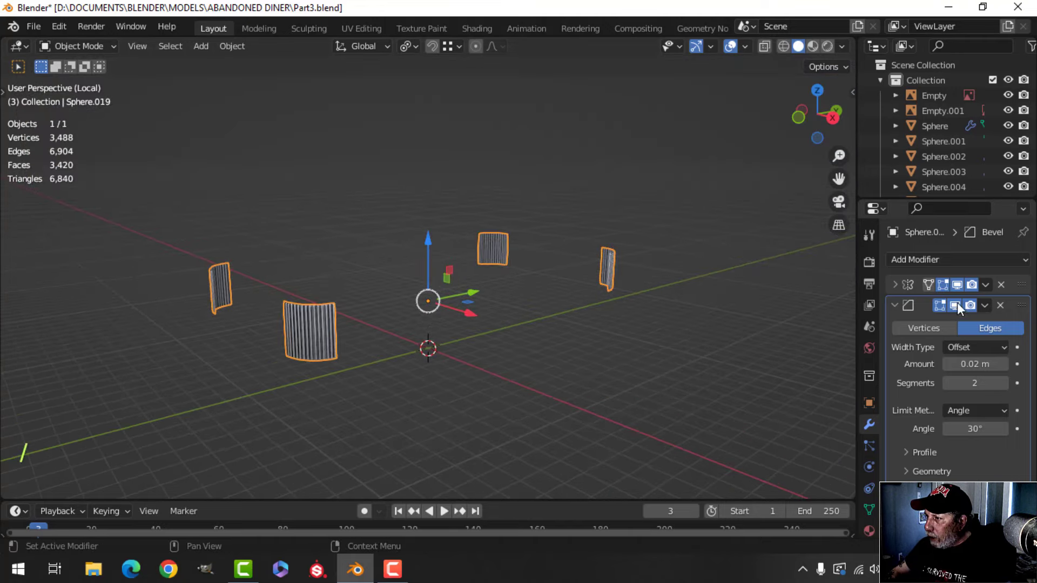
{"action": "left_click", "coordinate": [957, 285]}
{"action": "key", "text": "KP_Decimal"}
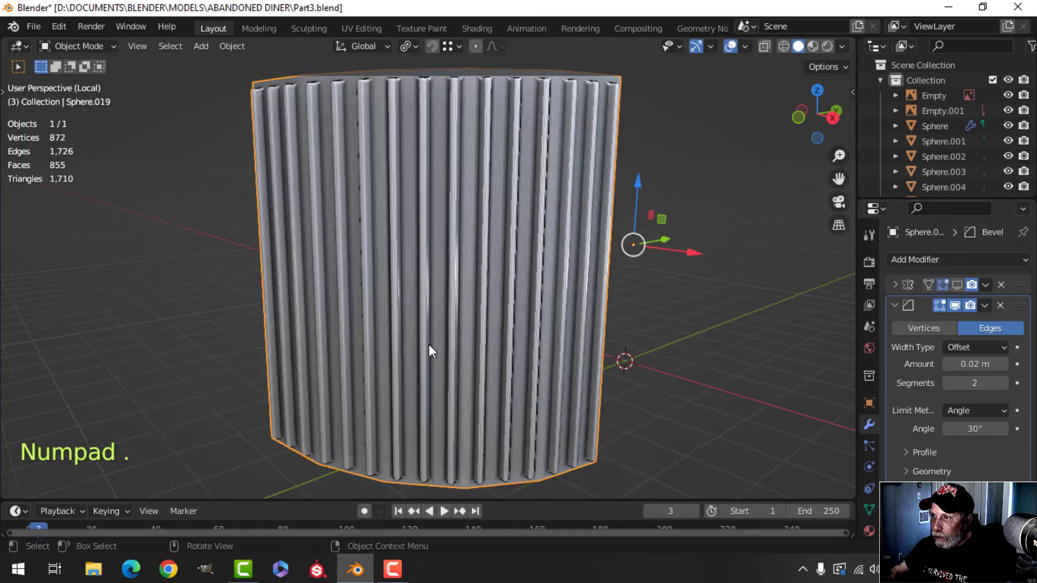
Show the isolated ribbed corner panel in wireframe from the front and open its mesh for editing
{"action": "key", "text": "KP_1"}
{"action": "key", "text": "z"}
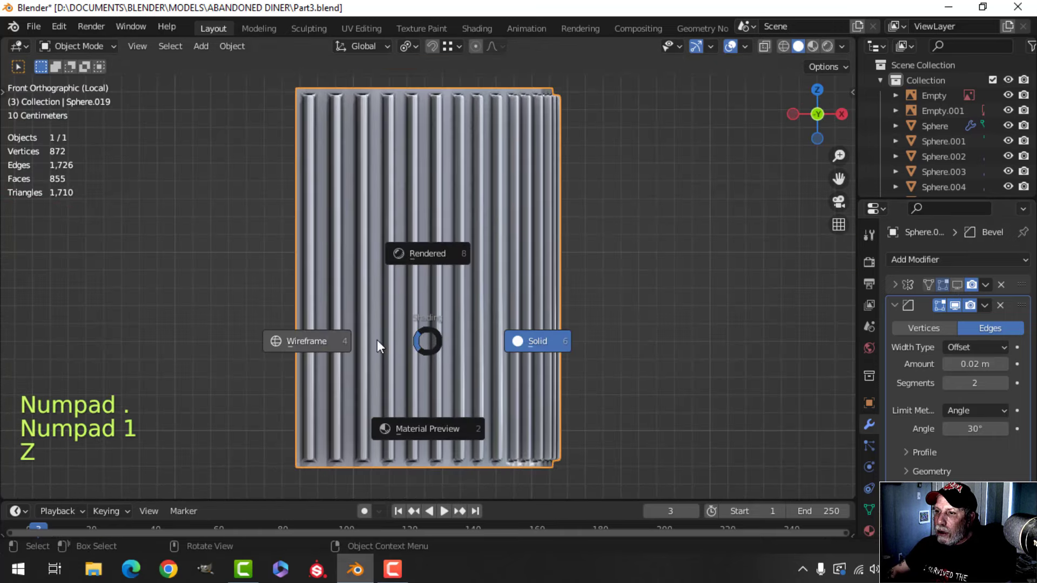
{"action": "left_click", "coordinate": [286, 333]}
{"action": "middle_click_drag", "start_coordinate": [421, 248], "coordinate": [421, 323], "text": "shift"}
{"action": "key", "text": "alt+a"}
{"action": "mouse_move", "coordinate": [361, 256]}
{"action": "middle_mouse_down", "text": "shift"}
{"action": "mouse_move", "coordinate": [355, 314]}
{"action": "mouse_move", "coordinate": [382, 347]}
{"action": "middle_mouse_up", "text": "shift"}
{"action": "scroll", "coordinate": [351, 306], "scroll_direction": "up", "scroll_amount": 2}
{"action": "scroll", "coordinate": [382, 348], "scroll_direction": "up", "scroll_amount": 2}
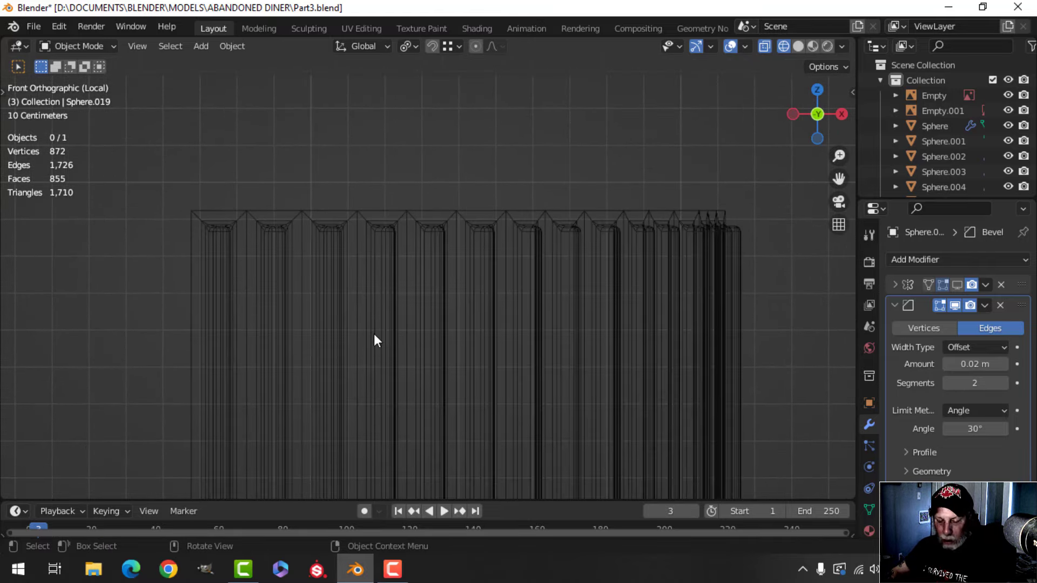
{"action": "scroll", "coordinate": [308, 252], "scroll_direction": "down", "scroll_amount": 2}
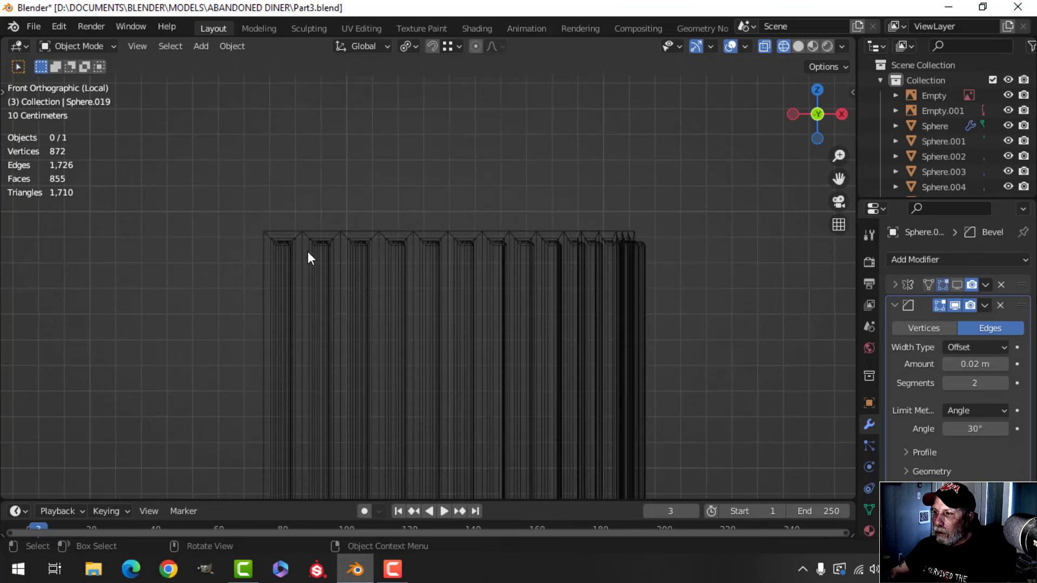
{"action": "key", "text": "b"}
{"action": "left_click_drag", "start_coordinate": [174, 178], "coordinate": [679, 257]}
{"action": "key", "text": "Tab"}
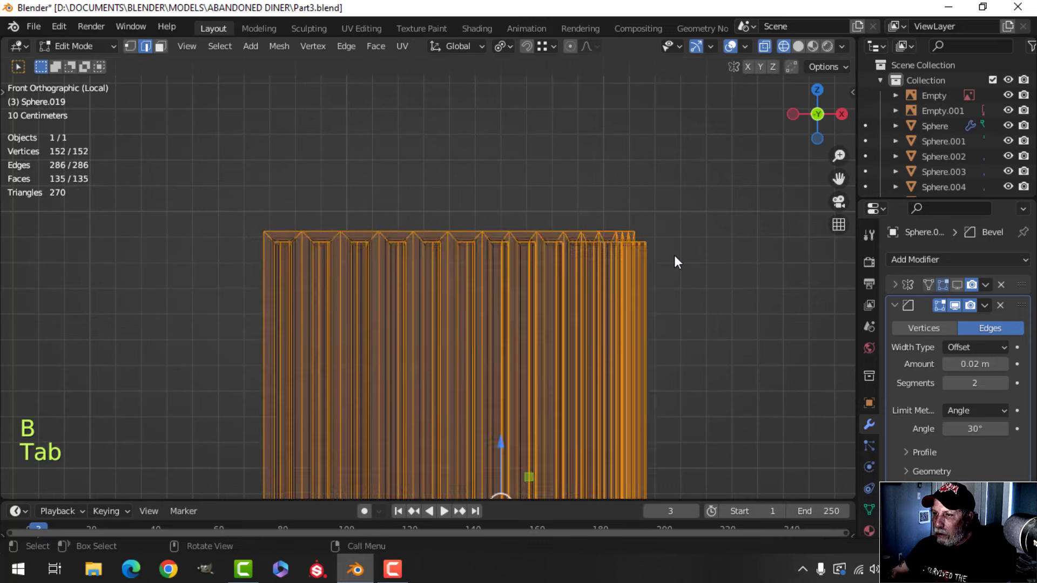
Delete the faces capping the upper end of the ribbed panel
{"action": "key", "text": "alt+a"}
{"action": "key", "text": "b"}
{"action": "left_click_drag", "start_coordinate": [199, 173], "coordinate": [676, 254]}
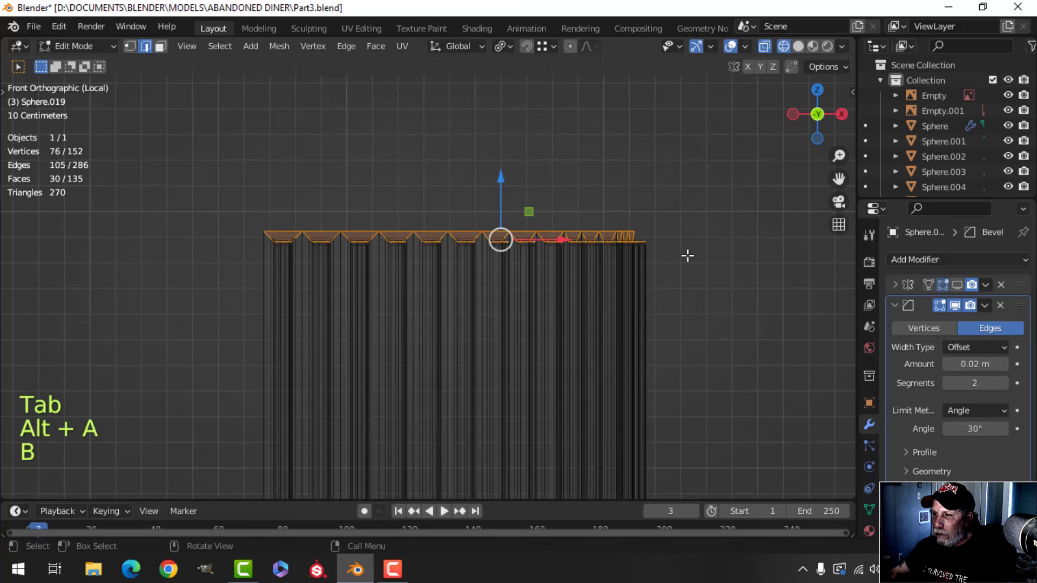
{"action": "key", "text": "x"}
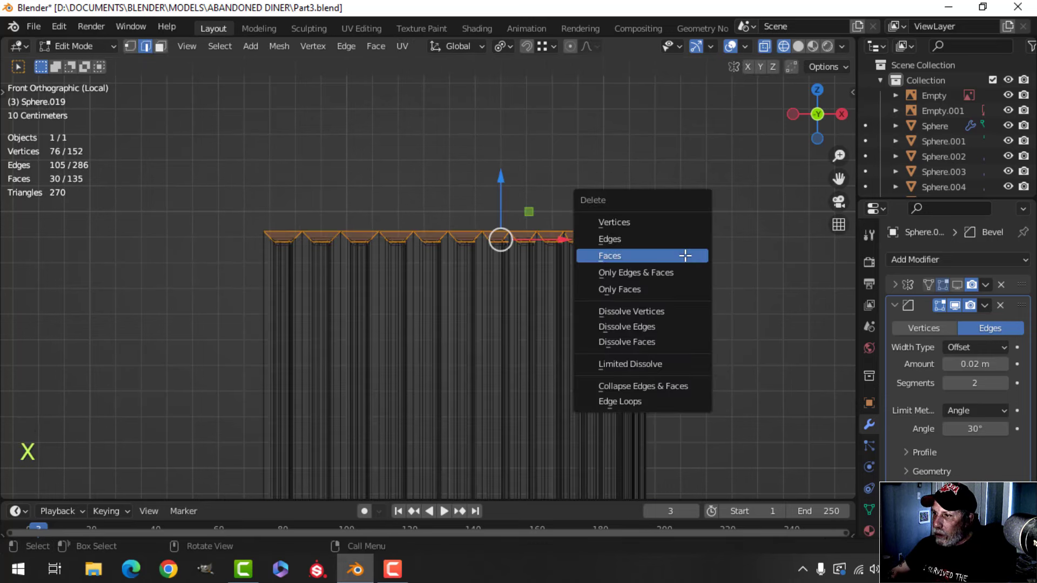
{"action": "left_click", "coordinate": [685, 255]}
Delete the faces capping the lower end of the ribbed panel
{"action": "scroll", "coordinate": [685, 255], "scroll_direction": "down", "scroll_amount": 2}
{"action": "middle_click_drag", "start_coordinate": [675, 254], "coordinate": [605, 139], "text": "shift"}
{"action": "scroll", "coordinate": [602, 149], "scroll_direction": "down", "scroll_amount": 1}
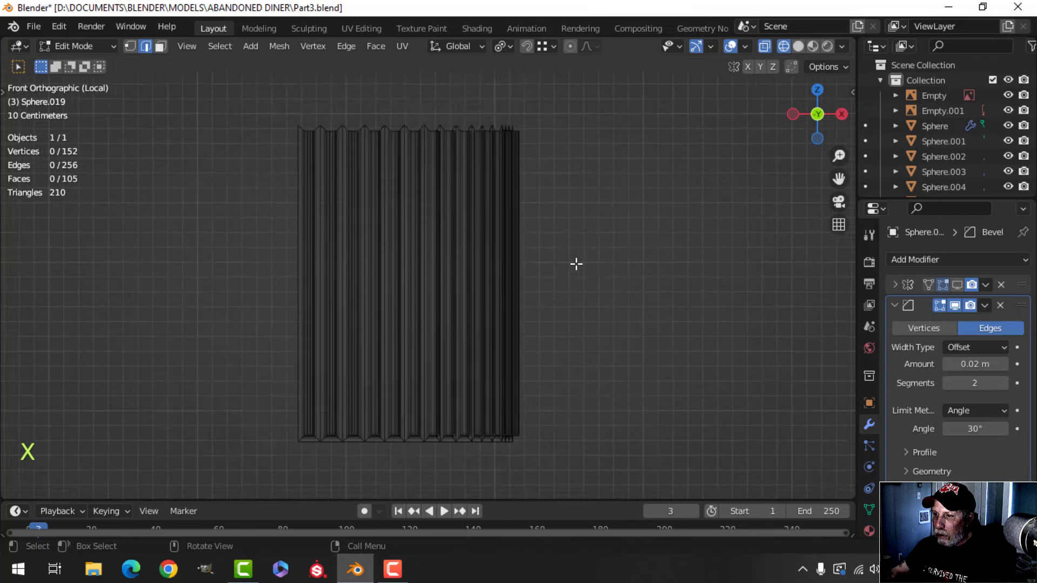
{"action": "middle_click_drag", "start_coordinate": [576, 264], "coordinate": [569, 208], "text": "shift"}
{"action": "key", "text": "b"}
{"action": "left_click_drag", "start_coordinate": [593, 410], "coordinate": [276, 359]}
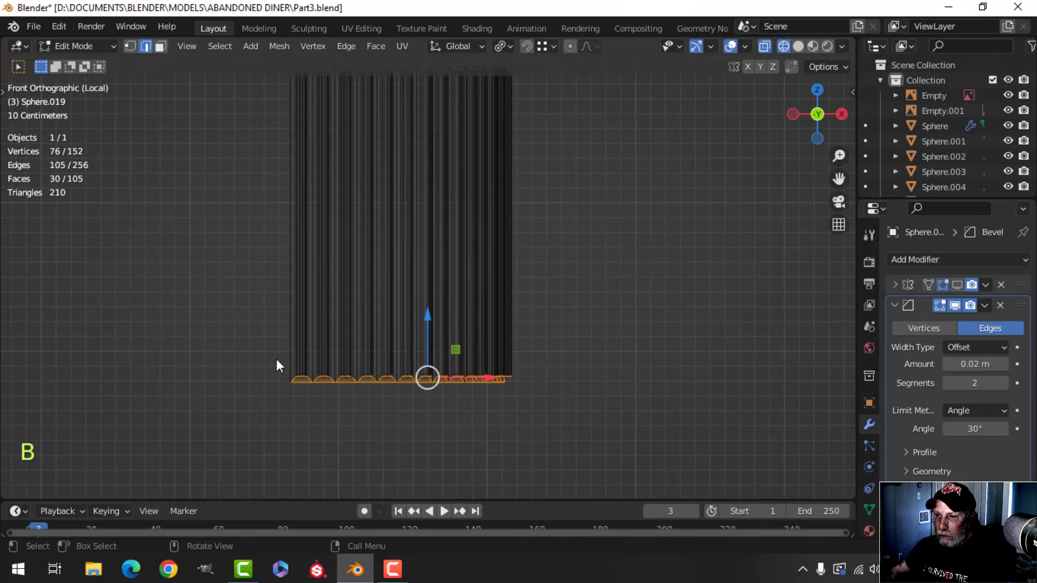
{"action": "key", "text": "x"}
{"action": "left_click", "coordinate": [277, 358]}
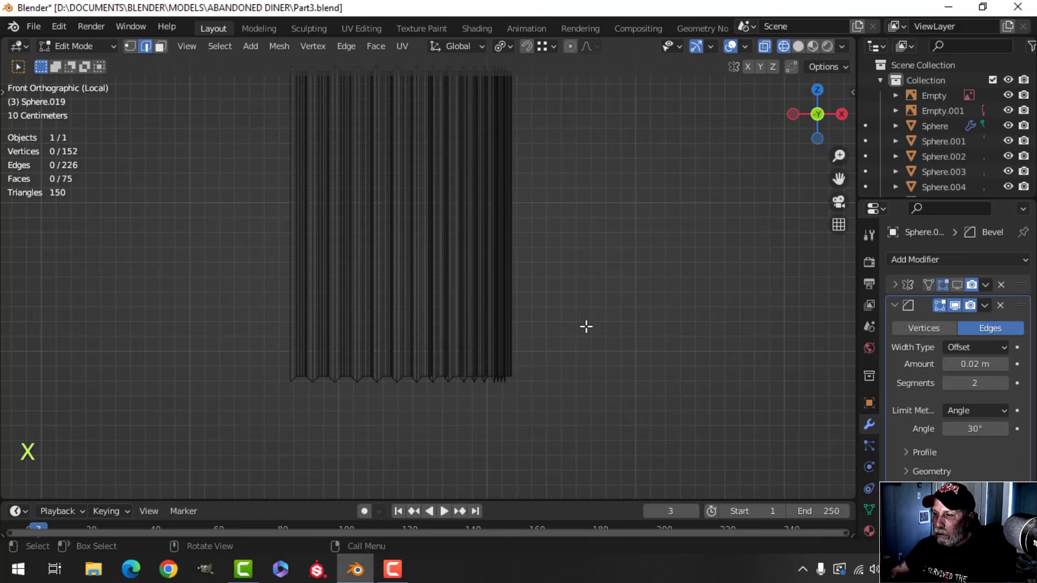
Flatten the ribbed panel's jagged upper edge by scaling its vertices to 0 along Z
{"action": "scroll", "coordinate": [558, 340], "scroll_direction": "down", "scroll_amount": 1}
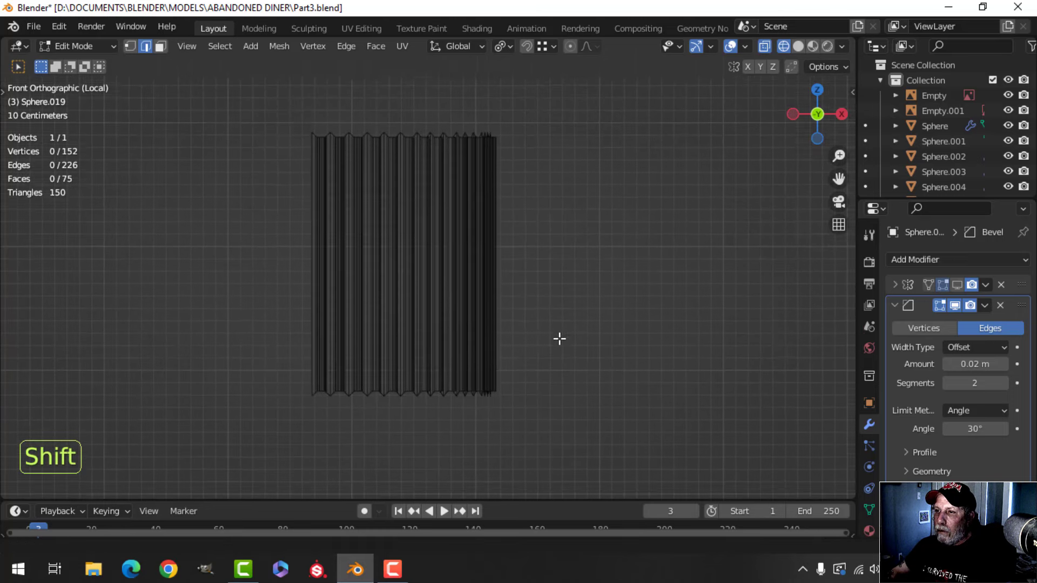
{"action": "scroll", "coordinate": [560, 343], "scroll_direction": "up", "scroll_amount": 1, "text": "shift"}
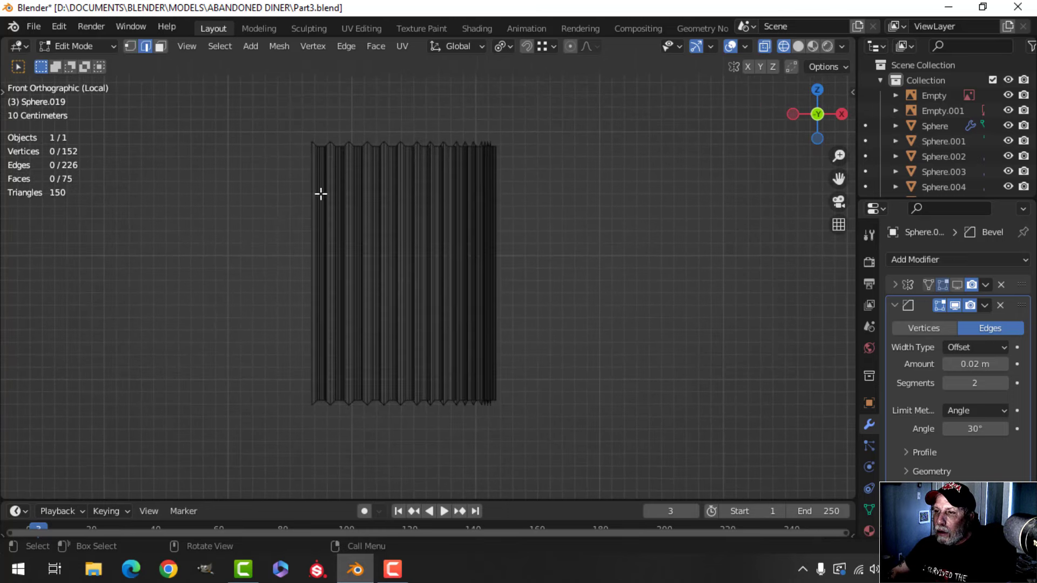
{"action": "key", "text": "b"}
{"action": "left_click_drag", "start_coordinate": [282, 113], "coordinate": [546, 157]}
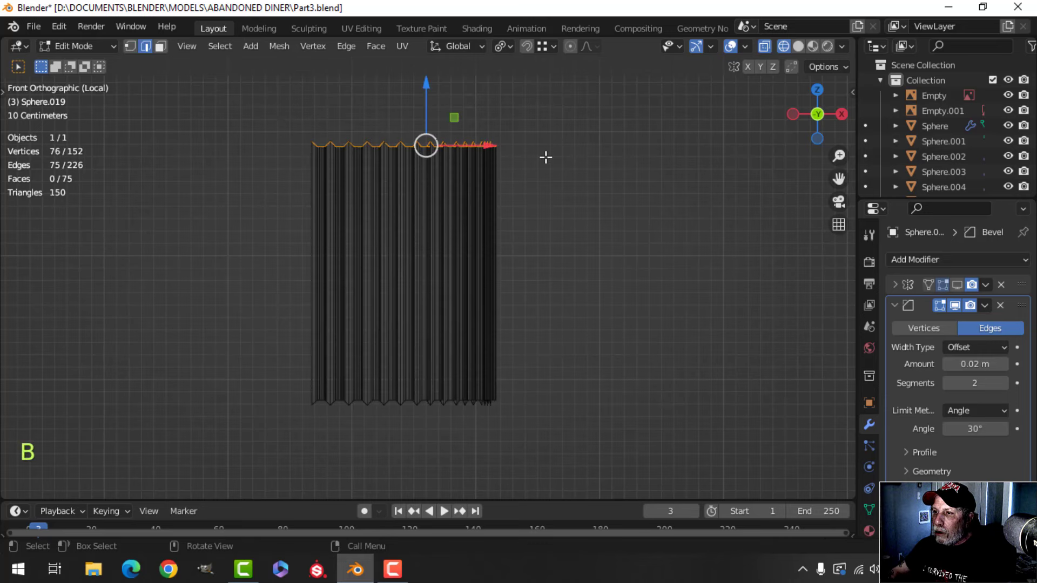
{"action": "key", "text": "s"}
{"action": "key", "text": "z"}
{"action": "left_click", "coordinate": [580, 178]}
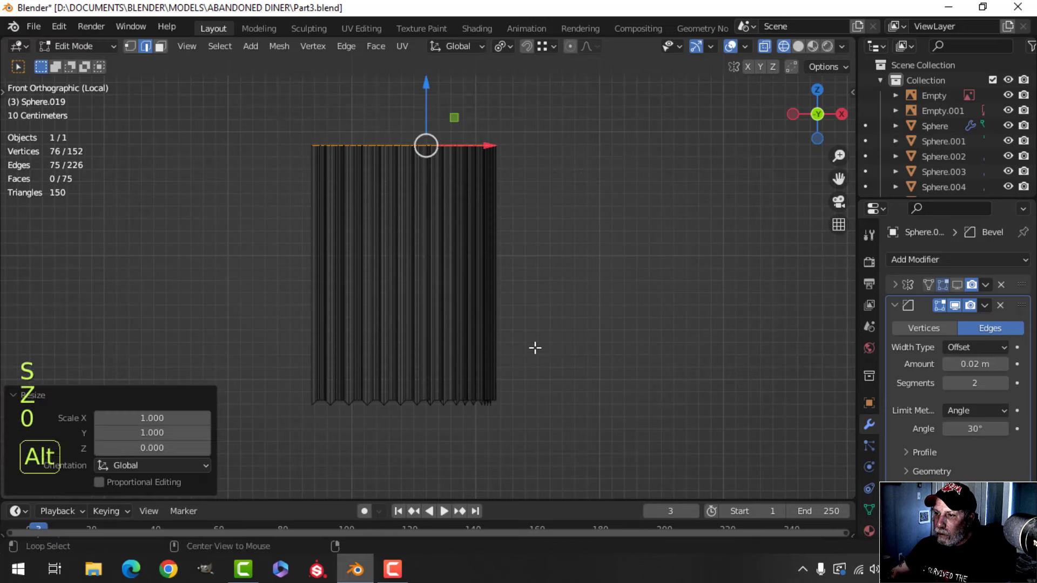
Flatten the ribbed panel's jagged lower edge by scaling its vertices to 0 along Z
{"action": "key", "text": "alt+a"}
{"action": "key", "text": "b"}
{"action": "left_click_drag", "start_coordinate": [572, 424], "coordinate": [353, 395]}
{"action": "left_click_drag", "start_coordinate": [271, 391], "coordinate": [272, 392]}
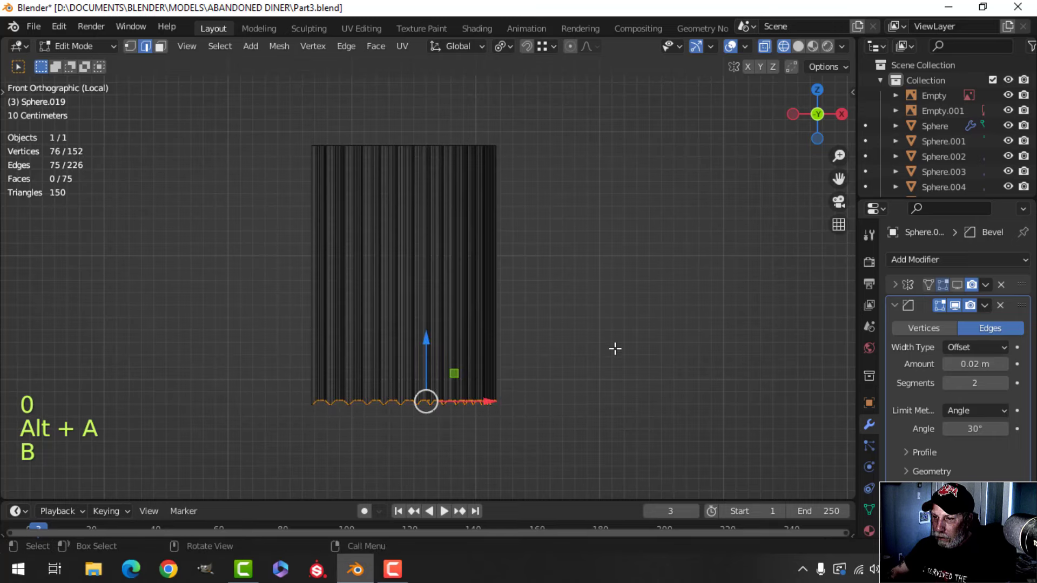
{"action": "key", "text": "s"}
{"action": "key", "text": "z"}
{"action": "key", "text": "0"}
{"action": "key", "text": "Return"}
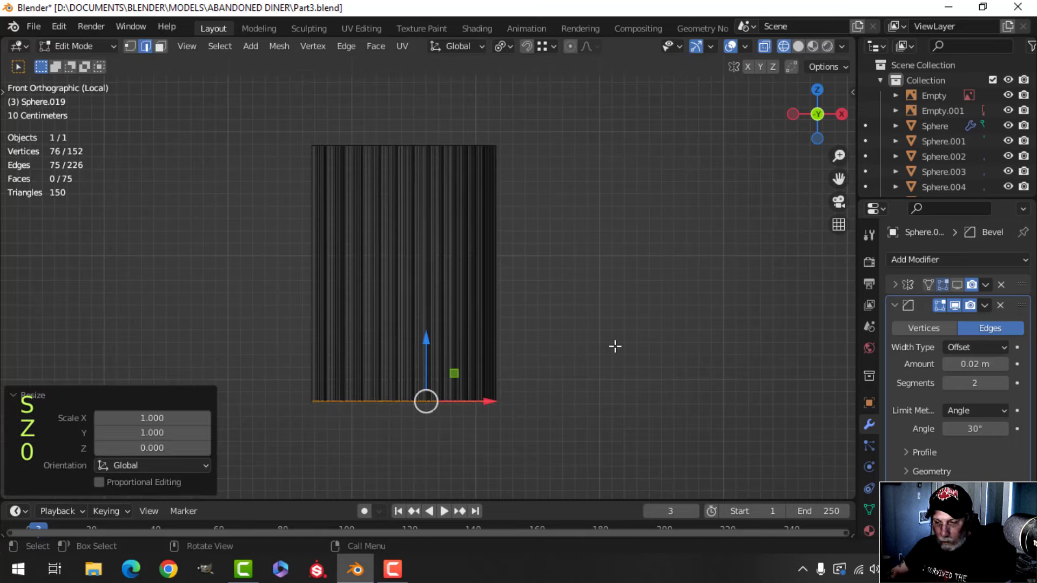
Return the ribbed panel to solid shading and Object Mode, then exit local view with the panel selected
{"action": "key", "text": "z"}
{"action": "left_click", "coordinate": [721, 345]}
{"action": "key", "text": "Tab"}
{"action": "key", "text": "alt+a"}
{"action": "mouse_move", "coordinate": [646, 321]}
{"action": "middle_mouse_down"}
{"action": "mouse_move", "coordinate": [536, 312]}
{"action": "mouse_move", "coordinate": [414, 369]}
{"action": "mouse_move", "coordinate": [494, 323]}
{"action": "mouse_move", "coordinate": [485, 306]}
{"action": "mouse_move", "coordinate": [384, 296]}
{"action": "mouse_move", "coordinate": [403, 281]}
{"action": "mouse_move", "coordinate": [494, 281]}
{"action": "mouse_move", "coordinate": [512, 255]}
{"action": "middle_mouse_up"}
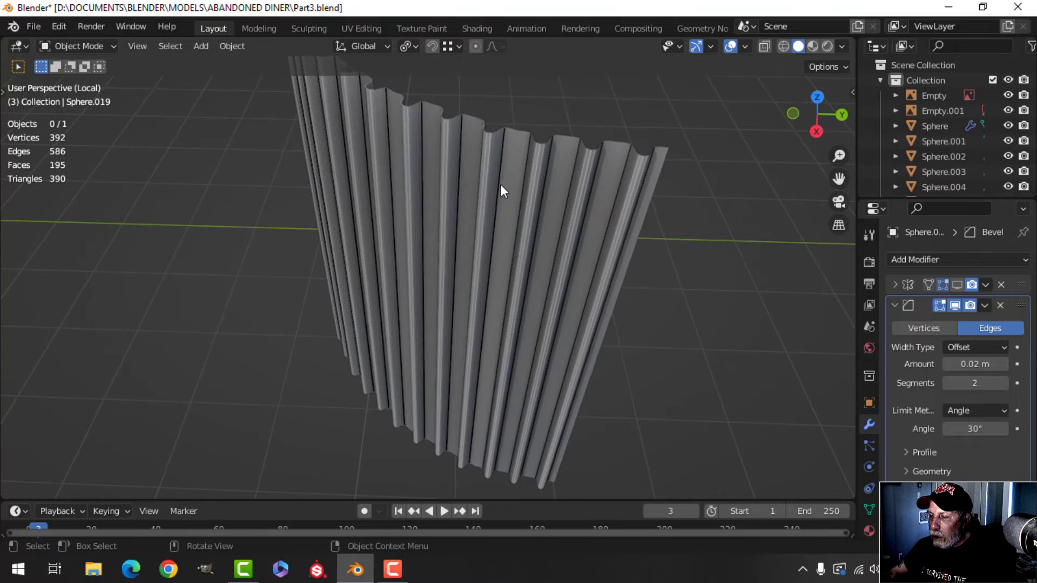
{"action": "left_click", "coordinate": [490, 160]}
{"action": "right_click", "coordinate": [490, 161]}
{"action": "left_click", "coordinate": [492, 161]}
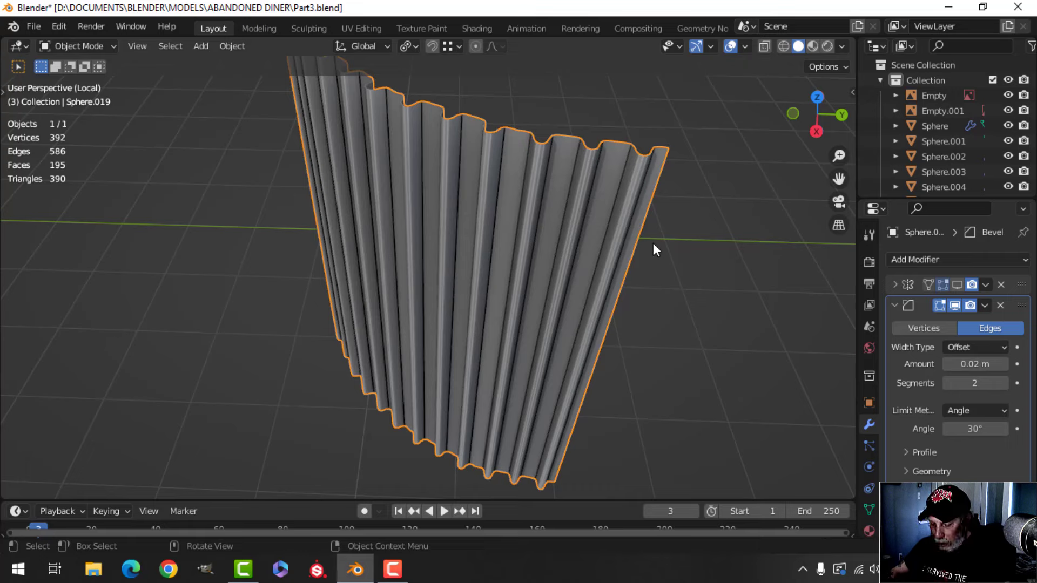
{"action": "key", "text": "slash"}
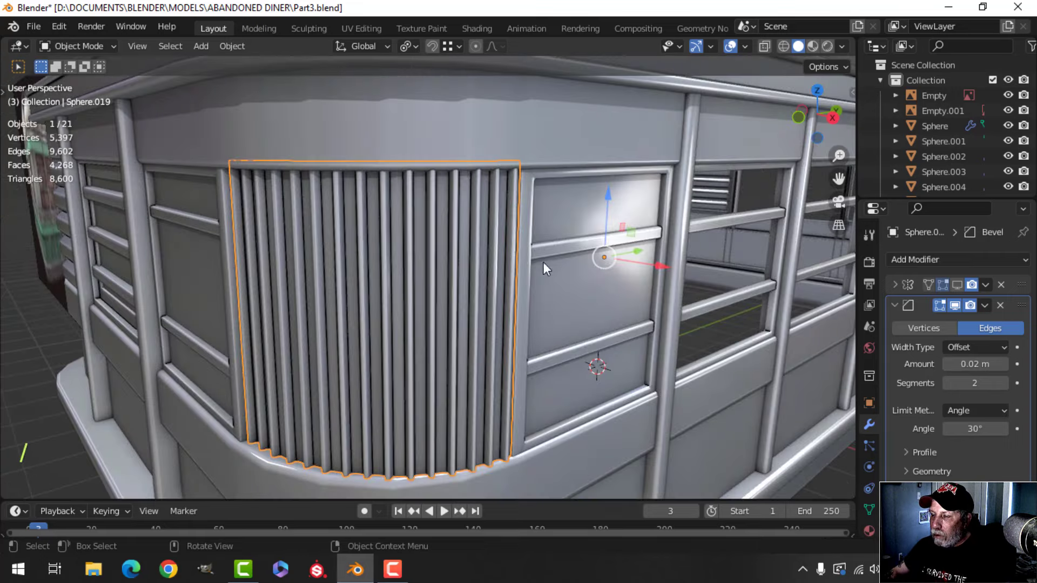
Inspect how the ribbed panel's ribs and edges fit within the diner's curved corner
{"action": "key", "text": "a"}
{"action": "key", "text": "alt+a"}
{"action": "left_click", "coordinate": [421, 261]}
{"action": "middle_click_drag", "start_coordinate": [391, 286], "coordinate": [427, 272], "text": "shift"}
{"action": "middle_click_drag", "start_coordinate": [426, 273], "coordinate": [456, 271]}
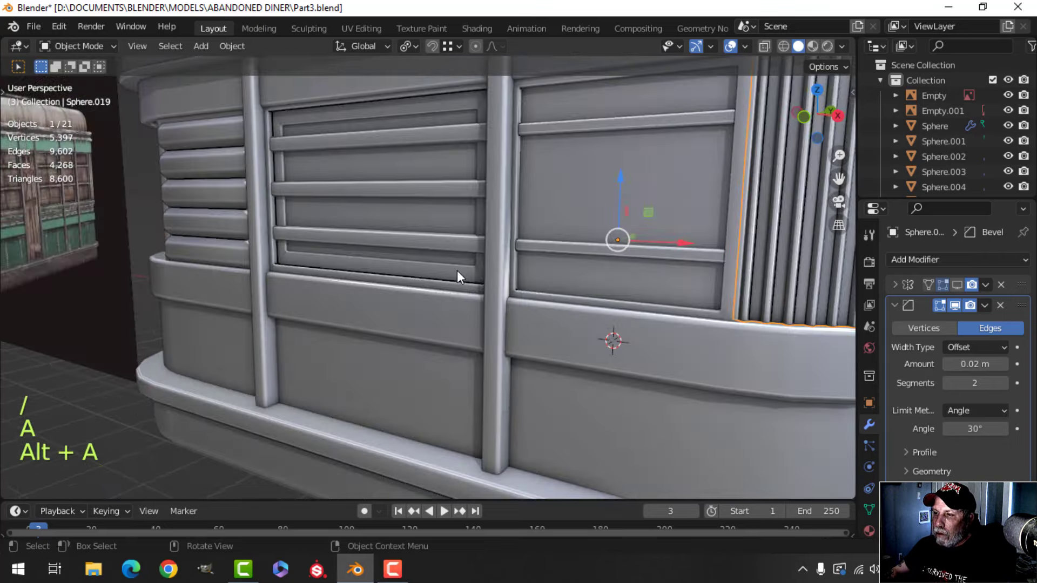
{"action": "scroll", "coordinate": [706, 268], "scroll_direction": "up", "scroll_amount": 1}
{"action": "key", "text": "alt+a"}
{"action": "middle_click_drag", "start_coordinate": [706, 268], "coordinate": [487, 251], "text": "shift"}
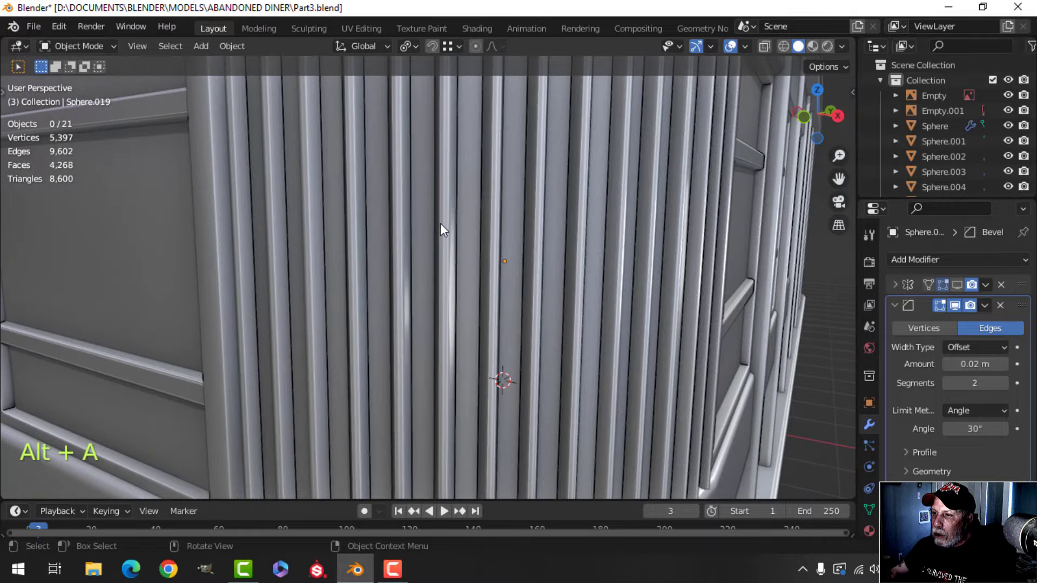
{"action": "scroll", "coordinate": [473, 237], "scroll_direction": "down", "scroll_amount": 6}
{"action": "scroll", "coordinate": [463, 247], "scroll_direction": "up", "scroll_amount": 6}
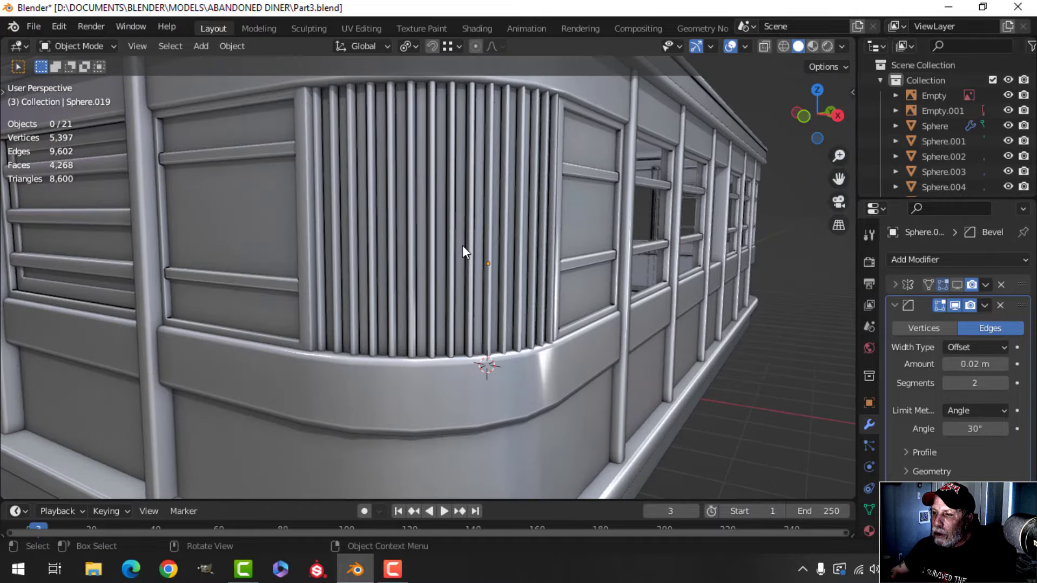
{"action": "middle_click_drag", "start_coordinate": [462, 246], "coordinate": [540, 281], "text": "shift"}
{"action": "middle_click_drag", "start_coordinate": [543, 281], "coordinate": [494, 253], "text": "shift"}
{"action": "middle_click_drag", "start_coordinate": [400, 254], "coordinate": [446, 264]}
Nudge the ribbed panel's entire mesh slightly inward along X in Edit Mode
{"action": "left_click", "coordinate": [491, 278]}
{"action": "key", "text": "Tab"}
{"action": "key", "text": "a"}
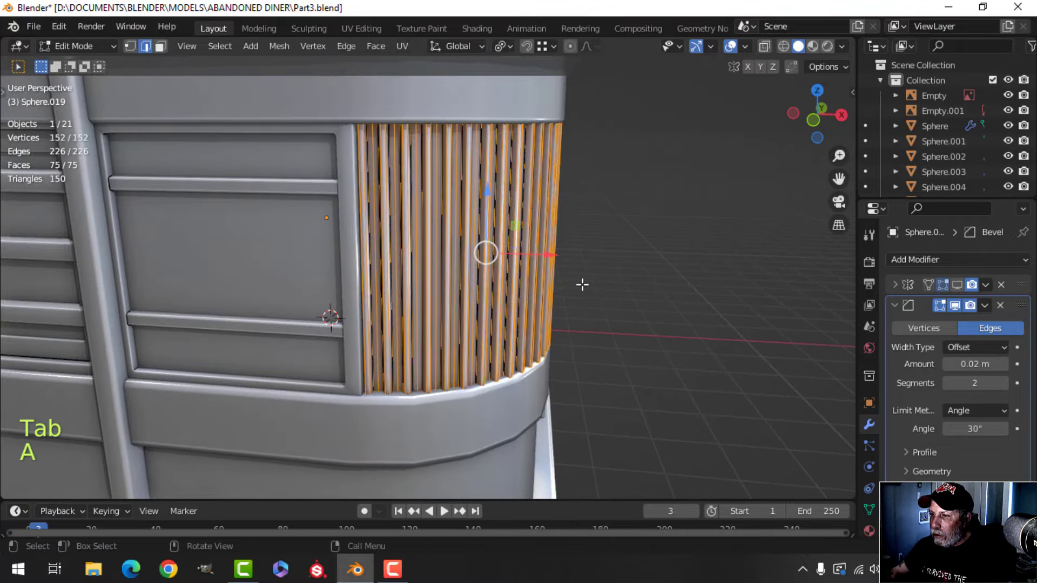
{"action": "middle_click_drag", "start_coordinate": [581, 284], "coordinate": [520, 307], "text": "shift"}
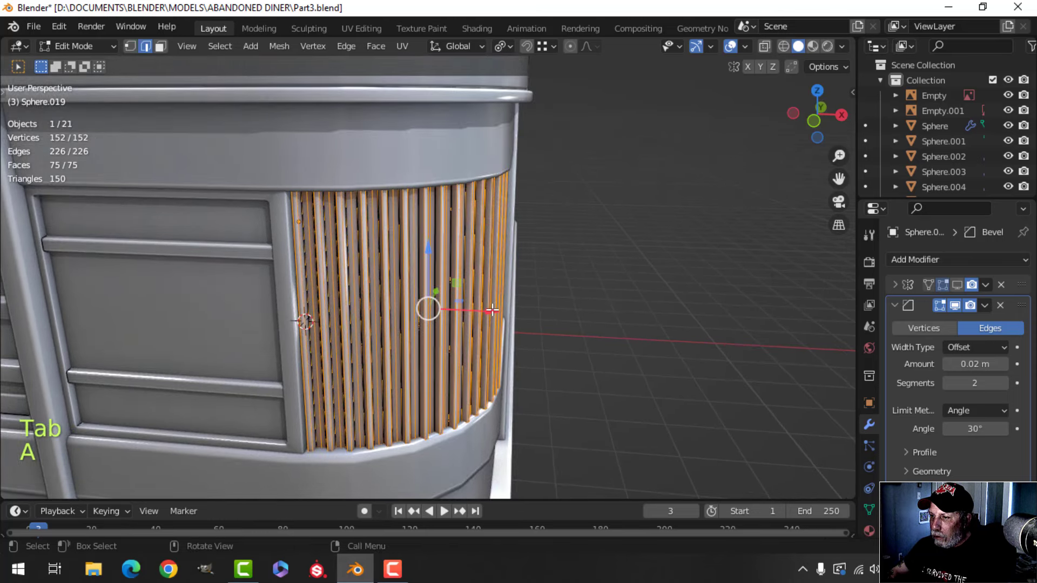
{"action": "mouse_move", "coordinate": [491, 310]}
{"action": "left_mouse_down"}
{"action": "mouse_move", "coordinate": [536, 315]}
{"action": "mouse_move", "coordinate": [489, 309]}
{"action": "left_mouse_up"}
{"action": "key", "text": "Tab"}
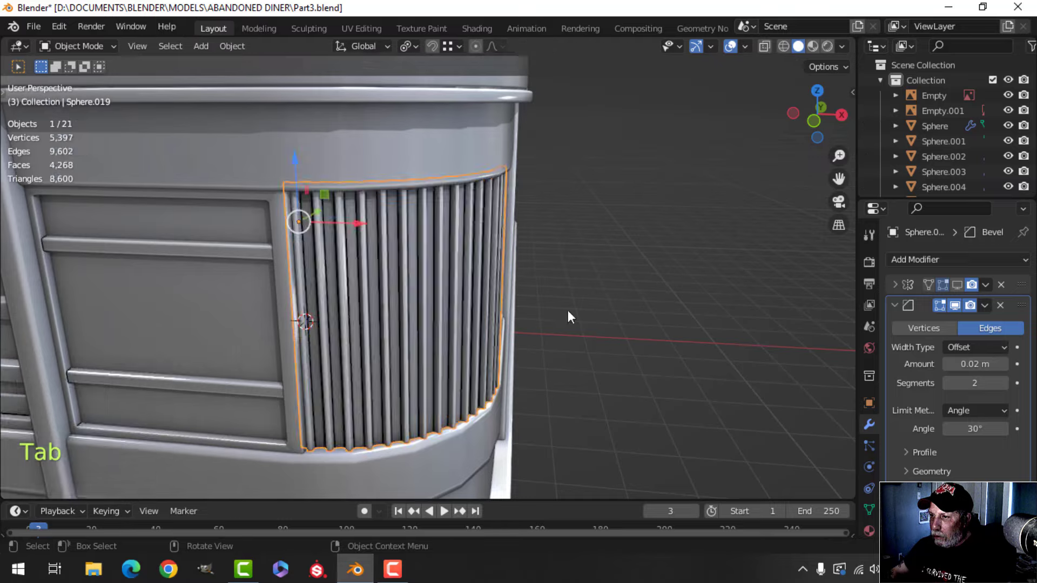
Check the adjusted ribbed corner against the whole diner and save the file
{"action": "middle_click_drag", "start_coordinate": [491, 307], "coordinate": [490, 268]}
{"action": "key", "text": "alt+a"}
{"action": "scroll", "coordinate": [516, 282], "scroll_direction": "up", "scroll_amount": 4}
{"action": "scroll", "coordinate": [471, 295], "scroll_direction": "down", "scroll_amount": 6}
{"action": "scroll", "coordinate": [490, 267], "scroll_direction": "down", "scroll_amount": 3}
{"action": "scroll", "coordinate": [472, 266], "scroll_direction": "down", "scroll_amount": 4}
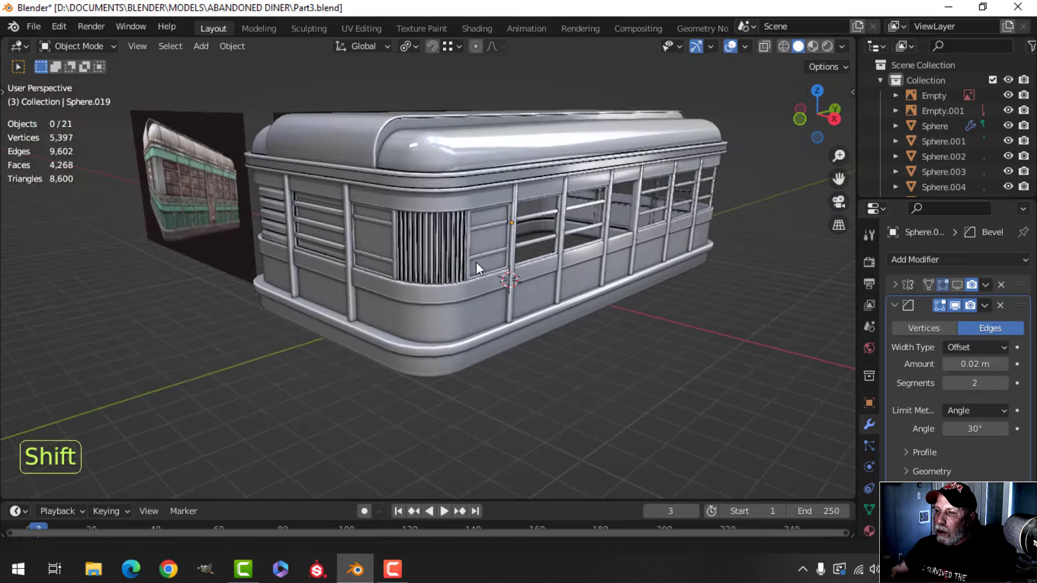
{"action": "middle_click_drag", "start_coordinate": [513, 263], "coordinate": [406, 272]}
{"action": "scroll", "coordinate": [421, 266], "scroll_direction": "down", "scroll_amount": 2}
{"action": "middle_click_drag", "start_coordinate": [406, 272], "coordinate": [441, 256]}
{"action": "scroll", "coordinate": [452, 269], "scroll_direction": "up", "scroll_amount": 3}
{"action": "scroll", "coordinate": [422, 307], "scroll_direction": "up", "scroll_amount": 3}
{"action": "scroll", "coordinate": [442, 263], "scroll_direction": "down", "scroll_amount": 2}
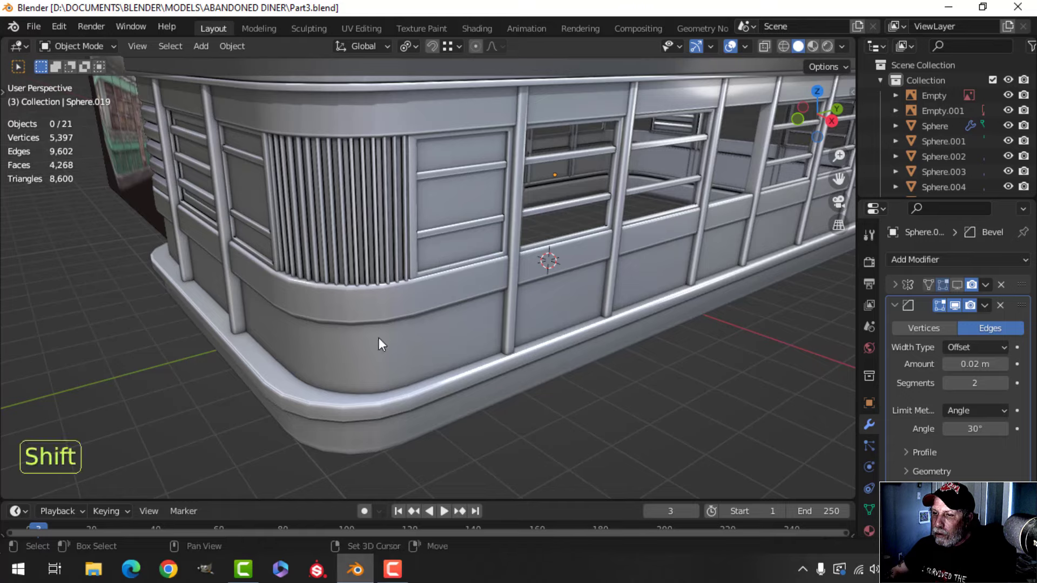
Select the diner's base trim and open its mesh for editing in a right-side wireframe view
{"action": "middle_click_drag", "start_coordinate": [381, 343], "coordinate": [445, 273], "text": "shift"}
{"action": "left_click", "coordinate": [409, 266]}
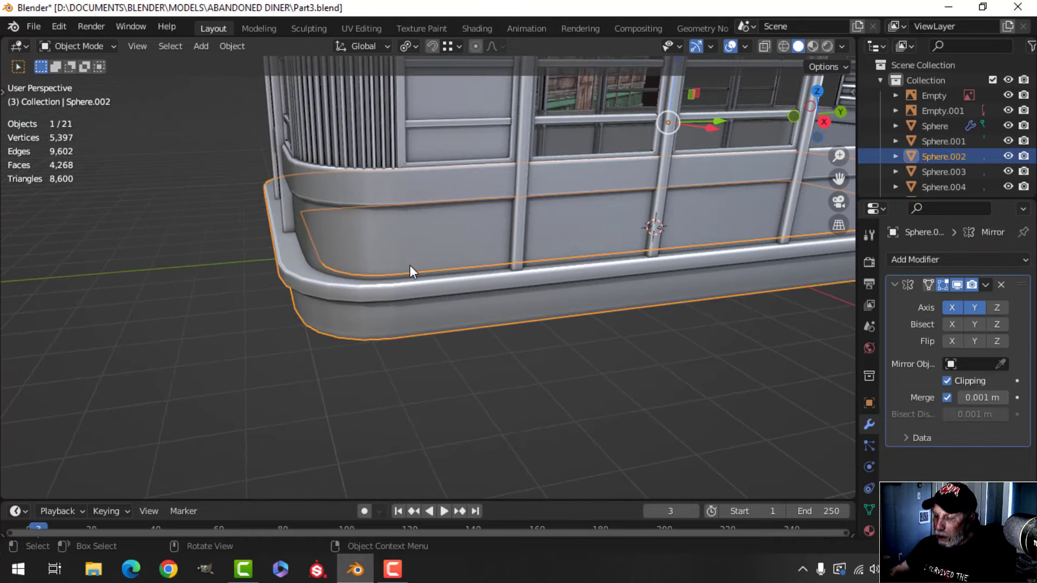
{"action": "scroll", "coordinate": [409, 266], "scroll_direction": "down", "scroll_amount": 6}
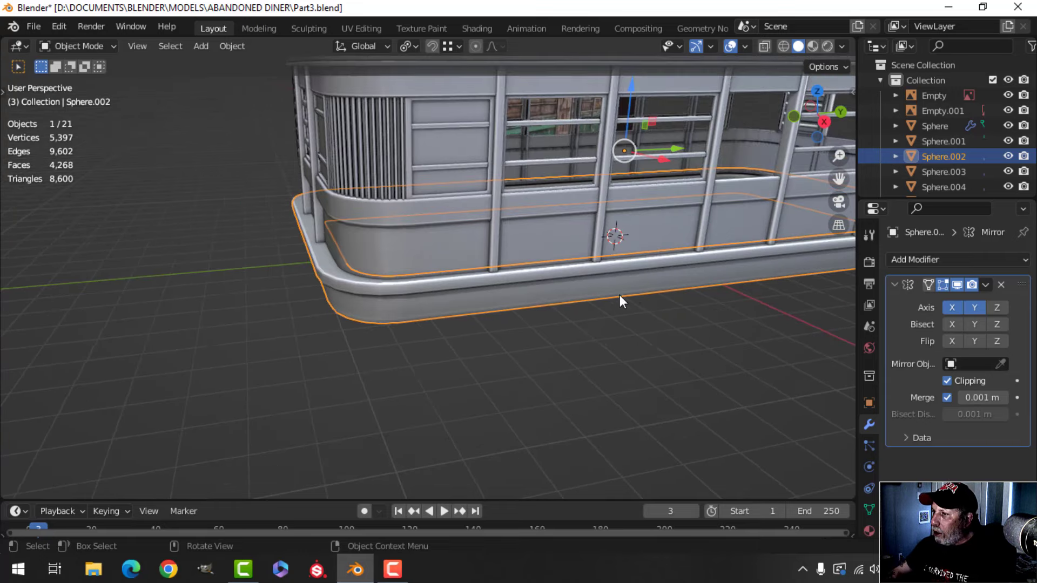
{"action": "middle_click_drag", "start_coordinate": [655, 293], "coordinate": [483, 284], "text": "shift"}
{"action": "middle_click_drag", "start_coordinate": [311, 280], "coordinate": [501, 277], "text": "shift"}
{"action": "middle_click_drag", "start_coordinate": [402, 281], "coordinate": [440, 290]}
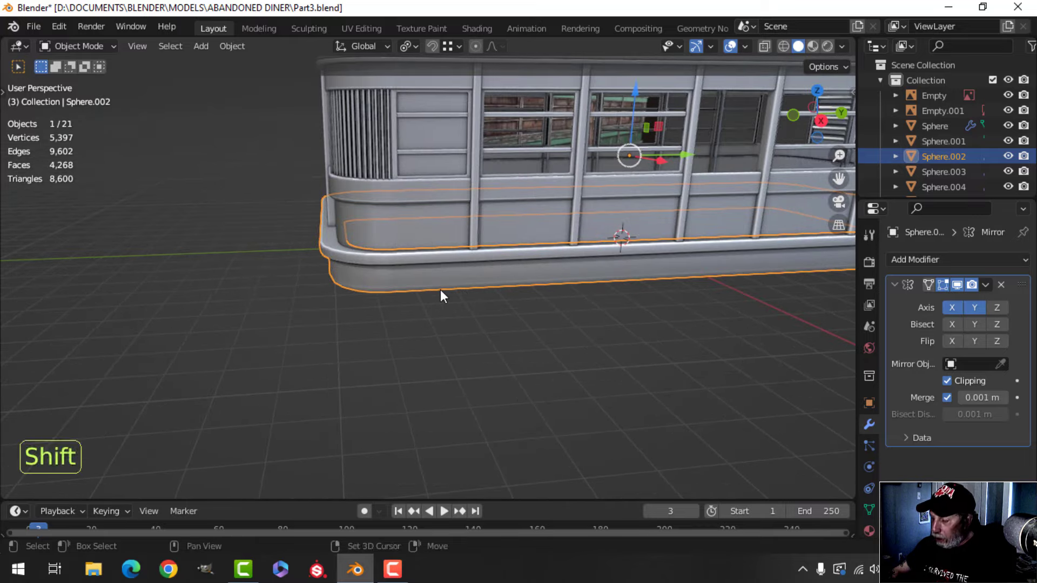
{"action": "key", "text": "KP_3"}
{"action": "key", "text": "Tab"}
{"action": "key", "text": "z"}
{"action": "left_click", "coordinate": [345, 289]}
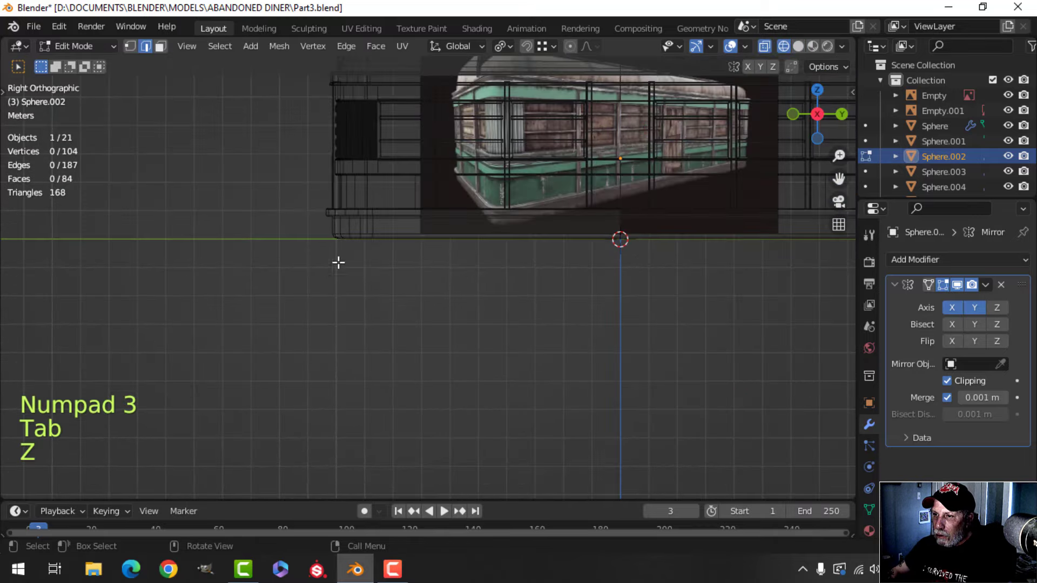
Move the base trim's rounded corner section 0.07852 m along Y, closer to the diner wall
{"action": "scroll", "coordinate": [340, 264], "scroll_direction": "up", "scroll_amount": 3}
{"action": "middle_click_drag", "start_coordinate": [342, 264], "coordinate": [428, 359], "text": "shift"}
{"action": "key", "text": "alt+a"}
{"action": "key", "text": "b"}
{"action": "left_click_drag", "start_coordinate": [300, 224], "coordinate": [427, 313]}
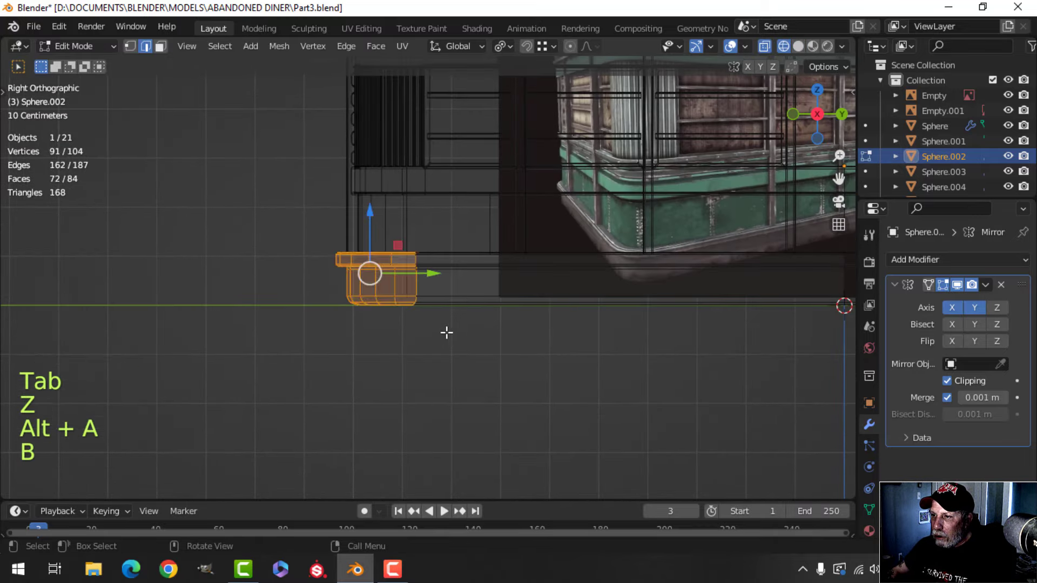
{"action": "mouse_move", "coordinate": [447, 331]}
{"action": "middle_mouse_down", "text": "shift"}
{"action": "mouse_move", "coordinate": [455, 382]}
{"action": "mouse_move", "coordinate": [445, 369]}
{"action": "mouse_move", "coordinate": [446, 319]}
{"action": "mouse_move", "coordinate": [456, 375]}
{"action": "mouse_move", "coordinate": [444, 286]}
{"action": "middle_mouse_up", "text": "shift"}
{"action": "key", "text": "z"}
{"action": "left_click", "coordinate": [544, 363]}
{"action": "scroll", "coordinate": [456, 375], "scroll_direction": "up", "scroll_amount": 4}
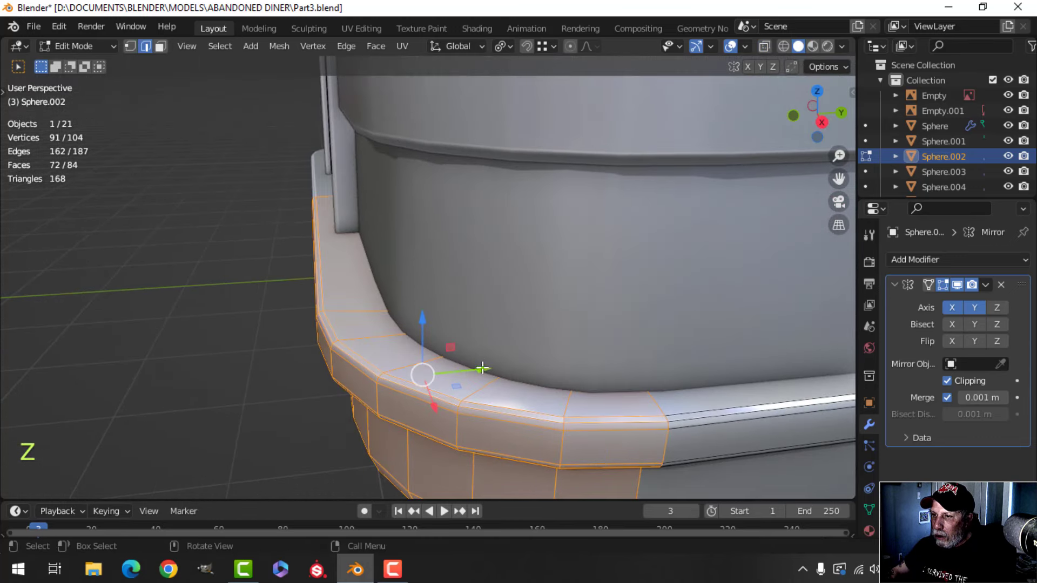
{"action": "left_click_drag", "start_coordinate": [485, 366], "coordinate": [500, 366]}
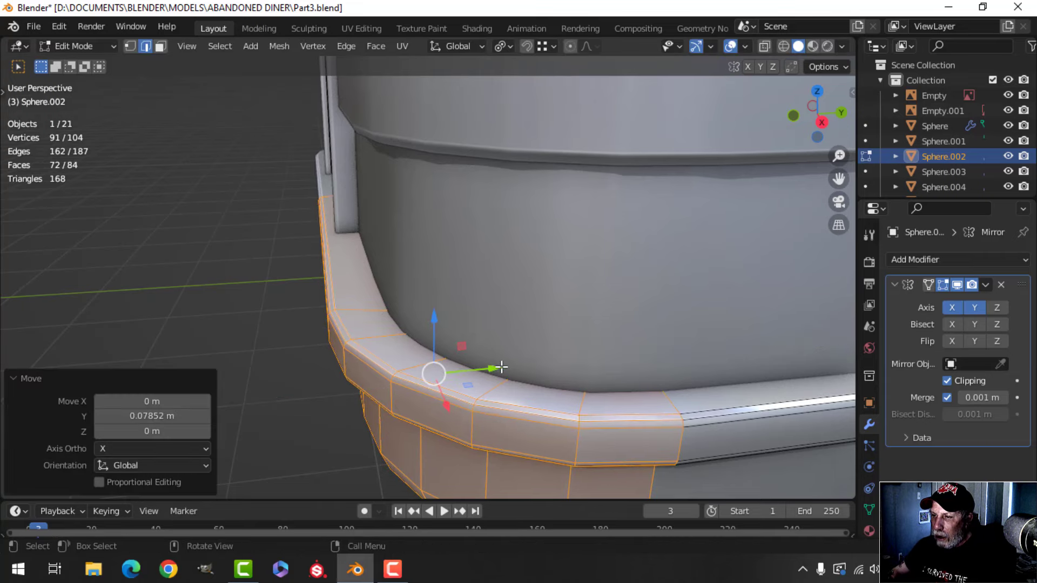
Inspect the base trim's rounded corner and its overhang around the curved wall
{"action": "scroll", "coordinate": [500, 366], "scroll_direction": "down", "scroll_amount": 2}
{"action": "key", "text": "alt+a"}
{"action": "middle_click_drag", "start_coordinate": [446, 357], "coordinate": [402, 351]}
{"action": "scroll", "coordinate": [454, 370], "scroll_direction": "down", "scroll_amount": 4}
{"action": "middle_click_drag", "start_coordinate": [402, 351], "coordinate": [416, 373]}
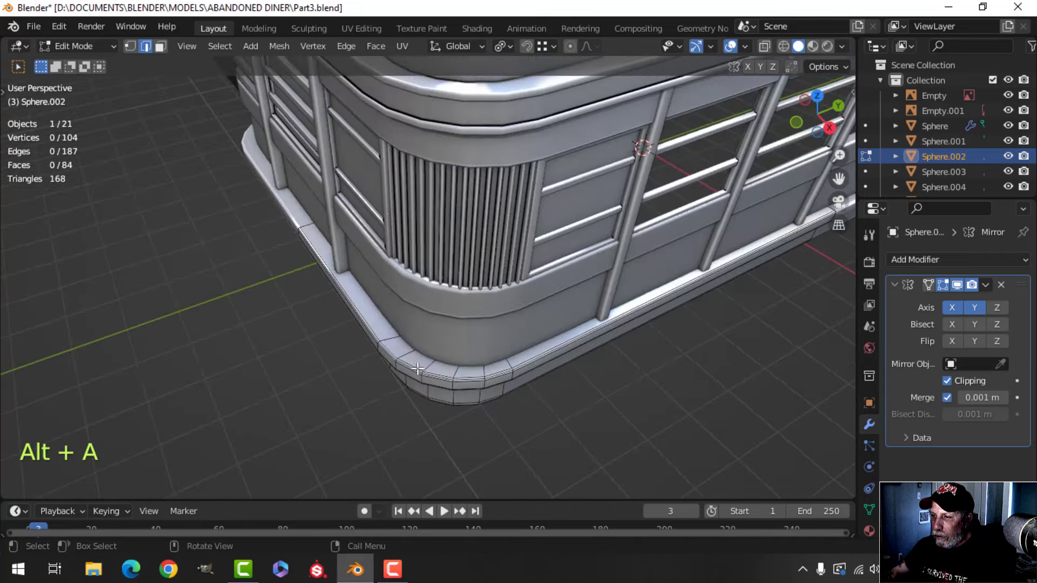
{"action": "scroll", "coordinate": [418, 372], "scroll_direction": "up", "scroll_amount": 4}
{"action": "middle_click_drag", "start_coordinate": [488, 349], "coordinate": [469, 328], "text": "shift"}
{"action": "scroll", "coordinate": [469, 328], "scroll_direction": "up", "scroll_amount": 3}
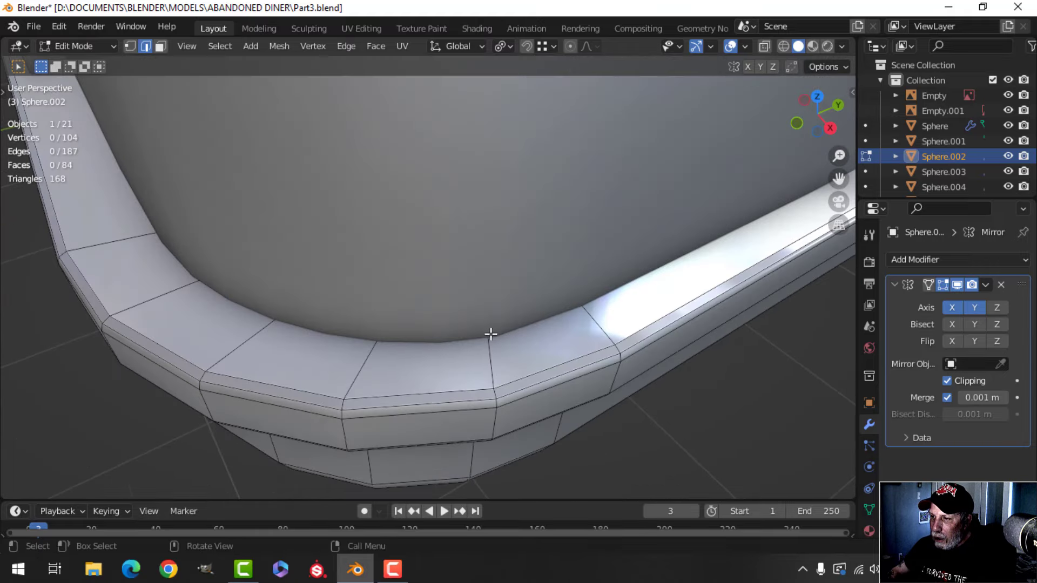
Try adding an edge loop along the base trim's top face near its outer edge
{"action": "key", "text": "ctrl+r"}
{"action": "left_click", "coordinate": [589, 335]}
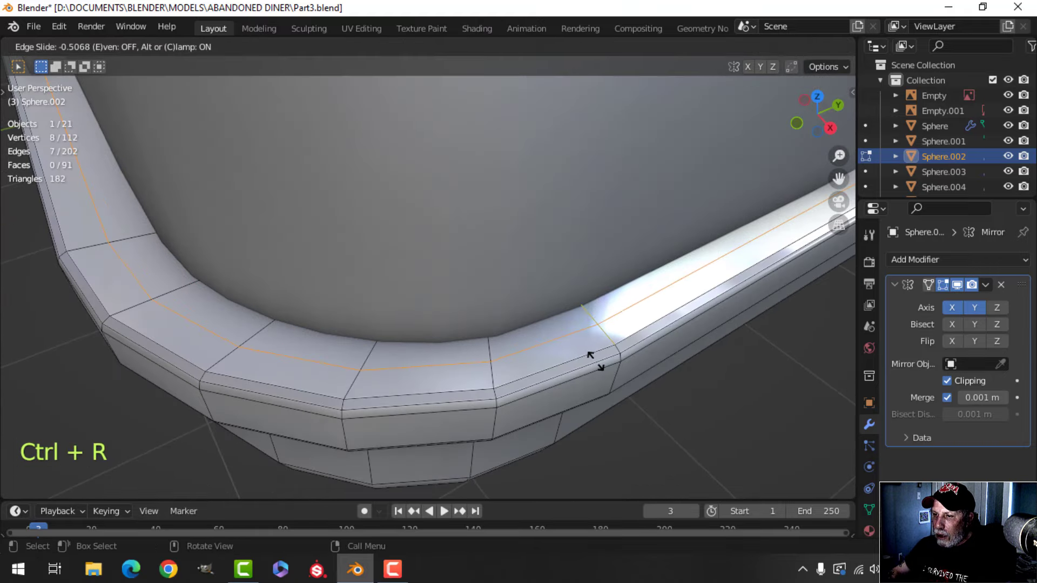
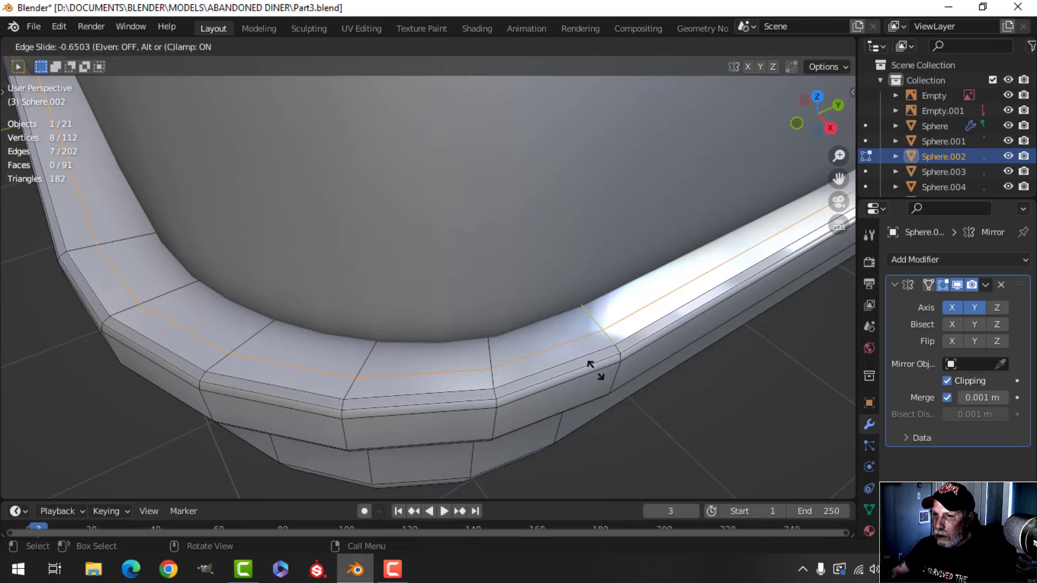
{"action": "left_click", "coordinate": [597, 373]}
{"action": "scroll", "coordinate": [598, 373], "scroll_direction": "down", "scroll_amount": 4}
{"action": "middle_click_drag", "start_coordinate": [348, 277], "coordinate": [393, 336], "text": "shift"}
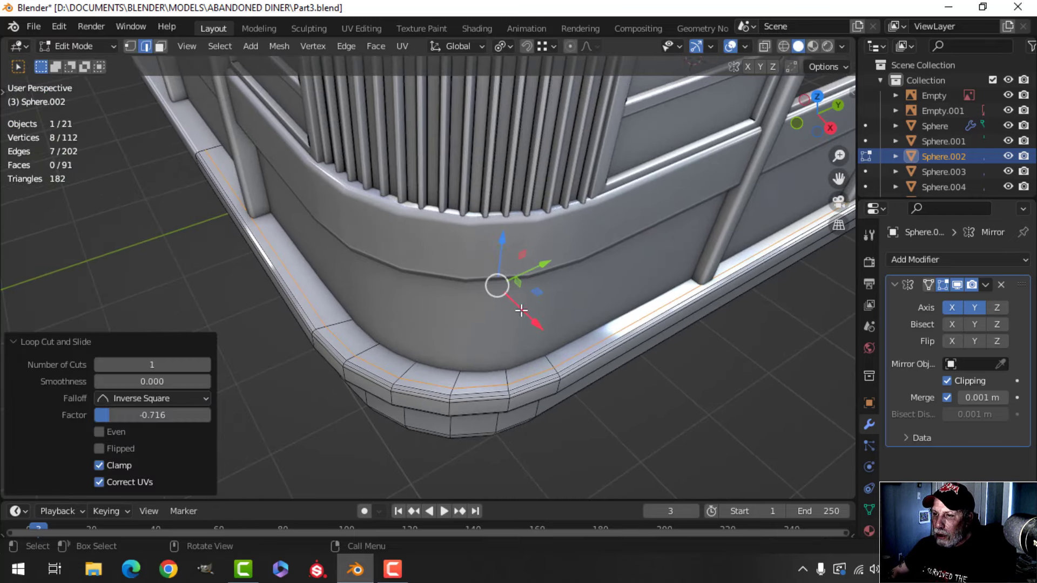
{"action": "key", "text": "ctrl+z"}
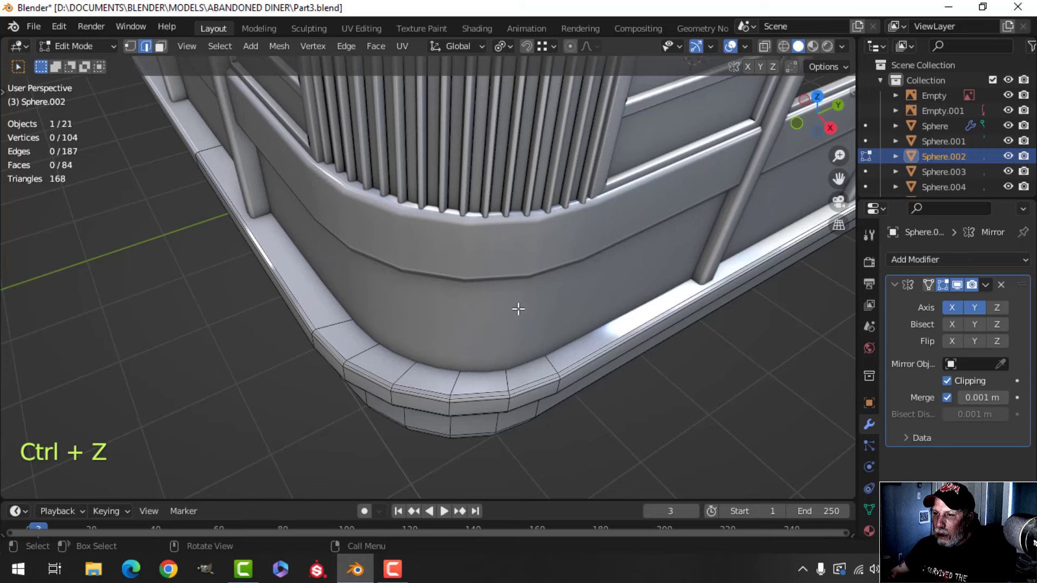
Add an edge loop along the base trim's top face at slide factor -0.790 and bevel it 0.0113 m wide with one segment
{"action": "key", "text": "ctrl+r"}
{"action": "left_click", "coordinate": [337, 321]}
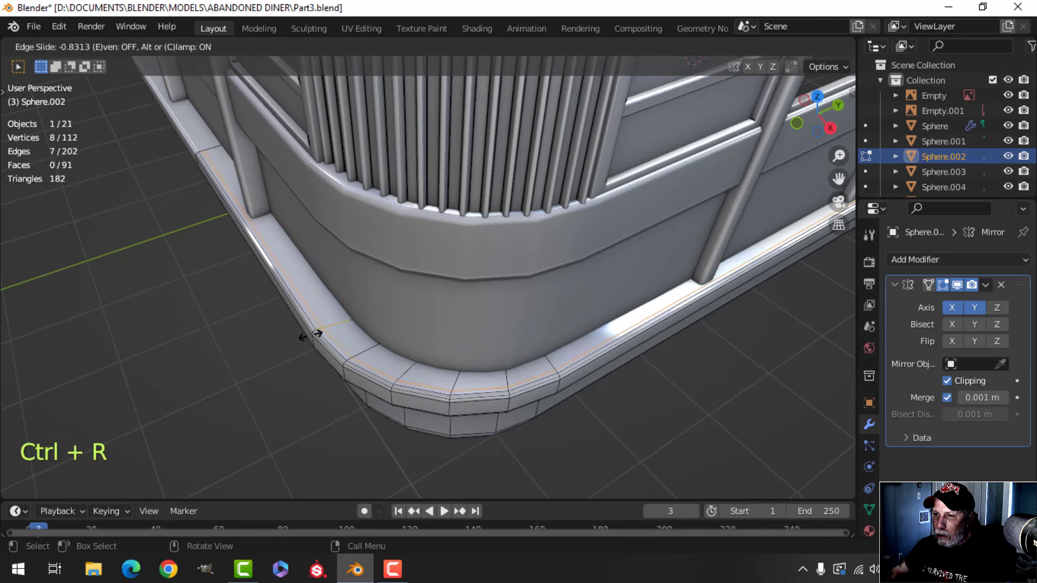
{"action": "left_click", "coordinate": [312, 335]}
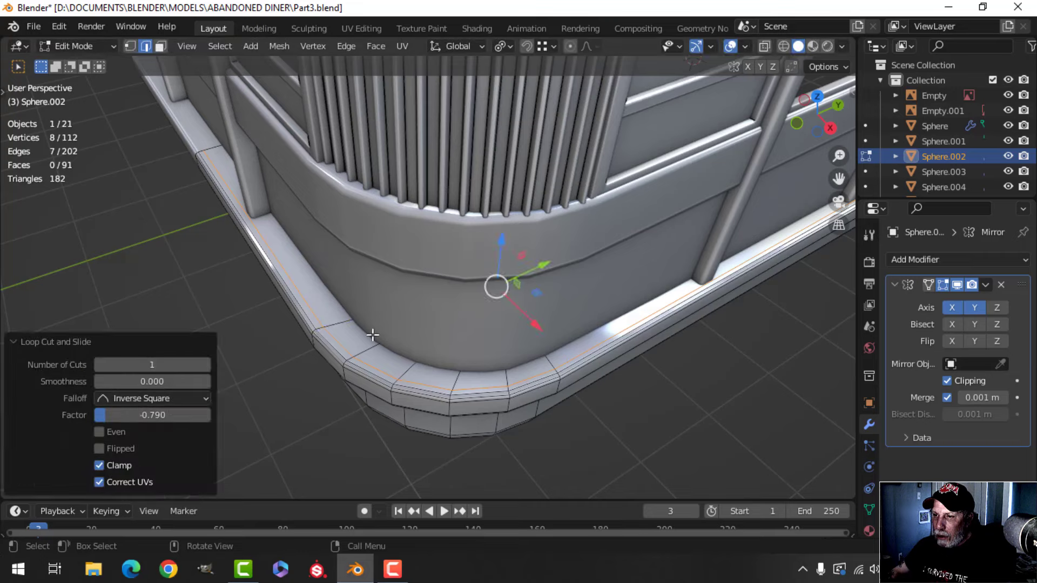
{"action": "scroll", "coordinate": [373, 336], "scroll_direction": "up", "scroll_amount": 4}
{"action": "middle_click_drag", "start_coordinate": [373, 336], "coordinate": [460, 250], "text": "shift"}
{"action": "scroll", "coordinate": [437, 282], "scroll_direction": "down", "scroll_amount": 2}
{"action": "key", "text": "ctrl+b"}
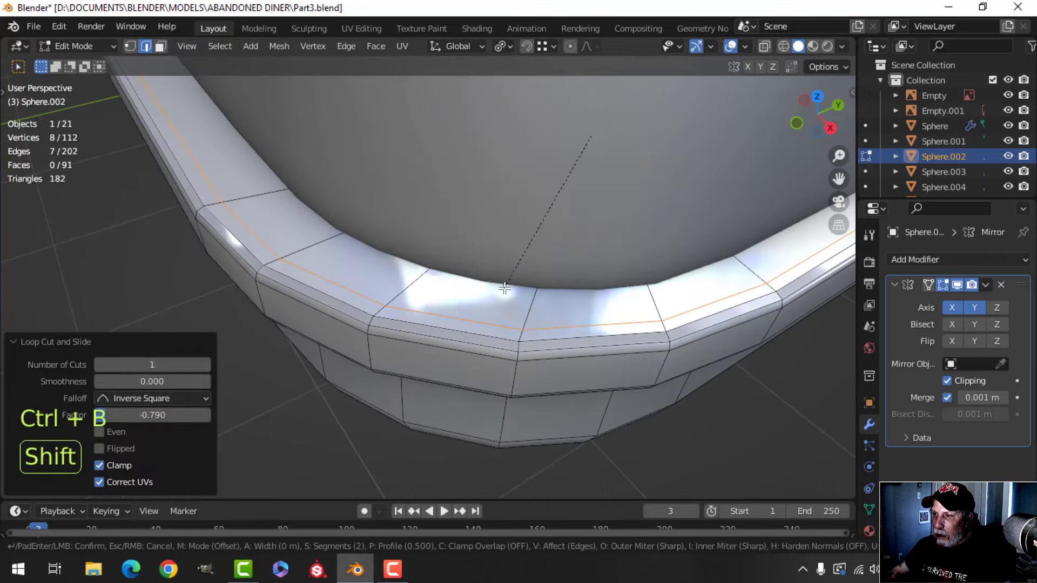
{"action": "left_click", "coordinate": [479, 303]}
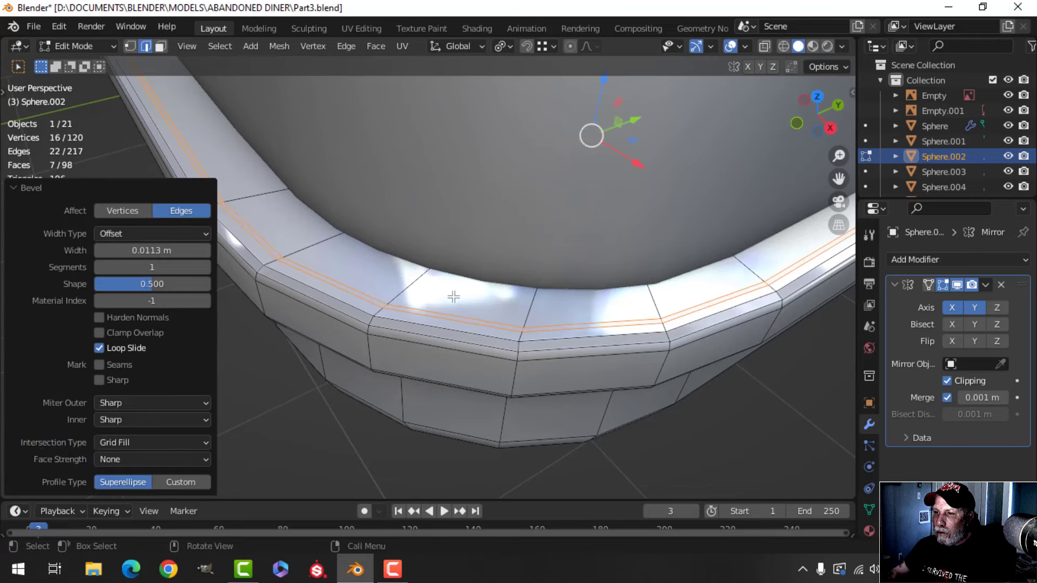
Extrude the narrow face strip about 0.027 m inward to cut a groove along the base trim's top
{"action": "scroll", "coordinate": [514, 217], "scroll_direction": "down", "scroll_amount": 3}
{"action": "middle_click_drag", "start_coordinate": [514, 217], "coordinate": [503, 176], "text": "shift"}
{"action": "key", "text": "e"}
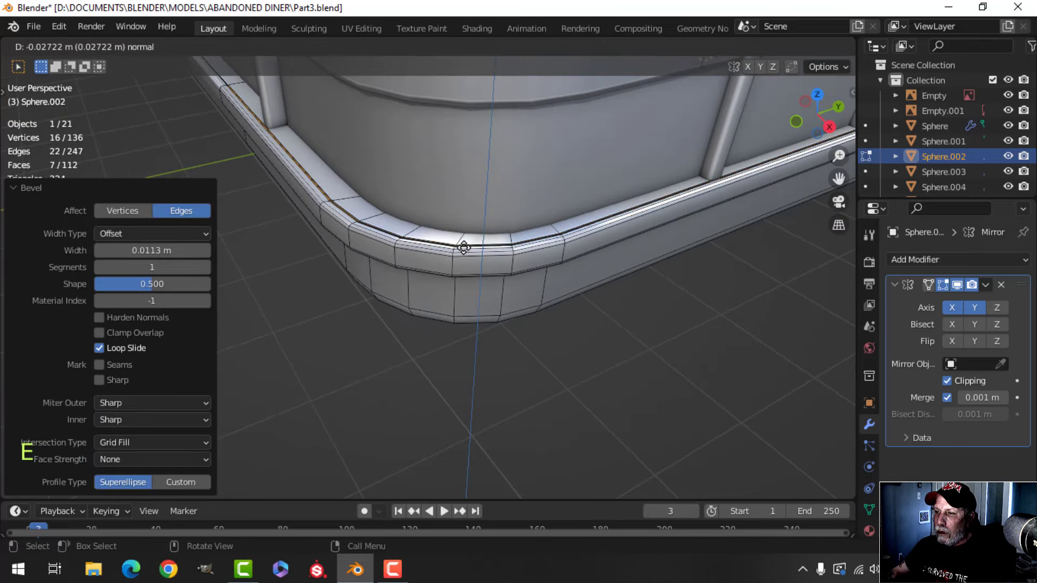
{"action": "left_click", "coordinate": [463, 247]}
{"action": "key", "text": "Tab"}
{"action": "middle_click_drag", "start_coordinate": [570, 255], "coordinate": [549, 262]}
{"action": "key", "text": "alt+a"}
{"action": "scroll", "coordinate": [464, 263], "scroll_direction": "down", "scroll_amount": 3}
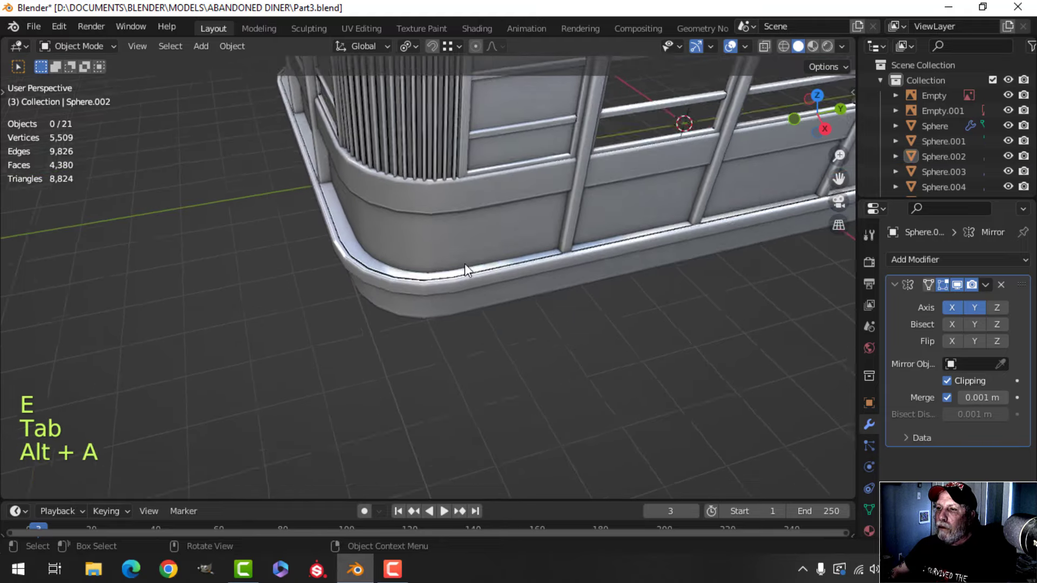
{"action": "middle_click_drag", "start_coordinate": [464, 264], "coordinate": [414, 255]}
{"action": "scroll", "coordinate": [410, 277], "scroll_direction": "up", "scroll_amount": 4}
Bevel the groove's two upper edge loops about 0.0073 m wide with two segments
{"action": "key", "text": "Tab"}
{"action": "key", "text": "alt+a"}
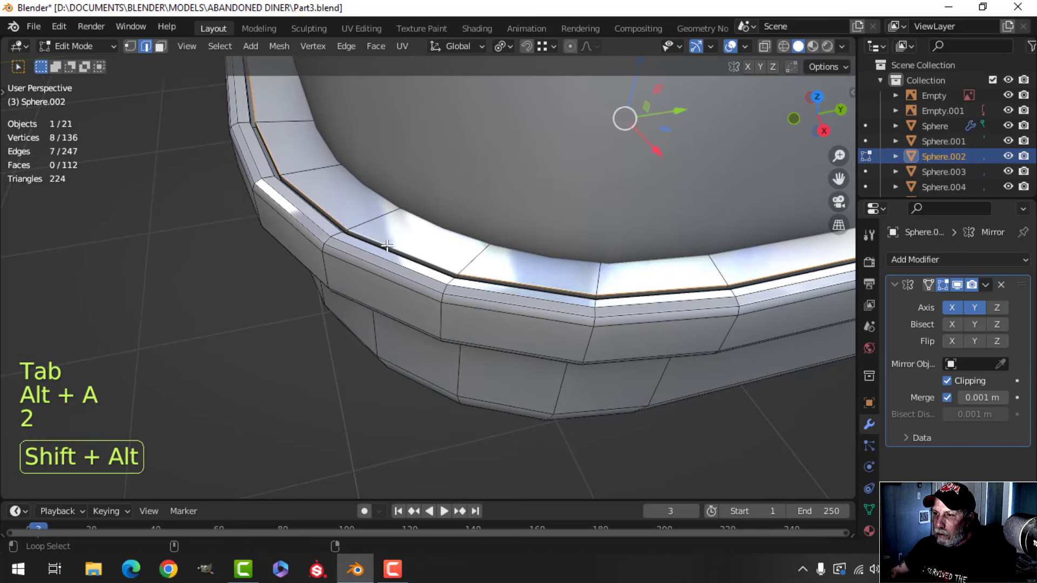
{"action": "left_click", "coordinate": [318, 217], "text": "alt+shift"}
{"action": "middle_click_drag", "start_coordinate": [318, 217], "coordinate": [372, 237], "text": "shift"}
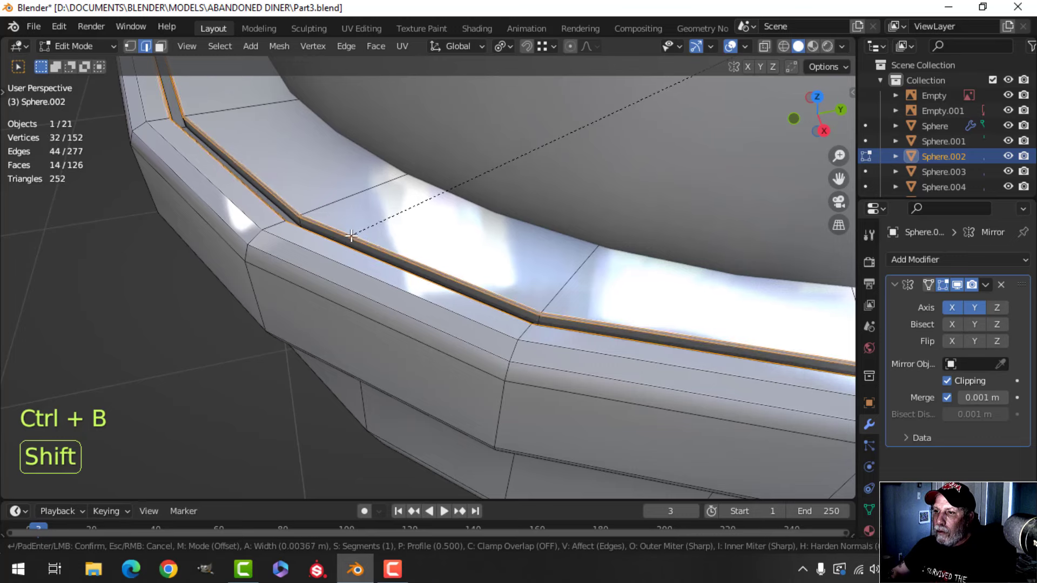
{"action": "mouse_move", "coordinate": [345, 237]}
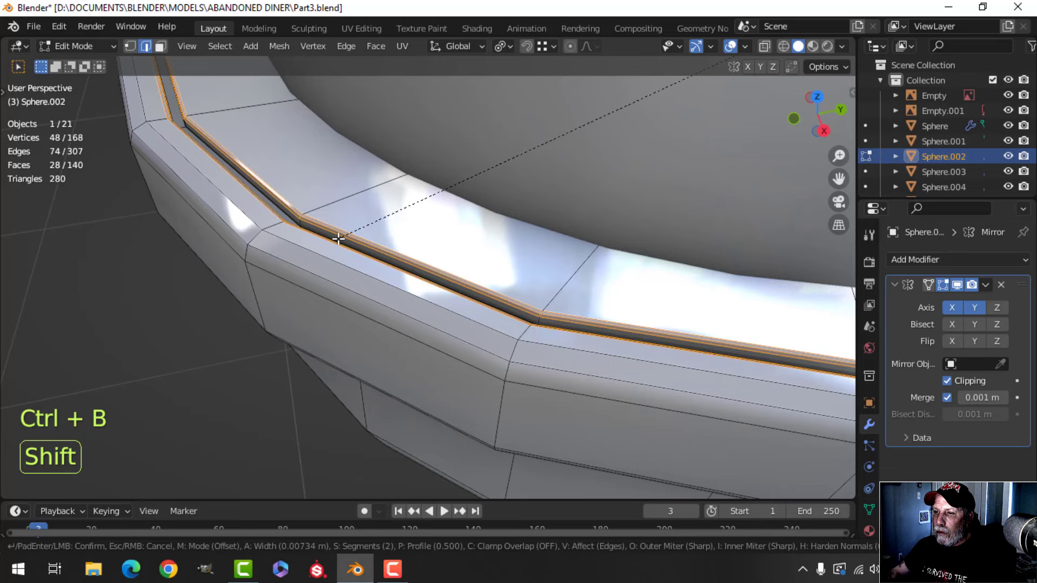
{"action": "left_click", "coordinate": [338, 238]}
{"action": "key", "text": "Tab"}
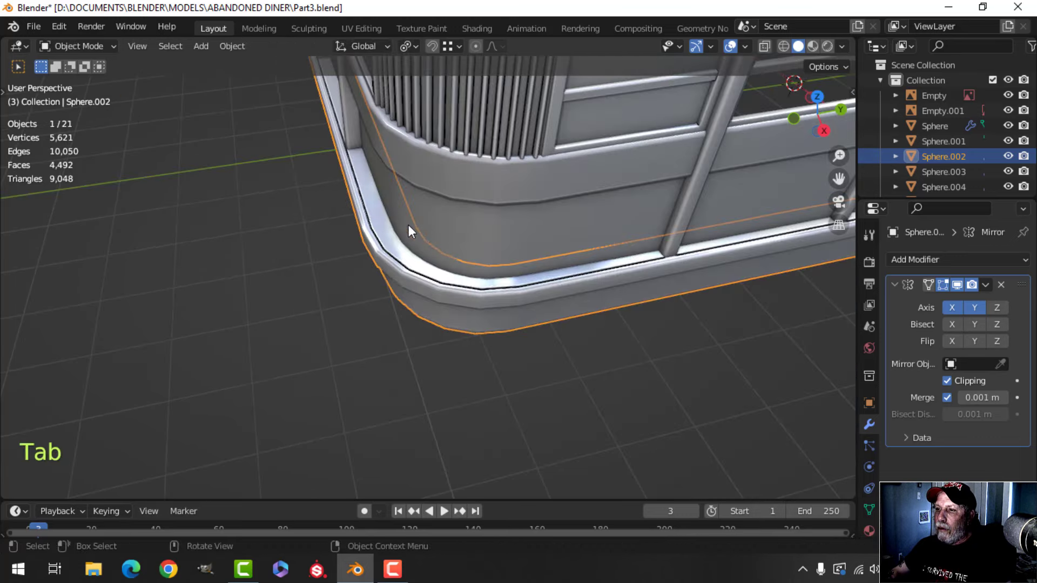
Examine the beveled groove and the base trim's corner from several sides of the diner
{"action": "key", "text": "alt+a"}
{"action": "middle_click_drag", "start_coordinate": [487, 255], "coordinate": [504, 302], "text": "shift"}
{"action": "scroll", "coordinate": [565, 262], "scroll_direction": "up", "scroll_amount": 3}
{"action": "scroll", "coordinate": [559, 259], "scroll_direction": "down", "scroll_amount": 5}
{"action": "scroll", "coordinate": [480, 287], "scroll_direction": "up", "scroll_amount": 3}
{"action": "scroll", "coordinate": [473, 287], "scroll_direction": "down", "scroll_amount": 3}
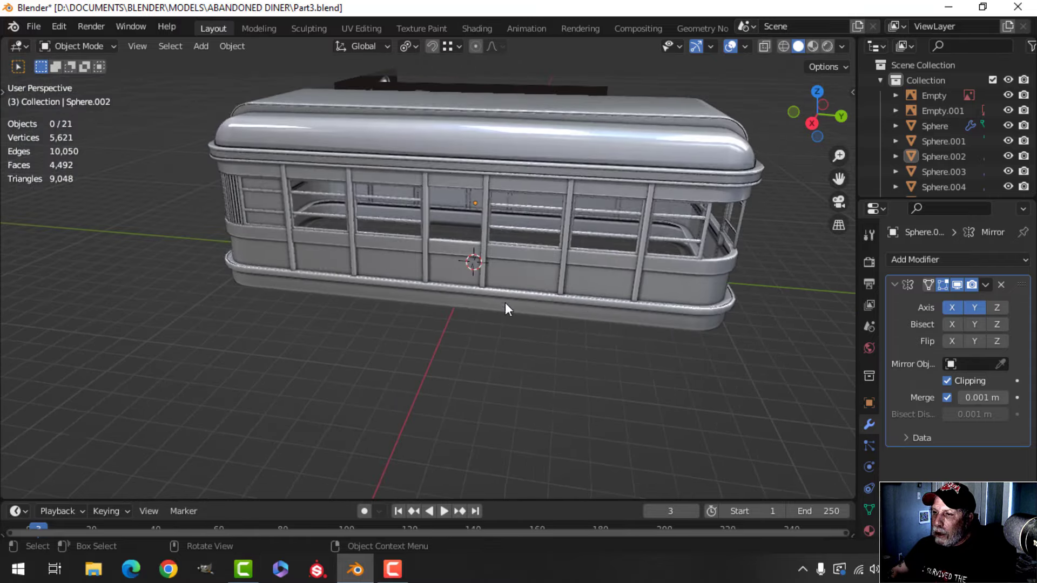
{"action": "middle_click_drag", "start_coordinate": [360, 318], "coordinate": [533, 281]}
{"action": "scroll", "coordinate": [414, 287], "scroll_direction": "up", "scroll_amount": 5}
{"action": "middle_click_drag", "start_coordinate": [362, 281], "coordinate": [421, 287], "text": "shift"}
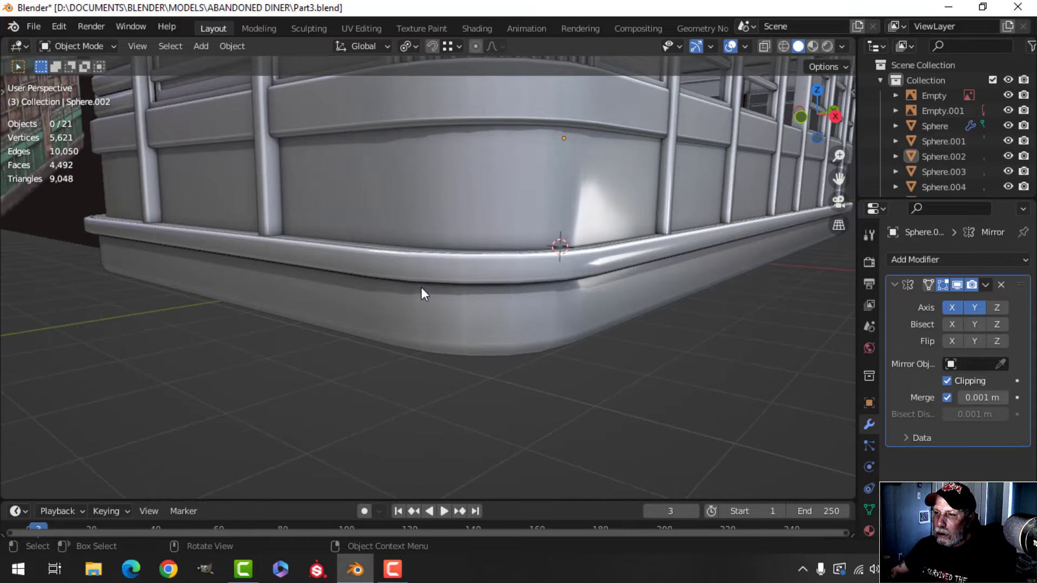
Scale the upper and lower edge loops of the trim lip's outer face apart along Z
{"action": "key", "text": "Tab"}
{"action": "middle_click_drag", "start_coordinate": [491, 278], "coordinate": [453, 295]}
{"action": "key", "text": "alt+a"}
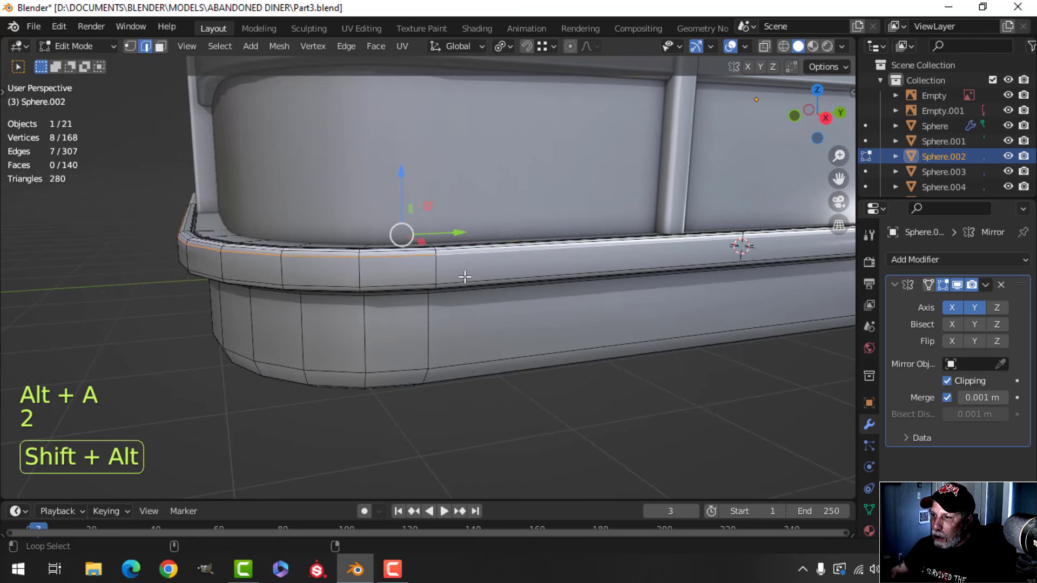
{"action": "key", "text": "s"}
{"action": "key", "text": "z"}
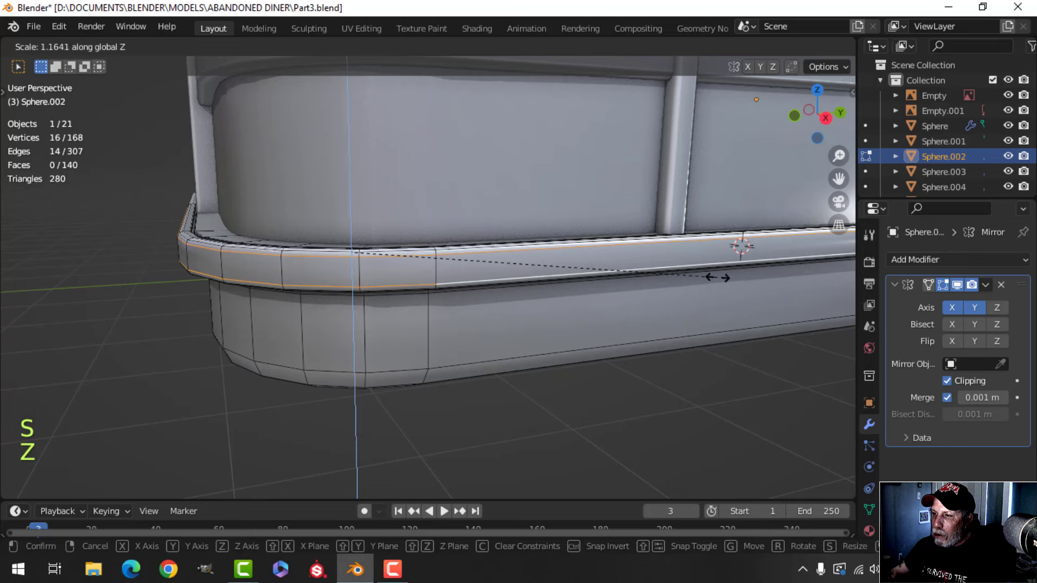
{"action": "left_click", "coordinate": [765, 273]}
{"action": "key", "text": "Tab"}
{"action": "middle_click_drag", "start_coordinate": [567, 227], "coordinate": [500, 212]}
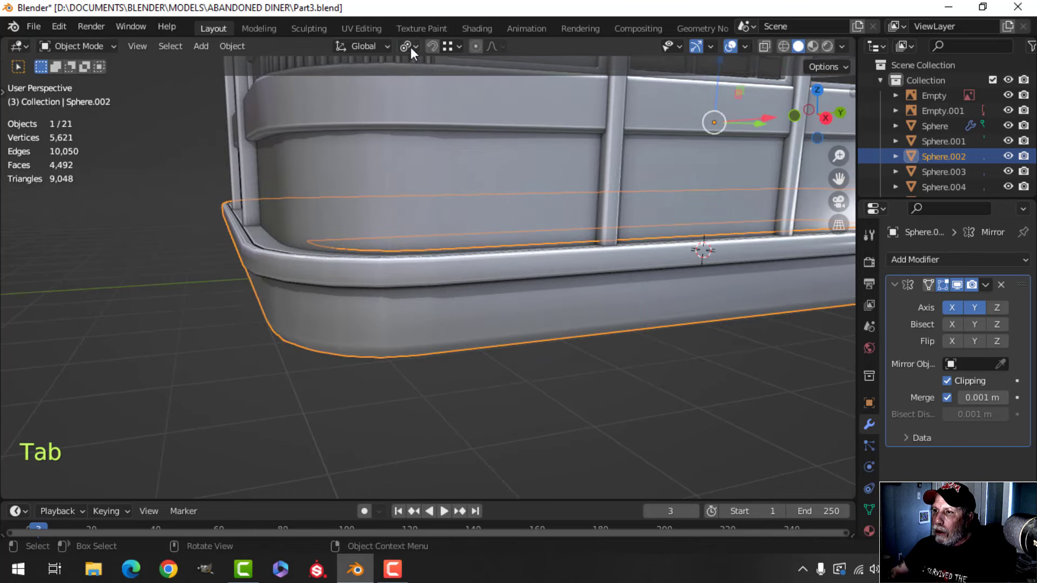
Choose the transform pivot point and scale the same two trim edge loops further apart along Z
{"action": "left_click", "coordinate": [411, 47]}
{"action": "left_click", "coordinate": [428, 109]}
{"action": "key", "text": "Tab"}
{"action": "key", "text": "KP_Decimal"}
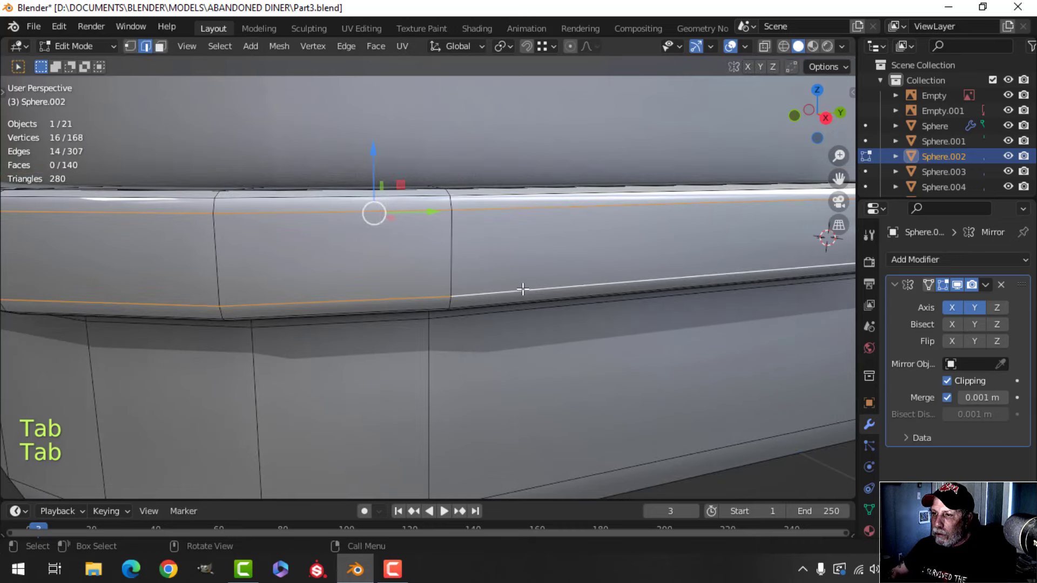
{"action": "key", "text": "s"}
{"action": "key", "text": "z"}
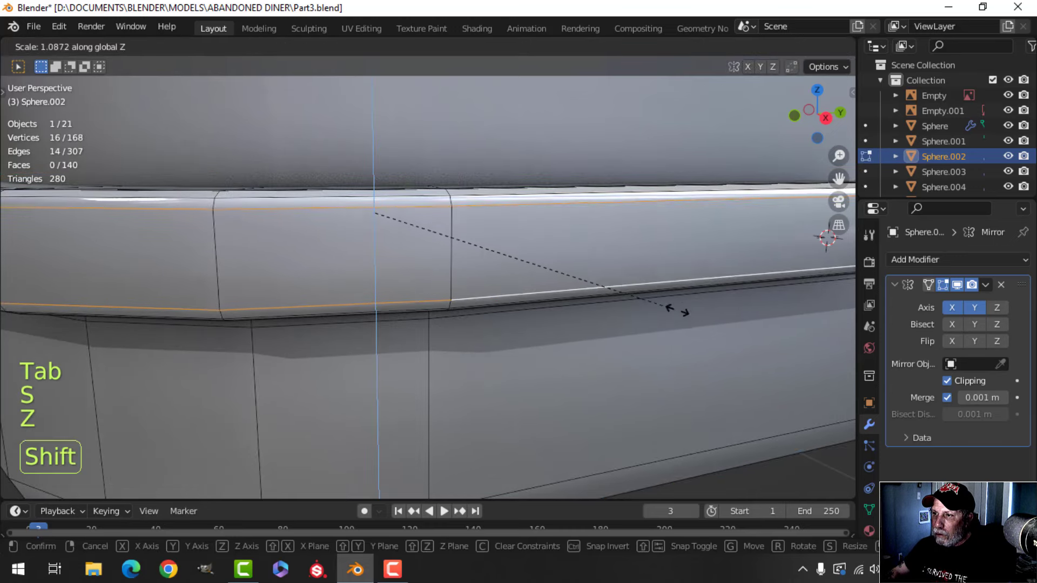
{"action": "left_click", "coordinate": [766, 324]}
{"action": "key", "text": "Tab"}
{"action": "scroll", "coordinate": [517, 268], "scroll_direction": "down", "scroll_amount": 8}
Check the base trim's rounded corner against the surrounding wall and save the file
{"action": "key", "text": "alt+a"}
{"action": "middle_click_drag", "start_coordinate": [517, 267], "coordinate": [474, 248]}
{"action": "scroll", "coordinate": [485, 279], "scroll_direction": "up", "scroll_amount": 5}
{"action": "scroll", "coordinate": [467, 254], "scroll_direction": "down", "scroll_amount": 3}
{"action": "mouse_move", "coordinate": [413, 264]}
{"action": "middle_mouse_down"}
{"action": "mouse_move", "coordinate": [387, 245]}
{"action": "mouse_move", "coordinate": [335, 274]}
{"action": "mouse_move", "coordinate": [404, 273]}
{"action": "mouse_move", "coordinate": [391, 282]}
{"action": "mouse_move", "coordinate": [410, 264]}
{"action": "middle_mouse_up"}
{"action": "key", "text": "ctrl+s"}
{"action": "scroll", "coordinate": [410, 255], "scroll_direction": "down", "scroll_amount": 4}
{"action": "scroll", "coordinate": [352, 269], "scroll_direction": "up", "scroll_amount": 4}
{"action": "scroll", "coordinate": [390, 281], "scroll_direction": "down", "scroll_amount": 2}
Move the entire mesh of the band below the ribbed corner panels -0.16529 m along Z
{"action": "left_click", "coordinate": [411, 264]}
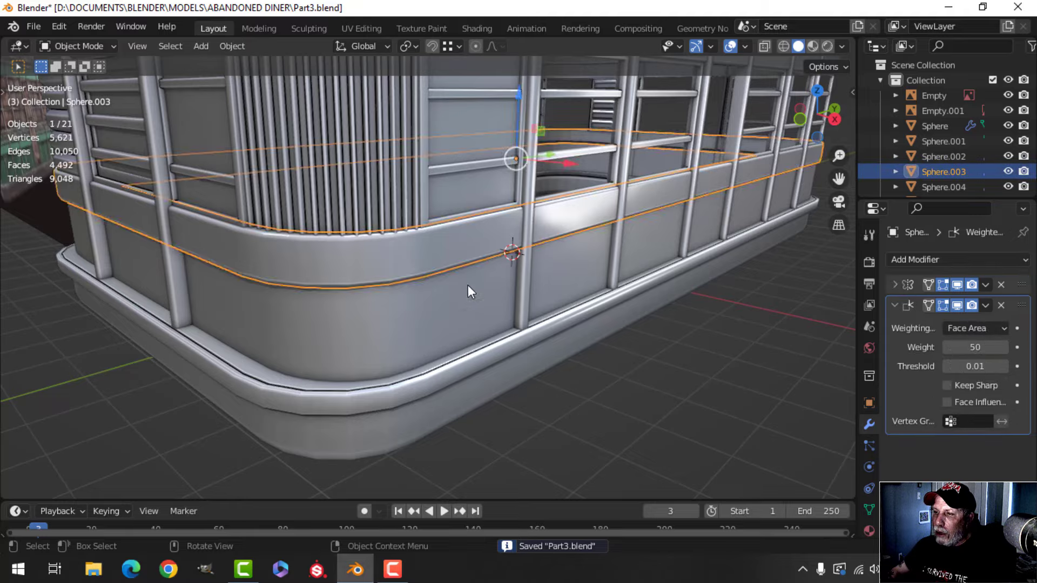
{"action": "scroll", "coordinate": [468, 285], "scroll_direction": "down", "scroll_amount": 2}
{"action": "middle_click_drag", "start_coordinate": [467, 284], "coordinate": [500, 281], "text": "shift"}
{"action": "scroll", "coordinate": [448, 264], "scroll_direction": "down", "scroll_amount": 1}
{"action": "middle_click_drag", "start_coordinate": [500, 281], "coordinate": [443, 275]}
{"action": "scroll", "coordinate": [582, 254], "scroll_direction": "down", "scroll_amount": 3}
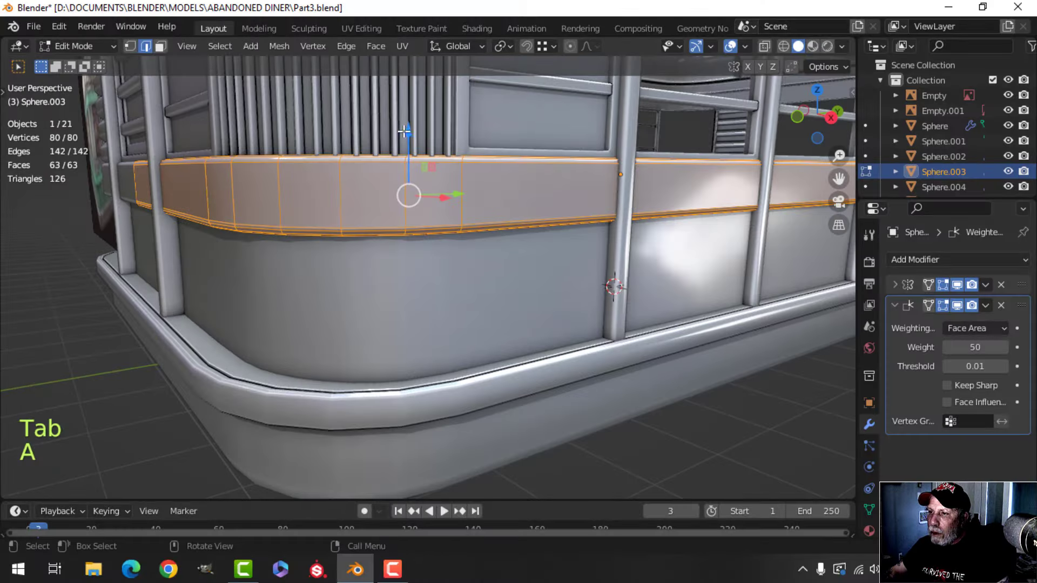
{"action": "left_click_drag", "start_coordinate": [403, 131], "coordinate": [440, 244]}
{"action": "mouse_move", "coordinate": [439, 245]}
{"action": "middle_mouse_down"}
{"action": "mouse_move", "coordinate": [389, 211]}
{"action": "mouse_move", "coordinate": [449, 248]}
{"action": "middle_mouse_up"}
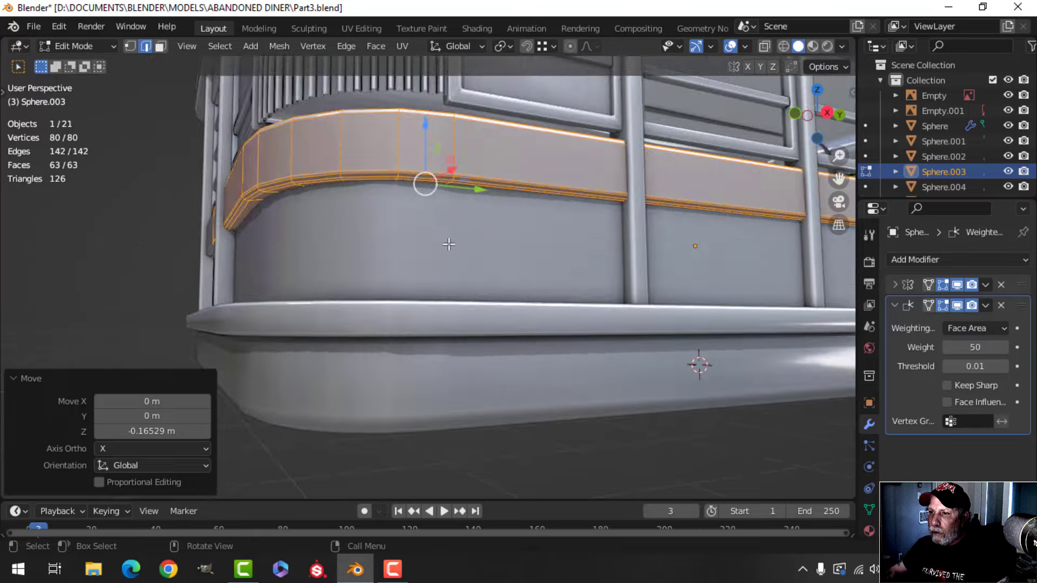
Delete the band's top and underside face loops together with the surrounding bevel faces, expanding the selection twice
{"action": "scroll", "coordinate": [448, 247], "scroll_direction": "up", "scroll_amount": 3}
{"action": "key", "text": "alt+a"}
{"action": "middle_click_drag", "start_coordinate": [370, 201], "coordinate": [457, 250], "text": "shift"}
{"action": "middle_click_drag", "start_coordinate": [456, 250], "coordinate": [367, 215]}
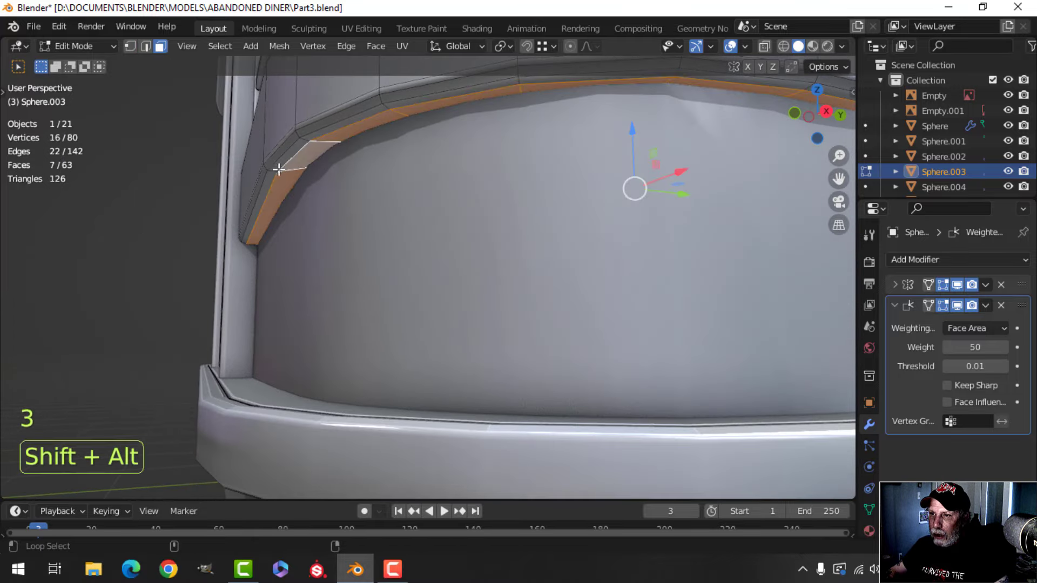
{"action": "key", "text": "alt+a"}
{"action": "left_click", "coordinate": [296, 164], "text": "alt+shift"}
{"action": "middle_click_drag", "start_coordinate": [297, 164], "coordinate": [341, 197]}
{"action": "scroll", "coordinate": [532, 319], "scroll_direction": "down", "scroll_amount": 3}
{"action": "scroll", "coordinate": [495, 307], "scroll_direction": "up", "scroll_amount": 2}
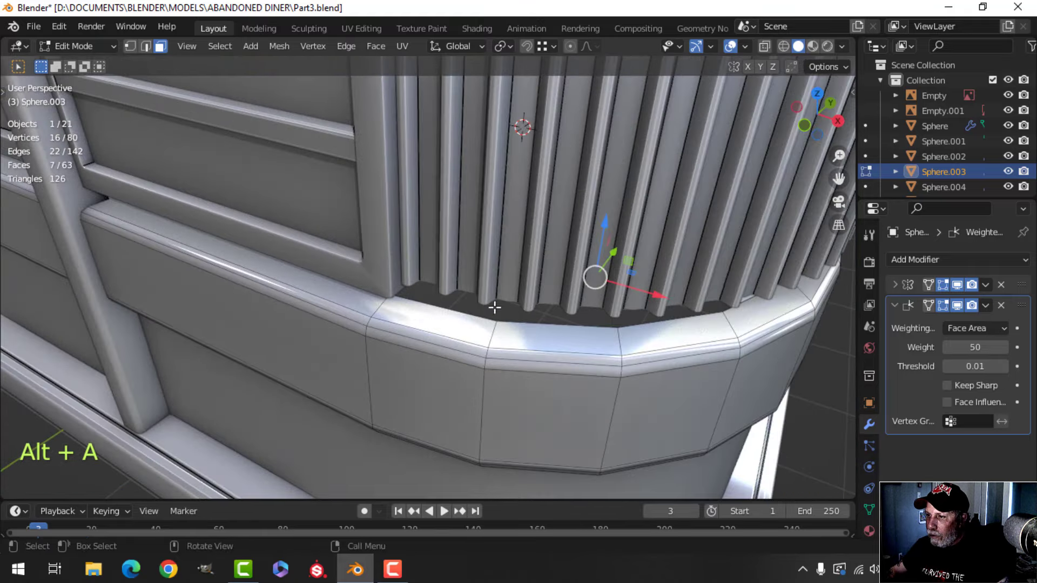
{"action": "left_click", "coordinate": [621, 335], "text": "alt+shift"}
{"action": "scroll", "coordinate": [620, 334], "scroll_direction": "down", "scroll_amount": 4}
{"action": "key", "text": "ctrl+KP_Add"}
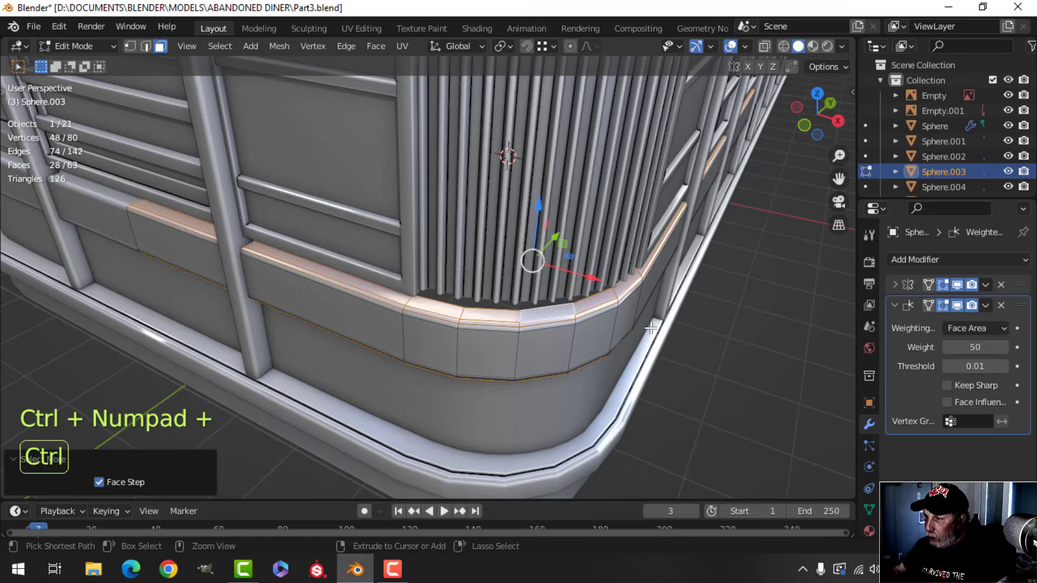
{"action": "key", "text": "ctrl+KP_Add"}
{"action": "middle_click_drag", "start_coordinate": [636, 331], "coordinate": [510, 294]}
{"action": "key", "text": "x"}
{"action": "left_click", "coordinate": [613, 336]}
{"action": "middle_click_drag", "start_coordinate": [510, 294], "coordinate": [517, 309], "text": "shift"}
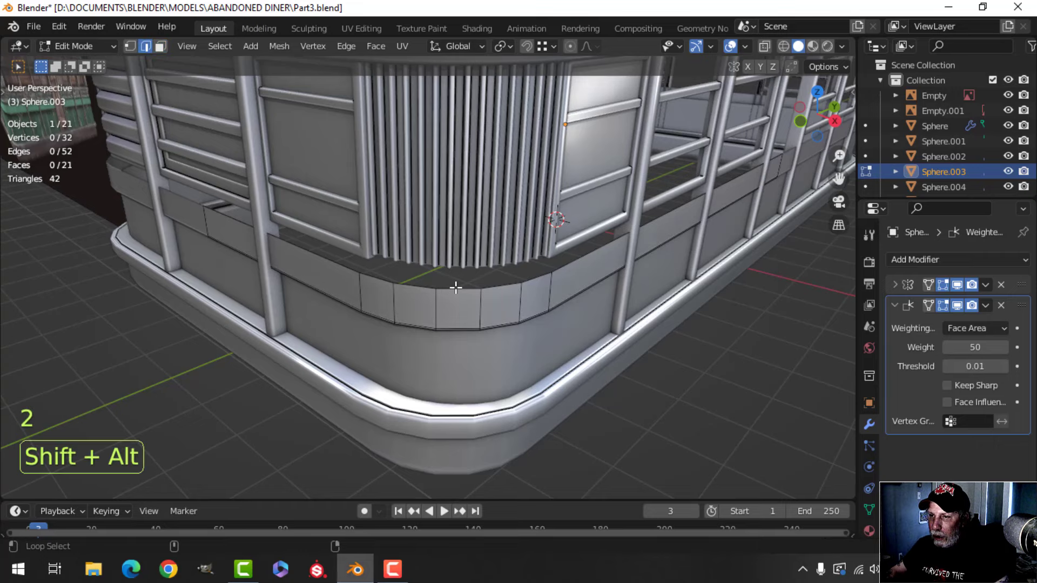
Delete the band's remaining underside face loop and its adjacent faces, leaving only the flat front strip
{"action": "middle_click_drag", "start_coordinate": [459, 328], "coordinate": [452, 253]}
{"action": "scroll", "coordinate": [491, 264], "scroll_direction": "up", "scroll_amount": 3}
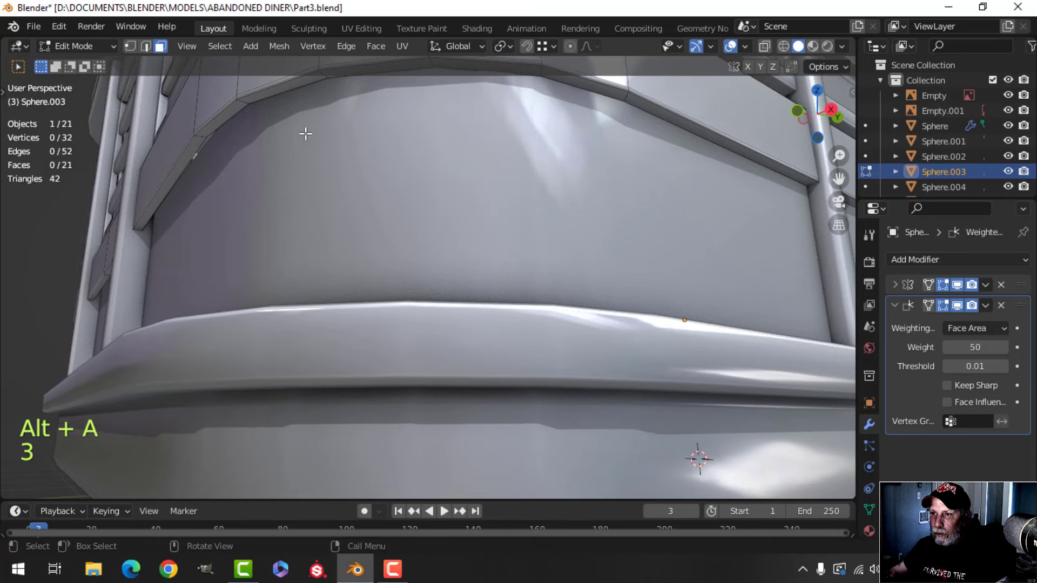
{"action": "left_click", "coordinate": [202, 137], "text": "alt+shift"}
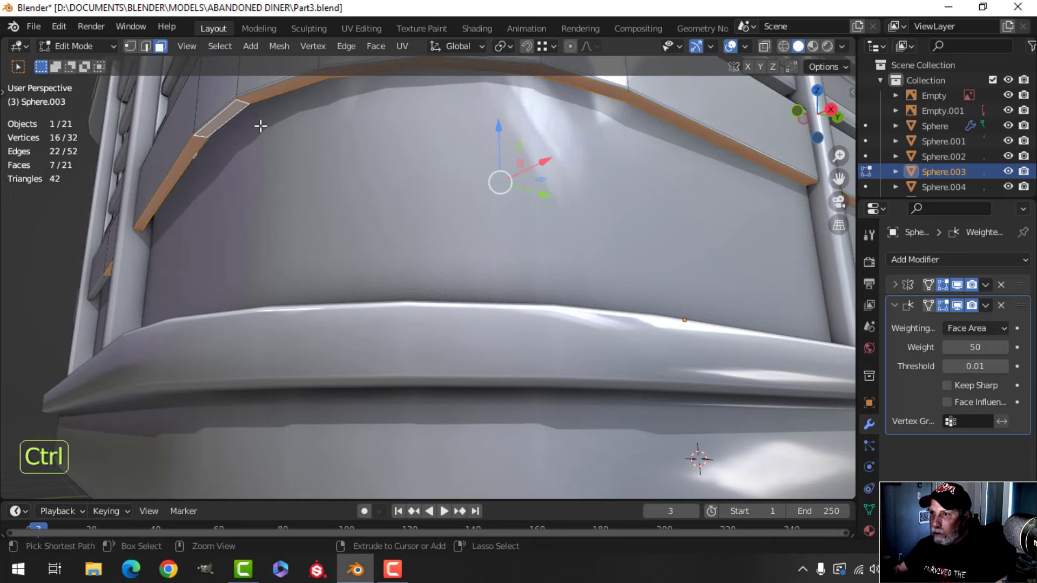
{"action": "key", "text": "ctrl+KP_Add"}
{"action": "key", "text": "x"}
{"action": "left_click", "coordinate": [280, 124]}
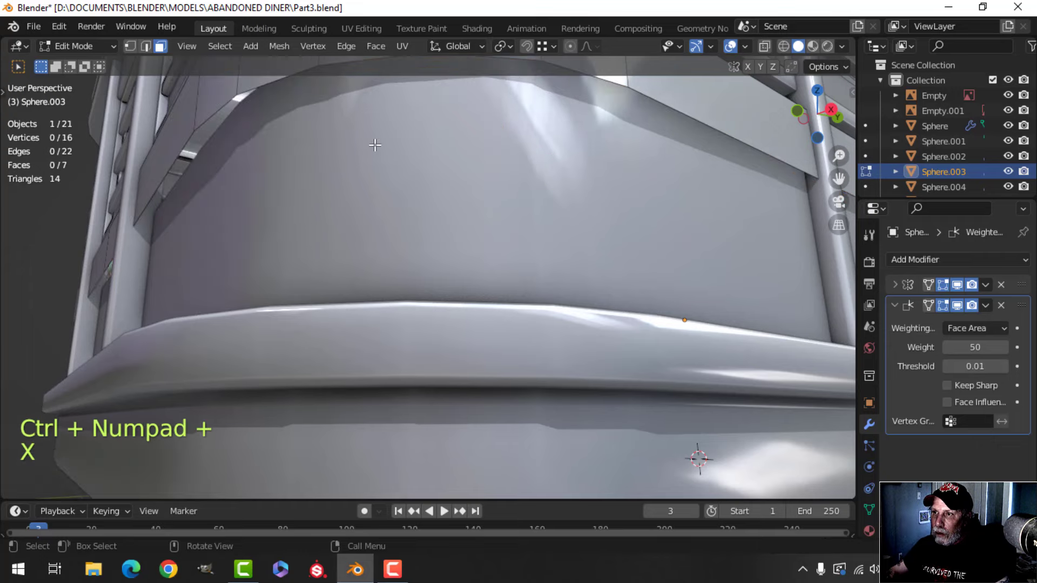
{"action": "scroll", "coordinate": [374, 144], "scroll_direction": "down", "scroll_amount": 5}
Extrude the flat strip's upper and lower edge loops and scale them by 1.498 along Z
{"action": "middle_click_drag", "start_coordinate": [394, 152], "coordinate": [450, 274]}
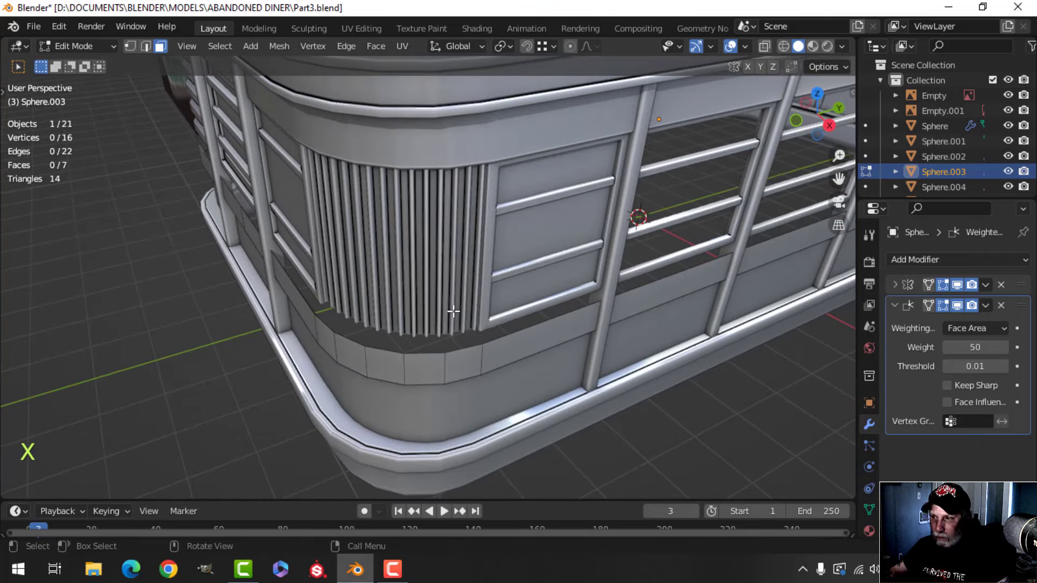
{"action": "left_click", "coordinate": [468, 378], "text": "alt+shift"}
{"action": "middle_click_drag", "start_coordinate": [468, 378], "coordinate": [489, 329]}
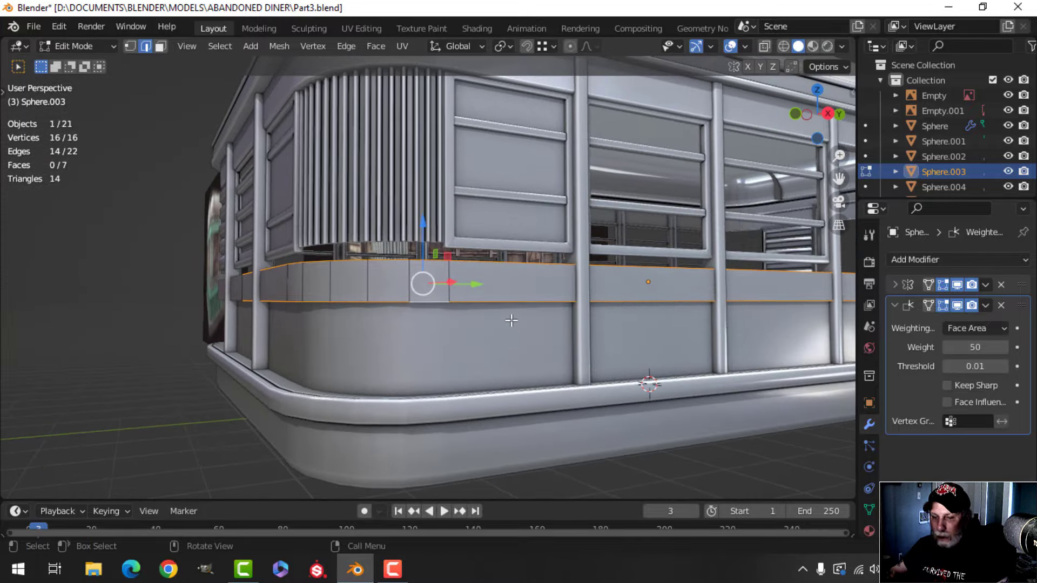
{"action": "key", "text": "e"}
{"action": "key", "text": "s"}
{"action": "key", "text": "z"}
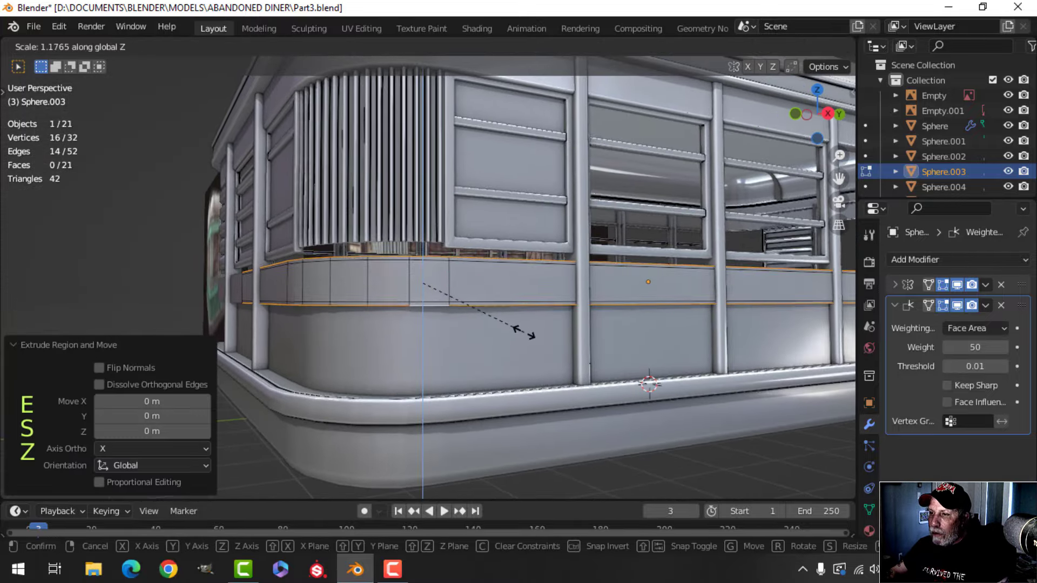
{"action": "left_click", "coordinate": [514, 326]}
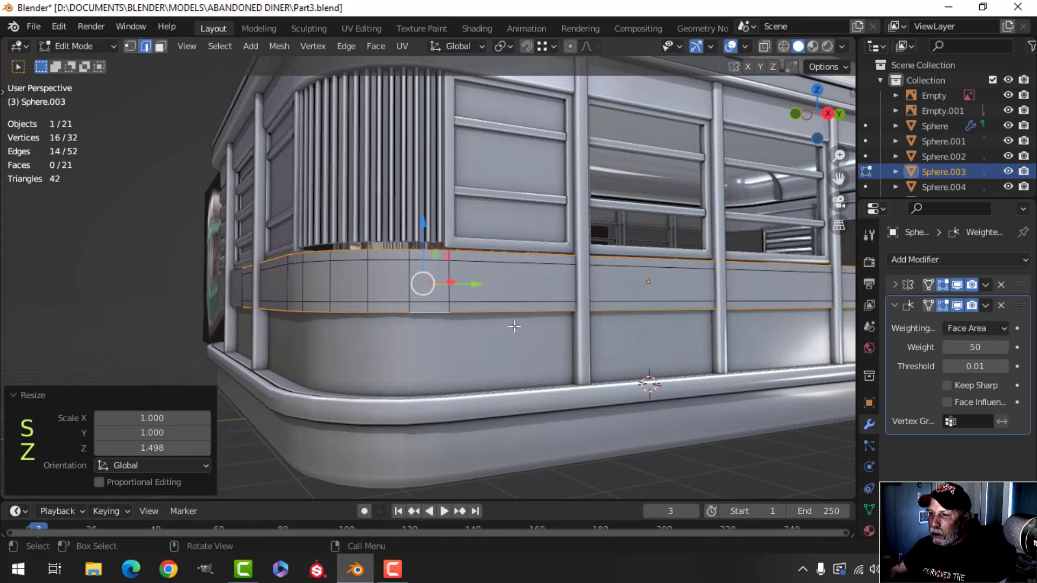
Scale the extruded upper and lower edge loops inward to about 0.92, tapering the band's borders toward the wall
{"action": "middle_click_drag", "start_coordinate": [514, 326], "coordinate": [495, 350]}
{"action": "key", "text": "s"}
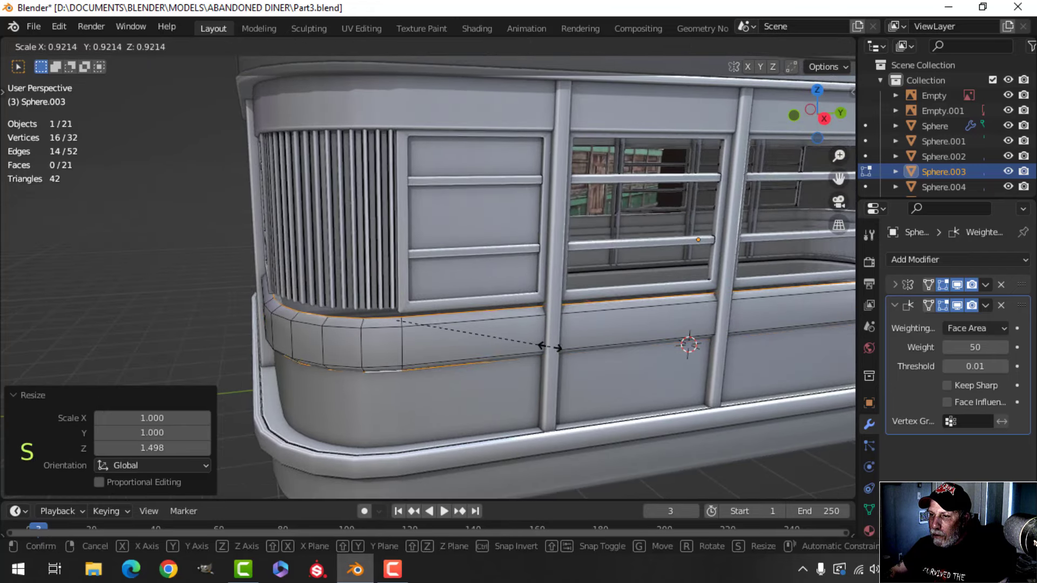
{"action": "left_click", "coordinate": [545, 347]}
{"action": "middle_click_drag", "start_coordinate": [545, 346], "coordinate": [364, 275]}
{"action": "key", "text": "alt+a"}
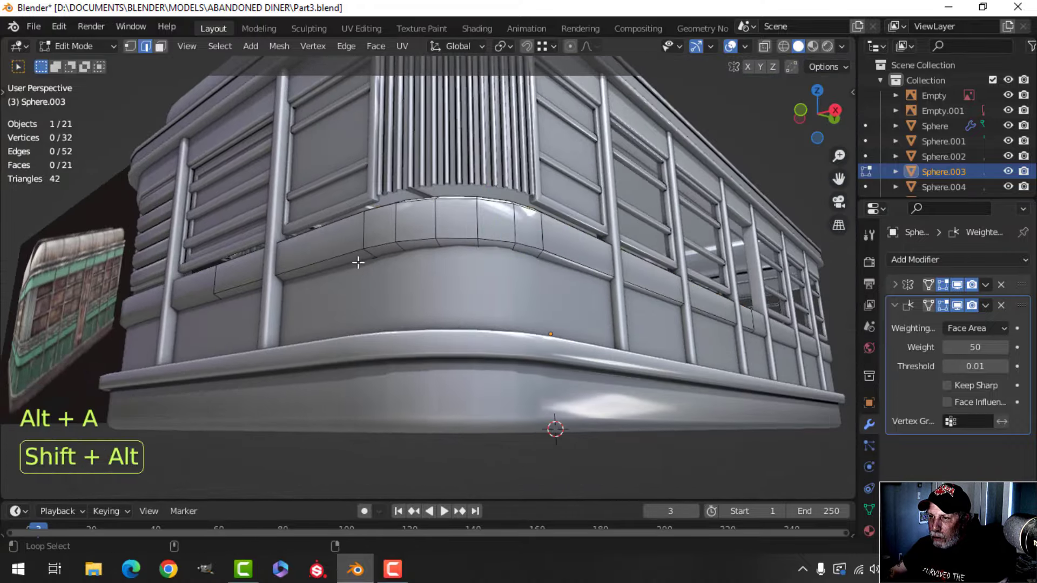
Move the band's lower rear edge loop -0.015602 m along Z in the right side view
{"action": "key", "text": "KP_3"}
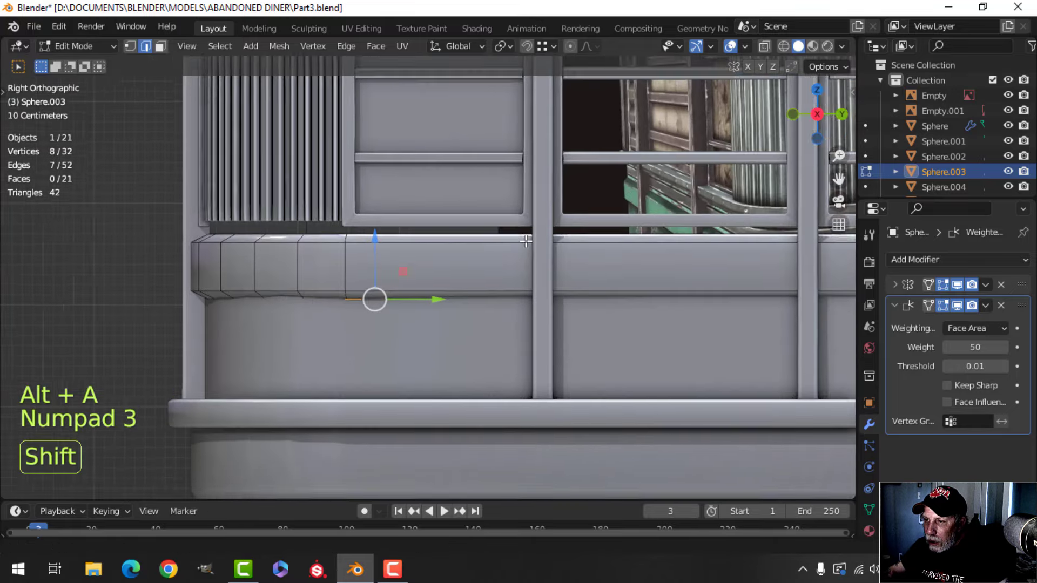
{"action": "middle_click_drag", "start_coordinate": [389, 260], "coordinate": [396, 254], "text": "shift"}
{"action": "left_click_drag", "start_coordinate": [366, 229], "coordinate": [366, 237]}
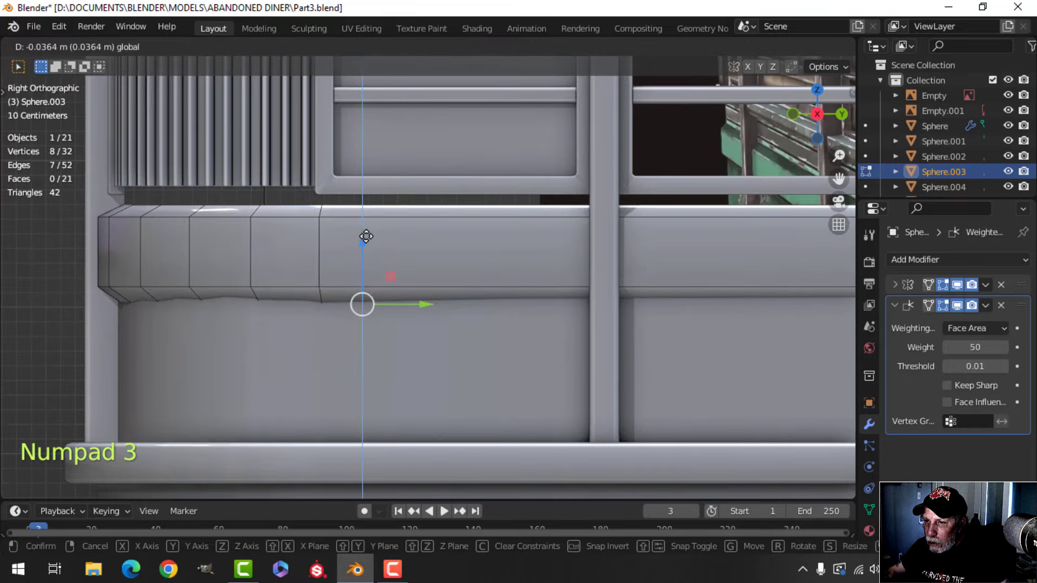
{"action": "left_click", "coordinate": [366, 234]}
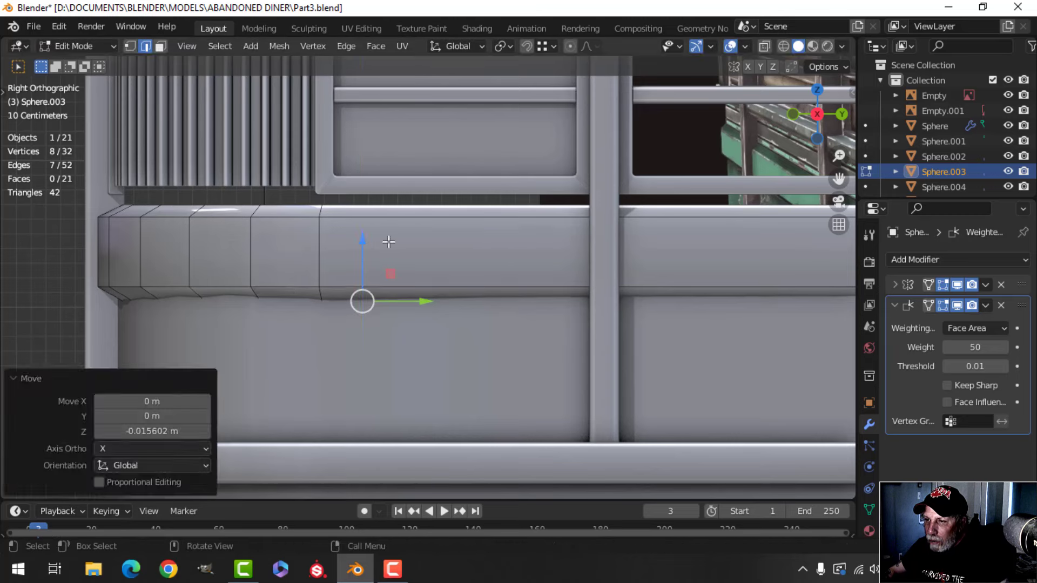
{"action": "key", "text": "alt+a"}
Bevel the upper and lower front edge loops of the band with 2 segments
{"action": "middle_click_drag", "start_coordinate": [367, 235], "coordinate": [419, 274]}
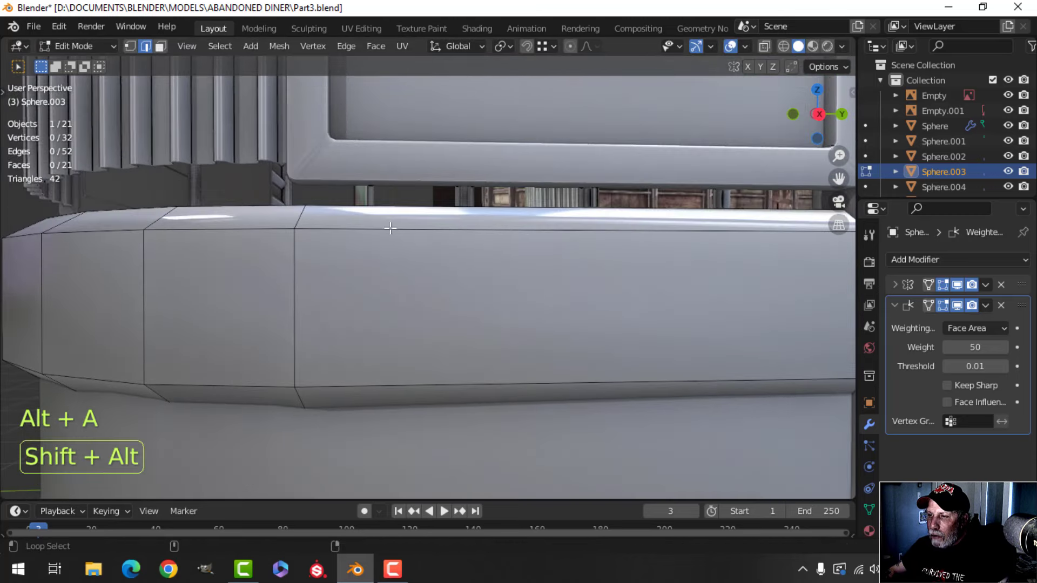
{"action": "key", "text": "ctrl+b"}
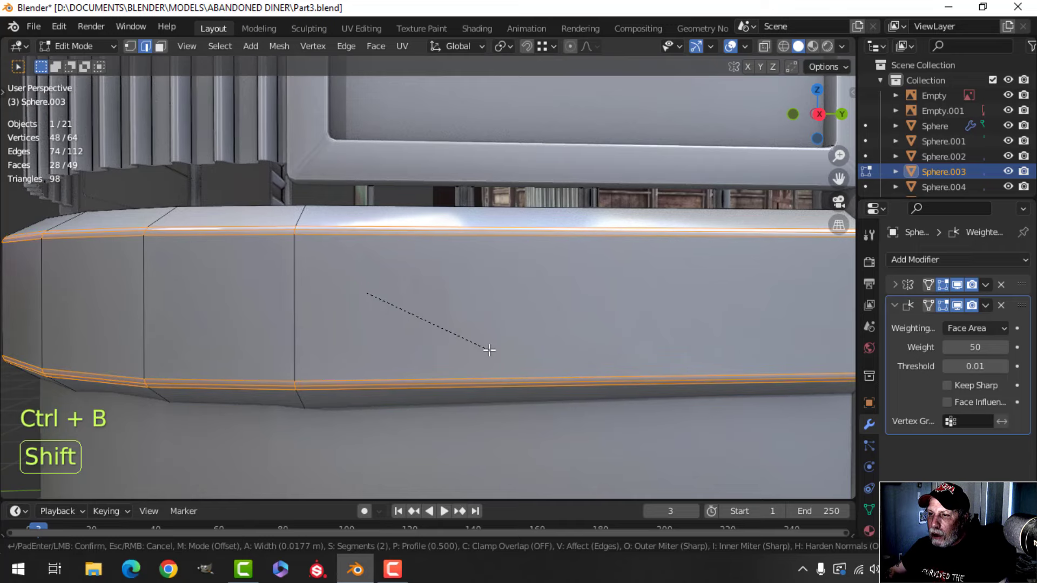
{"action": "left_click", "coordinate": [432, 331]}
{"action": "scroll", "coordinate": [422, 329], "scroll_direction": "down", "scroll_amount": 5}
{"action": "key", "text": "Tab"}
{"action": "key", "text": "alt+a"}
Scale the whole mesh of the band below the ribbed corner panels by 0.831 along Z
{"action": "mouse_move", "coordinate": [422, 328]}
{"action": "middle_mouse_down"}
{"action": "mouse_move", "coordinate": [437, 306]}
{"action": "mouse_move", "coordinate": [545, 302]}
{"action": "mouse_move", "coordinate": [605, 280]}
{"action": "mouse_move", "coordinate": [464, 293]}
{"action": "mouse_move", "coordinate": [424, 316]}
{"action": "middle_mouse_up"}
{"action": "scroll", "coordinate": [458, 298], "scroll_direction": "up", "scroll_amount": 3}
{"action": "middle_click_drag", "start_coordinate": [424, 316], "coordinate": [504, 342]}
{"action": "scroll", "coordinate": [455, 336], "scroll_direction": "down", "scroll_amount": 1}
{"action": "scroll", "coordinate": [425, 320], "scroll_direction": "up", "scroll_amount": 3}
{"action": "scroll", "coordinate": [405, 327], "scroll_direction": "down", "scroll_amount": 1}
{"action": "left_click", "coordinate": [441, 334]}
{"action": "key", "text": "Tab"}
{"action": "key", "text": "a"}
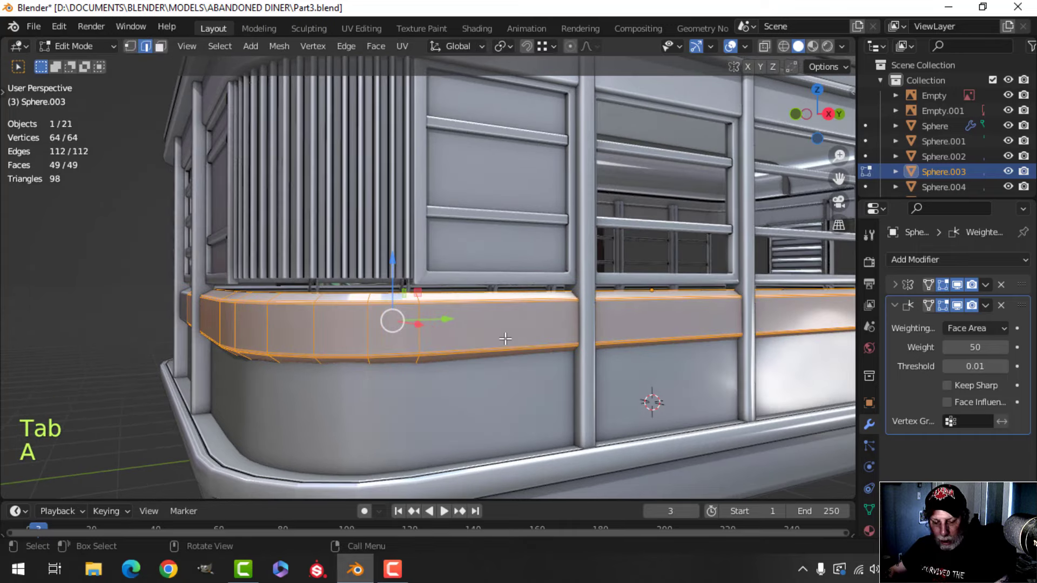
{"action": "key", "text": "s"}
{"action": "key", "text": "z"}
{"action": "left_click", "coordinate": [484, 335]}
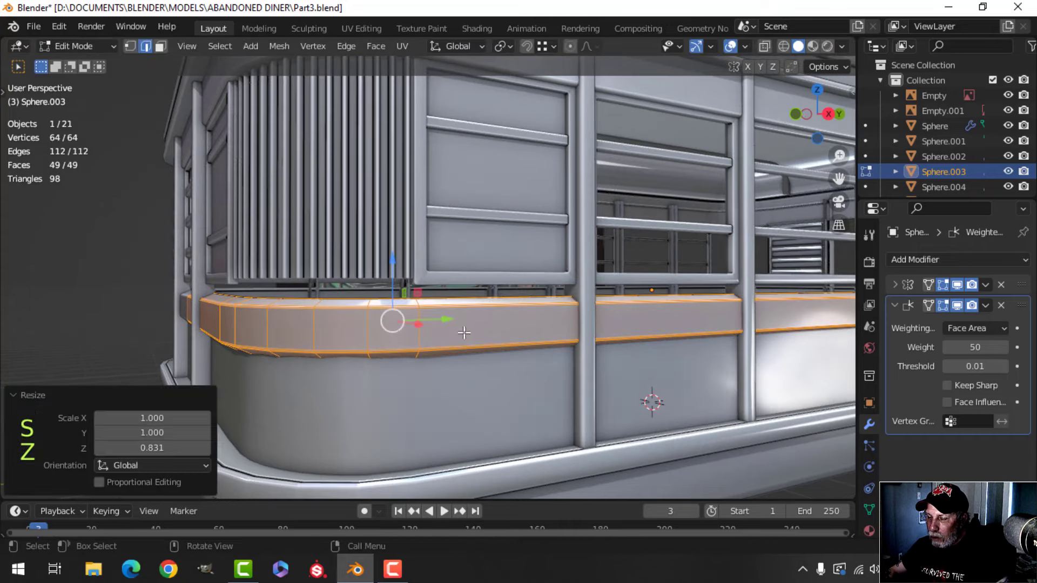
{"action": "key", "text": "alt+a"}
Duplicate the band's front face loop and move the copy 0.46372 m up along Z
{"action": "middle_click_drag", "start_coordinate": [440, 317], "coordinate": [466, 354], "text": "shift"}
{"action": "key", "text": "3"}
{"action": "left_click", "coordinate": [410, 362], "text": "alt+shift"}
{"action": "scroll", "coordinate": [444, 358], "scroll_direction": "down", "scroll_amount": 3}
{"action": "key", "text": "shift+d"}
{"action": "key", "text": "g"}
{"action": "key", "text": "z"}
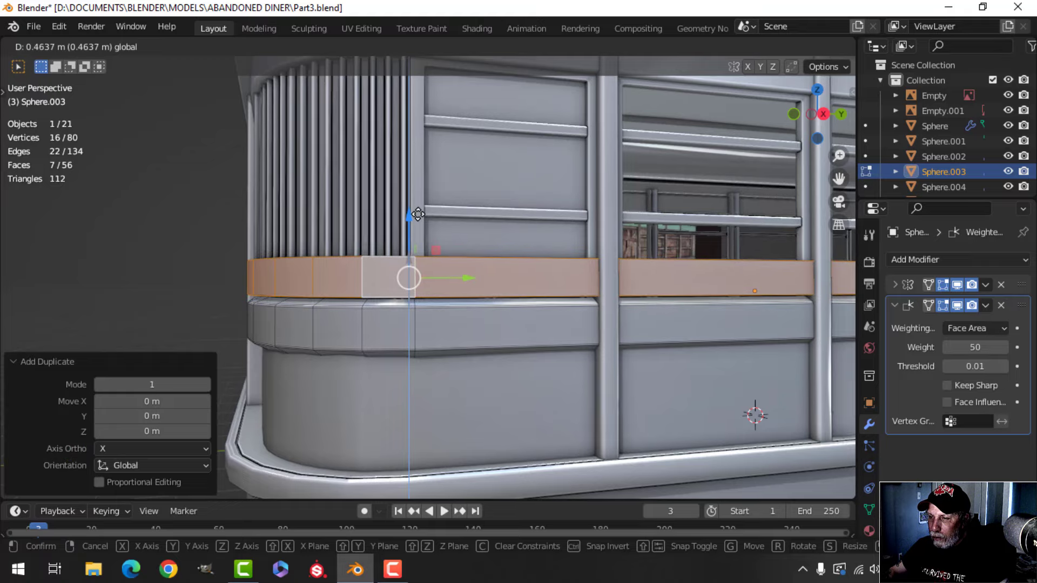
{"action": "left_click_drag", "start_coordinate": [417, 213], "coordinate": [418, 213]}
Separate the duplicated face strip into its own object and return to Object Mode
{"action": "middle_click_drag", "start_coordinate": [413, 226], "coordinate": [527, 254]}
{"action": "scroll", "coordinate": [529, 270], "scroll_direction": "up", "scroll_amount": 3}
{"action": "middle_click_drag", "start_coordinate": [572, 324], "coordinate": [459, 258], "text": "shift"}
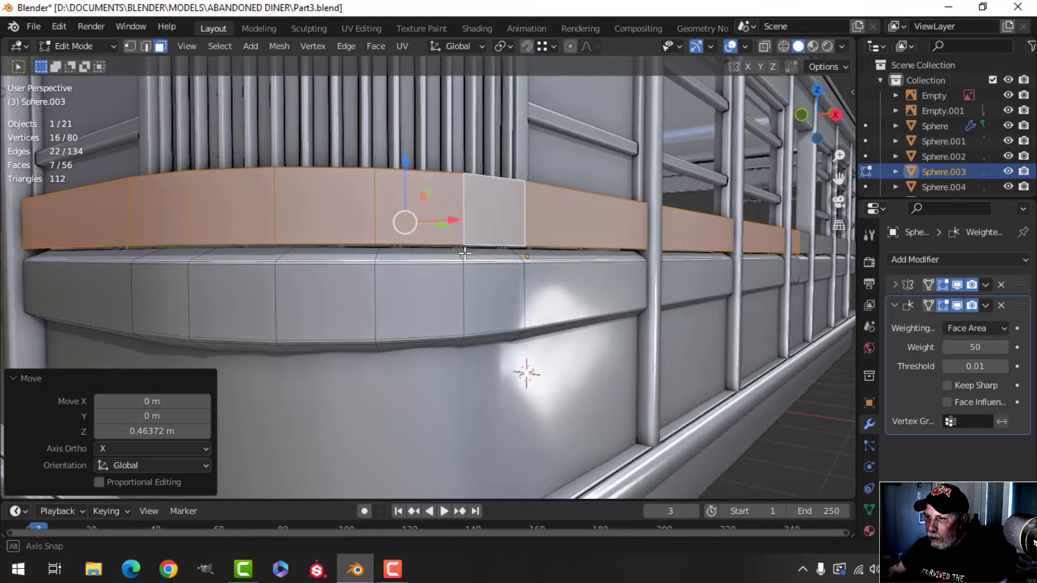
{"action": "key", "text": "p"}
{"action": "left_click", "coordinate": [540, 259]}
{"action": "key", "text": "Tab"}
{"action": "key", "text": "alt+a"}
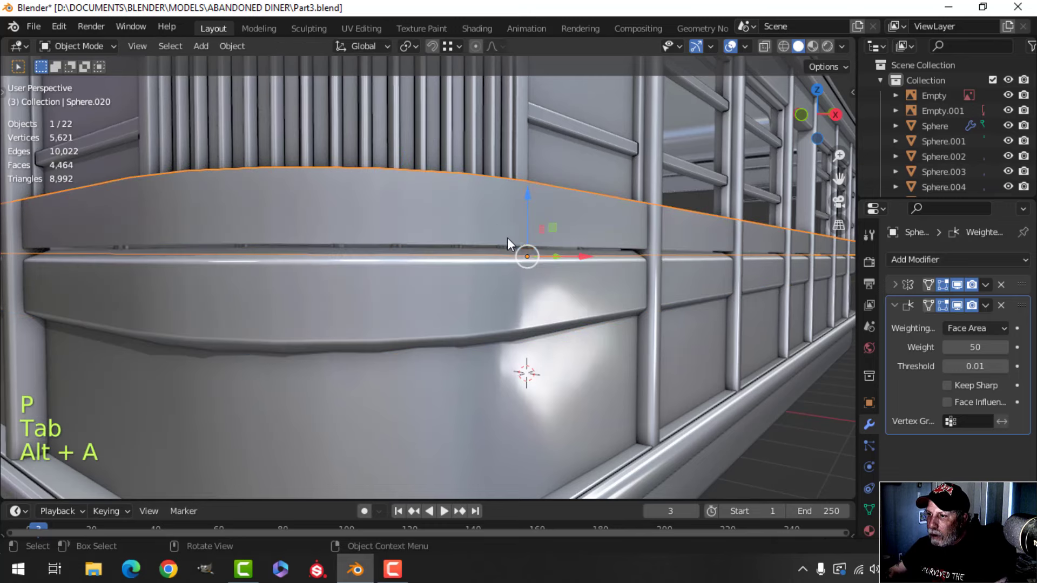
Extrude the separated strip's upper and lower edge loops and scale them by 0.904 on X and Y, locking Z
{"action": "mouse_move", "coordinate": [526, 256]}
{"action": "middle_mouse_down"}
{"action": "mouse_move", "coordinate": [529, 242]}
{"action": "mouse_move", "coordinate": [531, 274]}
{"action": "middle_mouse_up"}
{"action": "key", "text": "Tab"}
{"action": "key", "text": "2"}
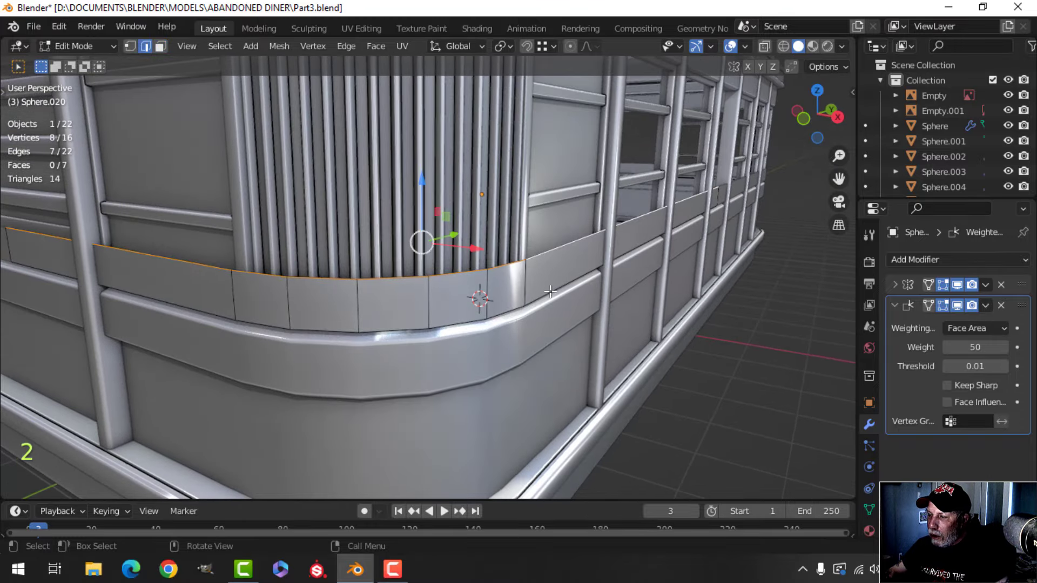
{"action": "left_click", "coordinate": [540, 292], "text": "alt+shift"}
{"action": "middle_click_drag", "start_coordinate": [541, 292], "coordinate": [604, 295]}
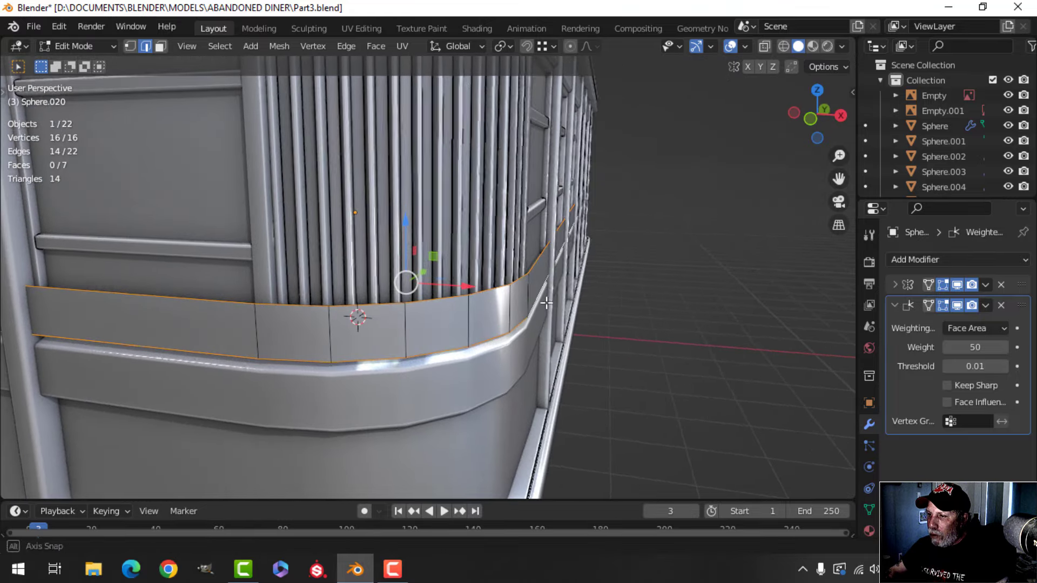
{"action": "key", "text": "e"}
{"action": "right_click", "coordinate": [615, 293]}
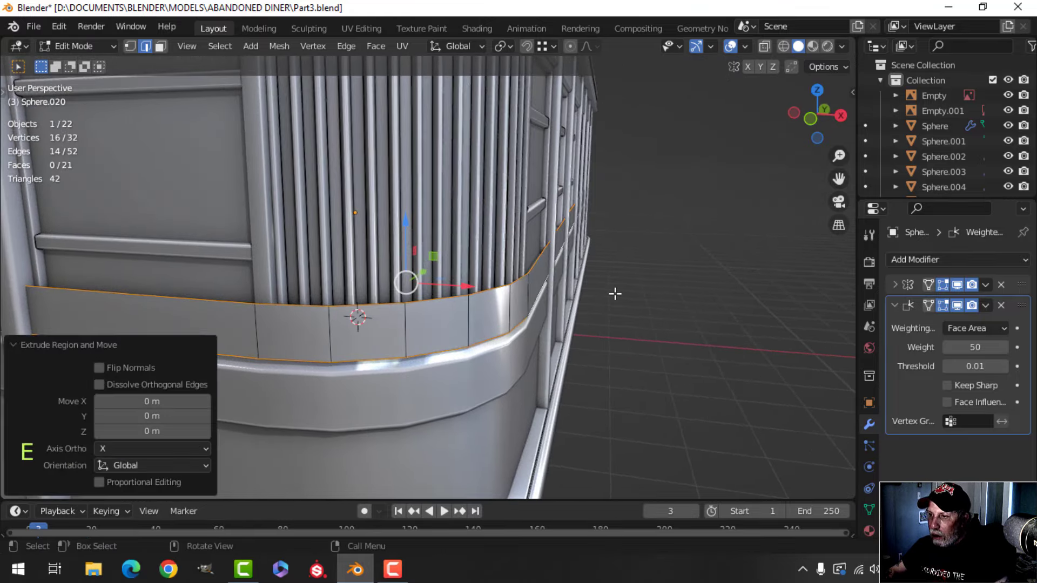
{"action": "key", "text": "s"}
{"action": "key", "text": "shift+z"}
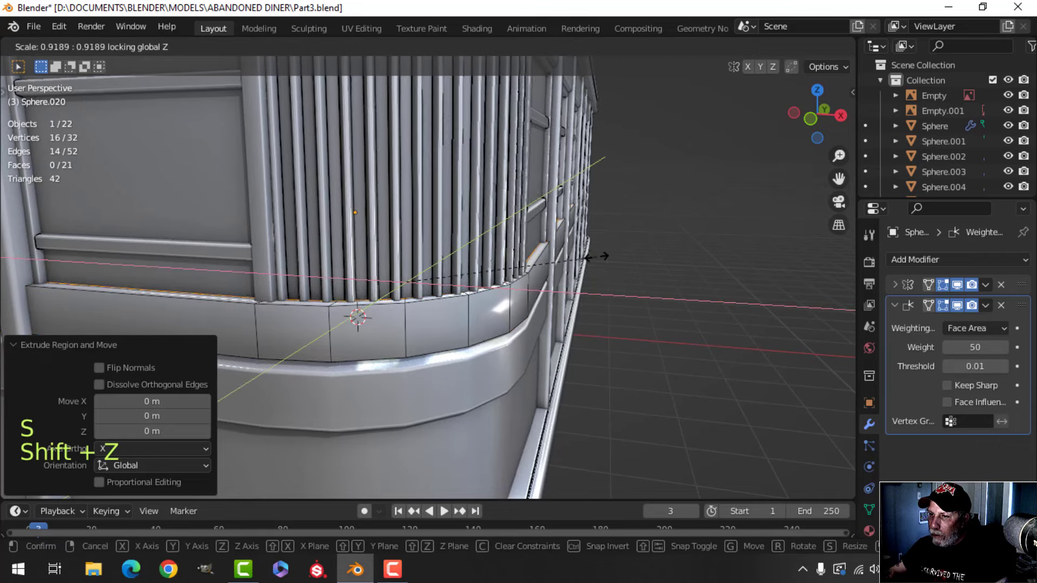
{"action": "left_click", "coordinate": [573, 270]}
Add a centred lengthwise loop cut to the new upper band and bevel it 0.123 m with 1 segment
{"action": "middle_click_drag", "start_coordinate": [573, 270], "coordinate": [467, 324]}
{"action": "scroll", "coordinate": [468, 323], "scroll_direction": "up", "scroll_amount": 2}
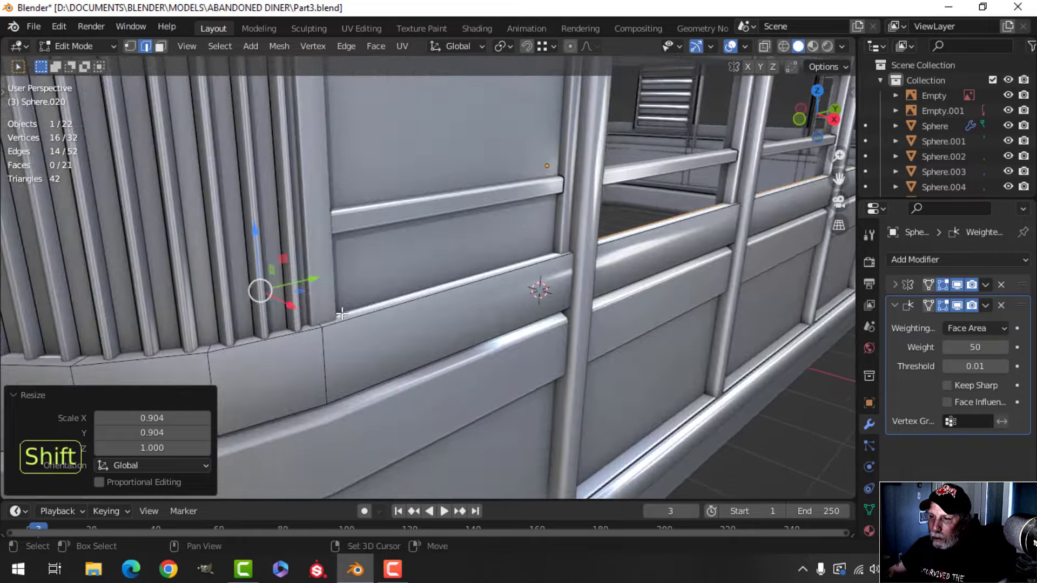
{"action": "middle_click_drag", "start_coordinate": [340, 324], "coordinate": [396, 280], "text": "shift"}
{"action": "middle_click_drag", "start_coordinate": [396, 281], "coordinate": [508, 248]}
{"action": "key", "text": "alt+a"}
{"action": "key", "text": "a"}
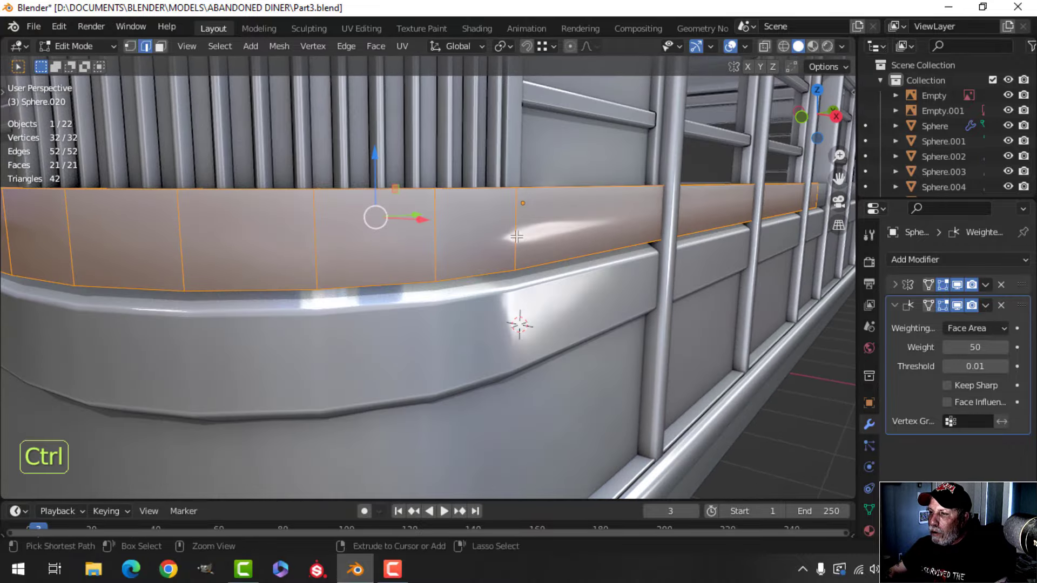
{"action": "key", "text": "ctrl+r"}
{"action": "left_click", "coordinate": [520, 236]}
{"action": "right_click", "coordinate": [520, 236]}
{"action": "key", "text": "ctrl+b"}
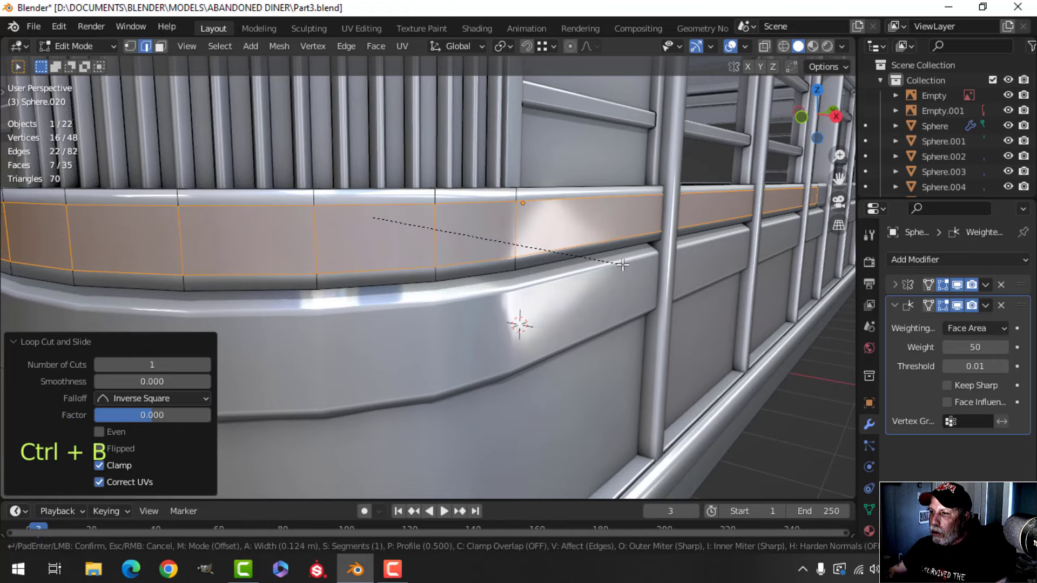
{"action": "left_click", "coordinate": [622, 263]}
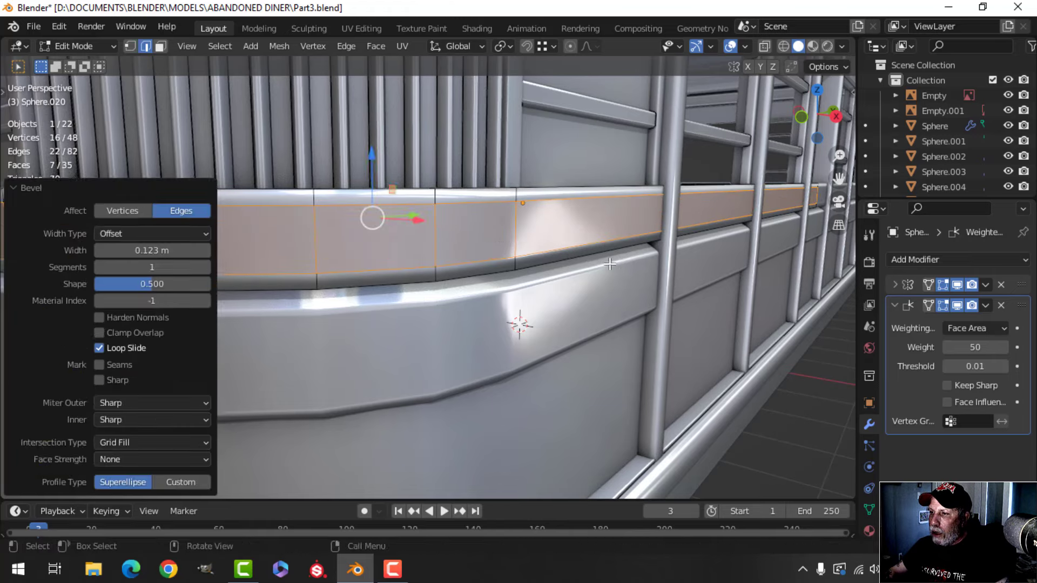
Extrude the upper band's middle face loop and shrink it inward along its normals
{"action": "middle_click_drag", "start_coordinate": [622, 263], "coordinate": [578, 282]}
{"action": "key", "text": "e"}
{"action": "key", "text": "alt+s"}
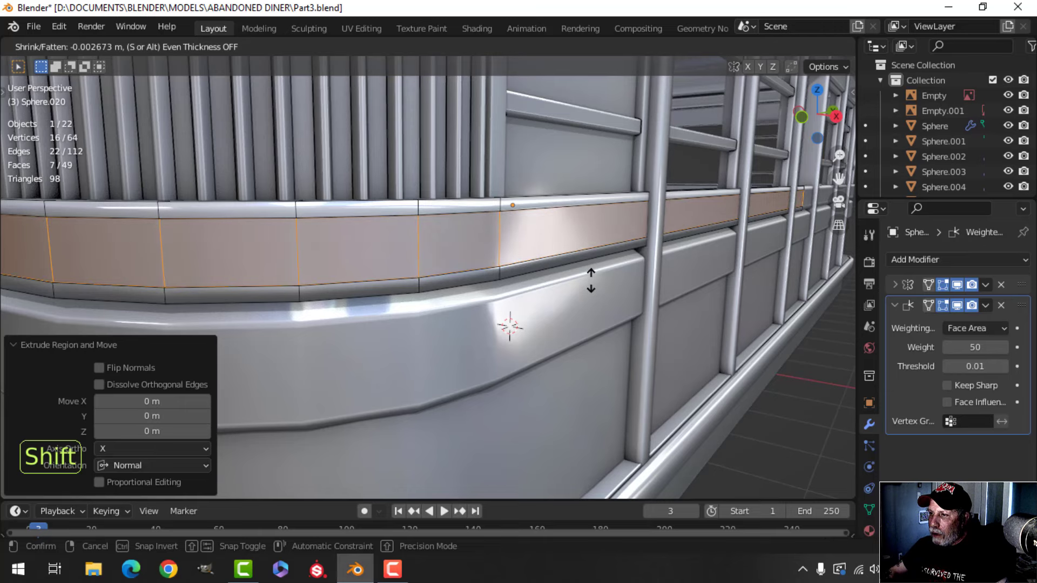
{"action": "left_click", "coordinate": [591, 280]}
Scale the entire upper band down along Z and lower it slightly, returning to Object Mode
{"action": "key", "text": "a"}
{"action": "middle_click_drag", "start_coordinate": [532, 271], "coordinate": [552, 269], "text": "shift"}
{"action": "middle_click_drag", "start_coordinate": [552, 269], "coordinate": [528, 271]}
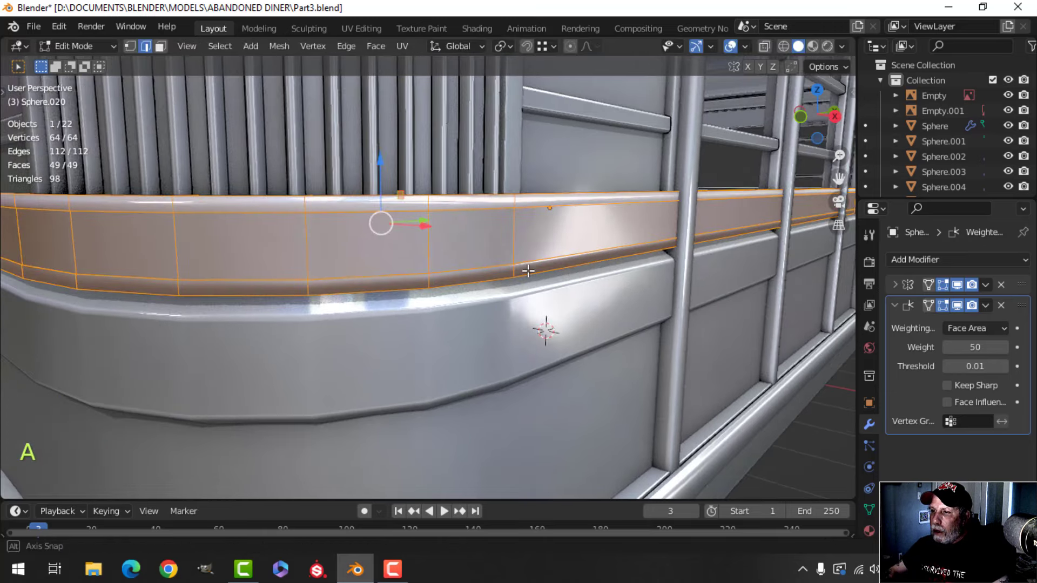
{"action": "key", "text": "s"}
{"action": "key", "text": "z"}
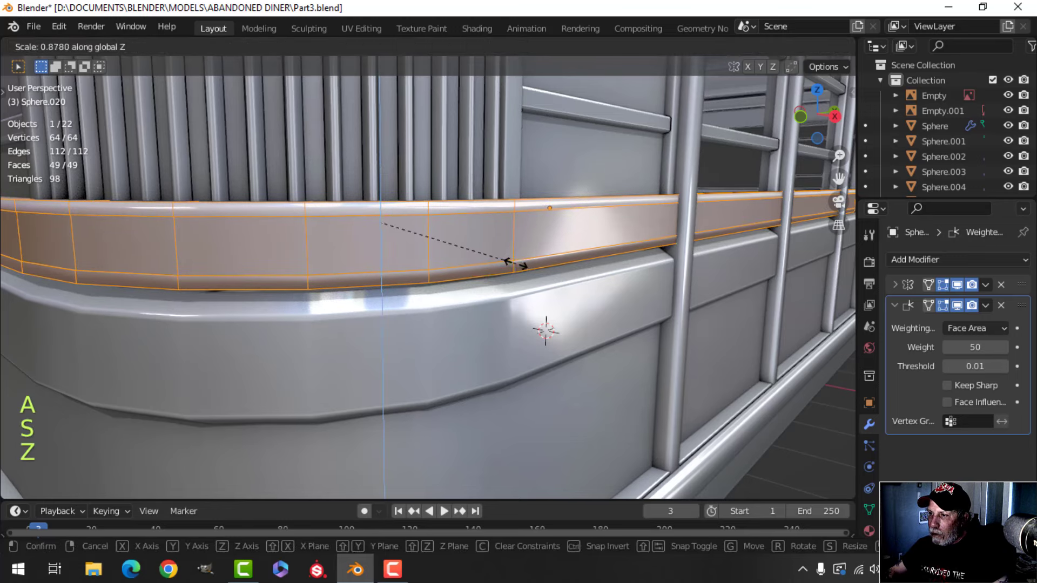
{"action": "left_click", "coordinate": [511, 247]}
{"action": "left_click_drag", "start_coordinate": [376, 166], "coordinate": [374, 170]}
{"action": "key", "text": "alt+a"}
{"action": "middle_click_drag", "start_coordinate": [374, 171], "coordinate": [428, 273]}
{"action": "key", "text": "Tab"}
{"action": "key", "text": "alt+a"}
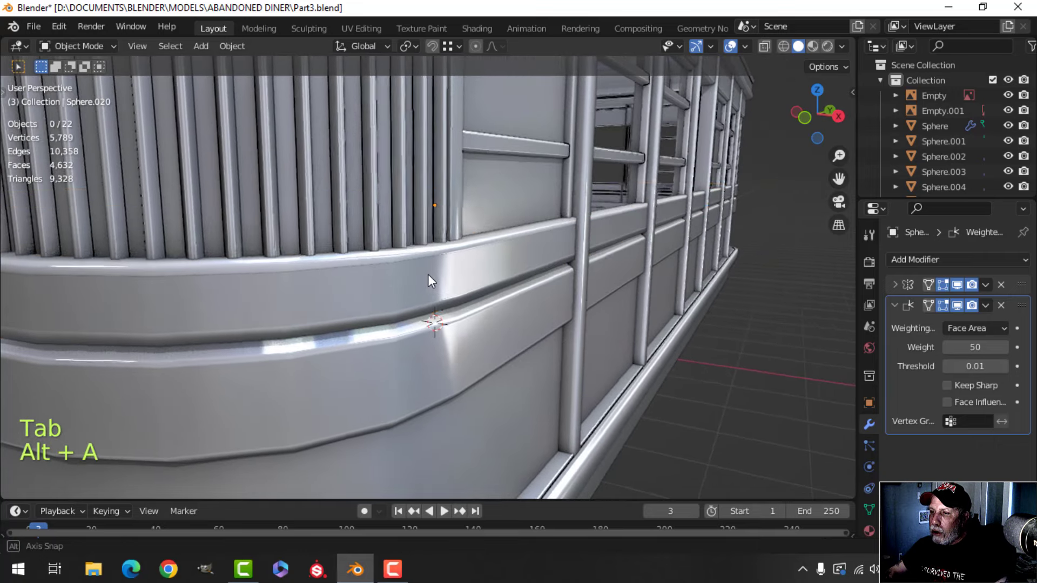
Recess the upper band's front face loop further with a Shrink/Fatten offset of -0.0177 m
{"action": "left_click", "coordinate": [451, 274]}
{"action": "key", "text": "Tab"}
{"action": "key", "text": "alt+a"}
{"action": "key", "text": "3"}
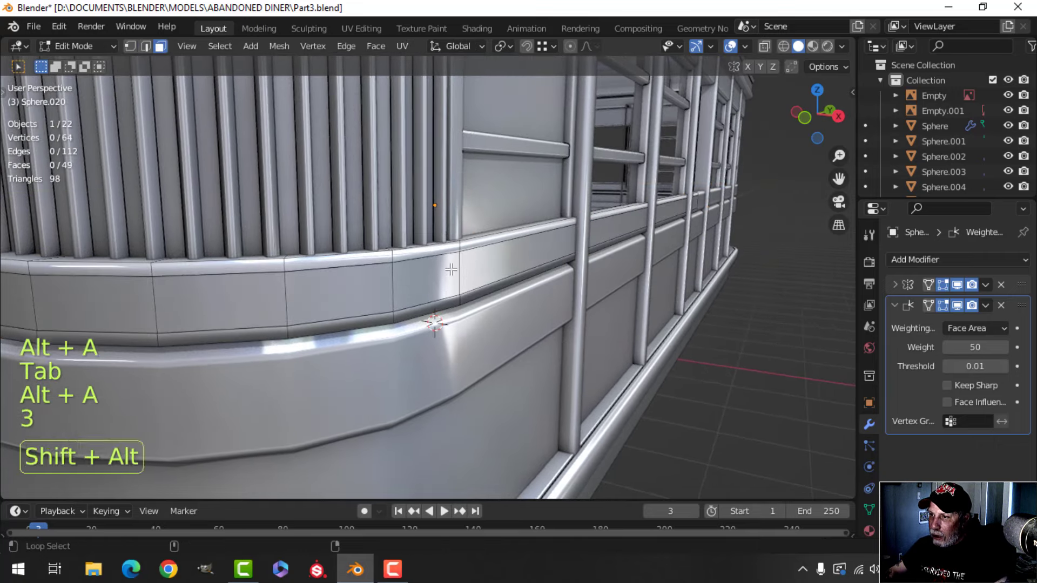
{"action": "left_click", "coordinate": [502, 270], "text": "alt+shift"}
{"action": "key", "text": "alt+s"}
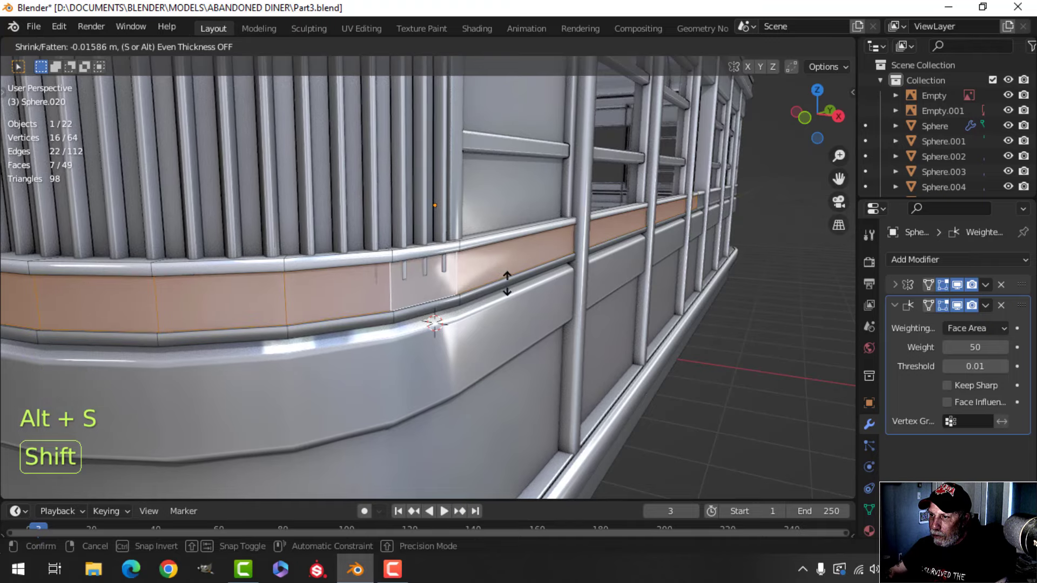
{"action": "left_click", "coordinate": [509, 285]}
{"action": "middle_click_drag", "start_coordinate": [508, 285], "coordinate": [476, 249]}
{"action": "scroll", "coordinate": [382, 266], "scroll_direction": "up", "scroll_amount": 2}
{"action": "middle_click_drag", "start_coordinate": [340, 274], "coordinate": [403, 268]}
{"action": "middle_click_drag", "start_coordinate": [545, 255], "coordinate": [388, 272], "text": "shift"}
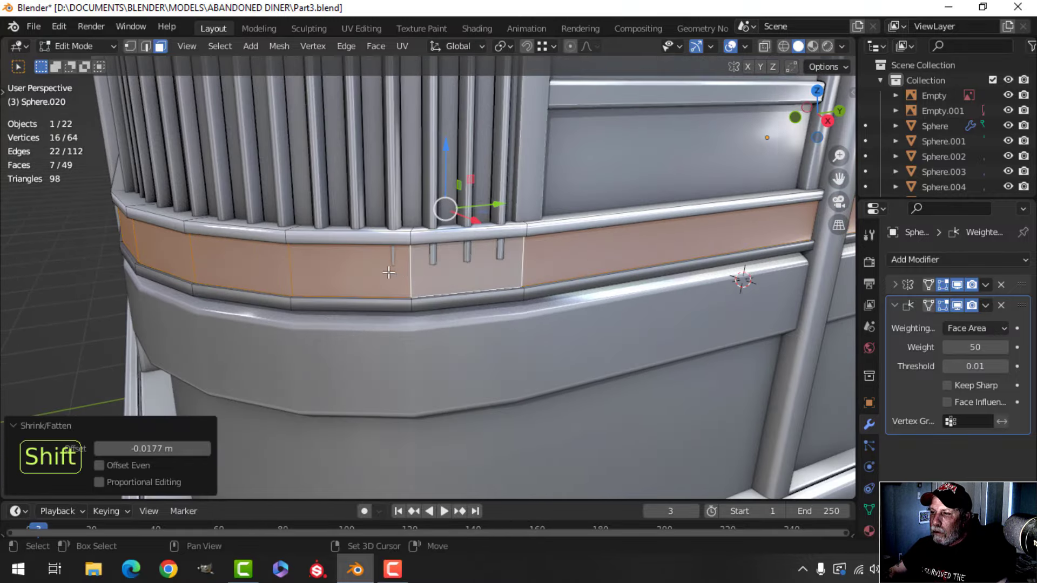
{"action": "scroll", "coordinate": [389, 272], "scroll_direction": "up", "scroll_amount": 4}
Scale the ribbed corner panel's mesh by 0.871 along Z and raise it to the top of its opening
{"action": "key", "text": "alt+a"}
{"action": "key", "text": "Tab"}
{"action": "left_click", "coordinate": [450, 240]}
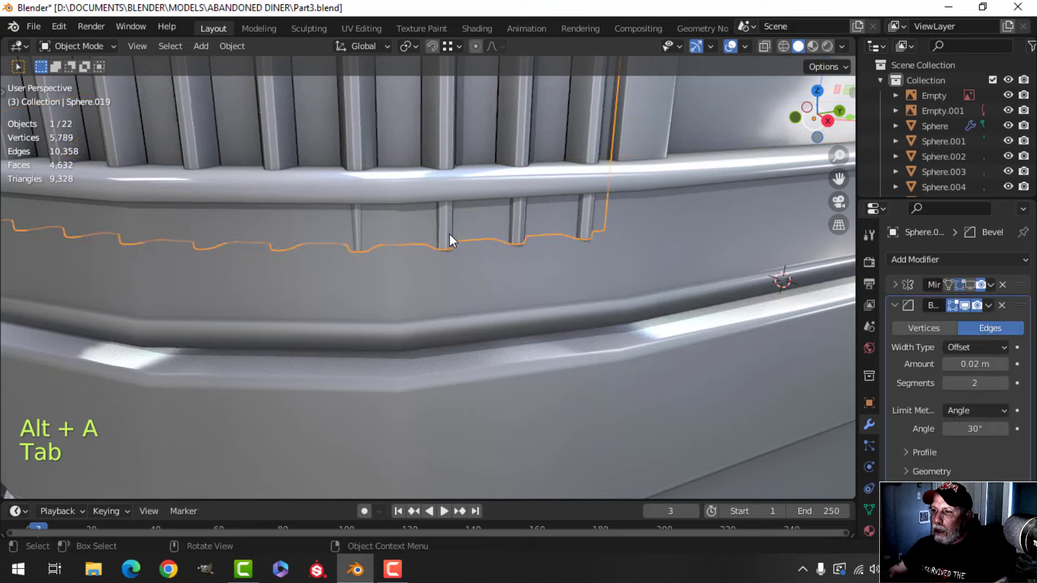
{"action": "key", "text": "Tab"}
{"action": "scroll", "coordinate": [466, 247], "scroll_direction": "down", "scroll_amount": 6}
{"action": "middle_click_drag", "start_coordinate": [413, 239], "coordinate": [465, 300], "text": "shift"}
{"action": "scroll", "coordinate": [481, 281], "scroll_direction": "down", "scroll_amount": 3}
{"action": "middle_click_drag", "start_coordinate": [490, 259], "coordinate": [495, 270], "text": "shift"}
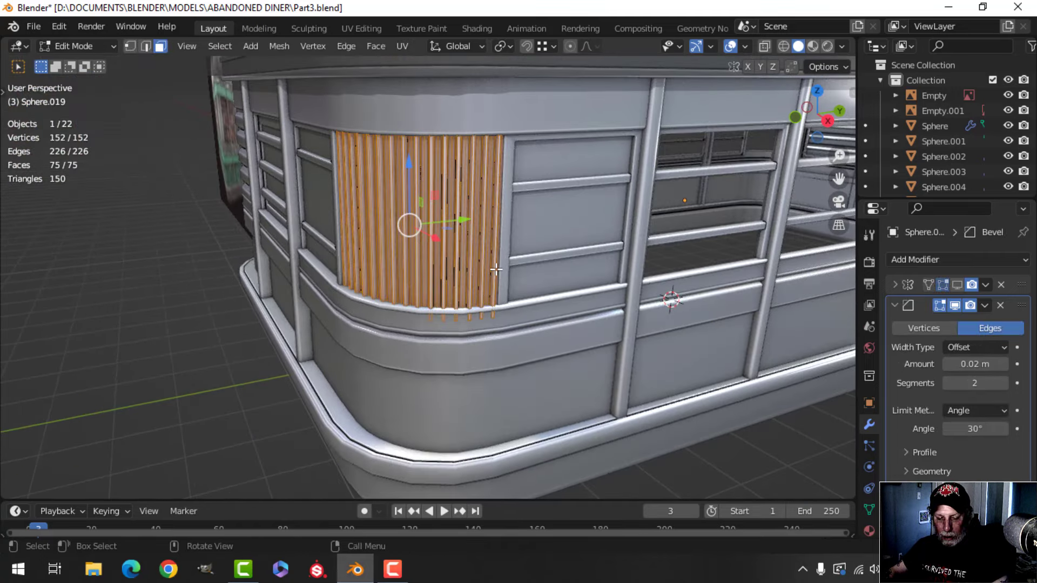
{"action": "key", "text": "s"}
{"action": "key", "text": "z"}
{"action": "key", "text": "shift"}
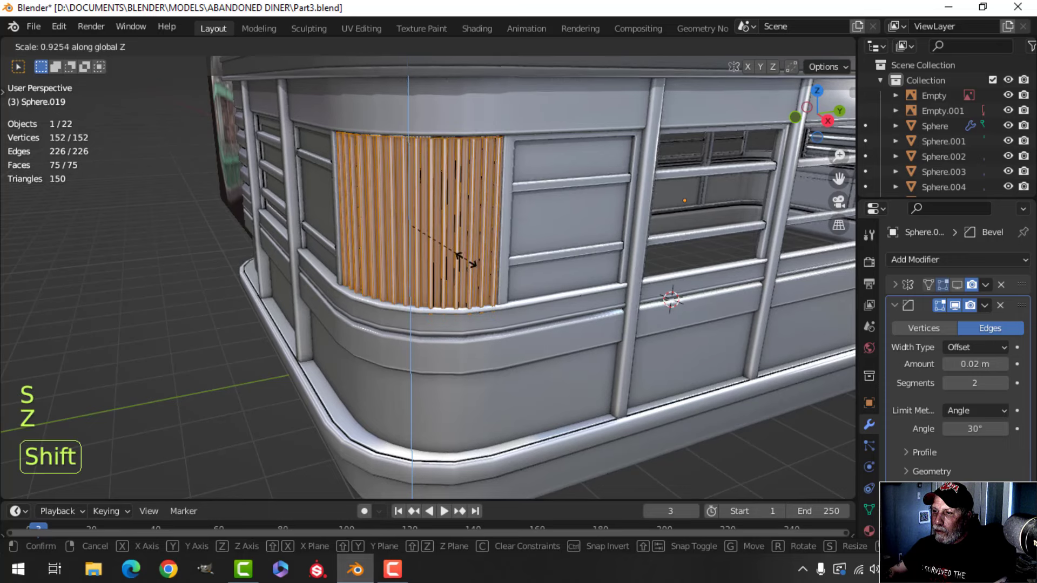
{"action": "left_click", "coordinate": [415, 234]}
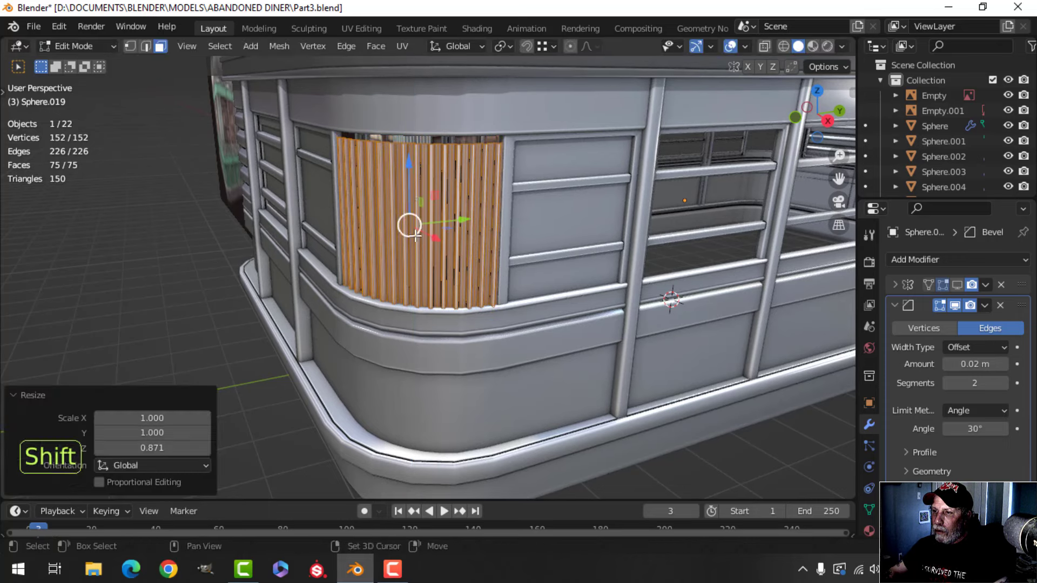
{"action": "left_click_drag", "start_coordinate": [409, 176], "coordinate": [408, 164]}
{"action": "scroll", "coordinate": [447, 238], "scroll_direction": "up", "scroll_amount": 2}
{"action": "middle_click_drag", "start_coordinate": [446, 238], "coordinate": [464, 215]}
Select the ribbed panel's bottom vertices in front wireframe view, move them -0.099679 m along Z, and return to solid Object Mode
{"action": "key", "text": "alt+a"}
{"action": "key", "text": "KP_1"}
{"action": "key", "text": "z"}
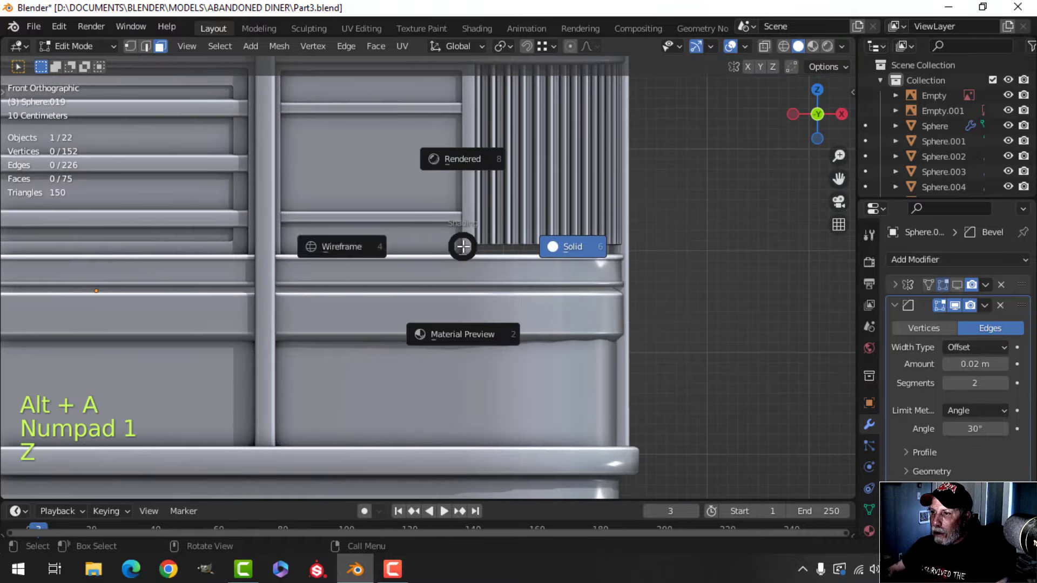
{"action": "left_click", "coordinate": [370, 239]}
{"action": "key", "text": "b"}
{"action": "left_click_drag", "start_coordinate": [413, 201], "coordinate": [726, 282]}
{"action": "scroll", "coordinate": [712, 280], "scroll_direction": "up", "scroll_amount": 3}
{"action": "middle_click_drag", "start_coordinate": [696, 279], "coordinate": [514, 296], "text": "shift"}
{"action": "key", "text": "b"}
{"action": "left_click_drag", "start_coordinate": [287, 208], "coordinate": [692, 288]}
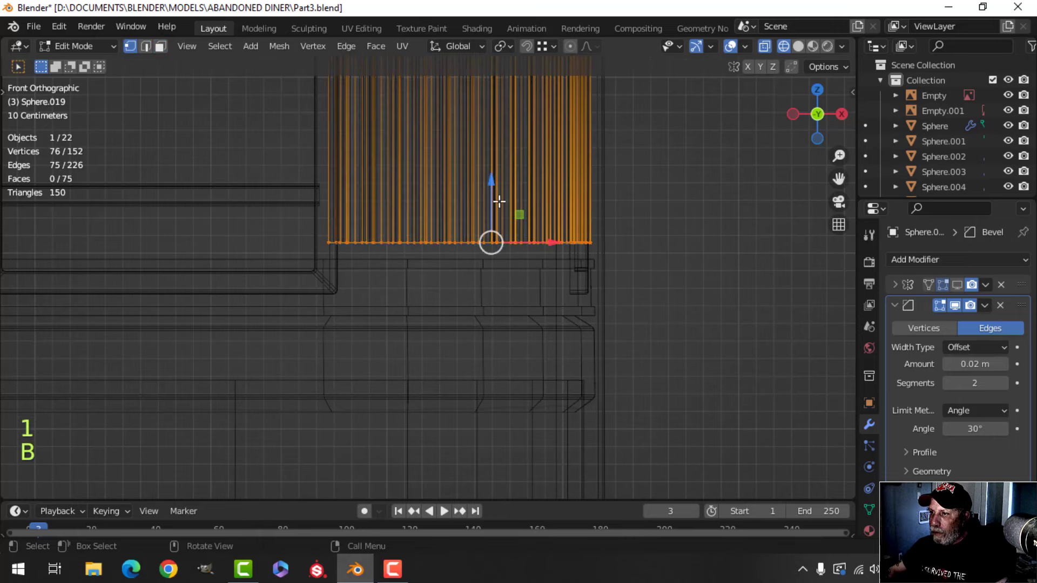
{"action": "left_click_drag", "start_coordinate": [492, 183], "coordinate": [494, 201]}
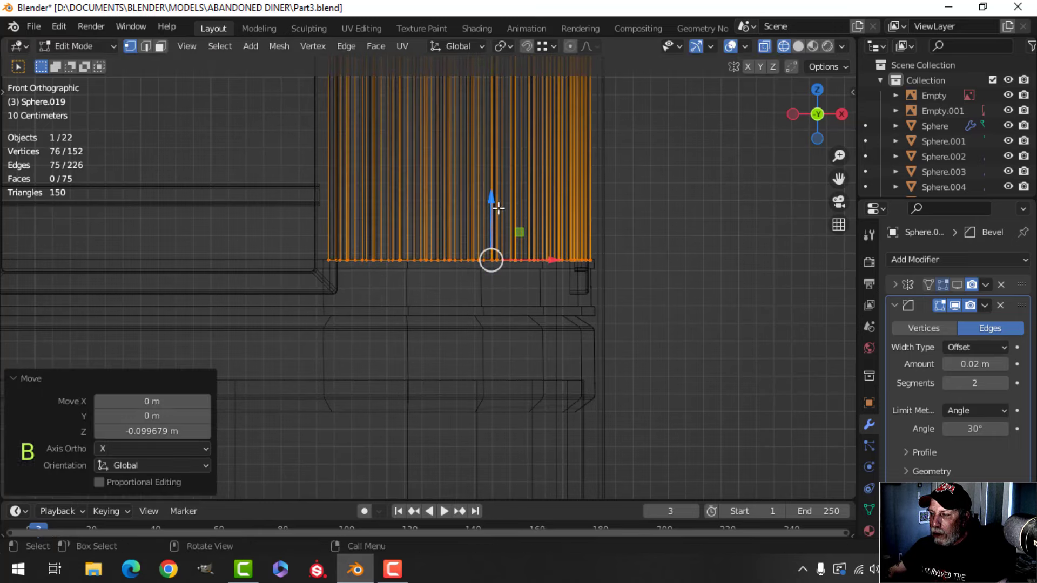
{"action": "key", "text": "z"}
{"action": "left_click", "coordinate": [605, 213]}
{"action": "middle_click_drag", "start_coordinate": [605, 214], "coordinate": [469, 271]}
{"action": "key", "text": "Tab"}
{"action": "scroll", "coordinate": [468, 272], "scroll_direction": "down", "scroll_amount": 3}
{"action": "key", "text": "alt+a"}
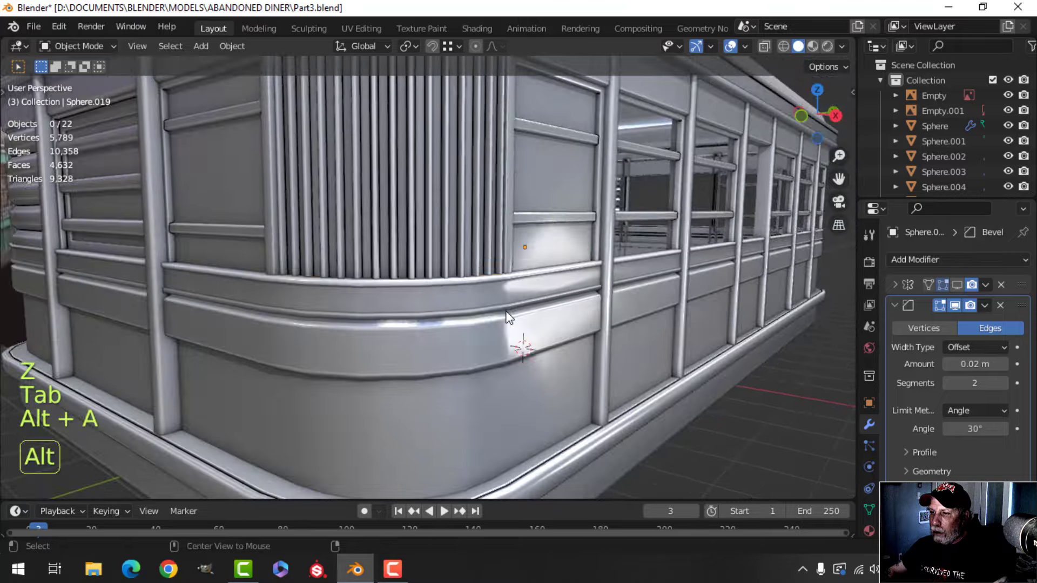
Examine the layered trim below the ribbed corner panel in the reference image and compare it with the modeled upper band
{"action": "middle_click_drag", "start_coordinate": [509, 318], "coordinate": [602, 324], "text": "shift"}
{"action": "scroll", "coordinate": [492, 282], "scroll_direction": "up", "scroll_amount": 3}
{"action": "left_click", "coordinate": [476, 268]}
{"action": "key", "text": "Tab"}
{"action": "scroll", "coordinate": [527, 264], "scroll_direction": "down", "scroll_amount": 2}
{"action": "scroll", "coordinate": [602, 324], "scroll_direction": "down", "scroll_amount": 1}
{"action": "middle_click_drag", "start_coordinate": [282, 300], "coordinate": [643, 326], "text": "shift"}
{"action": "scroll", "coordinate": [236, 305], "scroll_direction": "up", "scroll_amount": 5}
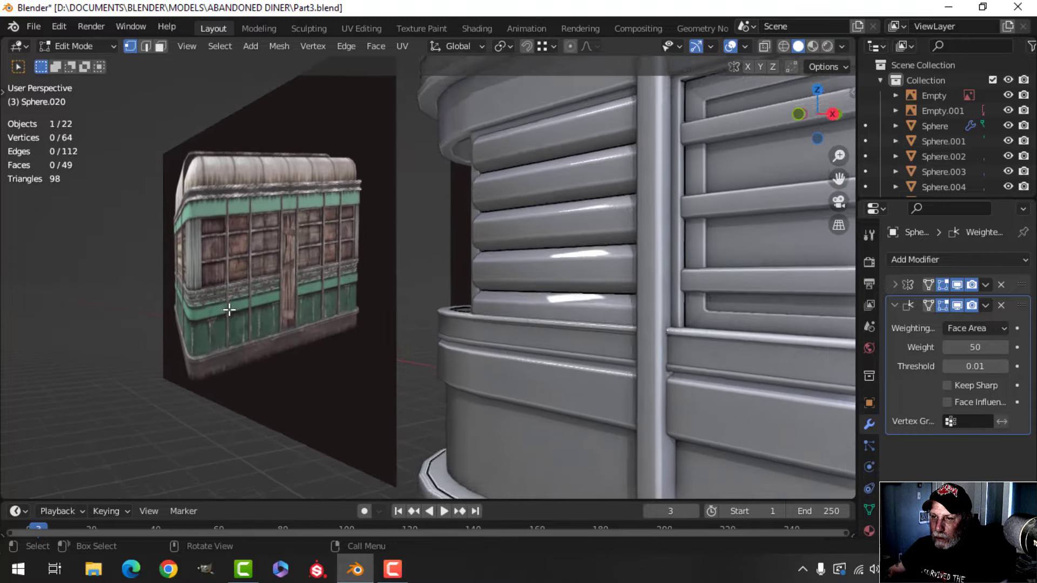
{"action": "middle_click_drag", "start_coordinate": [229, 311], "coordinate": [268, 324]}
{"action": "key", "text": "Tab"}
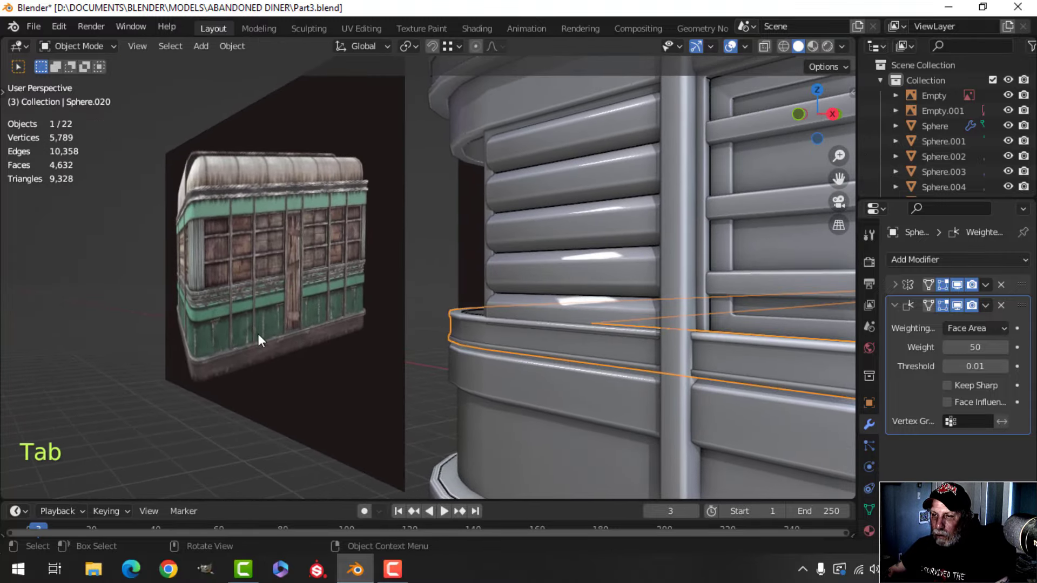
{"action": "left_click", "coordinate": [259, 338]}
{"action": "key", "text": "KP_Decimal"}
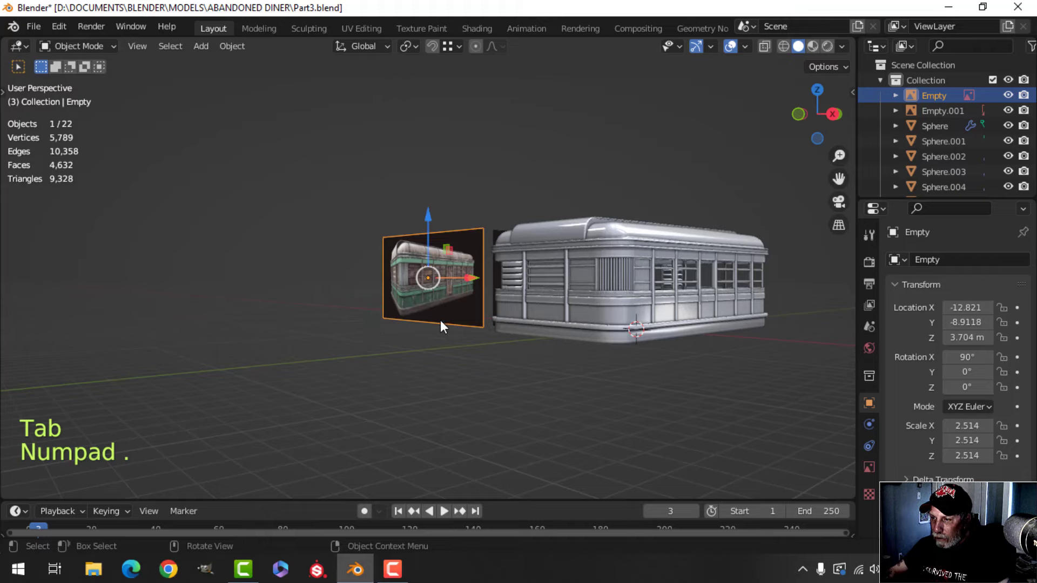
{"action": "scroll", "coordinate": [439, 319], "scroll_direction": "up", "scroll_amount": 8}
{"action": "scroll", "coordinate": [430, 310], "scroll_direction": "up", "scroll_amount": 4}
{"action": "middle_click_drag", "start_coordinate": [388, 374], "coordinate": [544, 264], "text": "shift"}
{"action": "middle_click_drag", "start_coordinate": [375, 358], "coordinate": [561, 321], "text": "shift"}
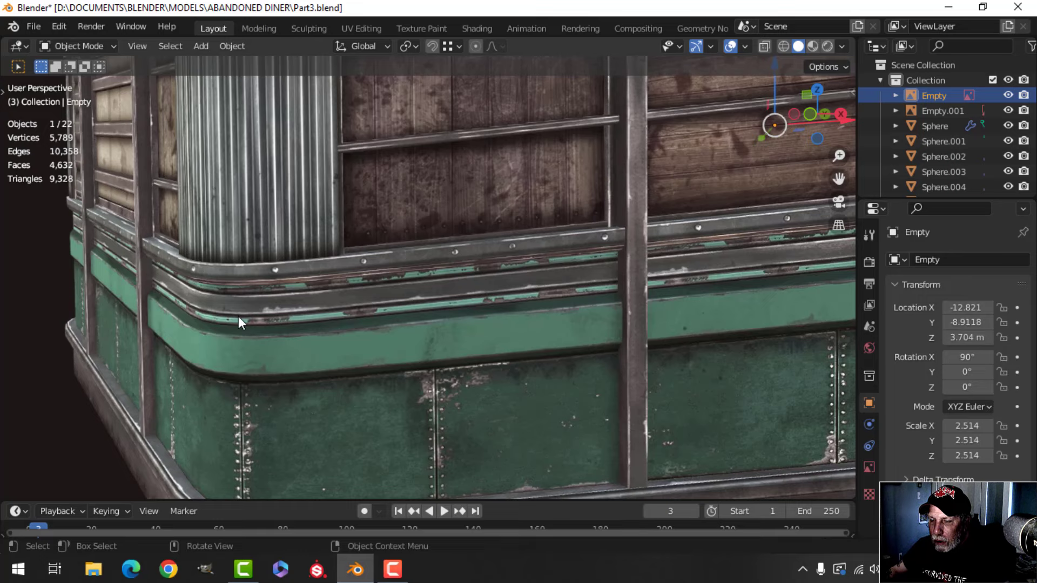
{"action": "scroll", "coordinate": [305, 310], "scroll_direction": "down", "scroll_amount": 2}
{"action": "middle_click_drag", "start_coordinate": [416, 342], "coordinate": [192, 366], "text": "shift"}
{"action": "scroll", "coordinate": [432, 366], "scroll_direction": "down", "scroll_amount": 5}
{"action": "middle_click_drag", "start_coordinate": [494, 368], "coordinate": [363, 369], "text": "shift"}
{"action": "middle_click_drag", "start_coordinate": [571, 366], "coordinate": [621, 342], "text": "shift"}
{"action": "scroll", "coordinate": [416, 361], "scroll_direction": "up", "scroll_amount": 2}
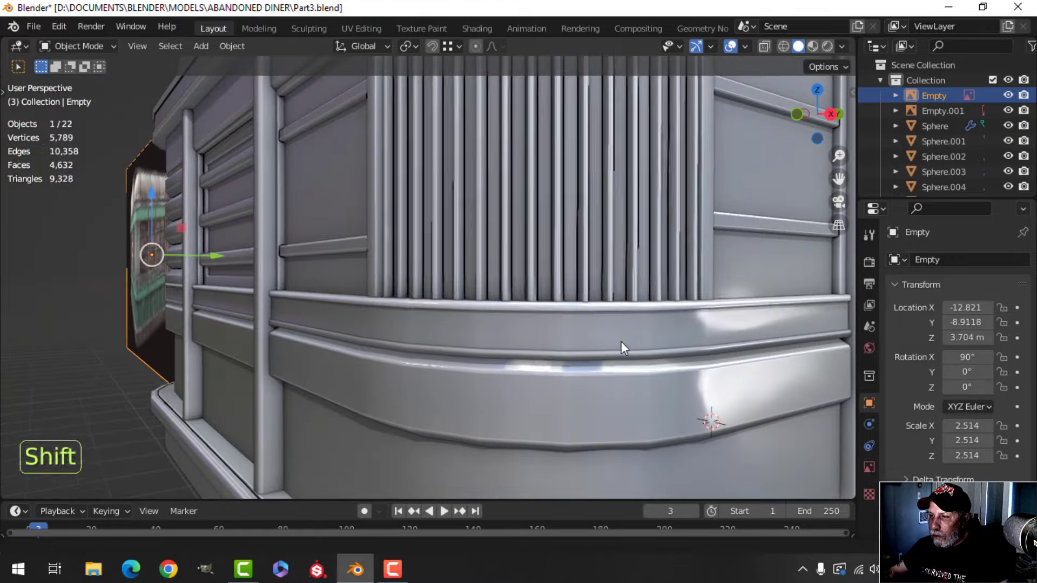
Select the upper band's front face loop, grow the selection once, and scale it by 0.858 along Z
{"action": "middle_click_drag", "start_coordinate": [549, 348], "coordinate": [555, 351], "text": "shift"}
{"action": "left_click", "coordinate": [558, 333]}
{"action": "key", "text": "Tab"}
{"action": "middle_click_drag", "start_coordinate": [623, 366], "coordinate": [527, 325]}
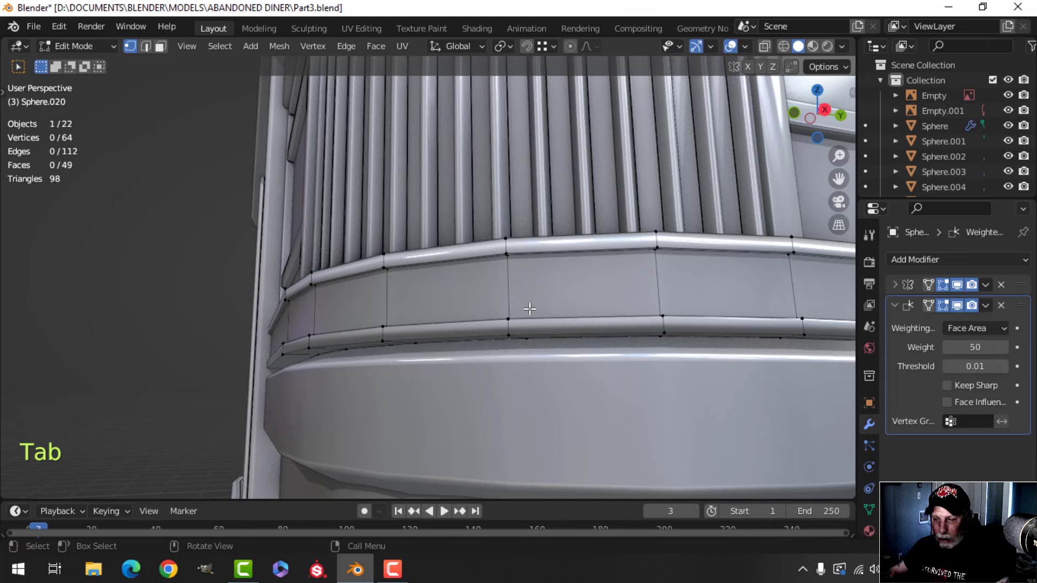
{"action": "left_click", "coordinate": [512, 283], "text": "alt+shift"}
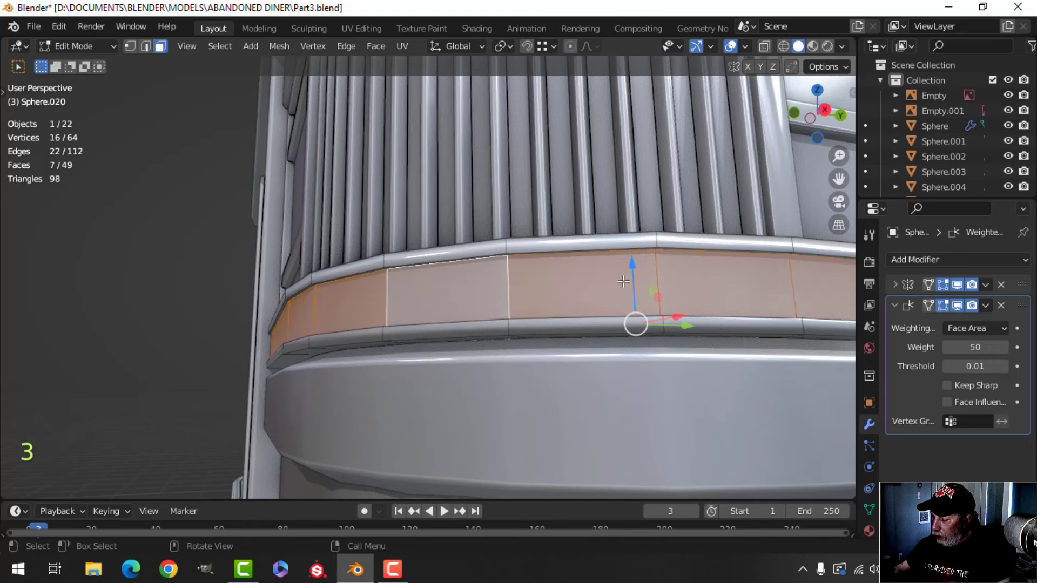
{"action": "key", "text": "ctrl+KP_Add"}
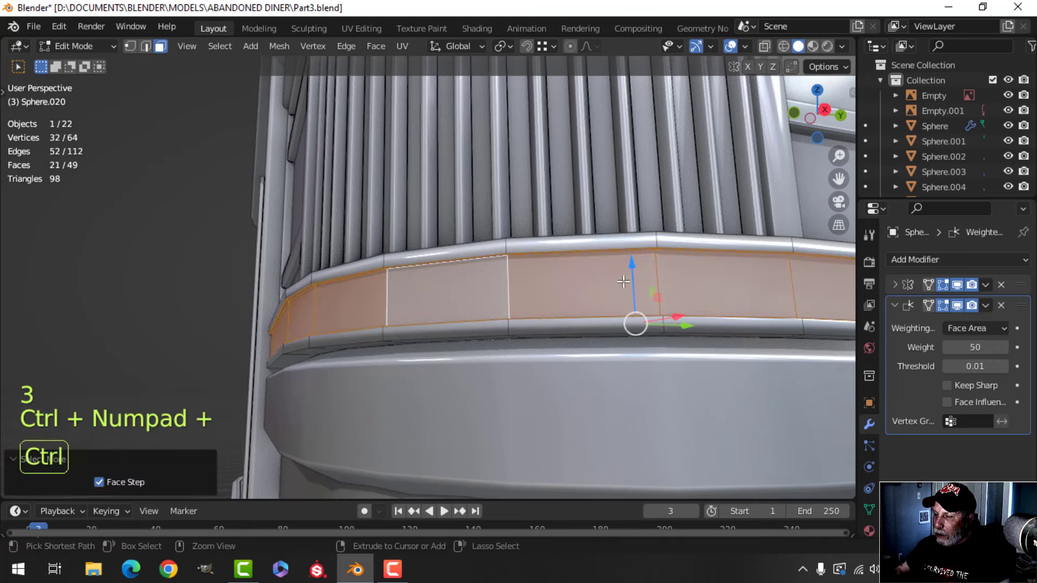
{"action": "key", "text": "s"}
{"action": "key", "text": "z"}
{"action": "left_click", "coordinate": [686, 294]}
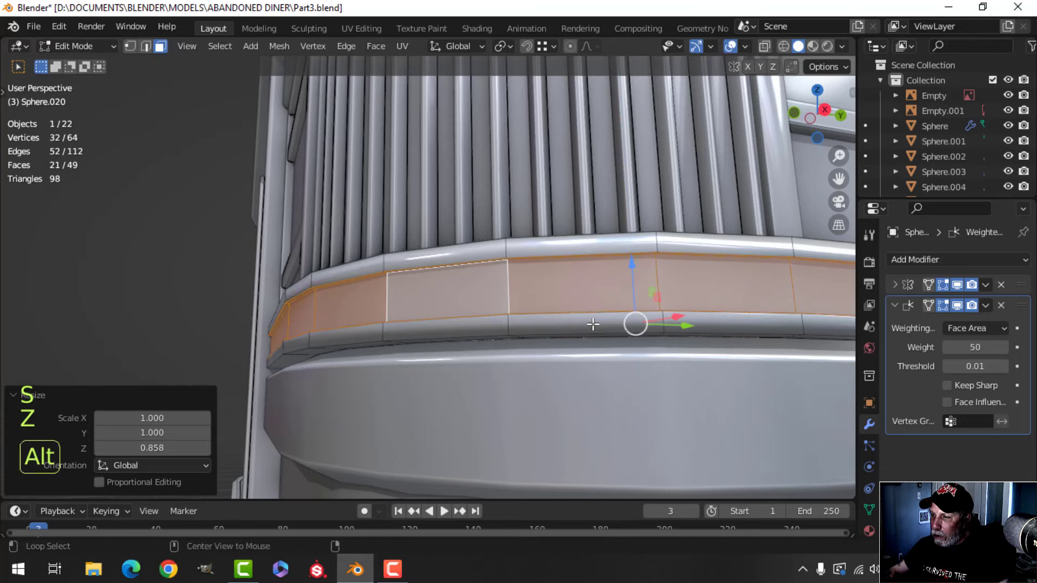
Bevel the upper band's horizontal edge loops with a width of 0.0101 m and 2 segments
{"action": "key", "text": "alt+a"}
{"action": "middle_click_drag", "start_coordinate": [593, 324], "coordinate": [585, 313], "text": "shift"}
{"action": "left_click", "coordinate": [532, 294], "text": "alt+shift"}
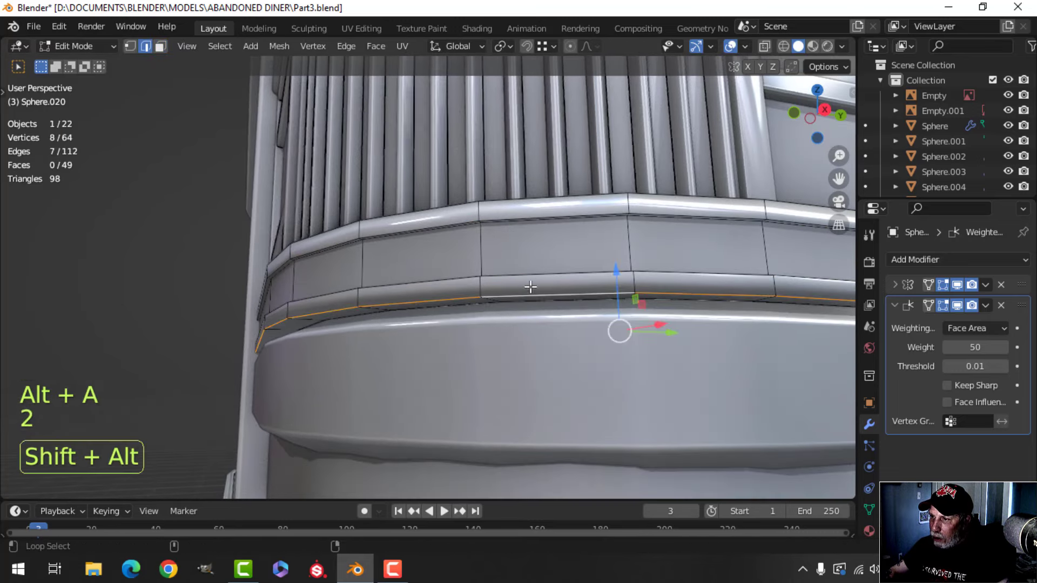
{"action": "left_click", "coordinate": [544, 202], "text": "alt+shift"}
{"action": "mouse_move", "coordinate": [544, 201]}
{"action": "middle_mouse_down"}
{"action": "mouse_move", "coordinate": [585, 276]}
{"action": "mouse_move", "coordinate": [659, 313]}
{"action": "mouse_move", "coordinate": [657, 324]}
{"action": "mouse_move", "coordinate": [539, 222]}
{"action": "middle_mouse_up"}
{"action": "middle_click_drag", "start_coordinate": [650, 319], "coordinate": [602, 296], "text": "shift"}
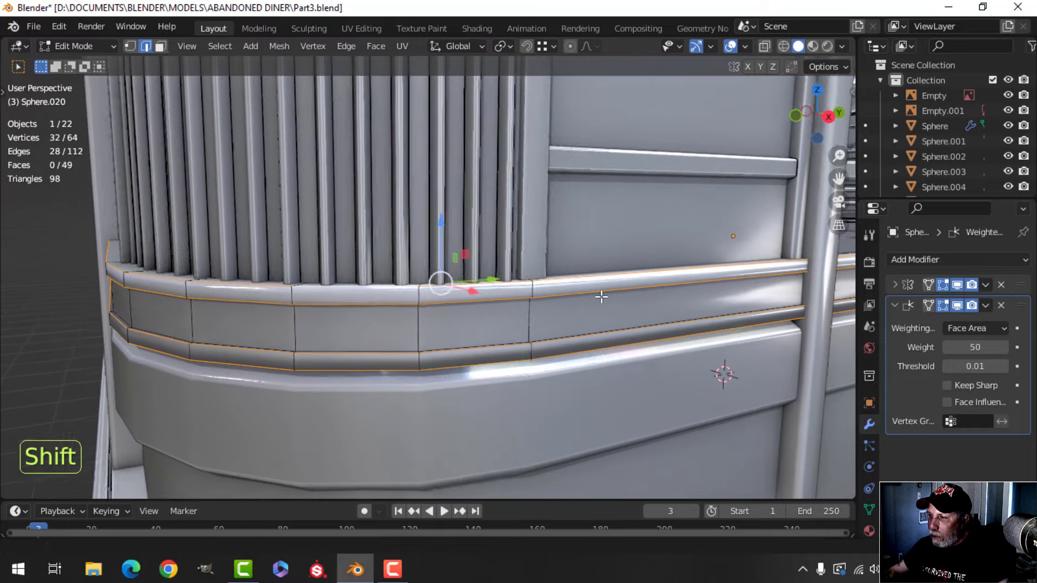
{"action": "scroll", "coordinate": [640, 292], "scroll_direction": "up", "scroll_amount": 3}
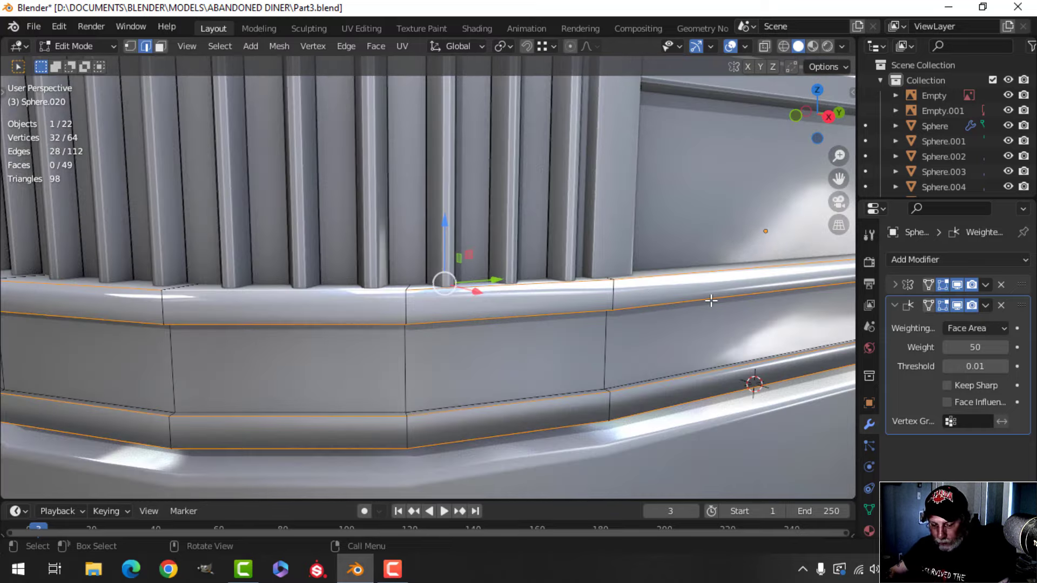
{"action": "key", "text": "ctrl+b"}
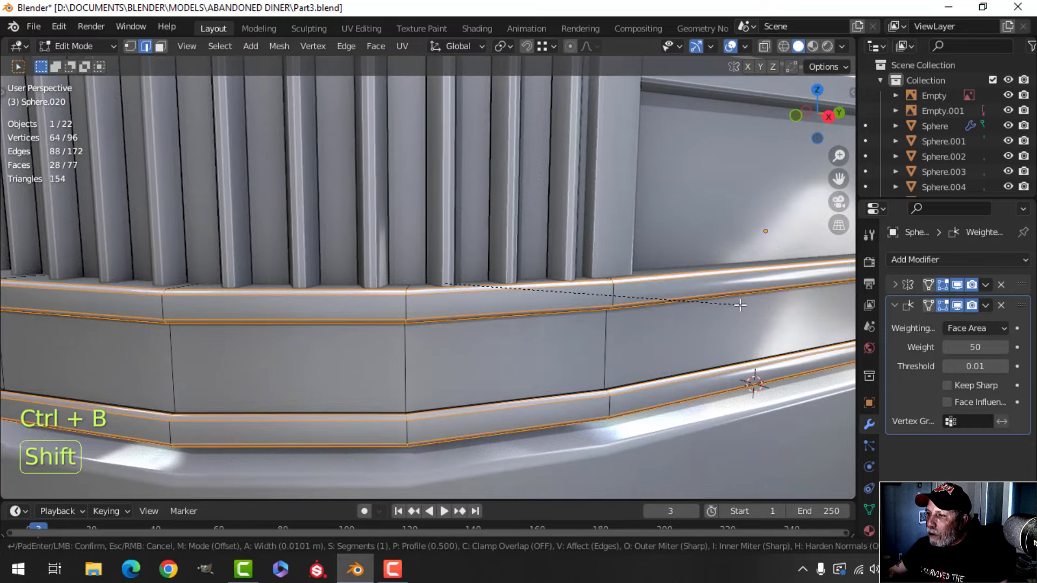
{"action": "scroll", "coordinate": [740, 304], "scroll_direction": "up", "scroll_amount": 1}
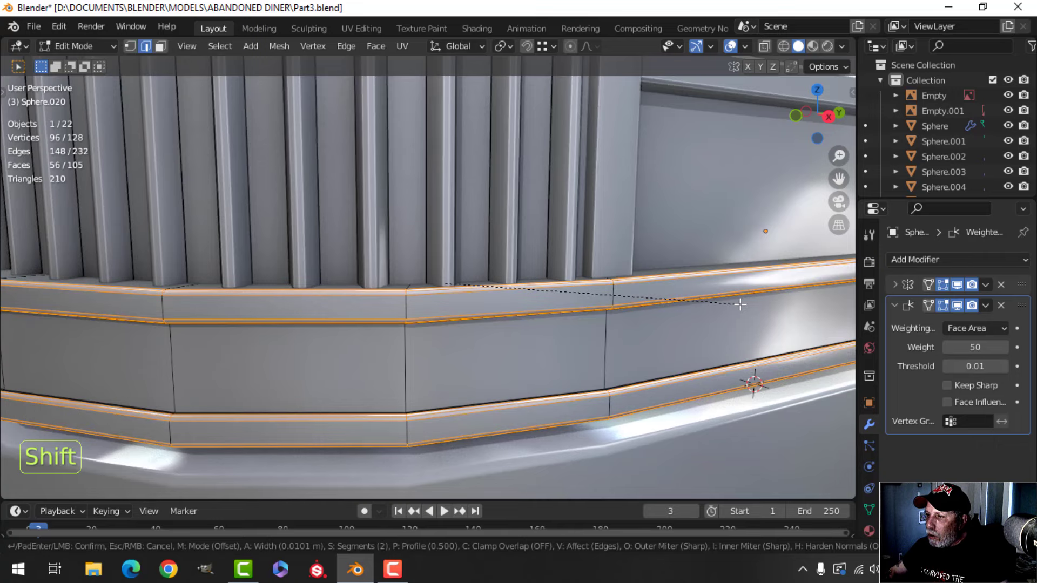
{"action": "left_click", "coordinate": [739, 303]}
{"action": "middle_click_drag", "start_coordinate": [650, 328], "coordinate": [640, 317]}
{"action": "key", "text": "alt+a"}
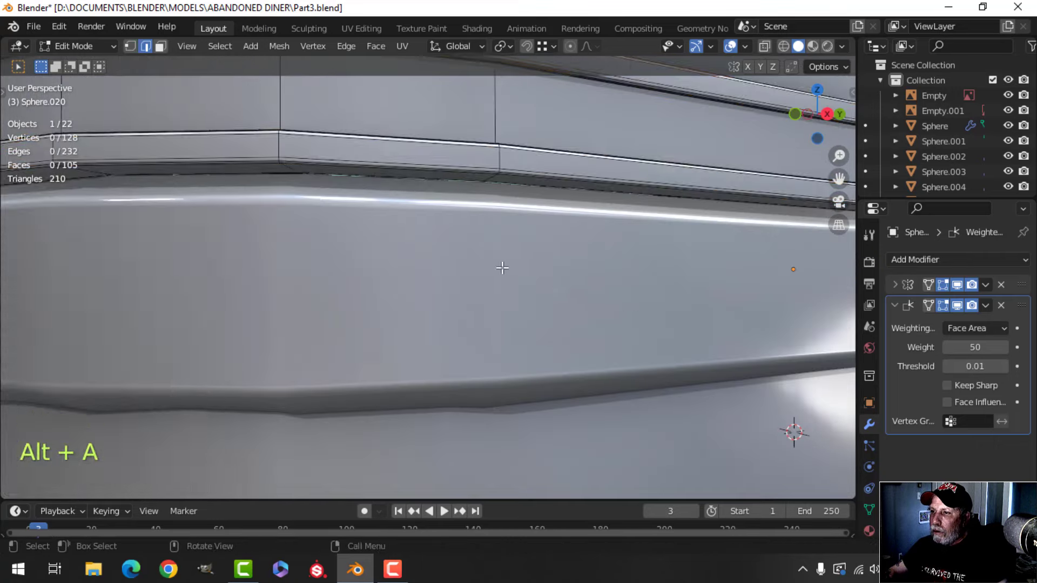
{"action": "scroll", "coordinate": [499, 270], "scroll_direction": "down", "scroll_amount": 4}
{"action": "middle_click_drag", "start_coordinate": [497, 273], "coordinate": [525, 288], "text": "shift"}
{"action": "key", "text": "3"}
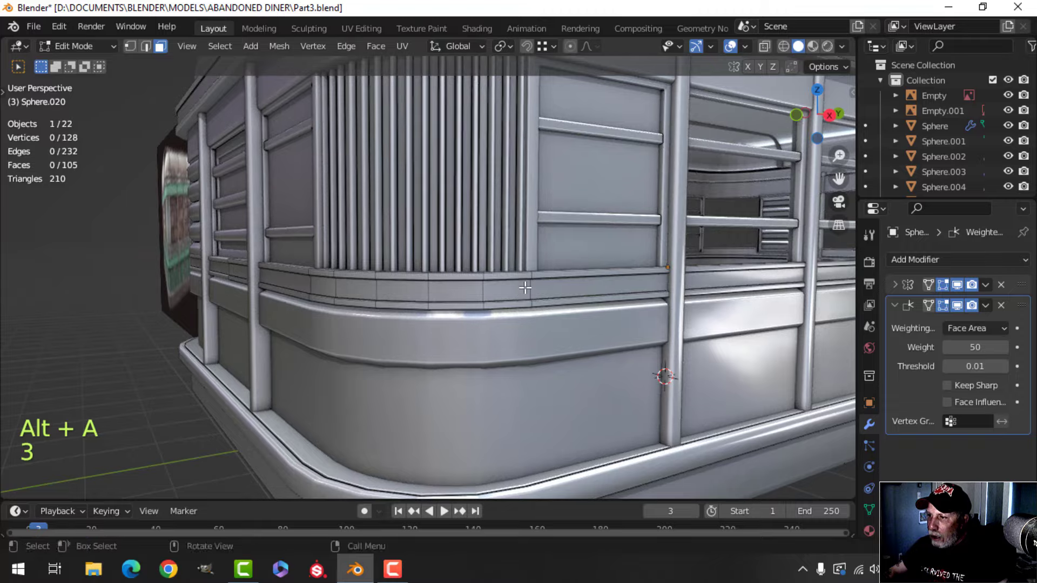
{"action": "left_click", "coordinate": [526, 288], "text": "alt+shift"}
{"action": "scroll", "coordinate": [527, 288], "scroll_direction": "down", "scroll_amount": 3}
{"action": "middle_click_drag", "start_coordinate": [458, 278], "coordinate": [514, 268]}
{"action": "scroll", "coordinate": [621, 303], "scroll_direction": "up", "scroll_amount": 4}
{"action": "scroll", "coordinate": [513, 269], "scroll_direction": "down", "scroll_amount": 4}
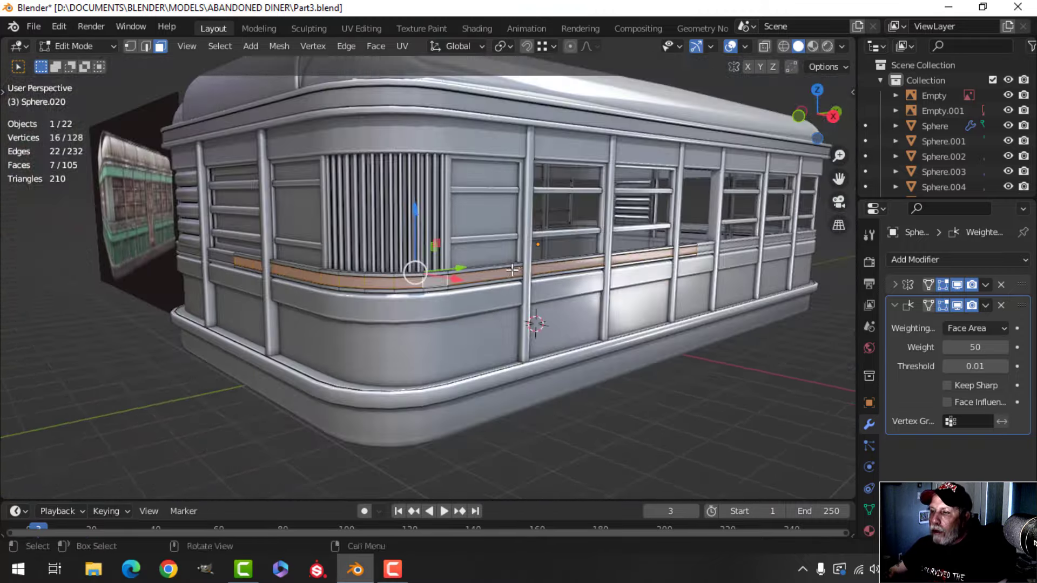
Scale the entire upper band by 0.785 along Z and lower it slightly toward the lower band
{"action": "middle_click_drag", "start_coordinate": [446, 187], "coordinate": [454, 220], "text": "shift"}
{"action": "scroll", "coordinate": [488, 294], "scroll_direction": "up", "scroll_amount": 3}
{"action": "middle_click_drag", "start_coordinate": [489, 295], "coordinate": [569, 315], "text": "shift"}
{"action": "scroll", "coordinate": [540, 278], "scroll_direction": "up", "scroll_amount": 3}
{"action": "key", "text": "a"}
{"action": "key", "text": "s"}
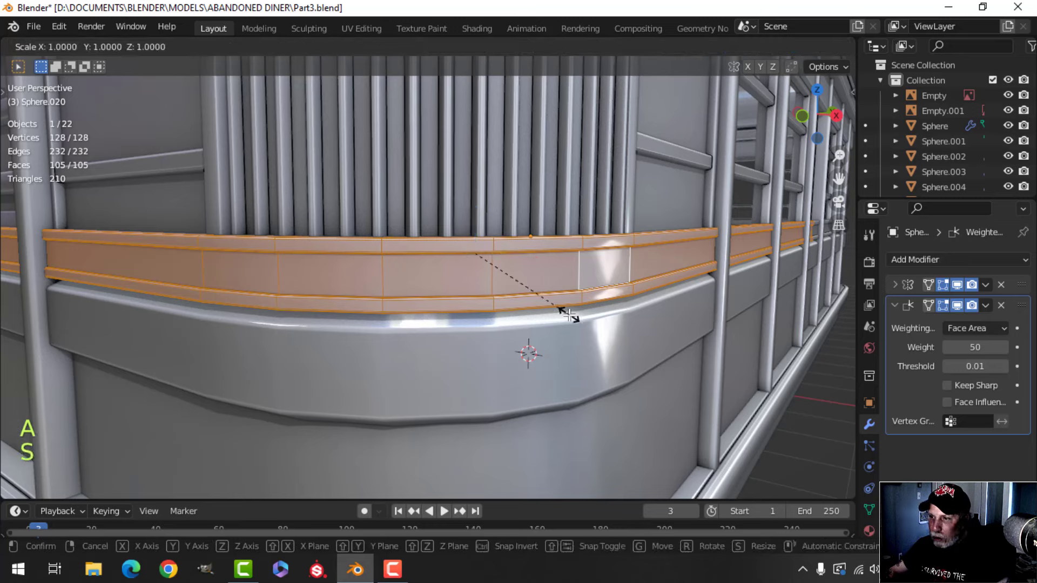
{"action": "key", "text": "z"}
{"action": "left_click", "coordinate": [551, 316]}
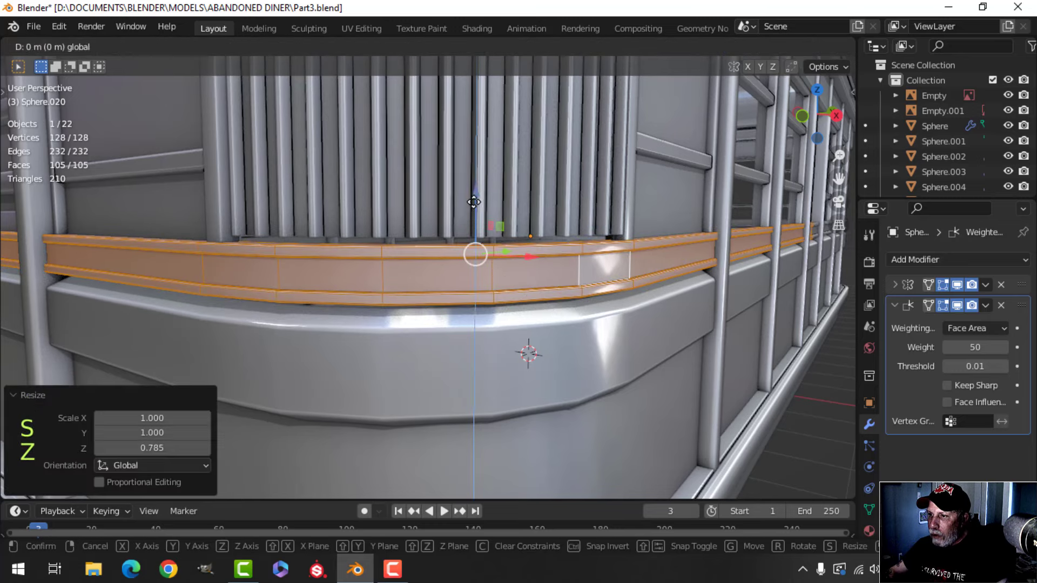
{"action": "left_click_drag", "start_coordinate": [473, 199], "coordinate": [474, 208]}
{"action": "key", "text": "alt+a"}
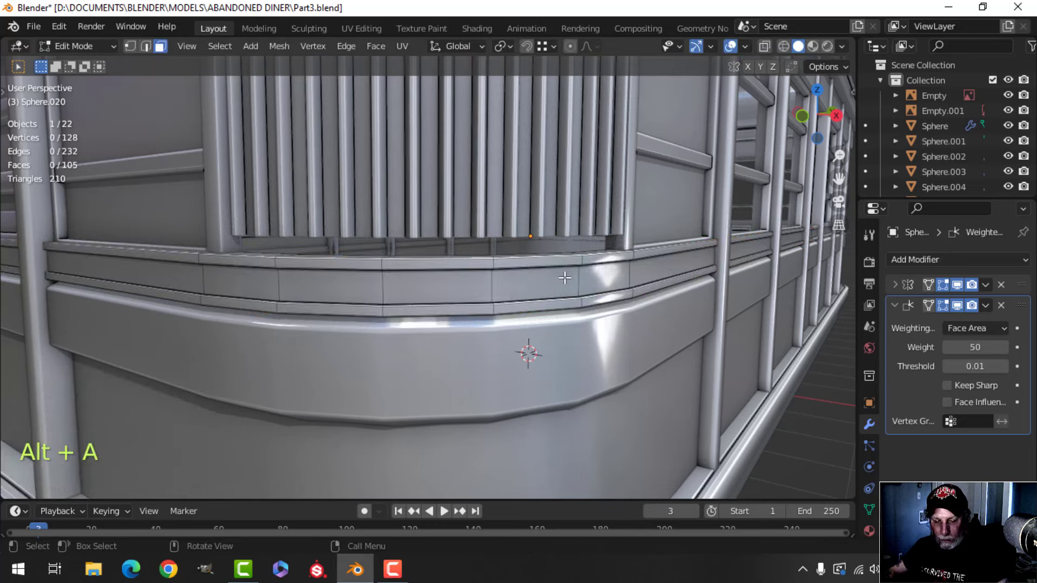
Duplicate the upper band's recessed front face loop in place and separate the copy into its own object
{"action": "left_click", "coordinate": [576, 282], "text": "alt+shift"}
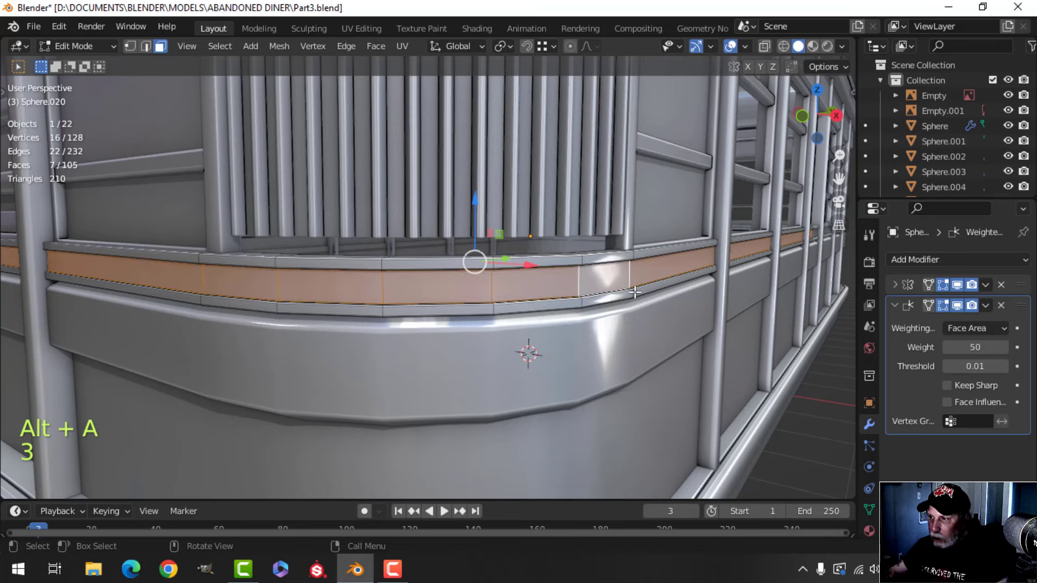
{"action": "key", "text": "shift+d"}
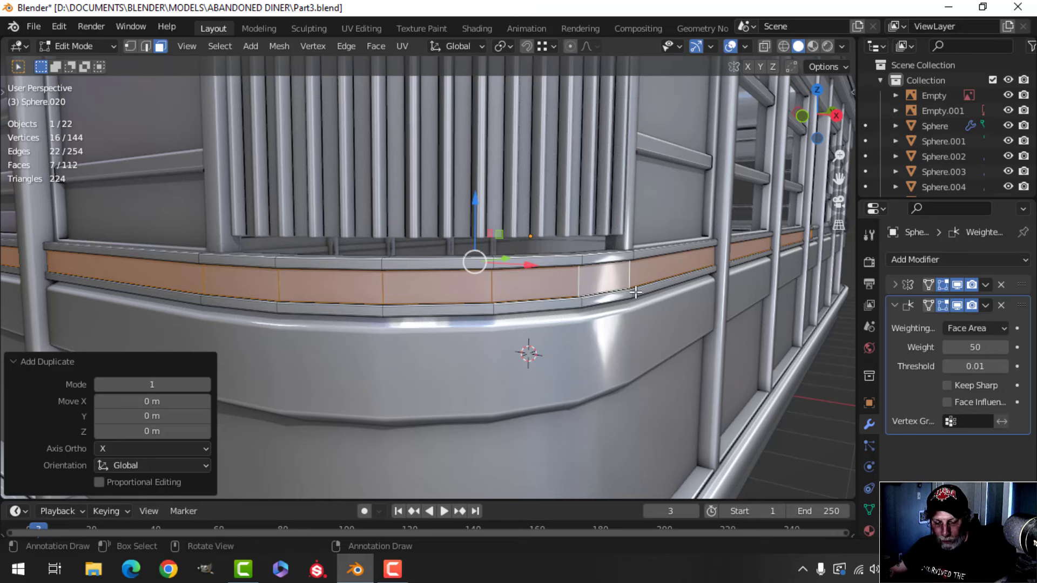
{"action": "key", "text": "p"}
{"action": "left_click", "coordinate": [635, 292]}
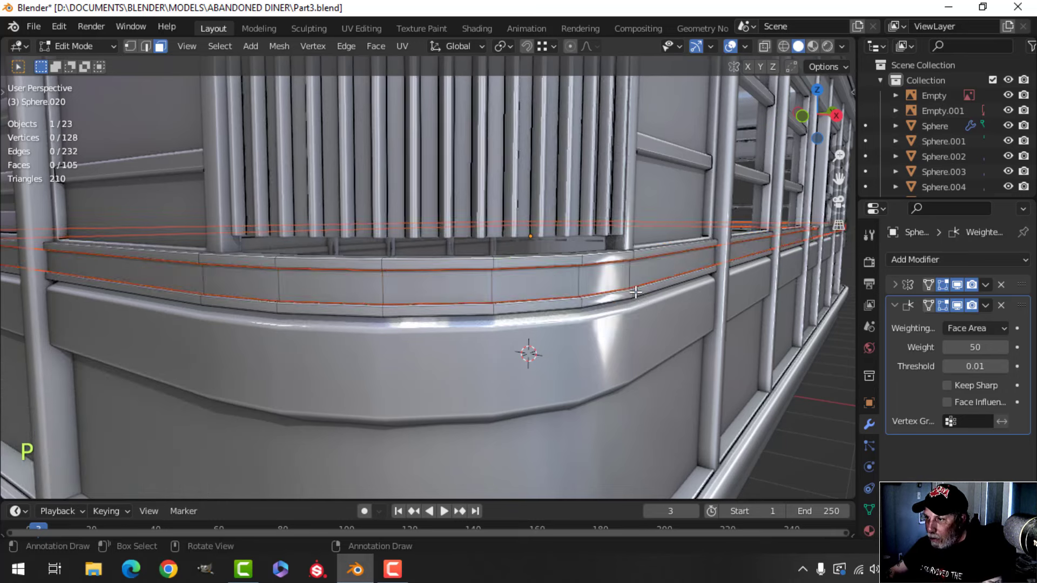
Push all faces of the separated strip slightly outward with Shrink/Fatten
{"action": "key", "text": "Tab"}
{"action": "key", "text": "Tab"}
{"action": "key", "text": "a"}
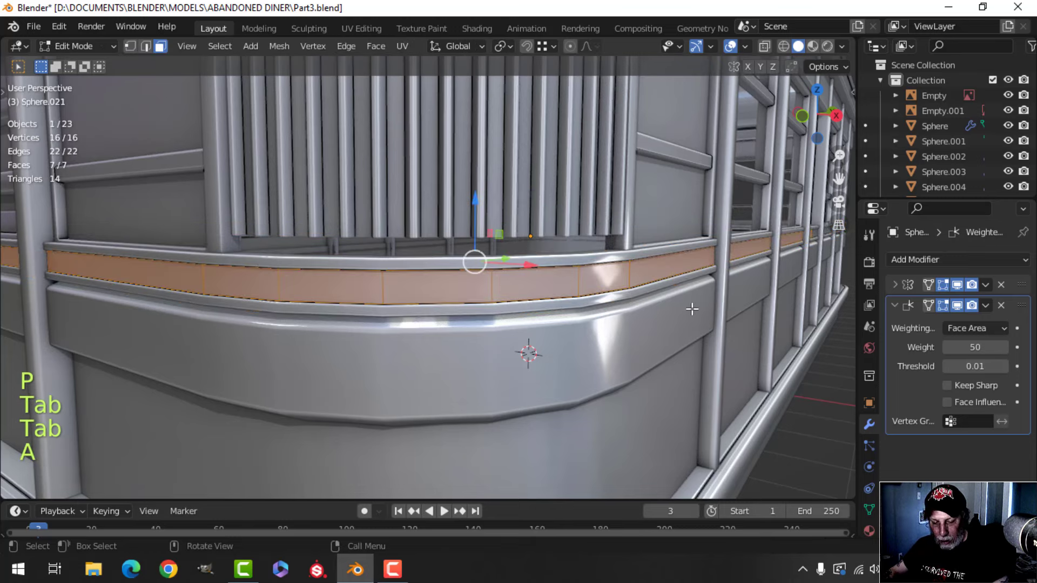
{"action": "key", "text": "alt+s"}
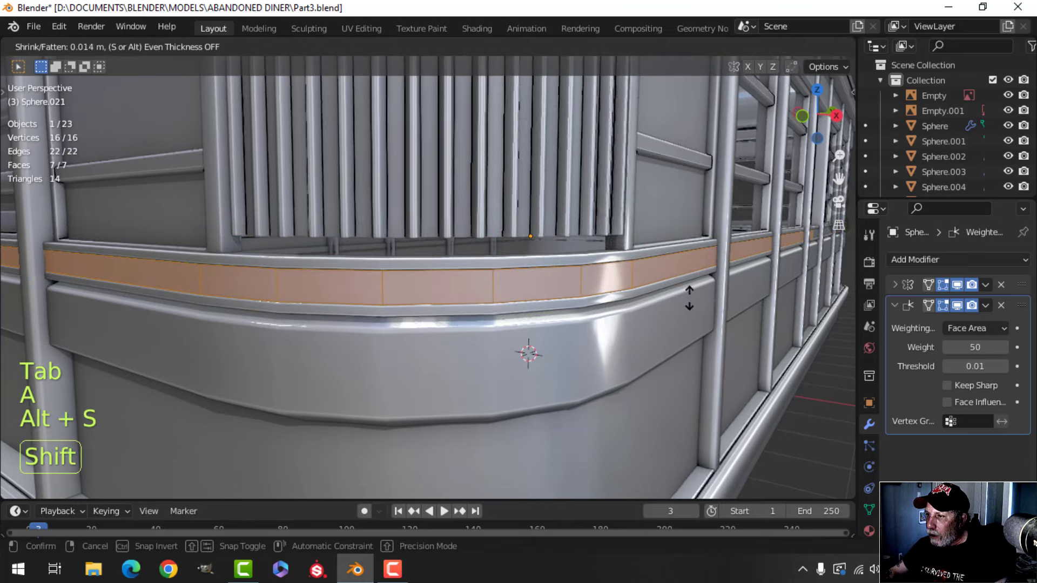
{"action": "left_click", "coordinate": [661, 296]}
Extrude the strip inward with a Shrink/Fatten offset of -0.02505 m and delete its hidden back faces
{"action": "scroll", "coordinate": [625, 289], "scroll_direction": "down", "scroll_amount": 4}
{"action": "mouse_move", "coordinate": [615, 298]}
{"action": "middle_mouse_down", "text": "shift"}
{"action": "mouse_move", "coordinate": [625, 290]}
{"action": "mouse_move", "coordinate": [588, 295]}
{"action": "mouse_move", "coordinate": [616, 303]}
{"action": "middle_mouse_up", "text": "shift"}
{"action": "middle_click_drag", "start_coordinate": [616, 303], "coordinate": [633, 309]}
{"action": "key", "text": "alt+s"}
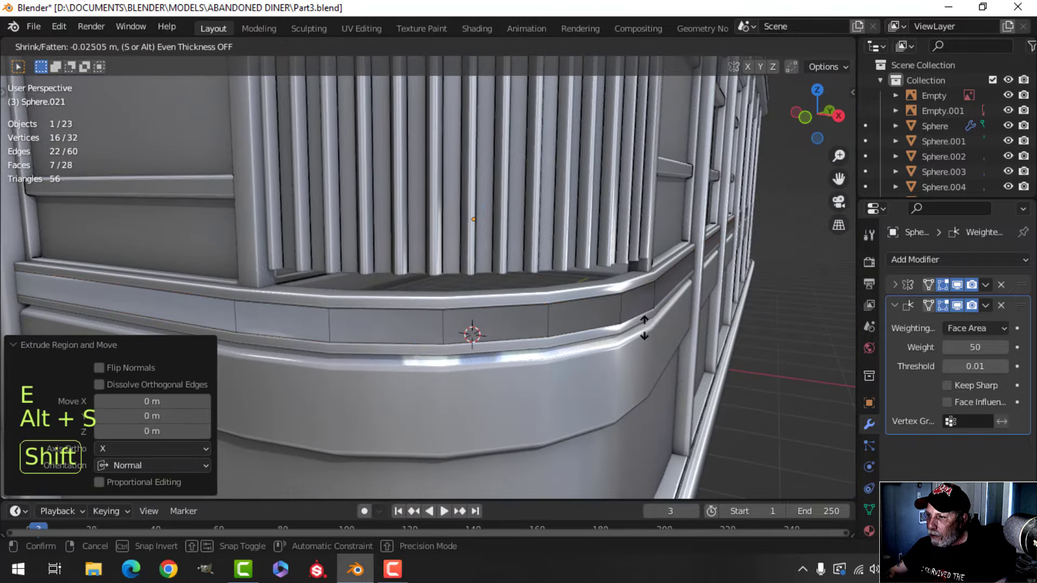
{"action": "left_click", "coordinate": [645, 327]}
{"action": "key", "text": "x"}
{"action": "left_click", "coordinate": [645, 330]}
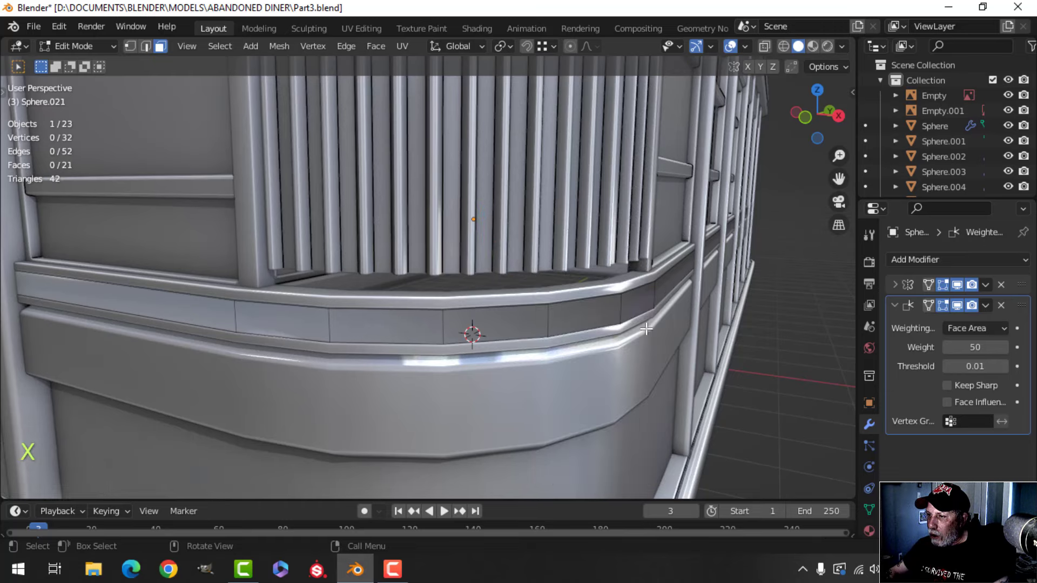
Recalculate the normals of the whole strip to face outside
{"action": "key", "text": "a"}
{"action": "key", "text": "alt+n"}
{"action": "left_click", "coordinate": [638, 318]}
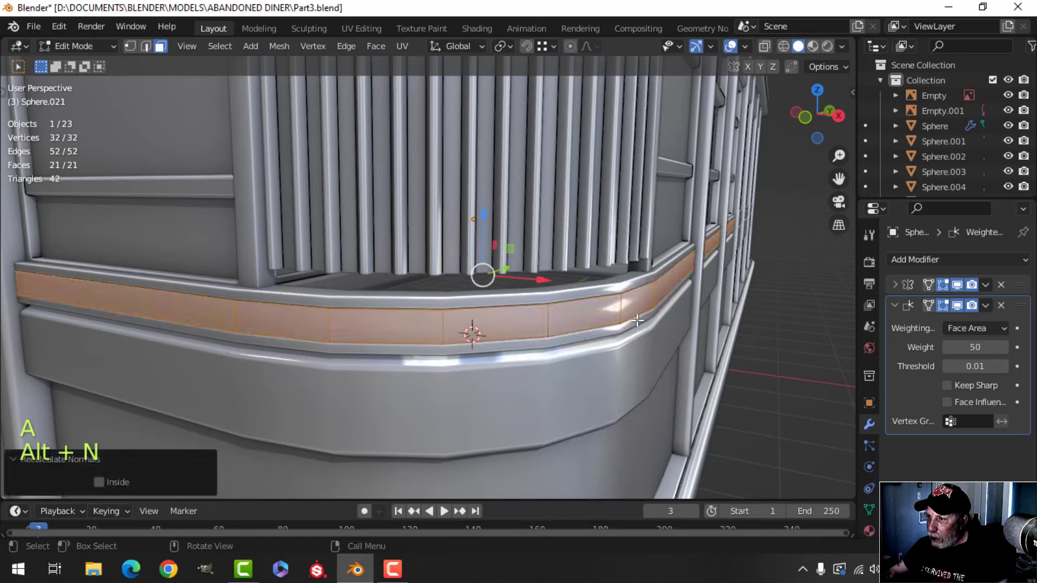
{"action": "key", "text": "alt+a"}
Scale the whole strip down slightly along Z to leave narrow gaps inside the upper band's recess
{"action": "mouse_move", "coordinate": [639, 321]}
{"action": "middle_mouse_down"}
{"action": "mouse_move", "coordinate": [595, 313]}
{"action": "mouse_move", "coordinate": [622, 315]}
{"action": "middle_mouse_up"}
{"action": "scroll", "coordinate": [604, 313], "scroll_direction": "up", "scroll_amount": 1}
{"action": "key", "text": "a"}
{"action": "scroll", "coordinate": [613, 318], "scroll_direction": "down", "scroll_amount": 4}
{"action": "key", "text": "s"}
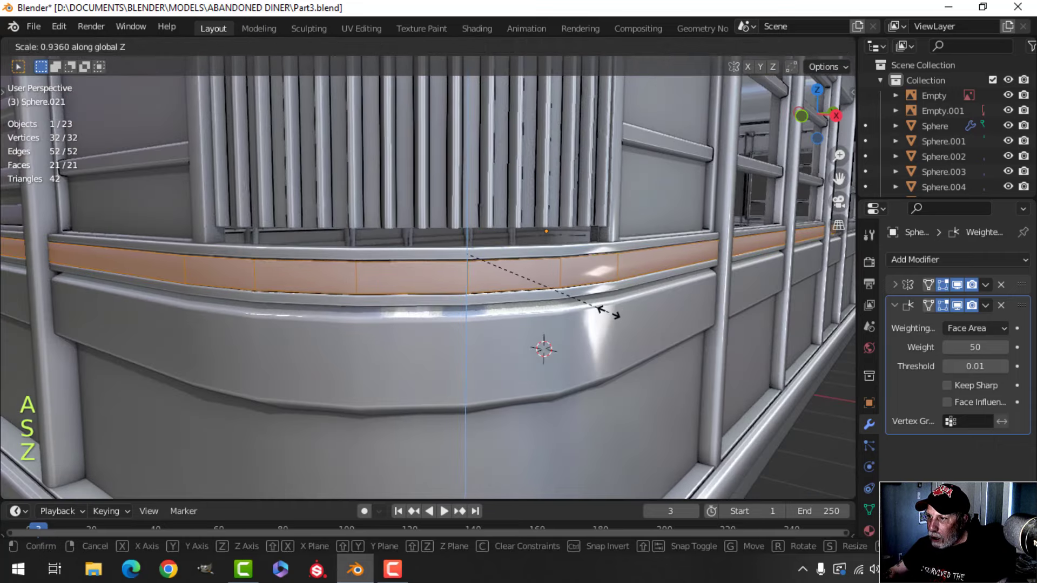
{"action": "left_click", "coordinate": [604, 308]}
{"action": "scroll", "coordinate": [583, 304], "scroll_direction": "up", "scroll_amount": 3}
{"action": "key", "text": "alt+a"}
{"action": "scroll", "coordinate": [562, 301], "scroll_direction": "down", "scroll_amount": 2}
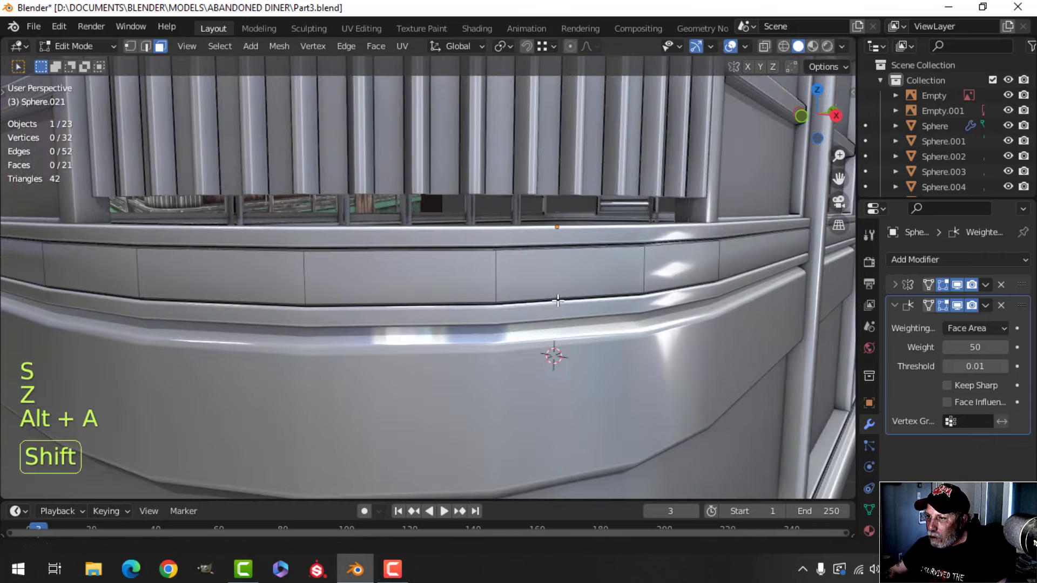
Bevel the strip's upper and lower front edge loops with 2 segments and return to Object Mode
{"action": "middle_click_drag", "start_coordinate": [562, 301], "coordinate": [553, 297], "text": "shift"}
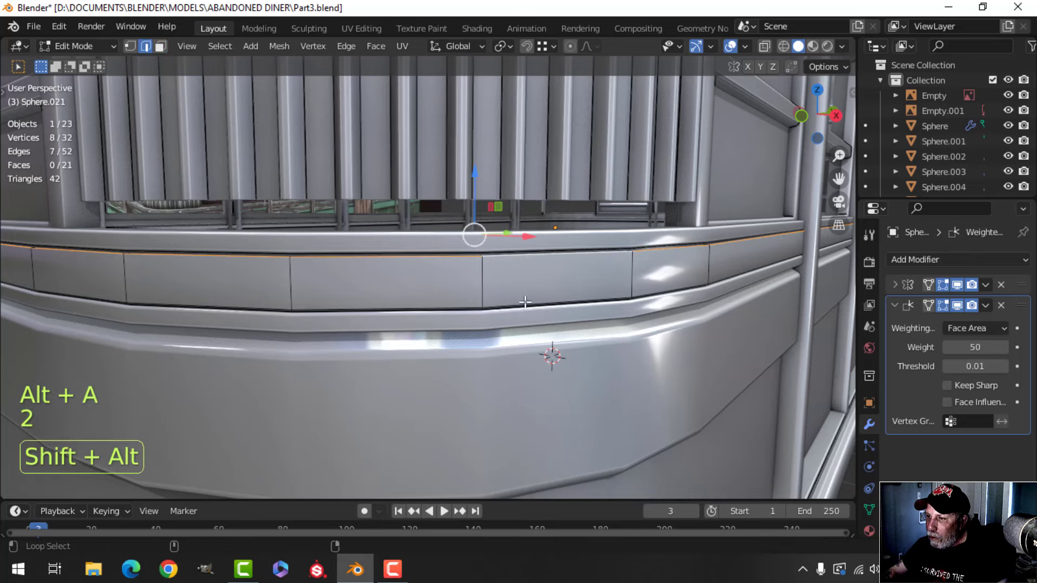
{"action": "key", "text": "shift"}
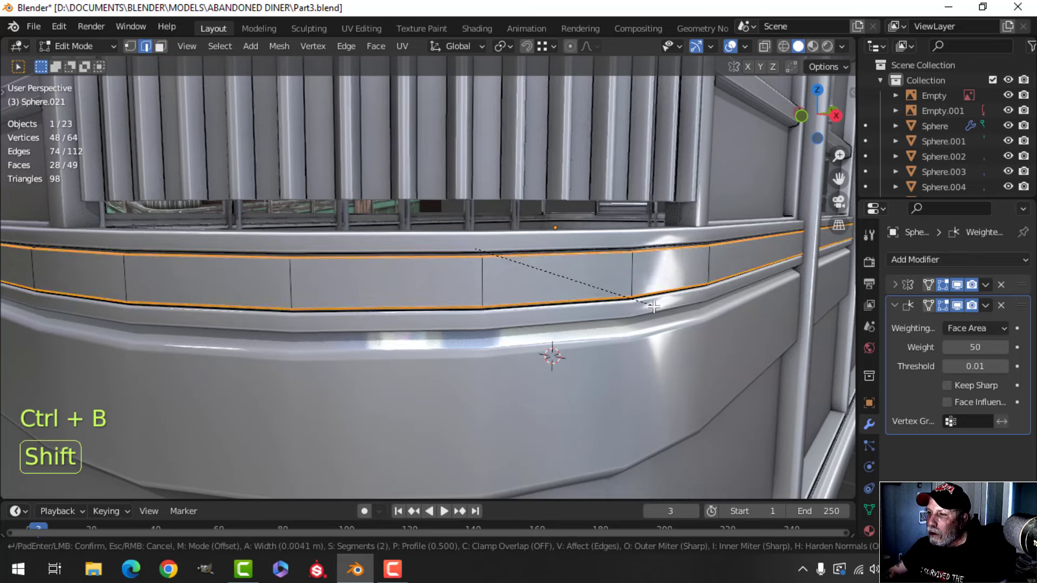
{"action": "left_click", "coordinate": [670, 309]}
{"action": "key", "text": "Tab"}
Examine the layered upper band and its inset strip around the diner's rounded corner with nothing selected
{"action": "scroll", "coordinate": [652, 305], "scroll_direction": "down", "scroll_amount": 5}
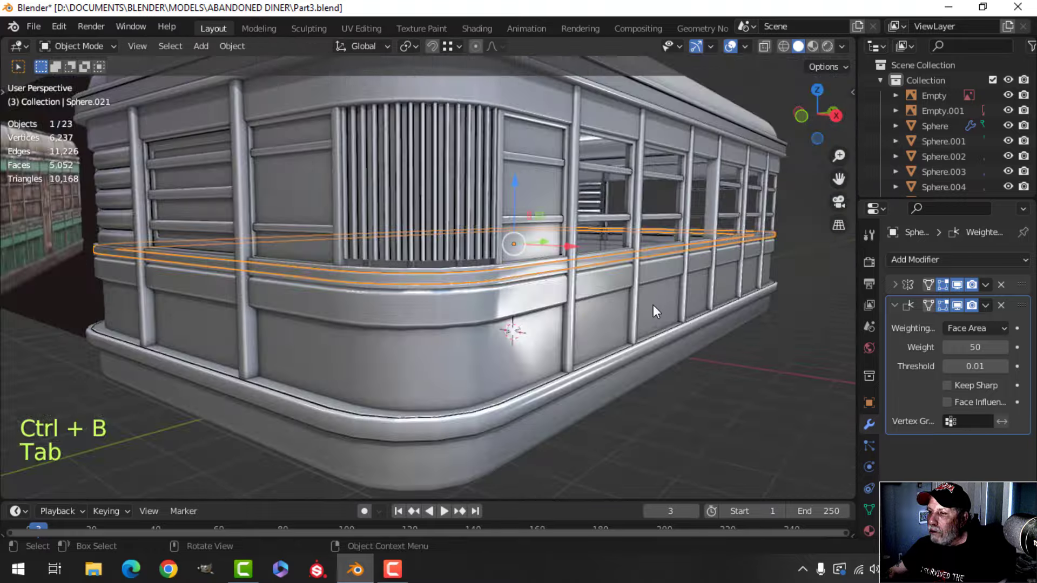
{"action": "key", "text": "alt+a"}
{"action": "scroll", "coordinate": [572, 309], "scroll_direction": "up", "scroll_amount": 6}
{"action": "middle_click_drag", "start_coordinate": [514, 291], "coordinate": [523, 282], "text": "shift"}
{"action": "mouse_move", "coordinate": [523, 281]}
{"action": "middle_mouse_down"}
{"action": "mouse_move", "coordinate": [534, 271]}
{"action": "mouse_move", "coordinate": [514, 264]}
{"action": "middle_mouse_up"}
{"action": "key", "text": "Tab"}
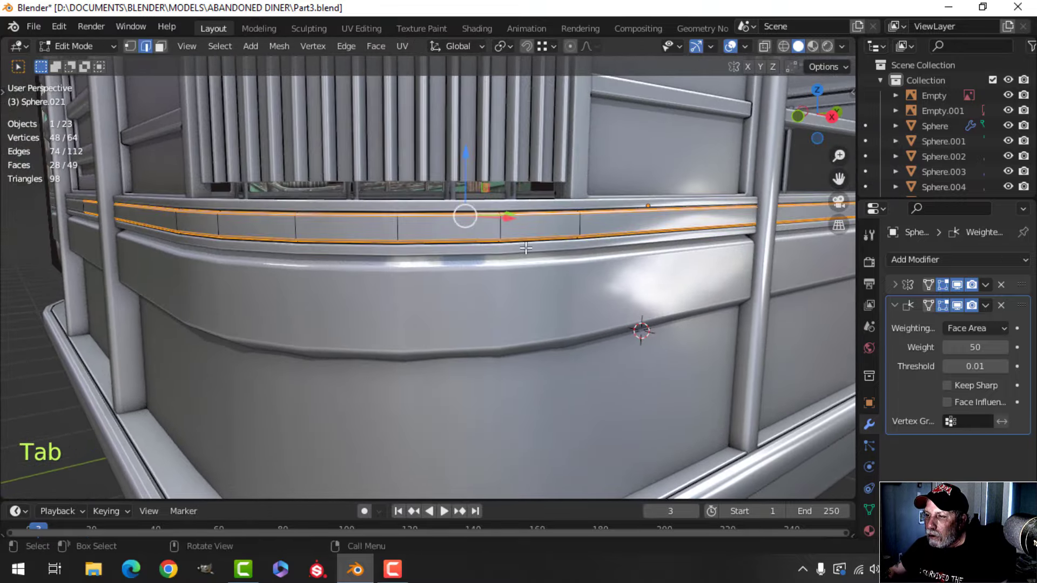
{"action": "key", "text": "Tab"}
{"action": "key", "text": "alt+a"}
{"action": "middle_click_drag", "start_coordinate": [526, 250], "coordinate": [529, 258]}
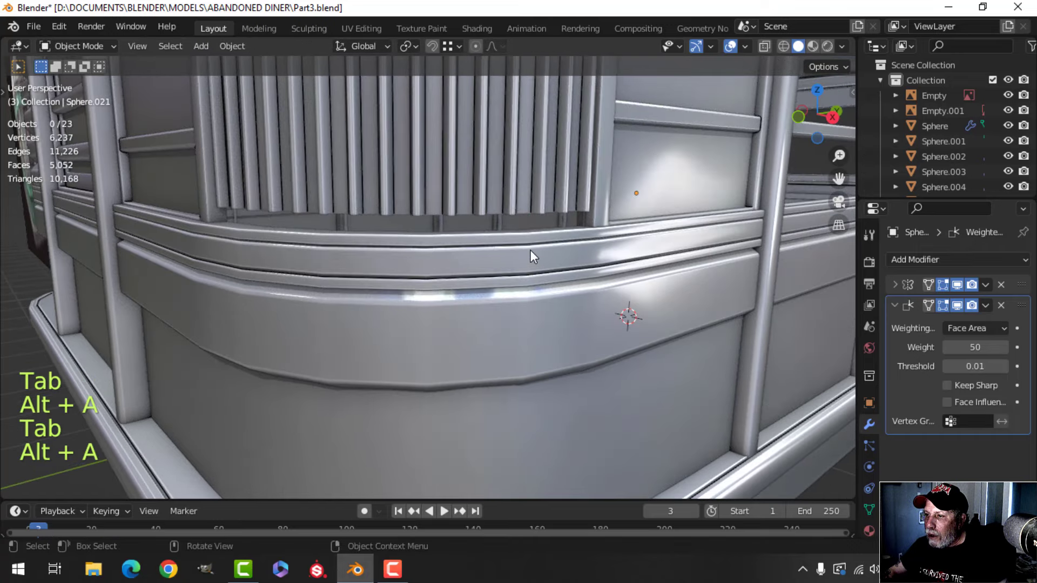
Hide the inset strip and delete the middle front face loop of the upper band behind it
{"action": "left_click", "coordinate": [531, 253]}
{"action": "key", "text": "h"}
{"action": "left_click", "coordinate": [527, 260]}
{"action": "key", "text": "Tab"}
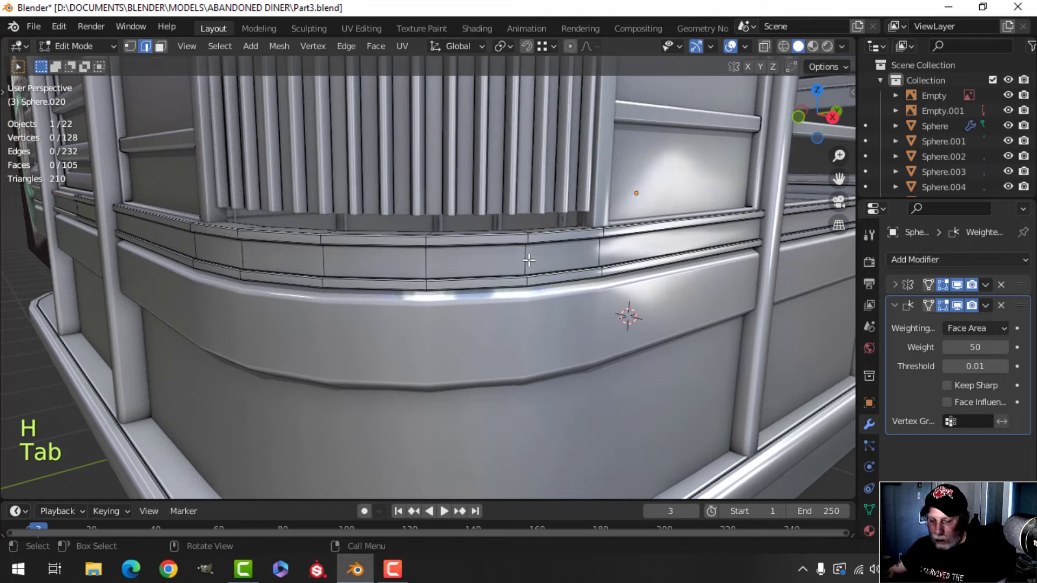
{"action": "key", "text": "x"}
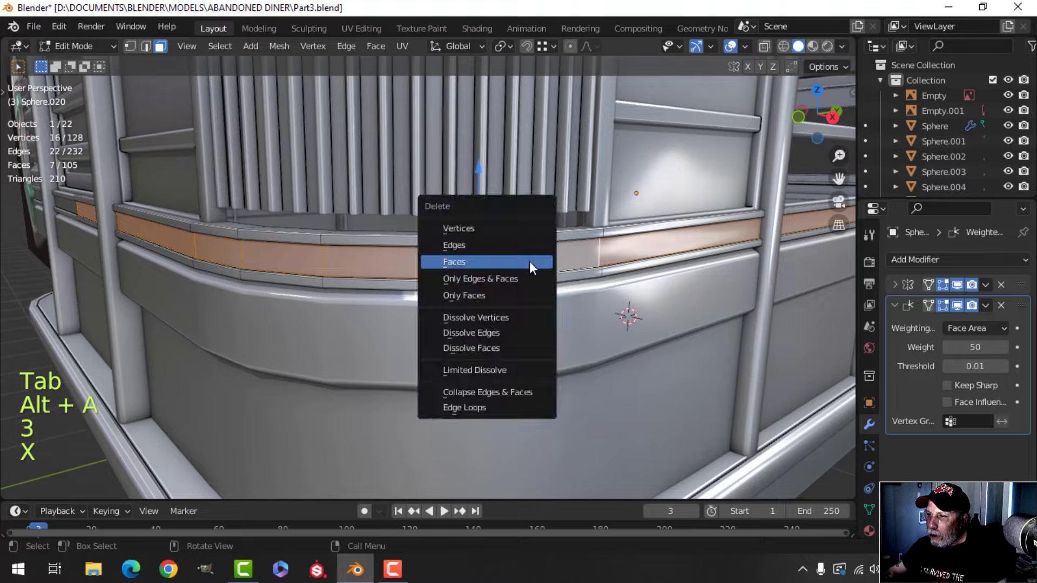
{"action": "left_click", "coordinate": [529, 262]}
{"action": "middle_click_drag", "start_coordinate": [579, 273], "coordinate": [431, 294]}
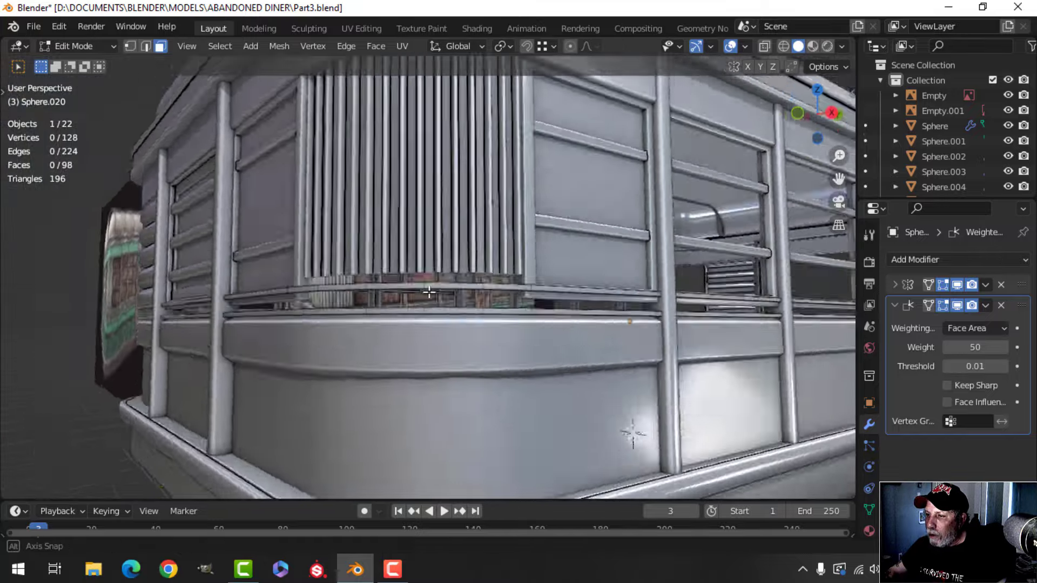
{"action": "scroll", "coordinate": [511, 328], "scroll_direction": "up", "scroll_amount": 3}
{"action": "middle_click_drag", "start_coordinate": [511, 328], "coordinate": [502, 285], "text": "shift"}
{"action": "scroll", "coordinate": [502, 285], "scroll_direction": "down", "scroll_amount": 5}
{"action": "key", "text": "Tab"}
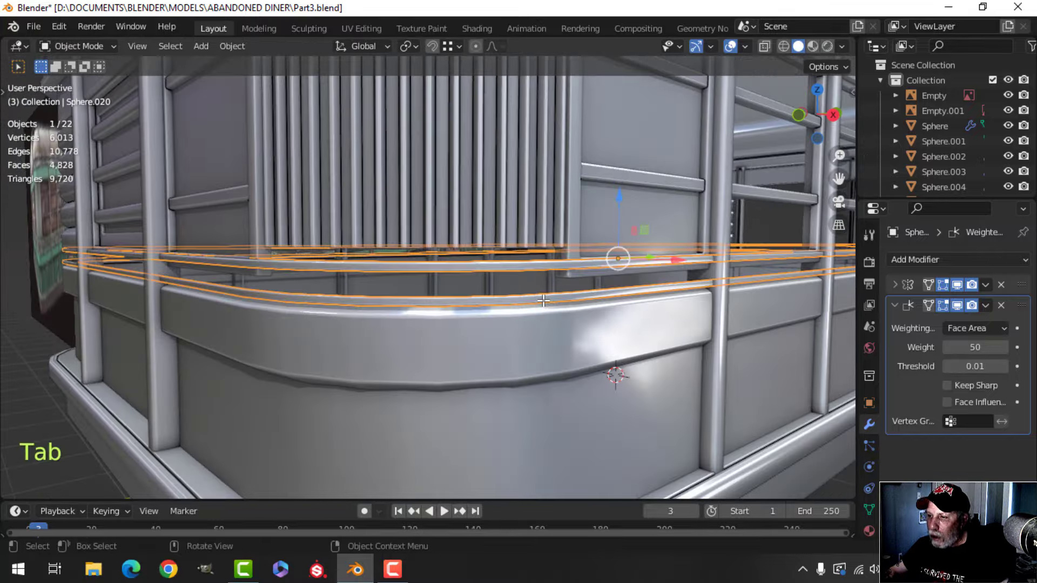
Reveal all hidden objects and hide only the flat backing panel behind the corner ribs
{"action": "key", "text": "alt+h"}
{"action": "key", "text": "alt+a"}
{"action": "scroll", "coordinate": [543, 300], "scroll_direction": "up", "scroll_amount": 2}
{"action": "scroll", "coordinate": [544, 300], "scroll_direction": "down", "scroll_amount": 2}
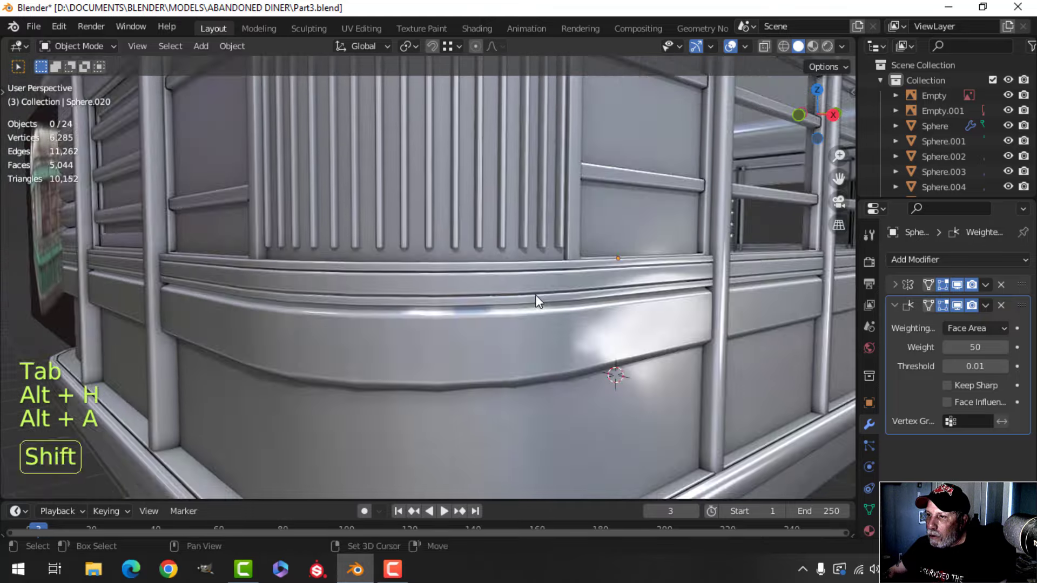
{"action": "middle_click_drag", "start_coordinate": [537, 299], "coordinate": [530, 344], "text": "shift"}
{"action": "left_click", "coordinate": [497, 304]}
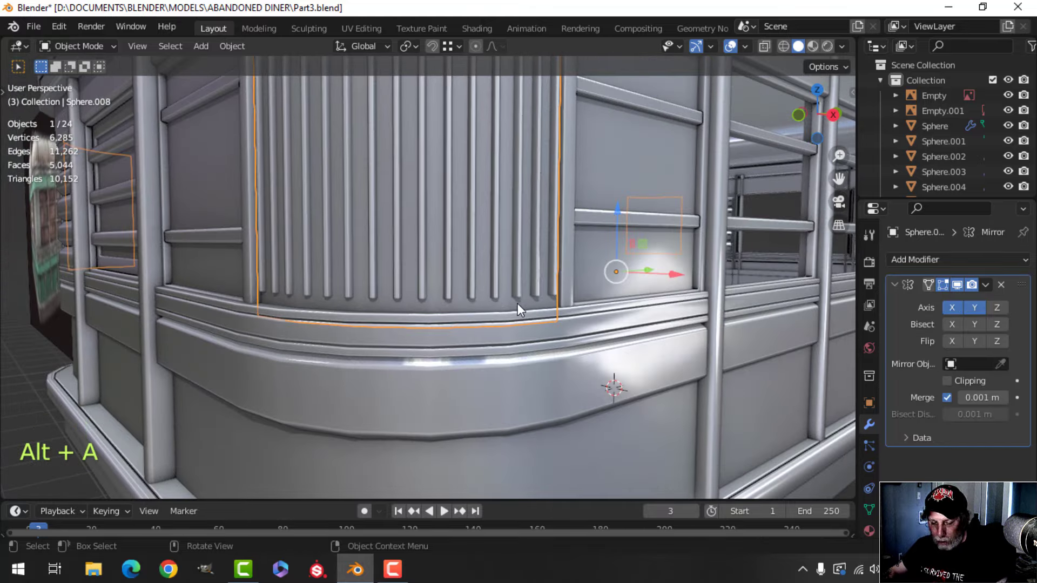
{"action": "key", "text": "h"}
Examine the upper band, its inset strip and the wide band beneath it around the rounded corner
{"action": "middle_click_drag", "start_coordinate": [510, 303], "coordinate": [545, 327]}
{"action": "scroll", "coordinate": [423, 313], "scroll_direction": "up", "scroll_amount": 4}
{"action": "scroll", "coordinate": [529, 328], "scroll_direction": "down", "scroll_amount": 3}
{"action": "scroll", "coordinate": [471, 316], "scroll_direction": "up", "scroll_amount": 3}
{"action": "scroll", "coordinate": [555, 322], "scroll_direction": "down", "scroll_amount": 4}
{"action": "middle_click_drag", "start_coordinate": [545, 328], "coordinate": [537, 332]}
{"action": "middle_click_drag", "start_coordinate": [537, 331], "coordinate": [532, 334]}
{"action": "scroll", "coordinate": [502, 333], "scroll_direction": "up", "scroll_amount": 2}
{"action": "middle_click_drag", "start_coordinate": [424, 322], "coordinate": [451, 293], "text": "shift"}
{"action": "scroll", "coordinate": [442, 312], "scroll_direction": "down", "scroll_amount": 4}
{"action": "middle_click_drag", "start_coordinate": [517, 218], "coordinate": [506, 197], "text": "shift"}
{"action": "scroll", "coordinate": [511, 208], "scroll_direction": "up", "scroll_amount": 3}
Move the inset strip and upper band together down along Z by about 0.018 m, plus a further 0.014 m
{"action": "left_click", "coordinate": [525, 206]}
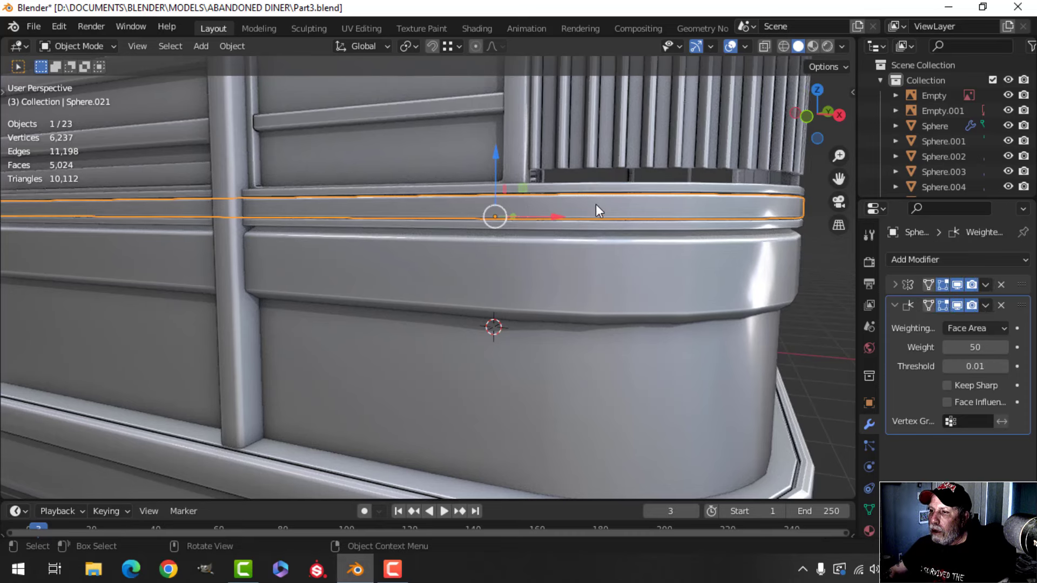
{"action": "key", "text": "Tab"}
{"action": "key", "text": "Tab"}
{"action": "left_click", "coordinate": [555, 188], "text": "shift"}
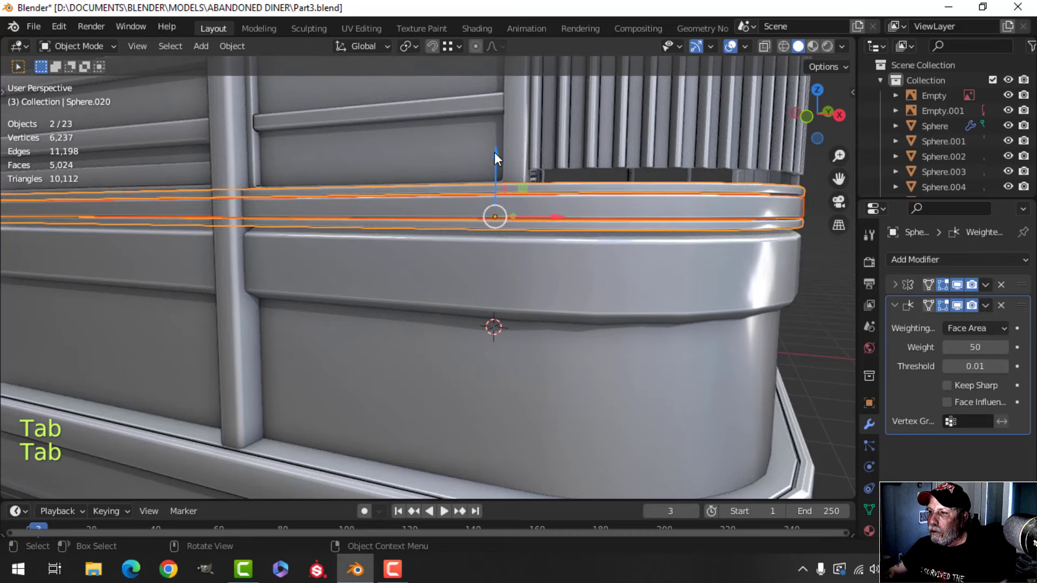
{"action": "left_click_drag", "start_coordinate": [494, 155], "coordinate": [492, 156]}
{"action": "key", "text": "g"}
{"action": "key", "text": "z"}
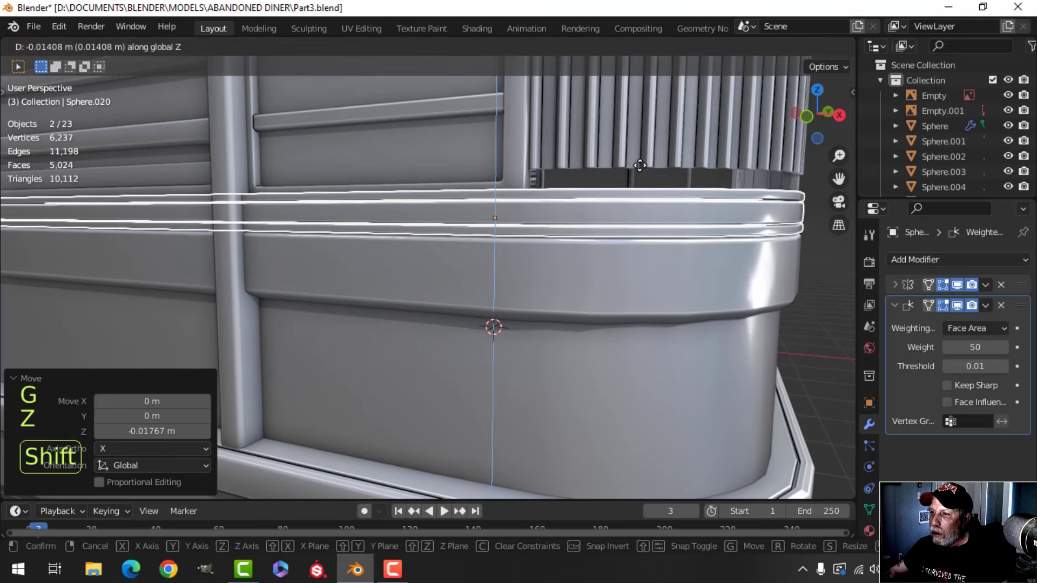
{"action": "left_click", "coordinate": [639, 165]}
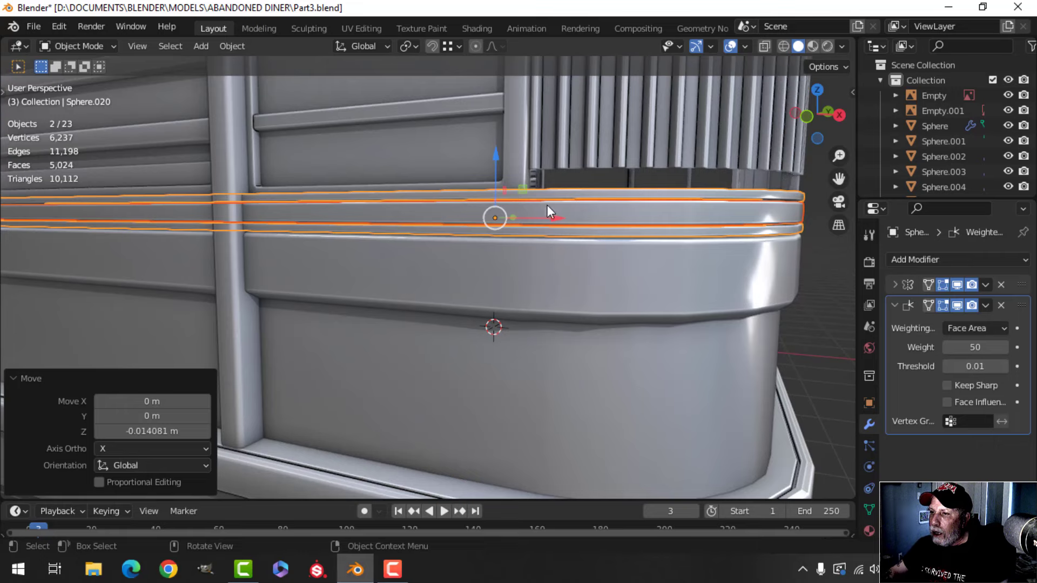
{"action": "middle_click_drag", "start_coordinate": [596, 203], "coordinate": [532, 228]}
{"action": "key", "text": "alt+a"}
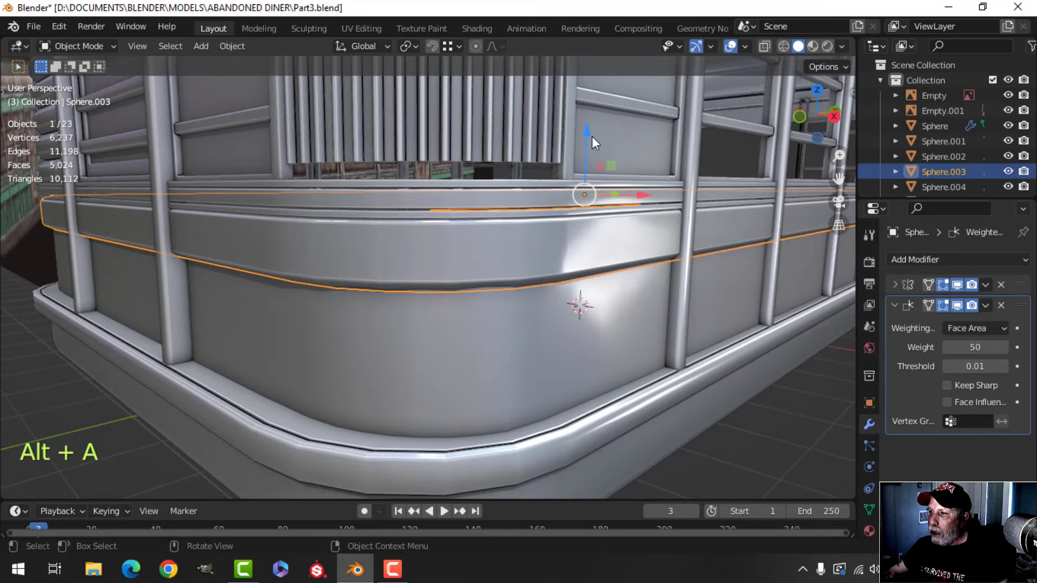
{"action": "key", "text": "g"}
{"action": "key", "text": "z"}
{"action": "key", "text": "x"}
{"action": "key", "text": "Escape"}
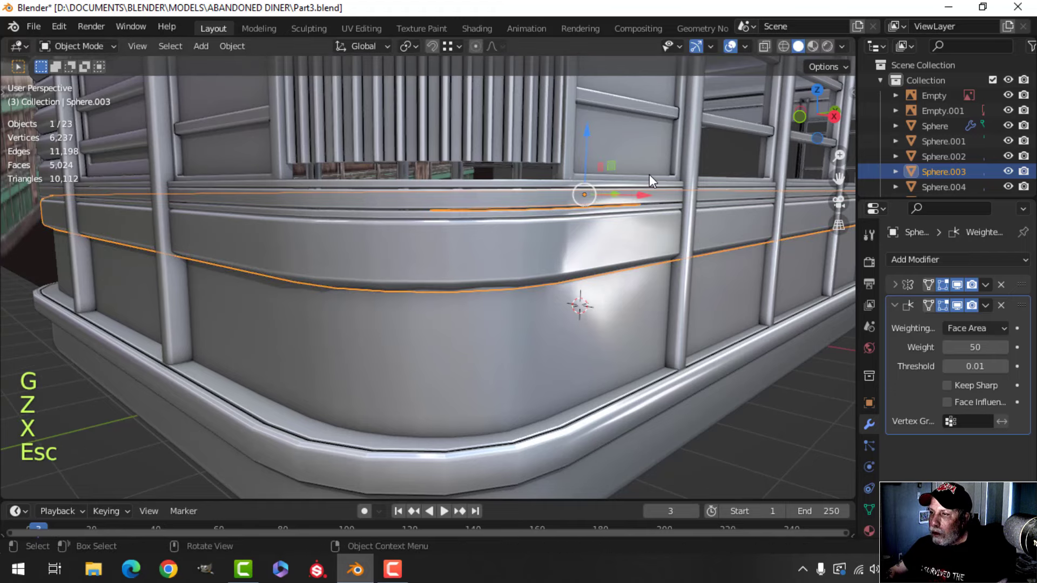
Move the wide lower band down along Z by about 0.052 m and deselect it
{"action": "key", "text": "g"}
{"action": "key", "text": "z"}
{"action": "key", "text": "shift"}
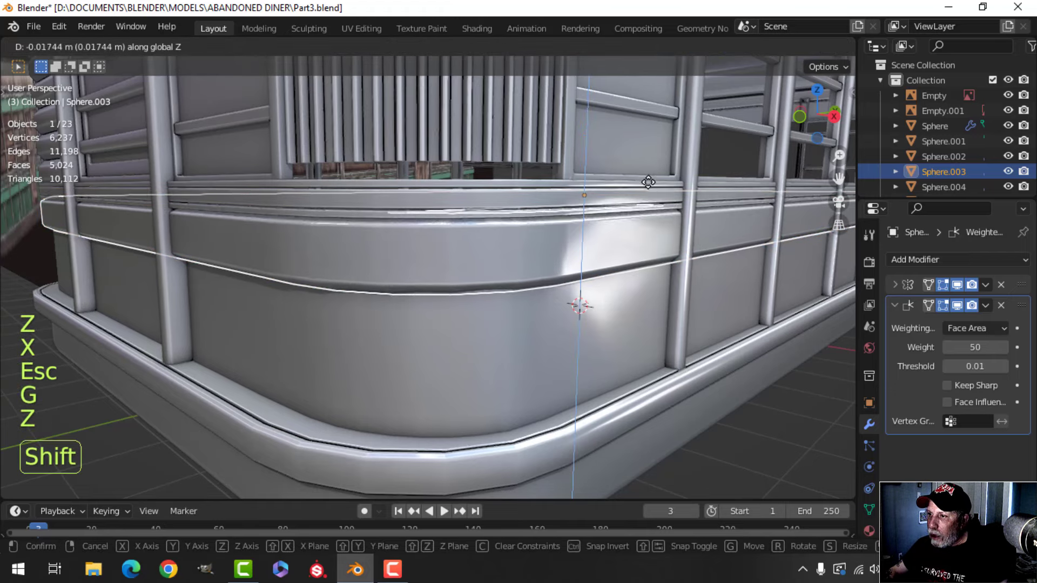
{"action": "left_click", "coordinate": [648, 197]}
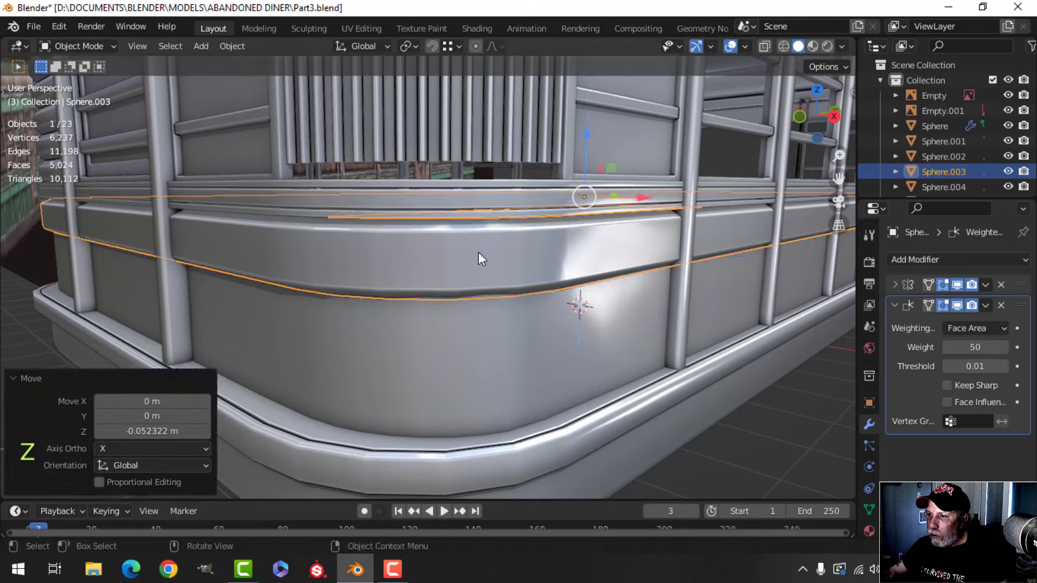
{"action": "scroll", "coordinate": [468, 234], "scroll_direction": "up", "scroll_amount": 2}
{"action": "key", "text": "alt+a"}
Raise the wide lower band along Z by about 0.015 m to narrow the gap below the upper band
{"action": "scroll", "coordinate": [465, 231], "scroll_direction": "down", "scroll_amount": 2}
{"action": "scroll", "coordinate": [453, 251], "scroll_direction": "up", "scroll_amount": 4}
{"action": "left_click", "coordinate": [472, 245], "text": "shift"}
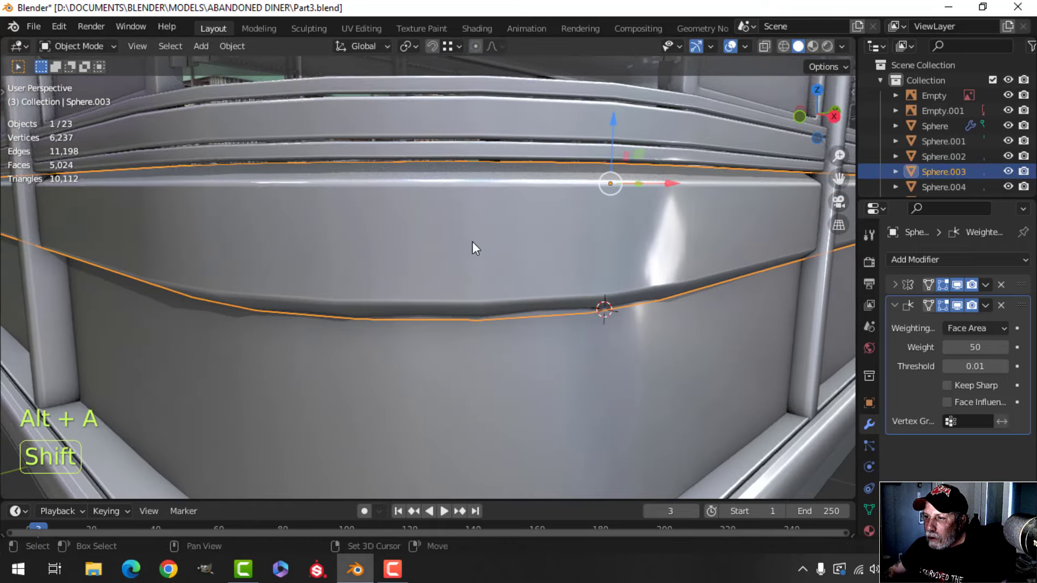
{"action": "key", "text": "g"}
{"action": "key", "text": "z"}
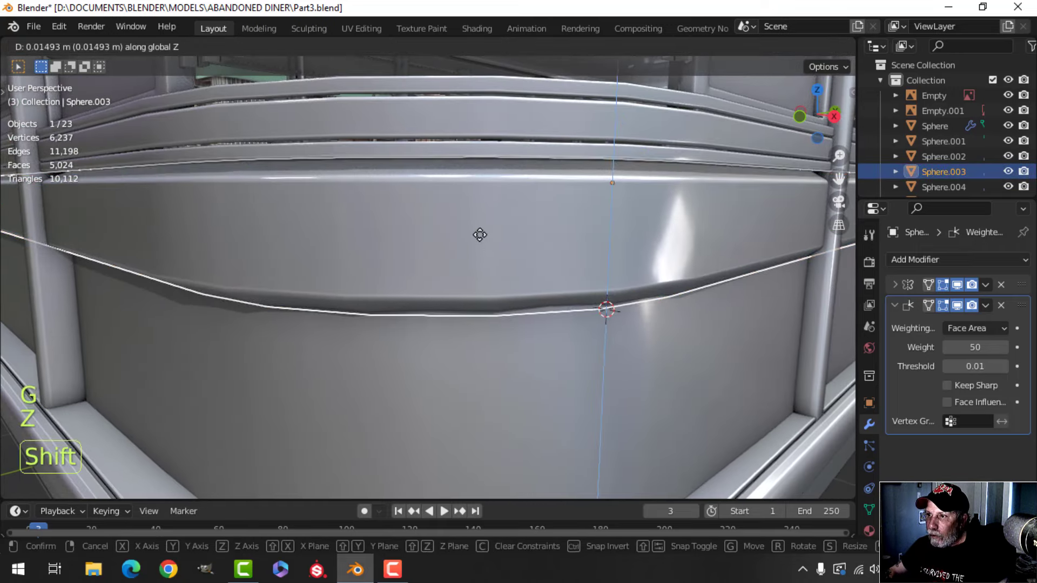
{"action": "left_click", "coordinate": [479, 234]}
{"action": "scroll", "coordinate": [525, 233], "scroll_direction": "down", "scroll_amount": 3}
{"action": "key", "text": "alt+a"}
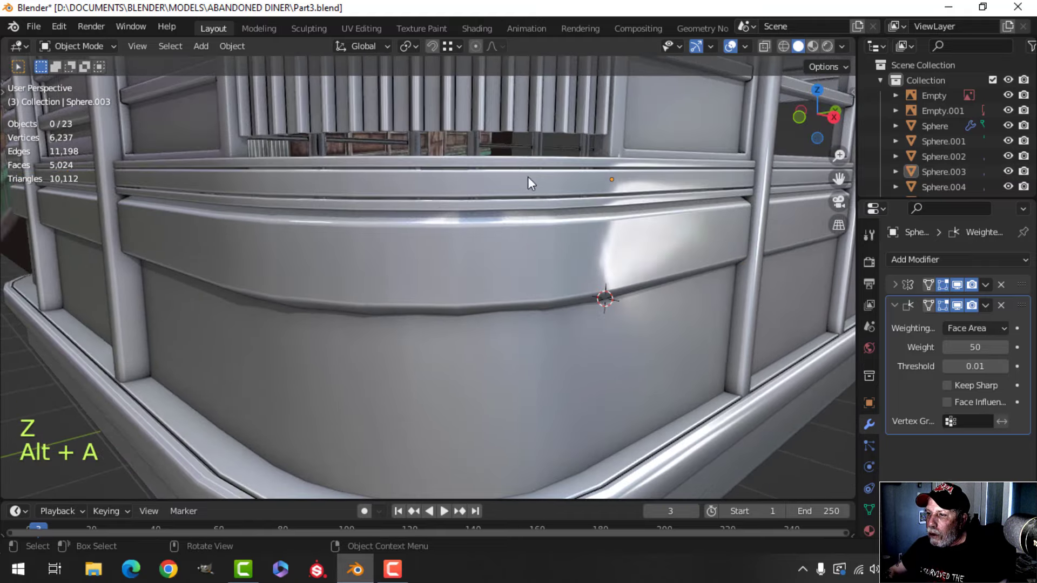
Move the lower ends of the corner ribs down 0.121 m in Edit Mode to reach the upper band
{"action": "scroll", "coordinate": [542, 199], "scroll_direction": "down", "scroll_amount": 2}
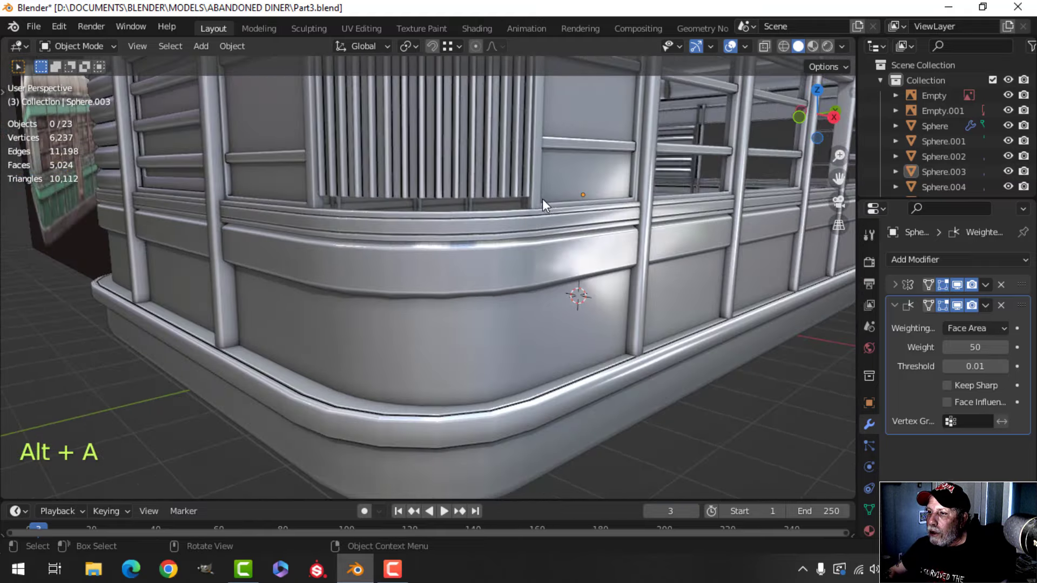
{"action": "mouse_move", "coordinate": [543, 199]}
{"action": "middle_mouse_down"}
{"action": "mouse_move", "coordinate": [495, 206]}
{"action": "mouse_move", "coordinate": [494, 188]}
{"action": "mouse_move", "coordinate": [532, 196]}
{"action": "middle_mouse_up"}
{"action": "scroll", "coordinate": [532, 197], "scroll_direction": "down", "scroll_amount": 1}
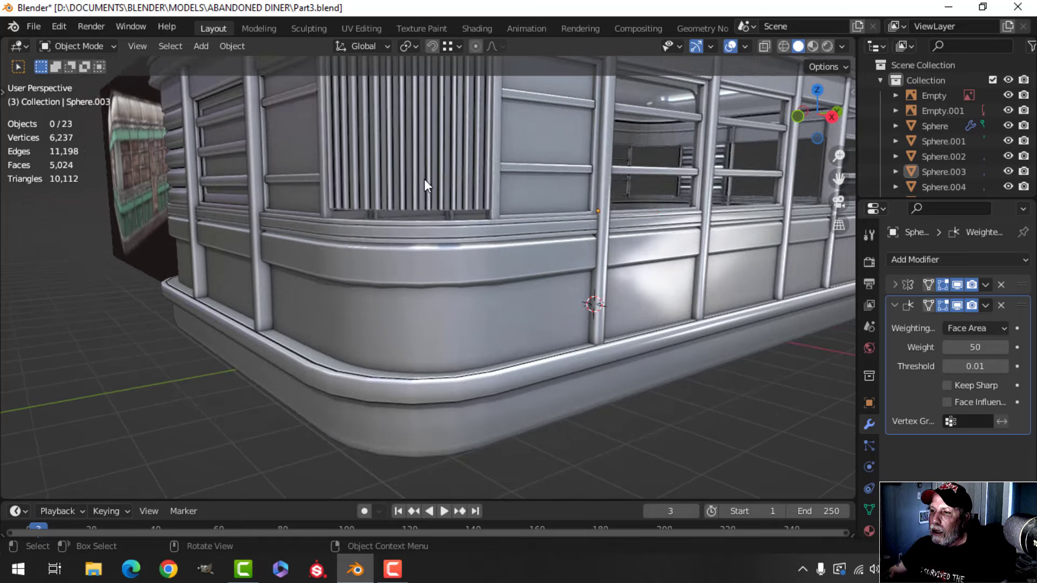
{"action": "left_click", "coordinate": [483, 197]}
{"action": "key", "text": "Tab"}
{"action": "key", "text": "z"}
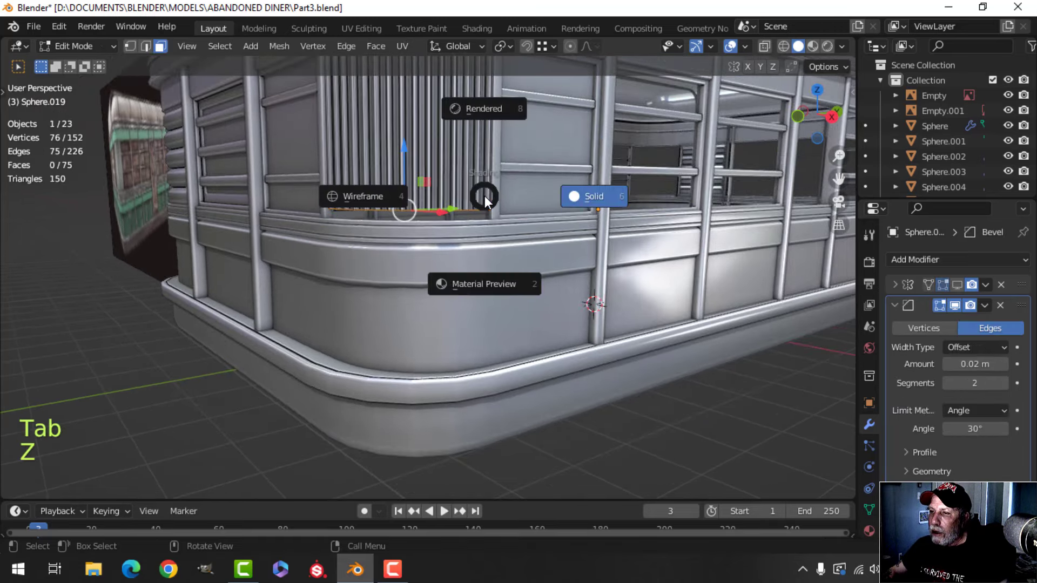
{"action": "left_click_drag", "start_coordinate": [405, 153], "coordinate": [406, 165]}
{"action": "middle_click_drag", "start_coordinate": [480, 172], "coordinate": [481, 227], "text": "shift"}
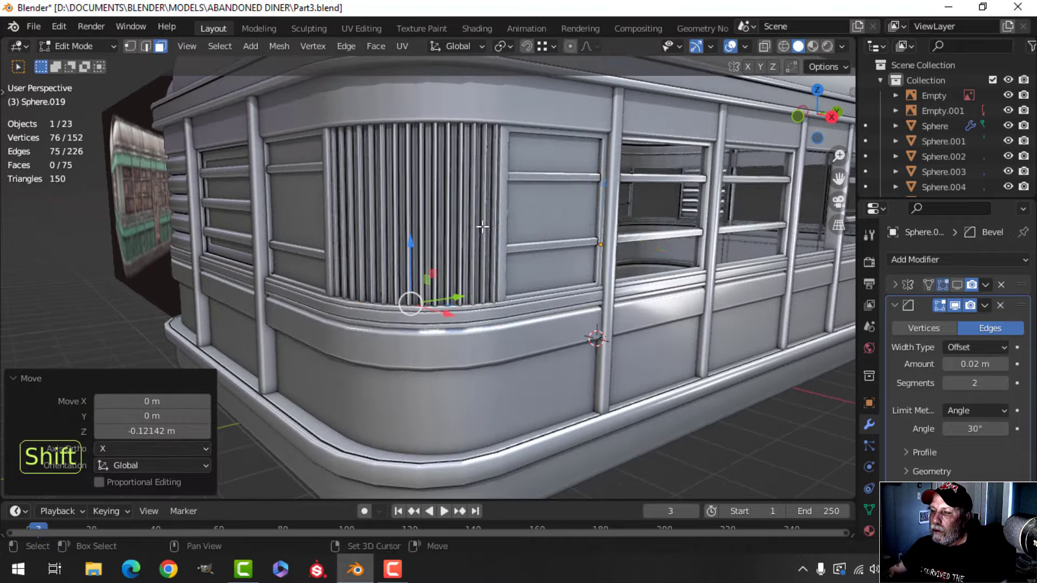
{"action": "scroll", "coordinate": [508, 227], "scroll_direction": "down", "scroll_amount": 1}
{"action": "key", "text": "Tab"}
{"action": "key", "text": "alt+a"}
Scale the wide lower band's front face loop and its adjoining bevel faces slightly outward in X and Y only
{"action": "scroll", "coordinate": [508, 237], "scroll_direction": "down", "scroll_amount": 1}
{"action": "middle_click_drag", "start_coordinate": [535, 255], "coordinate": [472, 249]}
{"action": "scroll", "coordinate": [518, 258], "scroll_direction": "up", "scroll_amount": 3}
{"action": "scroll", "coordinate": [440, 244], "scroll_direction": "up", "scroll_amount": 2}
{"action": "scroll", "coordinate": [472, 252], "scroll_direction": "up", "scroll_amount": 1}
{"action": "scroll", "coordinate": [468, 276], "scroll_direction": "up", "scroll_amount": 1}
{"action": "left_click", "coordinate": [459, 248]}
{"action": "key", "text": "Tab"}
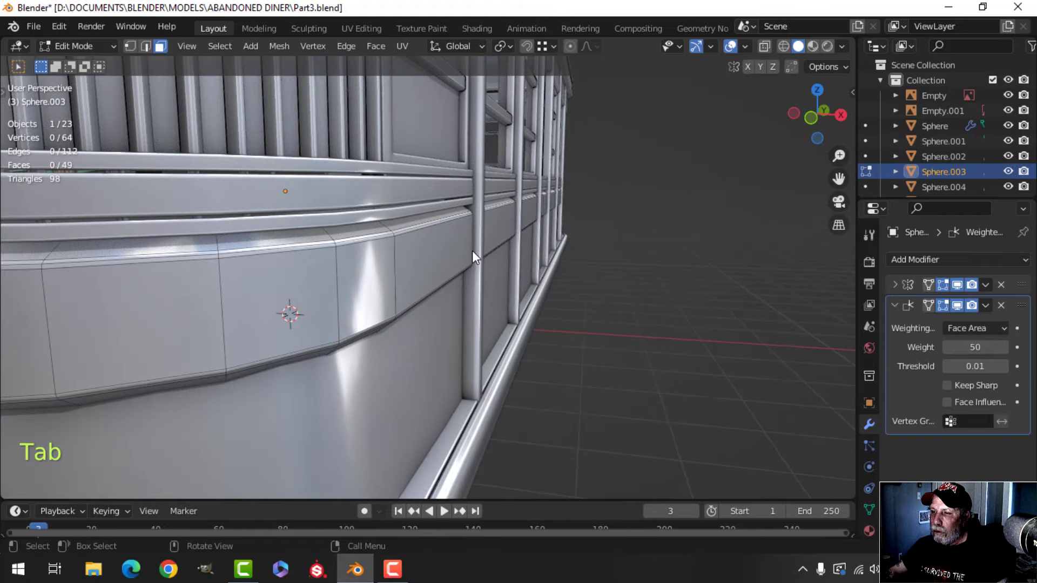
{"action": "key", "text": "alt+a"}
{"action": "key", "text": "3"}
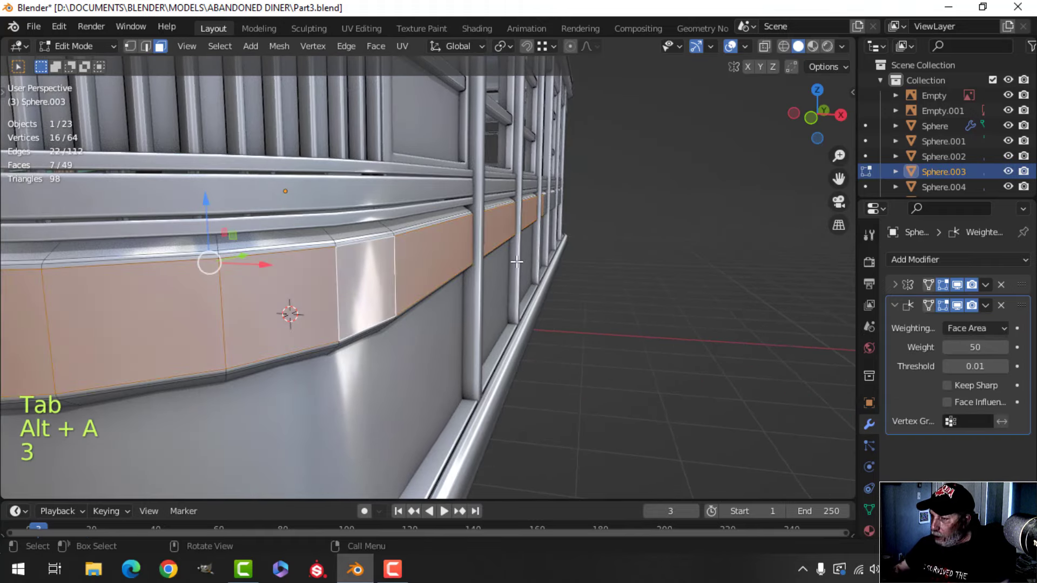
{"action": "key", "text": "ctrl+KP_Add"}
{"action": "key", "text": "alt+s"}
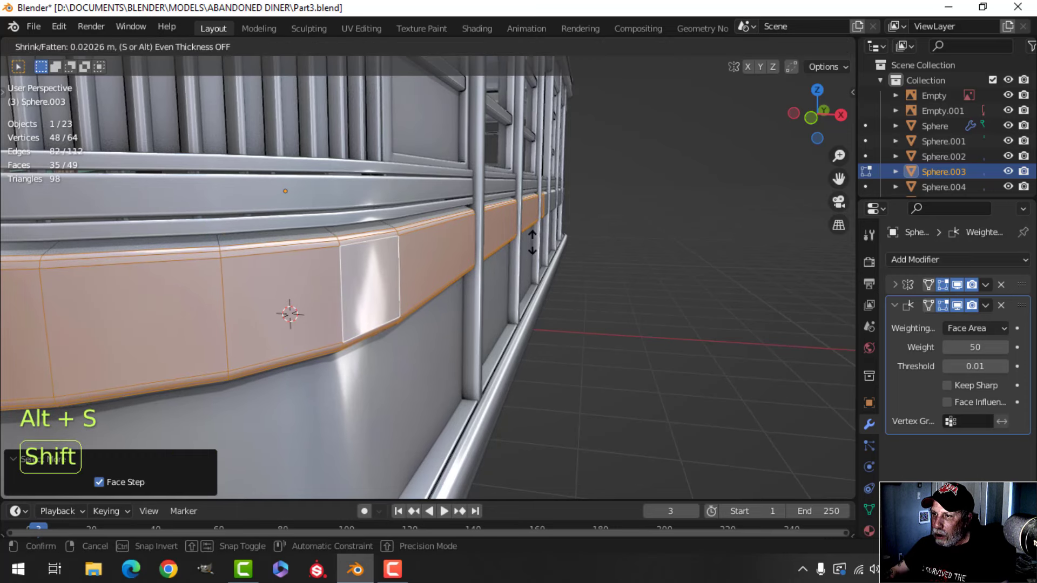
{"action": "key", "text": "Escape"}
{"action": "key", "text": "s"}
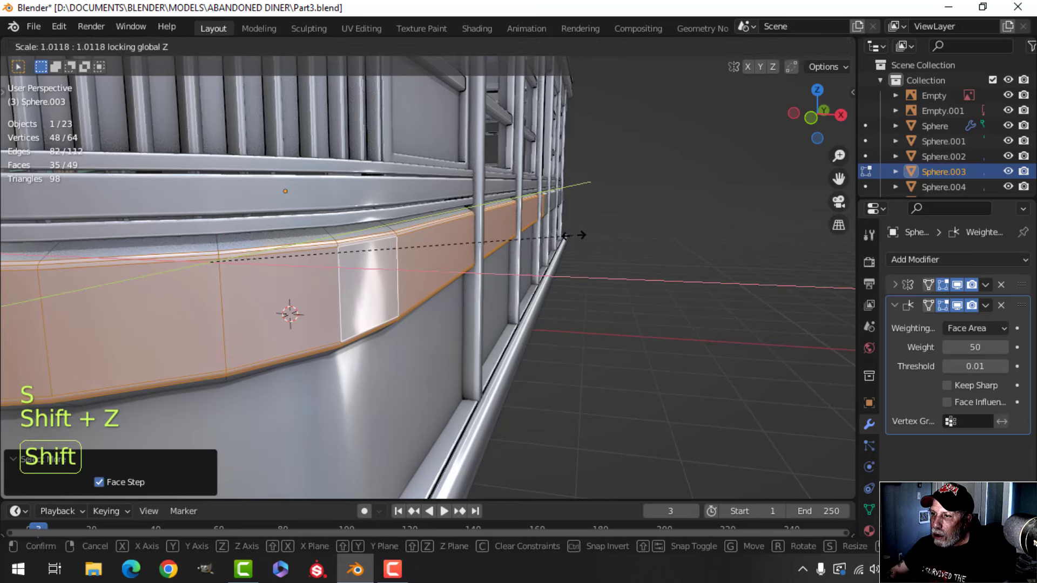
{"action": "left_click", "coordinate": [613, 233]}
{"action": "key", "text": "alt+a"}
{"action": "key", "text": "Tab"}
{"action": "key", "text": "alt+a"}
Scale the whole mesh of the upper band and inset strip together to 1.020 in X and Y, leaving Z locked
{"action": "middle_click_drag", "start_coordinate": [594, 259], "coordinate": [507, 269]}
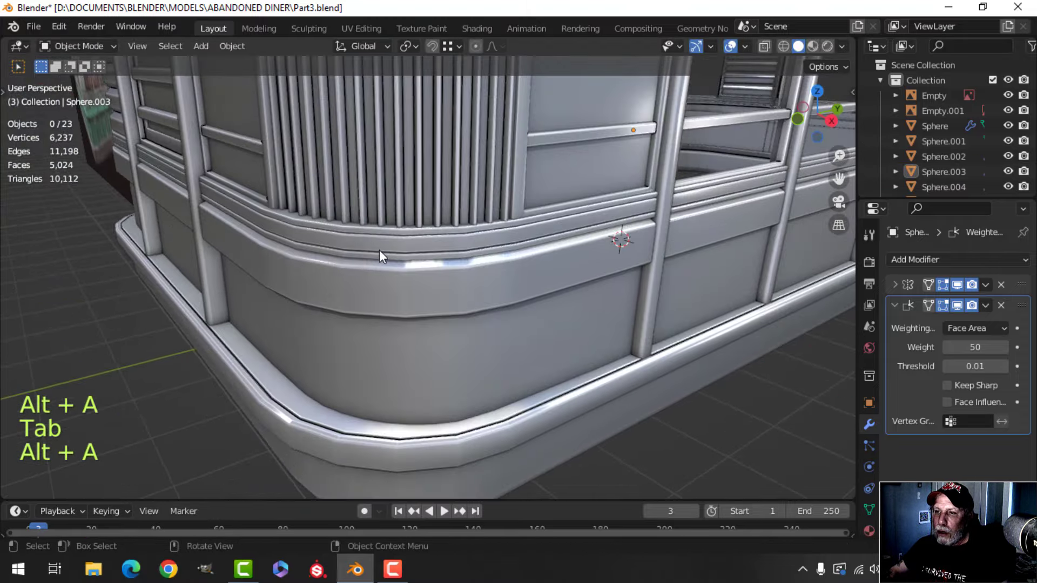
{"action": "middle_click_drag", "start_coordinate": [379, 250], "coordinate": [357, 291], "text": "shift"}
{"action": "left_click", "coordinate": [474, 222]}
{"action": "left_click", "coordinate": [486, 208], "text": "shift"}
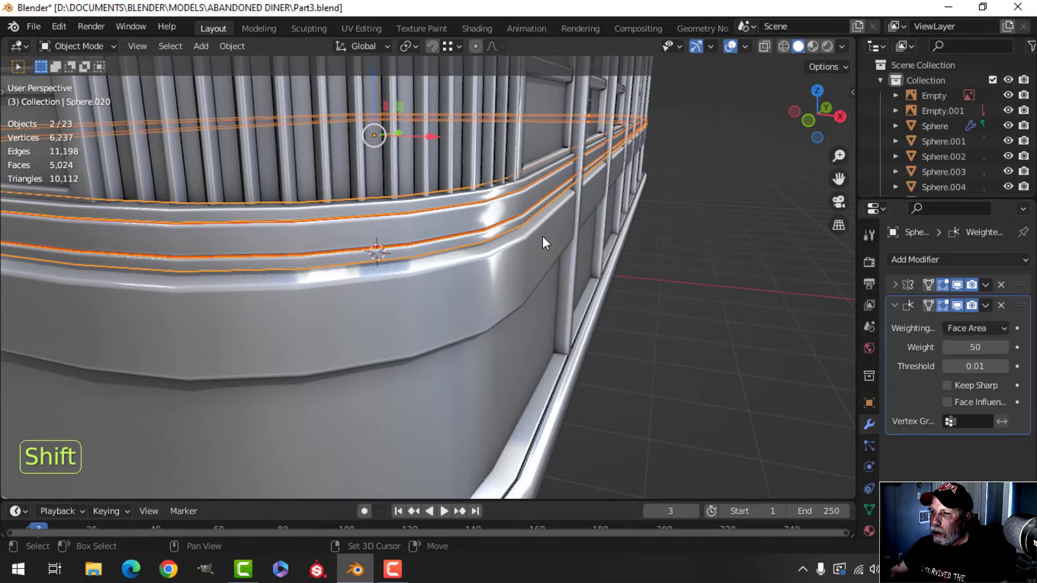
{"action": "middle_click_drag", "start_coordinate": [543, 238], "coordinate": [566, 247]}
{"action": "key", "text": "Tab"}
{"action": "key", "text": "a"}
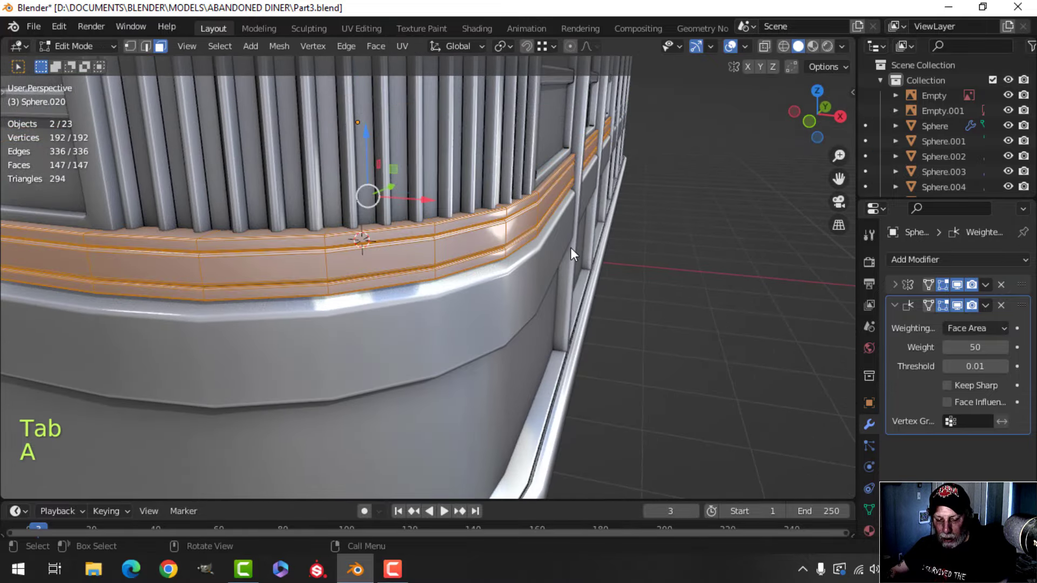
{"action": "key", "text": "s"}
{"action": "key", "text": "shift+z"}
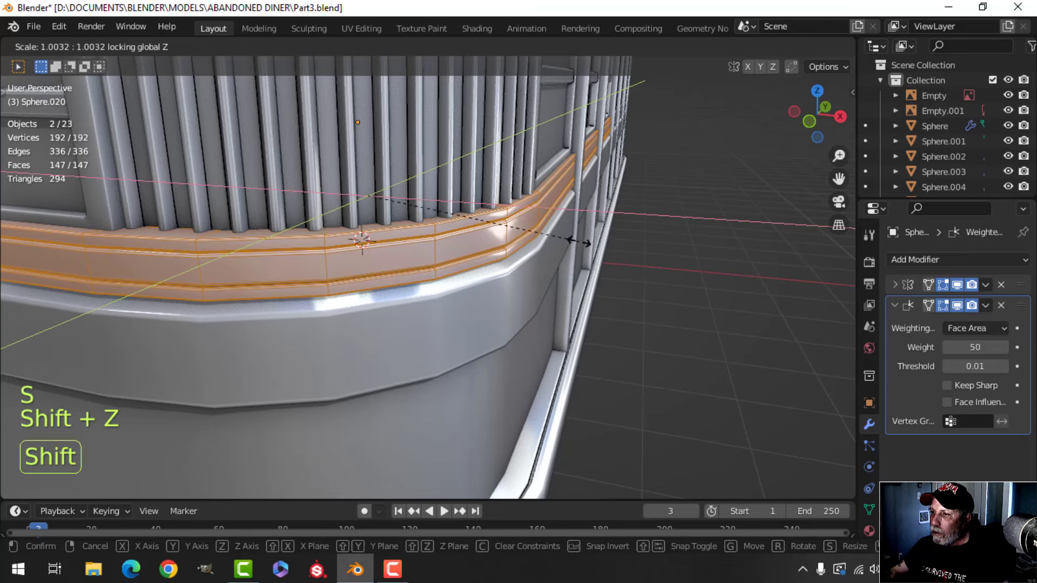
{"action": "left_click", "coordinate": [622, 216]}
{"action": "middle_click_drag", "start_coordinate": [622, 216], "coordinate": [363, 277]}
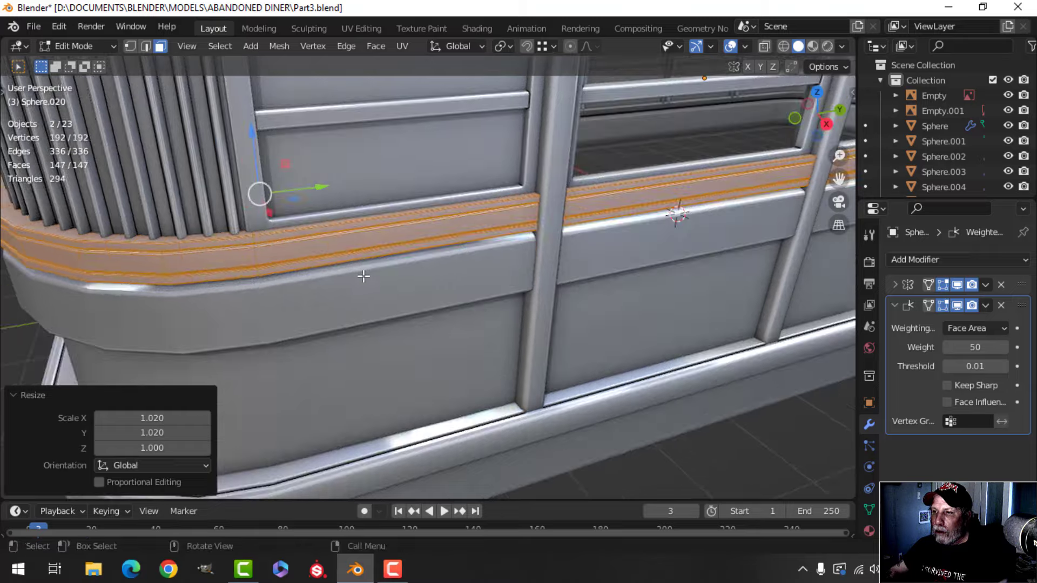
{"action": "key", "text": "Tab"}
{"action": "scroll", "coordinate": [475, 277], "scroll_direction": "down", "scroll_amount": 2}
{"action": "key", "text": "alt+a"}
Save the file and inspect the rounded corner's bands from below and from outside
{"action": "middle_click_drag", "start_coordinate": [477, 276], "coordinate": [571, 237]}
{"action": "scroll", "coordinate": [468, 258], "scroll_direction": "up", "scroll_amount": 2}
{"action": "scroll", "coordinate": [426, 267], "scroll_direction": "down", "scroll_amount": 3}
{"action": "key", "text": "ctrl+s"}
{"action": "scroll", "coordinate": [510, 191], "scroll_direction": "up", "scroll_amount": 2}
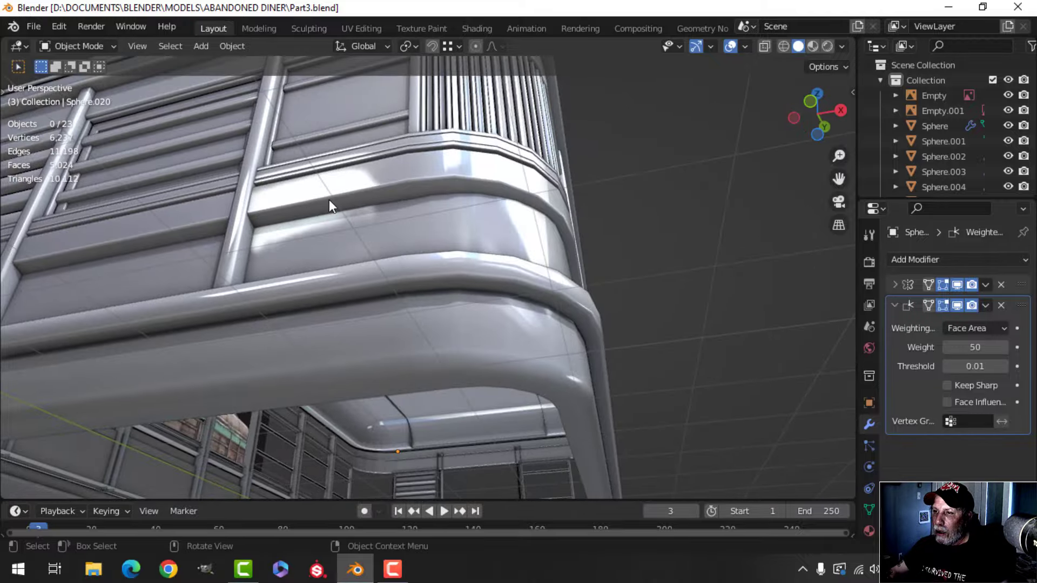
{"action": "middle_click_drag", "start_coordinate": [328, 199], "coordinate": [398, 387]}
{"action": "scroll", "coordinate": [386, 357], "scroll_direction": "down", "scroll_amount": 4}
{"action": "scroll", "coordinate": [397, 387], "scroll_direction": "up", "scroll_amount": 4}
{"action": "middle_click_drag", "start_coordinate": [443, 314], "coordinate": [465, 291], "text": "shift"}
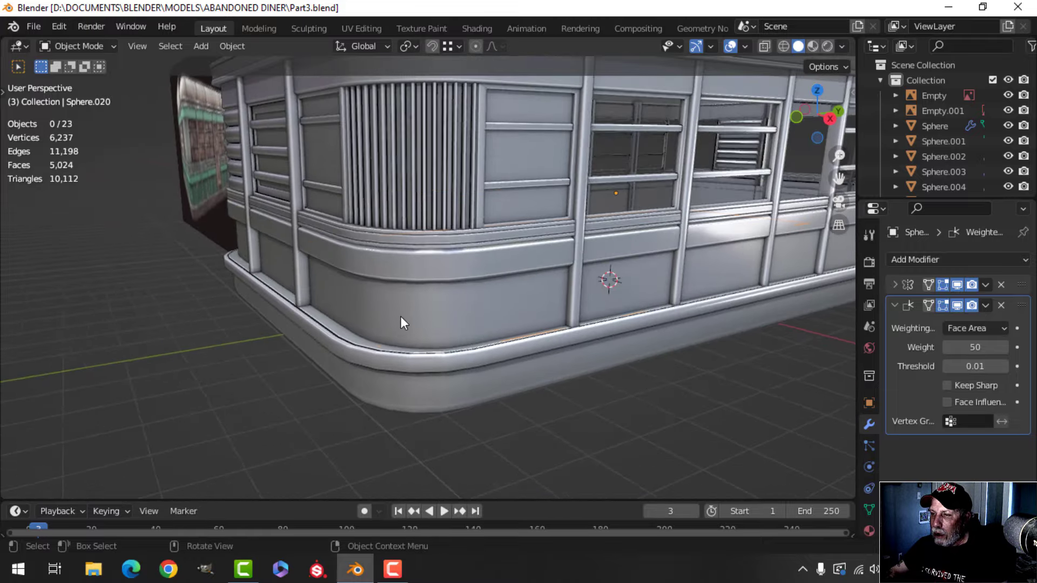
Check the lower corner wall's mesh in Edit Mode, return to Object Mode and save the file
{"action": "left_click", "coordinate": [400, 318]}
{"action": "key", "text": "Tab"}
{"action": "middle_click_drag", "start_coordinate": [424, 317], "coordinate": [457, 335]}
{"action": "key", "text": "Tab"}
{"action": "scroll", "coordinate": [464, 315], "scroll_direction": "down", "scroll_amount": 2}
{"action": "key", "text": "alt+a"}
{"action": "scroll", "coordinate": [470, 316], "scroll_direction": "up", "scroll_amount": 3}
{"action": "key", "text": "ctrl+s"}
{"action": "scroll", "coordinate": [453, 315], "scroll_direction": "down", "scroll_amount": 3}
{"action": "middle_click_drag", "start_coordinate": [457, 318], "coordinate": [443, 300]}
{"action": "middle_click_drag", "start_coordinate": [427, 288], "coordinate": [332, 252], "text": "shift"}
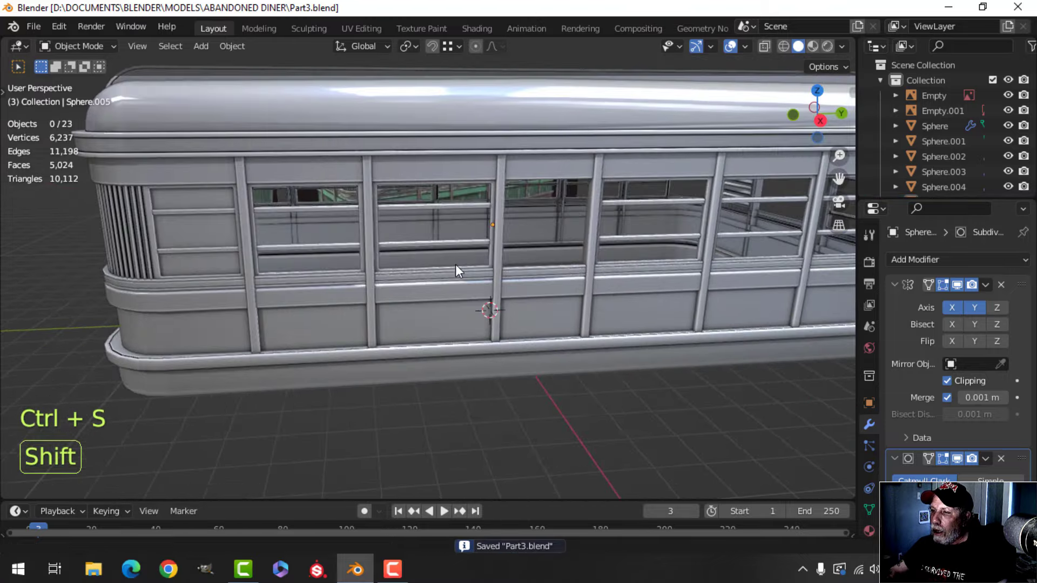
Join the inset strip below the windows with its adjoining narrow upper band into one object
{"action": "scroll", "coordinate": [582, 307], "scroll_direction": "up", "scroll_amount": 2}
{"action": "middle_click_drag", "start_coordinate": [582, 307], "coordinate": [414, 302]}
{"action": "scroll", "coordinate": [474, 295], "scroll_direction": "up", "scroll_amount": 3}
{"action": "scroll", "coordinate": [415, 303], "scroll_direction": "up", "scroll_amount": 3}
{"action": "scroll", "coordinate": [381, 296], "scroll_direction": "up", "scroll_amount": 2}
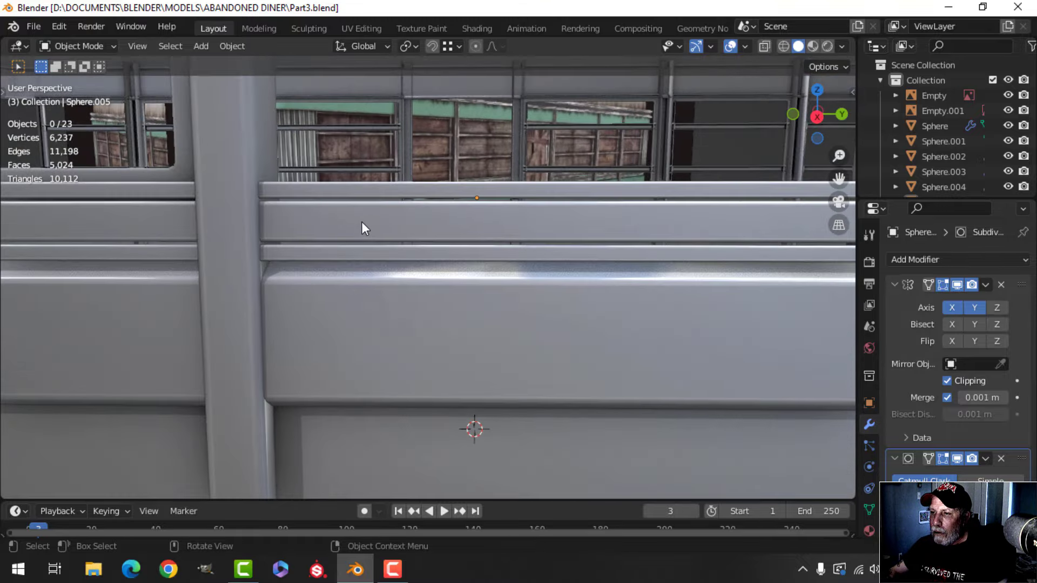
{"action": "left_click", "coordinate": [361, 222]}
{"action": "middle_click_drag", "start_coordinate": [446, 269], "coordinate": [400, 278]}
{"action": "middle_click_drag", "start_coordinate": [400, 279], "coordinate": [668, 275], "text": "shift"}
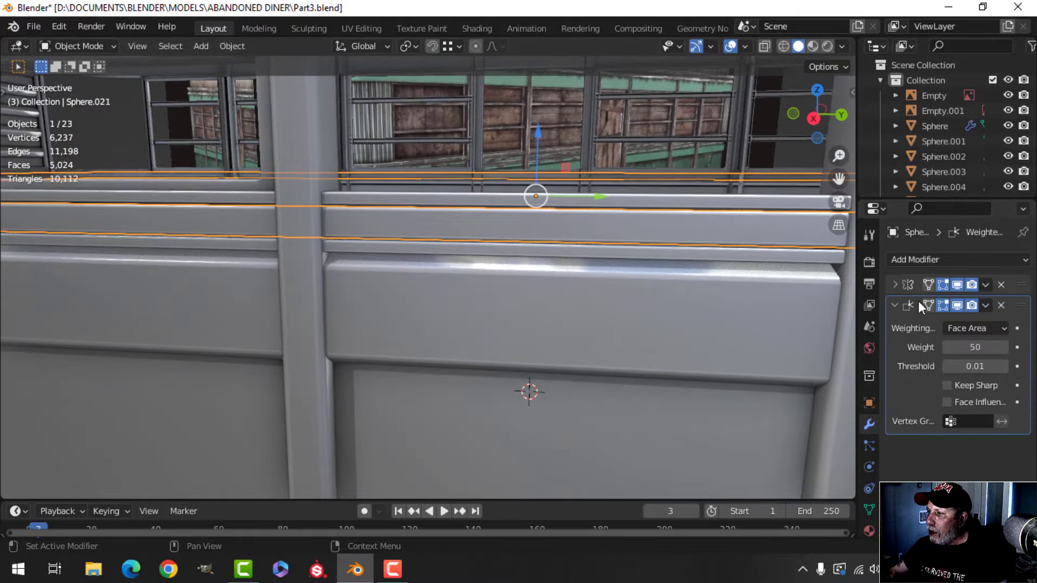
{"action": "left_click", "coordinate": [539, 254], "text": "shift"}
{"action": "key", "text": "ctrl+j"}
{"action": "scroll", "coordinate": [497, 282], "scroll_direction": "down", "scroll_amount": 2}
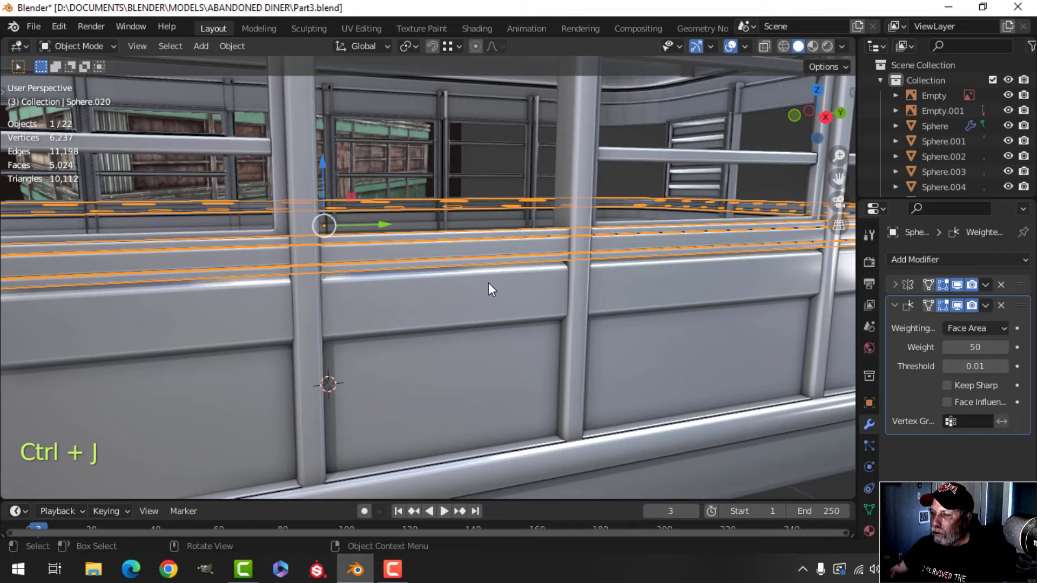
Apply the Mirror modifier of the joined strip and narrow band below the windows
{"action": "key", "text": "alt+a"}
{"action": "middle_click_drag", "start_coordinate": [488, 283], "coordinate": [465, 290]}
{"action": "left_click", "coordinate": [475, 248]}
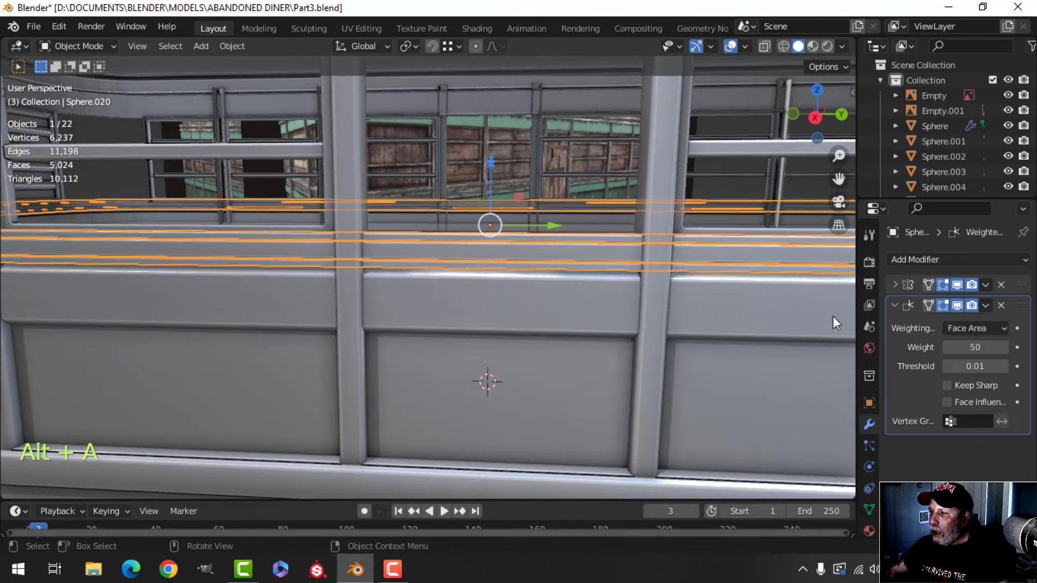
{"action": "middle_click_drag", "start_coordinate": [594, 298], "coordinate": [490, 322]}
{"action": "key", "text": "alt+a"}
{"action": "scroll", "coordinate": [479, 316], "scroll_direction": "down", "scroll_amount": 4}
{"action": "left_click", "coordinate": [513, 303]}
{"action": "scroll", "coordinate": [453, 317], "scroll_direction": "up", "scroll_amount": 3}
{"action": "scroll", "coordinate": [490, 322], "scroll_direction": "up", "scroll_amount": 3}
{"action": "left_click", "coordinate": [718, 258]}
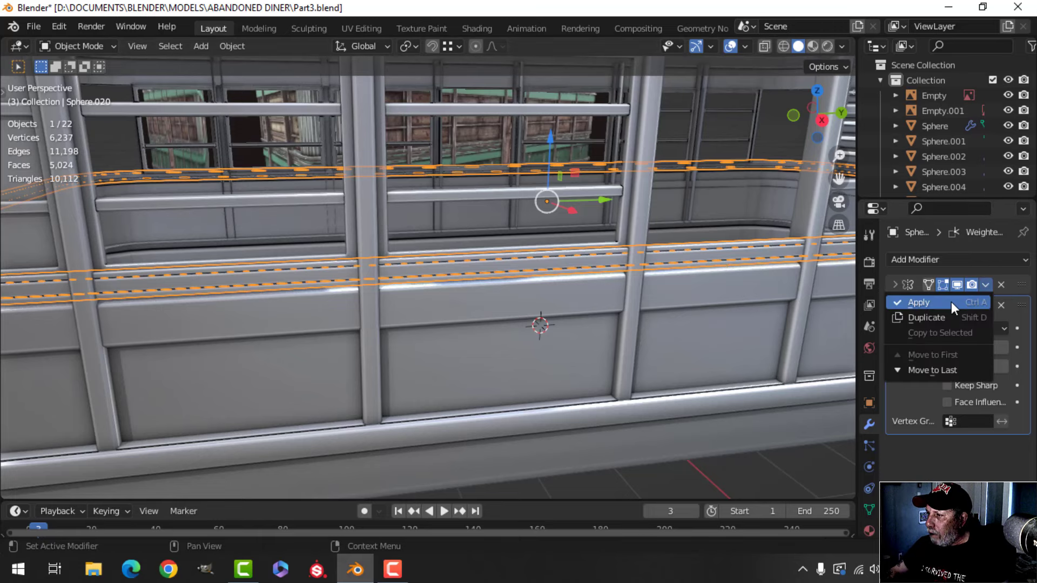
{"action": "left_click", "coordinate": [951, 302]}
Join the narrow strips into the wide lower band directly beneath them
{"action": "left_click", "coordinate": [594, 290], "text": "shift"}
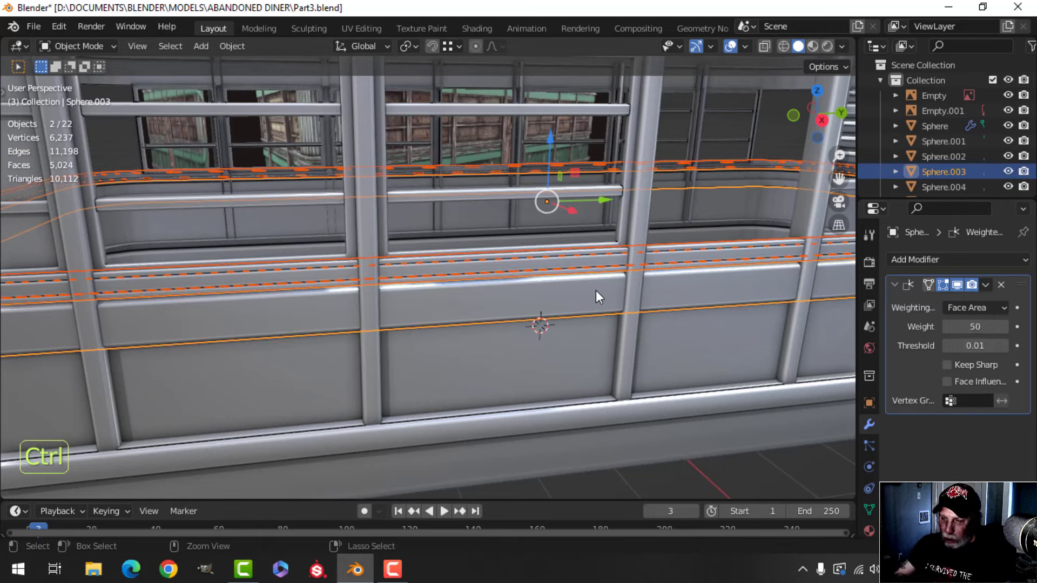
{"action": "key", "text": "ctrl+j"}
{"action": "middle_click_drag", "start_coordinate": [565, 286], "coordinate": [480, 261]}
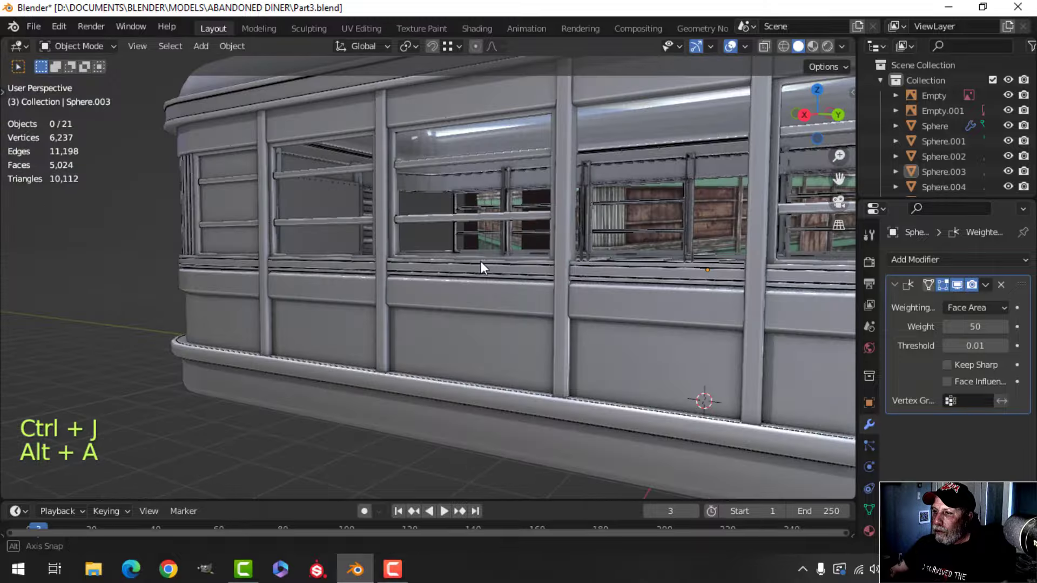
{"action": "scroll", "coordinate": [576, 291], "scroll_direction": "down", "scroll_amount": 2}
{"action": "middle_click_drag", "start_coordinate": [576, 291], "coordinate": [484, 275], "text": "shift"}
{"action": "middle_click_drag", "start_coordinate": [484, 274], "coordinate": [527, 301]}
Merge all vertices of the joined lower bands by distance at 0.0001 m and return to Object Mode
{"action": "left_click", "coordinate": [528, 281]}
{"action": "key", "text": "Tab"}
{"action": "key", "text": "a"}
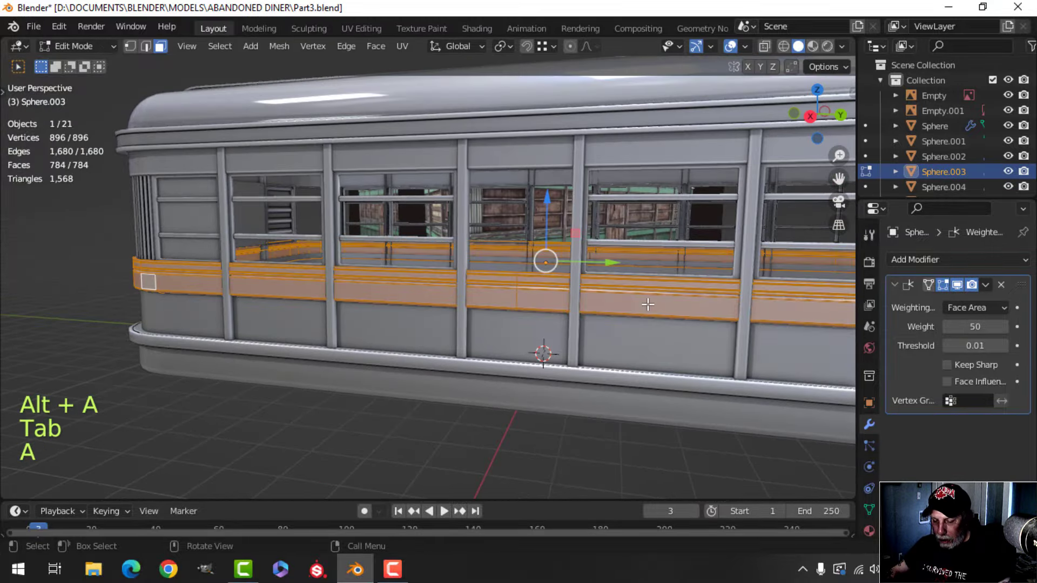
{"action": "key", "text": "m"}
{"action": "left_click", "coordinate": [647, 304]}
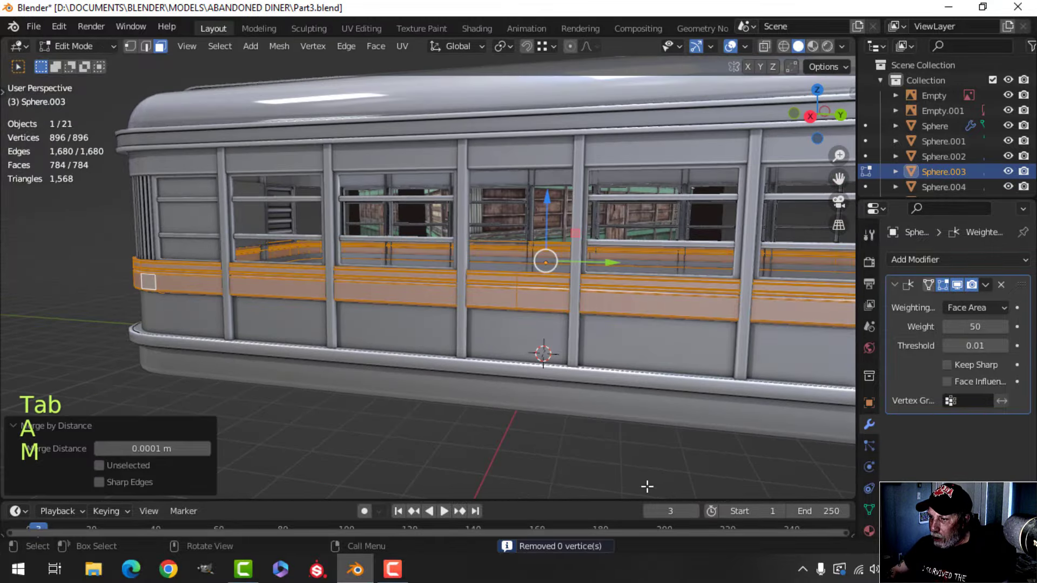
{"action": "key", "text": "alt+a"}
{"action": "middle_click_drag", "start_coordinate": [596, 463], "coordinate": [575, 310]}
{"action": "scroll", "coordinate": [575, 310], "scroll_direction": "up", "scroll_amount": 2}
{"action": "middle_click_drag", "start_coordinate": [575, 310], "coordinate": [504, 296], "text": "shift"}
{"action": "scroll", "coordinate": [578, 290], "scroll_direction": "down", "scroll_amount": 2}
{"action": "key", "text": "Tab"}
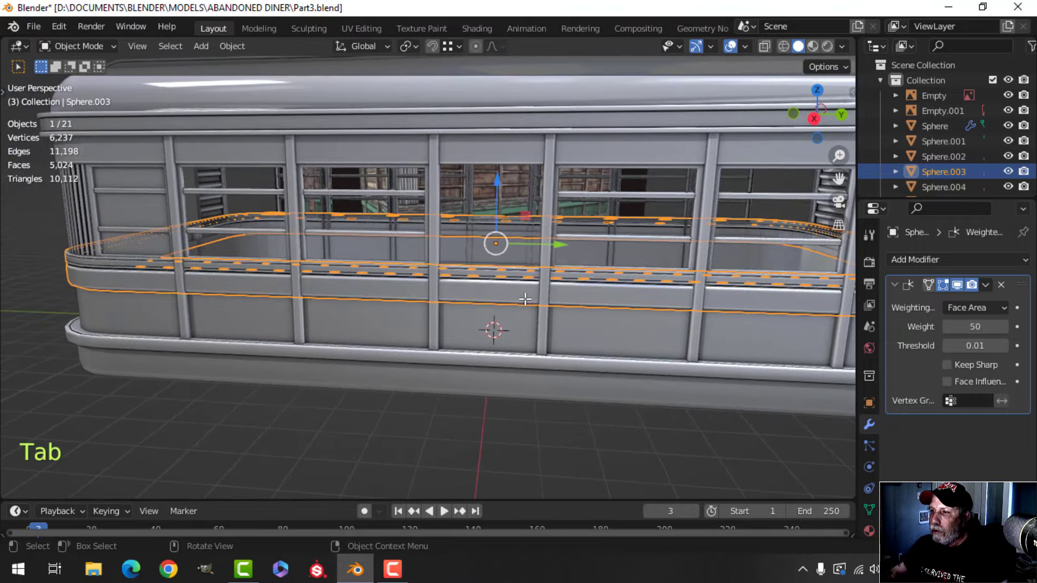
Apply the Mirror modifier of the band that runs above the windows
{"action": "left_click", "coordinate": [480, 154], "text": "shift"}
{"action": "middle_click_drag", "start_coordinate": [456, 214], "coordinate": [783, 277]}
{"action": "scroll", "coordinate": [504, 225], "scroll_direction": "down", "scroll_amount": 2}
{"action": "key", "text": "alt+a"}
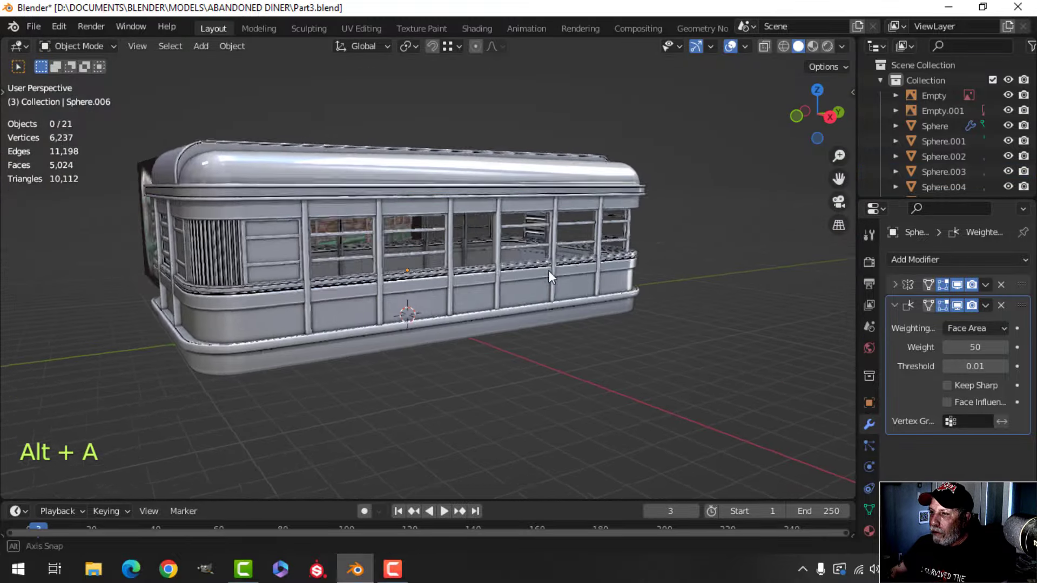
{"action": "left_click", "coordinate": [485, 206]}
{"action": "left_click", "coordinate": [983, 285]}
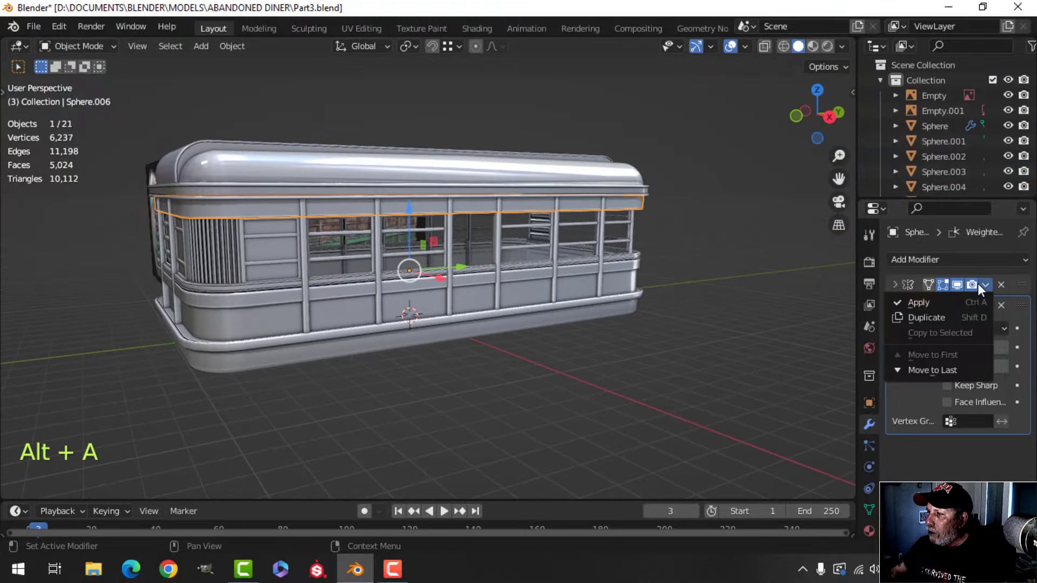
{"action": "left_click", "coordinate": [918, 298]}
Join the band above the windows with the combined lower bands into one object
{"action": "left_click", "coordinate": [552, 275], "text": "shift"}
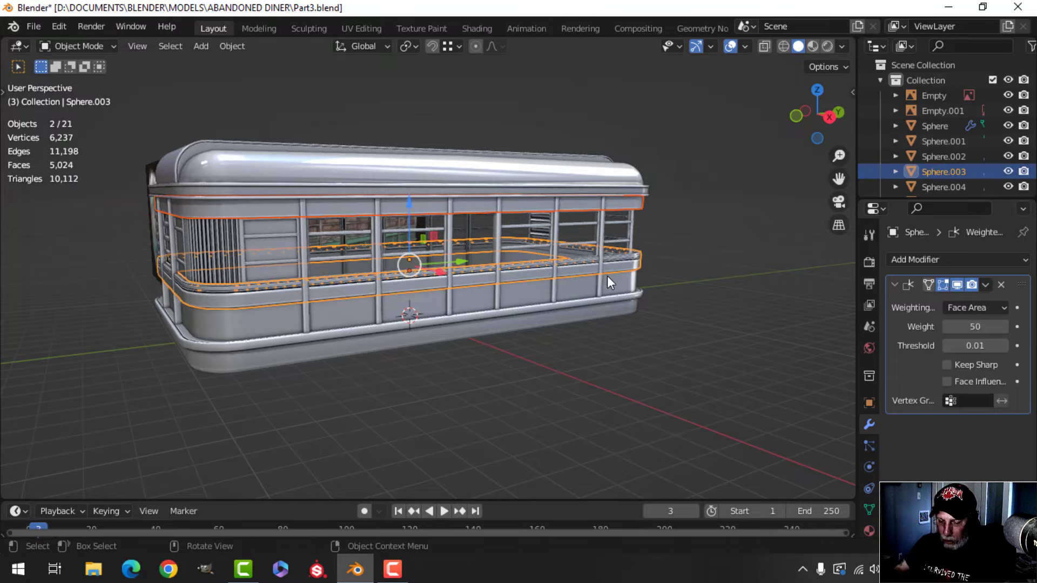
{"action": "key", "text": "ctrl+j"}
{"action": "scroll", "coordinate": [607, 275], "scroll_direction": "up", "scroll_amount": 5}
{"action": "key", "text": "alt+a"}
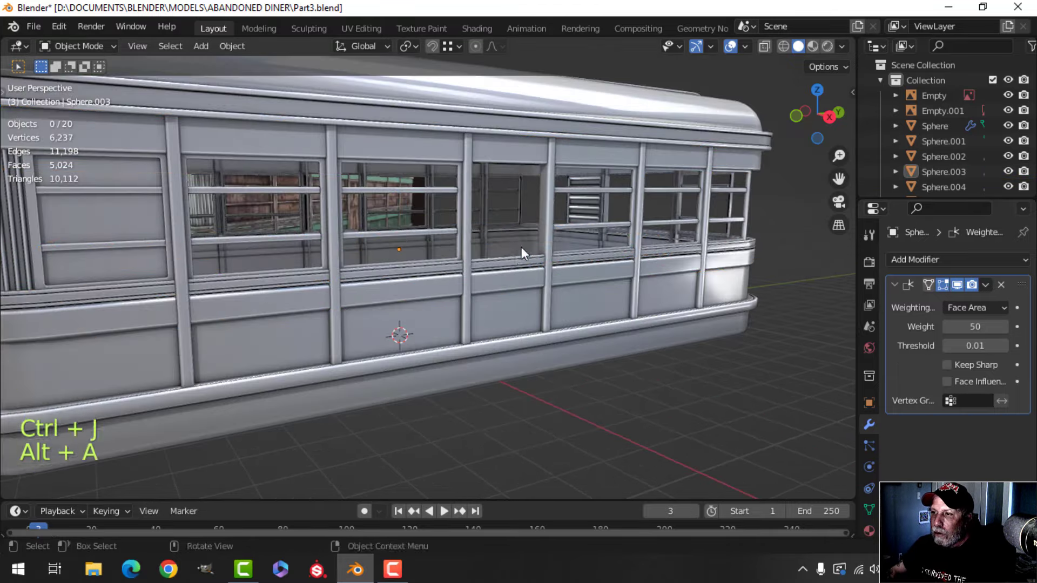
{"action": "middle_click_drag", "start_coordinate": [520, 247], "coordinate": [488, 221]}
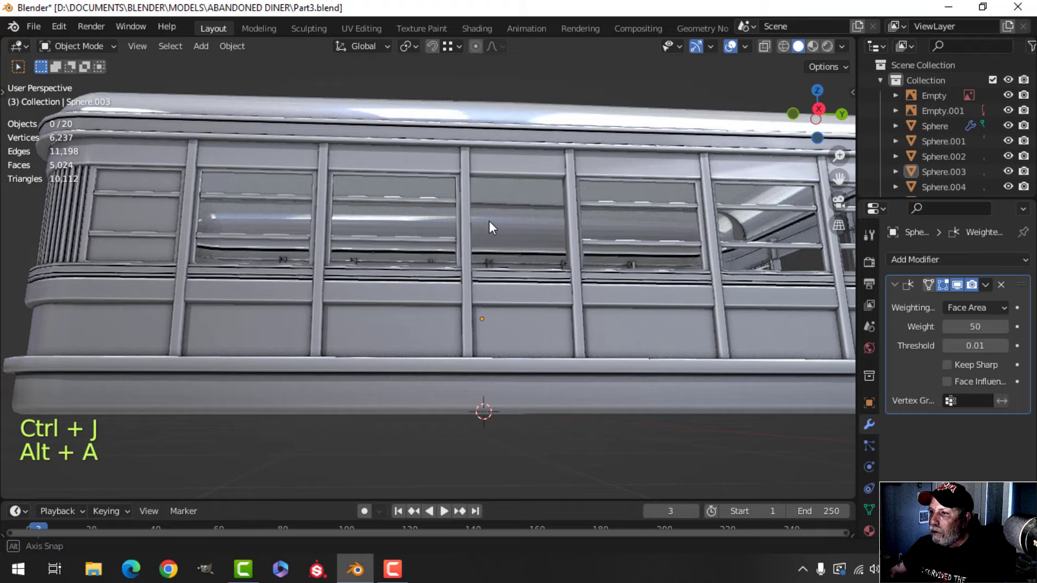
With the reference image hidden, bisect the whole joined band mesh vertically in right orthographic view, just to the negative Y side of centre
{"action": "left_click", "coordinate": [508, 167]}
{"action": "middle_click_drag", "start_coordinate": [591, 281], "coordinate": [497, 307]}
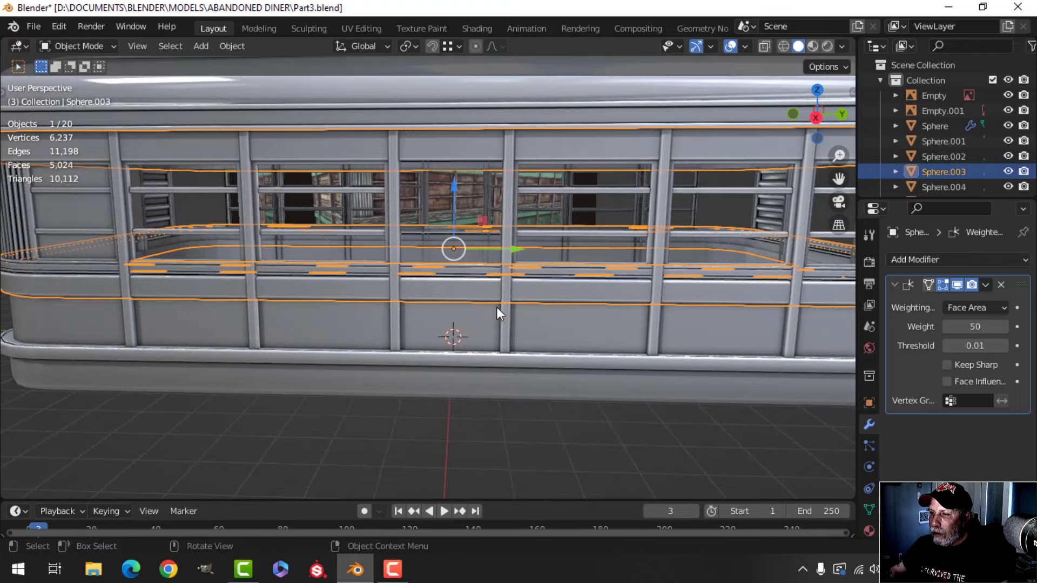
{"action": "key", "text": "Tab"}
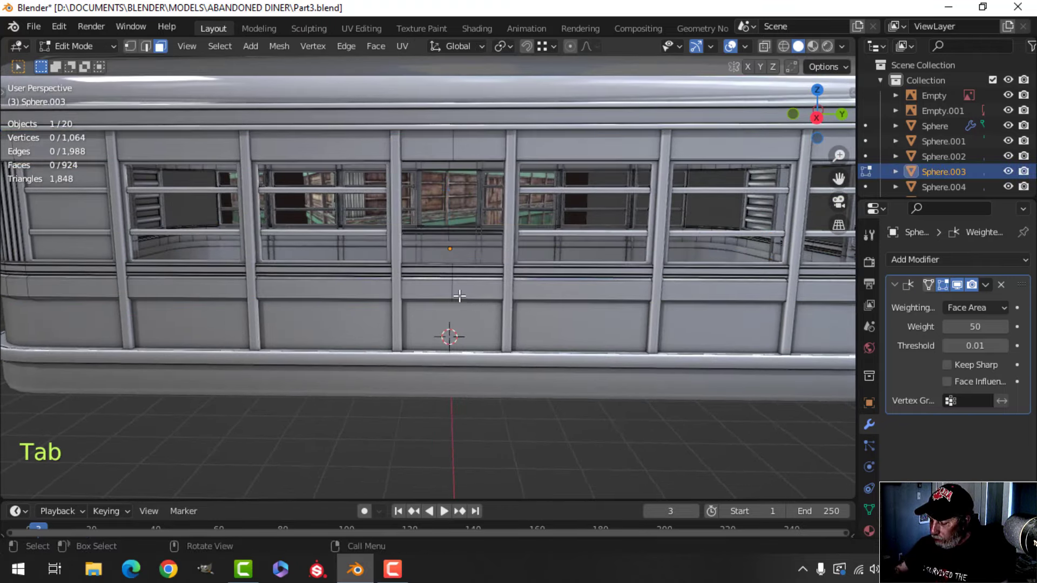
{"action": "key", "text": "KP_3"}
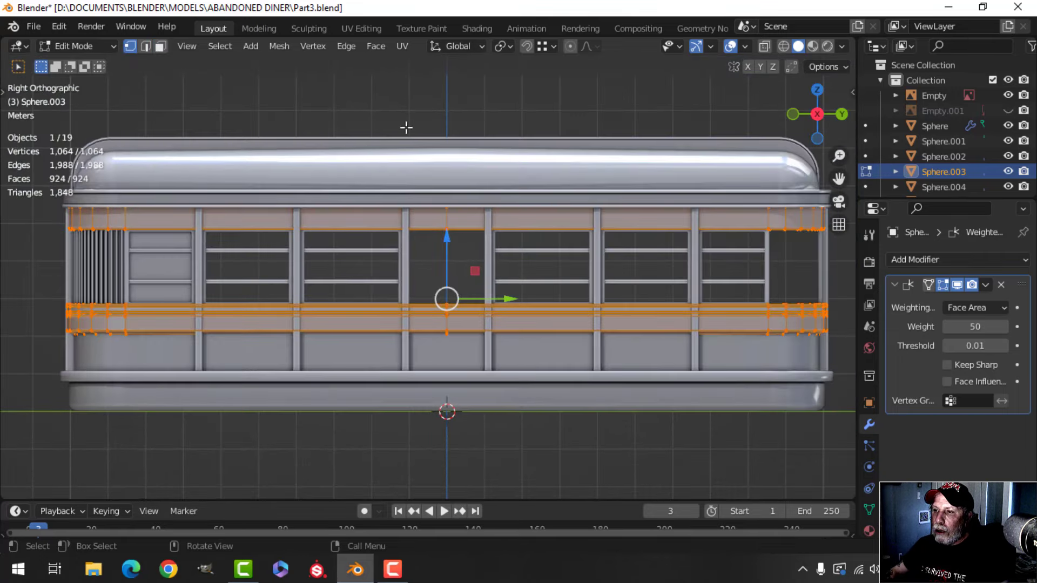
{"action": "left_click", "coordinate": [373, 45]}
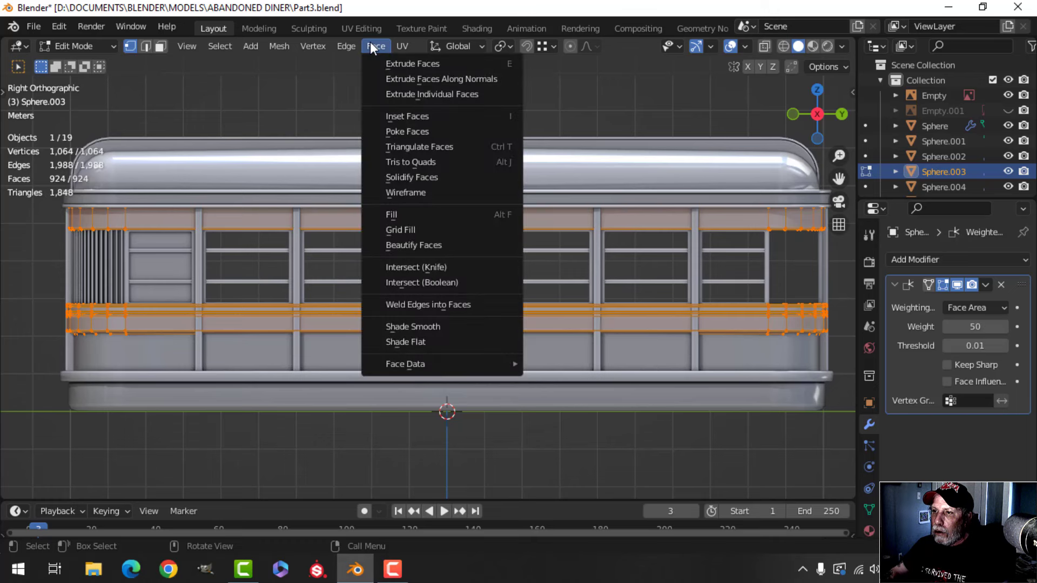
{"action": "mouse_move", "coordinate": [346, 46]}
{"action": "left_click", "coordinate": [281, 44]}
{"action": "left_click", "coordinate": [281, 45]}
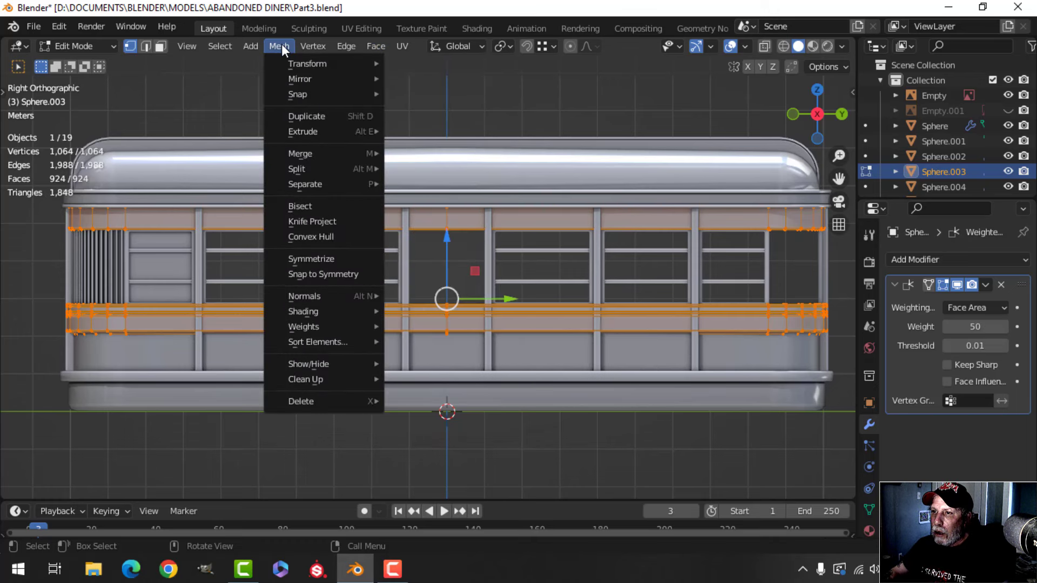
{"action": "left_click", "coordinate": [313, 205]}
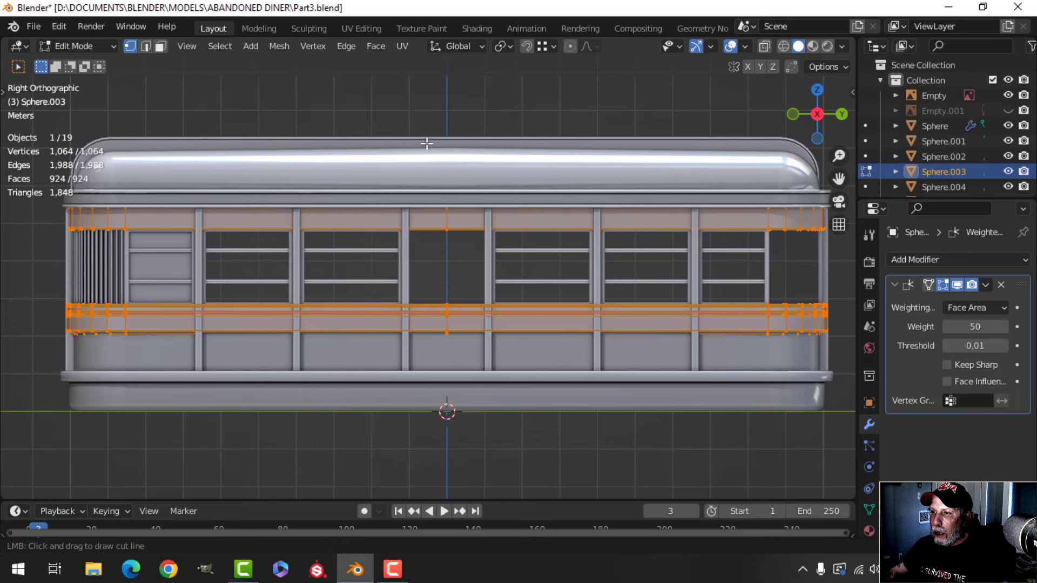
{"action": "left_click_drag", "start_coordinate": [433, 108], "coordinate": [426, 405]}
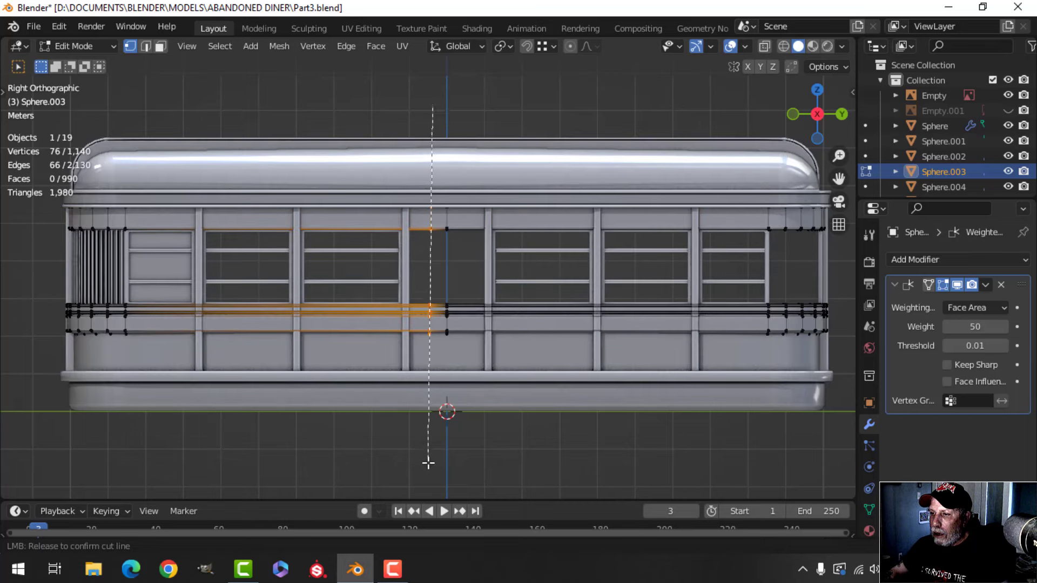
{"action": "left_click_drag", "start_coordinate": [432, 470], "coordinate": [431, 469]}
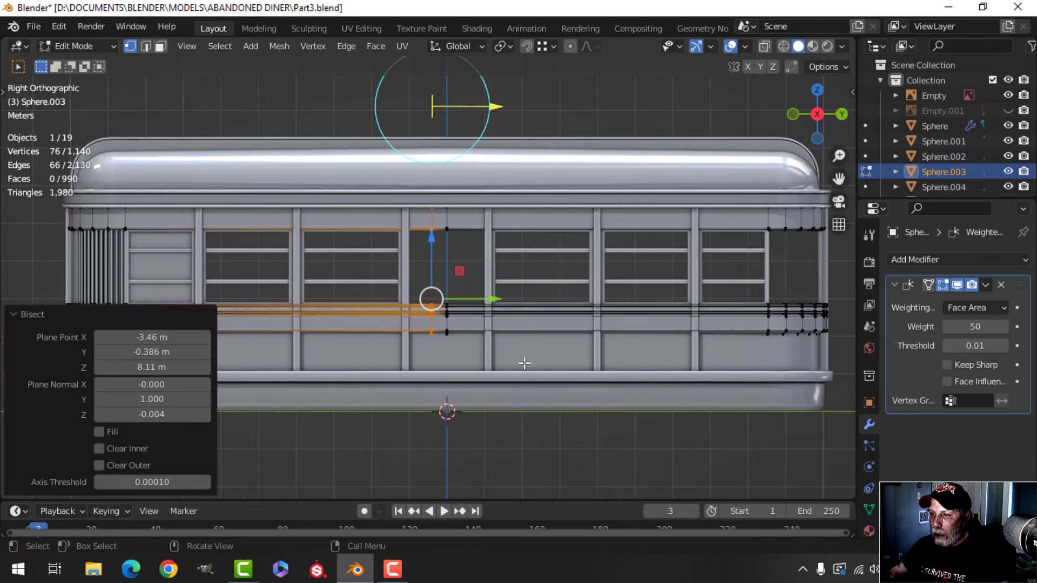
Flatten the cut line to 0 in Y and move it about -0.648 m along Y onto the nearby centre bay post
{"action": "key", "text": "s"}
{"action": "key", "text": "y"}
{"action": "key", "text": "Return"}
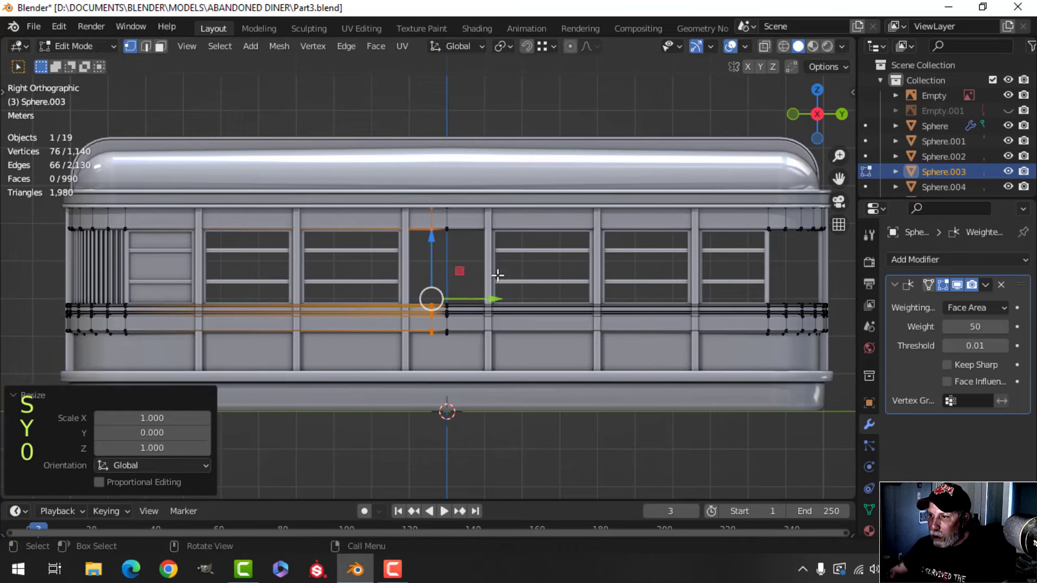
{"action": "key", "text": "g"}
{"action": "key", "text": "y"}
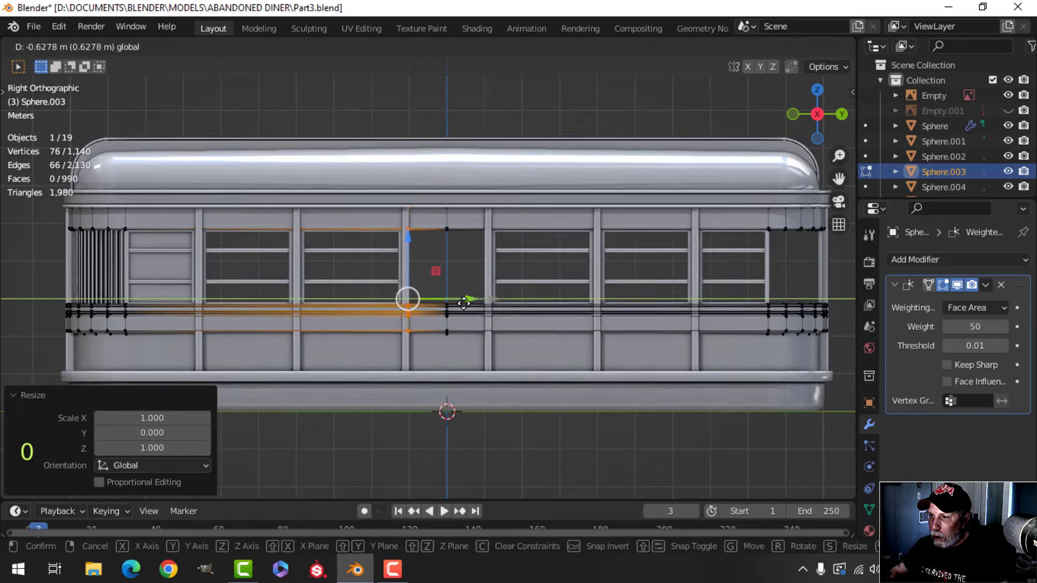
{"action": "left_click", "coordinate": [464, 303]}
{"action": "scroll", "coordinate": [465, 307], "scroll_direction": "up", "scroll_amount": 4}
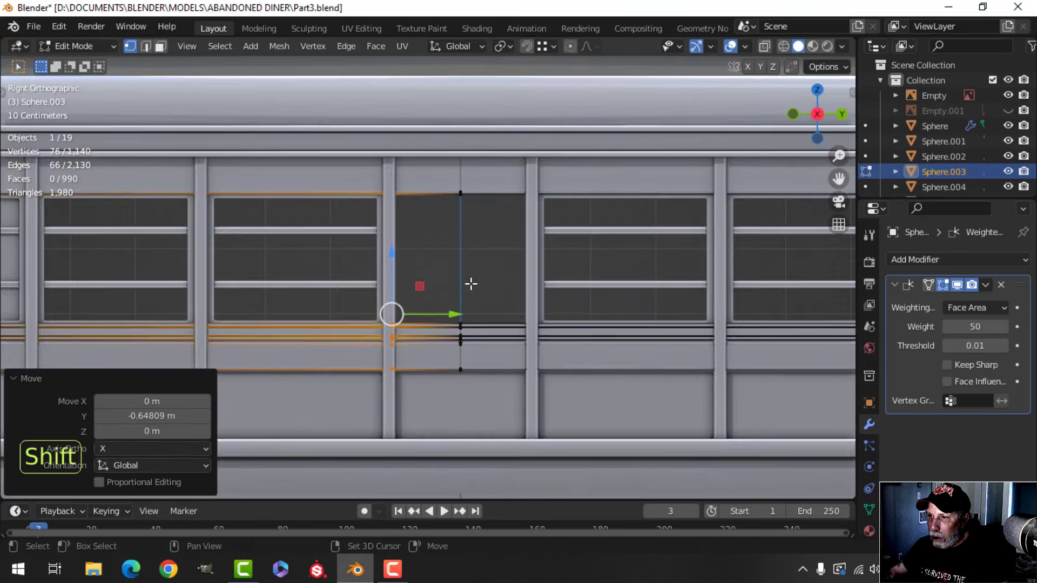
In wireframe, bisect the entire band mesh vertically again beside the centre bay post on the positive Y side
{"action": "scroll", "coordinate": [304, 243], "scroll_direction": "down", "scroll_amount": 2}
{"action": "key", "text": "shift+z"}
{"action": "key", "text": "a"}
{"action": "left_click", "coordinate": [279, 46]}
{"action": "left_click", "coordinate": [322, 206]}
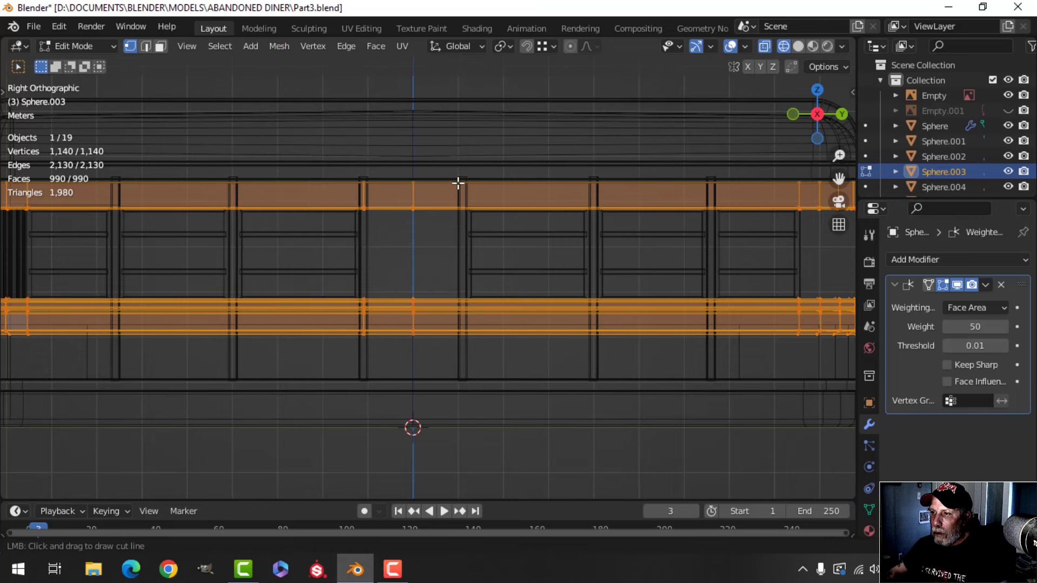
{"action": "left_click_drag", "start_coordinate": [456, 135], "coordinate": [475, 309]}
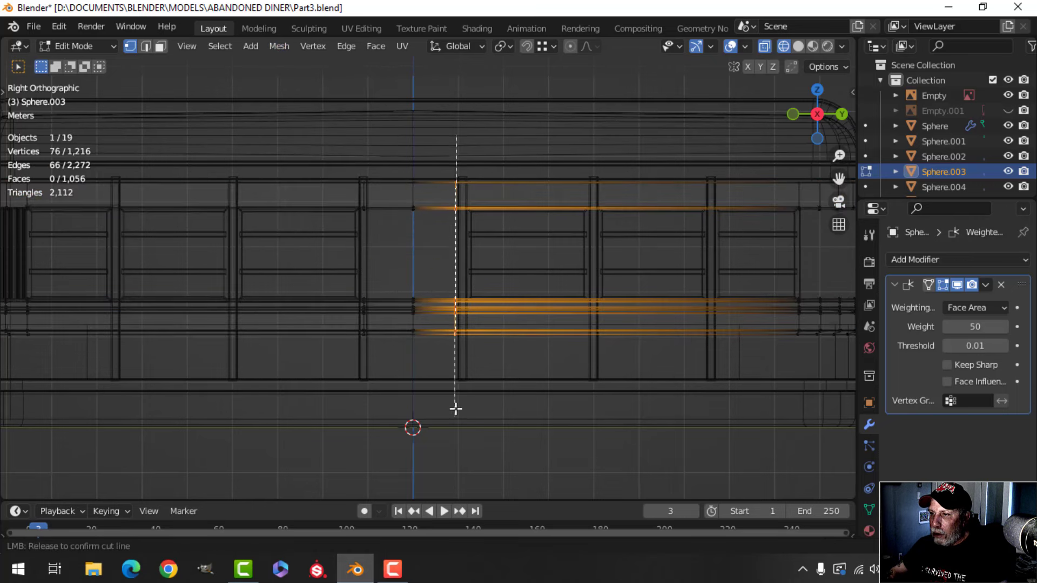
{"action": "left_click_drag", "start_coordinate": [455, 409], "coordinate": [455, 409]}
Flatten the second cut line to 0 in Y and shift it along Y onto the centre bay post
{"action": "key", "text": "s"}
{"action": "key", "text": "y"}
{"action": "key", "text": "0"}
{"action": "key", "text": "Return"}
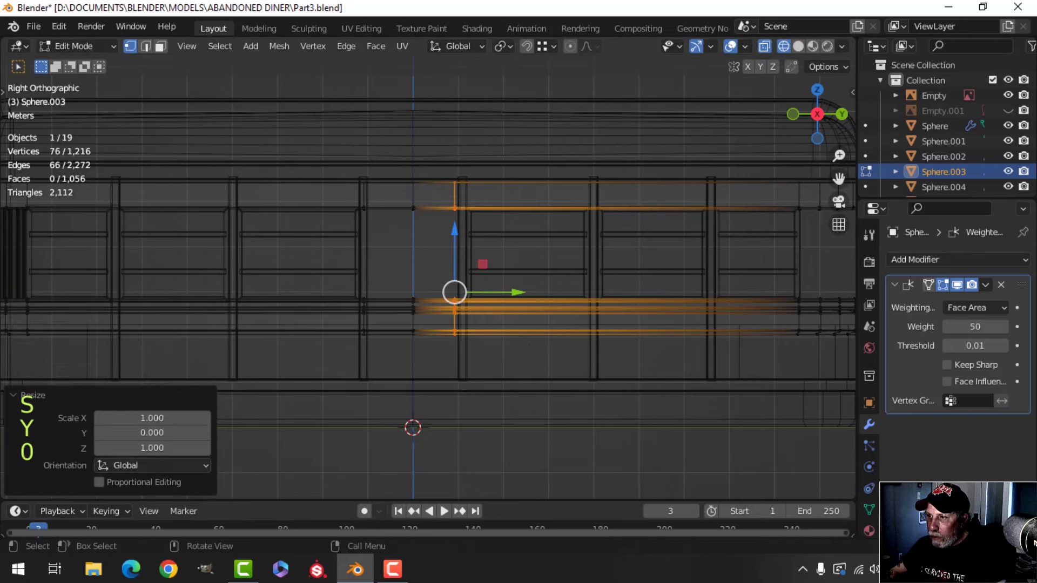
{"action": "scroll", "coordinate": [533, 249], "scroll_direction": "up", "scroll_amount": 3}
{"action": "mouse_move", "coordinate": [546, 301]}
{"action": "left_mouse_down"}
{"action": "mouse_move", "coordinate": [534, 300]}
{"action": "mouse_move", "coordinate": [545, 302]}
{"action": "left_mouse_up"}
{"action": "key", "text": "alt+a"}
{"action": "key", "text": "z"}
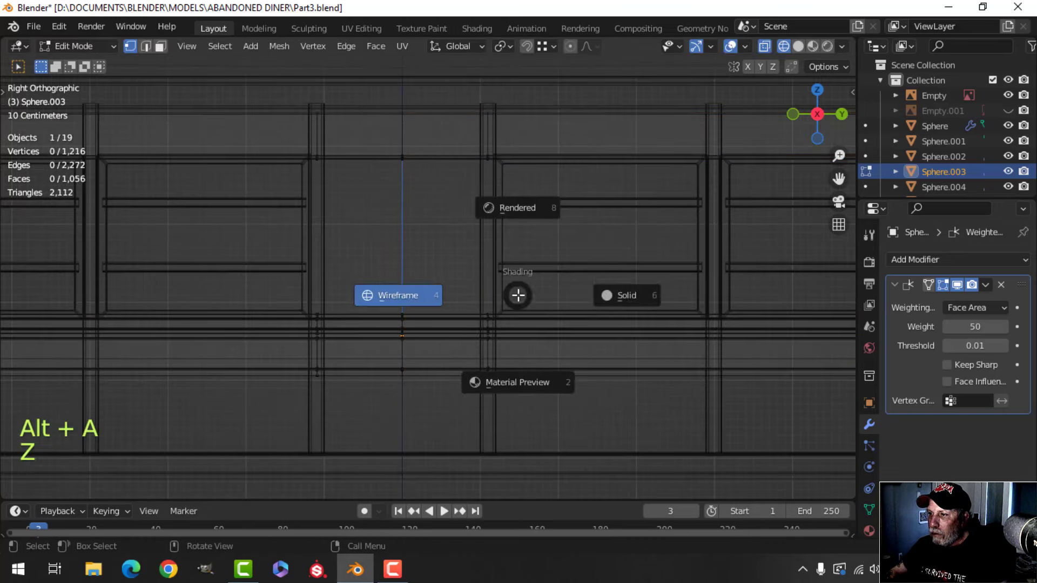
In solid shading, delete the first group of faces from the upper band's section between the centre bay posts
{"action": "key", "text": "3"}
{"action": "middle_click_drag", "start_coordinate": [447, 222], "coordinate": [469, 239]}
{"action": "left_click", "coordinate": [386, 94], "text": "alt+shift"}
{"action": "left_click", "coordinate": [368, 91], "text": "alt+shift"}
{"action": "scroll", "coordinate": [367, 91], "scroll_direction": "down", "scroll_amount": 2}
{"action": "key", "text": "x"}
{"action": "left_click", "coordinate": [442, 197]}
Delete the remaining front and lower-edge faces of the upper band between the centre bay posts
{"action": "scroll", "coordinate": [419, 165], "scroll_direction": "up", "scroll_amount": 3}
{"action": "middle_click_drag", "start_coordinate": [423, 162], "coordinate": [468, 294], "text": "shift"}
{"action": "left_click", "coordinate": [473, 257]}
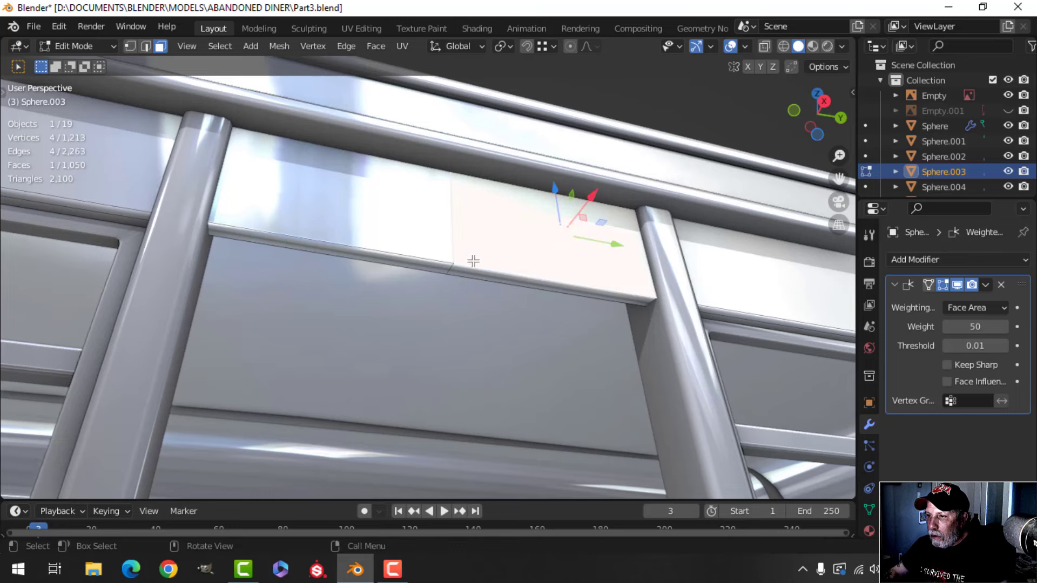
{"action": "key", "text": "alt+a"}
{"action": "left_click", "coordinate": [424, 254], "text": "alt+shift"}
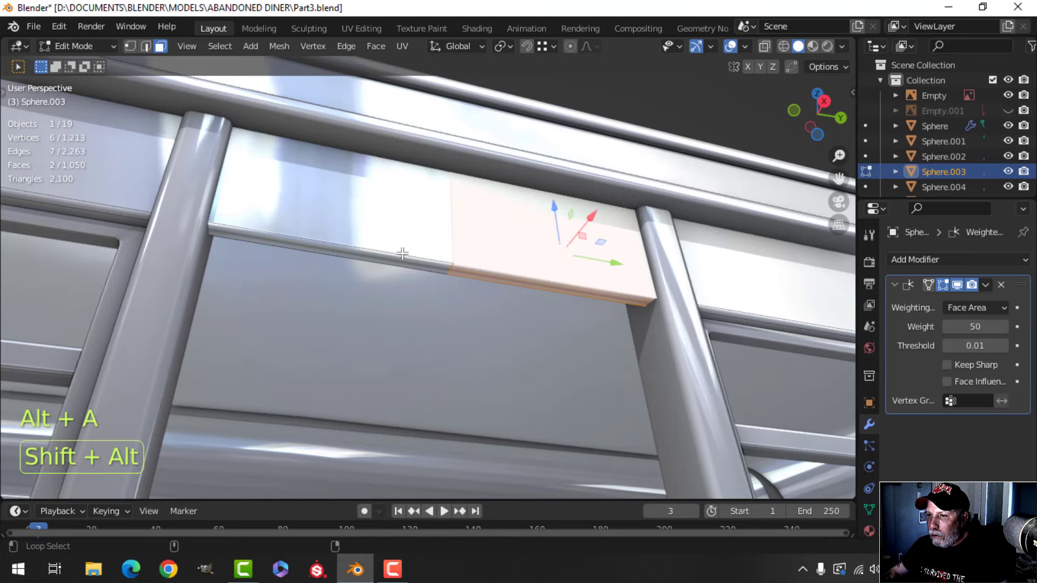
{"action": "key", "text": "x"}
{"action": "left_click", "coordinate": [405, 254]}
Show the band mesh in wireframe from the left orthographic view, with the section between the centre bay posts in sight
{"action": "middle_click_drag", "start_coordinate": [405, 255], "coordinate": [445, 259]}
{"action": "mouse_move", "coordinate": [445, 259]}
{"action": "middle_mouse_down"}
{"action": "mouse_move", "coordinate": [440, 328]}
{"action": "mouse_move", "coordinate": [451, 266]}
{"action": "middle_mouse_up"}
{"action": "scroll", "coordinate": [439, 328], "scroll_direction": "up", "scroll_amount": 2}
{"action": "scroll", "coordinate": [452, 266], "scroll_direction": "up", "scroll_amount": 1}
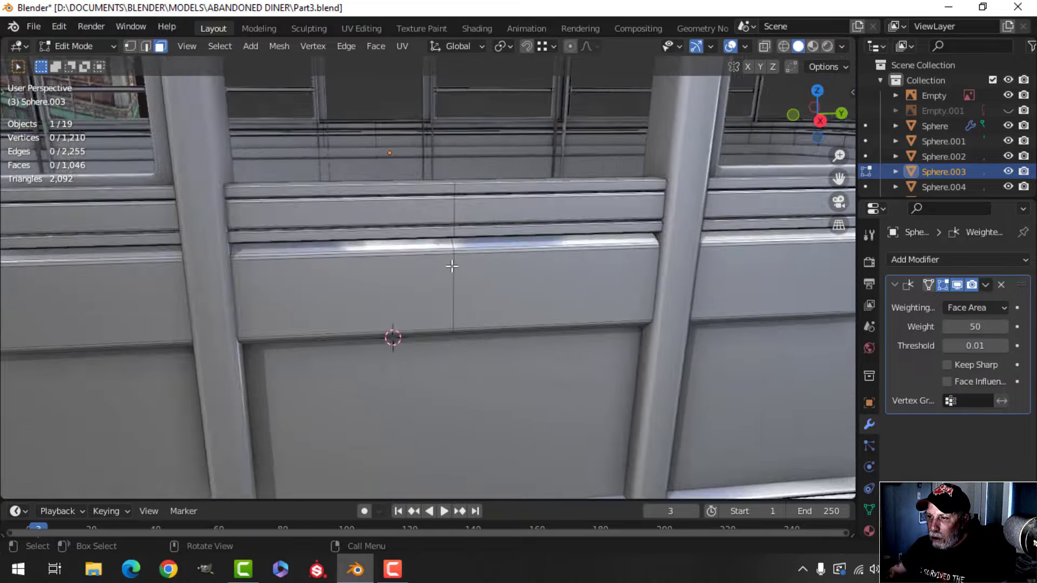
{"action": "scroll", "coordinate": [452, 267], "scroll_direction": "up", "scroll_amount": 1}
{"action": "scroll", "coordinate": [413, 236], "scroll_direction": "down", "scroll_amount": 2}
{"action": "key", "text": "z"}
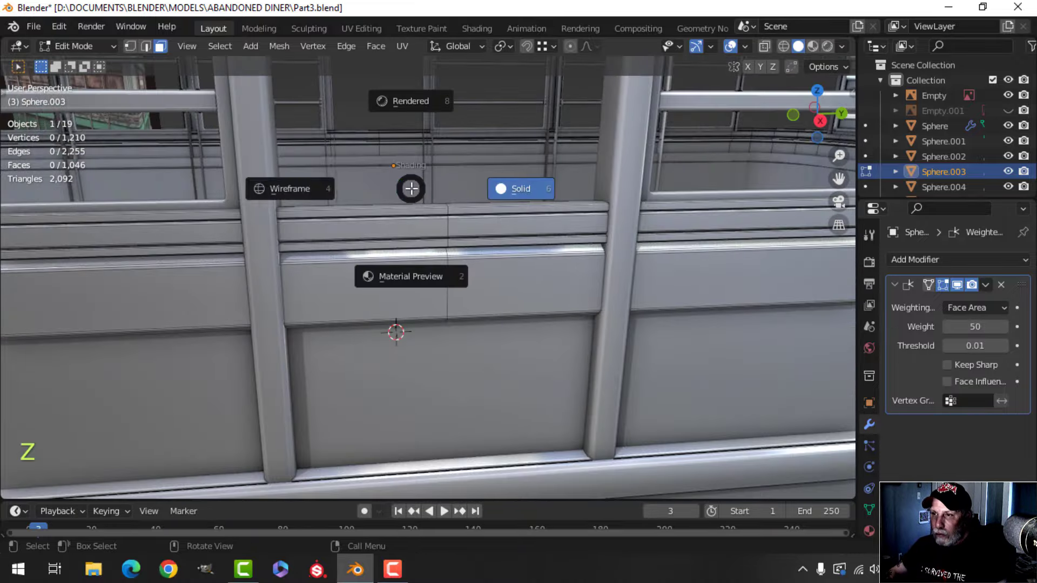
{"action": "left_click", "coordinate": [342, 173]}
{"action": "key", "text": "b"}
{"action": "mouse_move", "coordinate": [352, 157]}
{"action": "left_mouse_down"}
{"action": "mouse_move", "coordinate": [490, 303]}
{"action": "mouse_move", "coordinate": [524, 312]}
{"action": "left_mouse_up"}
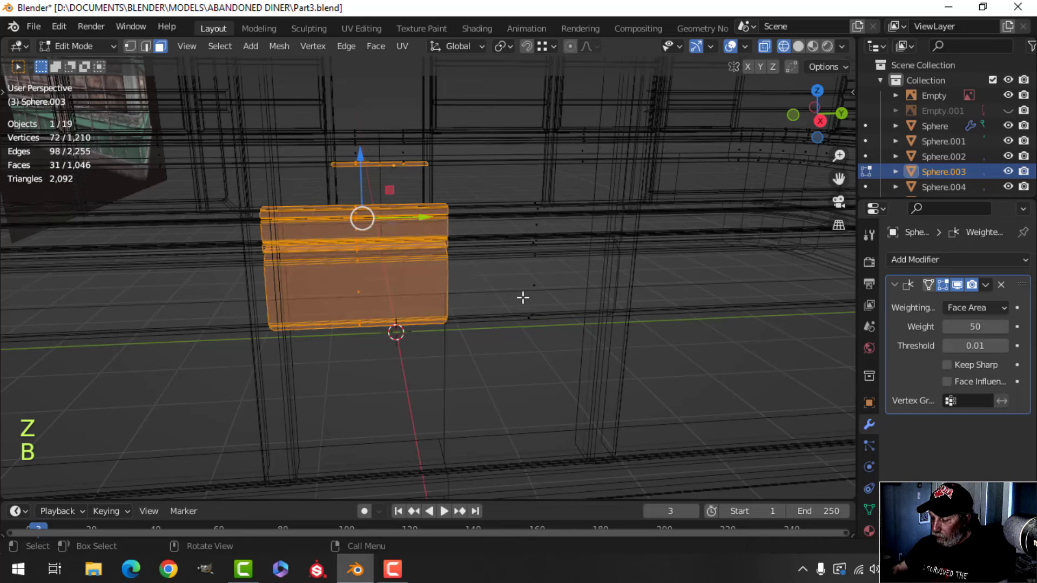
{"action": "key", "text": "ctrl+KP_3"}
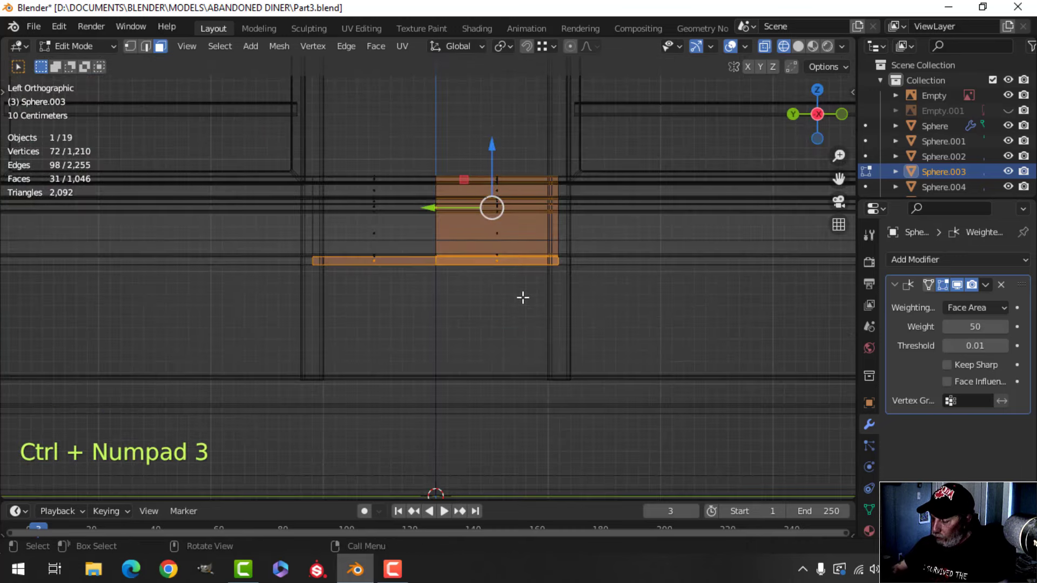
{"action": "key", "text": "ctrl"}
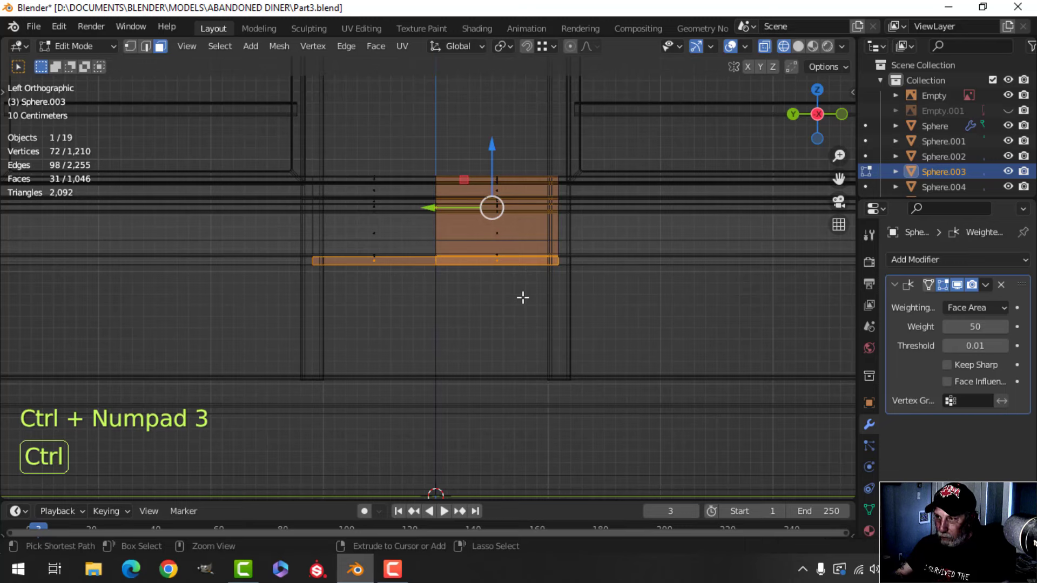
Delete all band faces between the centre bay posts, and return to solid shading in Object Mode
{"action": "key", "text": "ctrl+l"}
{"action": "key", "text": "alt+a"}
{"action": "key", "text": "b"}
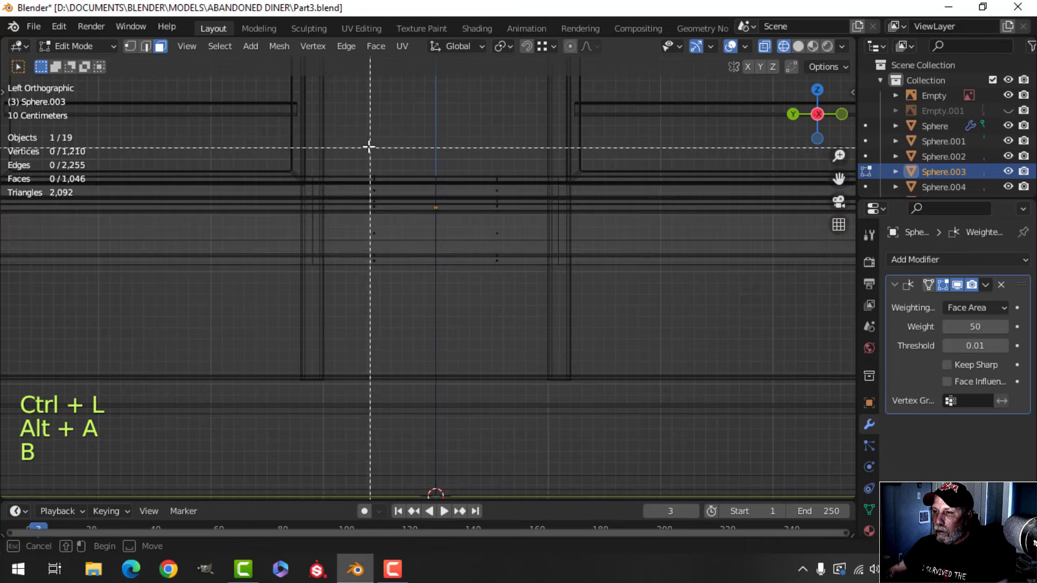
{"action": "mouse_move", "coordinate": [331, 146]}
{"action": "left_mouse_down"}
{"action": "mouse_move", "coordinate": [439, 254]}
{"action": "mouse_move", "coordinate": [528, 310]}
{"action": "left_mouse_up"}
{"action": "key", "text": "x"}
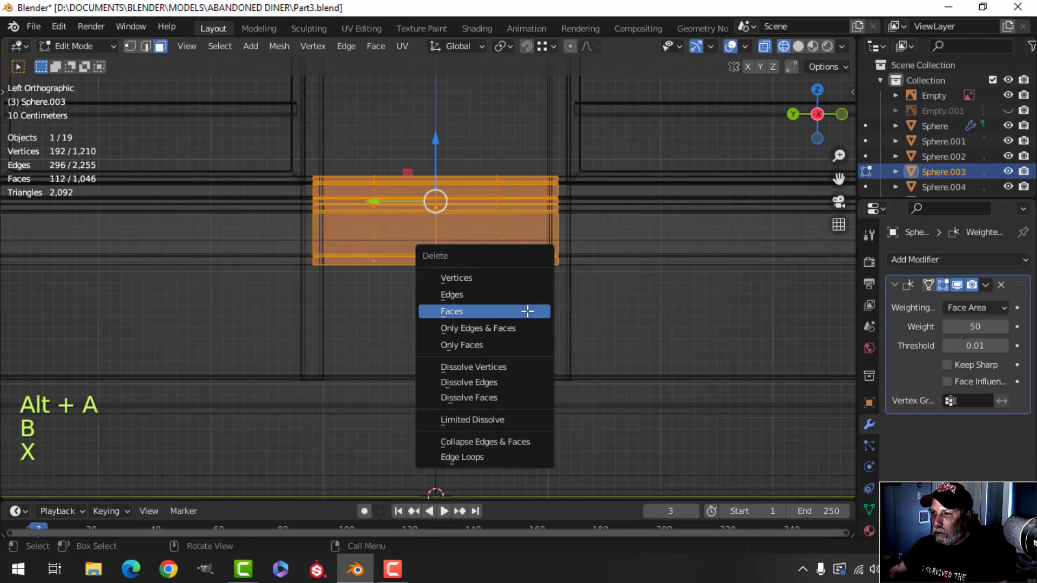
{"action": "left_click", "coordinate": [528, 310]}
{"action": "key", "text": "z"}
{"action": "left_click", "coordinate": [623, 311]}
{"action": "mouse_move", "coordinate": [556, 303]}
{"action": "middle_mouse_down"}
{"action": "mouse_move", "coordinate": [453, 328]}
{"action": "mouse_move", "coordinate": [435, 305]}
{"action": "mouse_move", "coordinate": [416, 301]}
{"action": "mouse_move", "coordinate": [493, 293]}
{"action": "mouse_move", "coordinate": [331, 354]}
{"action": "mouse_move", "coordinate": [270, 294]}
{"action": "mouse_move", "coordinate": [455, 303]}
{"action": "mouse_move", "coordinate": [428, 313]}
{"action": "mouse_move", "coordinate": [442, 295]}
{"action": "mouse_move", "coordinate": [467, 292]}
{"action": "mouse_move", "coordinate": [385, 293]}
{"action": "mouse_move", "coordinate": [479, 287]}
{"action": "mouse_move", "coordinate": [478, 262]}
{"action": "mouse_move", "coordinate": [455, 274]}
{"action": "middle_mouse_up"}
{"action": "scroll", "coordinate": [432, 301], "scroll_direction": "up", "scroll_amount": 5}
{"action": "key", "text": "Tab"}
{"action": "key", "text": "alt+a"}
Turn off mirror clipping on the lower wall panel and move its centre edge along negative Y to the bay post
{"action": "scroll", "coordinate": [463, 287], "scroll_direction": "down", "scroll_amount": 5}
{"action": "scroll", "coordinate": [475, 286], "scroll_direction": "up", "scroll_amount": 4}
{"action": "left_click", "coordinate": [478, 262]}
{"action": "scroll", "coordinate": [474, 274], "scroll_direction": "down", "scroll_amount": 2}
{"action": "key", "text": "Tab"}
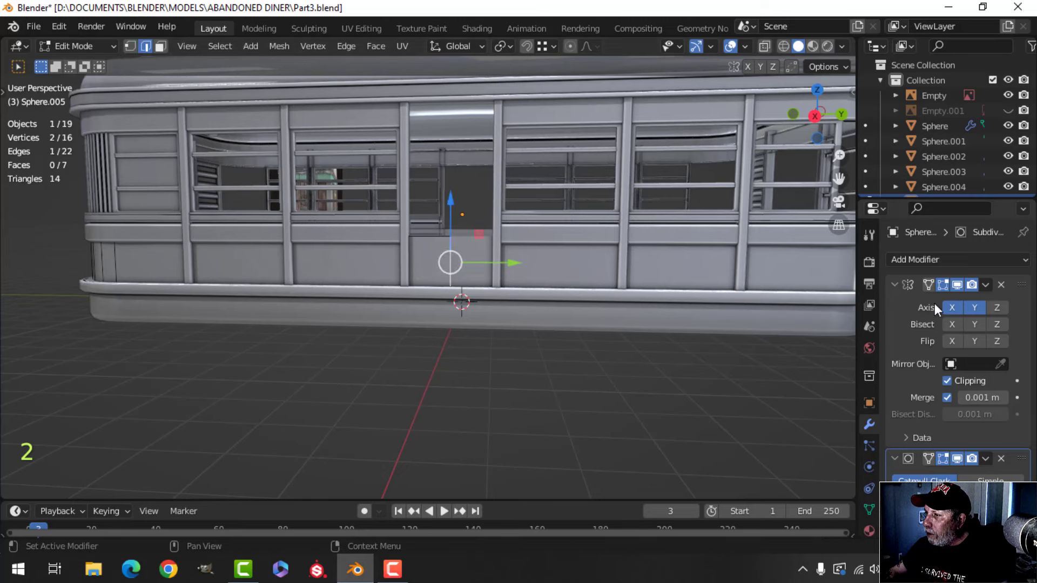
{"action": "left_click", "coordinate": [946, 382]}
{"action": "middle_click_drag", "start_coordinate": [481, 274], "coordinate": [544, 296], "text": "shift"}
{"action": "scroll", "coordinate": [546, 297], "scroll_direction": "up", "scroll_amount": 2}
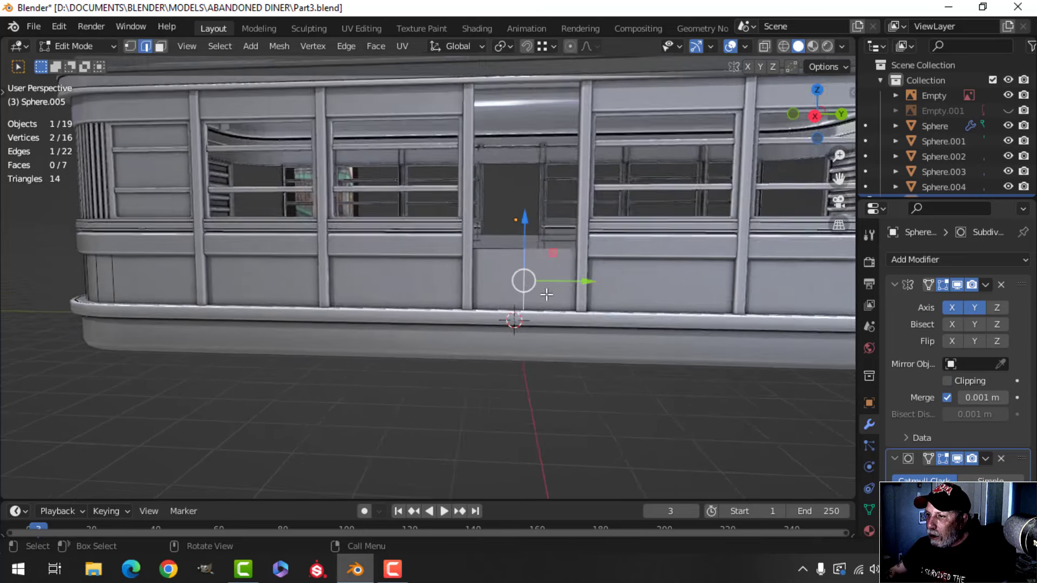
{"action": "left_click_drag", "start_coordinate": [605, 282], "coordinate": [536, 277]}
Remove the Subdivision modifier from the lower wall panel, leave Edit Mode and save the file
{"action": "left_click", "coordinate": [1001, 460]}
{"action": "key", "text": "Tab"}
{"action": "scroll", "coordinate": [582, 288], "scroll_direction": "down", "scroll_amount": 5}
{"action": "key", "text": "alt+a"}
{"action": "middle_click_drag", "start_coordinate": [582, 287], "coordinate": [576, 316]}
{"action": "scroll", "coordinate": [557, 299], "scroll_direction": "down", "scroll_amount": 3}
{"action": "scroll", "coordinate": [575, 316], "scroll_direction": "up", "scroll_amount": 4}
{"action": "middle_click_drag", "start_coordinate": [474, 327], "coordinate": [410, 340], "text": "shift"}
{"action": "mouse_move", "coordinate": [410, 341]}
{"action": "middle_mouse_down"}
{"action": "mouse_move", "coordinate": [633, 331]}
{"action": "mouse_move", "coordinate": [411, 331]}
{"action": "mouse_move", "coordinate": [421, 324]}
{"action": "middle_mouse_up"}
{"action": "scroll", "coordinate": [410, 330], "scroll_direction": "down", "scroll_amount": 4}
{"action": "middle_click_drag", "start_coordinate": [421, 324], "coordinate": [421, 300]}
{"action": "scroll", "coordinate": [430, 321], "scroll_direction": "up", "scroll_amount": 4}
{"action": "key", "text": "ctrl+s"}
Temporarily hide the vertical bay posts to inspect the cut wall ends at the doorway, and unhide all objects
{"action": "scroll", "coordinate": [462, 328], "scroll_direction": "up", "scroll_amount": 4}
{"action": "scroll", "coordinate": [405, 334], "scroll_direction": "up", "scroll_amount": 4}
{"action": "scroll", "coordinate": [405, 328], "scroll_direction": "down", "scroll_amount": 5}
{"action": "middle_click_drag", "start_coordinate": [421, 300], "coordinate": [395, 305]}
{"action": "middle_click_drag", "start_coordinate": [395, 306], "coordinate": [481, 352], "text": "shift"}
{"action": "scroll", "coordinate": [391, 298], "scroll_direction": "up", "scroll_amount": 2}
{"action": "left_click", "coordinate": [391, 299]}
{"action": "scroll", "coordinate": [435, 298], "scroll_direction": "down", "scroll_amount": 4}
{"action": "key", "text": "h"}
{"action": "scroll", "coordinate": [323, 322], "scroll_direction": "up", "scroll_amount": 2}
{"action": "middle_click_drag", "start_coordinate": [449, 309], "coordinate": [426, 285], "text": "shift"}
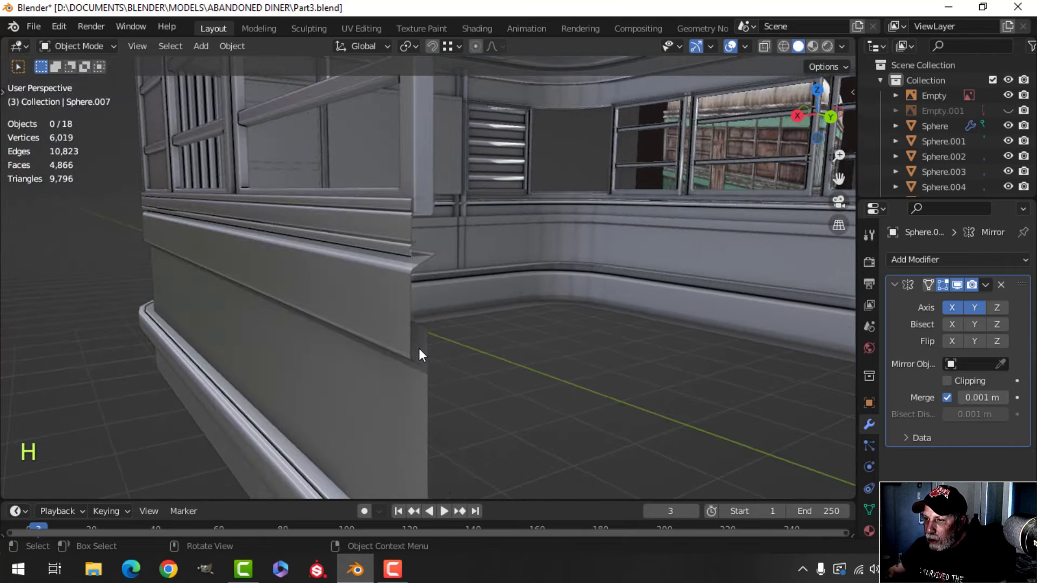
{"action": "middle_click_drag", "start_coordinate": [419, 350], "coordinate": [595, 323]}
{"action": "key", "text": "alt+h"}
{"action": "key", "text": "alt+a"}
From inside the diner, temporarily hide the vertically corrugated corner piece to examine the wall behind it, and unhide it
{"action": "scroll", "coordinate": [595, 323], "scroll_direction": "down", "scroll_amount": 4}
{"action": "middle_click_drag", "start_coordinate": [241, 339], "coordinate": [454, 362], "text": "shift"}
{"action": "scroll", "coordinate": [454, 338], "scroll_direction": "up", "scroll_amount": 3}
{"action": "middle_click_drag", "start_coordinate": [419, 296], "coordinate": [472, 310]}
{"action": "scroll", "coordinate": [325, 326], "scroll_direction": "up", "scroll_amount": 3}
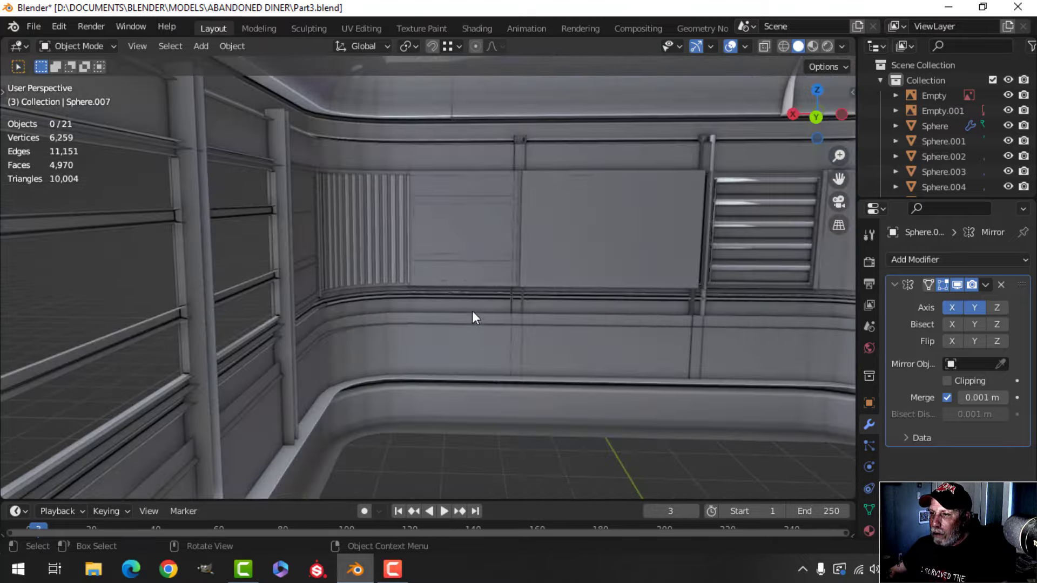
{"action": "left_click", "coordinate": [367, 233]}
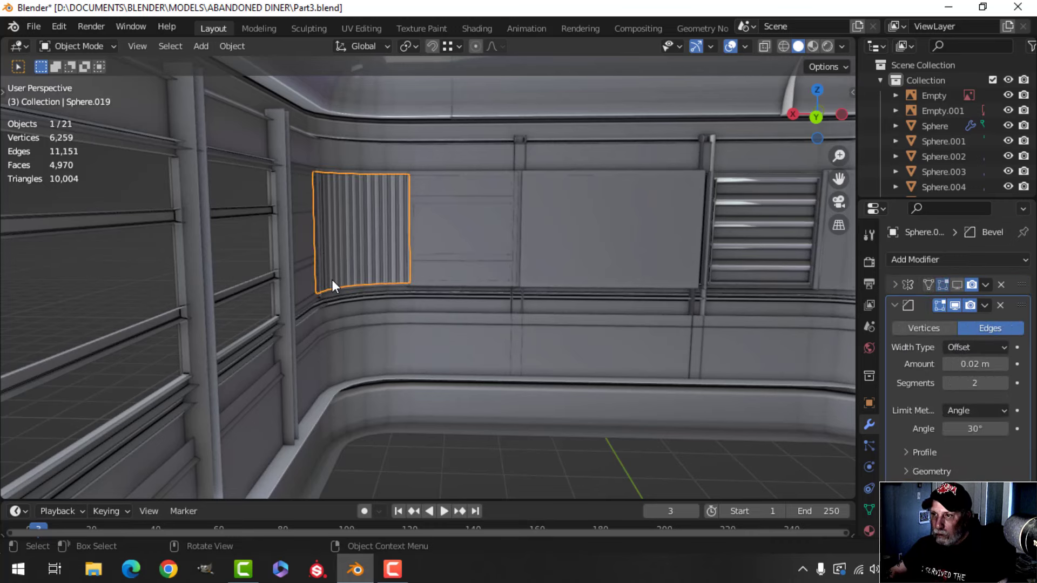
{"action": "key", "text": "h"}
{"action": "middle_click_drag", "start_coordinate": [332, 279], "coordinate": [451, 271]}
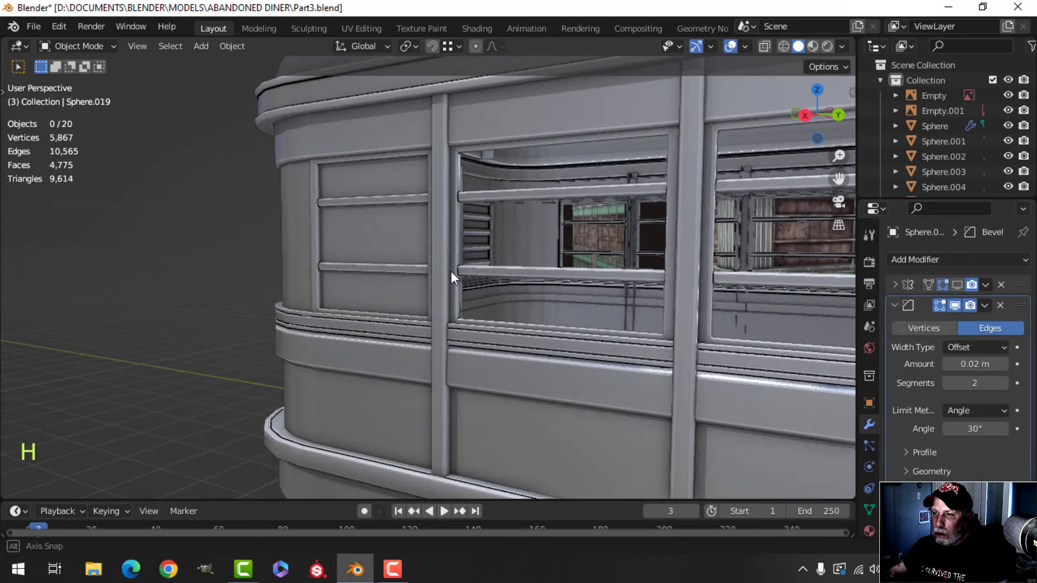
{"action": "key", "text": "alt+h"}
{"action": "key", "text": "alt+a"}
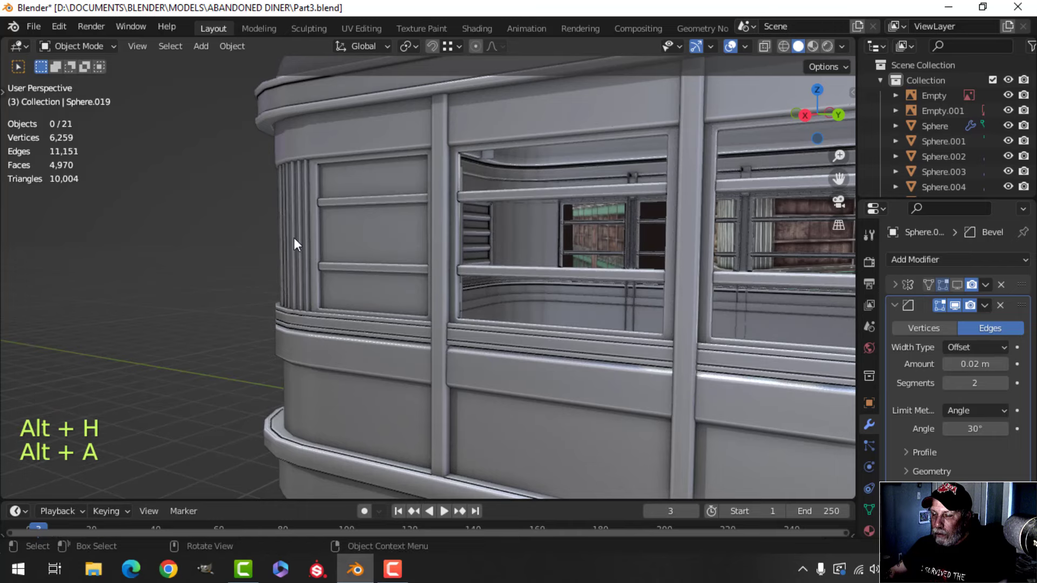
From outside, temporarily hide the vertically corrugated corner piece to examine the smooth curved panel beneath, and unhide it
{"action": "middle_click_drag", "start_coordinate": [296, 244], "coordinate": [391, 257]}
{"action": "left_click", "coordinate": [392, 259]}
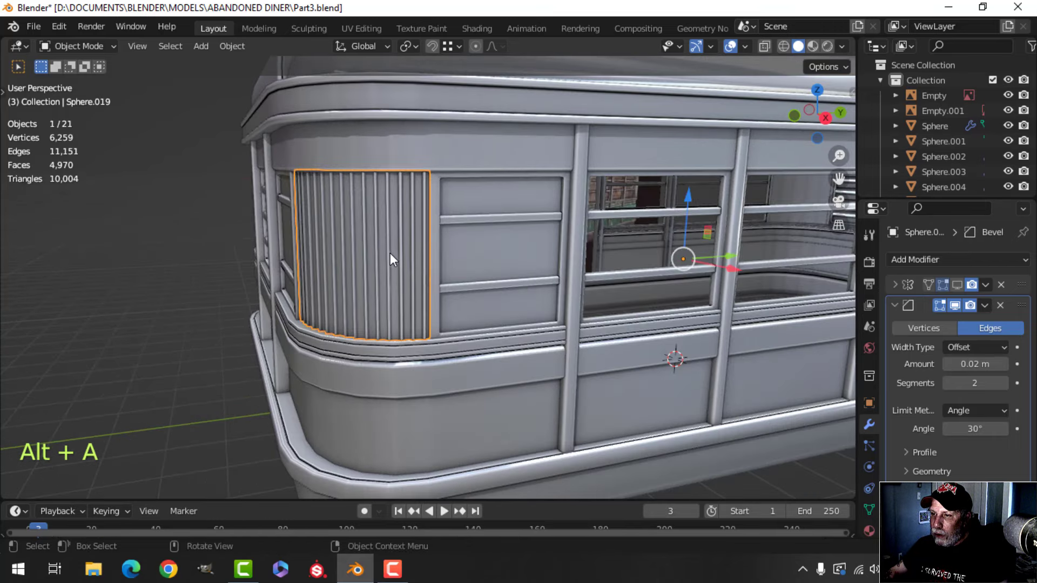
{"action": "key", "text": "h"}
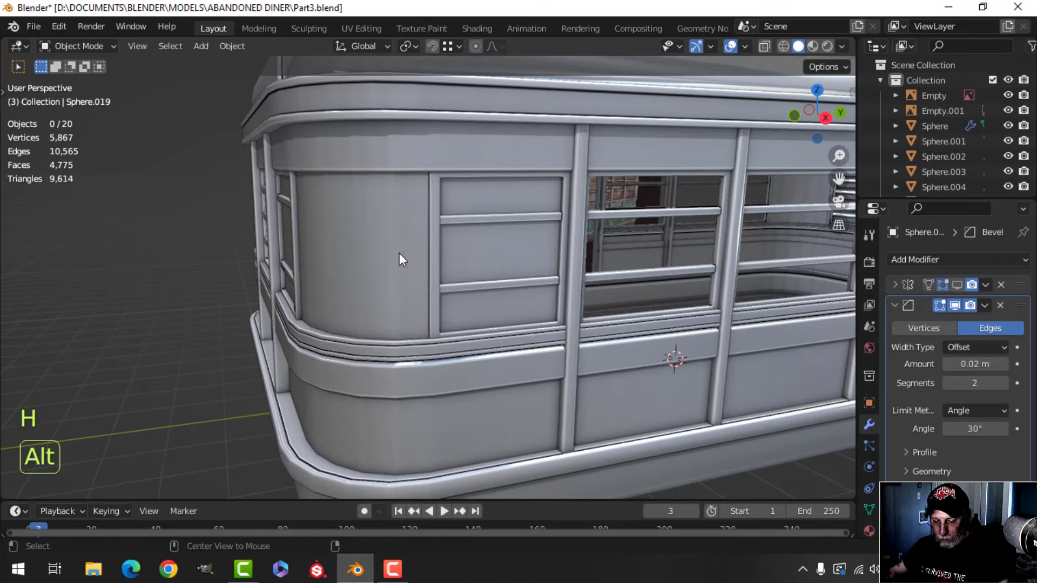
{"action": "key", "text": "alt+h"}
{"action": "key", "text": "alt+a"}
{"action": "middle_click_drag", "start_coordinate": [399, 254], "coordinate": [433, 277]}
{"action": "scroll", "coordinate": [433, 276], "scroll_direction": "down", "scroll_amount": 5}
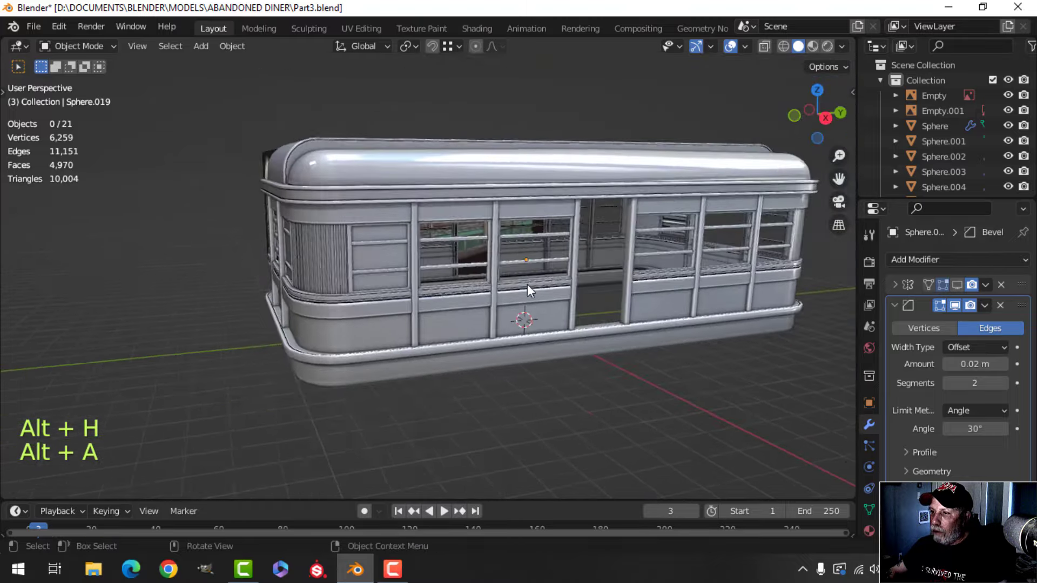
Enable the Mirror modifier's viewport display on the vertically corrugated corner piece
{"action": "middle_click_drag", "start_coordinate": [527, 284], "coordinate": [458, 267]}
{"action": "scroll", "coordinate": [458, 267], "scroll_direction": "up", "scroll_amount": 2}
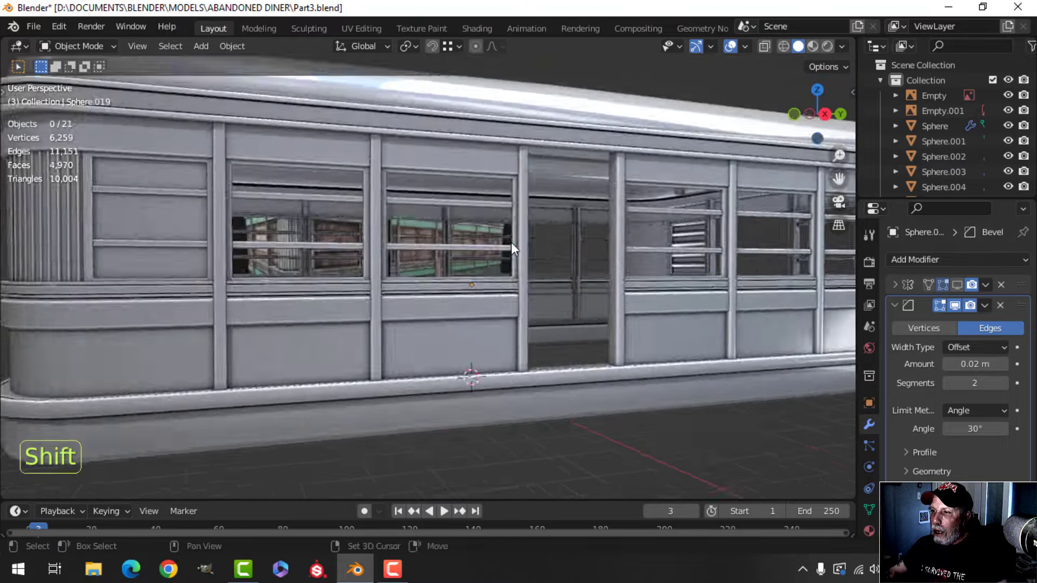
{"action": "middle_click_drag", "start_coordinate": [510, 242], "coordinate": [453, 309], "text": "shift"}
{"action": "scroll", "coordinate": [444, 301], "scroll_direction": "down", "scroll_amount": 2}
{"action": "middle_click_drag", "start_coordinate": [428, 305], "coordinate": [477, 306]}
{"action": "middle_click_drag", "start_coordinate": [399, 316], "coordinate": [478, 310], "text": "shift"}
{"action": "middle_click_drag", "start_coordinate": [384, 311], "coordinate": [516, 316]}
{"action": "scroll", "coordinate": [357, 310], "scroll_direction": "up", "scroll_amount": 2}
{"action": "mouse_move", "coordinate": [353, 308]}
{"action": "middle_mouse_down"}
{"action": "mouse_move", "coordinate": [487, 309]}
{"action": "mouse_move", "coordinate": [345, 309]}
{"action": "middle_mouse_up"}
{"action": "scroll", "coordinate": [475, 304], "scroll_direction": "down", "scroll_amount": 3}
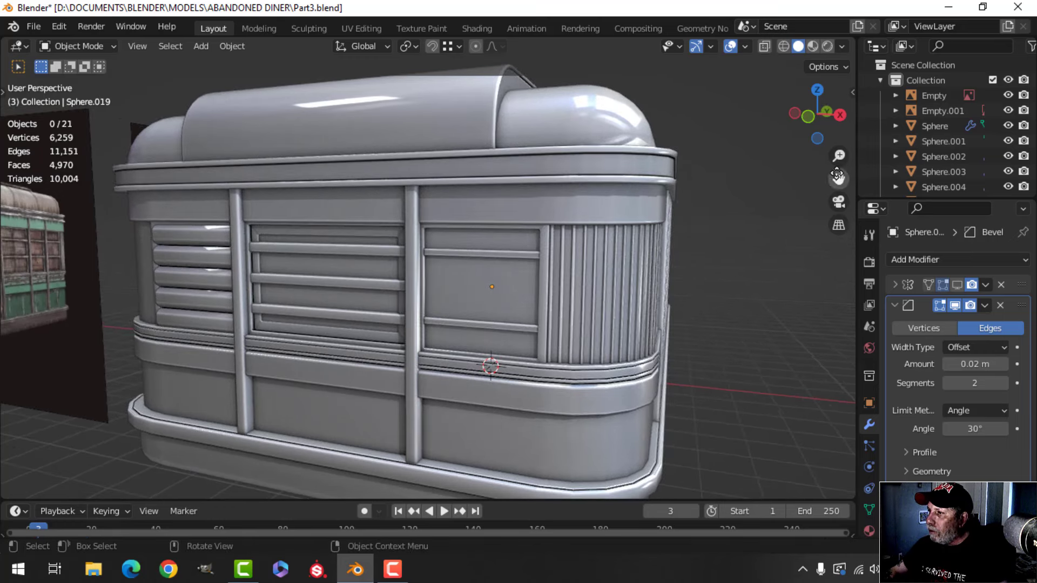
{"action": "left_click", "coordinate": [608, 267]}
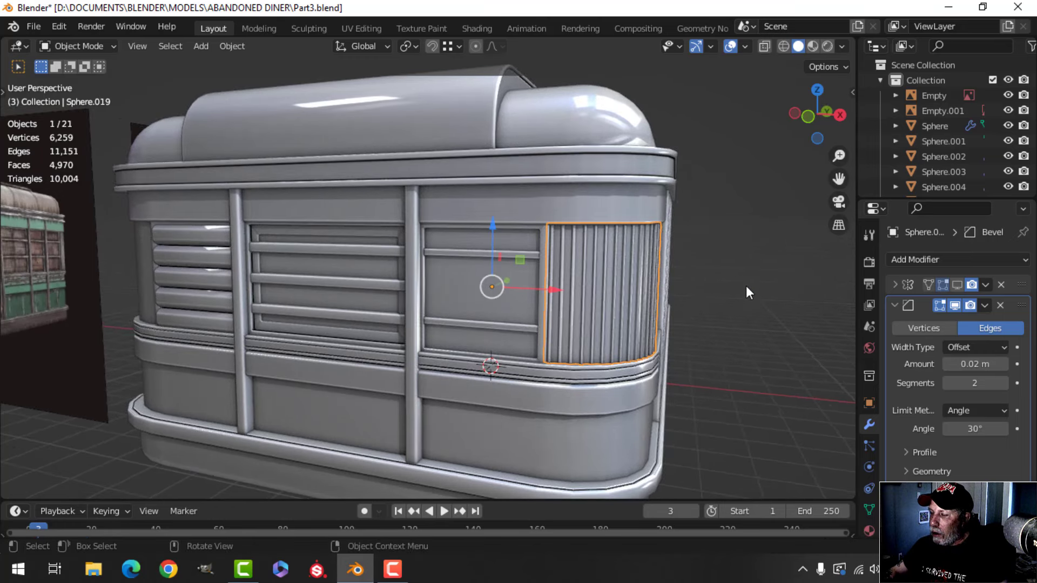
{"action": "left_click", "coordinate": [956, 286]}
Rename the vertically corrugated corner object Sphere.019 as CorrugatedCurve
{"action": "scroll", "coordinate": [944, 154], "scroll_direction": "down", "scroll_amount": 2}
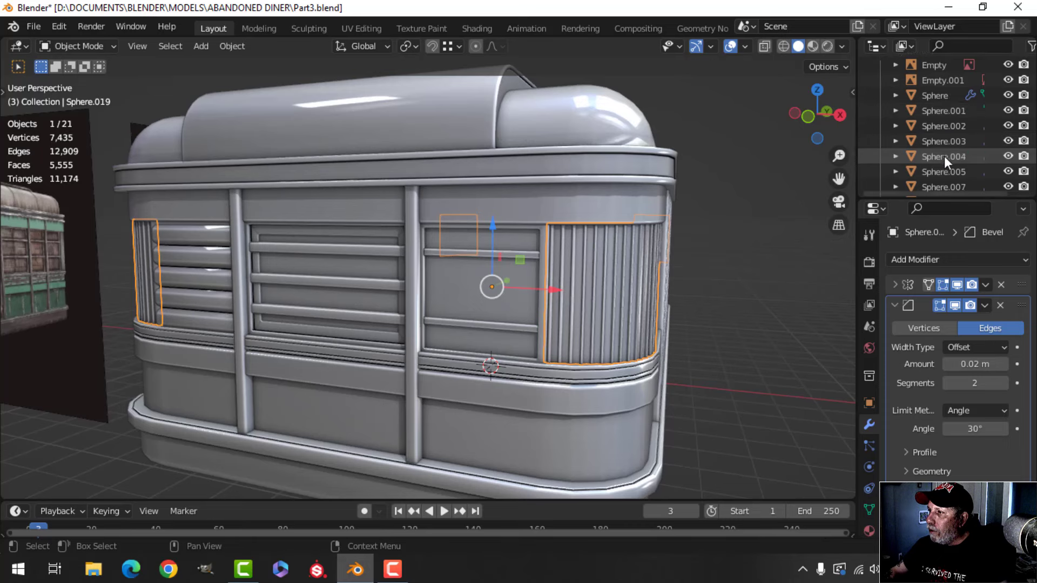
{"action": "scroll", "coordinate": [944, 157], "scroll_direction": "down", "scroll_amount": 10}
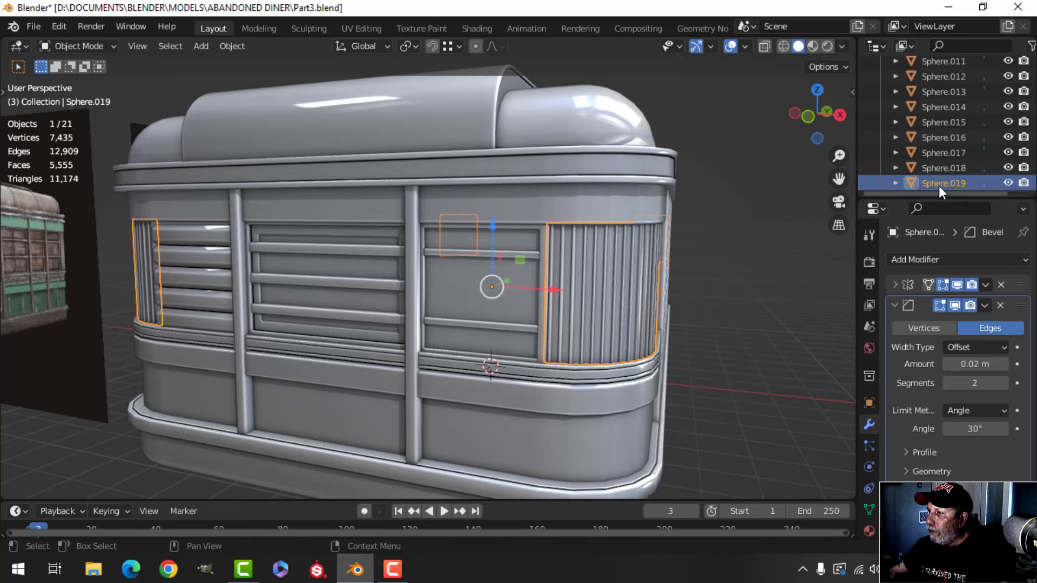
{"action": "double_click", "coordinate": [937, 186]}
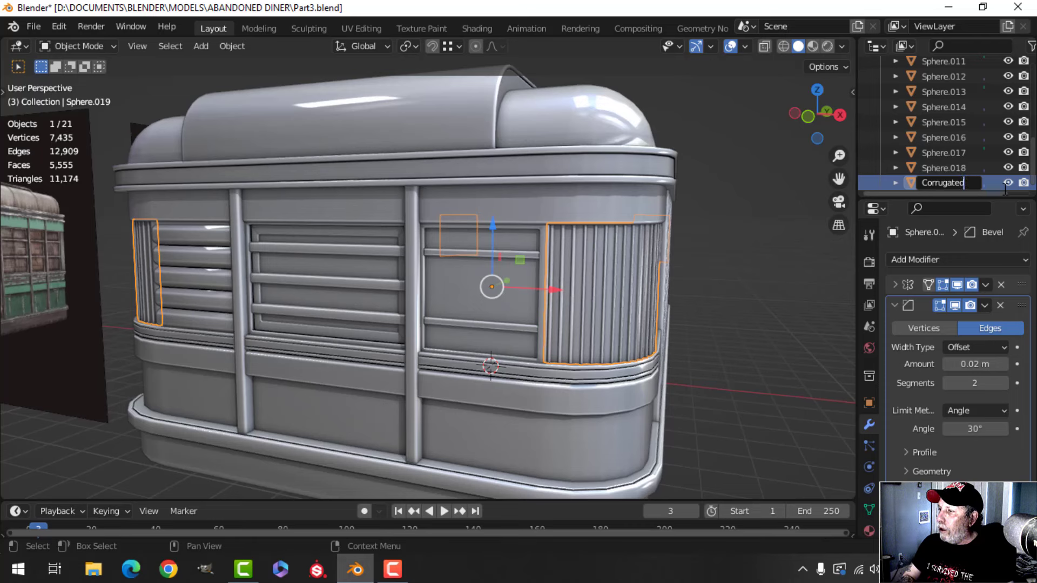
{"action": "key", "text": "Return"}
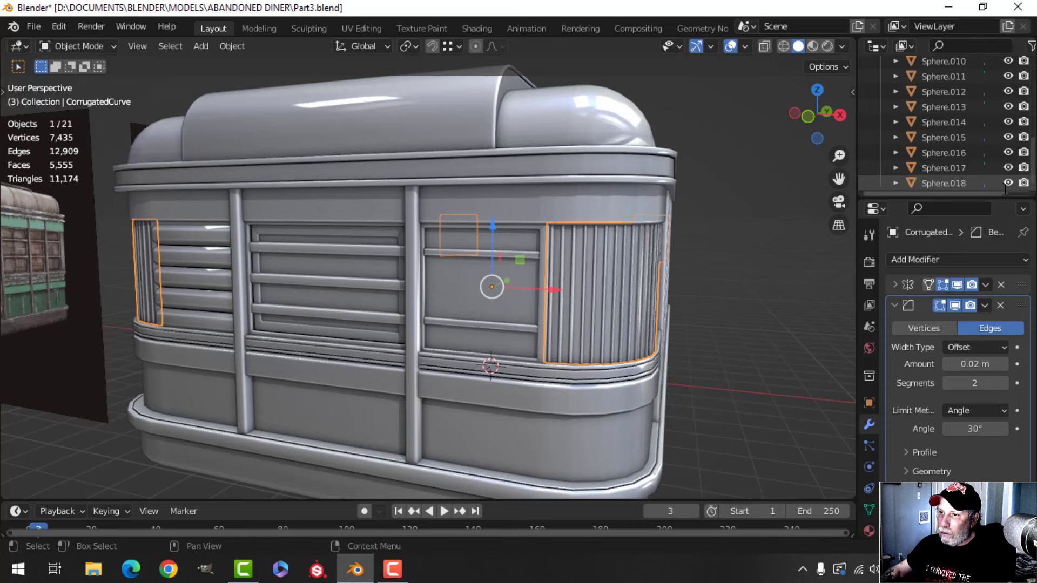
Rename the horizontally corrugated corner object Sphere.012 as CorrugatedPlane
{"action": "left_click", "coordinate": [213, 257]}
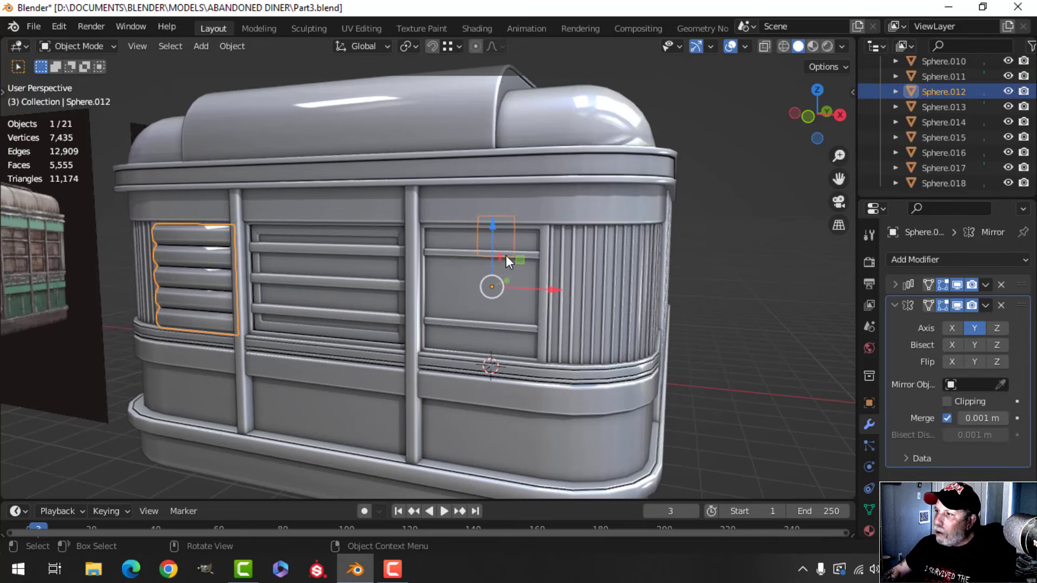
{"action": "double_click", "coordinate": [944, 91]}
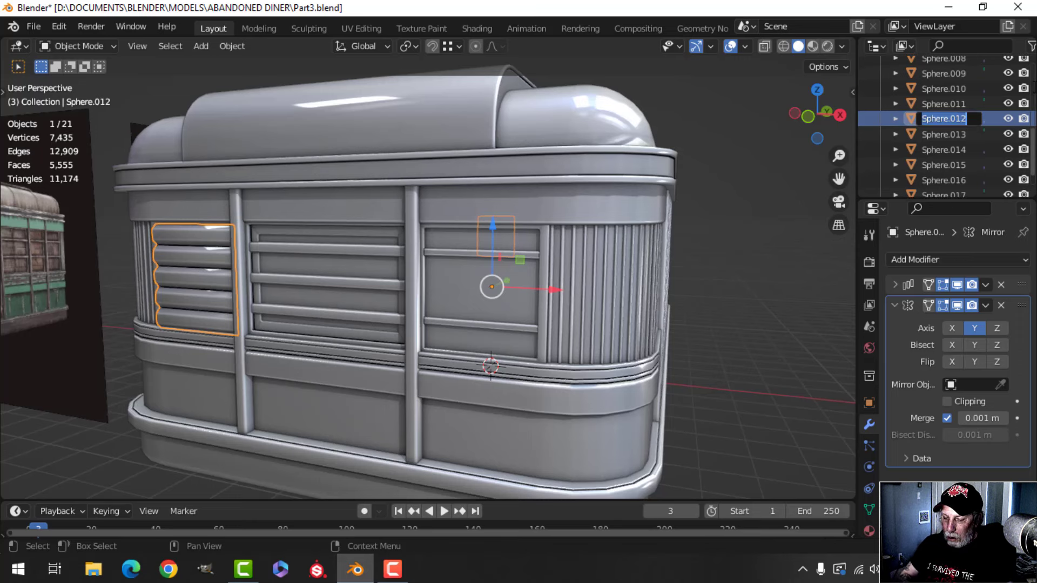
{"action": "type", "text": "Cor"}
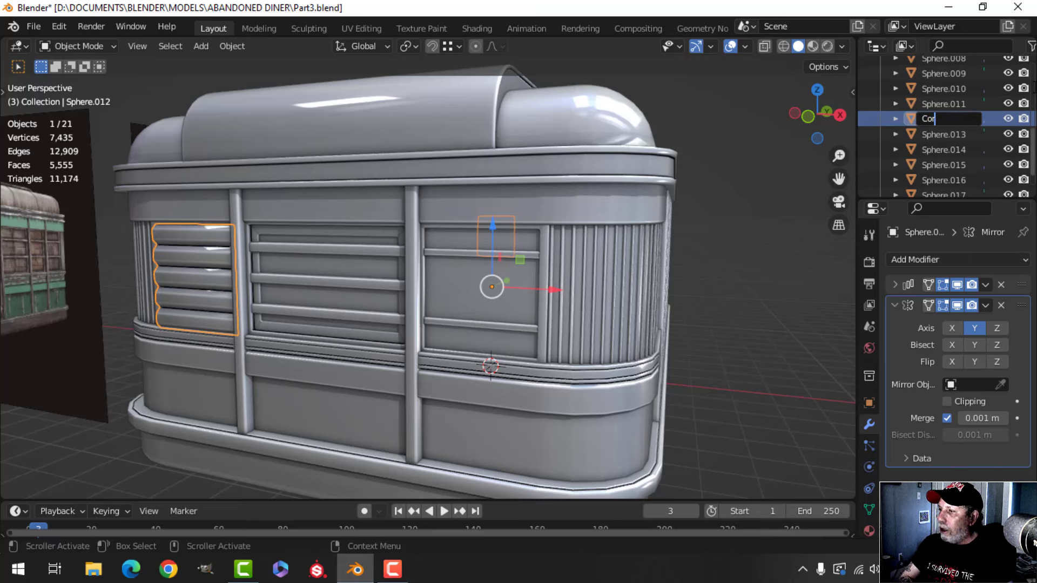
{"action": "type", "text": "rugate"}
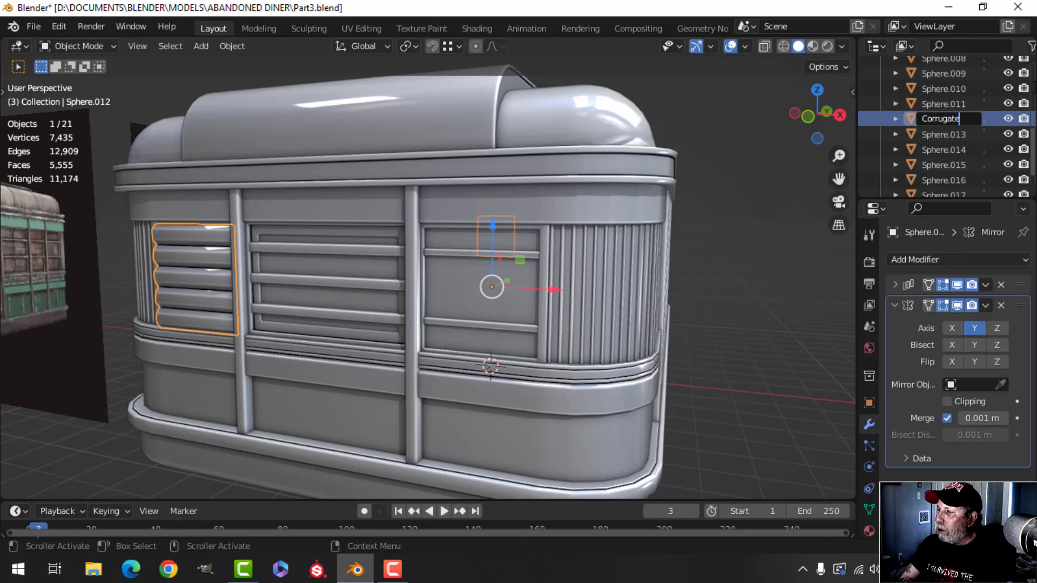
{"action": "type", "text": "dPlane"}
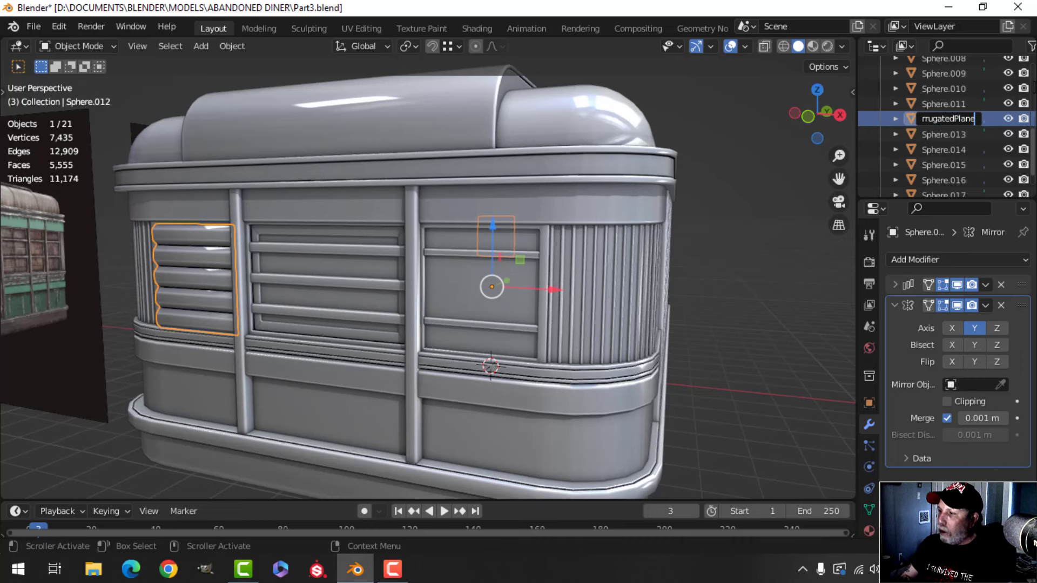
{"action": "key", "text": "Return"}
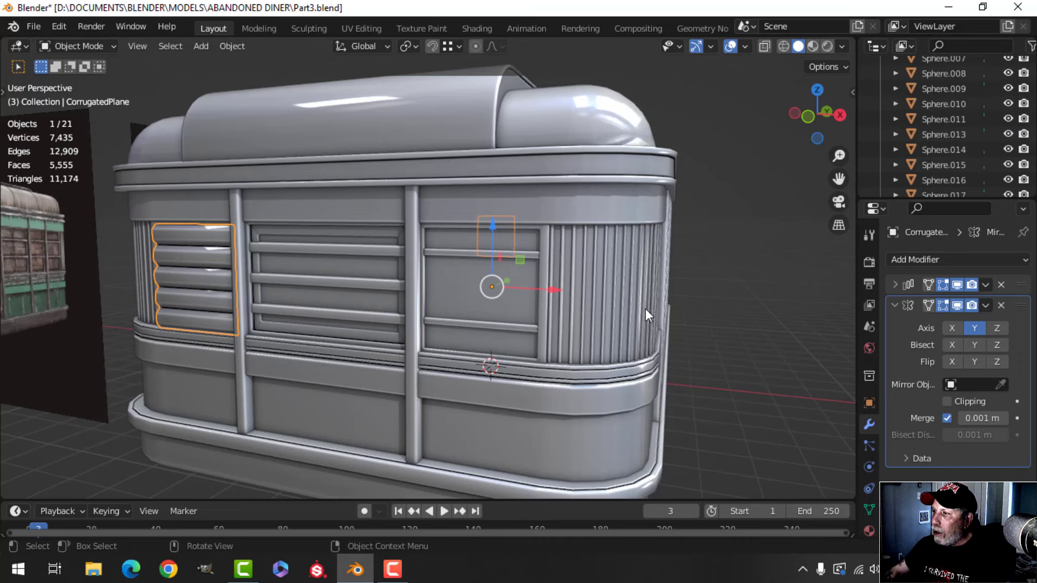
Hide the vertically corrugated corner piece and rename the smooth curved panel behind it as EndCurve
{"action": "left_click", "coordinate": [605, 288]}
{"action": "middle_click_drag", "start_coordinate": [642, 283], "coordinate": [475, 267]}
{"action": "key", "text": "h"}
{"action": "left_click", "coordinate": [206, 245]}
{"action": "scroll", "coordinate": [954, 76], "scroll_direction": "up", "scroll_amount": 3}
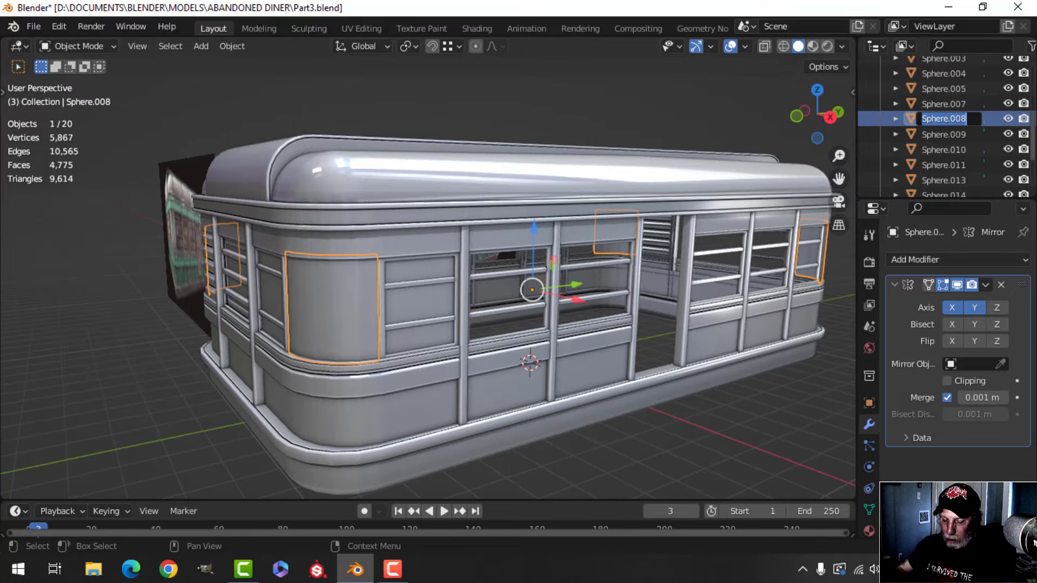
{"action": "double_click", "coordinate": [943, 118]}
{"action": "type", "text": "EndCurve"}
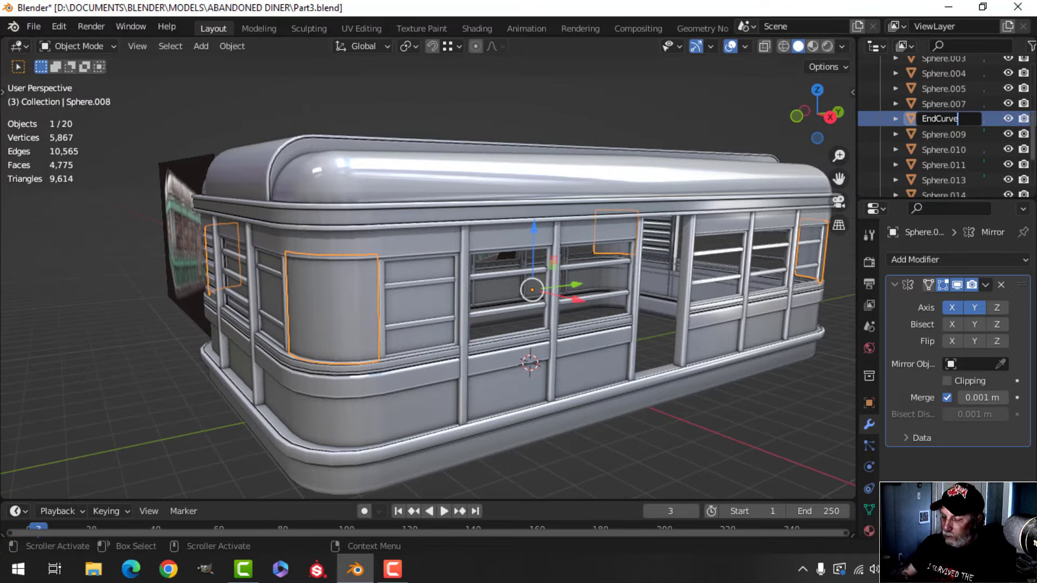
{"action": "key", "text": "Return"}
Hide EndCurve to check which panels it covers, and unhide and deselect all objects
{"action": "scroll", "coordinate": [962, 118], "scroll_direction": "up", "scroll_amount": 5}
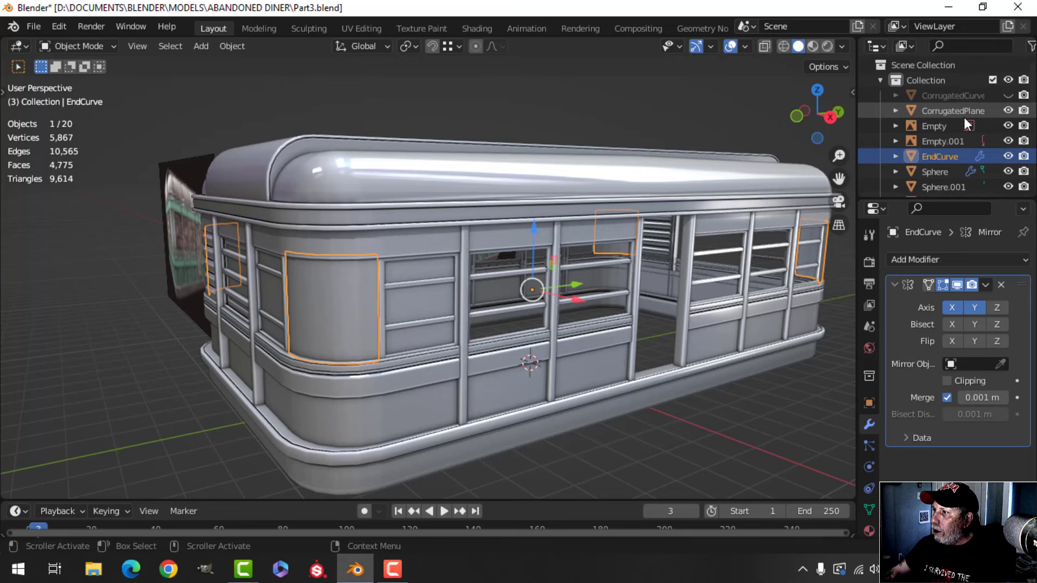
{"action": "left_click", "coordinate": [1007, 156]}
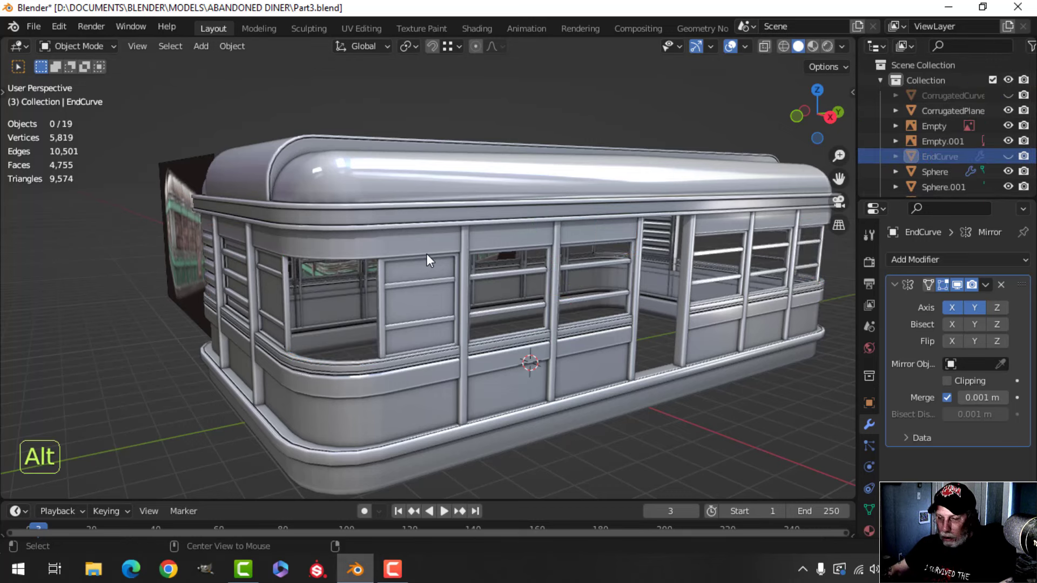
{"action": "key", "text": "alt+h"}
{"action": "key", "text": "alt+a"}
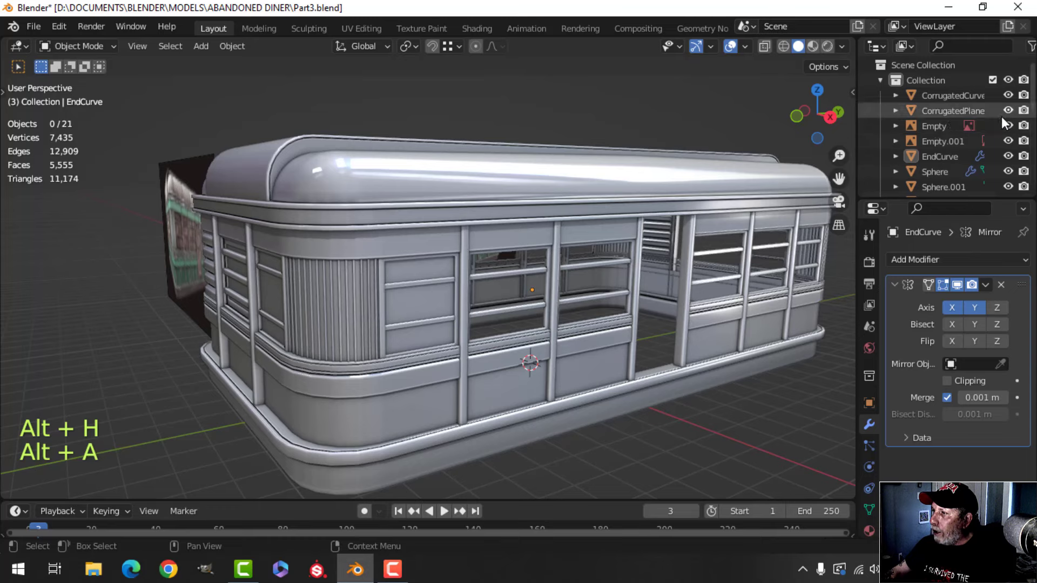
Hide the EndCurve panel behind the vertically corrugated corners
{"action": "left_click", "coordinate": [1008, 156]}
{"action": "scroll", "coordinate": [643, 237], "scroll_direction": "down", "scroll_amount": 3}
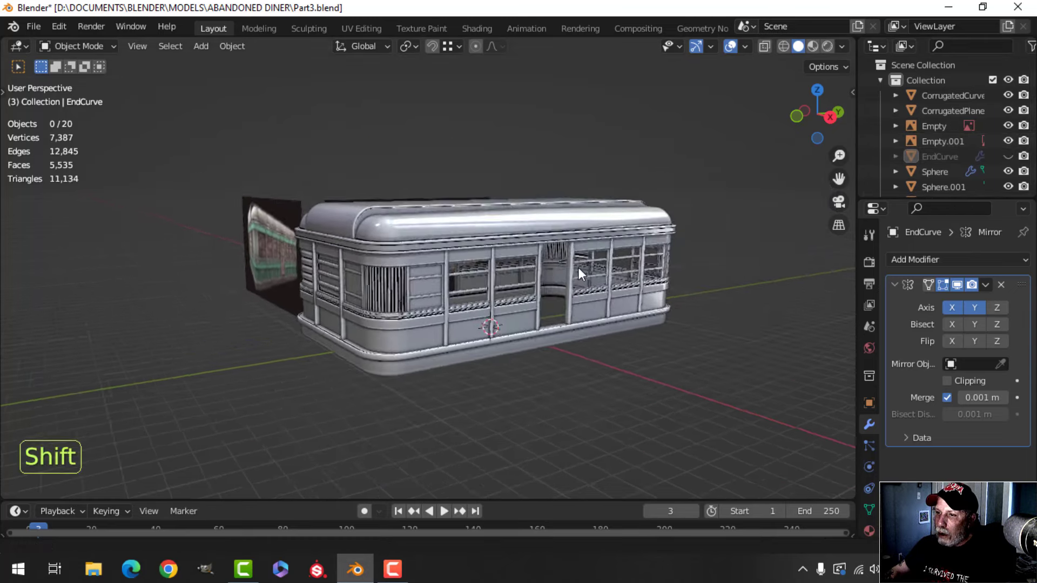
{"action": "middle_click_drag", "start_coordinate": [577, 267], "coordinate": [567, 244], "text": "shift"}
{"action": "middle_click_drag", "start_coordinate": [539, 264], "coordinate": [559, 266]}
Hide both reference images, Empty and Empty.001, and save the file
{"action": "left_click", "coordinate": [265, 230]}
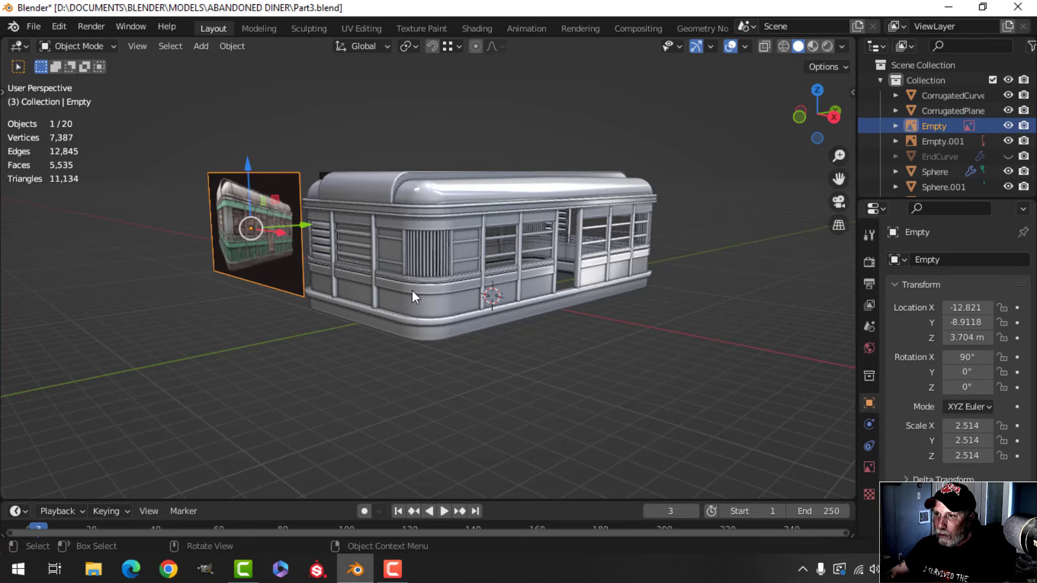
{"action": "middle_click_drag", "start_coordinate": [412, 290], "coordinate": [439, 319]}
{"action": "left_click", "coordinate": [1008, 125]}
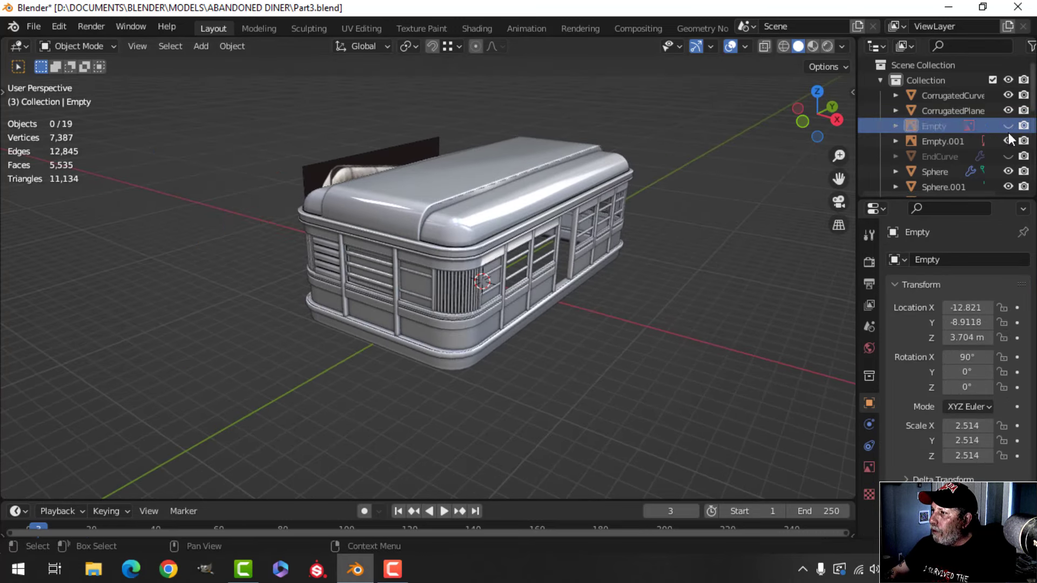
{"action": "left_click", "coordinate": [1008, 141]}
{"action": "scroll", "coordinate": [614, 244], "scroll_direction": "up", "scroll_amount": 2}
{"action": "key", "text": "alt+a"}
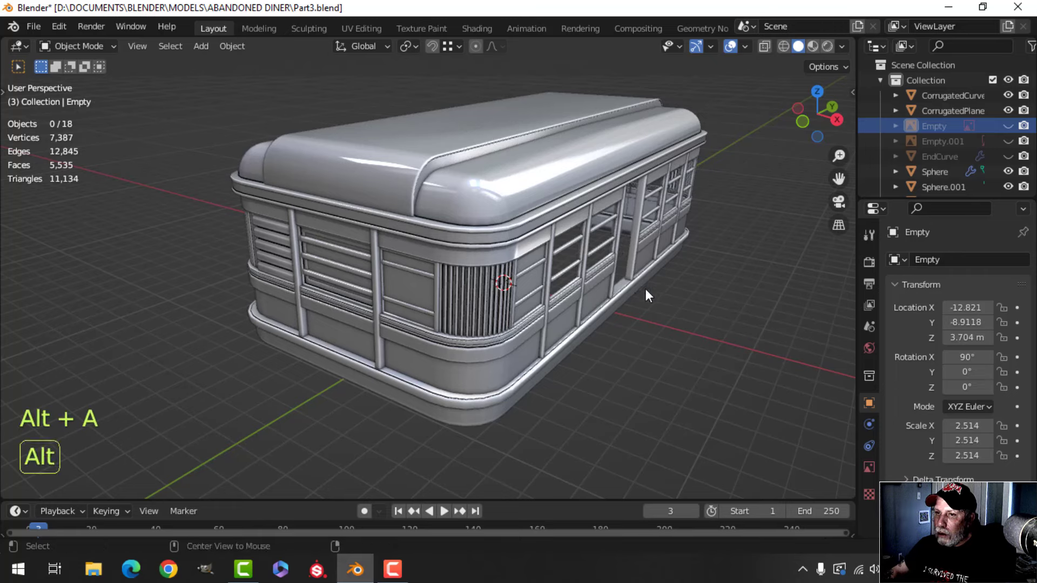
{"action": "middle_click_drag", "start_coordinate": [646, 289], "coordinate": [619, 266]}
{"action": "key", "text": "ctrl+s"}
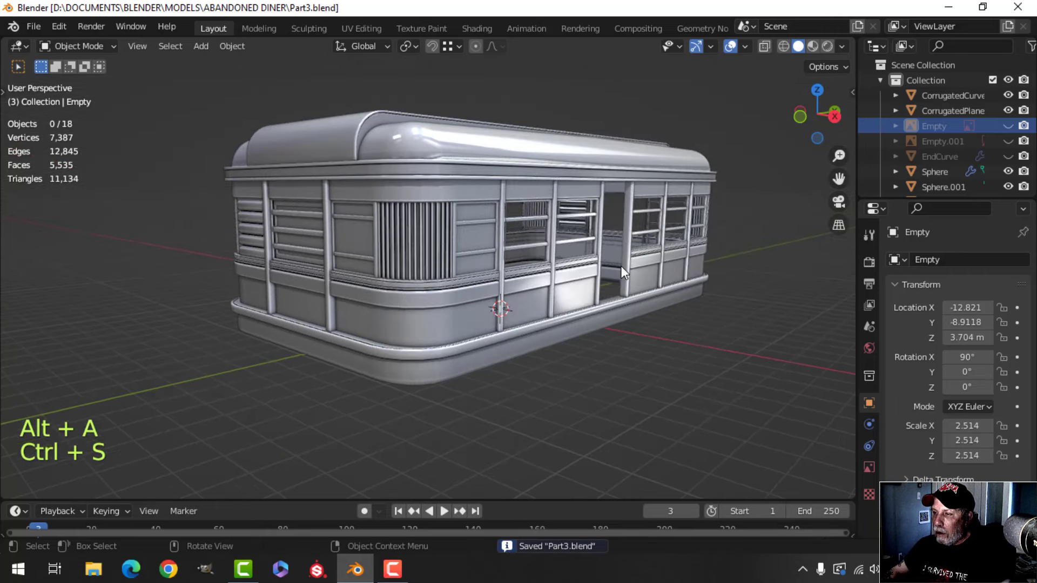
{"action": "key", "text": "a"}
{"action": "key", "text": "Tab"}
{"action": "key", "text": "a"}
{"action": "scroll", "coordinate": [556, 277], "scroll_direction": "down", "scroll_amount": 2}
{"action": "key", "text": "alt+a"}
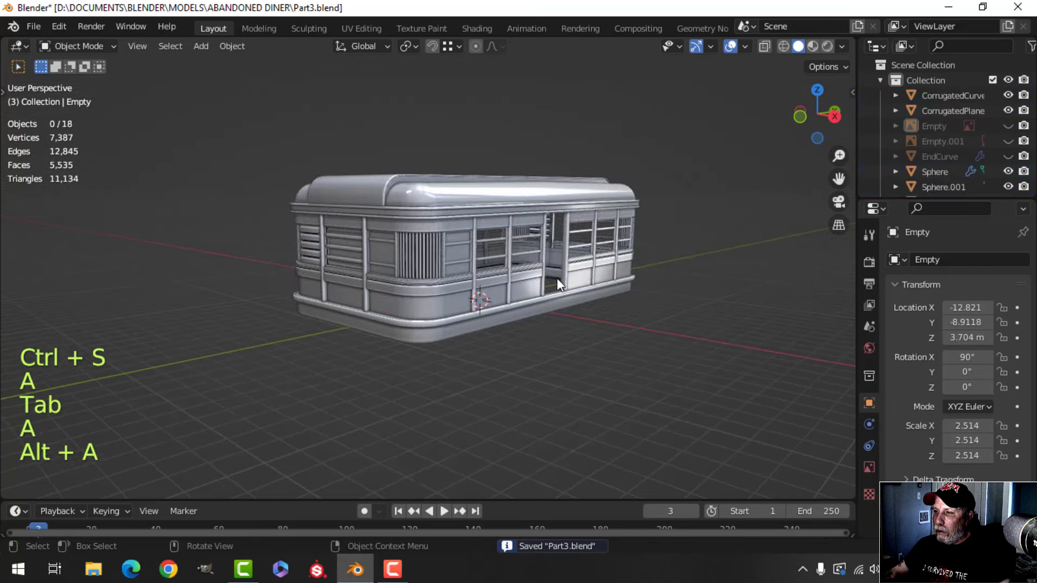
{"action": "key", "text": "a"}
{"action": "key", "text": "a"}
{"action": "key", "text": "Tab"}
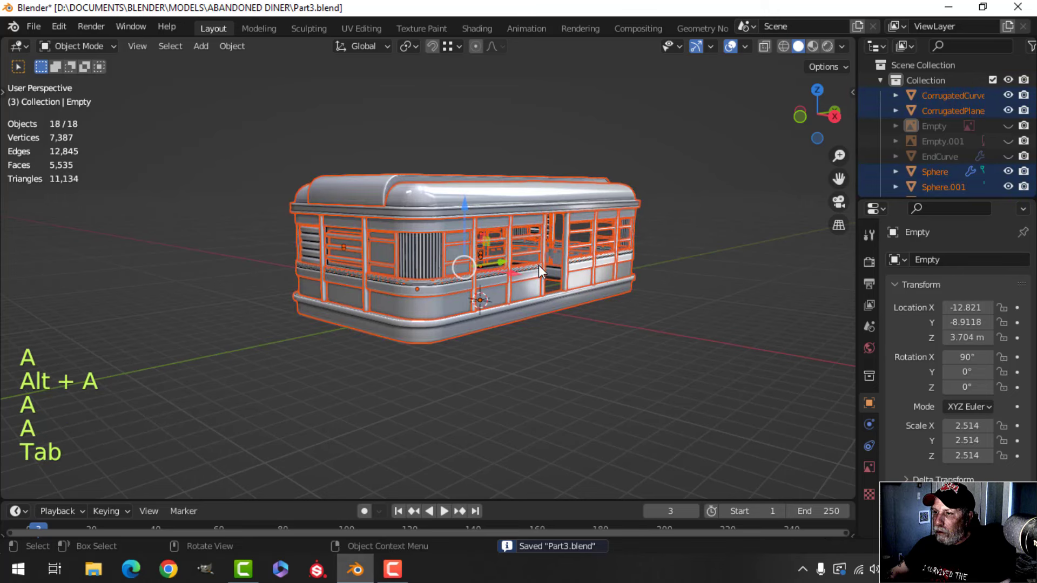
Merge the vertices of all visible diner parts by distance at 0.0001 m, return to Object Mode and deselect everything
{"action": "left_click", "coordinate": [497, 199]}
{"action": "key", "text": "a"}
{"action": "key", "text": "a"}
{"action": "key", "text": "Tab"}
{"action": "key", "text": "a"}
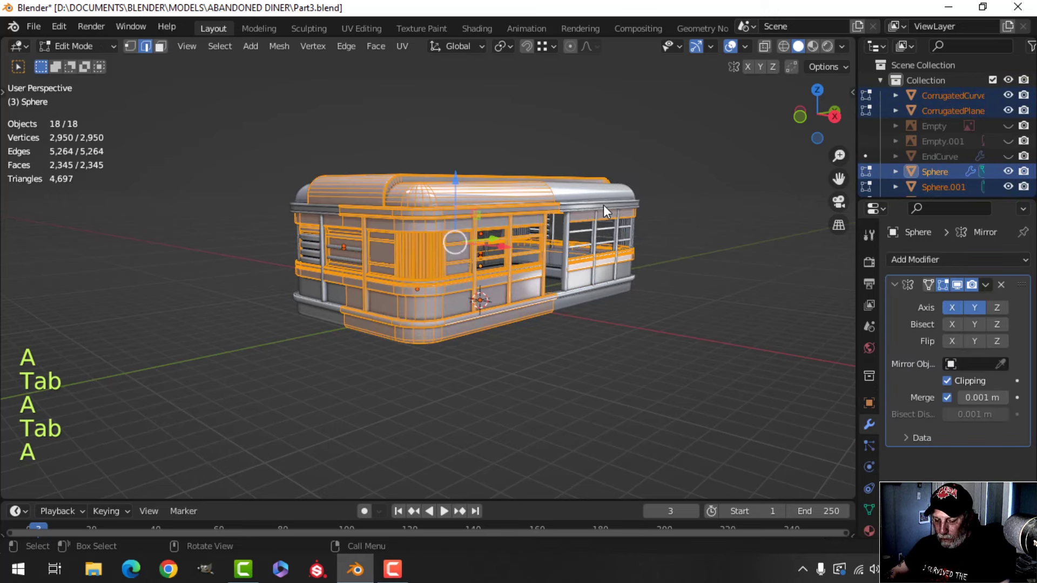
{"action": "key", "text": "m"}
{"action": "left_click", "coordinate": [603, 205]}
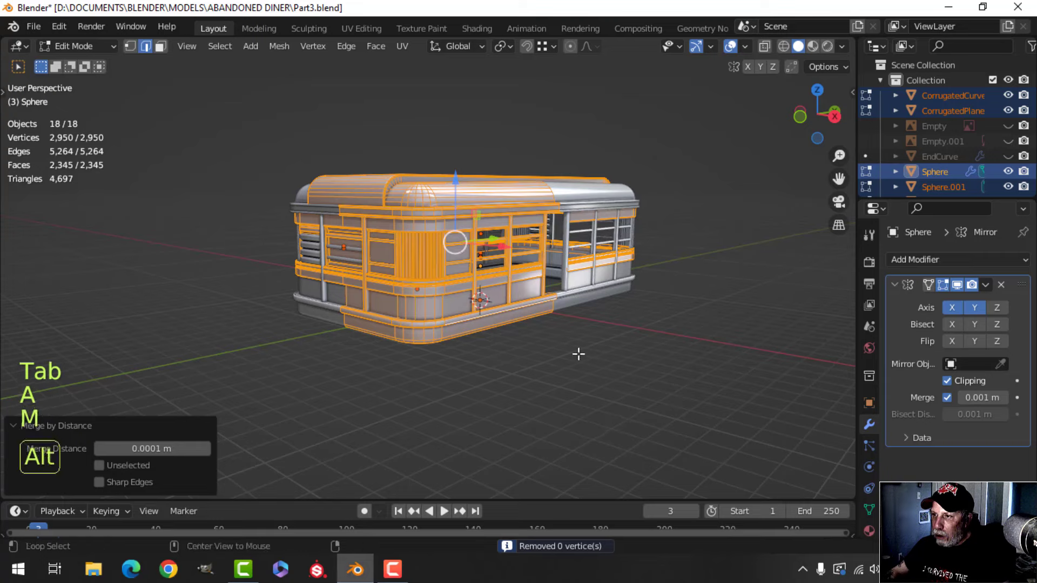
{"action": "key", "text": "alt+a"}
{"action": "key", "text": "Tab"}
{"action": "key", "text": "alt+a"}
Examine the whole diner exterior from several angles, including the roof, trim and doorway opening
{"action": "scroll", "coordinate": [542, 328], "scroll_direction": "up", "scroll_amount": 3}
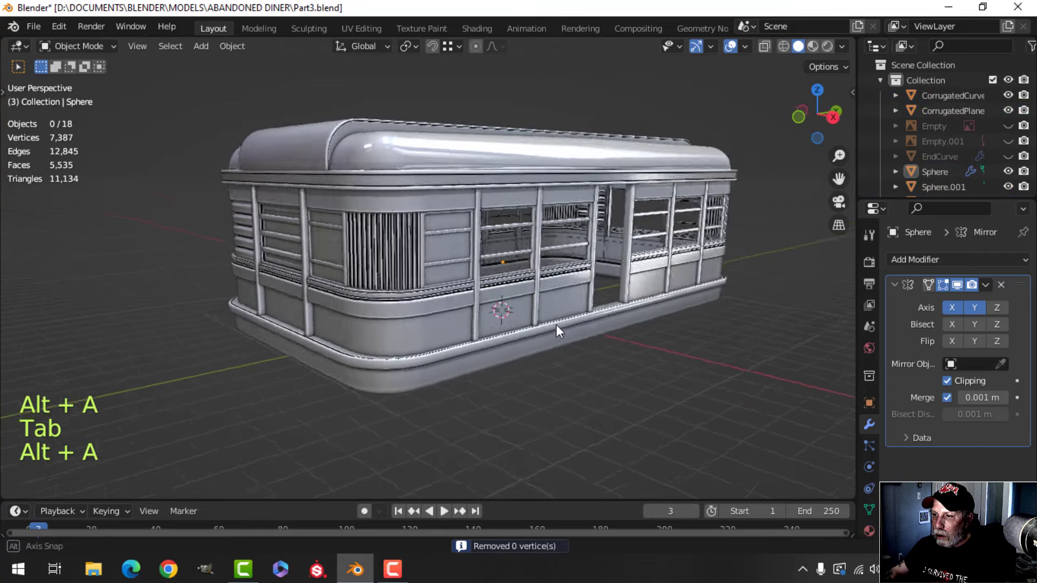
{"action": "mouse_move", "coordinate": [556, 325]}
{"action": "middle_mouse_down"}
{"action": "mouse_move", "coordinate": [565, 313]}
{"action": "mouse_move", "coordinate": [556, 325]}
{"action": "middle_mouse_up"}
{"action": "scroll", "coordinate": [540, 324], "scroll_direction": "up", "scroll_amount": 4}
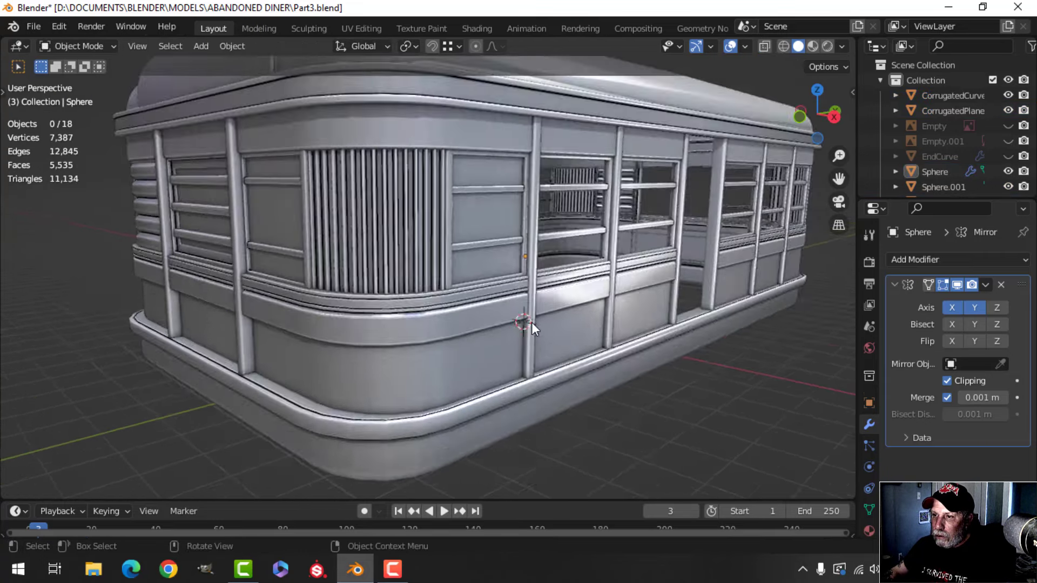
{"action": "scroll", "coordinate": [532, 322], "scroll_direction": "up", "scroll_amount": 2}
{"action": "scroll", "coordinate": [532, 321], "scroll_direction": "down", "scroll_amount": 2}
{"action": "scroll", "coordinate": [601, 236], "scroll_direction": "down", "scroll_amount": 1}
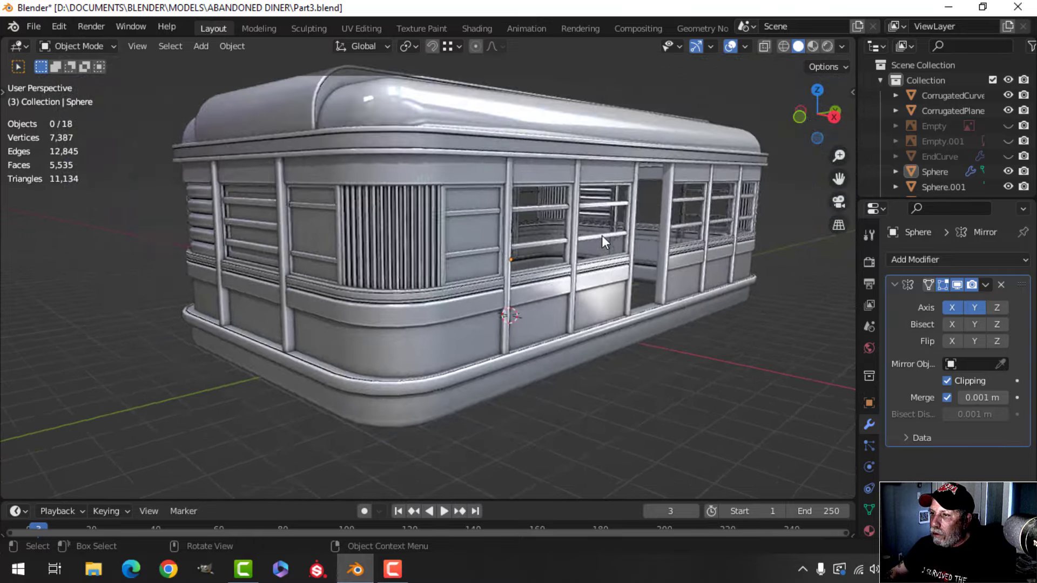
{"action": "middle_click_drag", "start_coordinate": [601, 235], "coordinate": [471, 262]}
{"action": "scroll", "coordinate": [527, 270], "scroll_direction": "down", "scroll_amount": 1}
{"action": "scroll", "coordinate": [527, 276], "scroll_direction": "down", "scroll_amount": 3}
{"action": "scroll", "coordinate": [439, 259], "scroll_direction": "up", "scroll_amount": 2}
{"action": "scroll", "coordinate": [448, 258], "scroll_direction": "down", "scroll_amount": 2}
{"action": "middle_click_drag", "start_coordinate": [470, 261], "coordinate": [402, 293]}
{"action": "scroll", "coordinate": [429, 261], "scroll_direction": "down", "scroll_amount": 2}
{"action": "scroll", "coordinate": [395, 237], "scroll_direction": "up", "scroll_amount": 3}
{"action": "scroll", "coordinate": [409, 266], "scroll_direction": "down", "scroll_amount": 3}
{"action": "mouse_move", "coordinate": [401, 293]}
{"action": "middle_mouse_down"}
{"action": "mouse_move", "coordinate": [425, 282]}
{"action": "mouse_move", "coordinate": [392, 293]}
{"action": "mouse_move", "coordinate": [426, 282]}
{"action": "mouse_move", "coordinate": [439, 235]}
{"action": "mouse_move", "coordinate": [400, 292]}
{"action": "middle_mouse_up"}
{"action": "scroll", "coordinate": [396, 297], "scroll_direction": "down", "scroll_amount": 1}
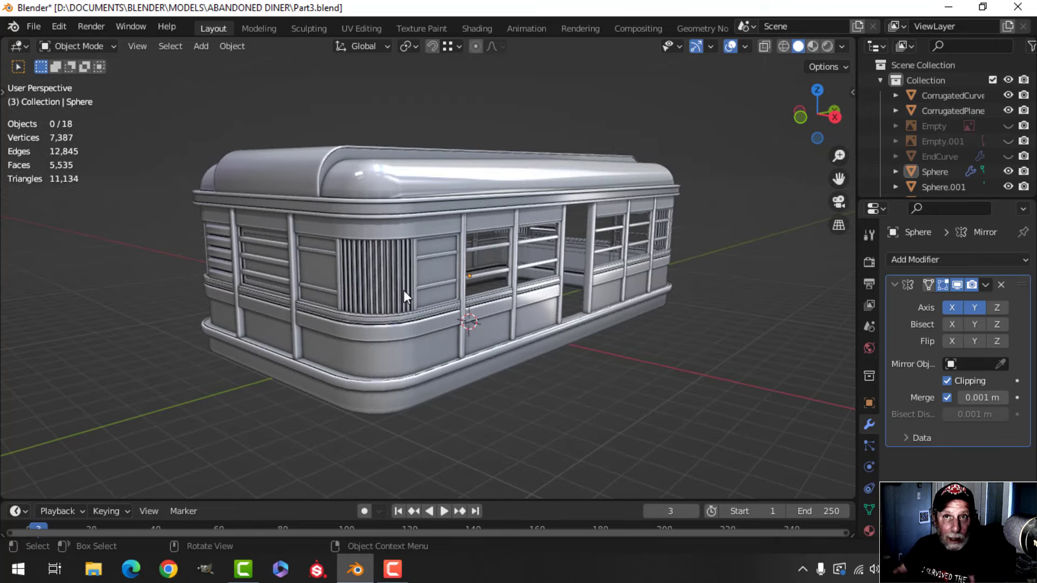
Examine the corrugated corner, end wall panels and side window bays up close
{"action": "scroll", "coordinate": [404, 290], "scroll_direction": "up", "scroll_amount": 1}
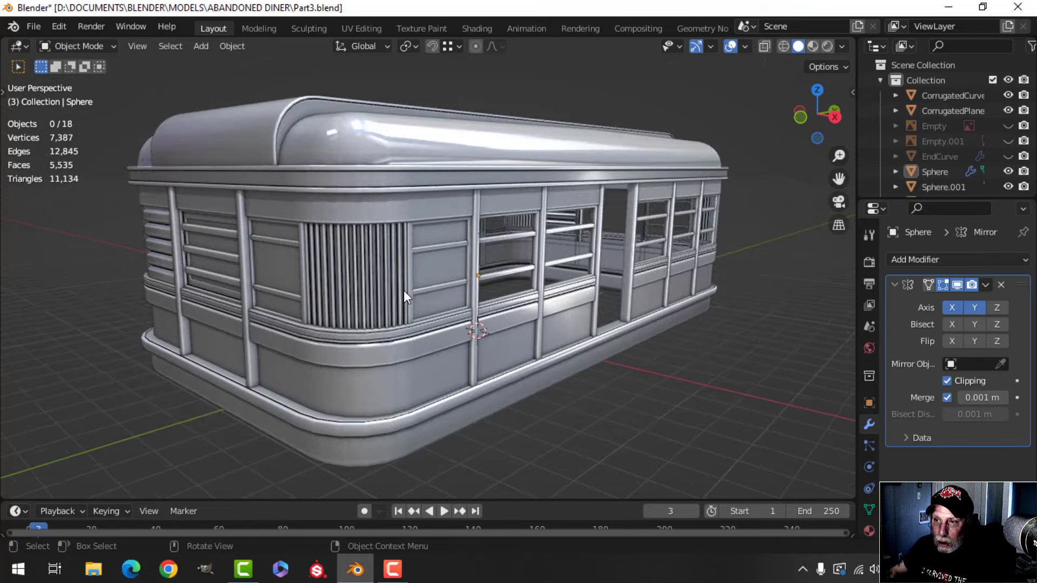
{"action": "scroll", "coordinate": [267, 276], "scroll_direction": "up", "scroll_amount": 3}
{"action": "middle_click_drag", "start_coordinate": [266, 276], "coordinate": [301, 239], "text": "shift"}
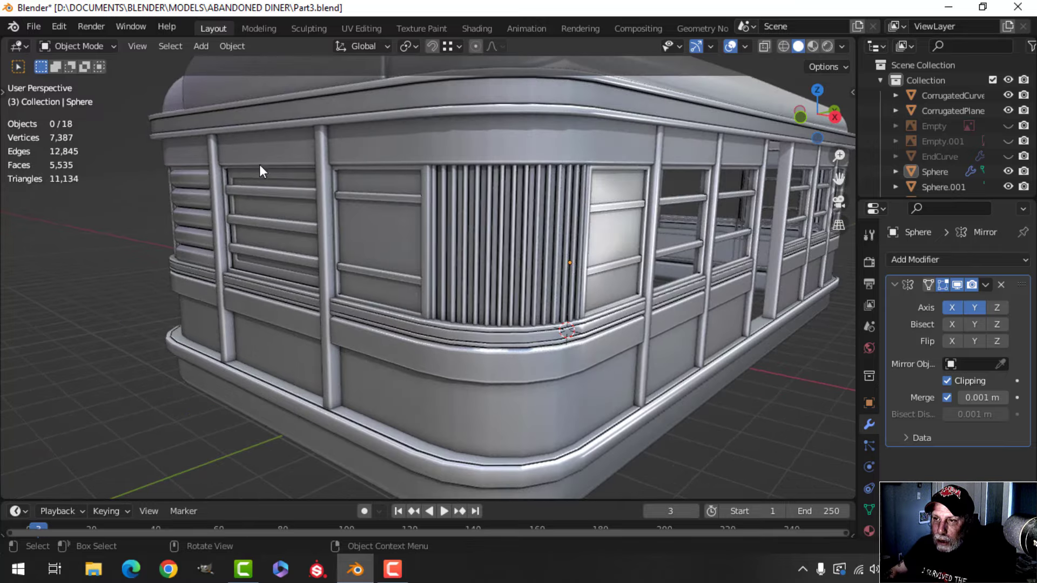
{"action": "scroll", "coordinate": [427, 277], "scroll_direction": "down", "scroll_amount": 4}
{"action": "middle_click_drag", "start_coordinate": [420, 277], "coordinate": [400, 260]}
{"action": "middle_click_drag", "start_coordinate": [401, 261], "coordinate": [422, 260]}
{"action": "middle_click_drag", "start_coordinate": [431, 259], "coordinate": [394, 261]}
{"action": "scroll", "coordinate": [397, 262], "scroll_direction": "down", "scroll_amount": 1}
{"action": "scroll", "coordinate": [394, 261], "scroll_direction": "up", "scroll_amount": 2}
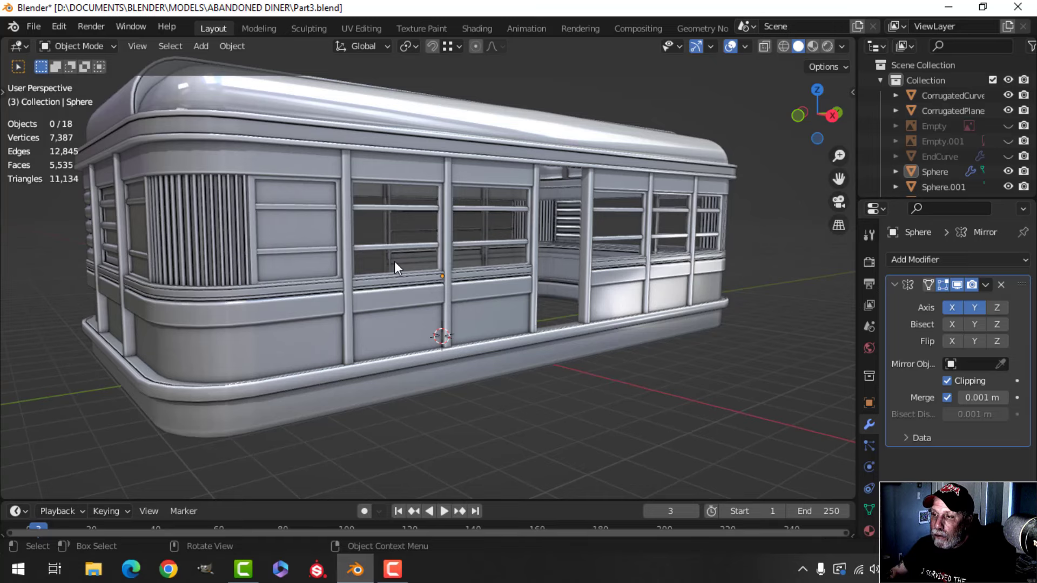
{"action": "scroll", "coordinate": [394, 262], "scroll_direction": "down", "scroll_amount": 2}
{"action": "middle_click_drag", "start_coordinate": [394, 262], "coordinate": [420, 273], "text": "shift"}
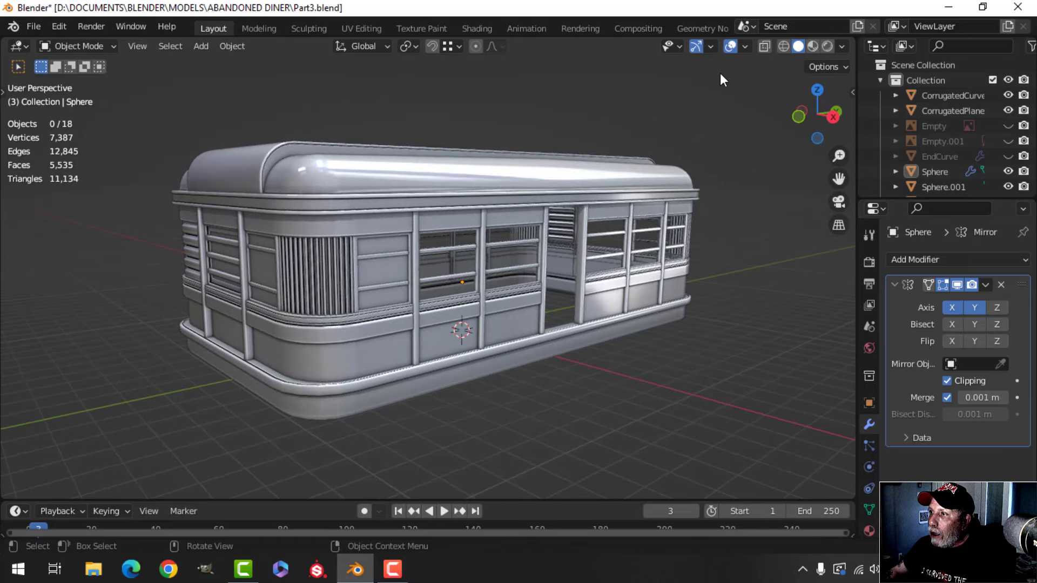
Turn off the viewport gizmos and overlays and maximize the 3D viewport for a clean view of the diner
{"action": "left_click", "coordinate": [695, 47]}
{"action": "left_click", "coordinate": [730, 46]}
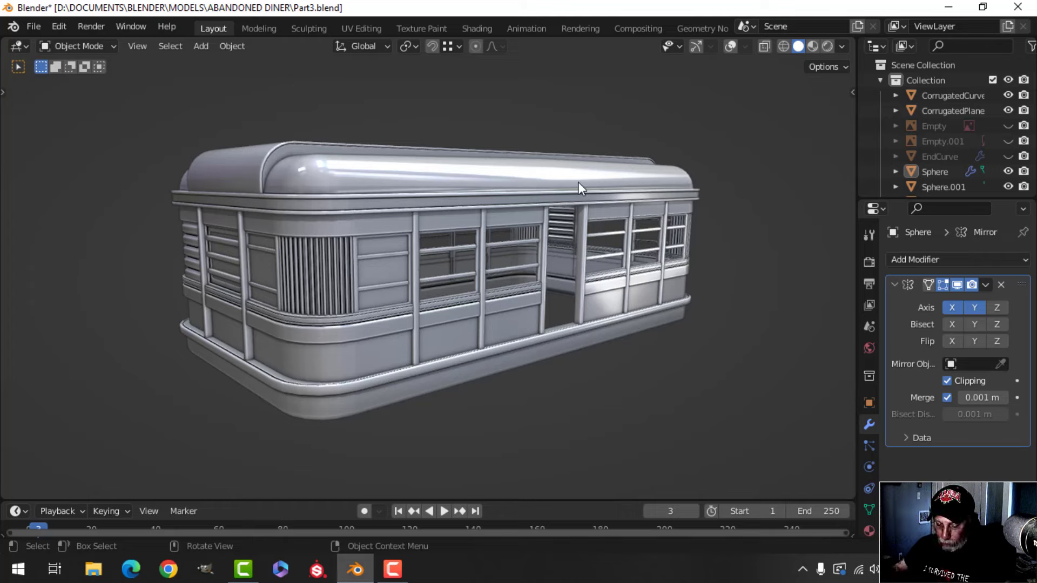
{"action": "key", "text": "ctrl+space"}
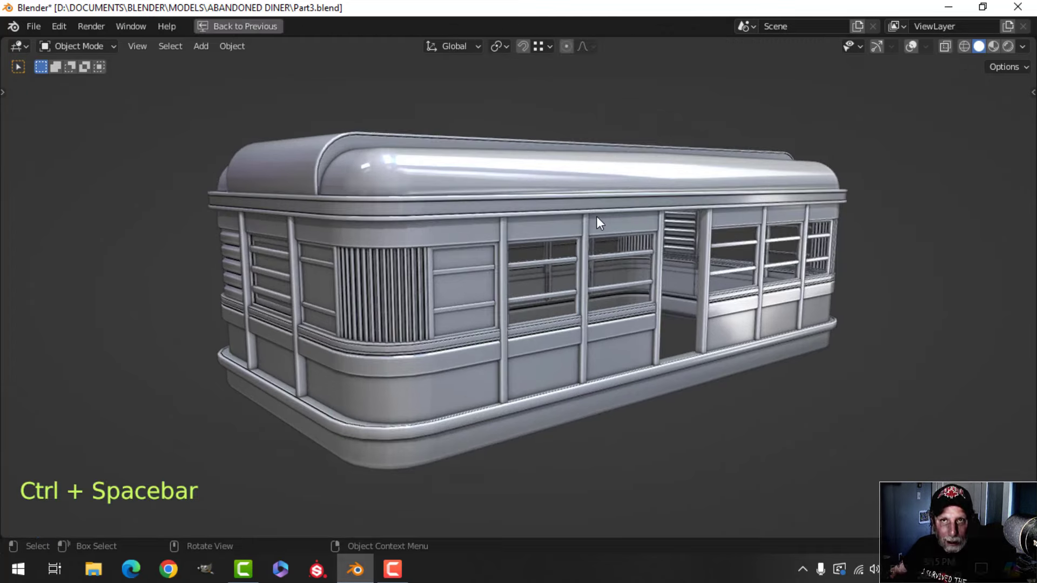